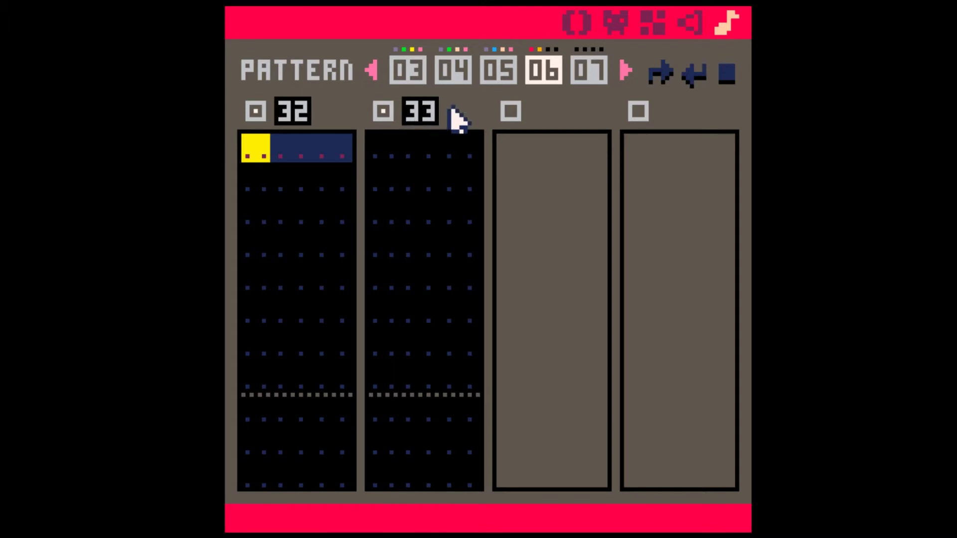
Step: Enable the third channel of pattern 06 with SFX 34, and open SFX 32 in the sound editor
click(511, 111)
click(549, 120)
scroll(546, 124, up, 16)
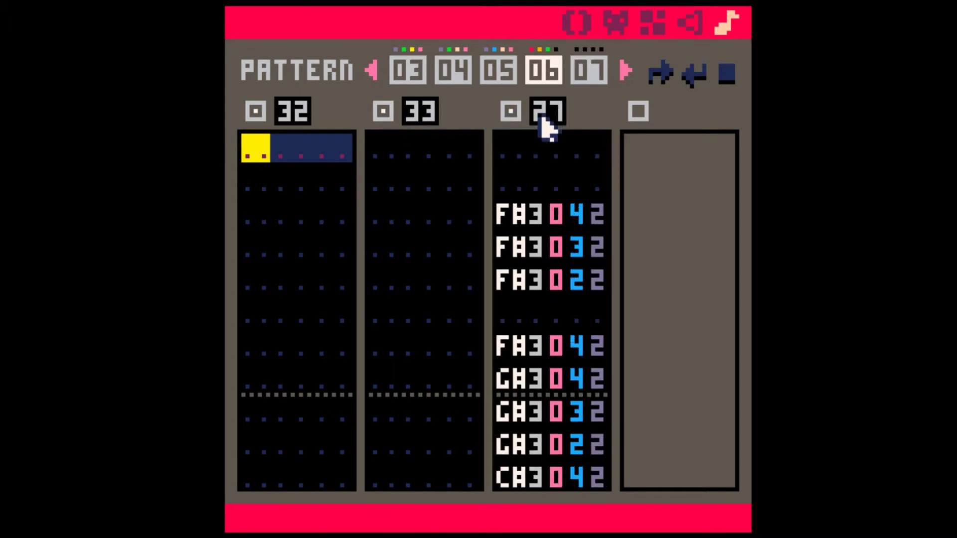
click(664, 75)
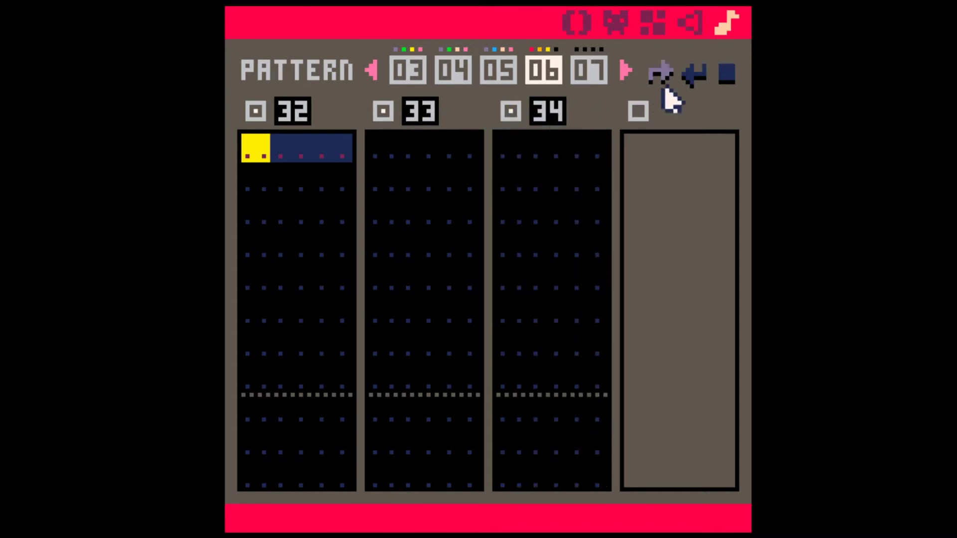
click(724, 73)
click(693, 73)
click(691, 27)
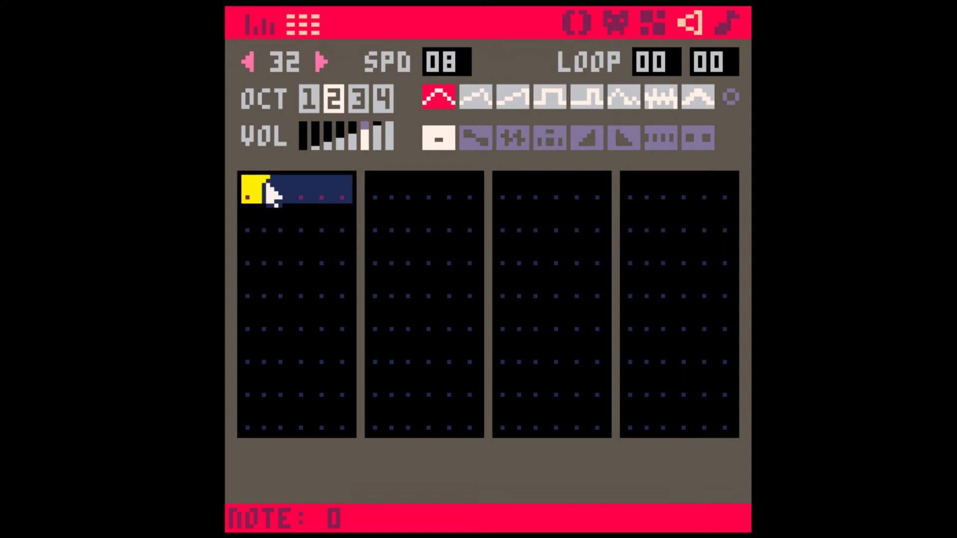
Step: Draw four rising notes, F0, G0, A#0 and C1, at the start of SFX 32 with volumes 1, 1, 2 and 3
key(Tab)
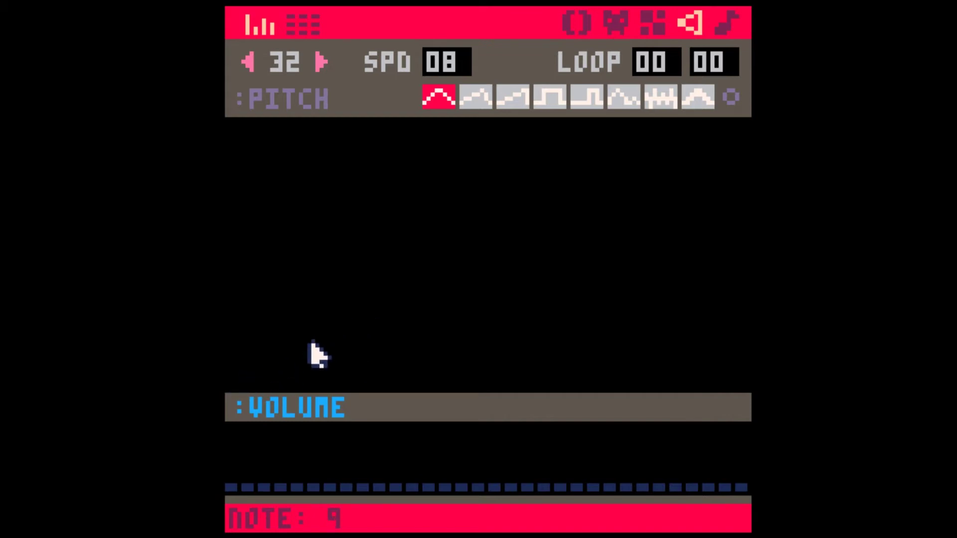
mouse_move(262, 378)
mouse_down()
mouse_move(347, 314)
mouse_move(372, 267)
mouse_up()
mouse_move(267, 357)
mouse_down()
mouse_move(235, 374)
mouse_move(312, 333)
mouse_move(361, 282)
mouse_move(309, 324)
mouse_up()
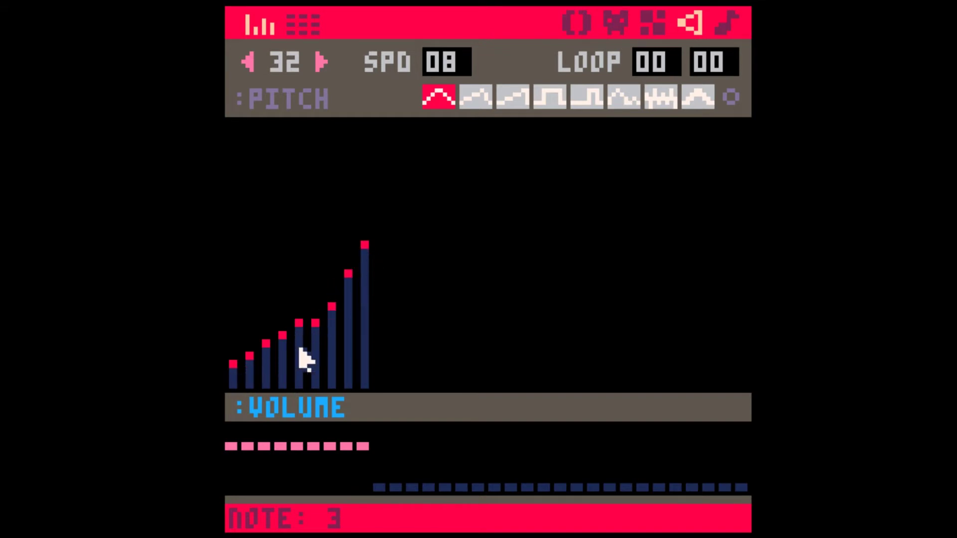
mouse_move(327, 470)
mouse_down()
mouse_move(356, 482)
mouse_move(358, 496)
mouse_move(333, 496)
mouse_up()
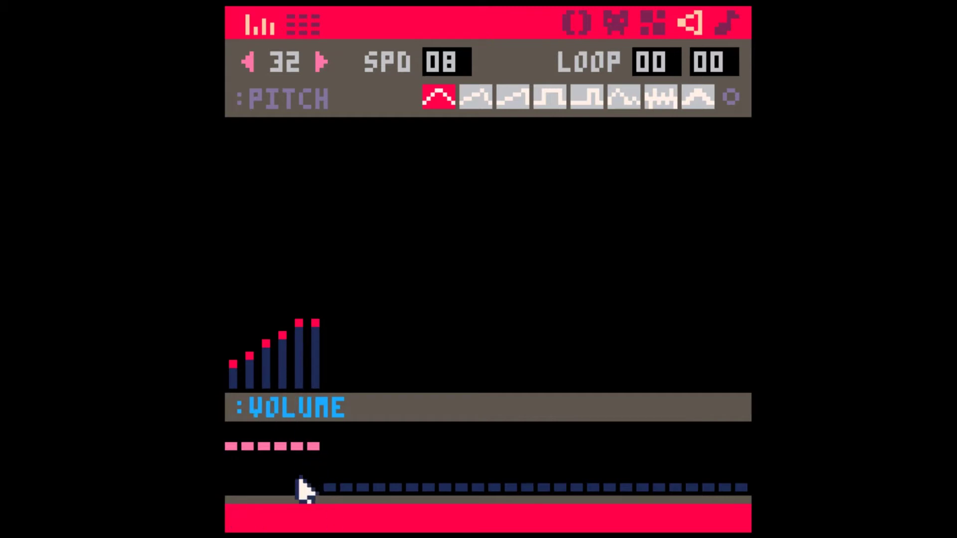
mouse_move(302, 491)
mouse_down()
mouse_move(315, 502)
mouse_move(270, 470)
mouse_move(250, 481)
mouse_up()
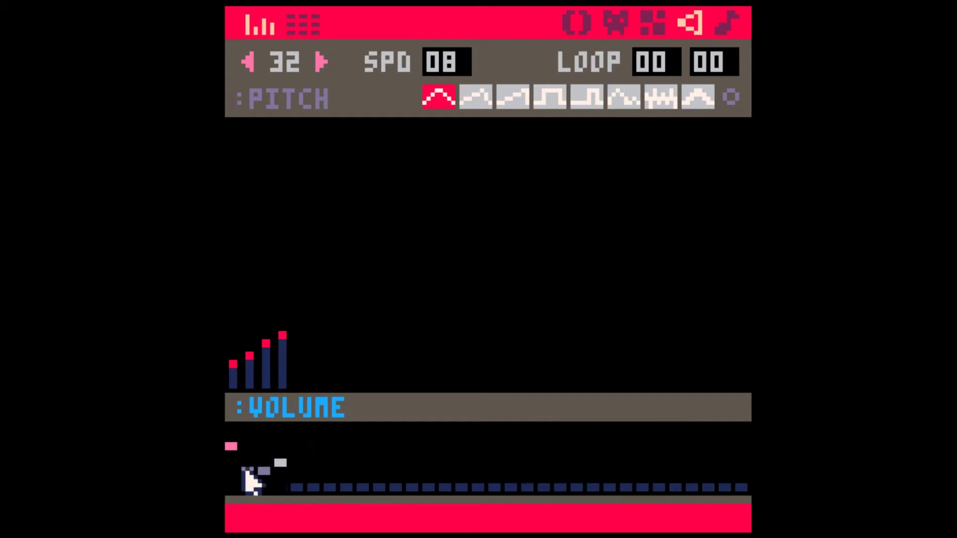
Step: Transpose the four notes of SFX 32 up one octave
key(Tab)
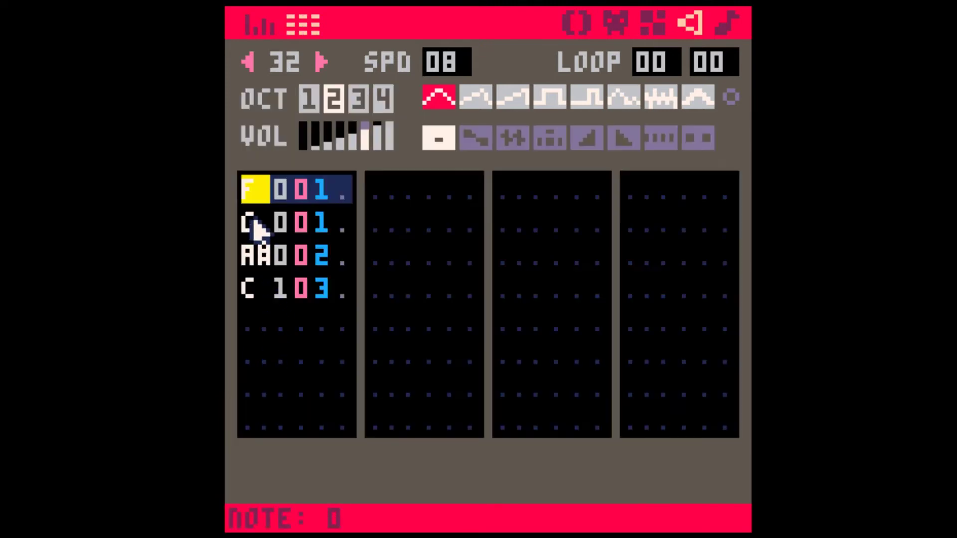
shift+click(340, 297)
key(shift+plus)
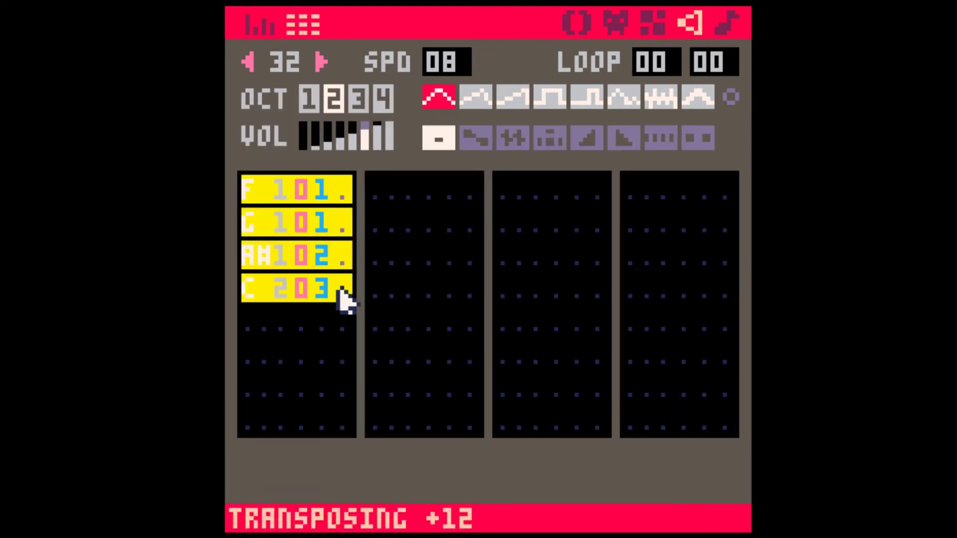
Step: Apply effect 5 to all the notes in SFX 32 and set its speed to 09
click(317, 256)
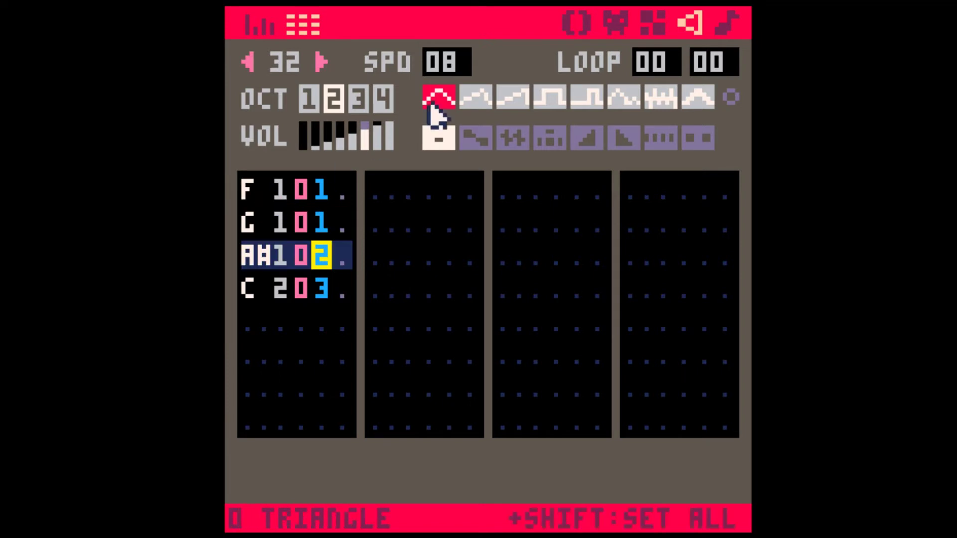
shift+click(618, 137)
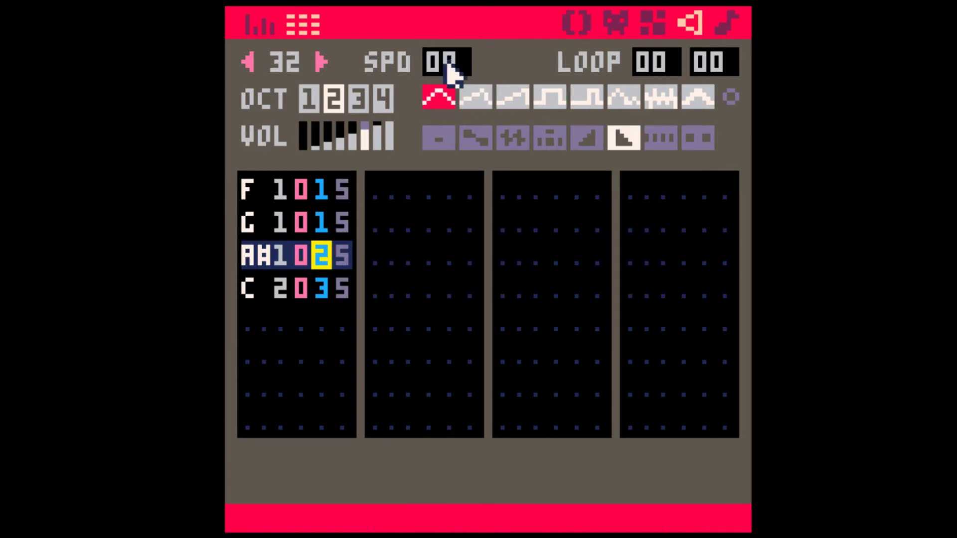
drag(449, 67, 449, 68)
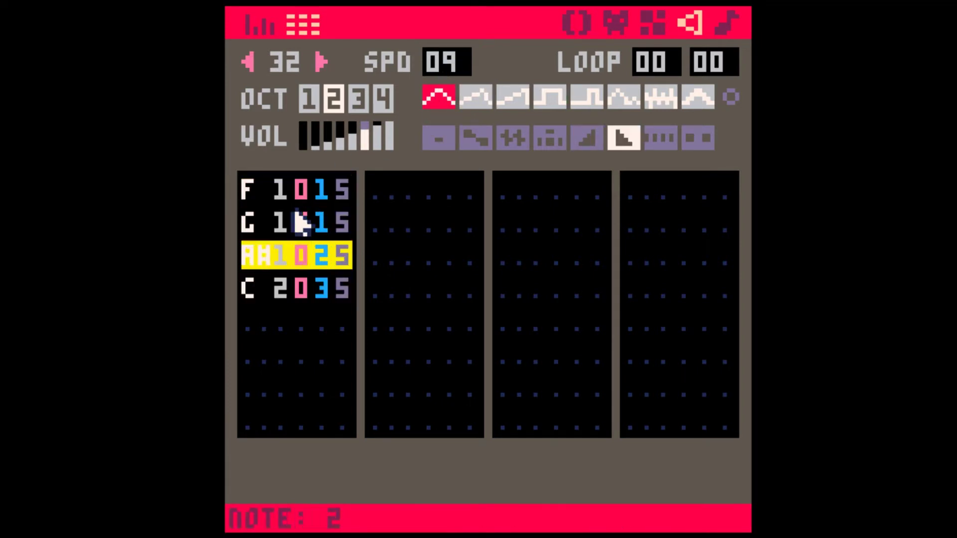
Step: Raise the volumes of the second, third and fourth notes to 2, 3 and 4
key(Tab)
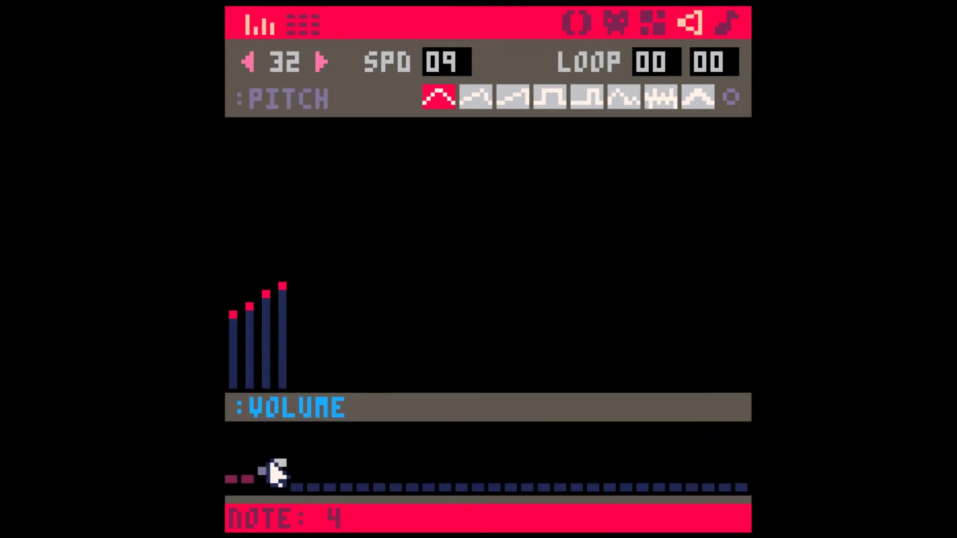
mouse_move(256, 465)
mouse_down()
mouse_move(277, 452)
mouse_move(249, 469)
mouse_up()
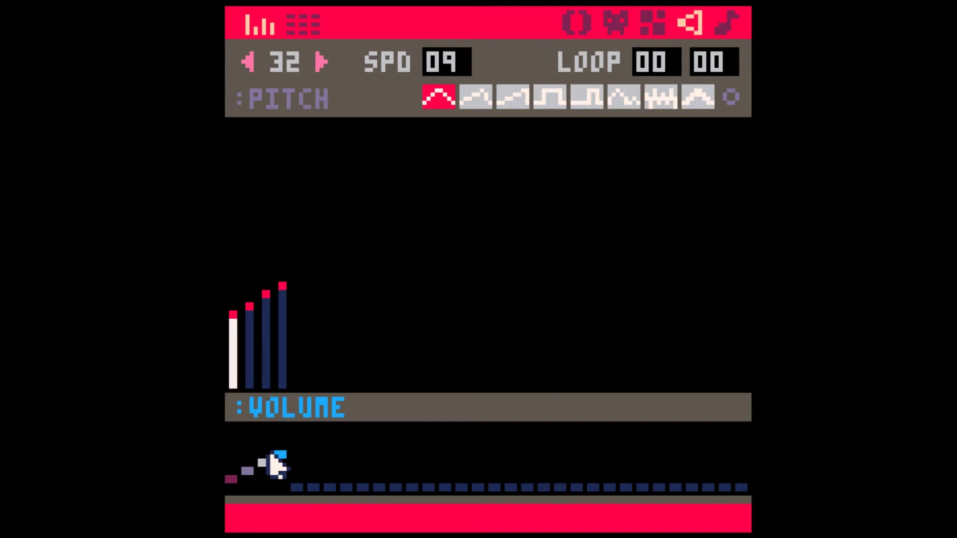
key(Tab)
Step: Copy the four-note phrase and paste it below the original, separated by two empty rows
drag(256, 193, 346, 290)
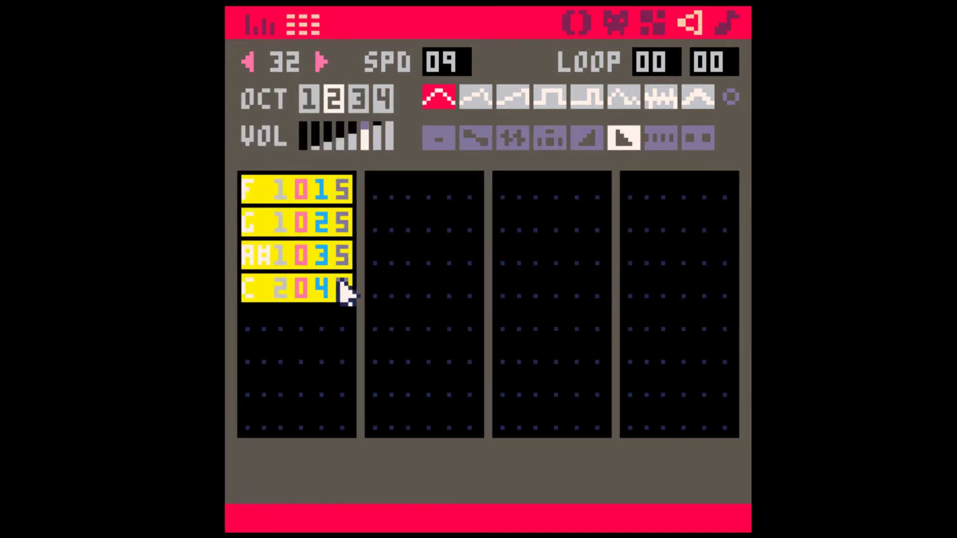
key(ctrl+c)
click(254, 354)
key(ctrl+v)
key(space)
key(space)
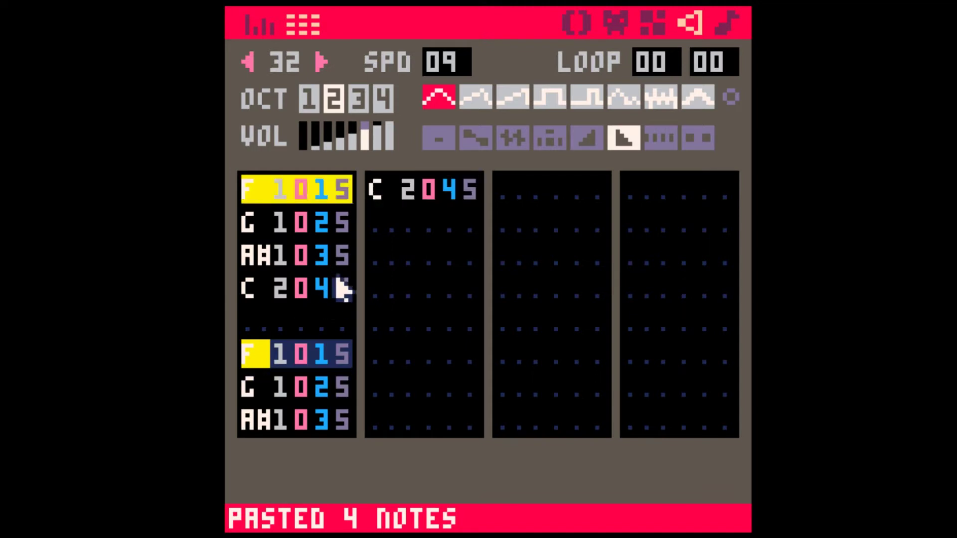
click(280, 323)
key(Return)
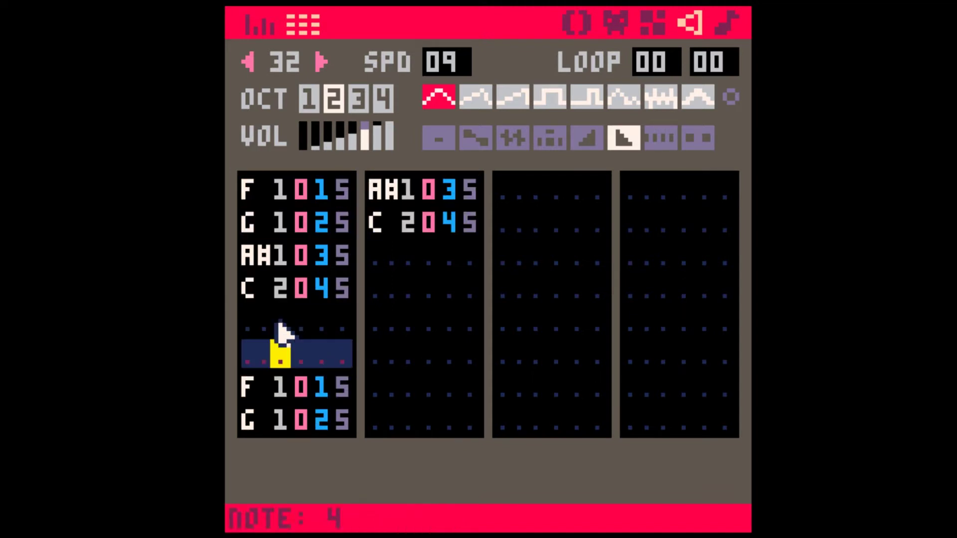
key(space)
Step: Copy the second four-note phrase and paste it two empty rows below, then play the result
click(252, 383)
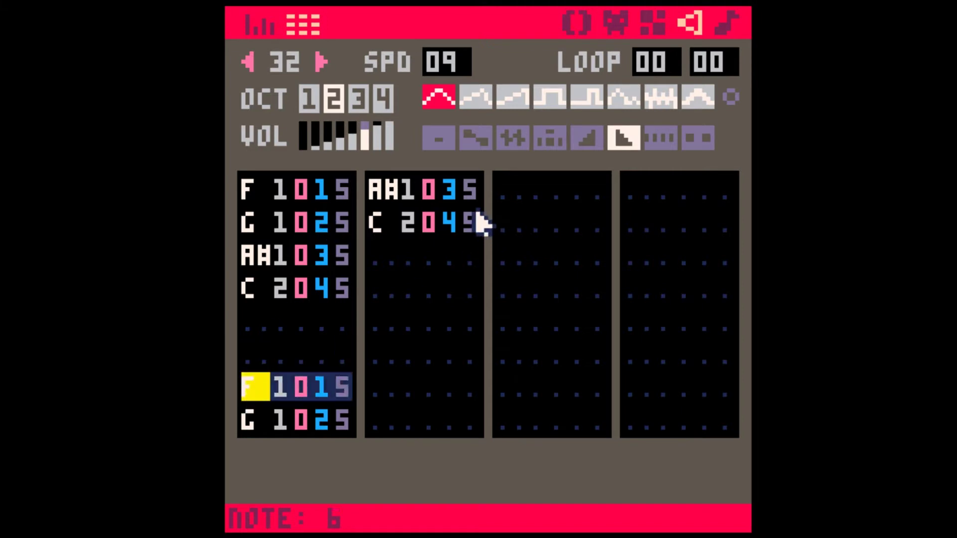
shift+click(481, 224)
key(ctrl+c)
click(391, 323)
key(ctrl+v)
key(space)
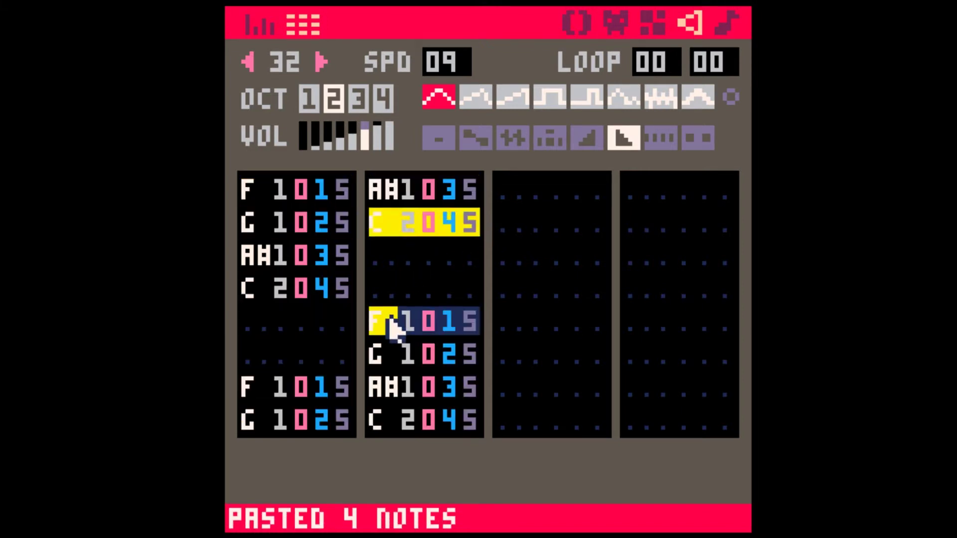
Step: Extend the third phrase upward in the pitch view with three rising notes, D#2, G2 and C3
key(Tab)
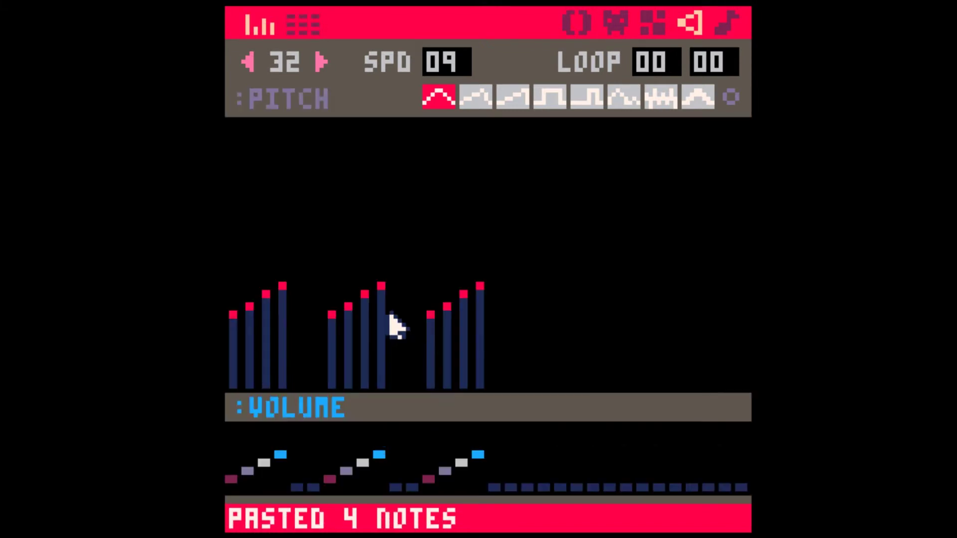
click(495, 276)
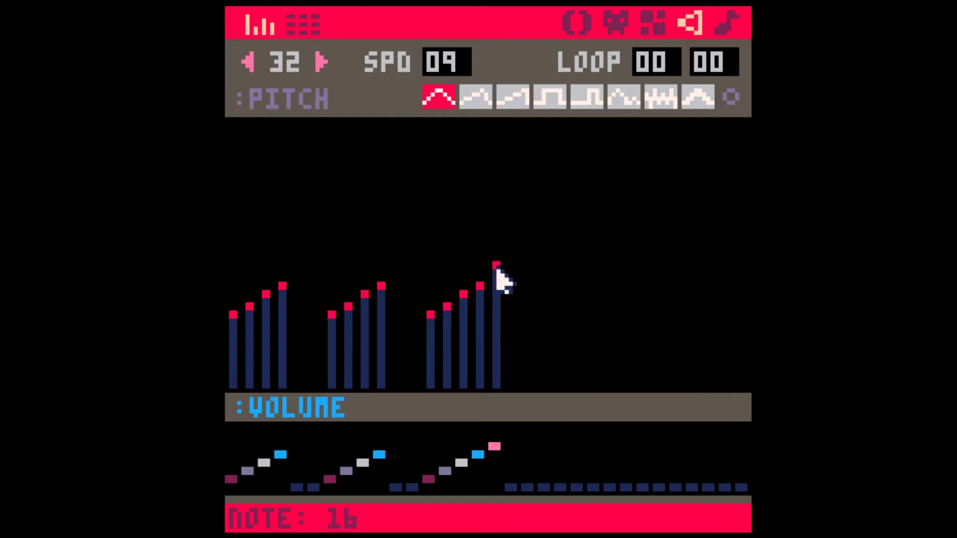
drag(498, 271, 528, 226)
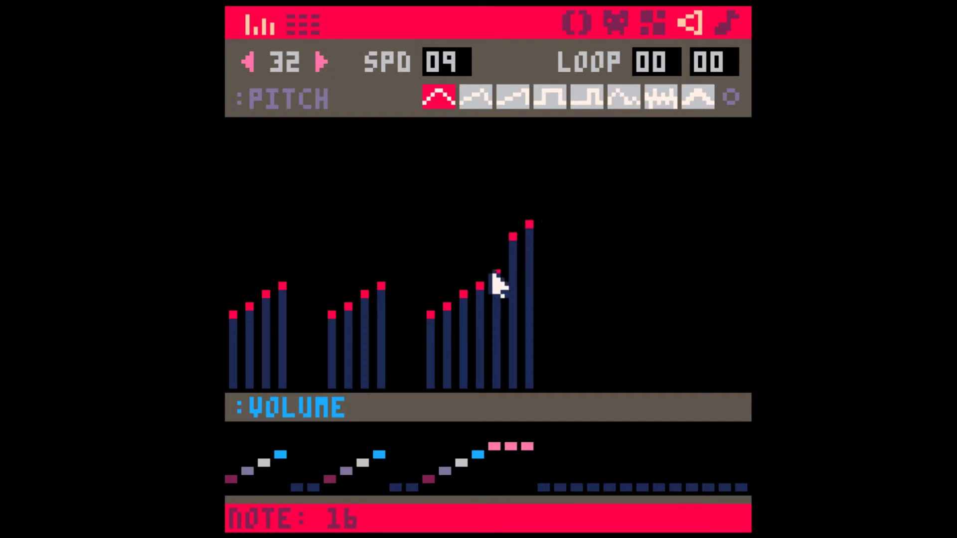
drag(494, 275, 526, 236)
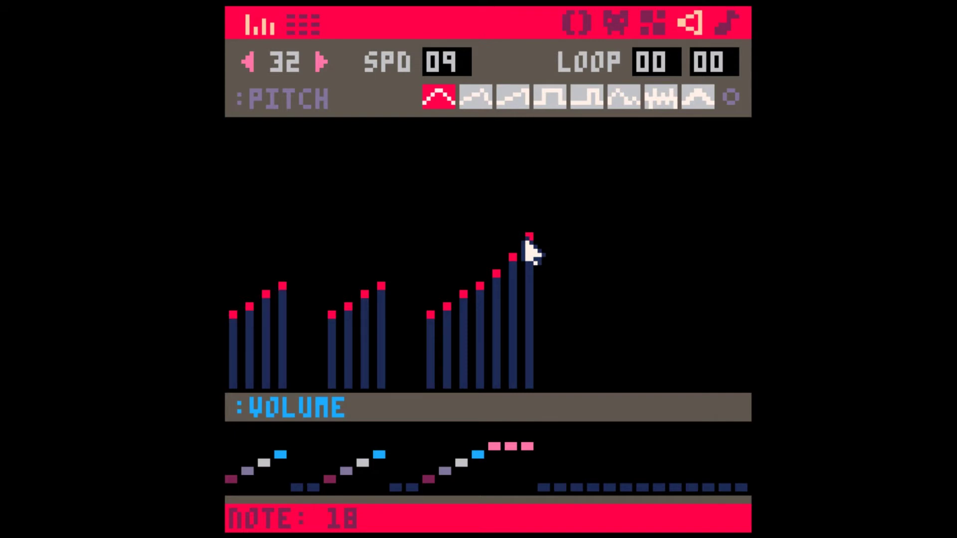
Step: Copy the final C3 note, paste it into the three rows below, and play the sound
key(Tab)
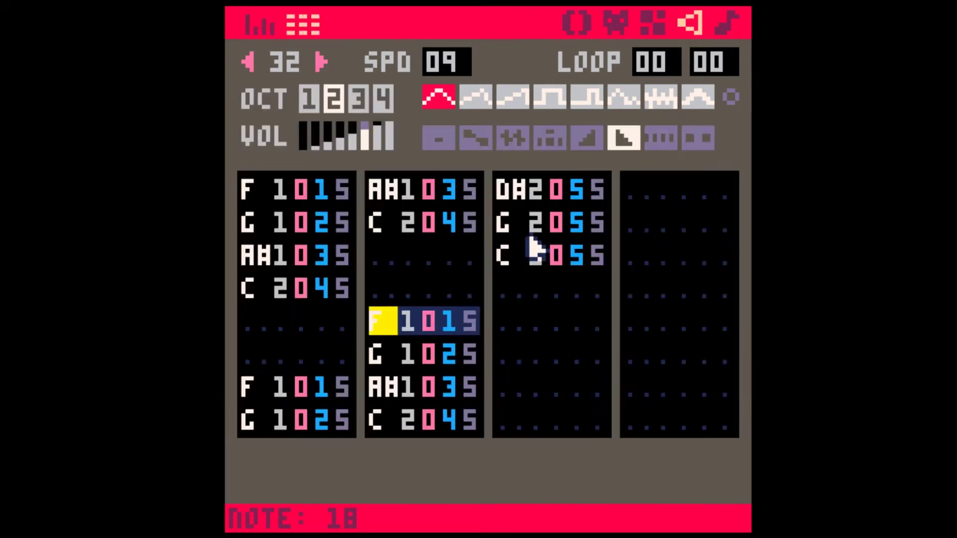
drag(503, 256, 581, 261)
key(ctrl+c)
click(511, 288)
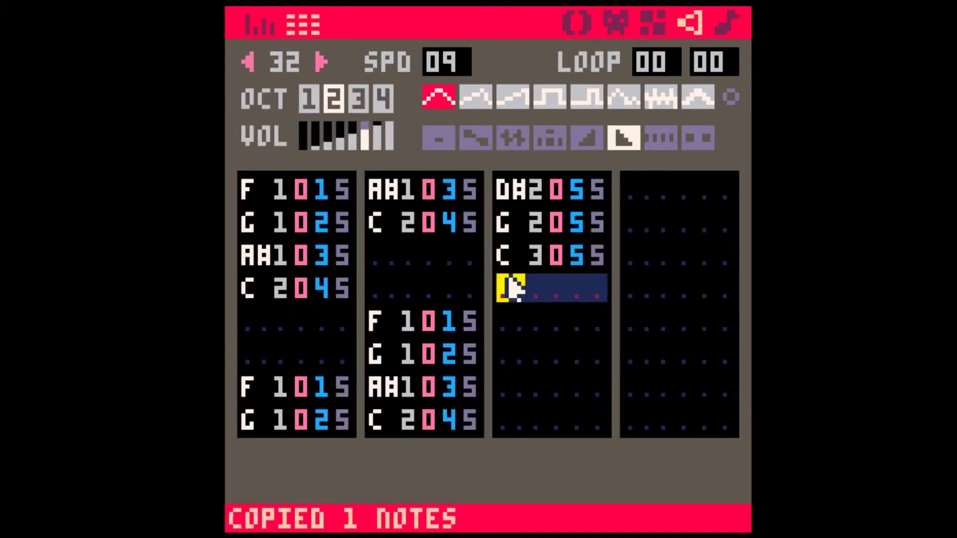
key(ctrl+v)
key(ctrl+v)
key(ctrl+v)
click(512, 288)
key(space)
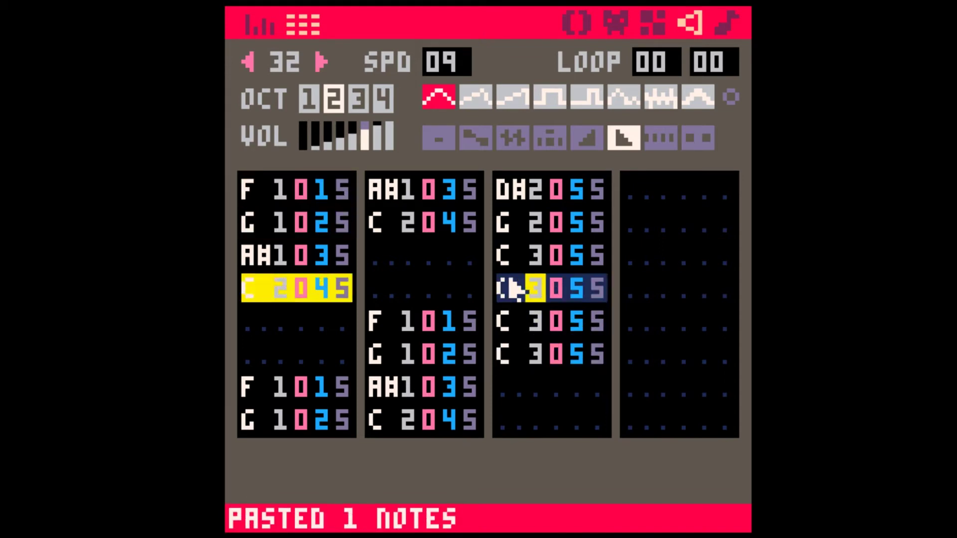
Step: Set the effect of the first two C3 notes to 0 and of the last two to 2
key(Left)
key(Left)
key(Right)
key(Right)
key(Down)
key(Up)
key(Right)
key(Up)
key(Right)
key(Right)
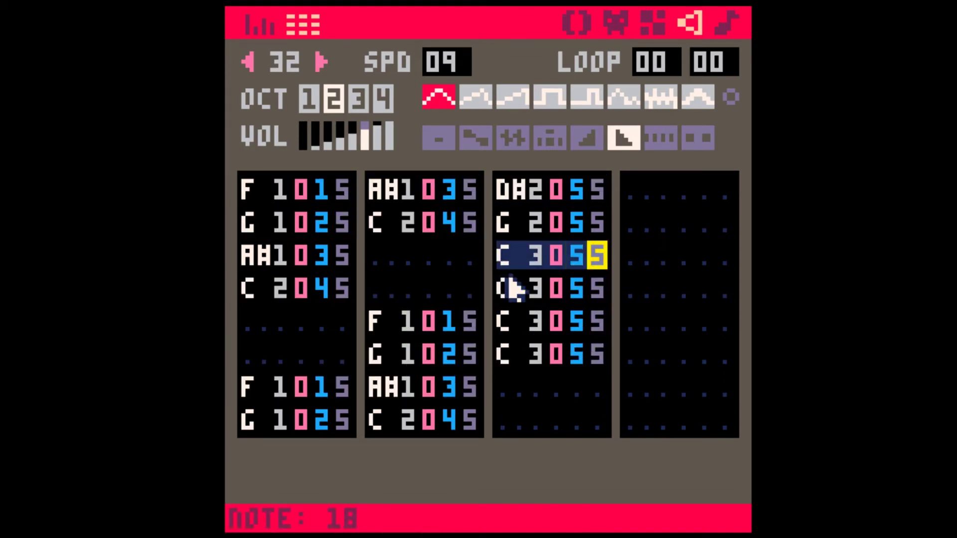
key(0)
key(0)
key(0)
key(0)
key(Up)
key(Up)
key(2)
key(2)
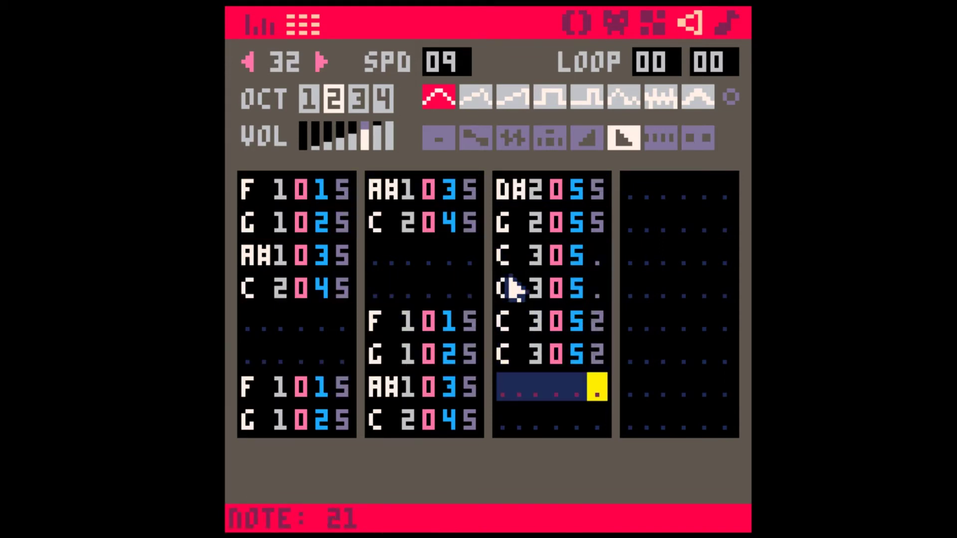
Step: Copy the last C3 note with effect 2 and paste it into the row below
key(Up)
key(shift+Left)
key(shift+Left)
key(shift+Left)
key(shift+Left)
key(ctrl+c)
key(Down)
key(ctrl+v)
Step: Set the volumes of the five C3 notes to 5, 4, 3, 2 and 1, and play the sound
key(Up)
key(Right)
key(Right)
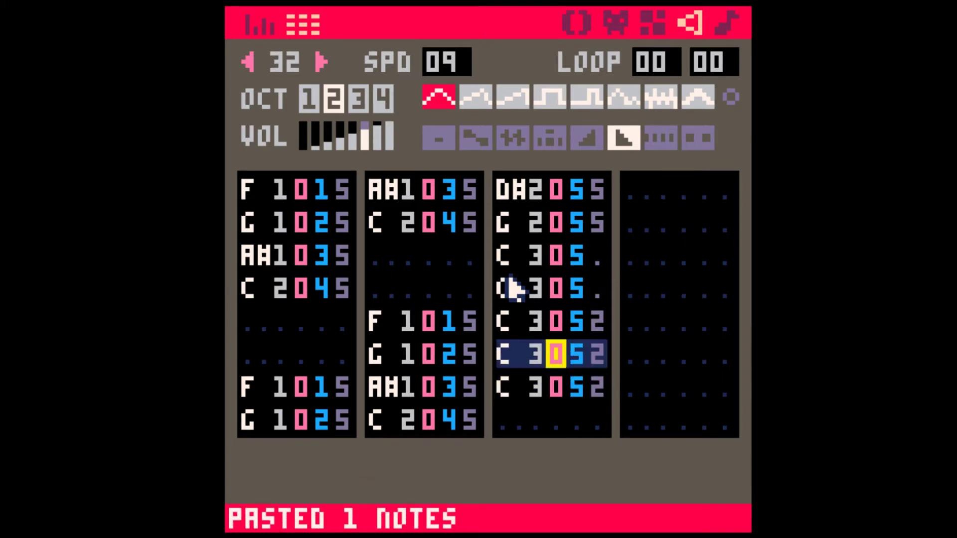
key(Up)
key(Up)
key(Up)
key(Right)
text(6)
key(Up)
text(54321)
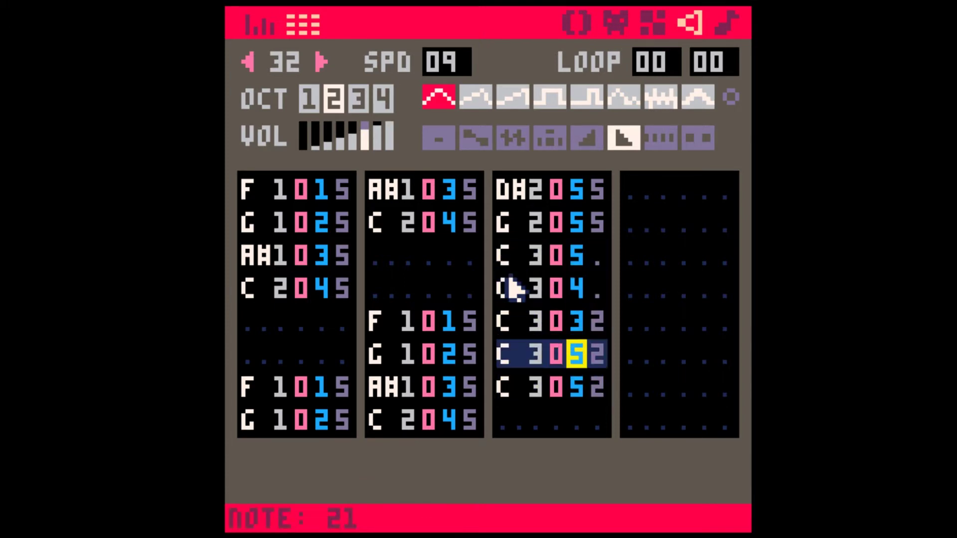
key(space)
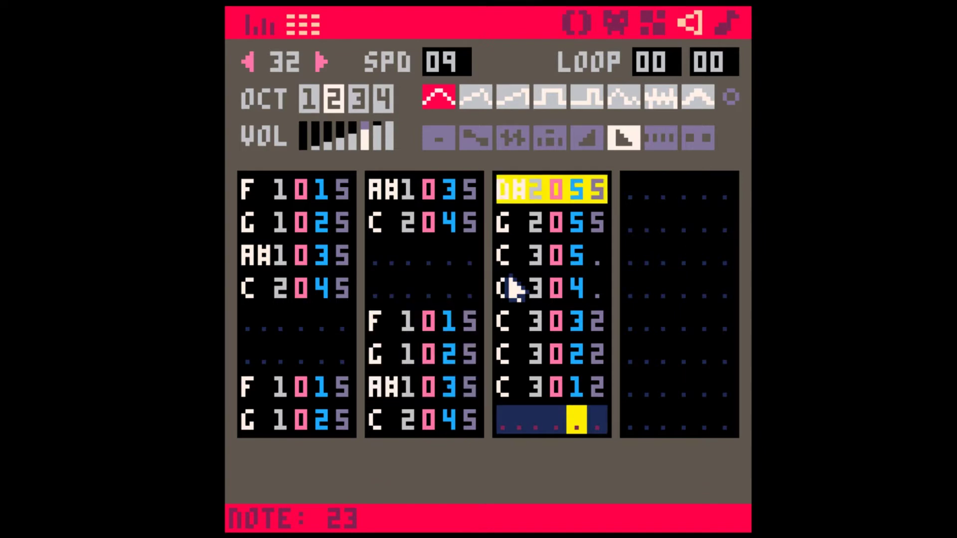
Step: Insert a row before the first C3 note and enter an A#2 with volume 5 and effect 5
key(Up)
key(Up)
key(Up)
key(Up)
key(Tab)
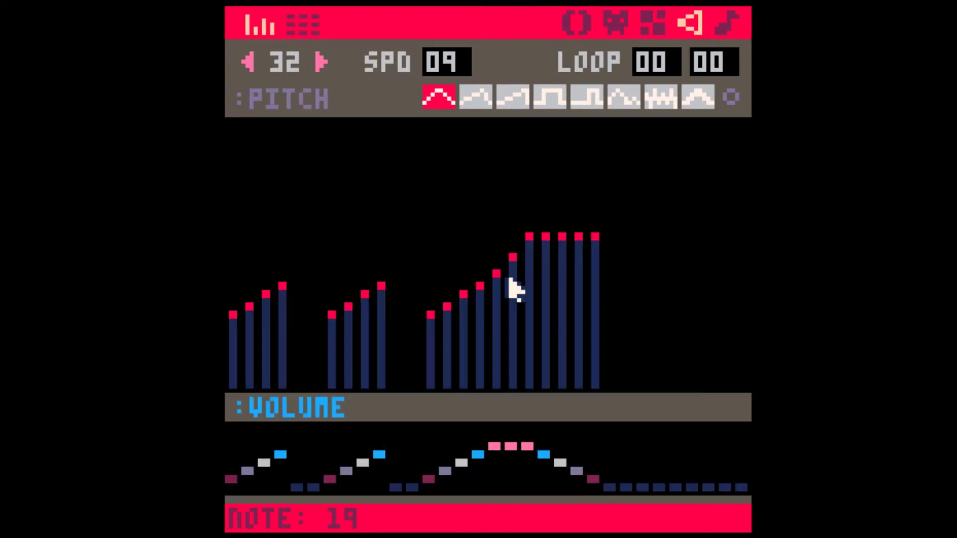
key(Tab)
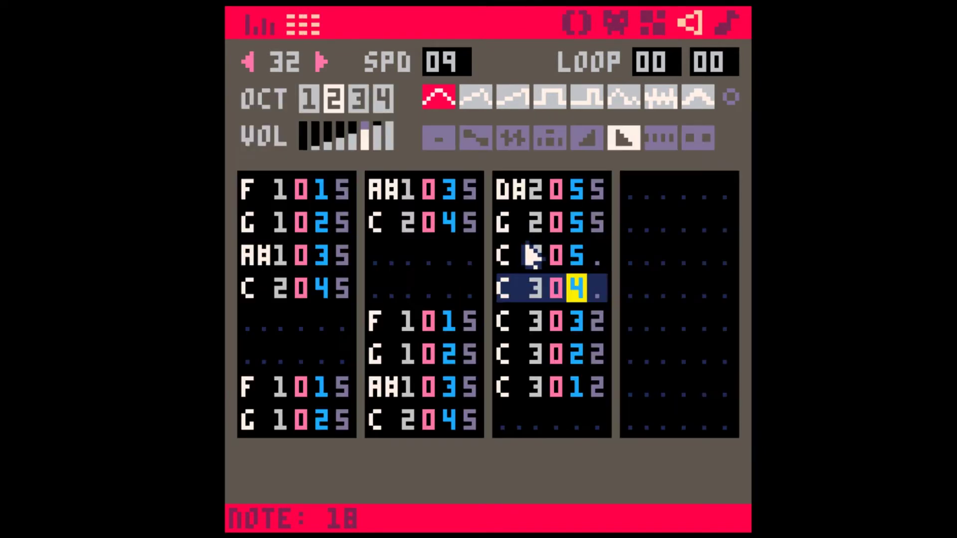
click(507, 252)
key(Return)
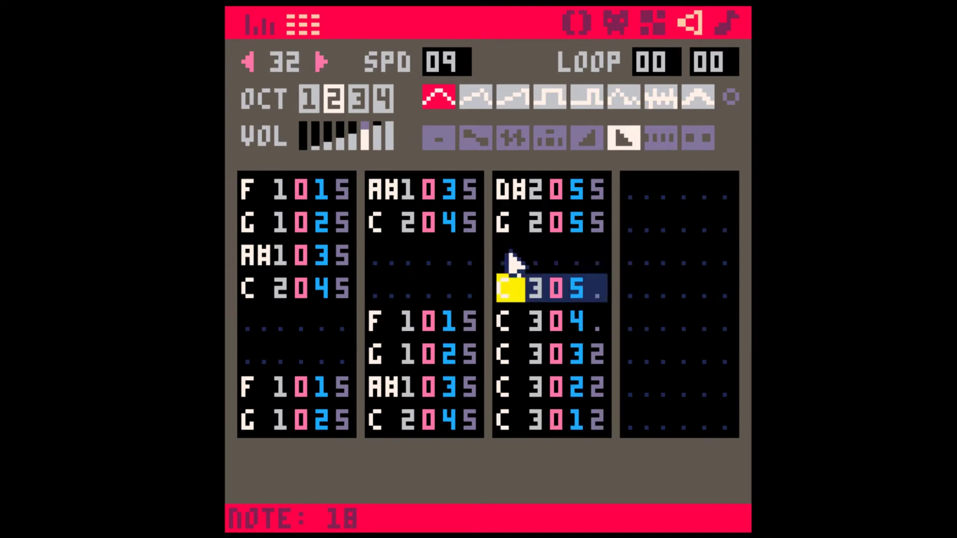
key(Down)
click(507, 252)
key(j)
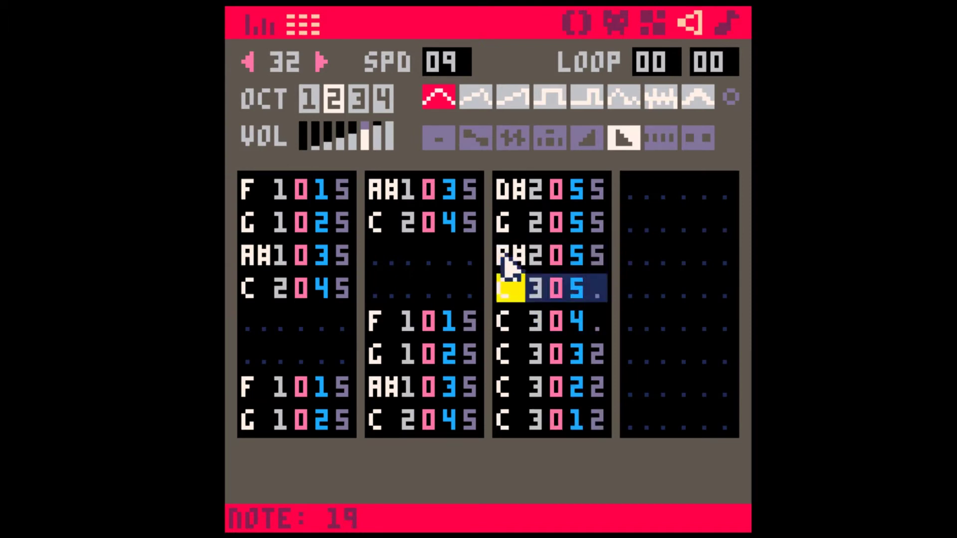
Step: Play SFX 32 and review the rising phrase from its opening notes to the last C3 note
key(space)
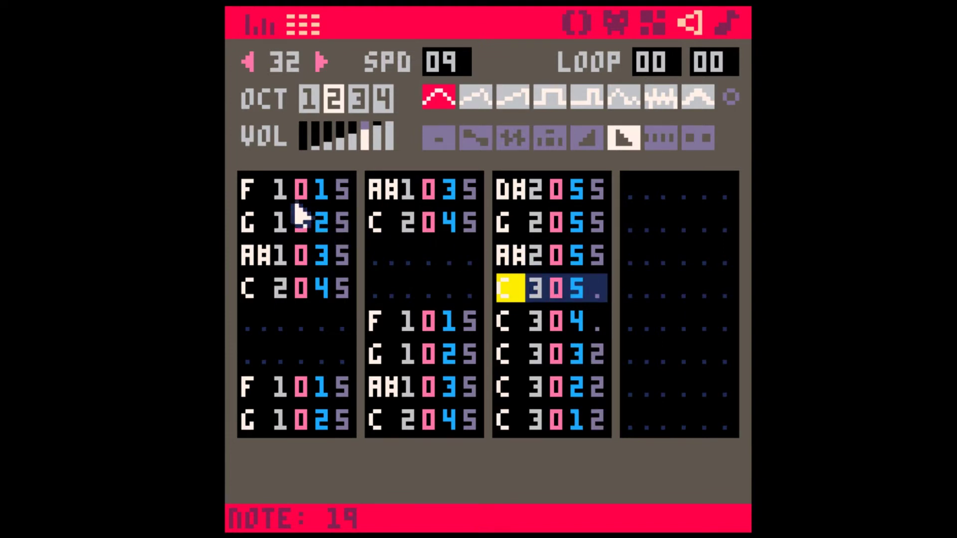
drag(255, 188, 349, 255)
click(581, 391)
click(597, 408)
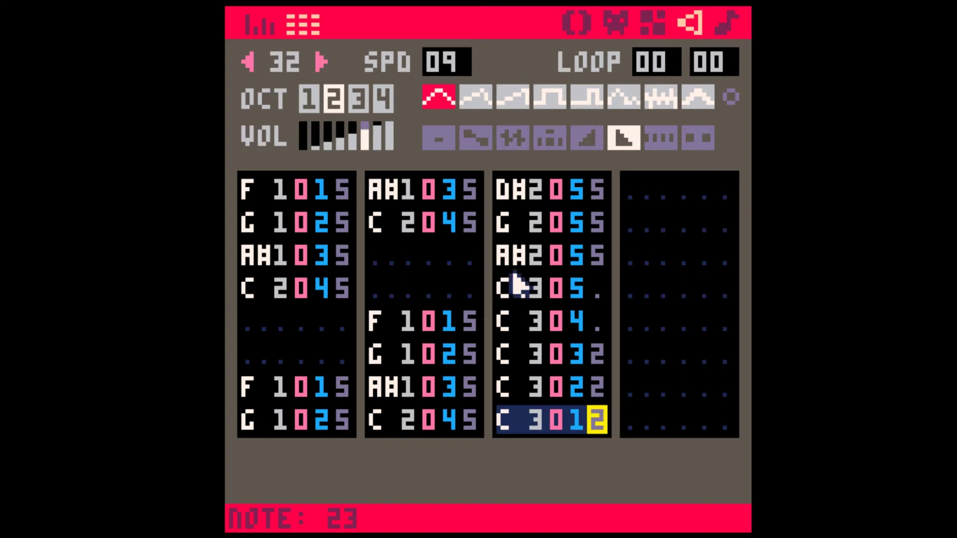
key(space)
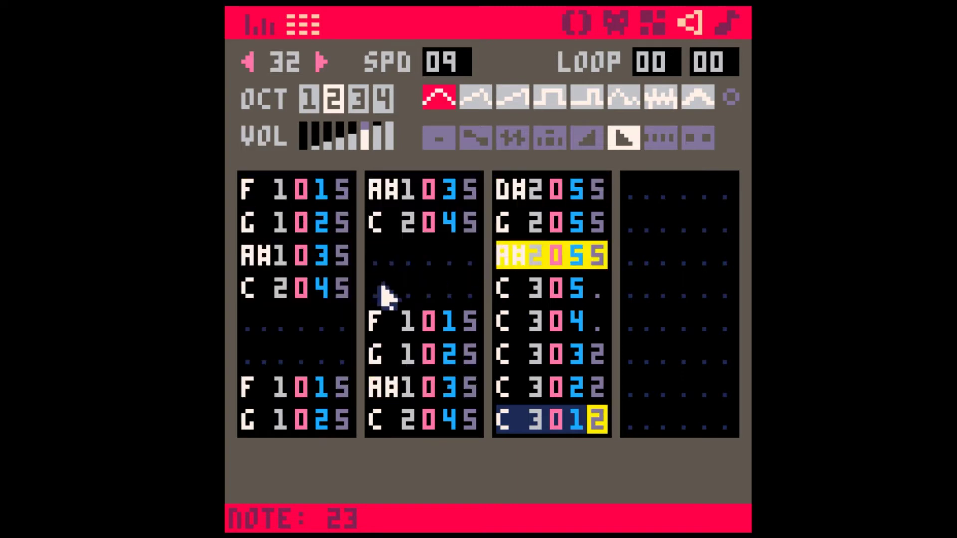
Step: Transpose the notes in rows 6 to 23 of SFX 32 up by two semitones
click(244, 392)
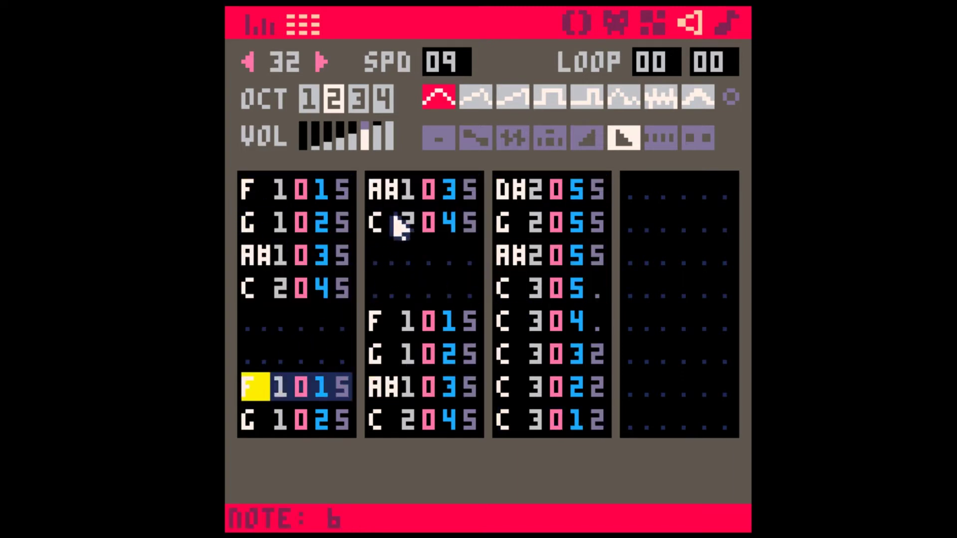
shift+click(601, 424)
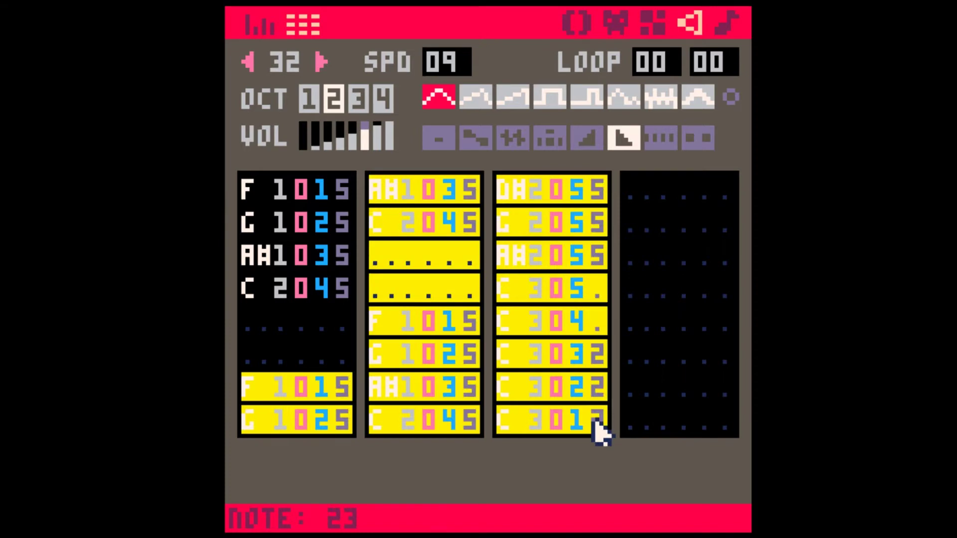
key(w)
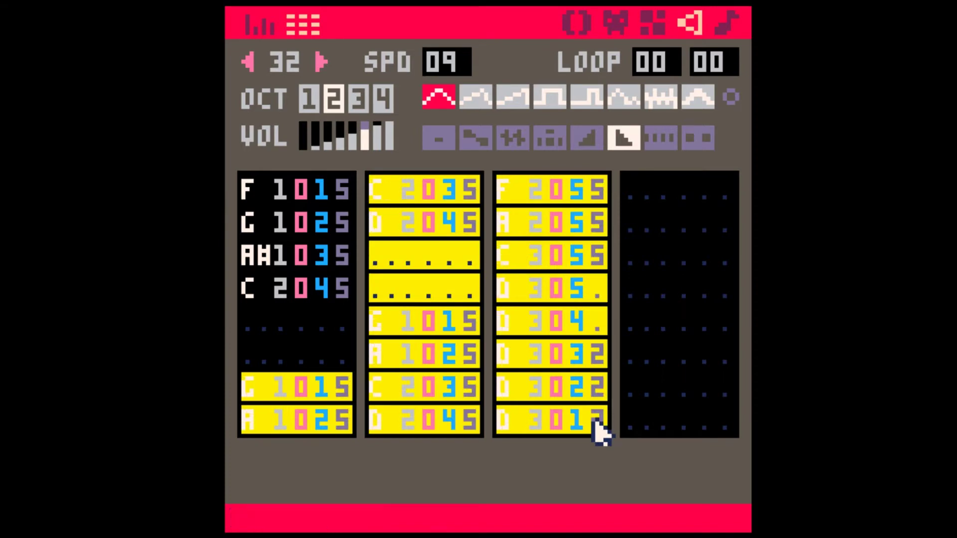
click(524, 291)
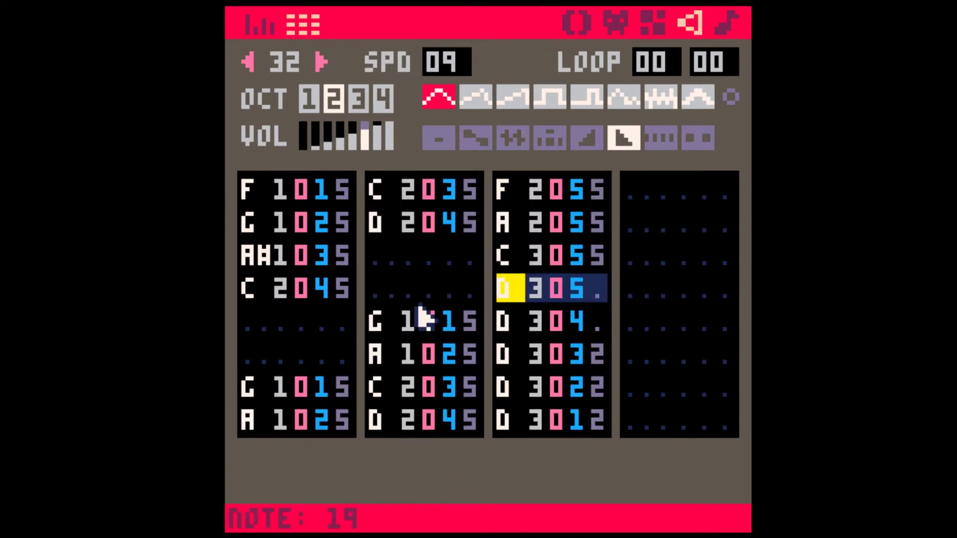
Step: Transpose the third phrase, rows 12 to 23, up another two semitones and play the sound from the start
click(380, 323)
shift+click(598, 424)
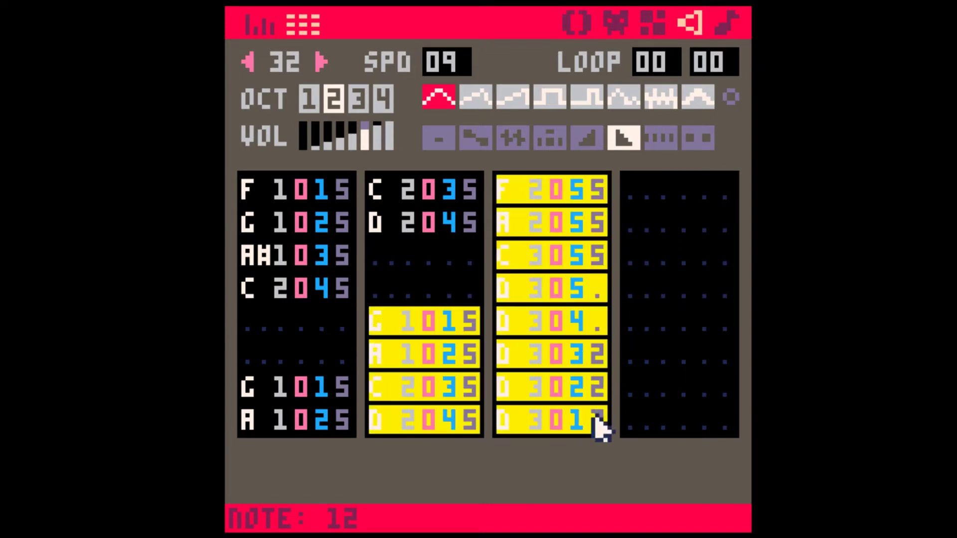
key(w)
click(252, 222)
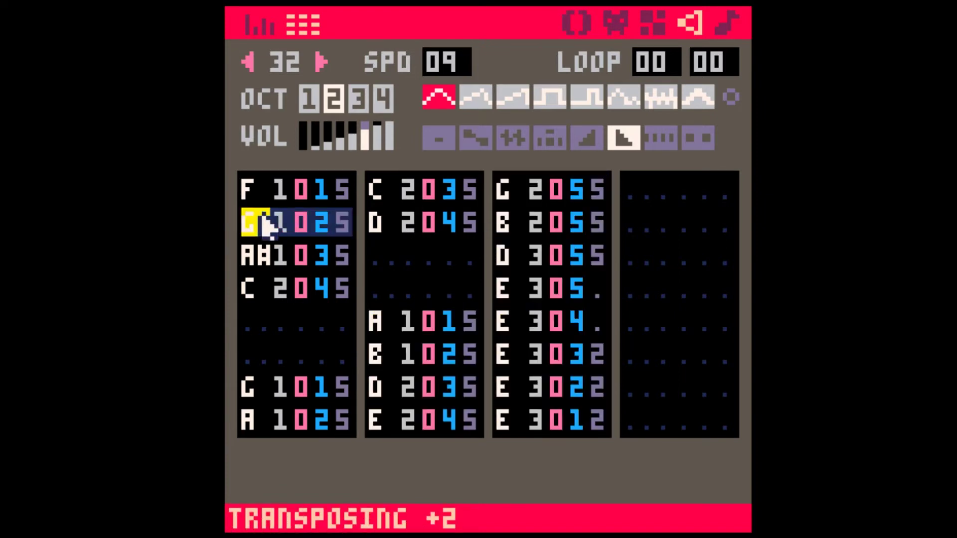
click(248, 191)
key(space)
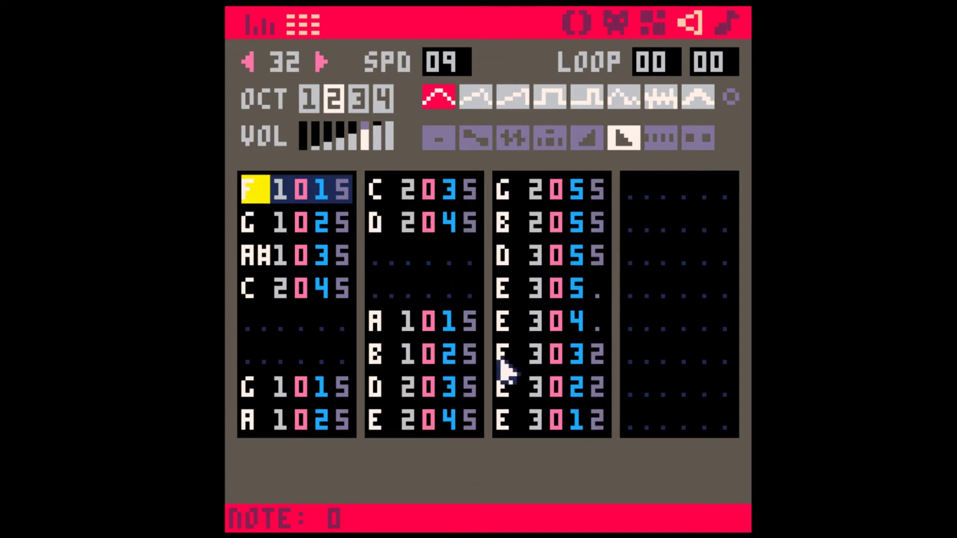
Step: Copy the last E3 note into the first row of the fourth column, set its effect to 5 and play the sound
drag(506, 422, 596, 433)
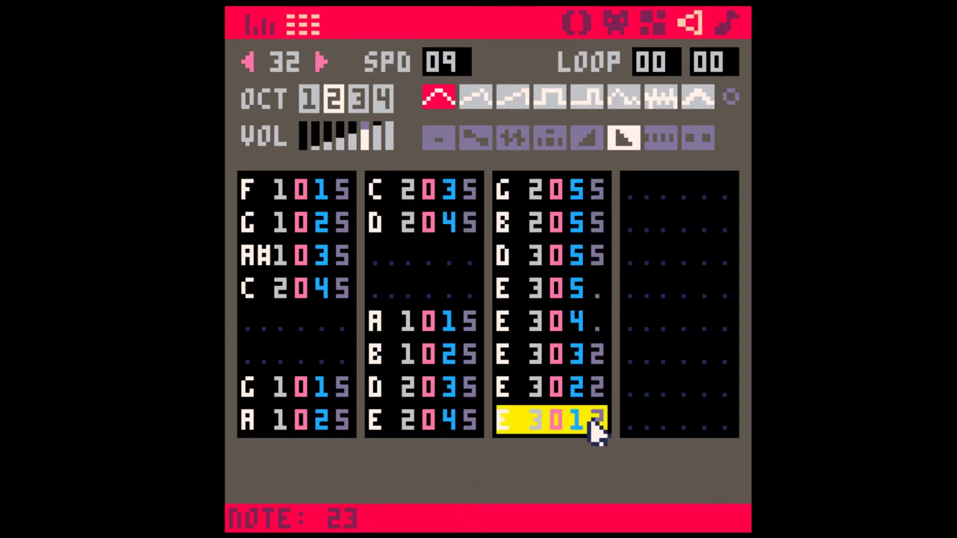
click(648, 197)
key(ctrl+v)
click(725, 192)
text(5)
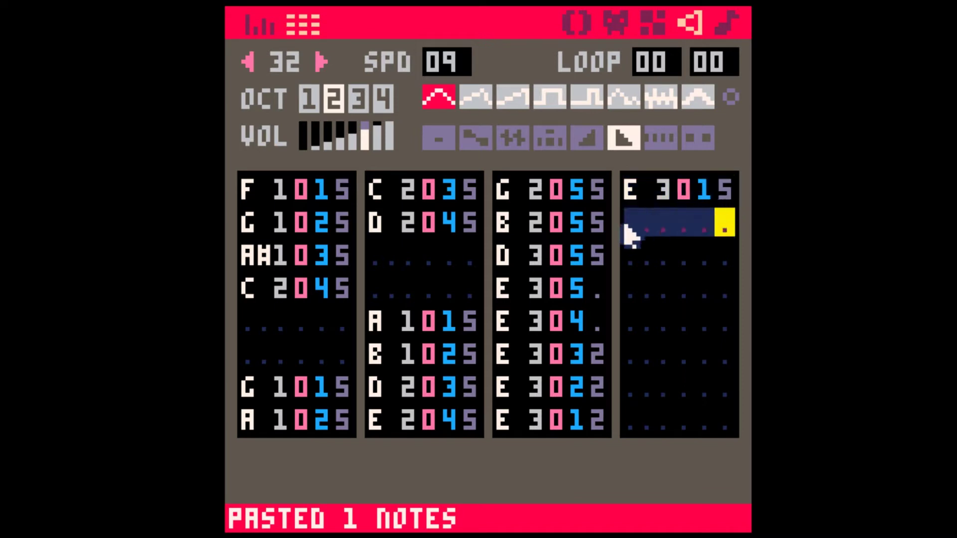
key(space)
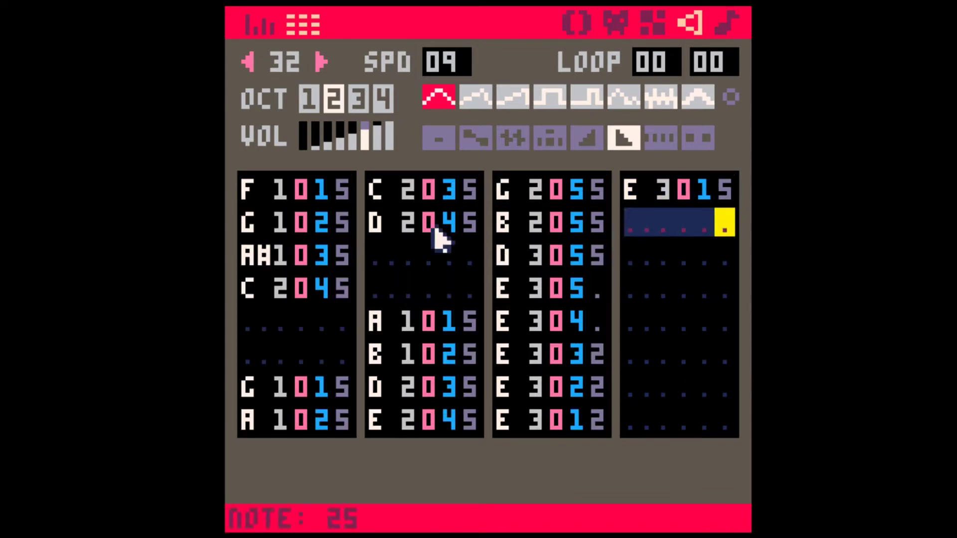
Step: Examine the three rising phrases of SFX 32 in the tracker, and compare their pitch and volume curves in the graph view
drag(261, 192, 355, 290)
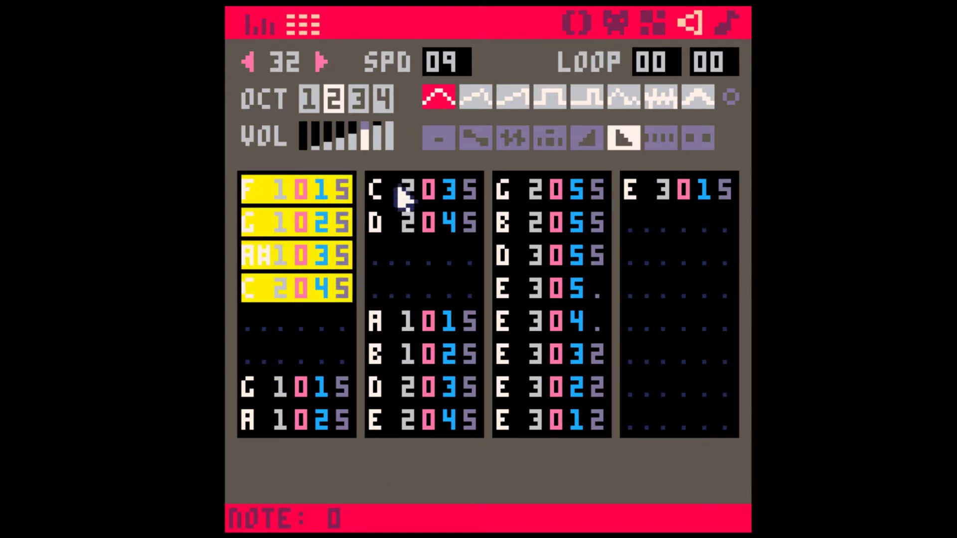
drag(260, 391, 469, 226)
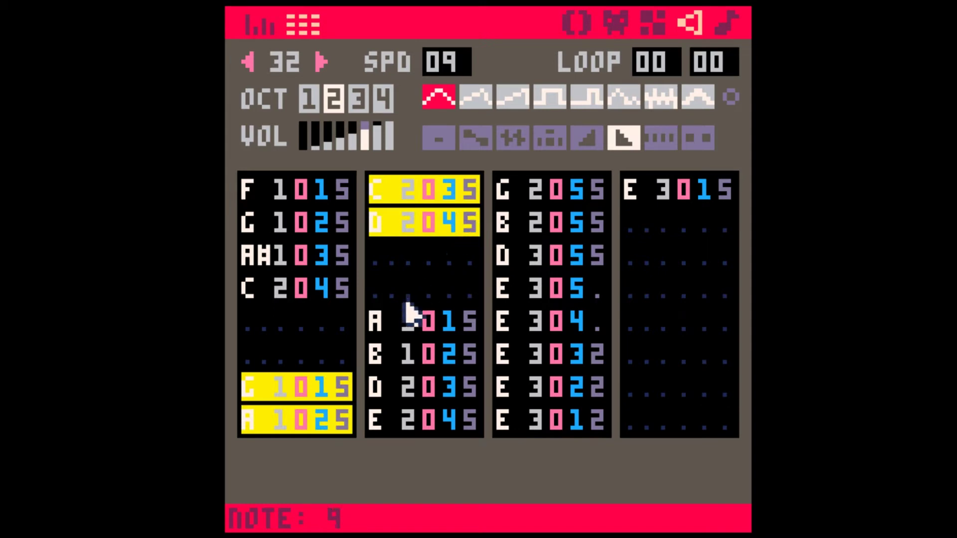
drag(382, 319, 721, 207)
key(Tab)
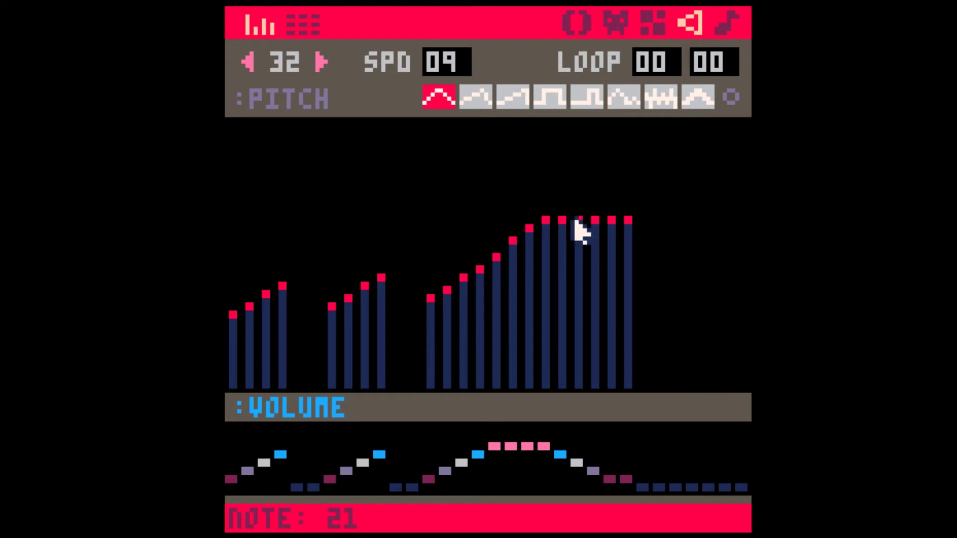
key(Tab)
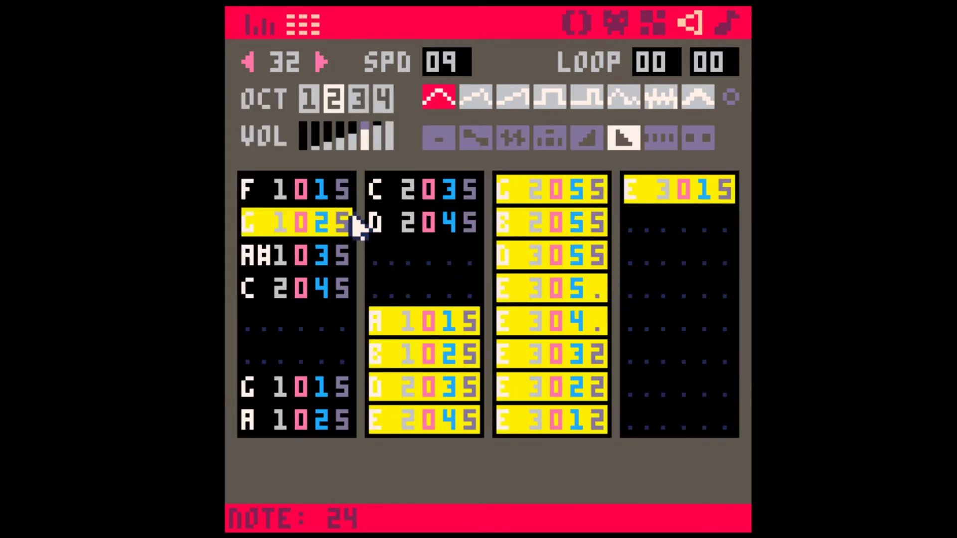
click(554, 219)
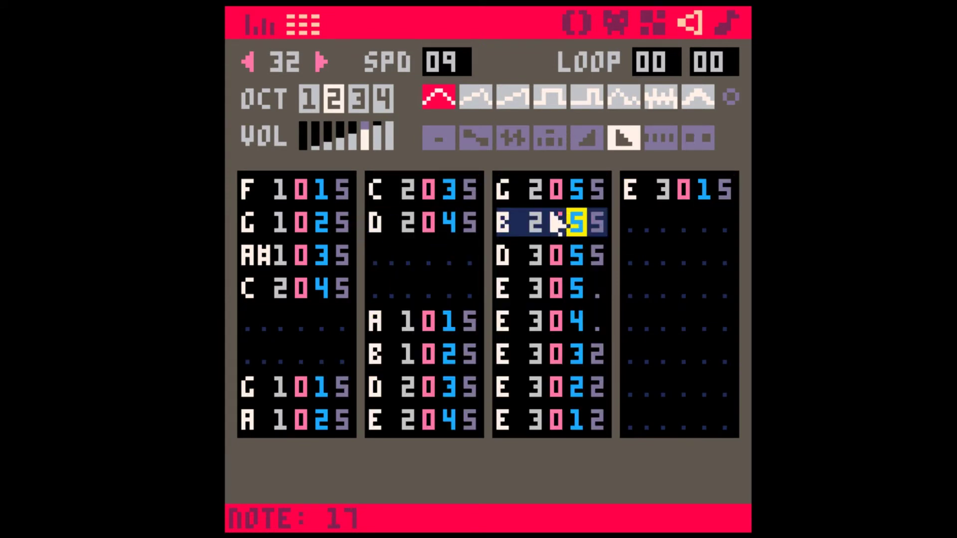
click(516, 197)
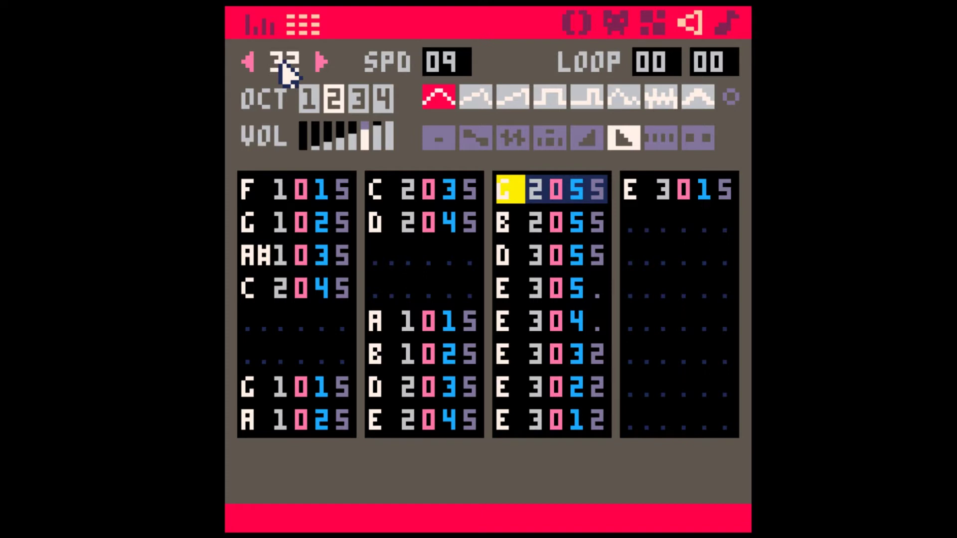
Step: Copy the whole of SFX 32 into SFX 33 and insert an empty row before its first note
key(ctrl+c)
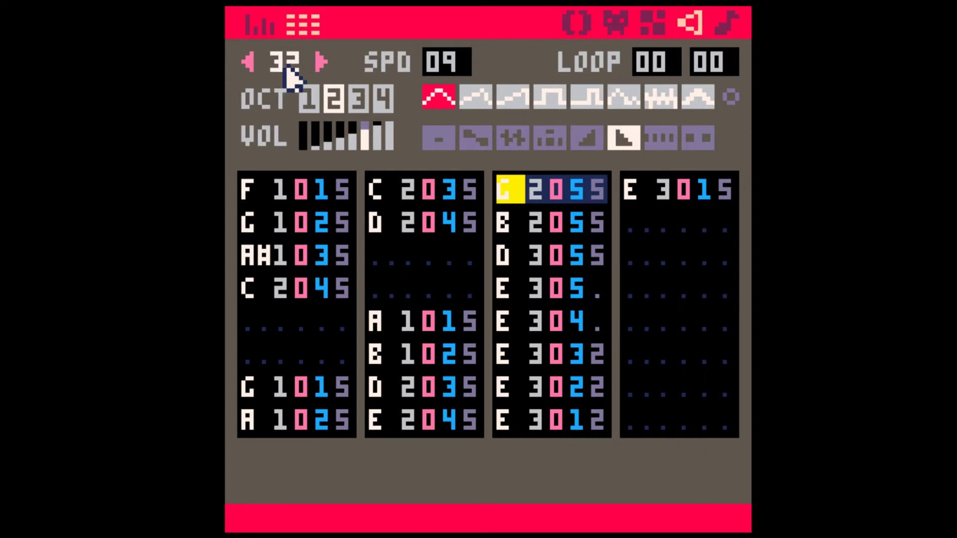
click(319, 63)
key(ctrl+v)
click(252, 196)
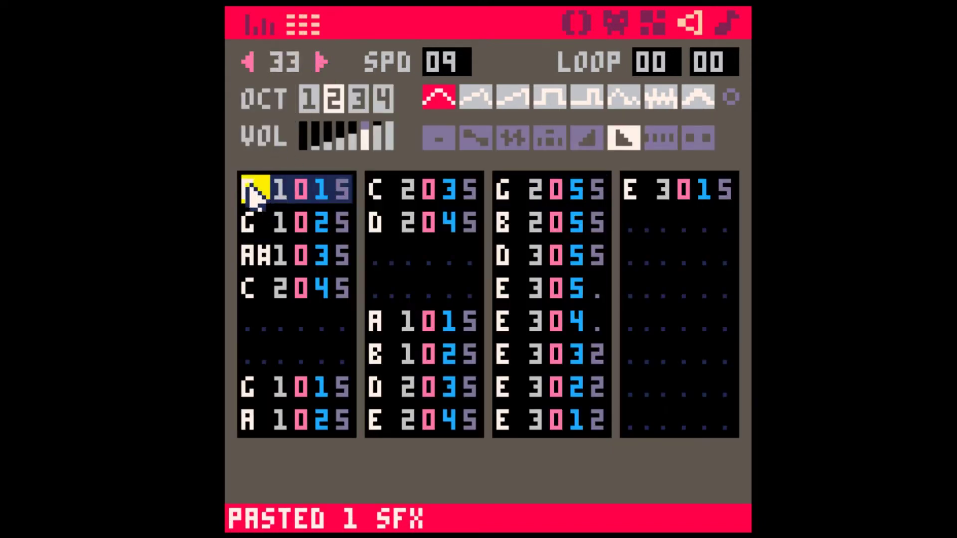
key(Return)
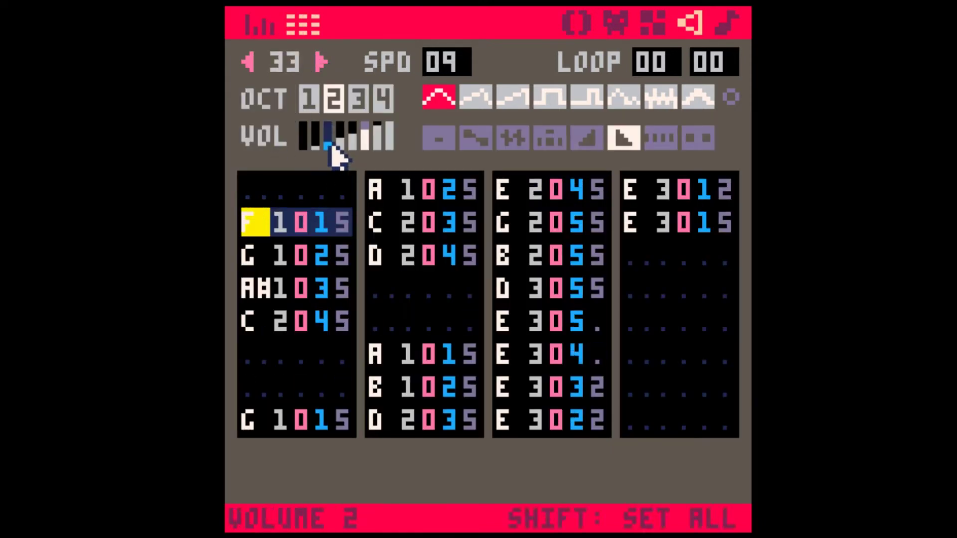
Step: Lower the volume of every note in SFX 33 to 1 using the volume graph
key(Tab)
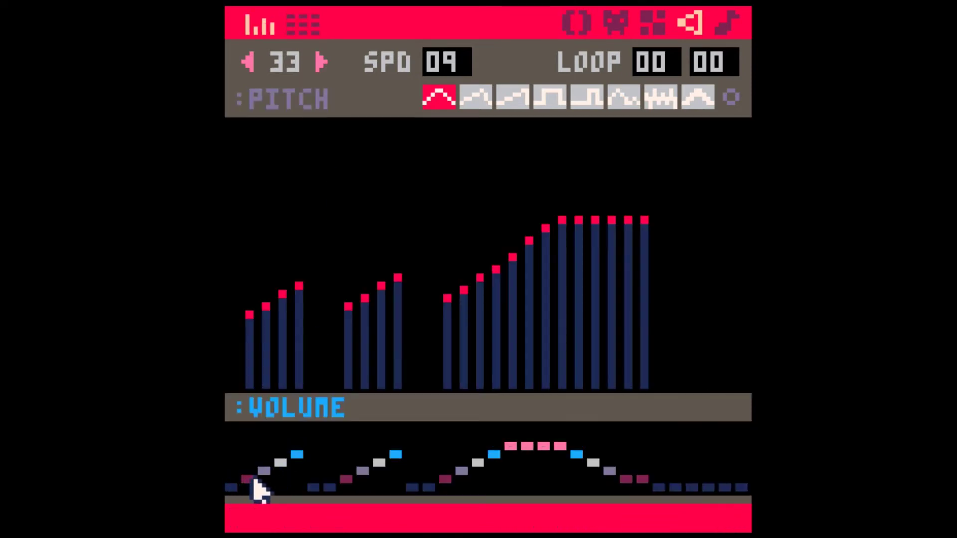
key(Tab)
key(Tab)
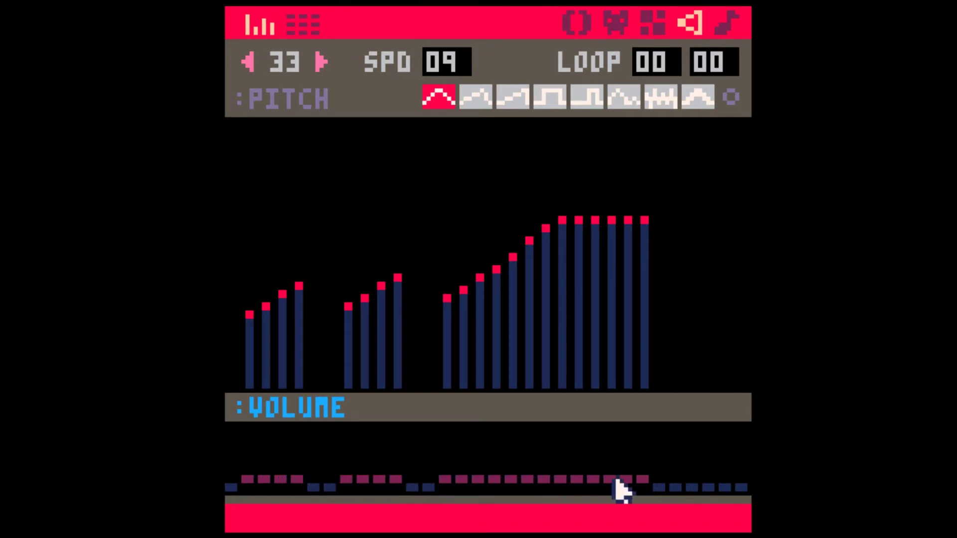
key(Tab)
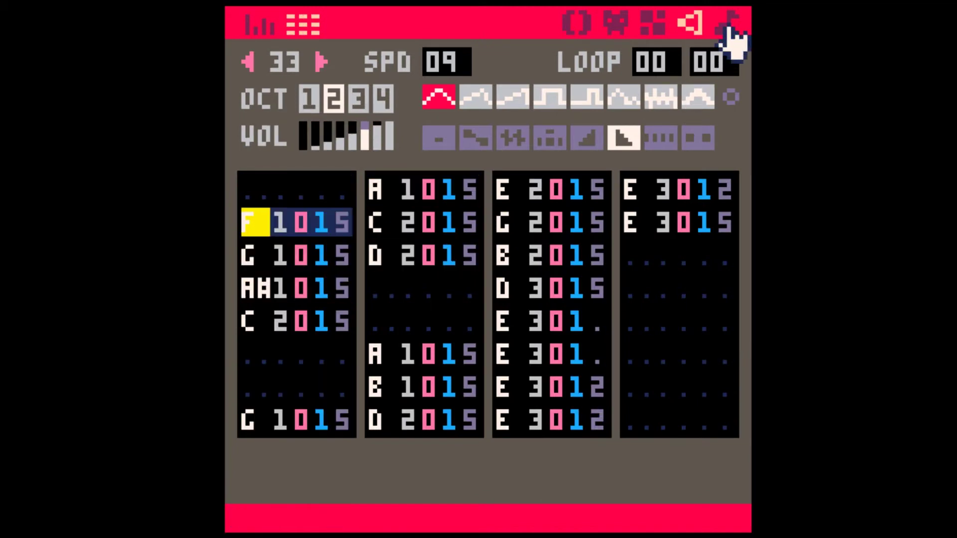
Step: Play pattern 06 in the music editor to hear SFX 32 together with its quiet delayed copy
click(729, 27)
key(space)
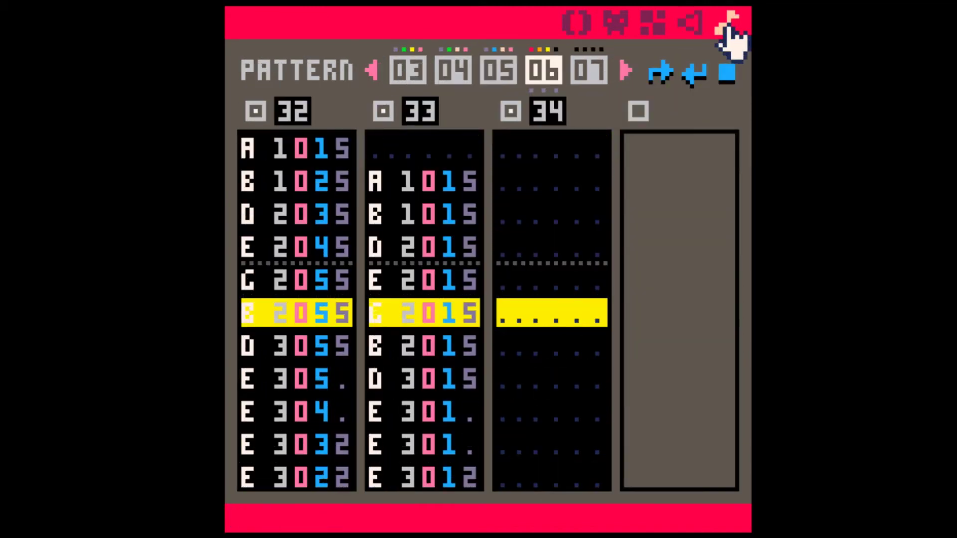
key(space)
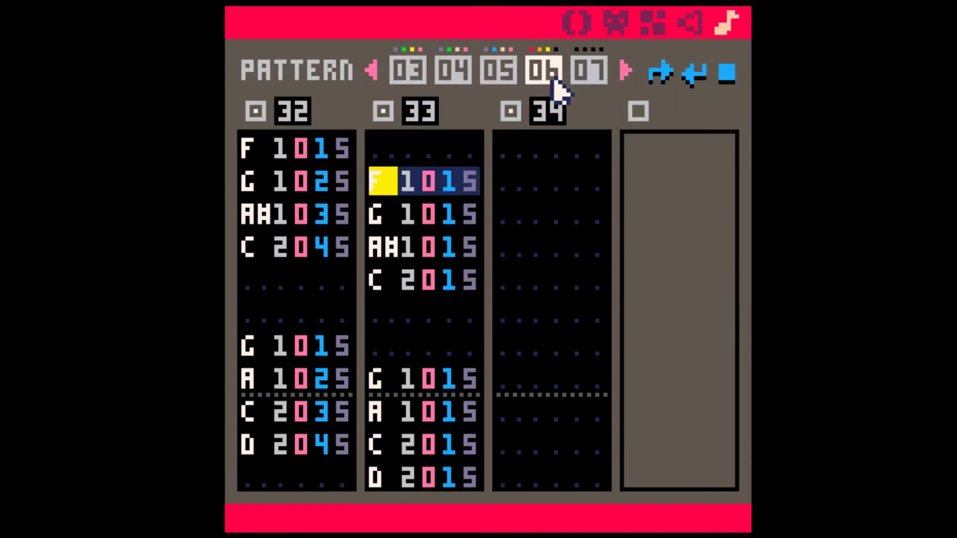
key(space)
key(space)
Step: Set the speed of the empty SFX 34 to 09 and play pattern 06
click(538, 177)
click(690, 22)
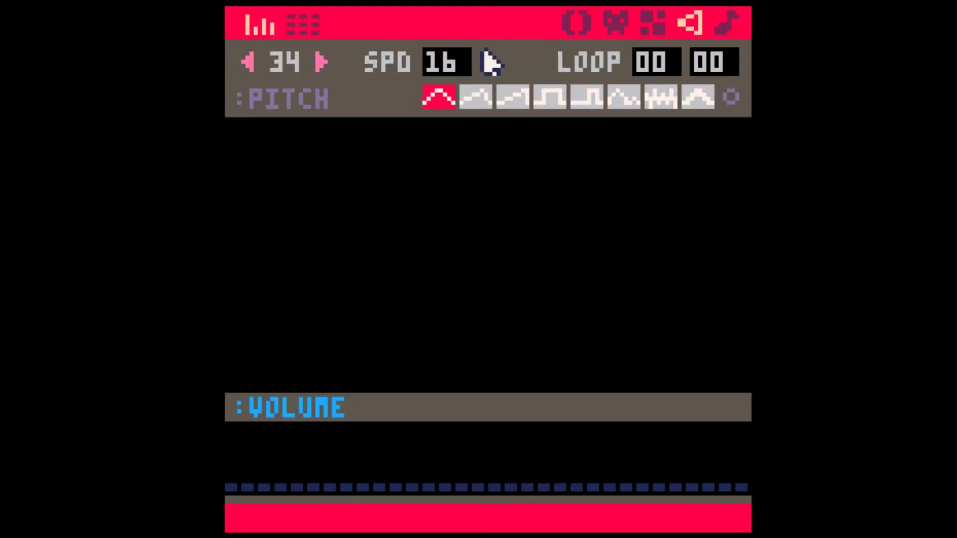
click(724, 24)
key(space)
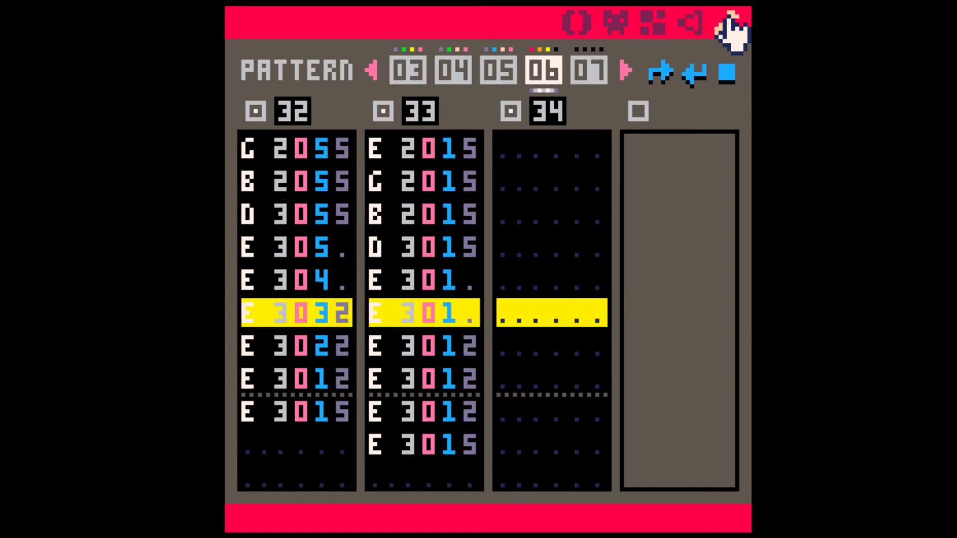
key(space)
Step: Look through the sound effects from SFX 34 down to 30 in the tracker and play SFX 32
click(674, 20)
key(Tab)
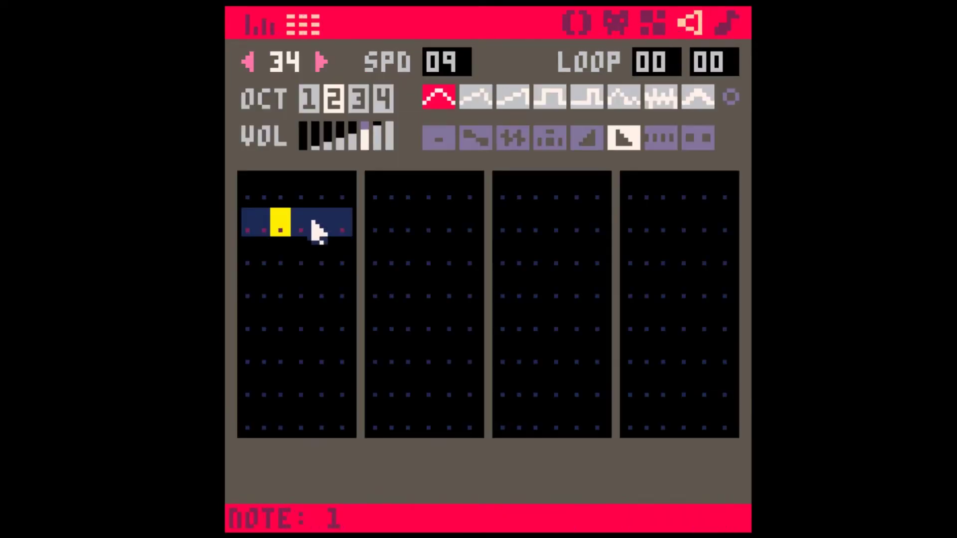
click(250, 62)
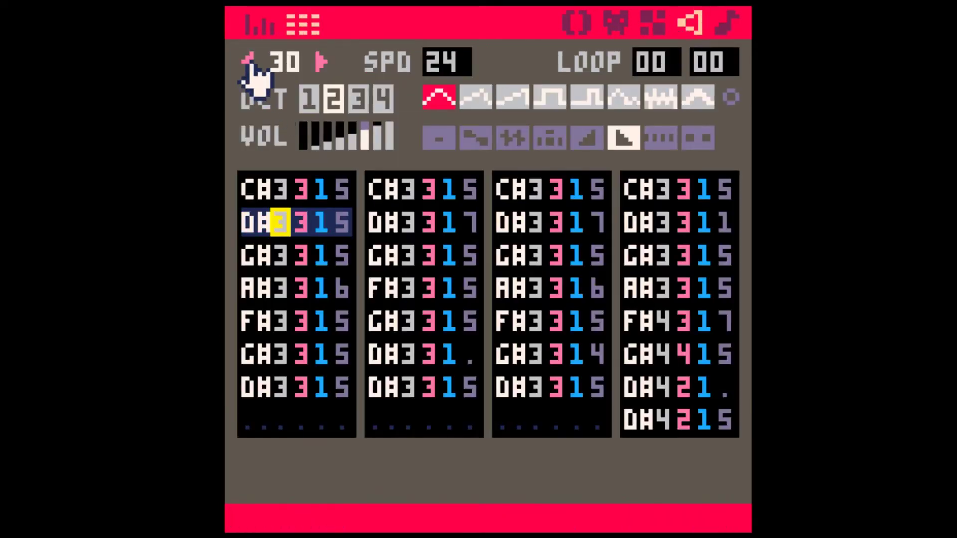
click(322, 62)
key(Tab)
key(Tab)
click(248, 61)
click(248, 62)
click(248, 62)
key(space)
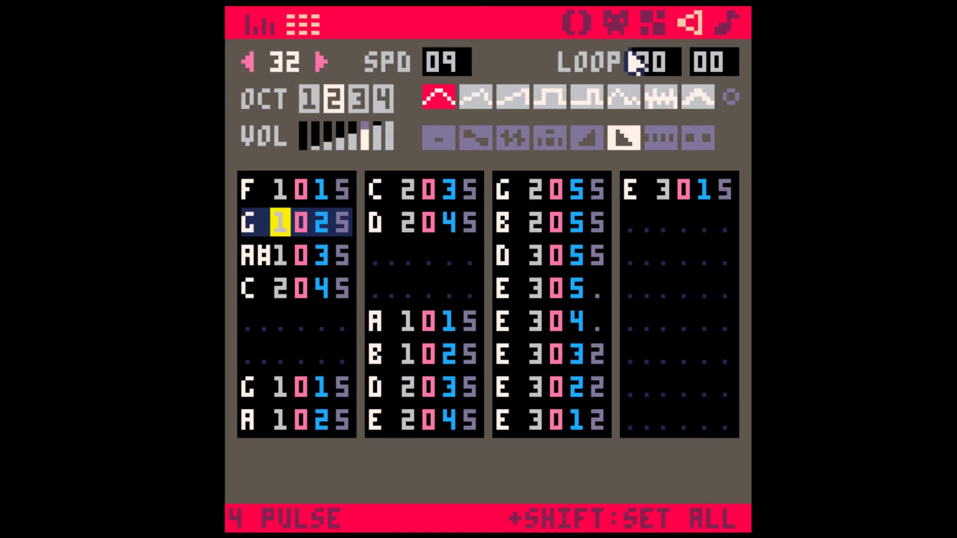
Step: Open SFX 33 from pattern 06 and change the instrument of all its notes to 7, phaser
click(730, 21)
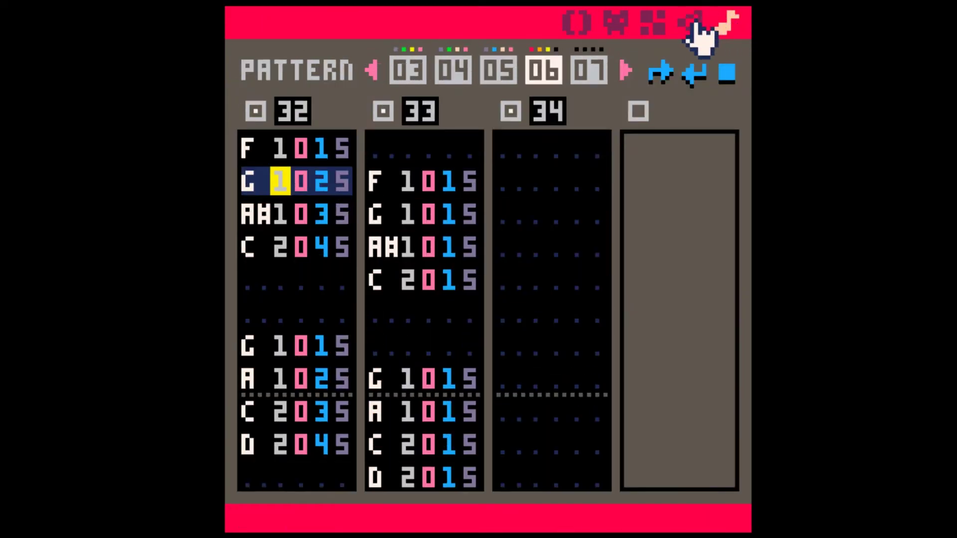
click(425, 224)
click(690, 22)
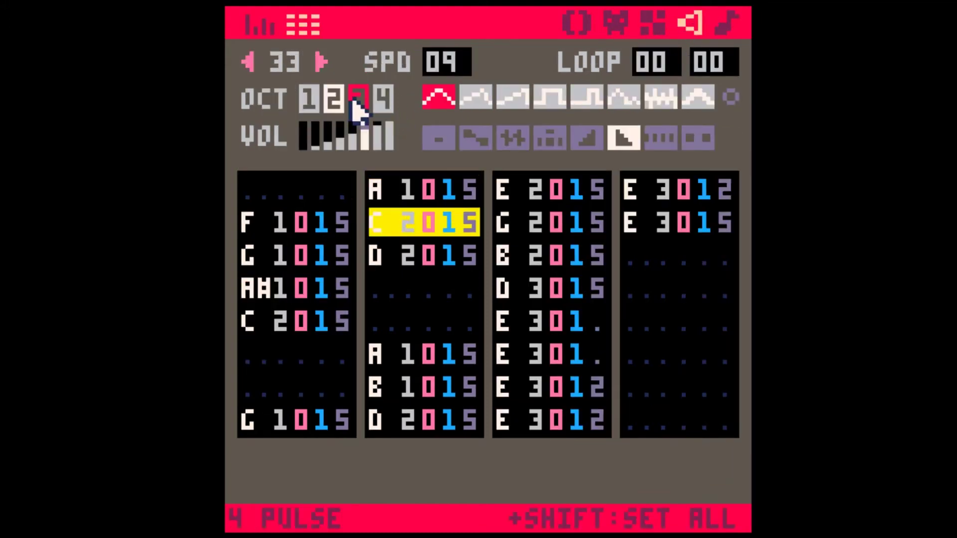
shift+click(696, 103)
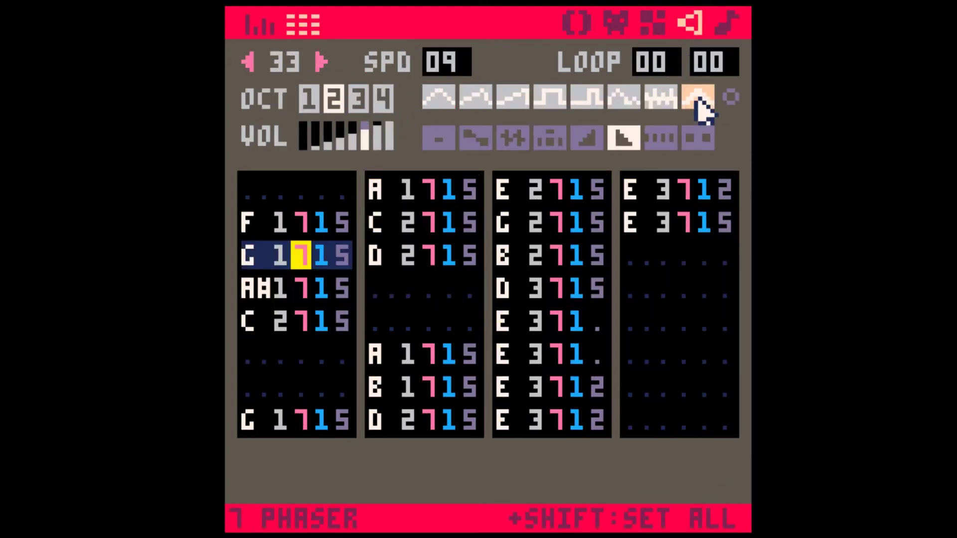
Step: Play SFX 33 on its own to hear it with the phaser instrument
click(727, 25)
click(693, 25)
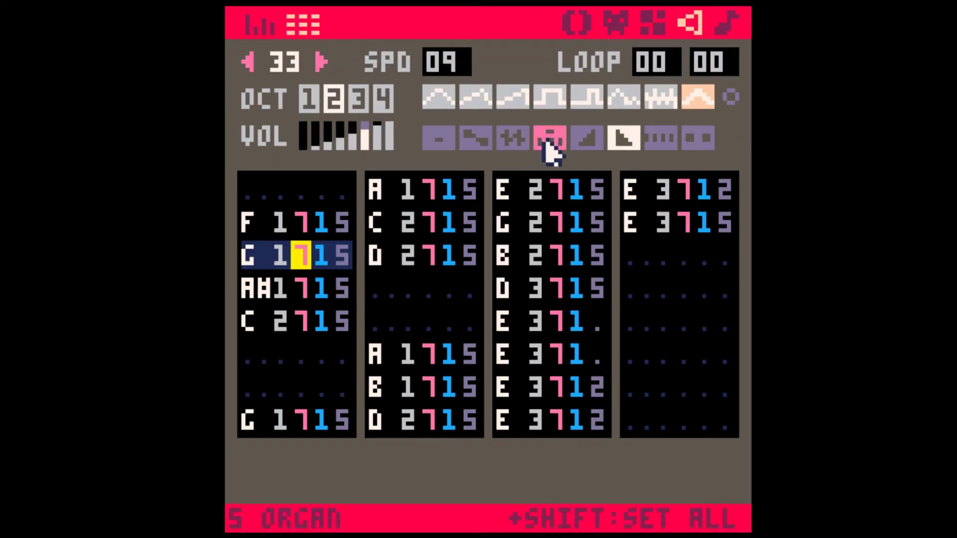
key(space)
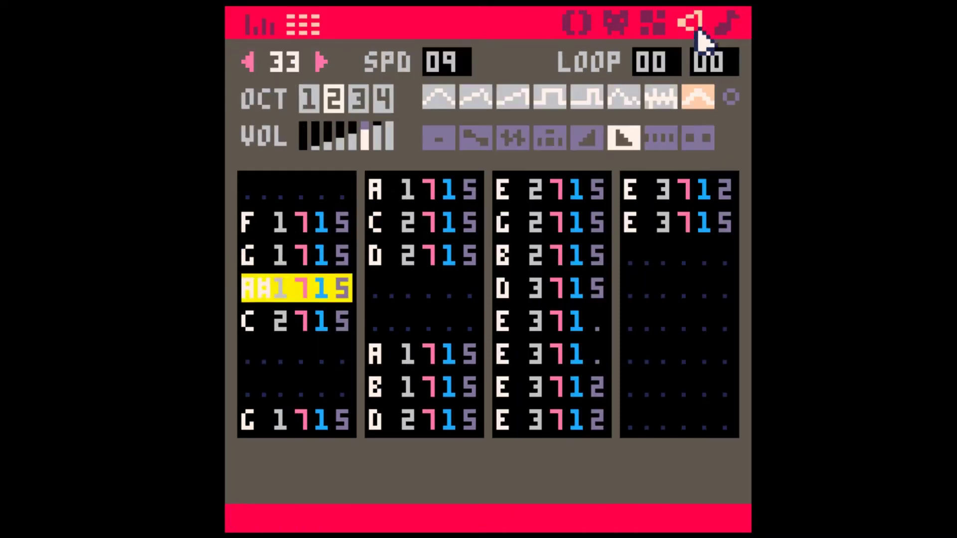
Step: Set the volume to 2 on the A#1 and C2 notes of SFX 33's first phrase and the C2 and D2 notes of its second
click(319, 222)
text(1122)
key(Down)
key(Down)
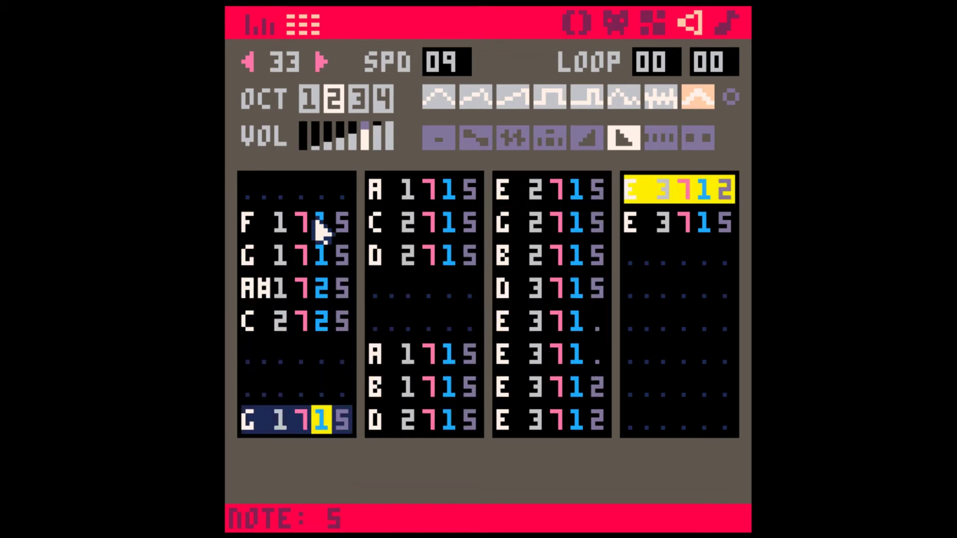
key(Down)
key(Down)
text(22)
Step: Set the volume to 2 on the B2 note, the D3 note and the first two E3 notes near the end of SFX 33
key(Down)
key(Down)
key(Down)
key(Down)
key(Down)
key(Down)
key(Down)
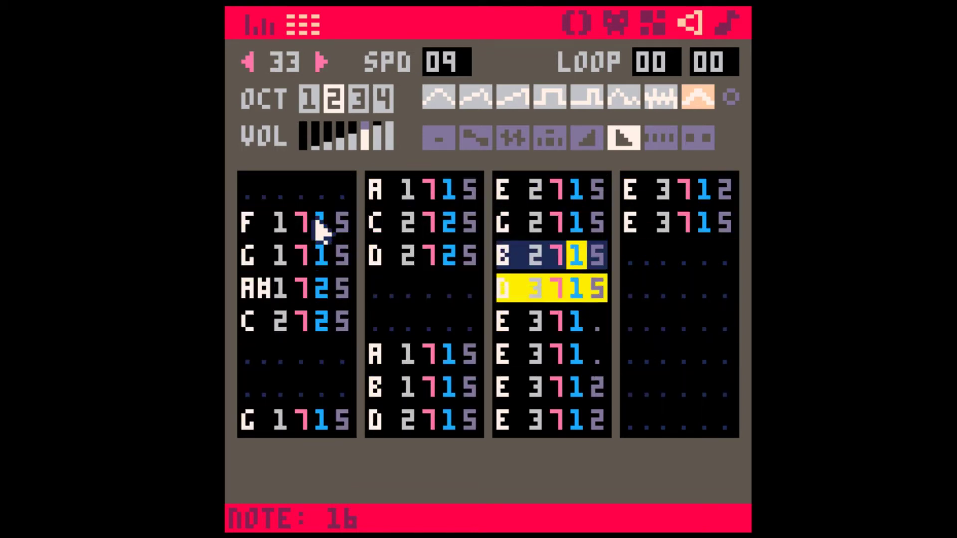
text(2222)
key(Down)
key(Down)
key(Down)
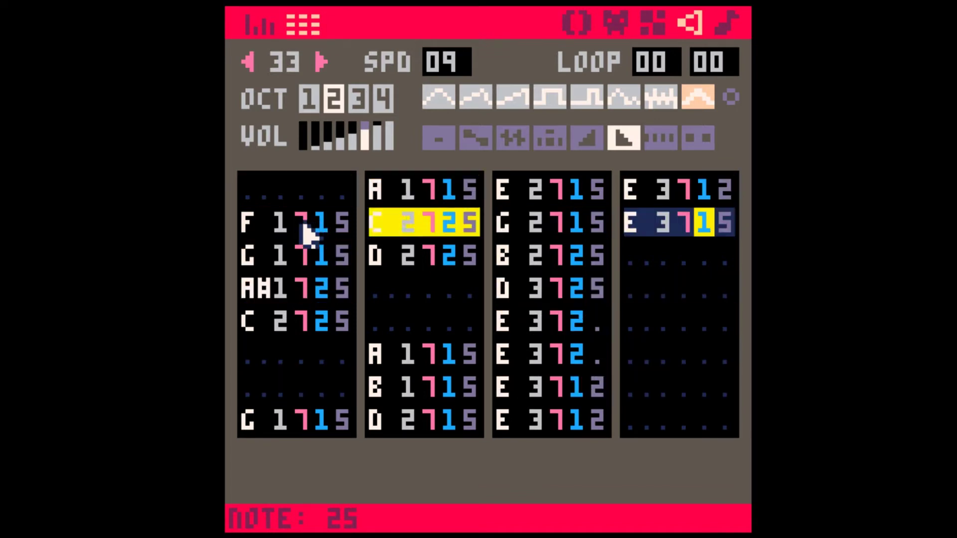
Step: Try instrument 5, organ, on all notes of SFX 33 and change them back to 7, phaser
click(306, 226)
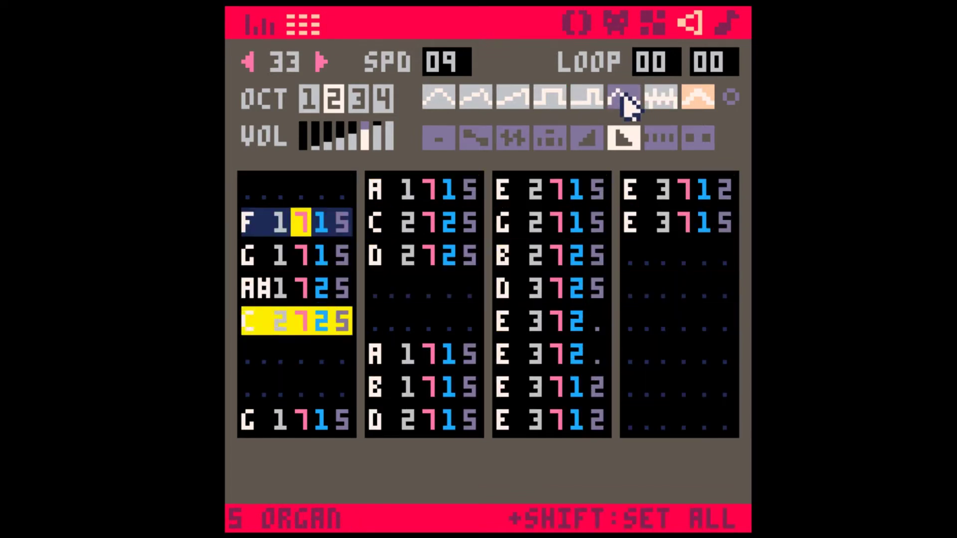
shift+click(625, 100)
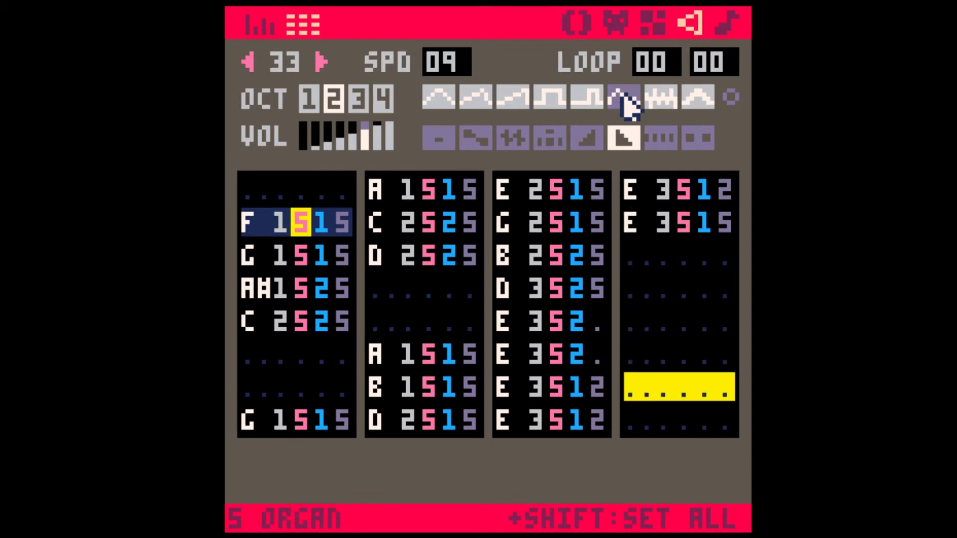
shift+click(695, 96)
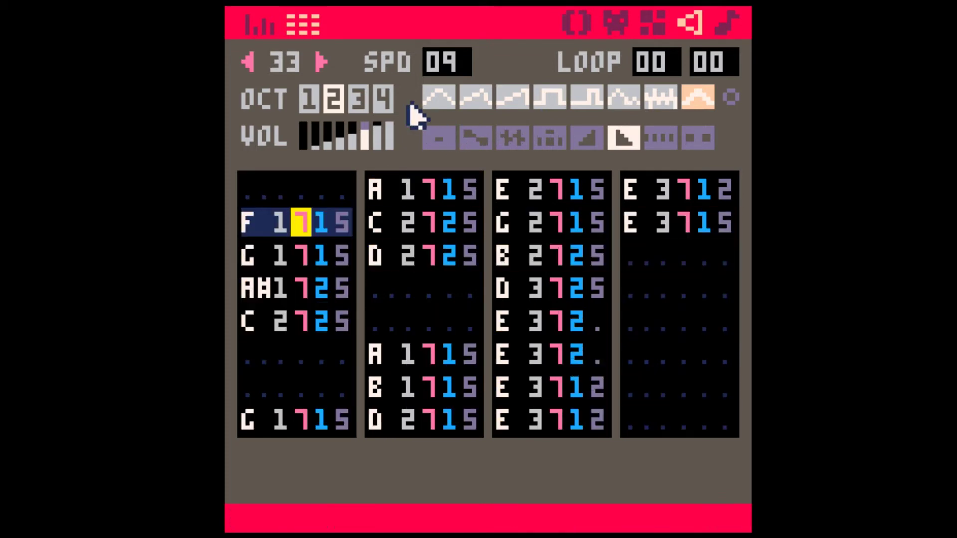
Step: Copy SFX 33 into SFX 34 one row later with all notes at volume 1, and play pattern 06
key(ctrl+c)
click(320, 63)
key(ctrl+v)
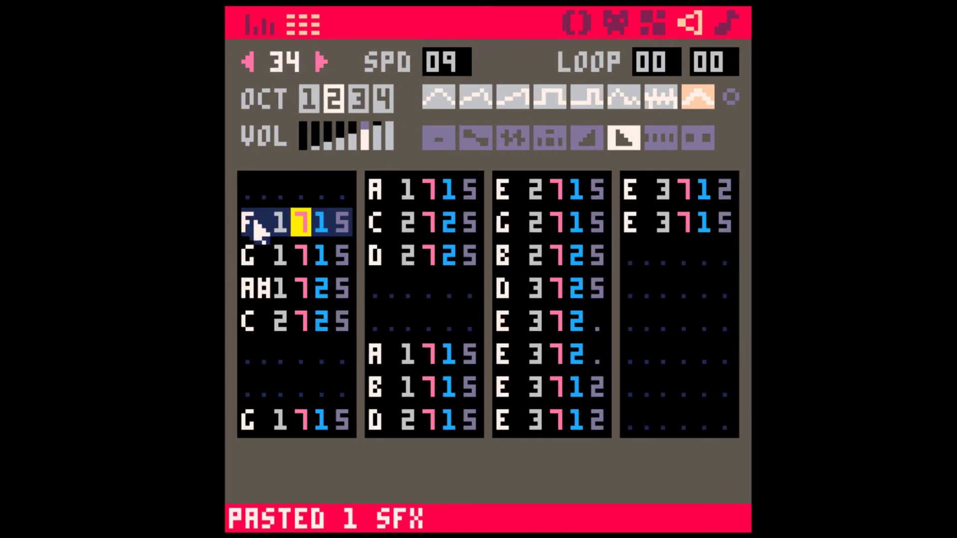
key(Return)
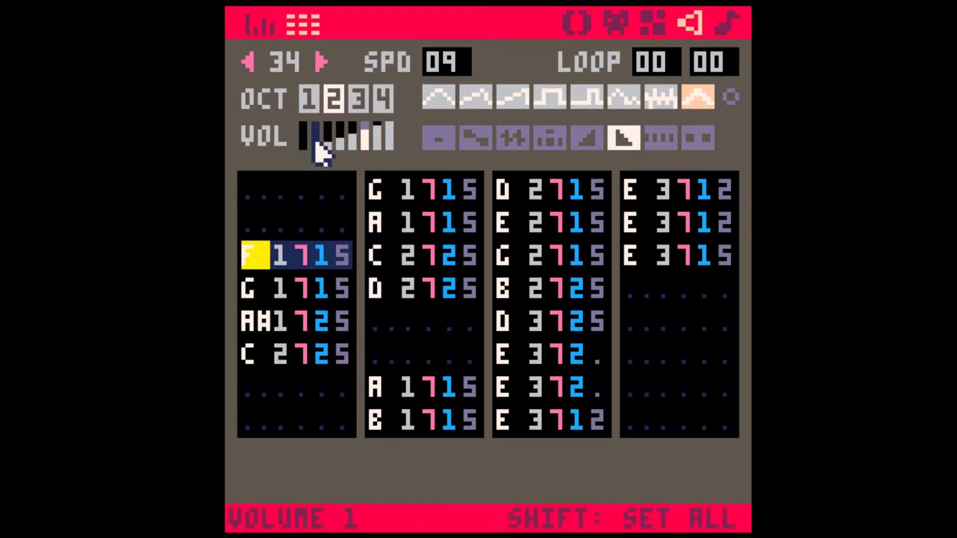
click(727, 23)
key(space)
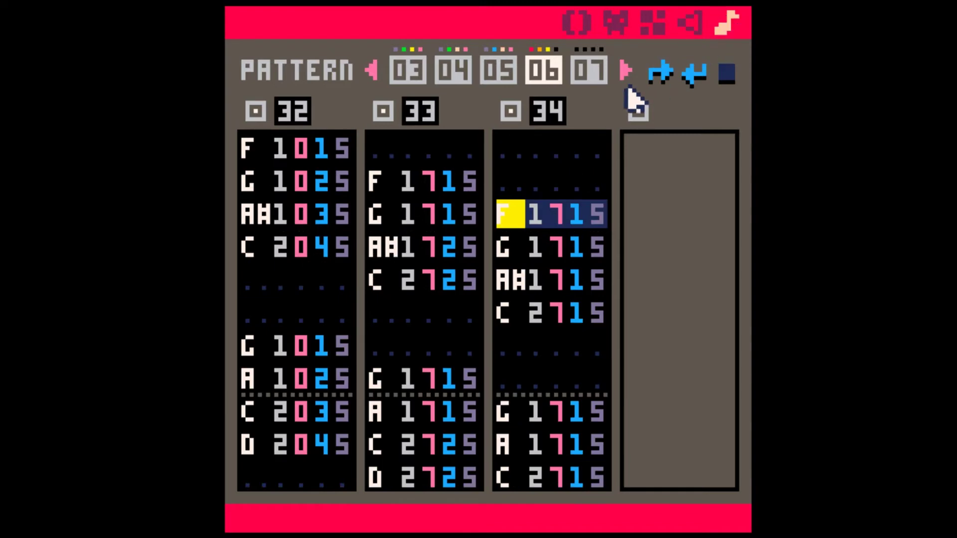
Step: Enable the fourth channel of pattern 06 and clear all the notes of SFX 04 in it
click(637, 113)
click(596, 157)
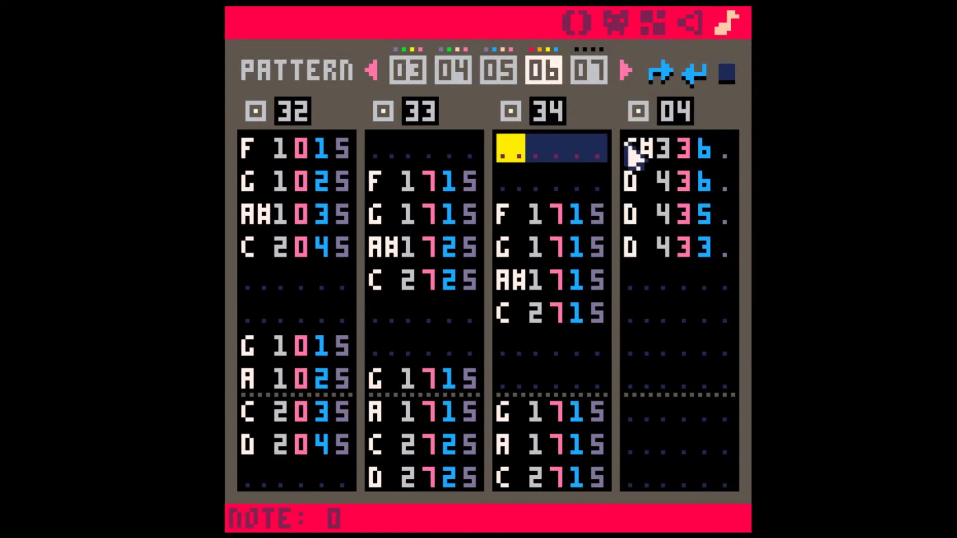
click(702, 147)
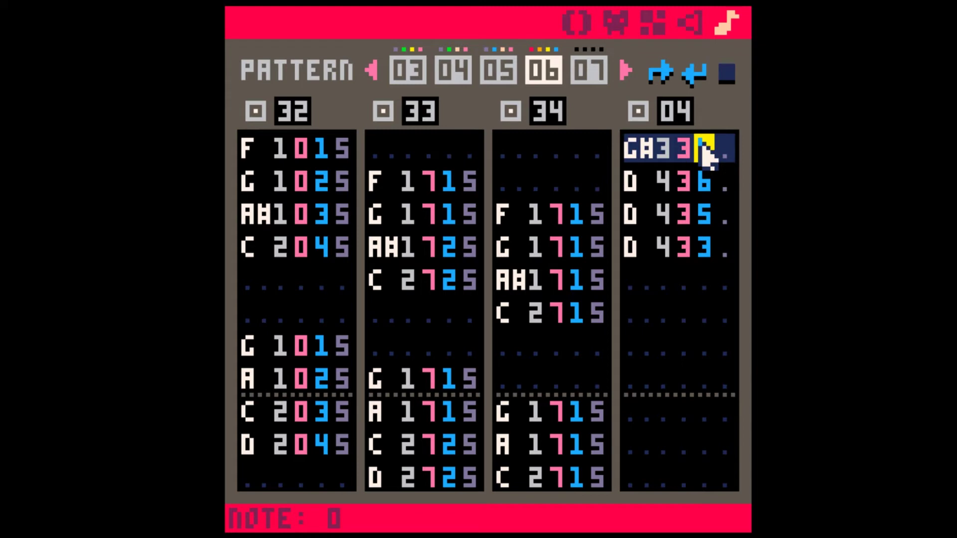
key(BackSpace)
key(BackSpace)
key(BackSpace)
key(BackSpace)
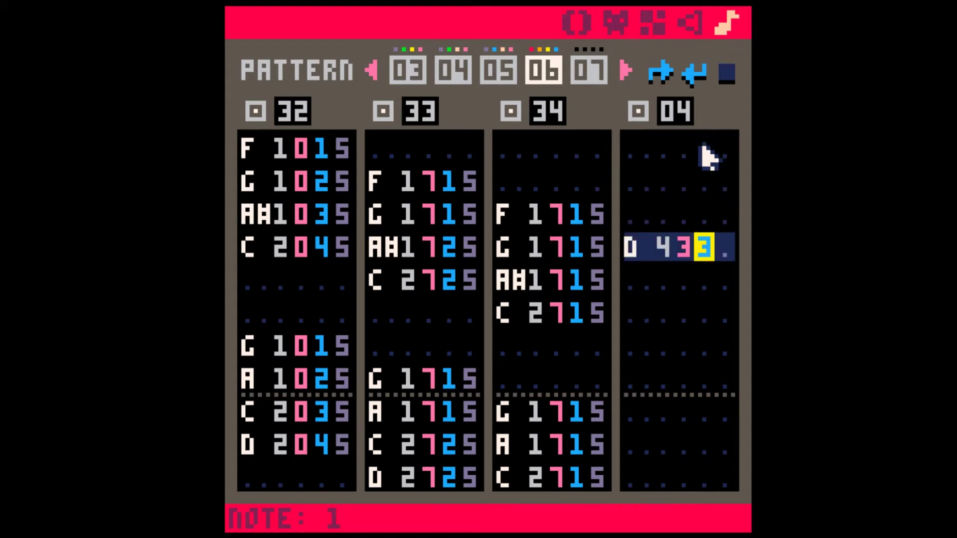
click(702, 148)
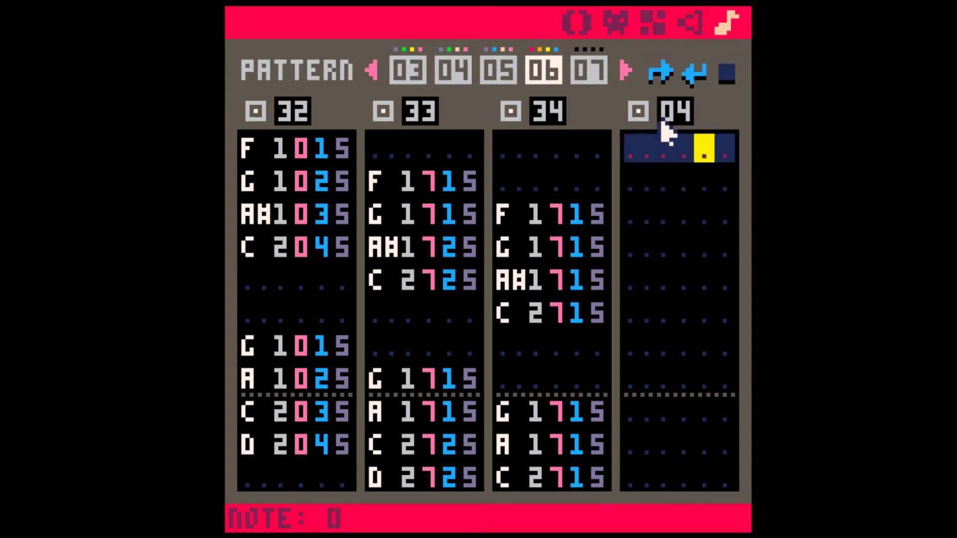
Step: Assign the empty SFX 35 to the fourth channel of pattern 06
scroll(670, 127, up, 20)
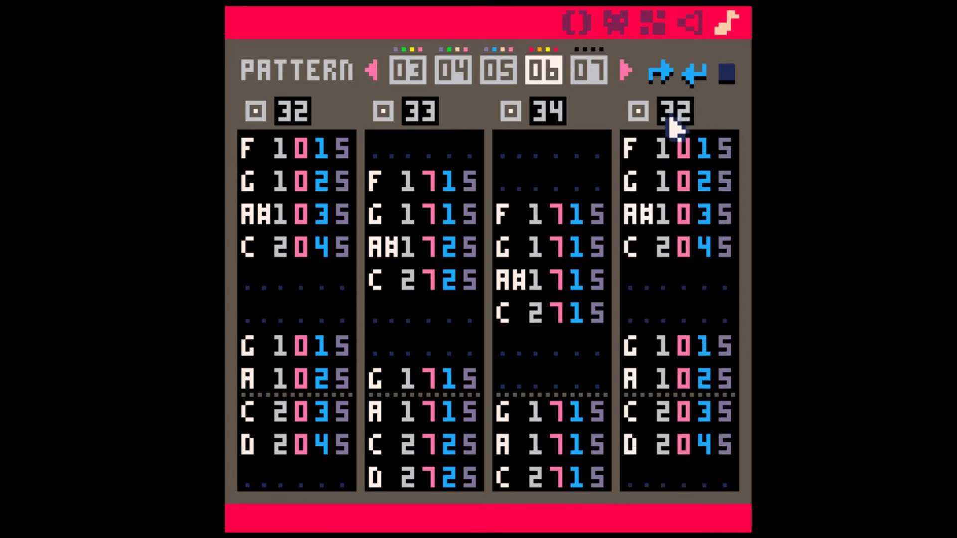
scroll(671, 127, up, 4)
scroll(673, 129, down, 8)
scroll(673, 129, up, 3)
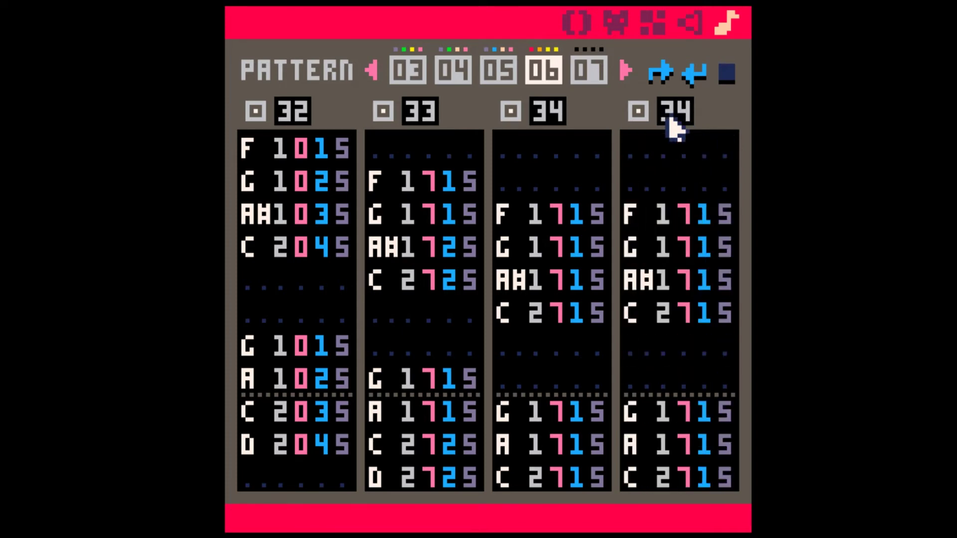
Step: Match the speed of SFX 35 to the other channels and play pattern 06
key(space)
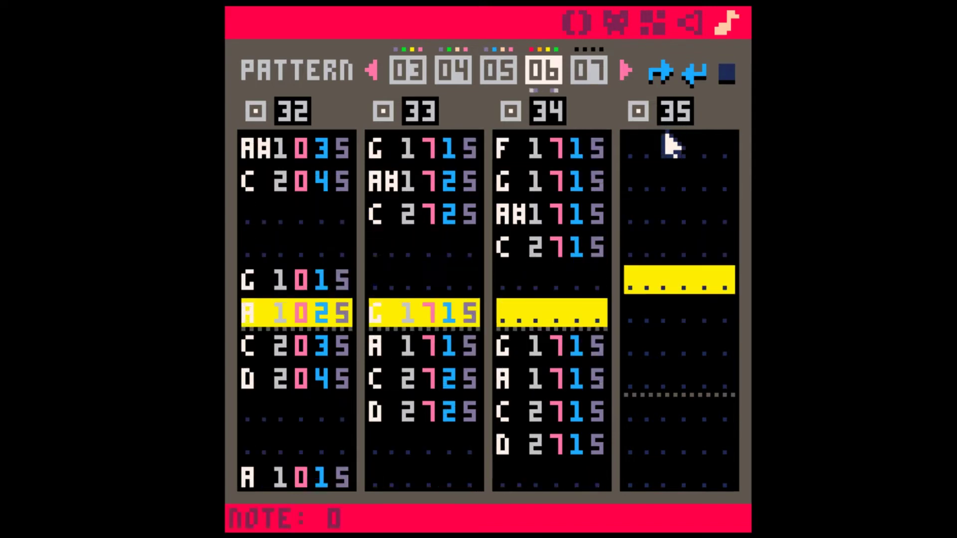
key(space)
click(663, 158)
click(695, 29)
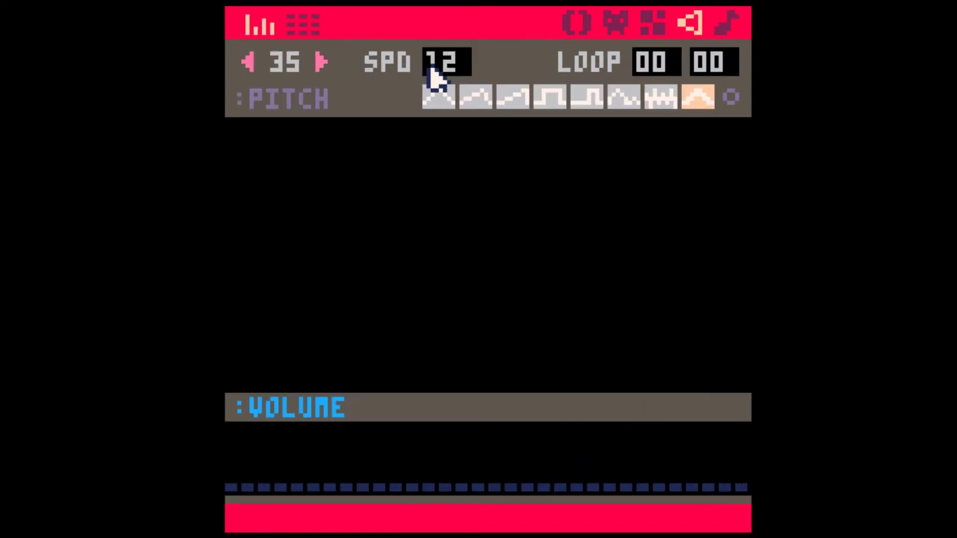
click(732, 25)
key(space)
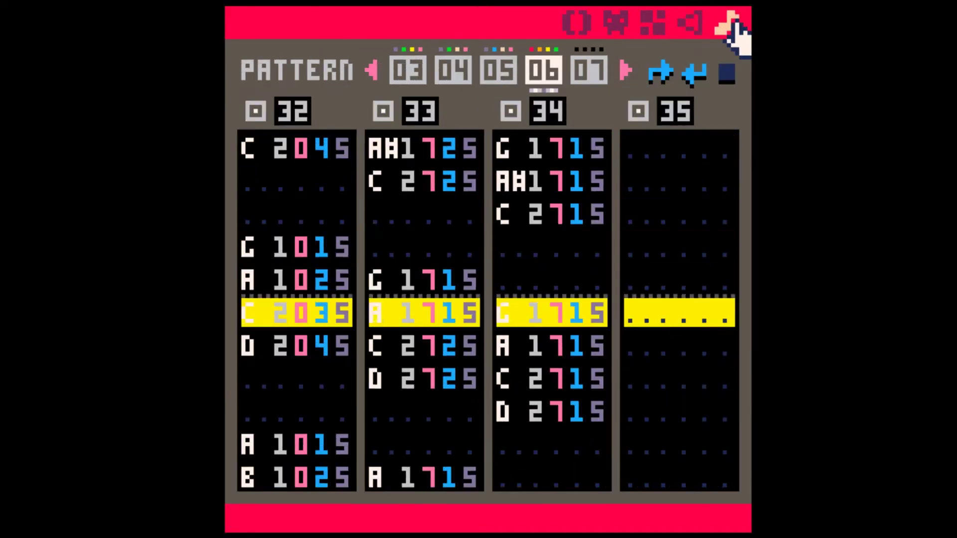
click(714, 72)
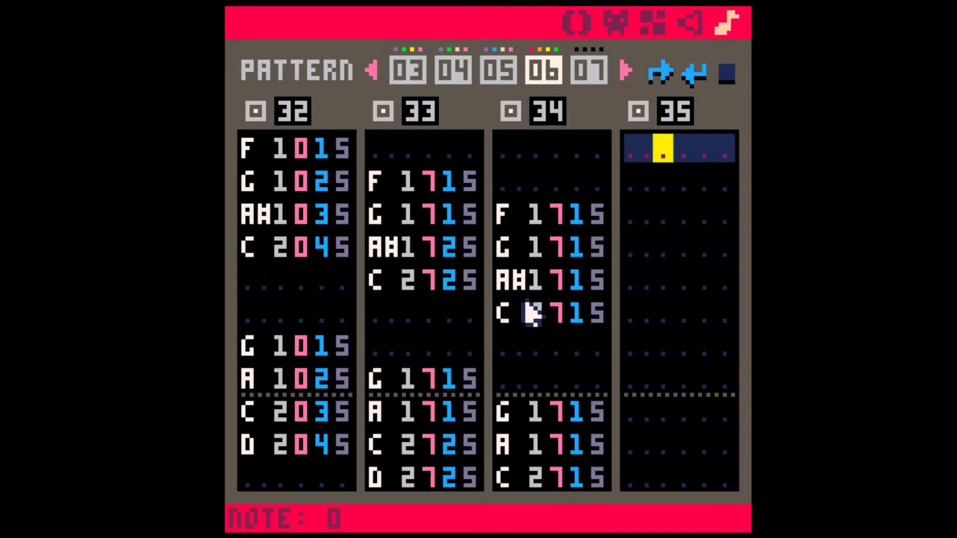
Step: Copy the D3 note near the end of SFX 33 over the six E3 notes below it
scroll(532, 311, down, 16)
scroll(426, 309, down, 7)
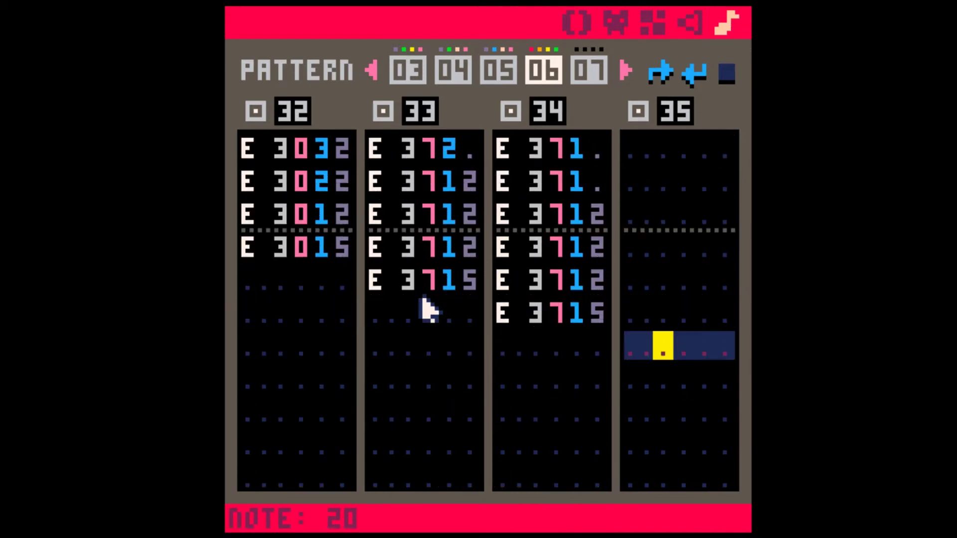
scroll(426, 309, up, 4)
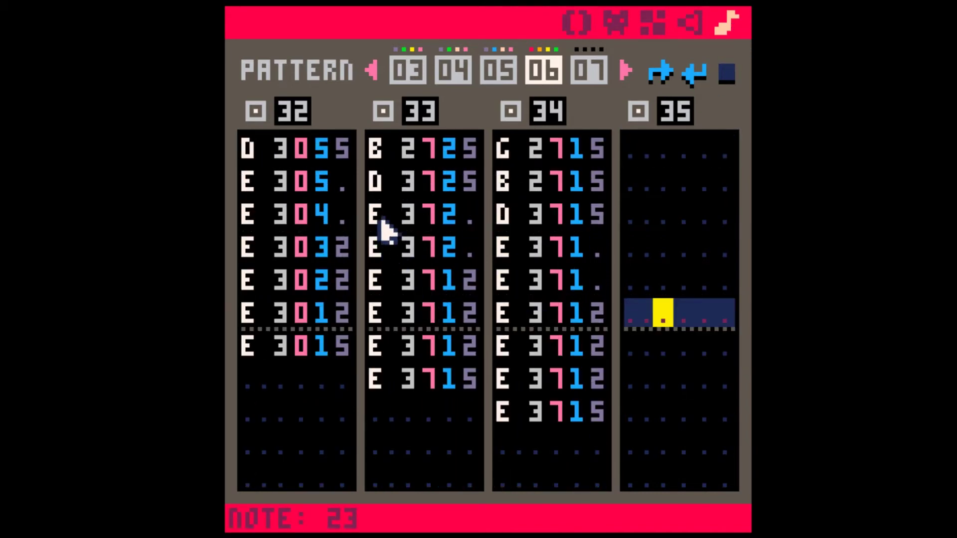
scroll(385, 230, up, 4)
scroll(392, 297, down, 3)
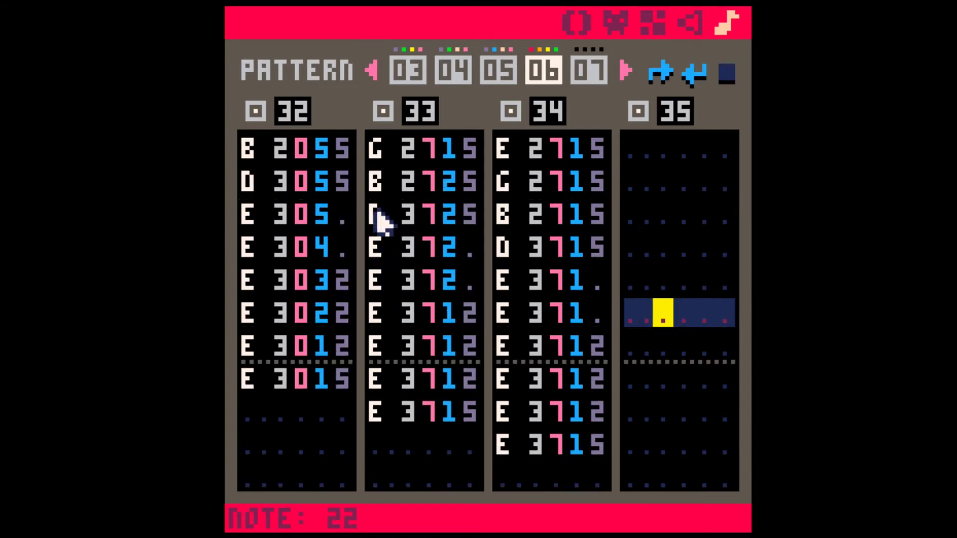
drag(379, 214, 443, 215)
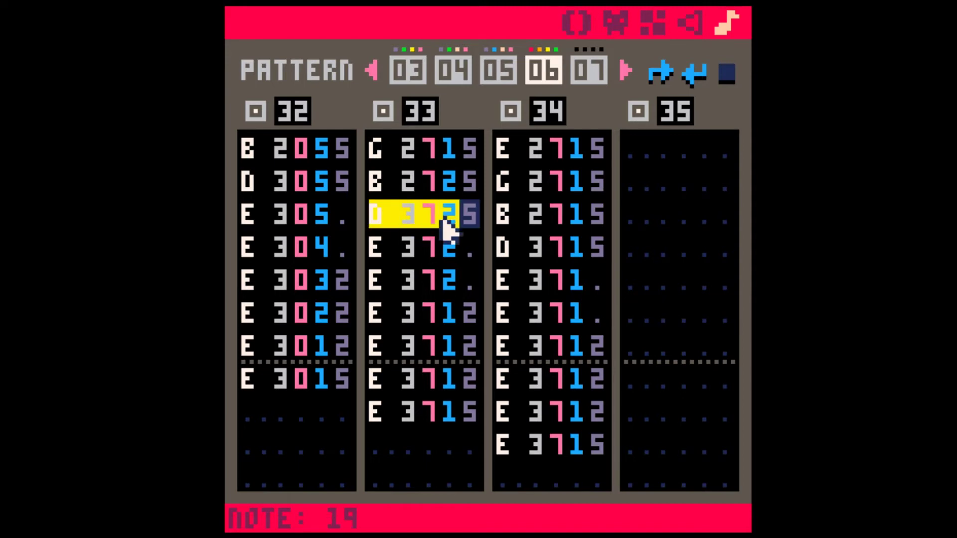
key(ctrl+c)
click(387, 379)
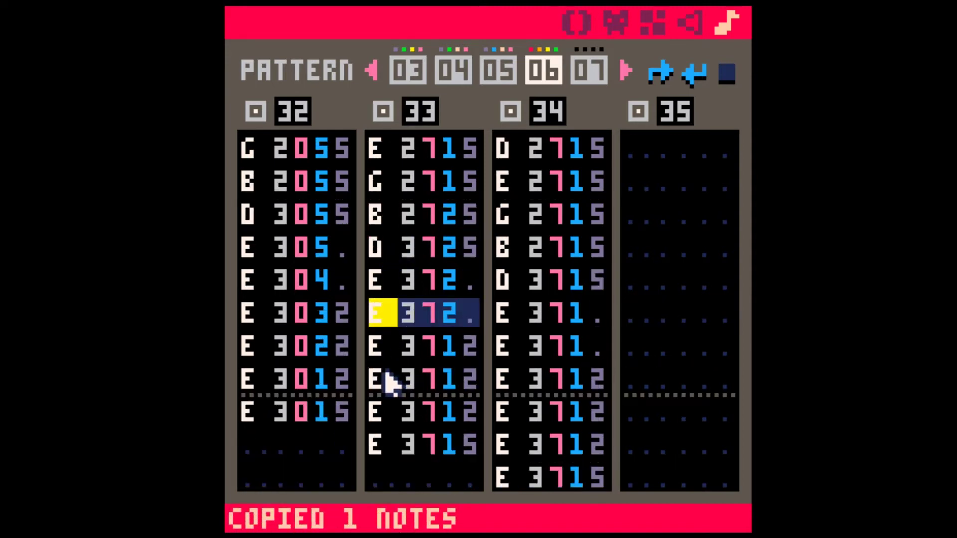
click(376, 279)
key(ctrl+v)
key(Down)
key(ctrl+v)
key(Down)
key(ctrl+v)
key(Down)
key(ctrl+v)
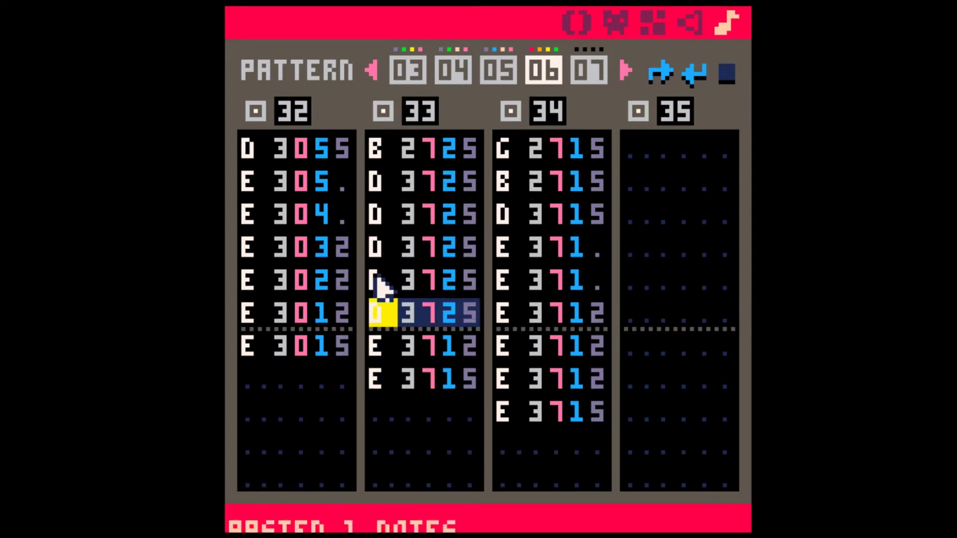
key(Down)
key(ctrl+v)
key(Down)
key(ctrl+v)
Step: Set the volume of the last four D3 notes in SFX 33 to 1
key(Right)
key(Right)
key(Right)
key(Up)
key(Up)
key(Up)
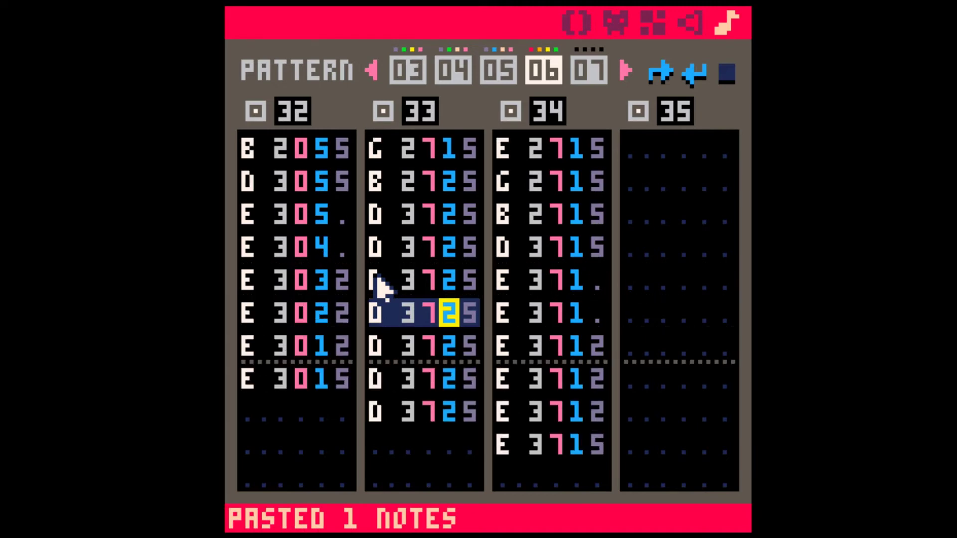
key(Up)
key(Up)
key(Down)
key(Down)
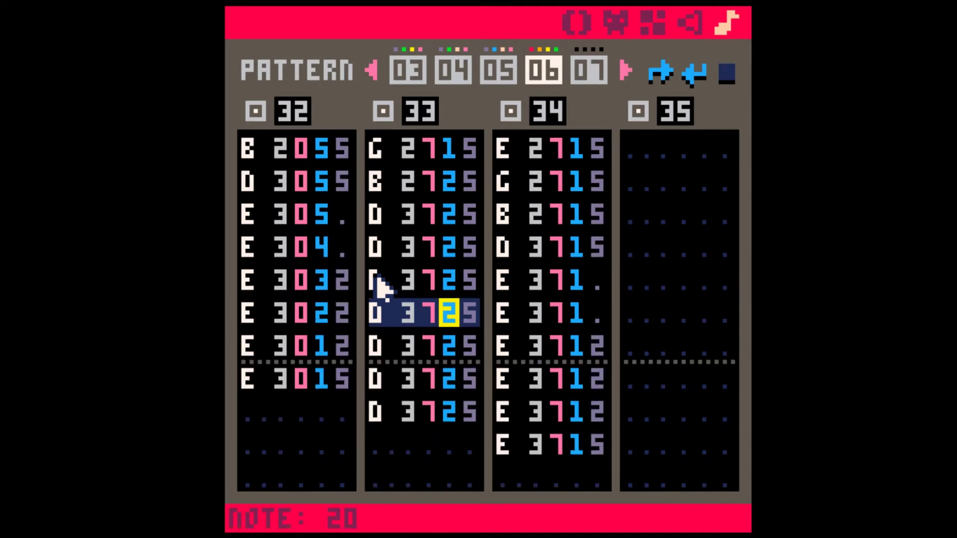
text(1111)
Step: Set the effect to 0 on the third through sixth D3 notes ending SFX 33, and play the pattern's ending
key(Up)
key(Up)
key(Up)
key(Right)
key(Up)
key(Up)
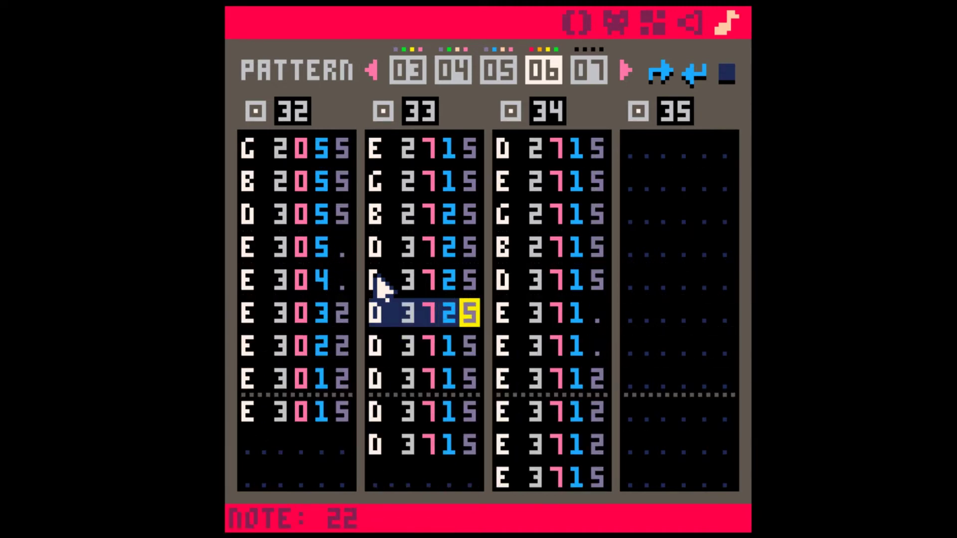
key(Up)
key(Up)
text(0000)
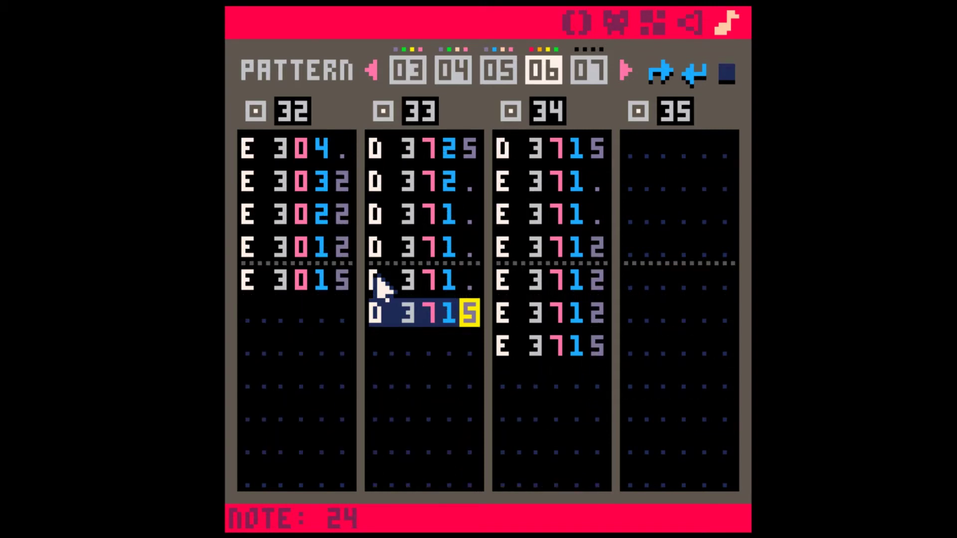
key(space)
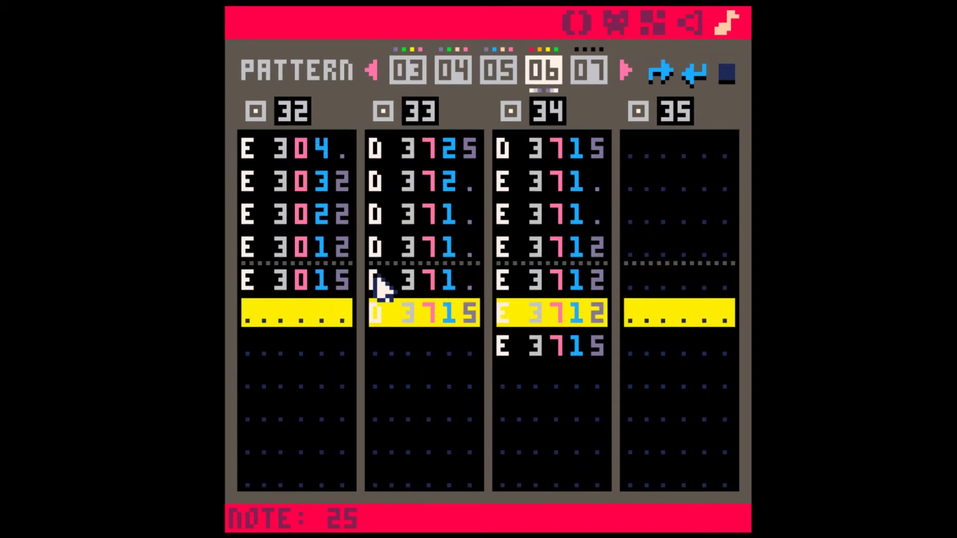
key(space)
Step: Copy the B2 note at row 19 of SFX 34 over the D3 note and six E3 notes below it
key(Up)
key(Up)
key(Up)
key(Left)
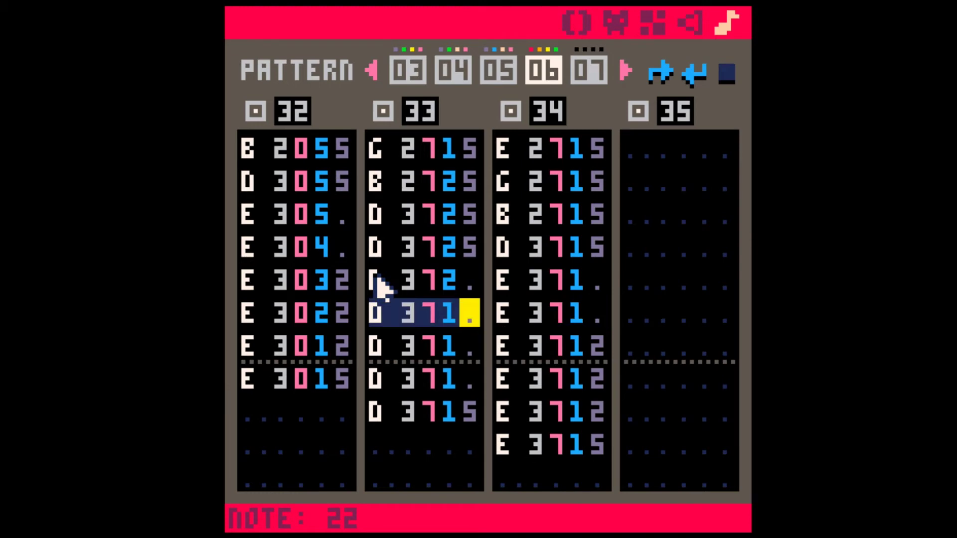
key(Up)
key(Right)
key(Up)
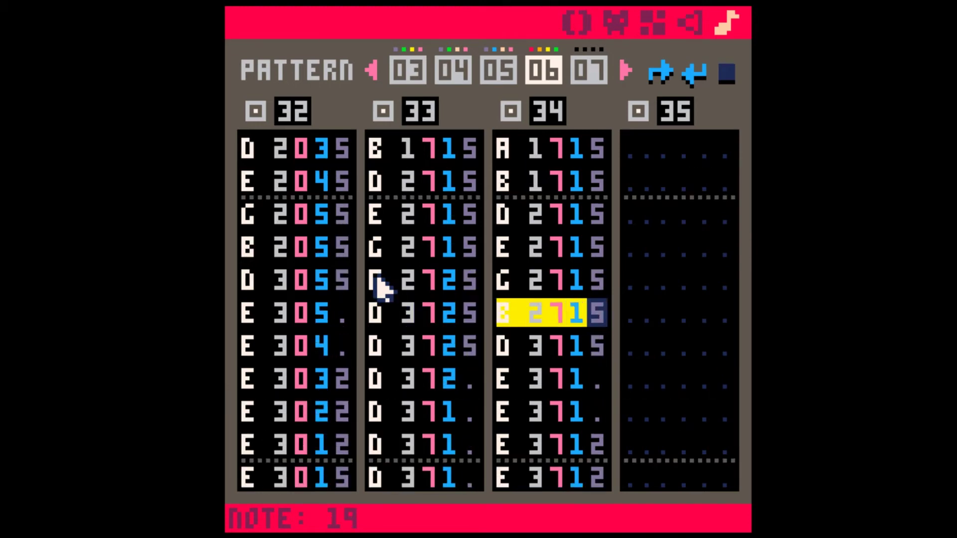
key(ctrl+c)
key(Down)
key(ctrl+v)
key(Down)
key(ctrl+v)
key(Down)
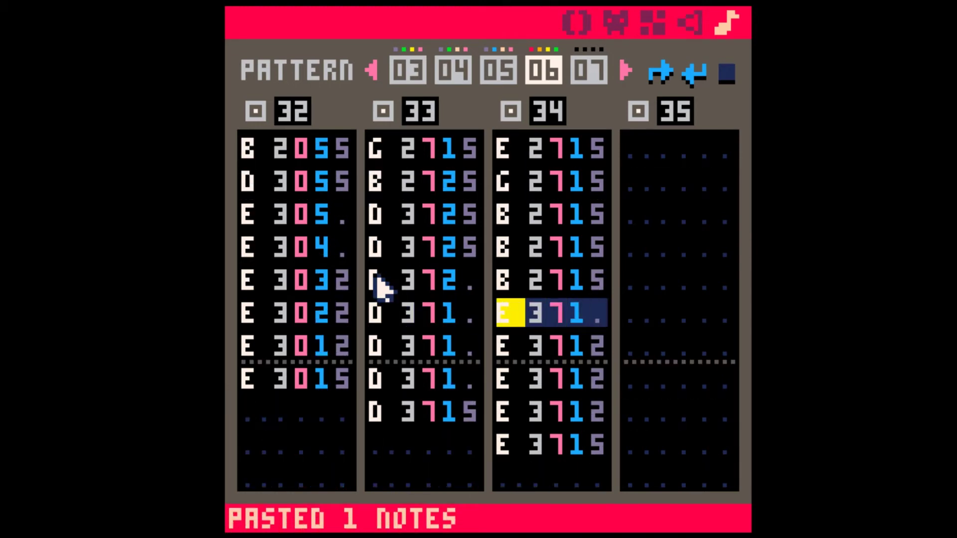
key(ctrl+v)
key(Down)
key(ctrl+v)
key(Down)
key(ctrl+v)
key(Down)
key(ctrl+v)
key(Down)
key(ctrl+v)
Step: Set the effect to 0 on the B2 notes at rows 21 through 25 of SFX 34, and play the pattern's ending
key(Right)
key(Up)
key(Up)
key(Right)
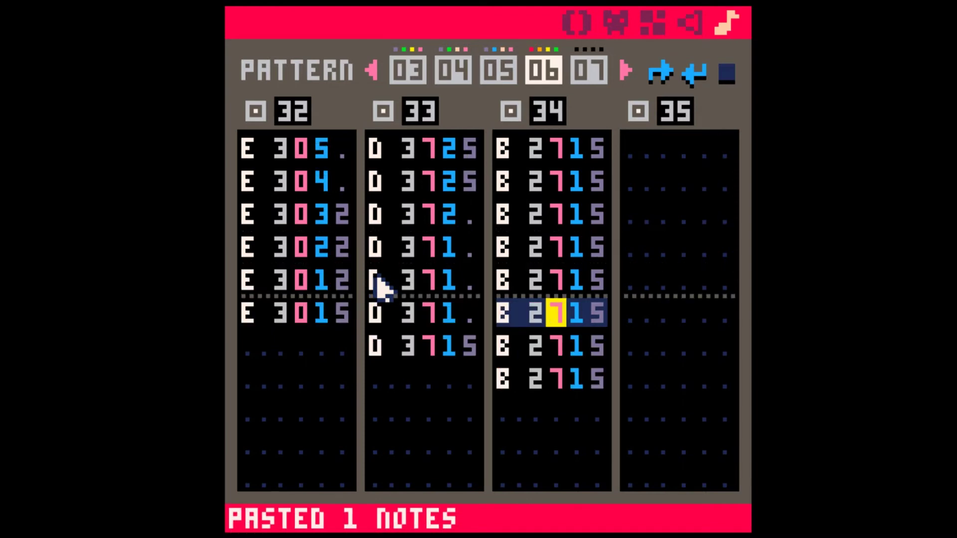
key(Up)
key(Up)
key(Up)
key(Up)
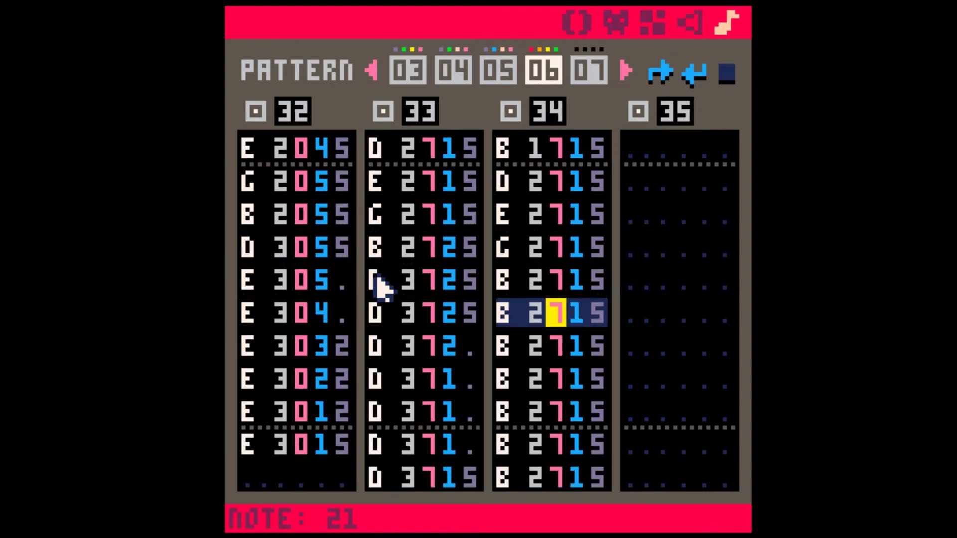
key(Right)
key(Down)
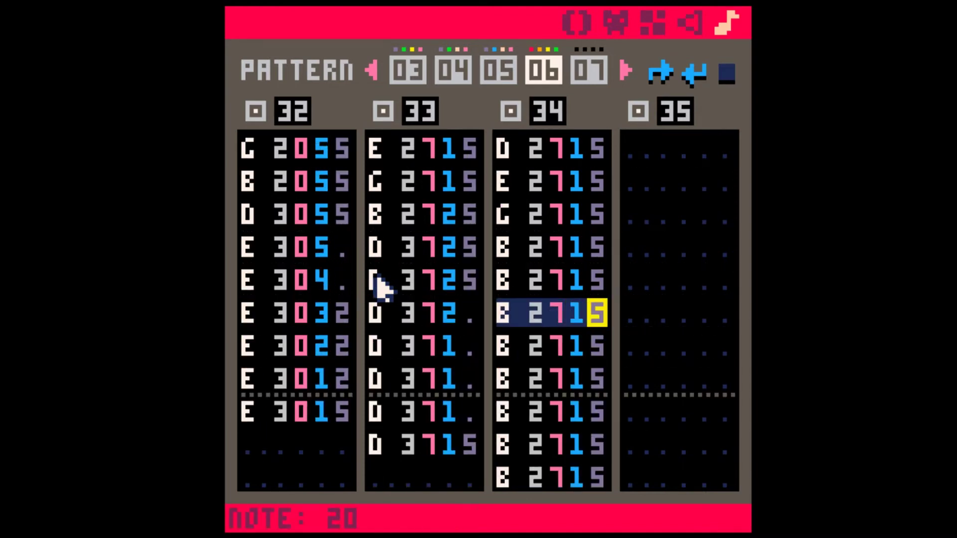
text(00000)
key(Up)
key(space)
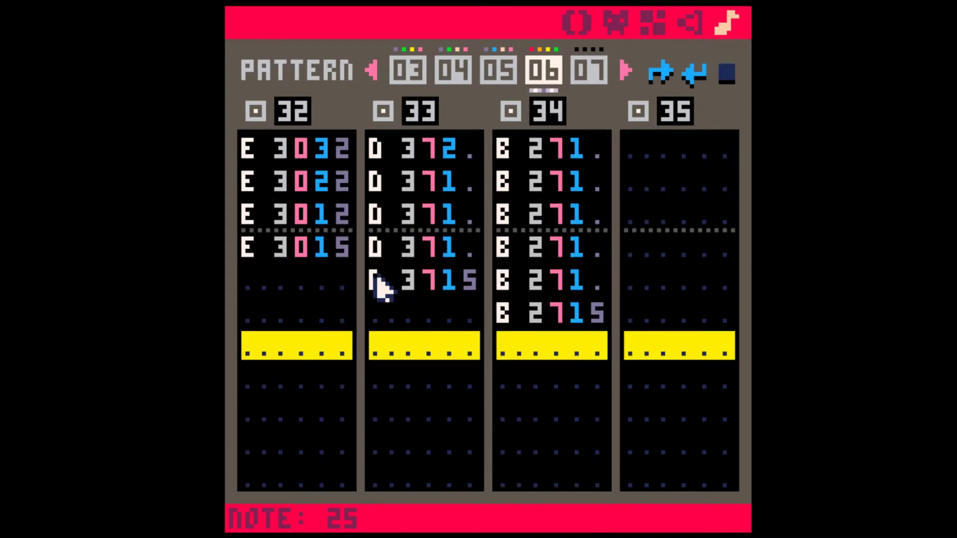
key(space)
Step: Set the effect to 0 on the notes at rows 19 and 20 in both SFX 33 and SFX 34
key(Left)
key(Left)
key(Up)
key(Up)
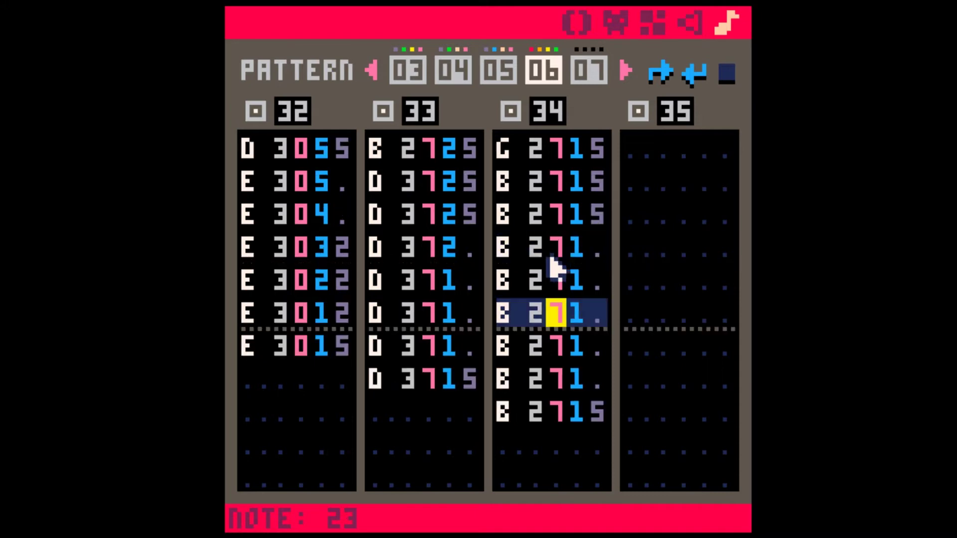
key(Up)
key(Up)
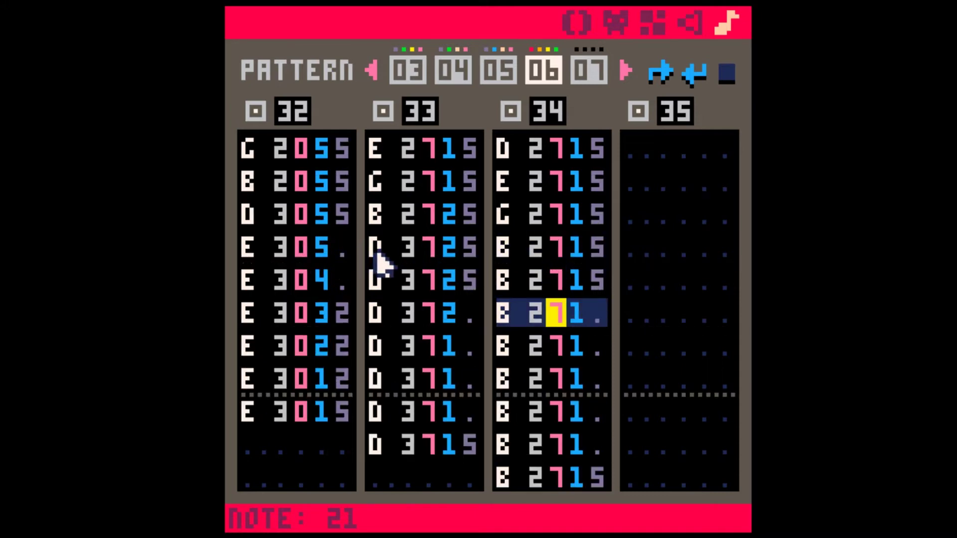
key(Left)
key(Left)
key(Left)
key(Up)
key(Up)
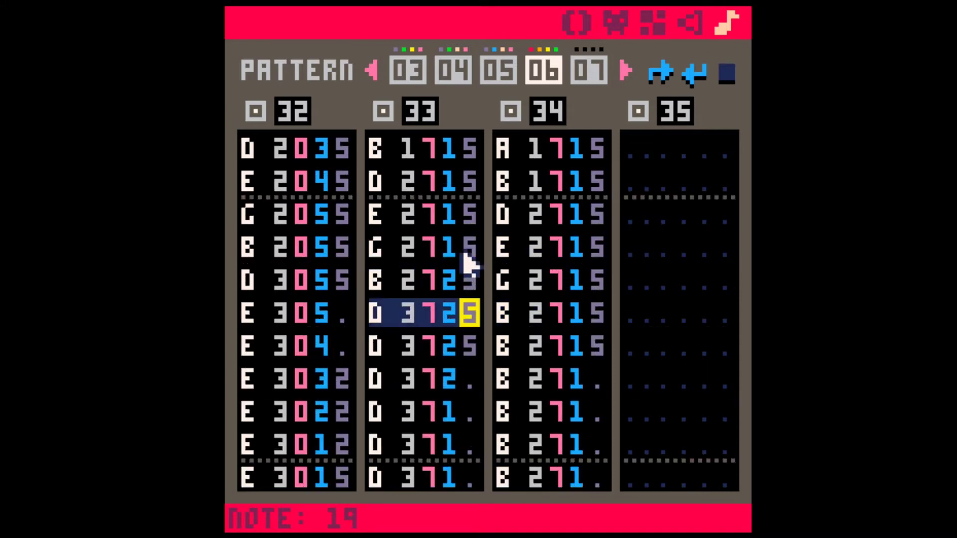
key(0)
key(0)
key(Right)
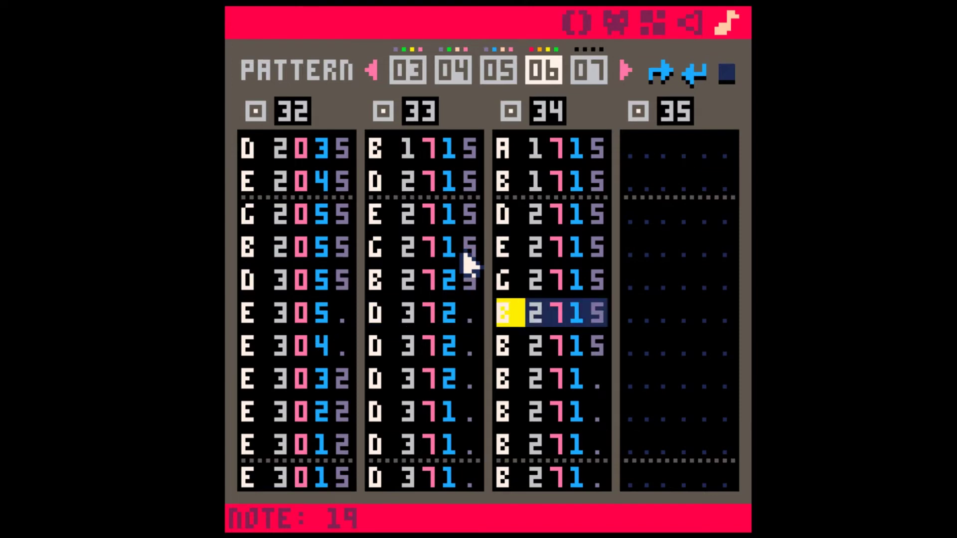
key(0)
key(0)
Step: Set the volume to 2 on the B2 notes at rows 19 and 20 of SFX 34
key(Up)
key(Up)
key(Left)
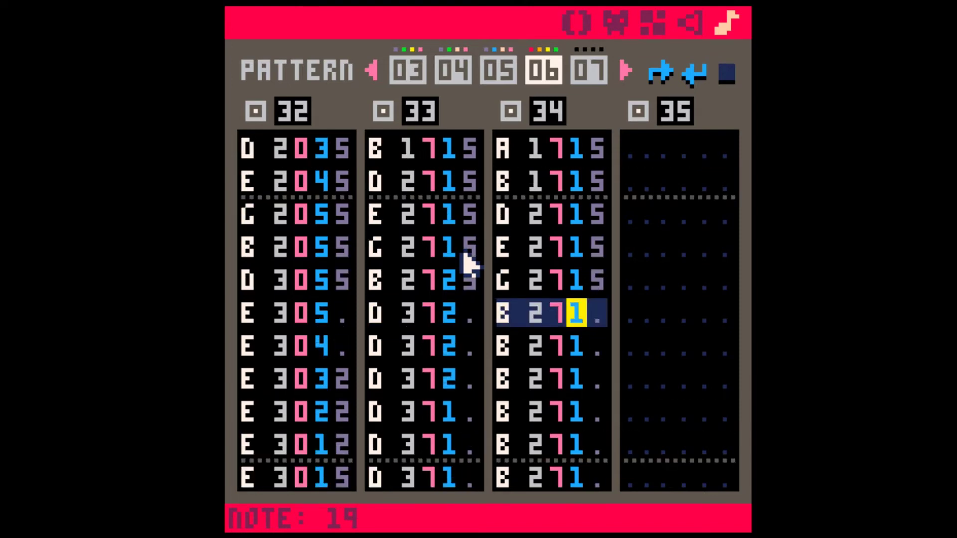
key(2)
key(2)
Step: Play pattern 06 to hear how the sustained notes in SFX 33 and 34 sit under the melody
key(Up)
key(Left)
key(Up)
key(Left)
key(Left)
key(Left)
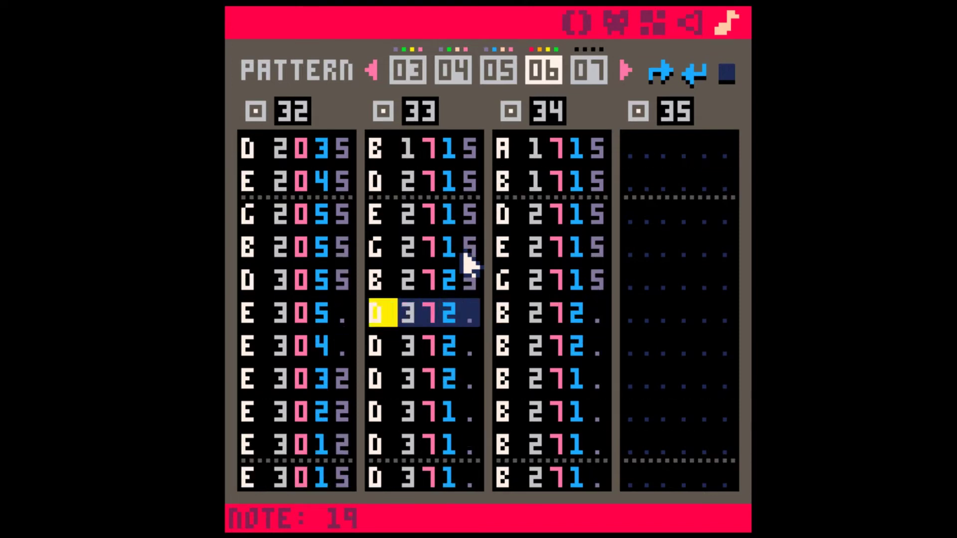
key(Left)
key(Left)
key(Left)
key(shift+Down)
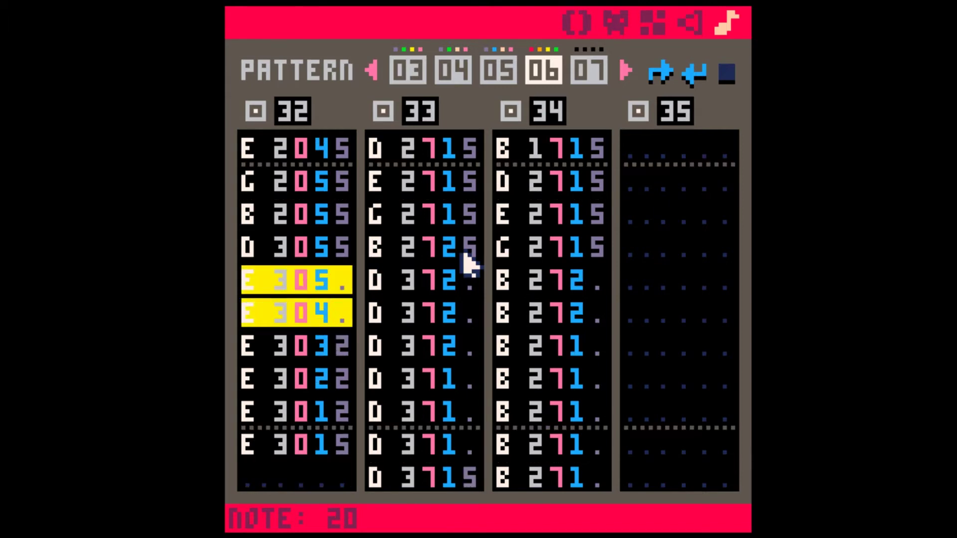
key(Right)
key(Right)
key(Right)
key(Right)
key(Up)
key(Left)
key(Left)
key(Left)
key(Left)
key(Right)
key(Right)
key(Right)
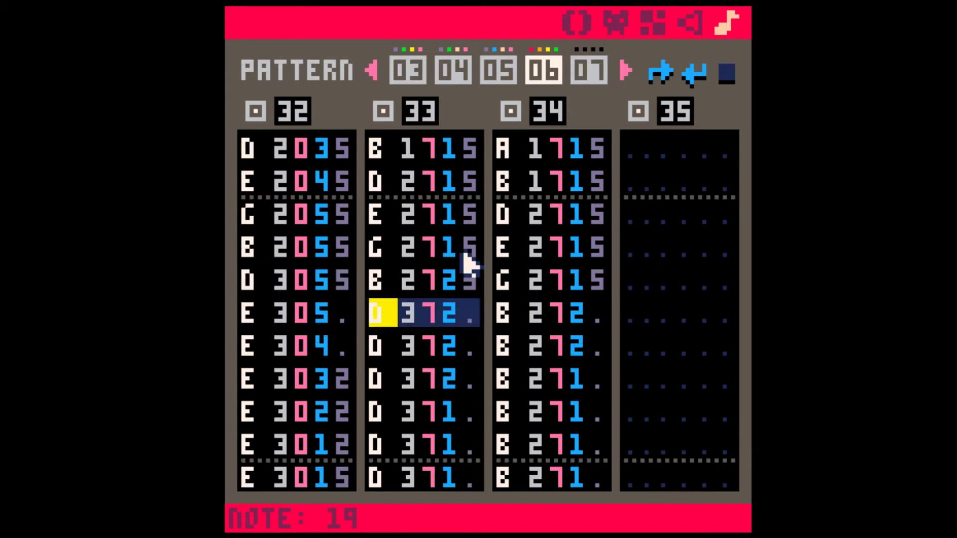
key(space)
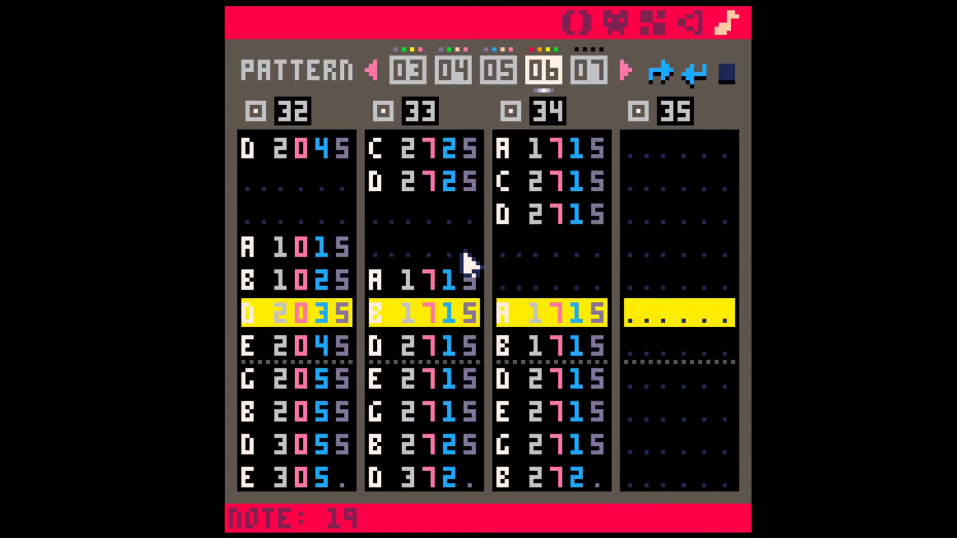
key(space)
Step: Shorten the D3 run in SFX 33 by setting effect 5 on row 24 and clearing row 25
key(Down)
key(Down)
key(Down)
key(Down)
key(Down)
key(Down)
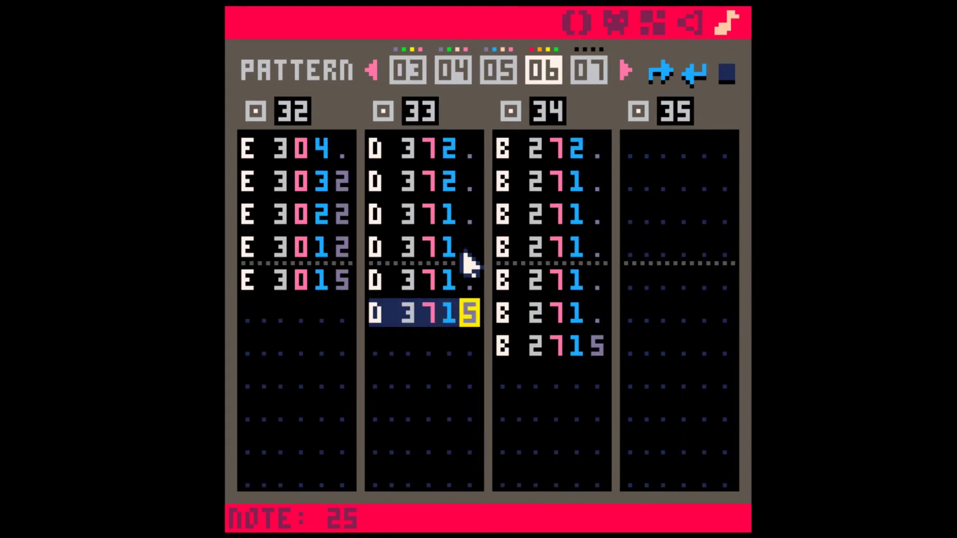
key(Up)
key(Down)
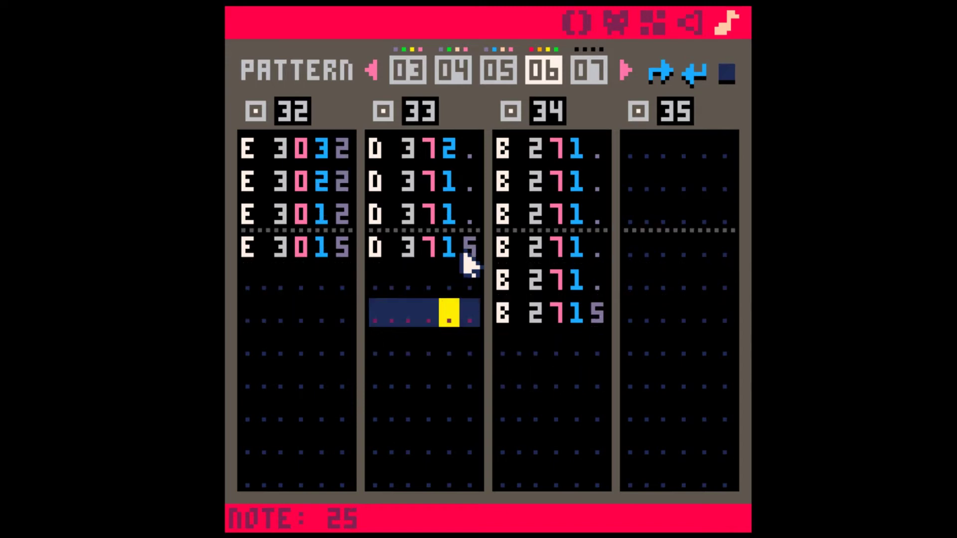
Step: Shorten the B2 run in SFX 34 by setting effect 5 on row 24 and clearing rows 25 and 26, and play the ending
key(Down)
key(Right)
key(Right)
text(5)
key(Right)
key(Up)
key(Left)
key(Up)
key(Up)
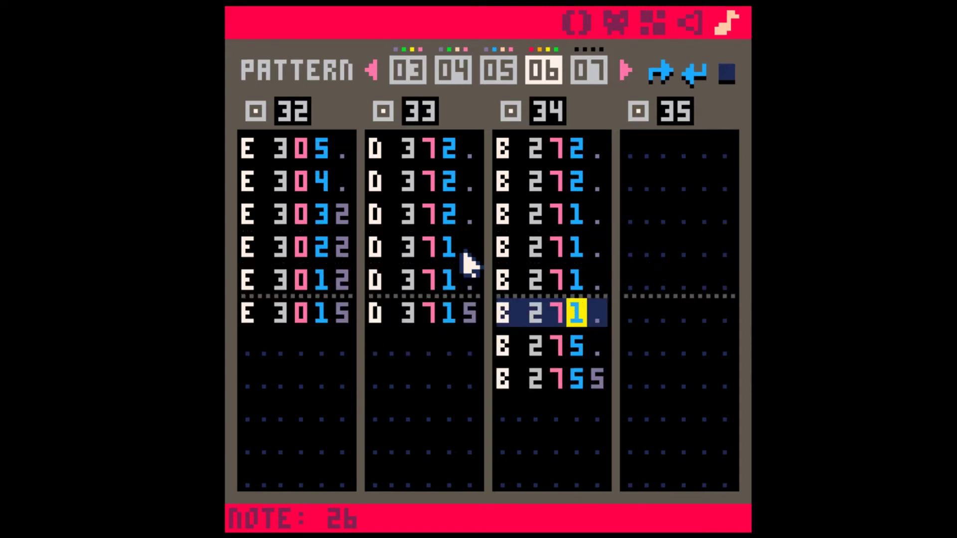
text(5)
key(Down)
key(space)
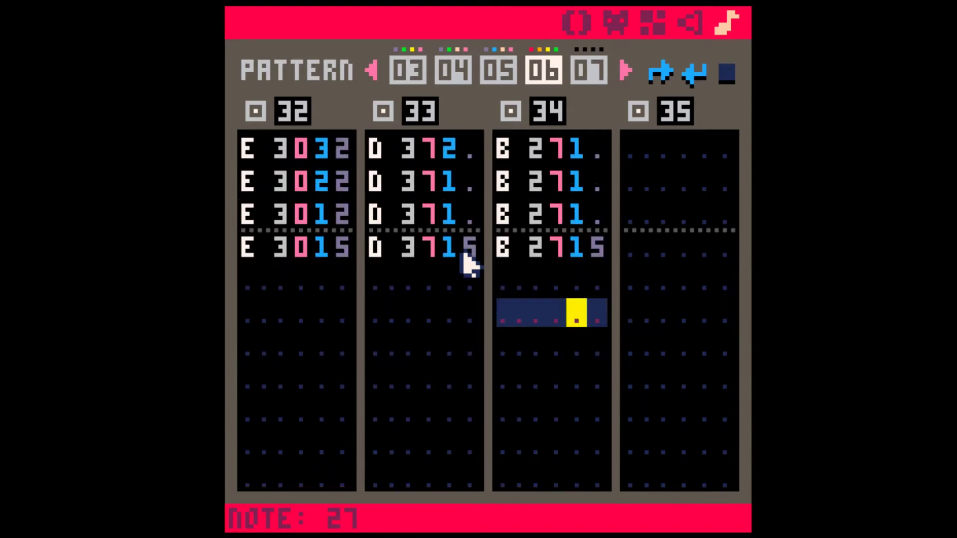
Step: Copy the notes at rows 0 through 24 of SFX 32 into SFX 35, starting at its first row
key(Up)
key(Home)
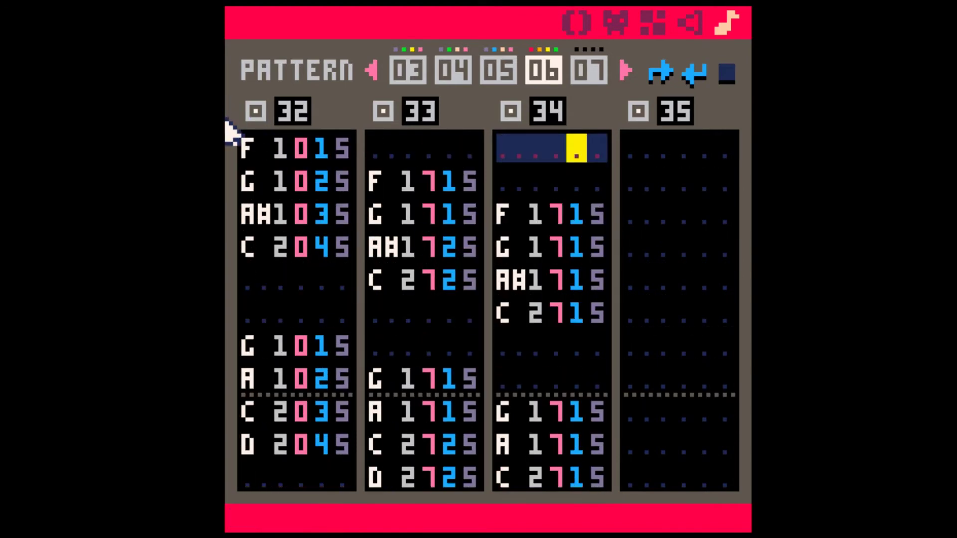
click(259, 153)
key(shift+Down)
key(shift+Down)
key(shift+Down)
key(shift+Down)
key(shift+Down)
key(shift+Down)
key(shift+Down)
key(shift+Down)
key(shift+Down)
key(shift+Down)
key(shift+Down)
key(shift+Down)
key(shift+Down)
key(shift+Down)
key(shift+Down)
key(shift+Down)
key(shift+Down)
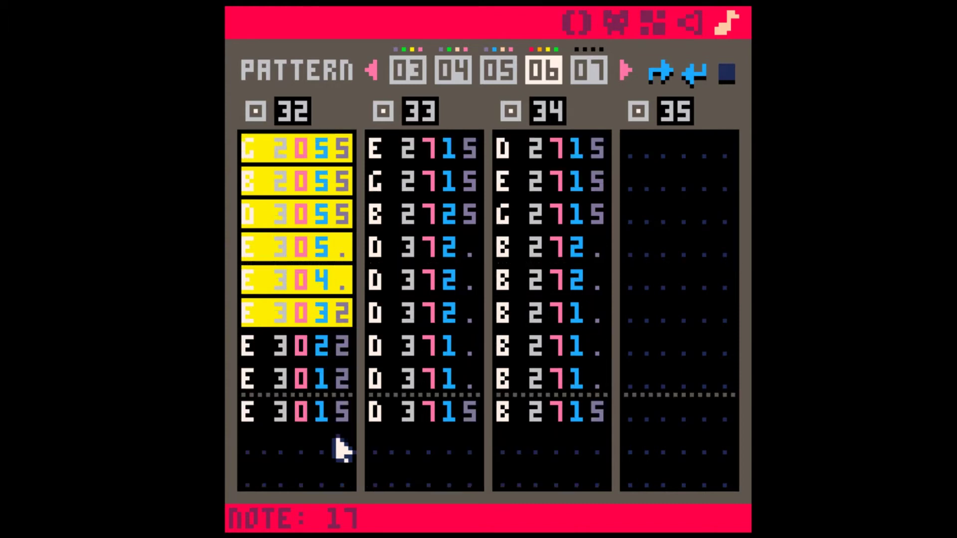
key(shift+Down)
key(shift+Down)
key(shift+Down)
key(ctrl+c)
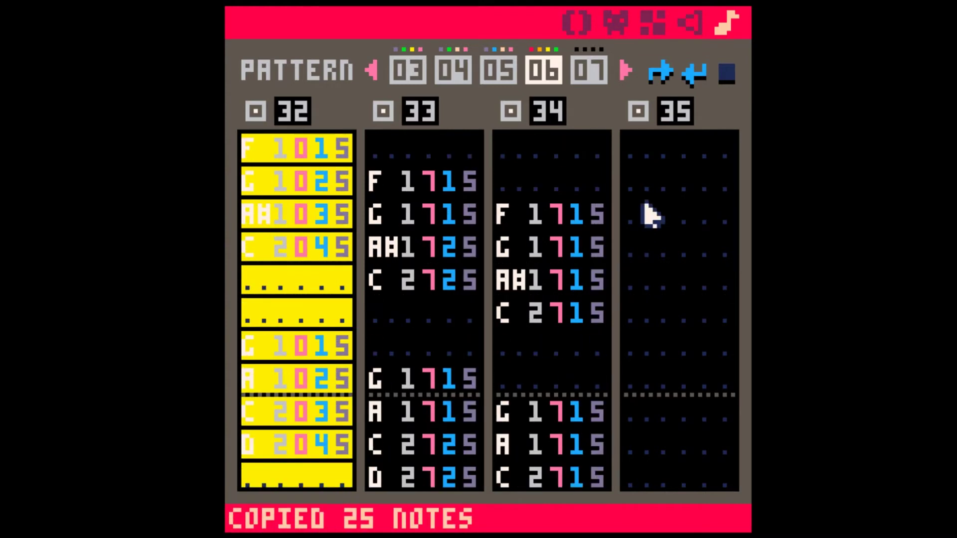
click(636, 149)
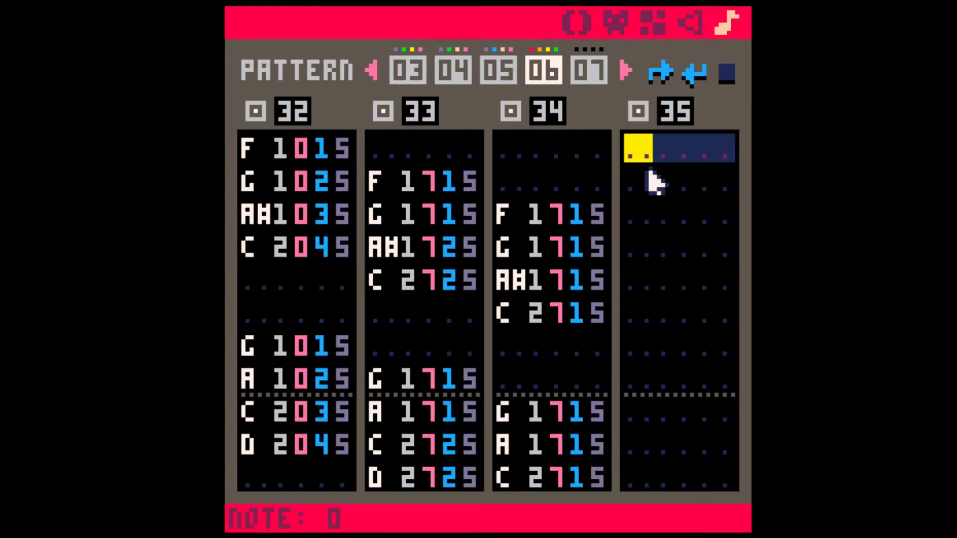
key(ctrl+v)
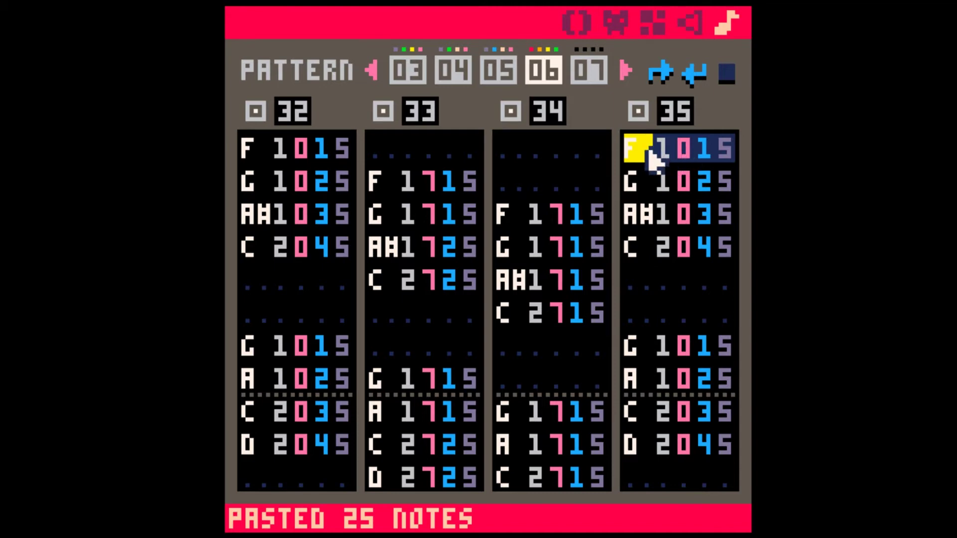
Step: Select rows 0 through 24 of SFX 35 and show them as a note list in the sound effect editor
shift+click(718, 424)
shift+click(718, 425)
shift+click(718, 424)
shift+click(718, 425)
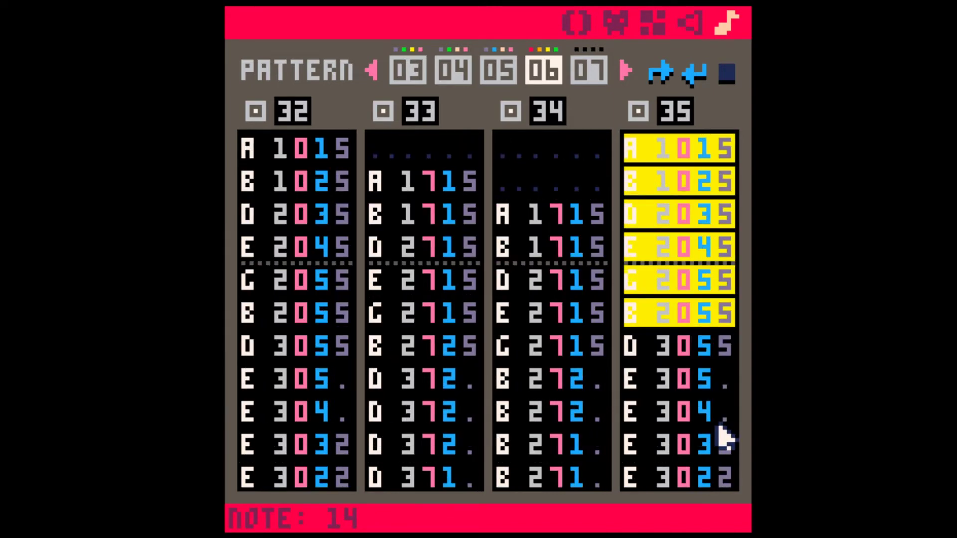
shift+click(718, 424)
shift+click(718, 424)
shift+click(719, 346)
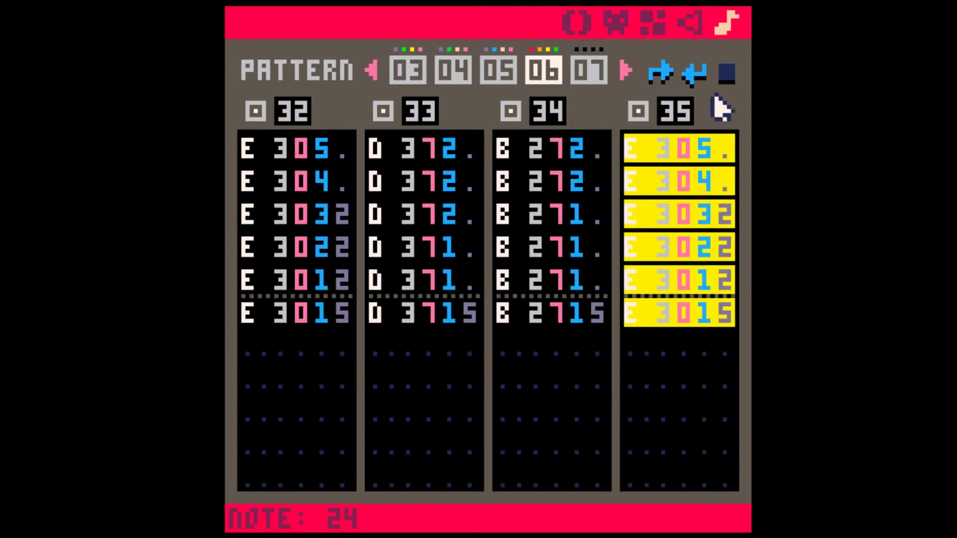
click(687, 29)
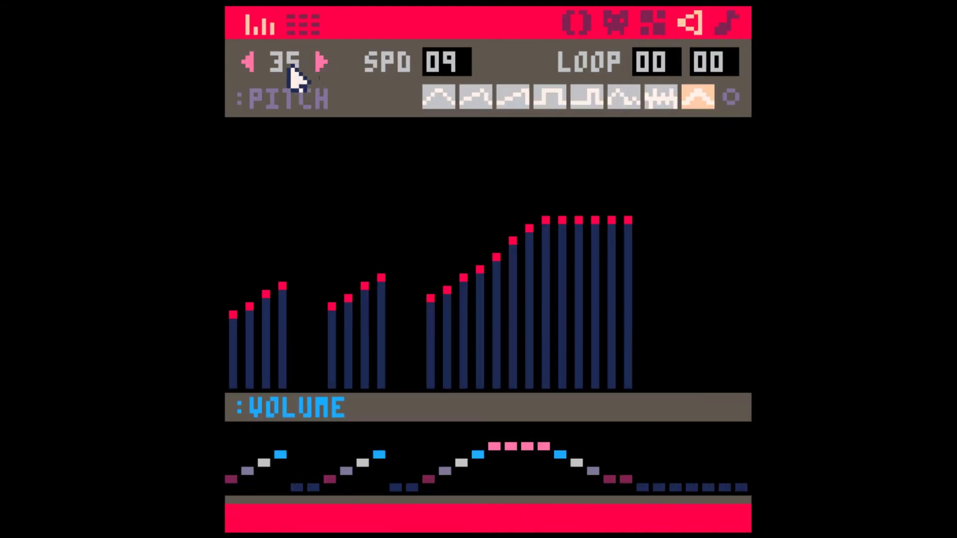
key(Tab)
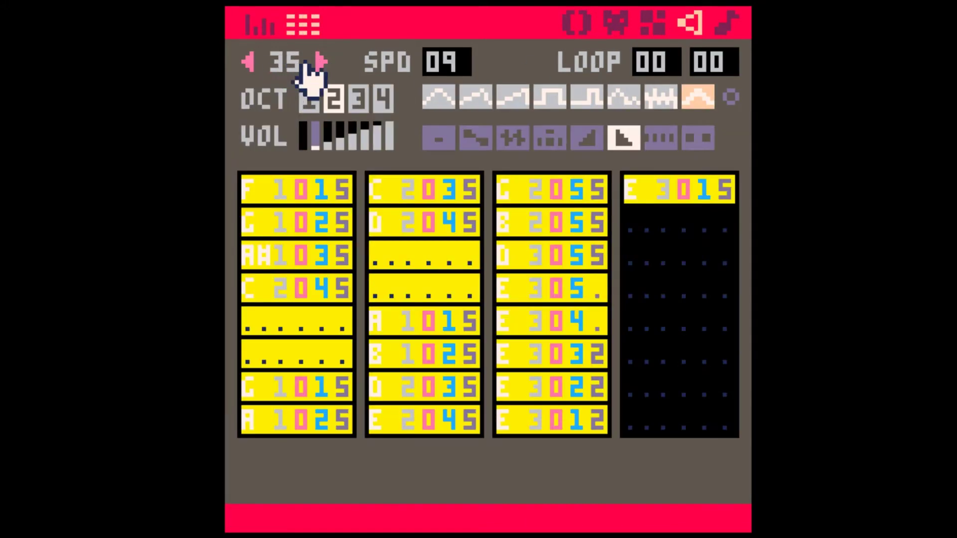
Step: Lower every note of SFX 35 by one octave and set their instrument to tilted saw
click(302, 232)
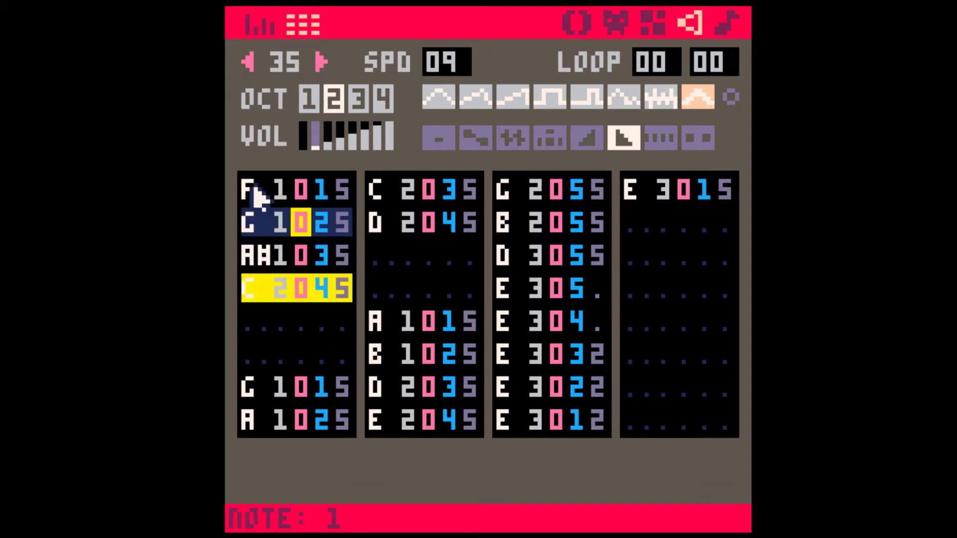
drag(256, 192, 732, 429)
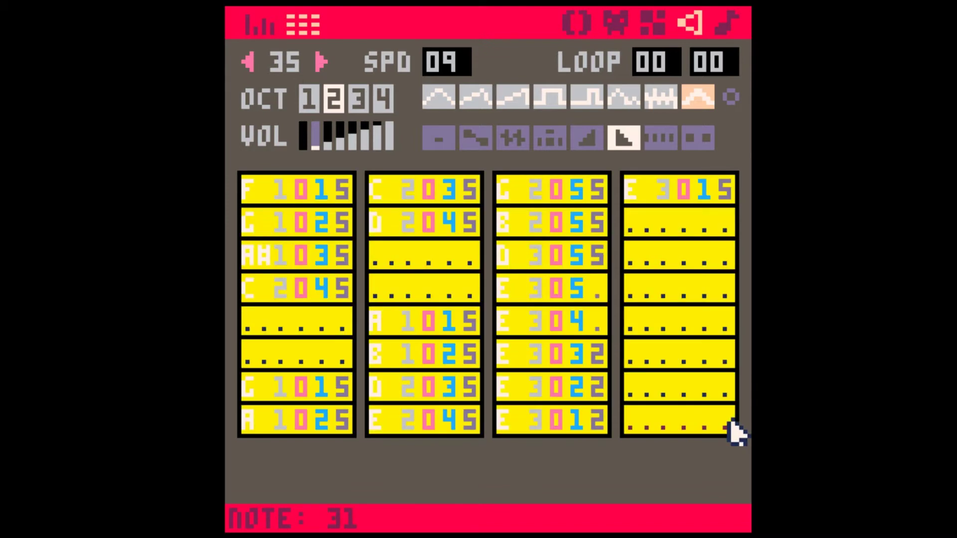
key(alt+shift+Down)
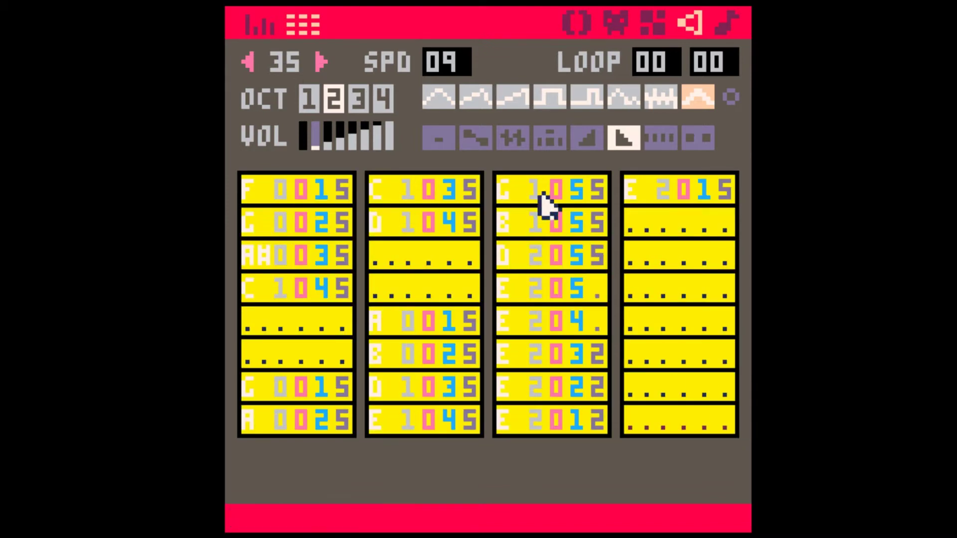
shift+click(476, 112)
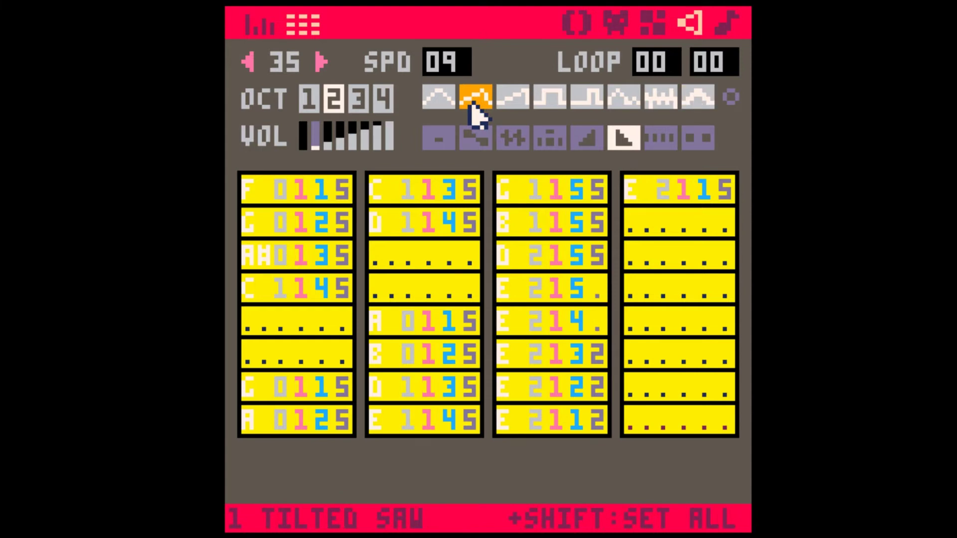
Step: Return to the music editor and play pattern 06 with the low tilted-saw part in SFX 35
click(298, 231)
click(731, 24)
key(space)
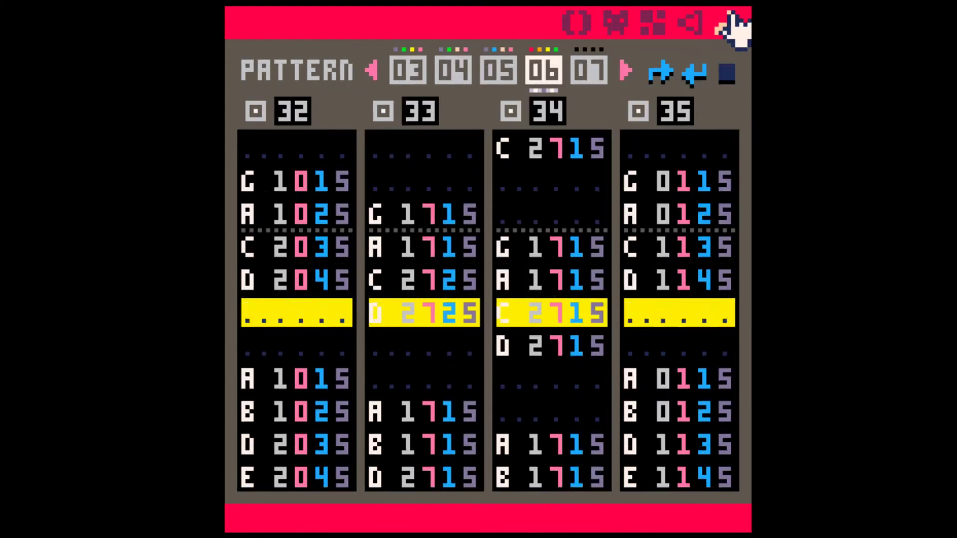
key(space)
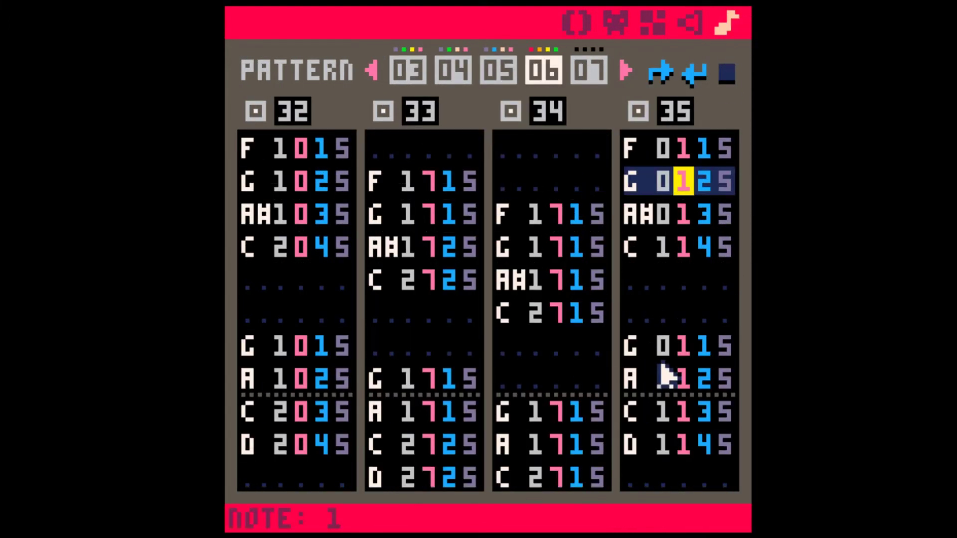
Step: Look through the notes of SFX 35 against the other channels of pattern 06, down to row 17
key(Down)
key(Down)
key(Down)
key(Down)
key(Down)
key(Down)
key(Down)
key(Down)
key(Down)
key(Down)
key(Down)
key(Down)
key(Down)
key(Down)
key(Down)
key(Down)
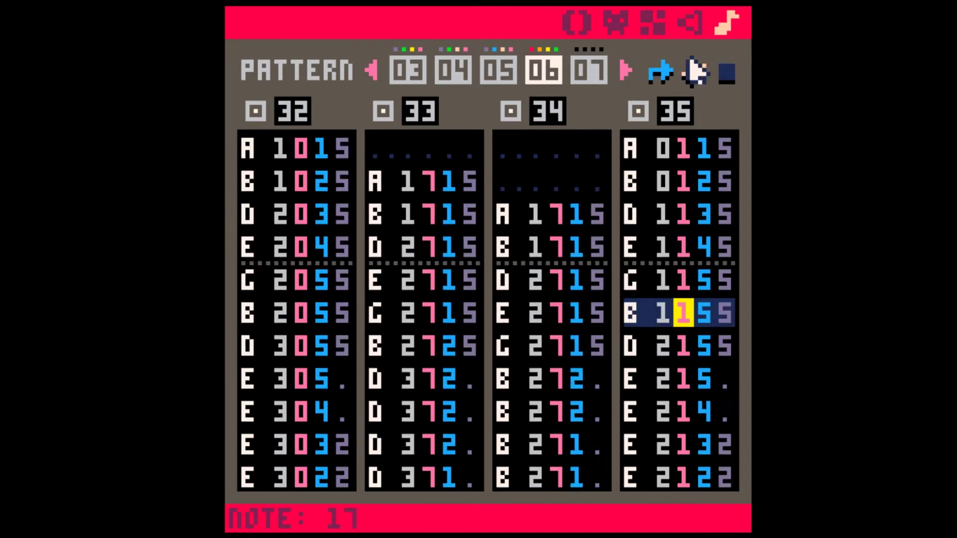
Step: Open SFX 35 in the sound effect editor and set the volumes of rows 16 through 23 to 5, 4, 4, 3, 3, 2, 2, 1
scroll(694, 311, down, 3)
click(702, 217)
click(687, 28)
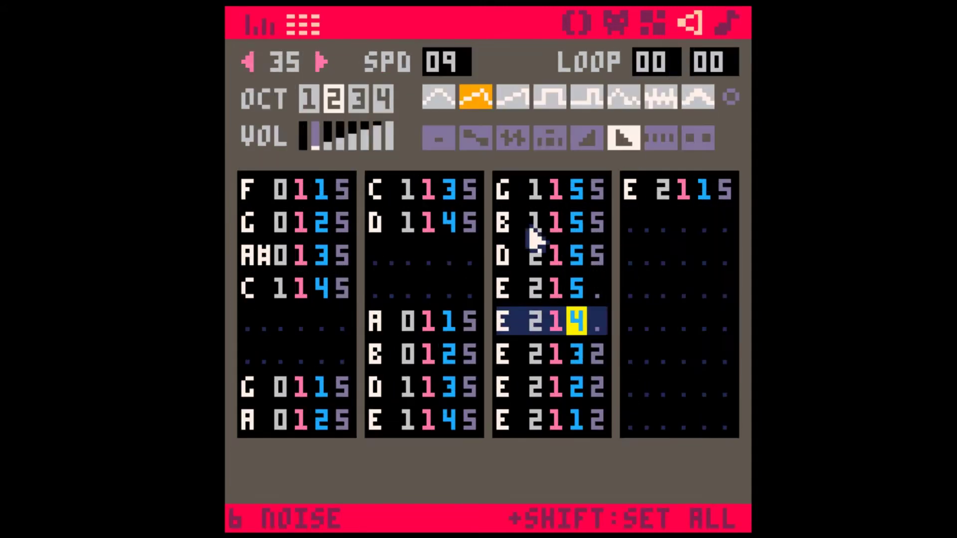
key(space)
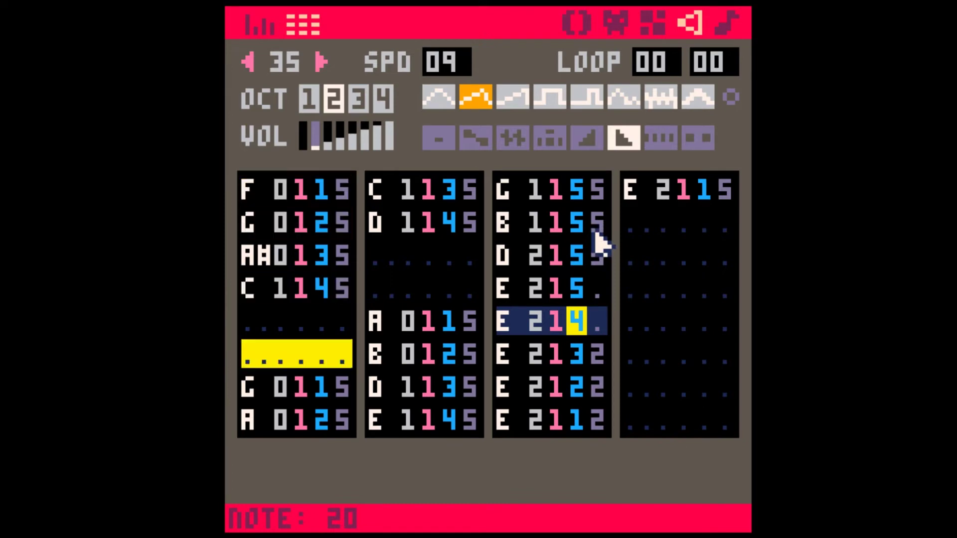
click(579, 197)
text(54433221)
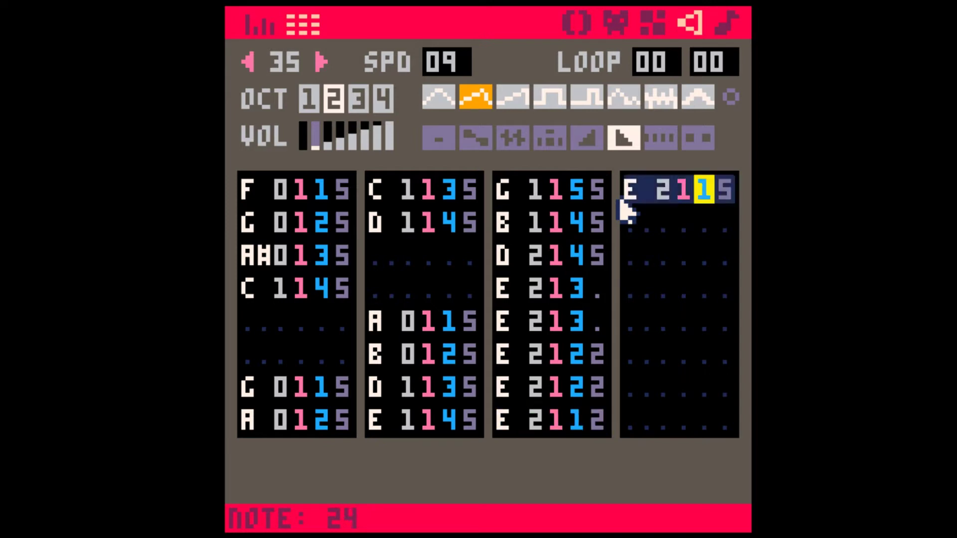
Step: Set SFX 35's volumes to 1, 1, 2, 2 on rows 0–3, 6–9 and 12–15, and to 3 on rows 16–19
key(space)
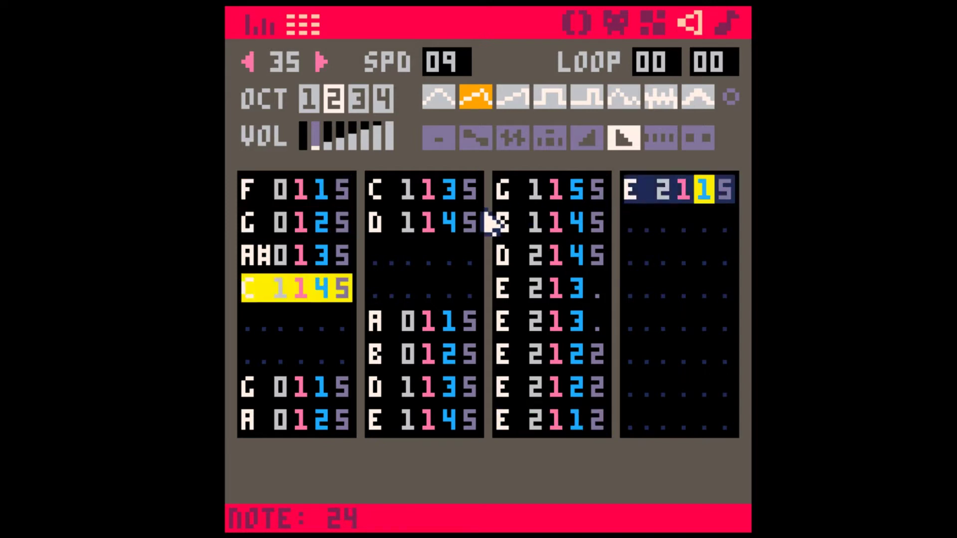
click(323, 186)
text(112200112200)
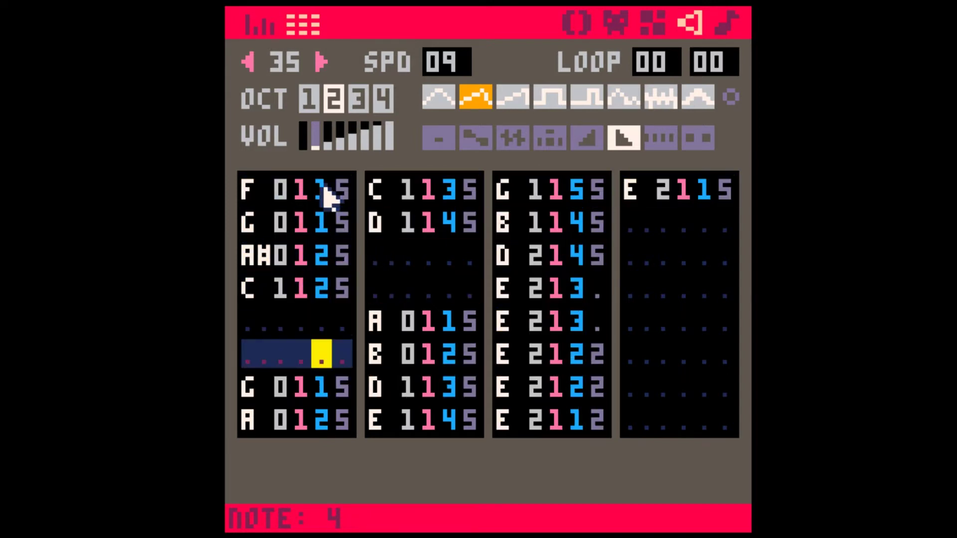
text(11)
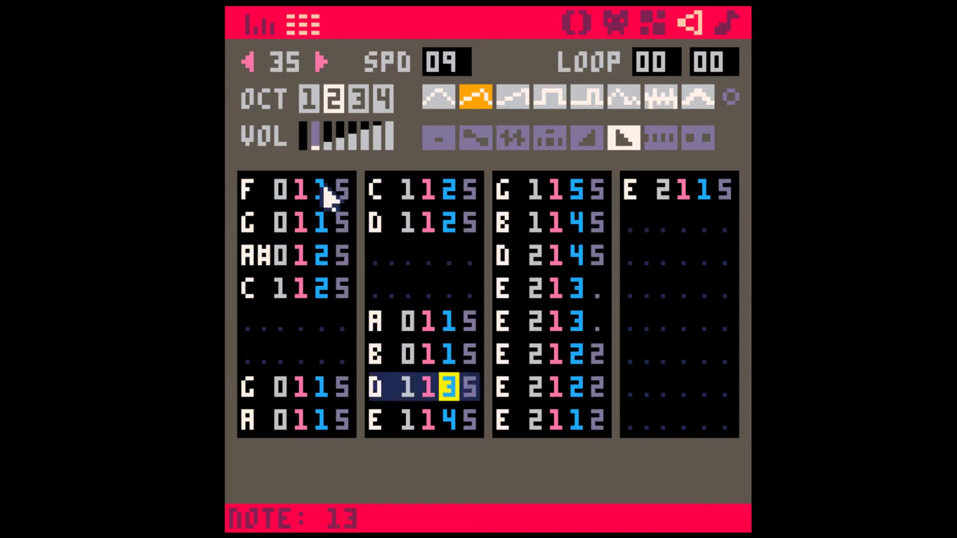
text(223)
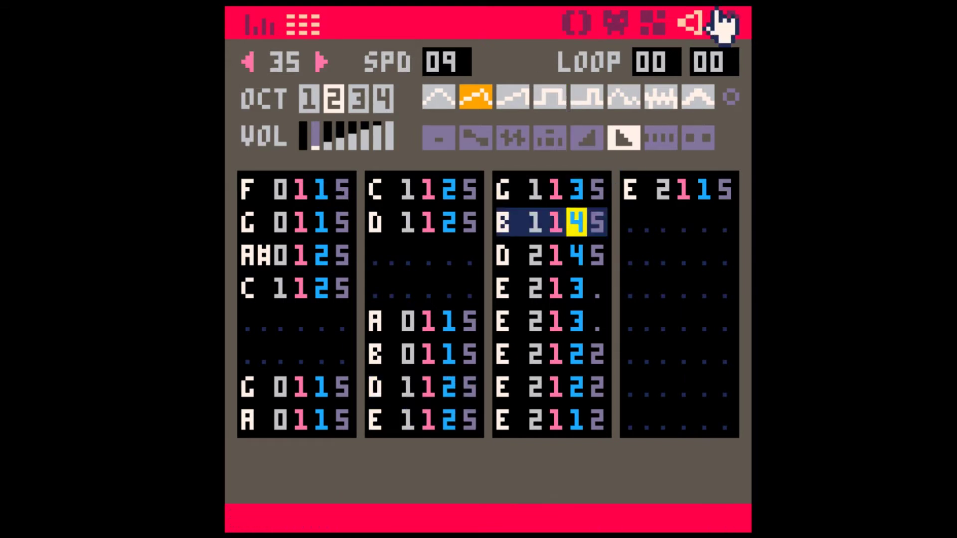
text(3)
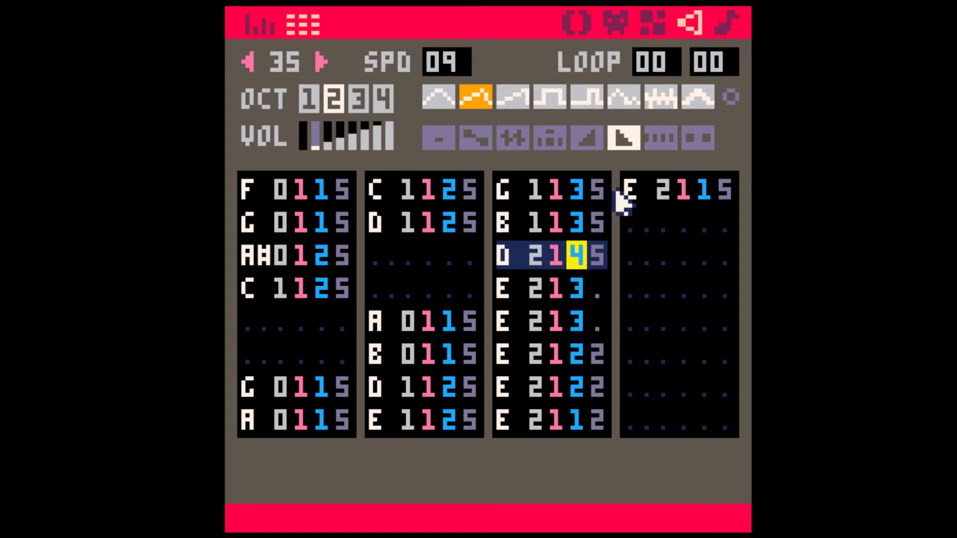
text(33)
Step: Play SFX 35 on its own, and play the whole of pattern 06 in the music editor
key(space)
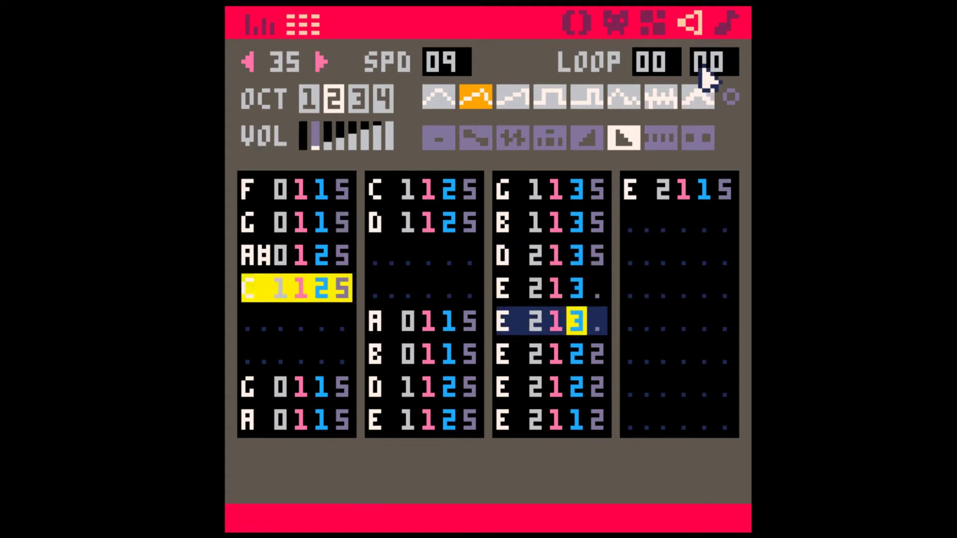
click(733, 22)
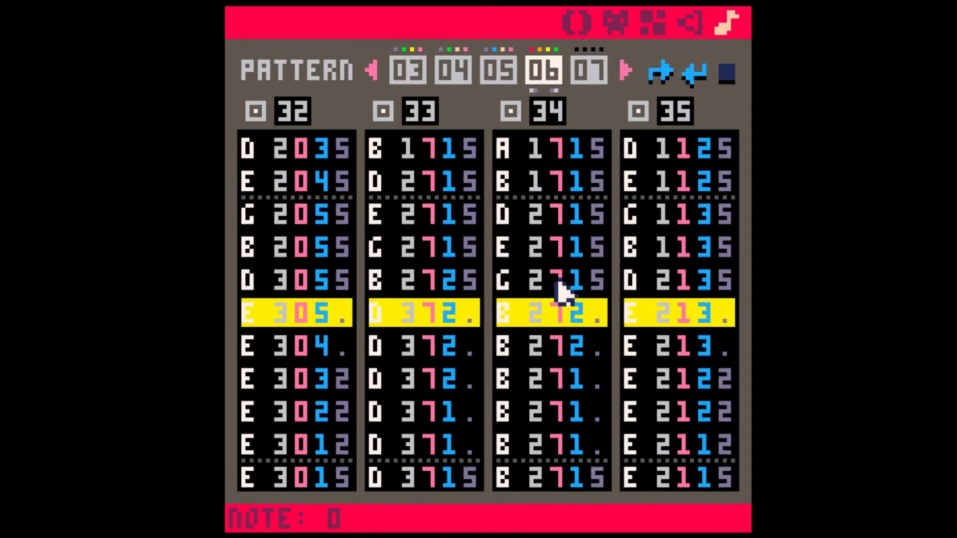
key(space)
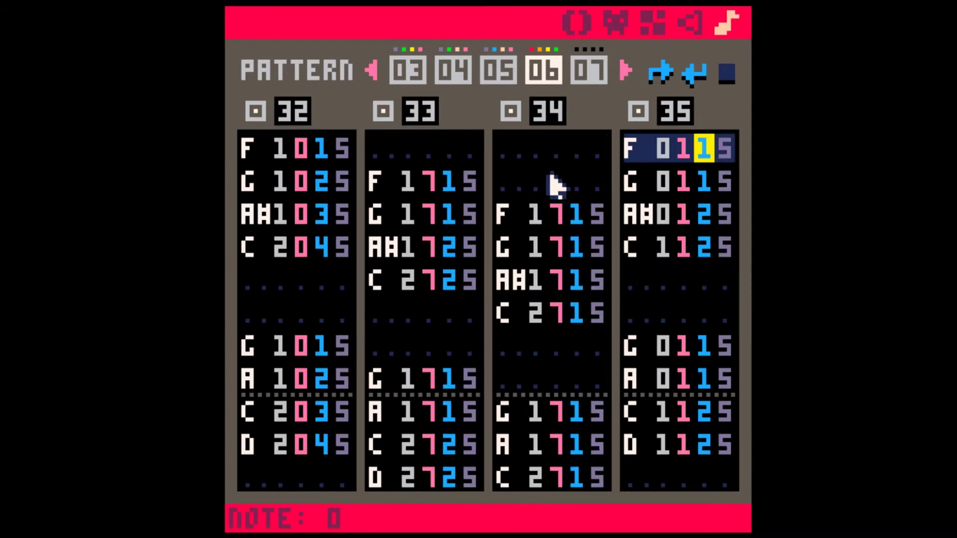
Step: Add a kick at row 0 of SFX 34: note C in octave 1, triangle instrument, volume 4, drop effect
click(514, 154)
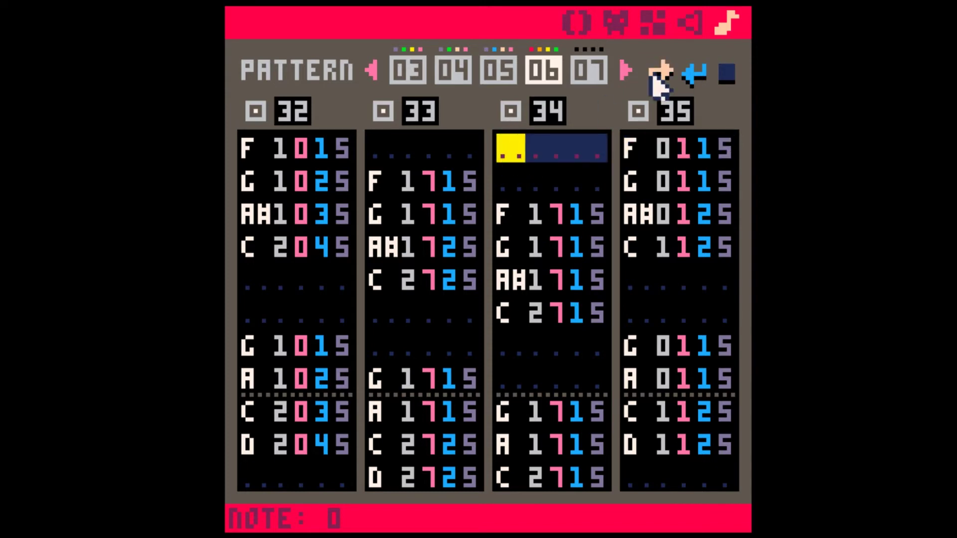
click(697, 24)
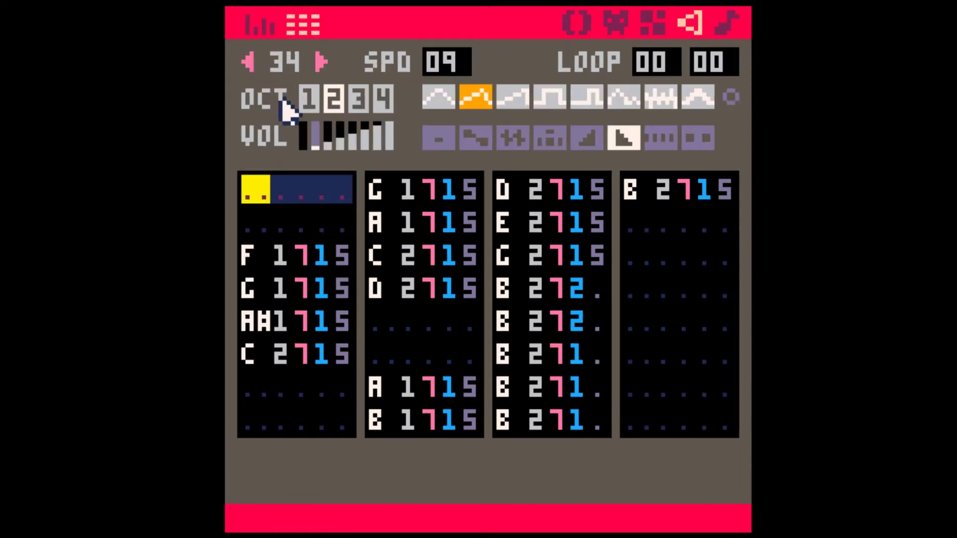
click(434, 101)
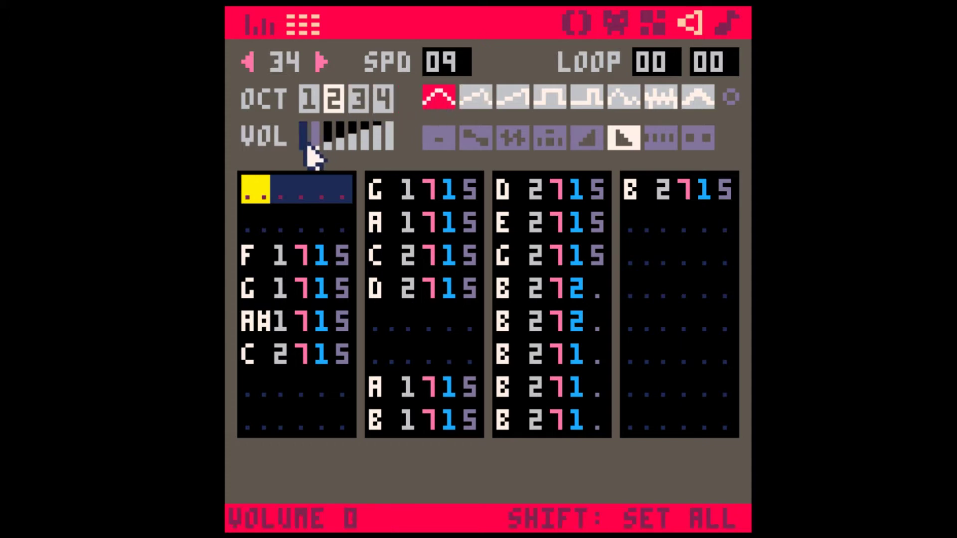
click(353, 143)
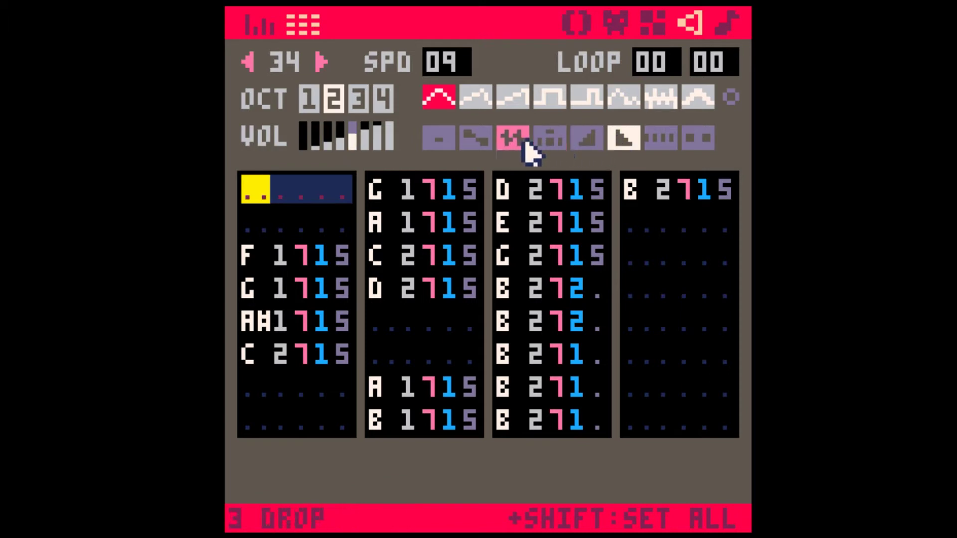
click(550, 142)
click(310, 99)
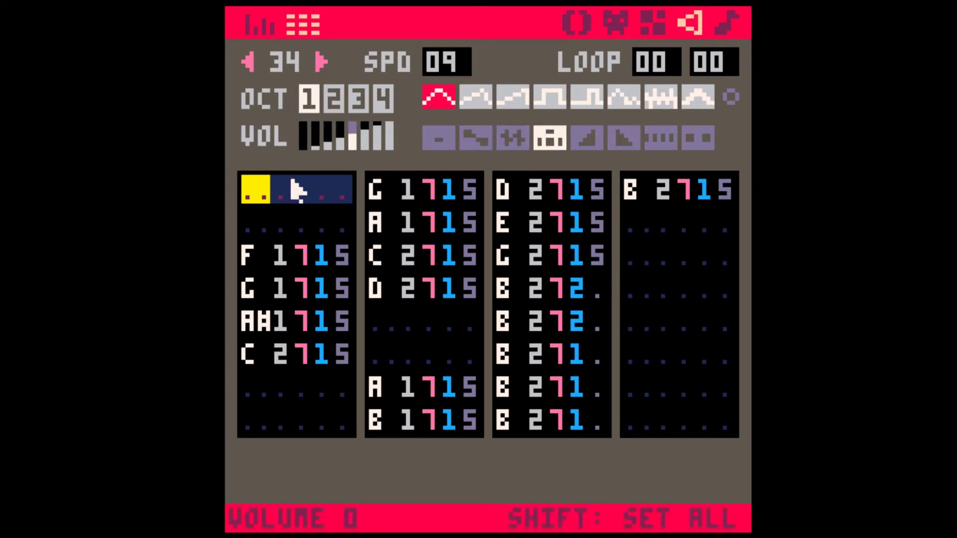
key(z)
click(723, 21)
click(517, 150)
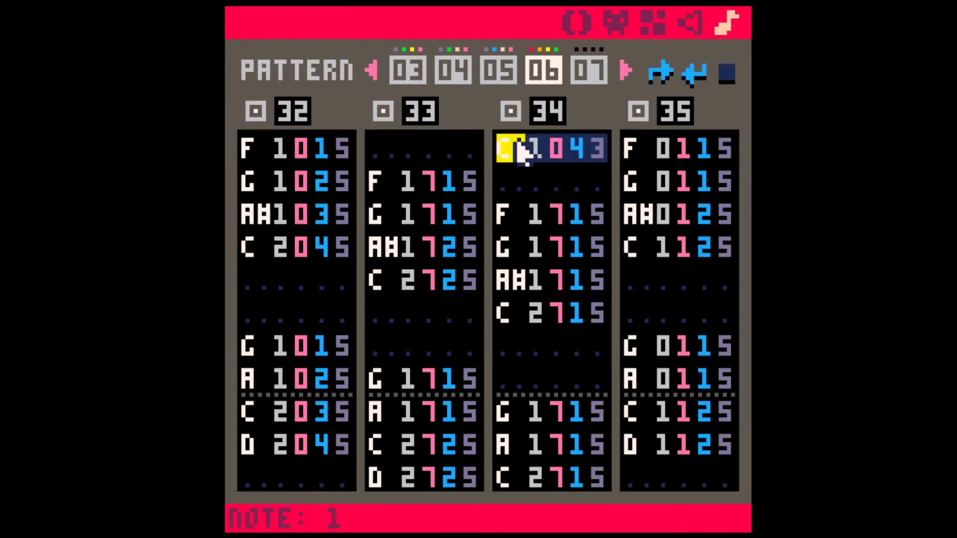
Step: Add the same C kick note at rows 6 and 12 of SFX 34 and play pattern 06
click(513, 352)
key(z)
scroll(515, 344, down, 6)
click(509, 280)
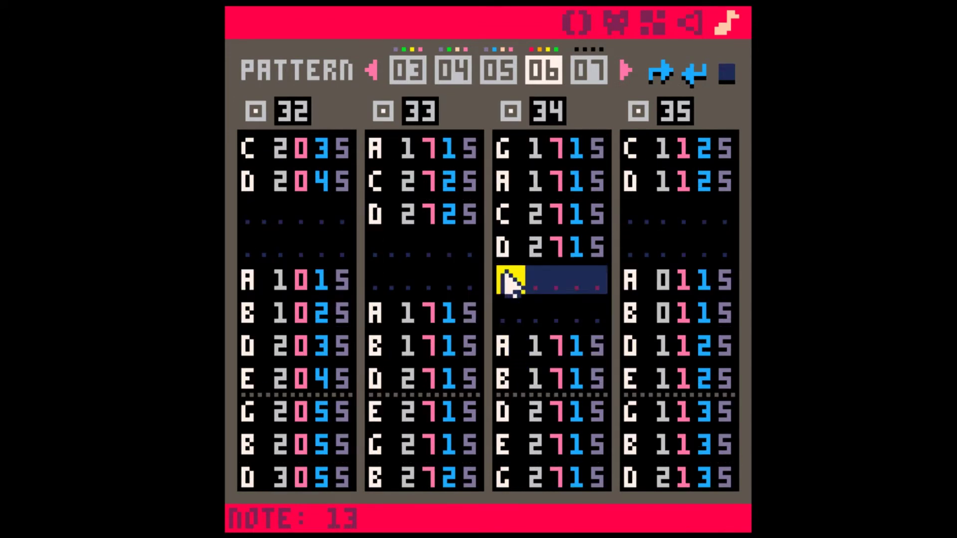
key(z)
scroll(523, 305, down, 7)
key(space)
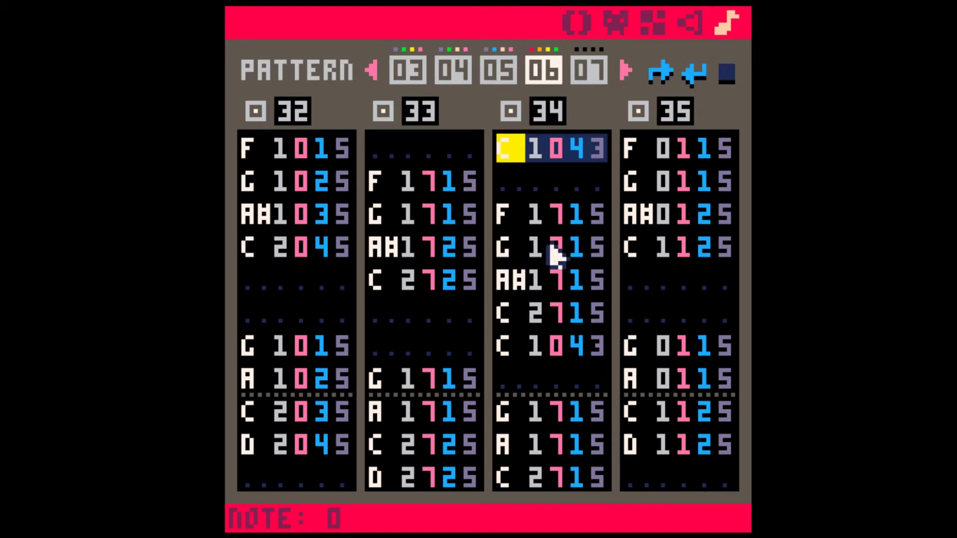
Step: Change the instrument of the G note at row 3 of SFX 34 to 6 (noise) and play the pattern
click(552, 246)
key(Right)
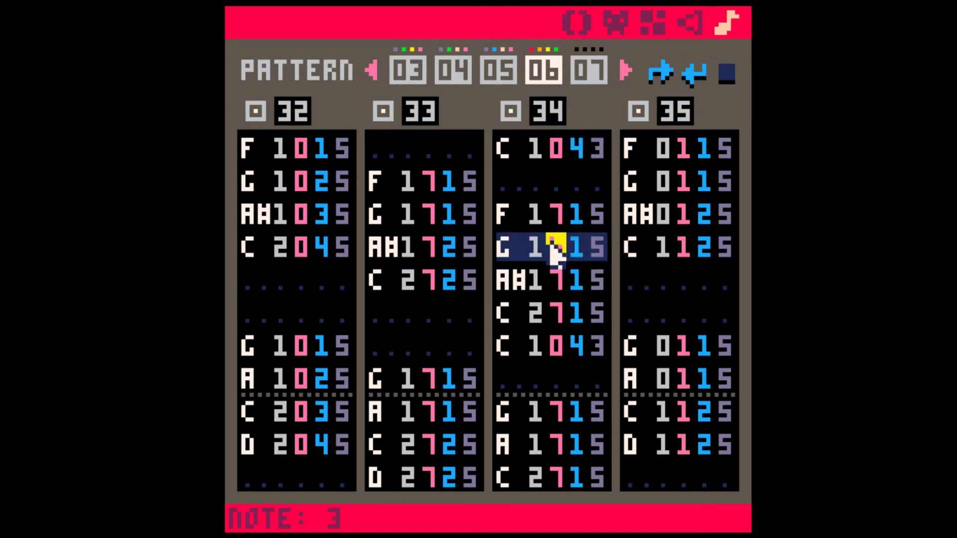
key(Right)
key(6)
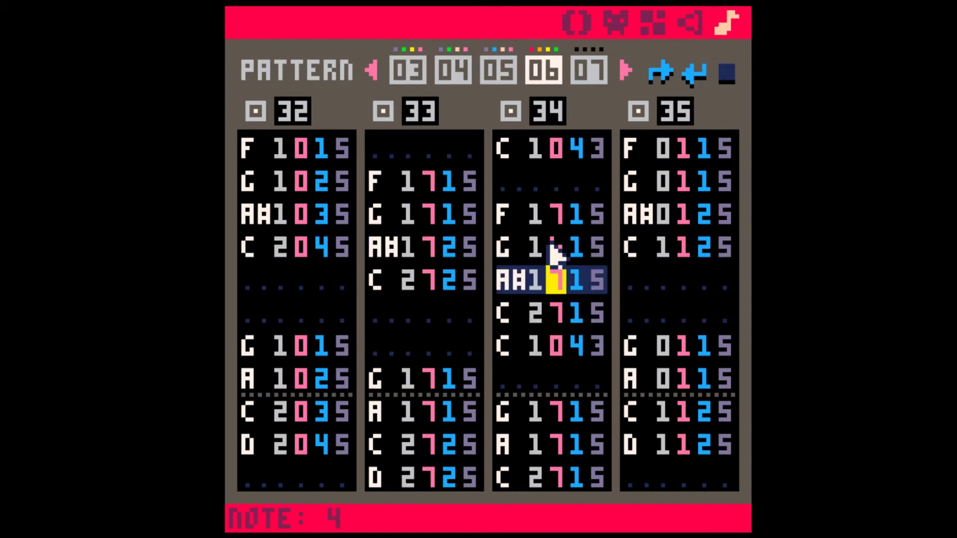
key(Down)
key(Down)
key(Down)
key(space)
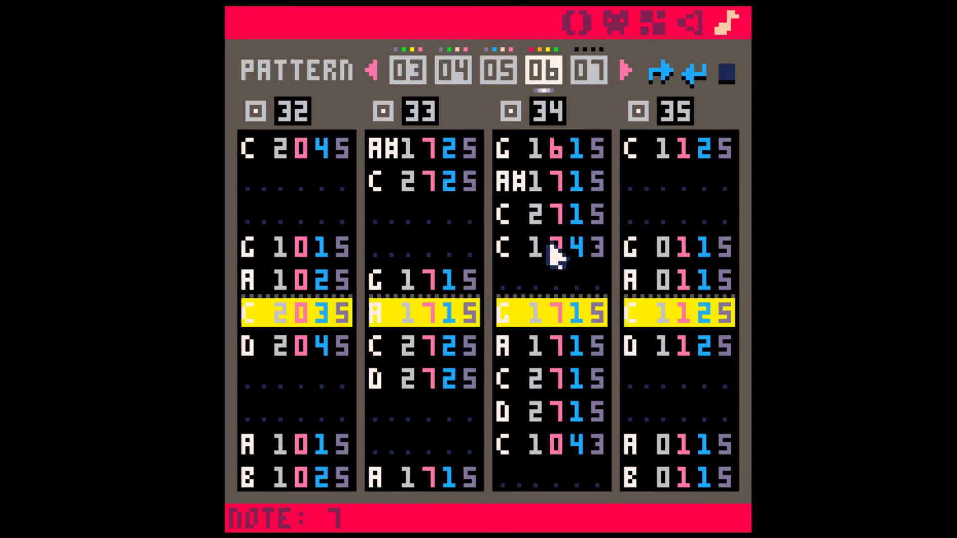
key(space)
Step: Change the instrument of the A note at row 9 of SFX 34 to 6 (noise) and play the pattern
key(Down)
key(Down)
key(Down)
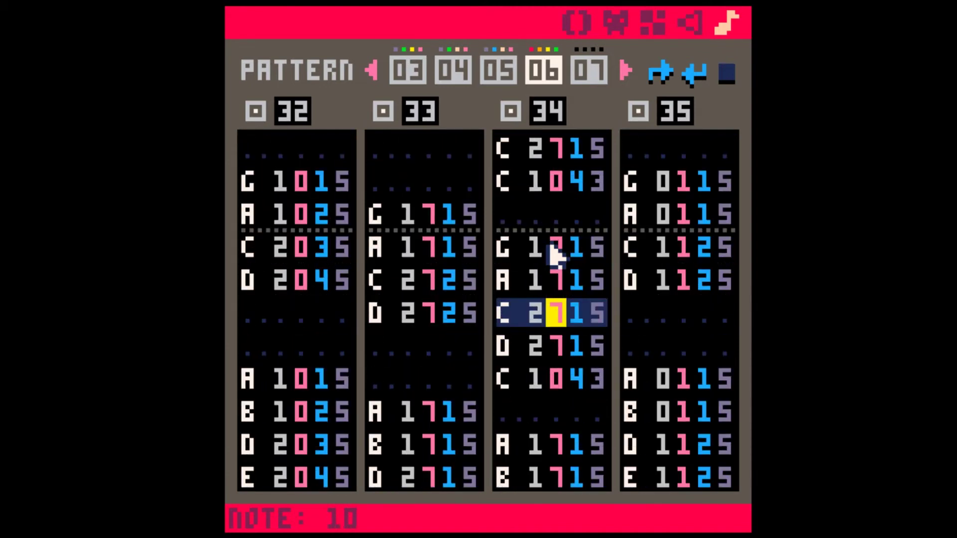
key(Up)
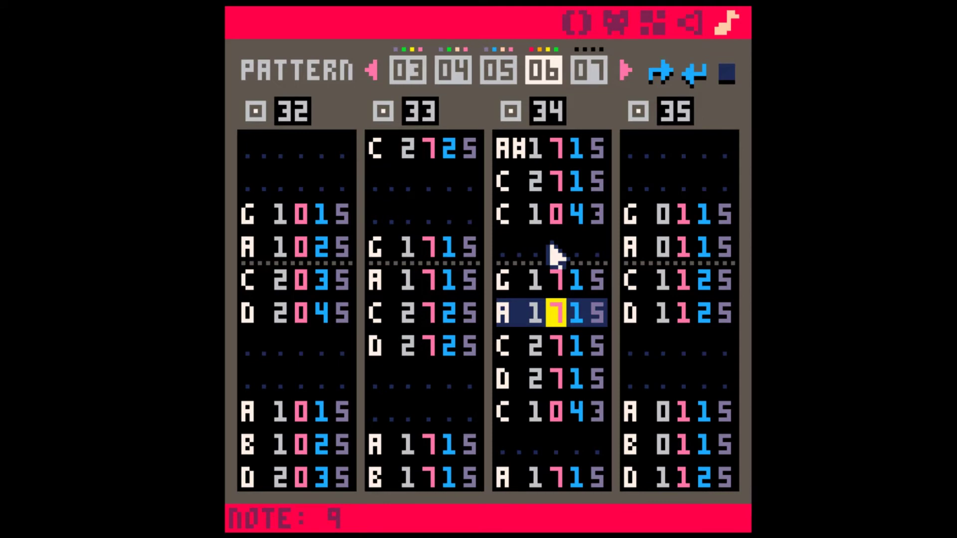
key(6)
key(Down)
key(space)
key(space)
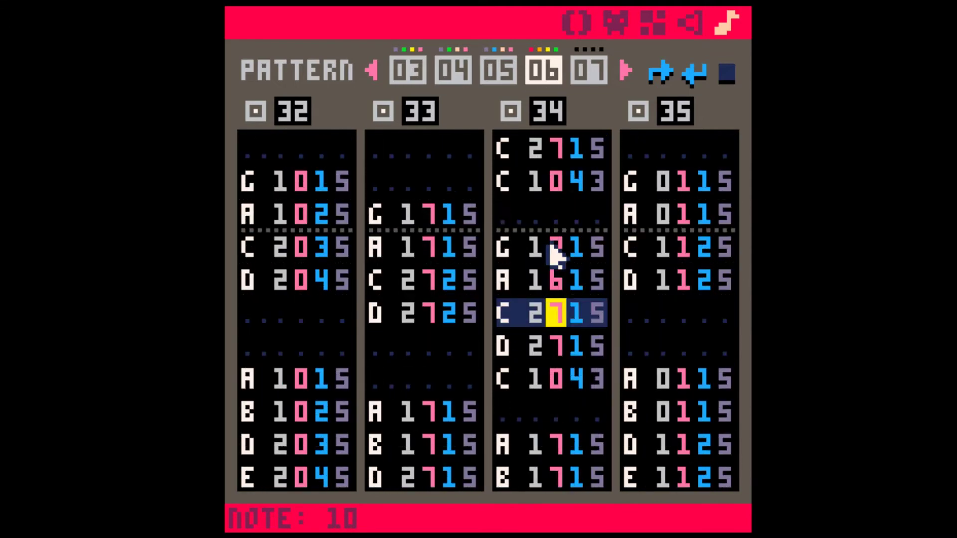
key(space)
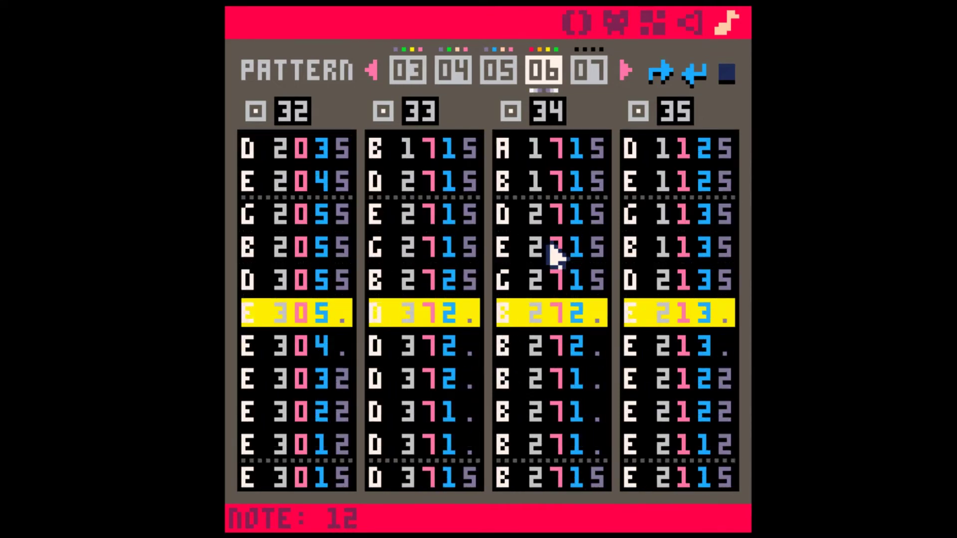
Step: Change the instrument of the B note at row 19 of SFX 34 to 6 (noise) and play the pattern
key(space)
key(Down)
key(Down)
key(Down)
key(Down)
key(Down)
key(Down)
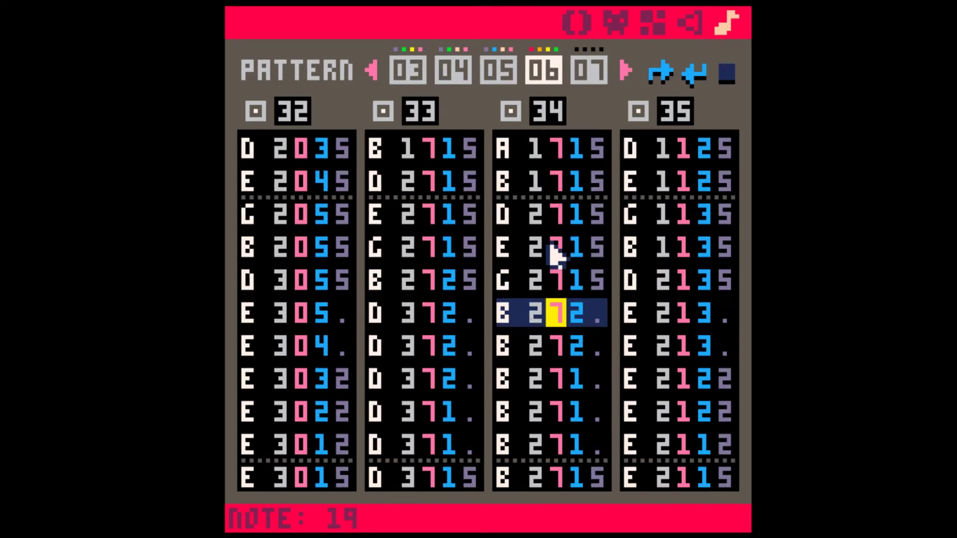
key(Down)
key(space)
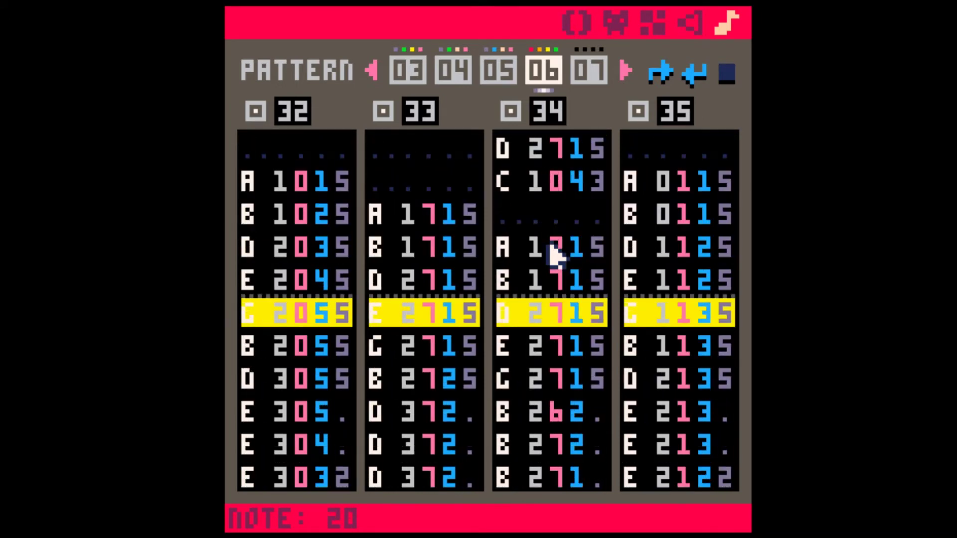
Step: Set the noise note at row 19 of SFX 34 to volume 1 and effect 5, and play the pattern
key(space)
key(Up)
key(Right)
key(Down)
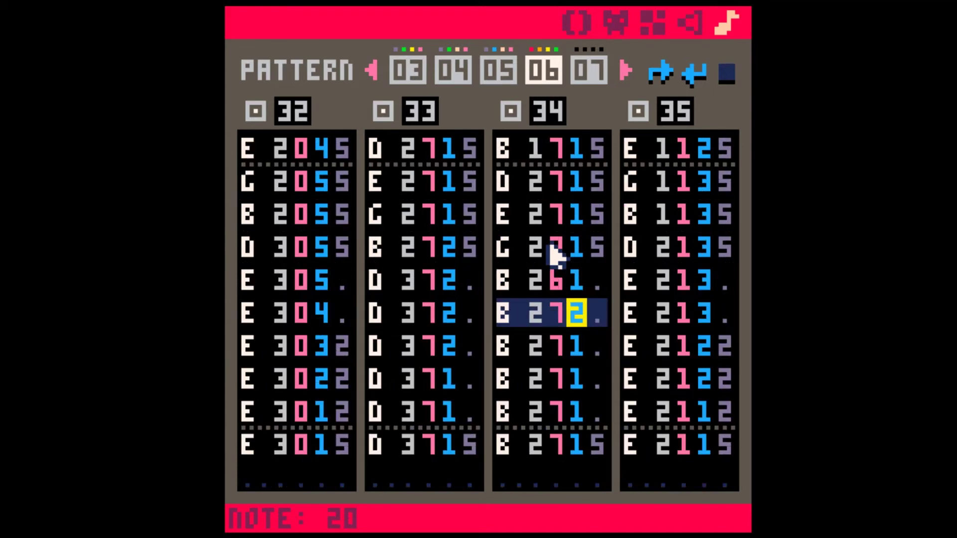
key(Right)
key(Up)
key(Down)
key(space)
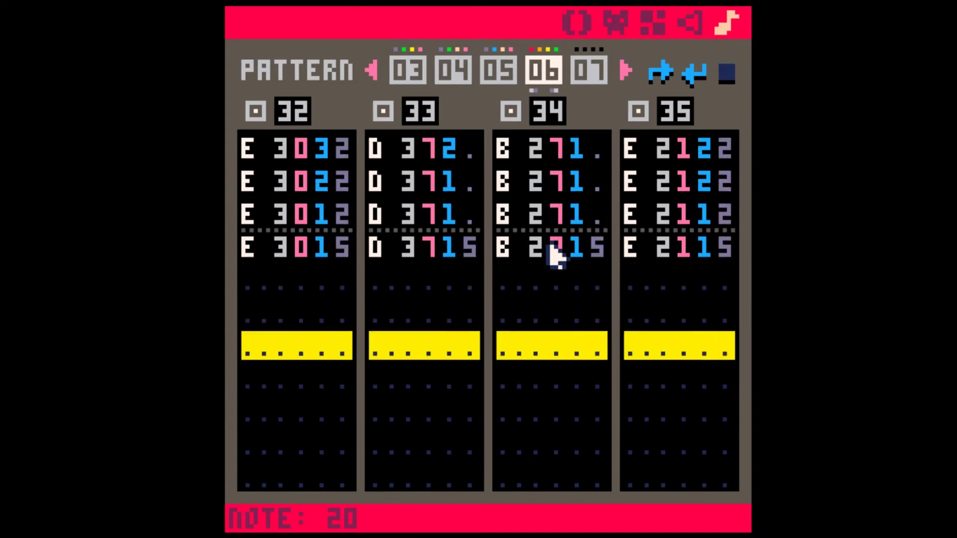
Step: Move to the first row of SFX 33 and save the cartridge
key(Up)
key(Up)
key(Up)
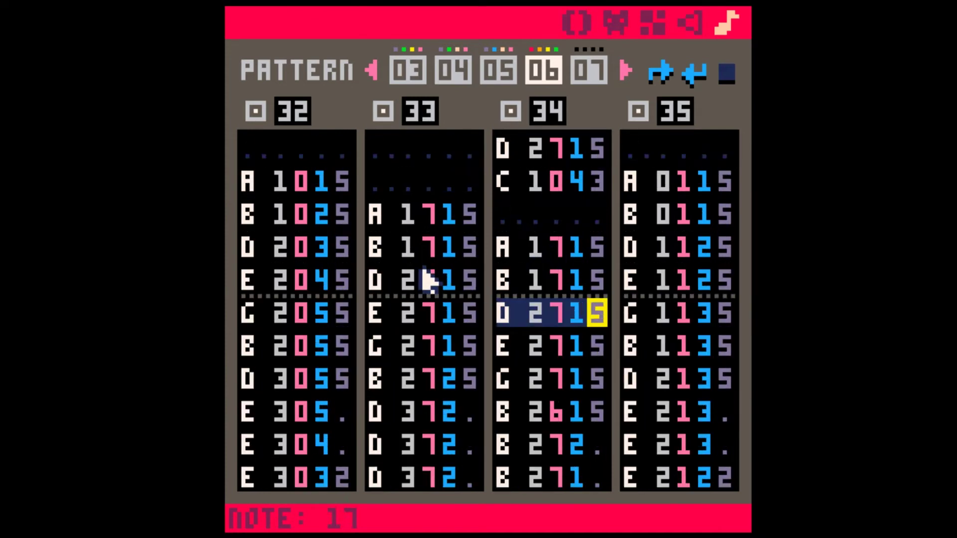
click(425, 278)
click(413, 178)
key(Up)
key(Up)
key(Up)
key(Up)
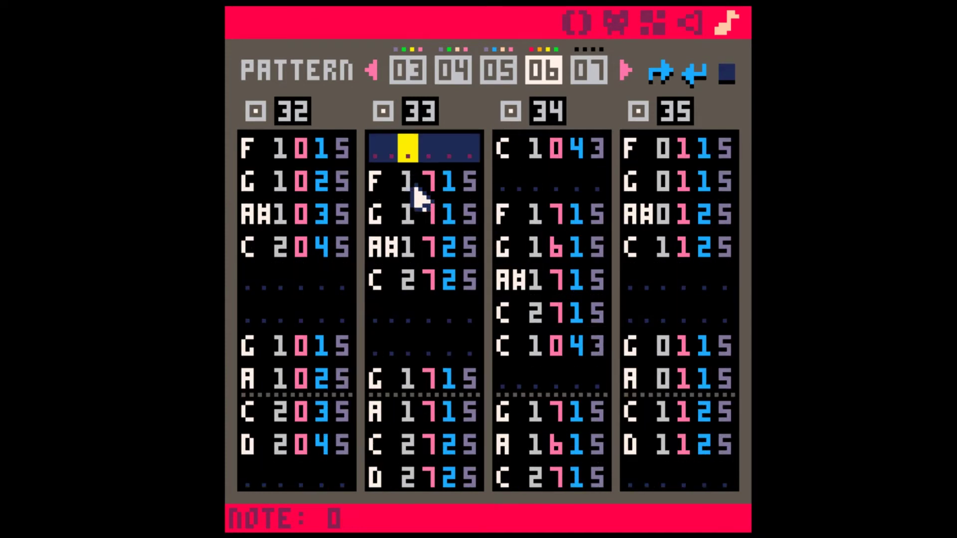
key(ctrl+s)
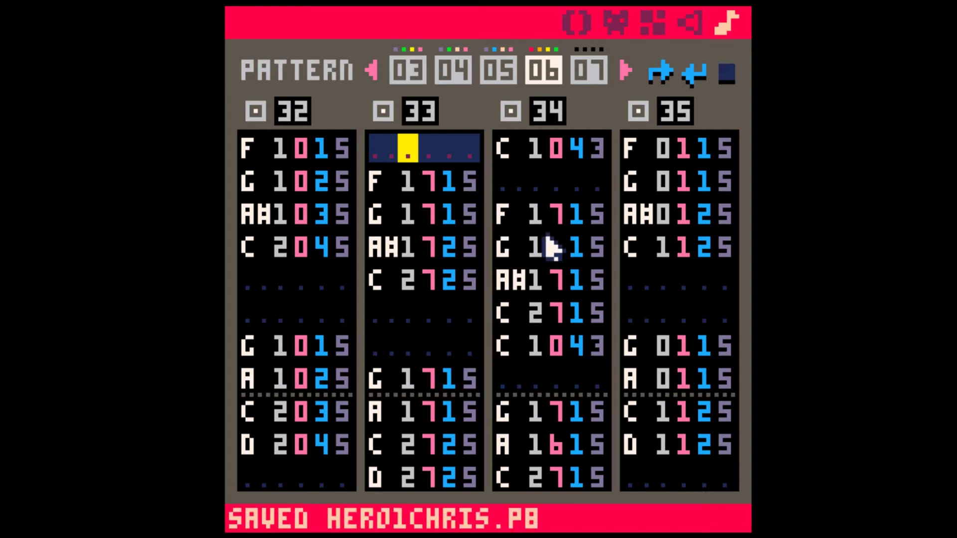
Step: Play pattern 06 to hear the percussion together with the melody
key(Down)
key(Down)
key(Down)
key(Down)
key(Down)
key(Down)
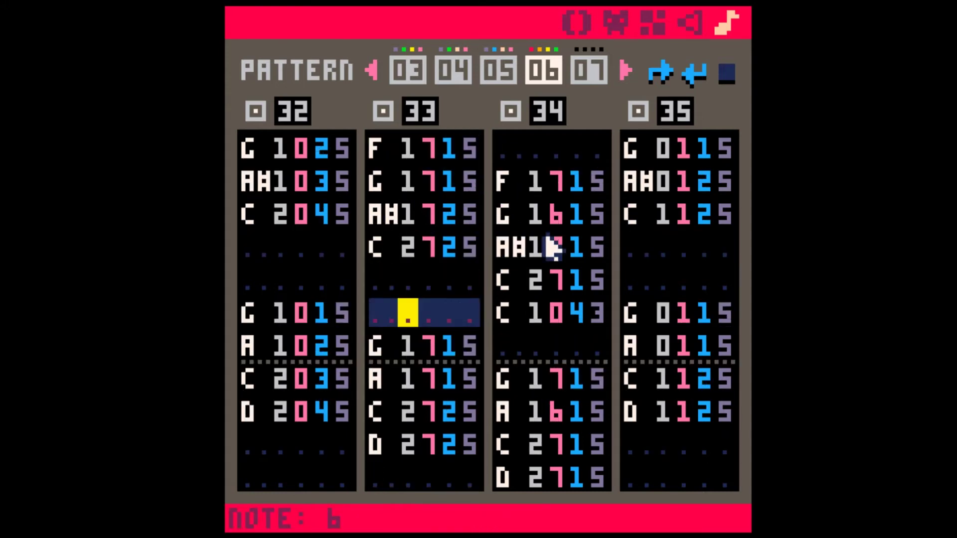
key(space)
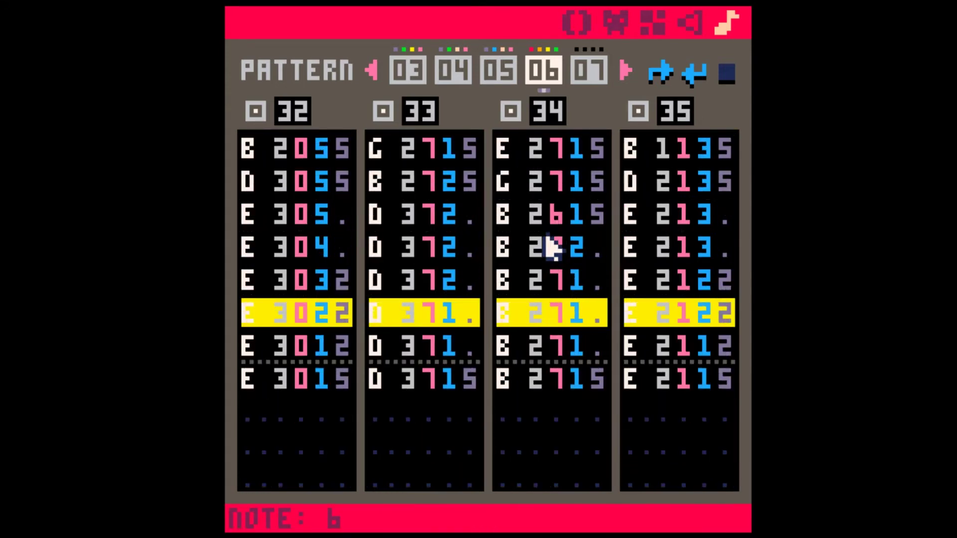
key(space)
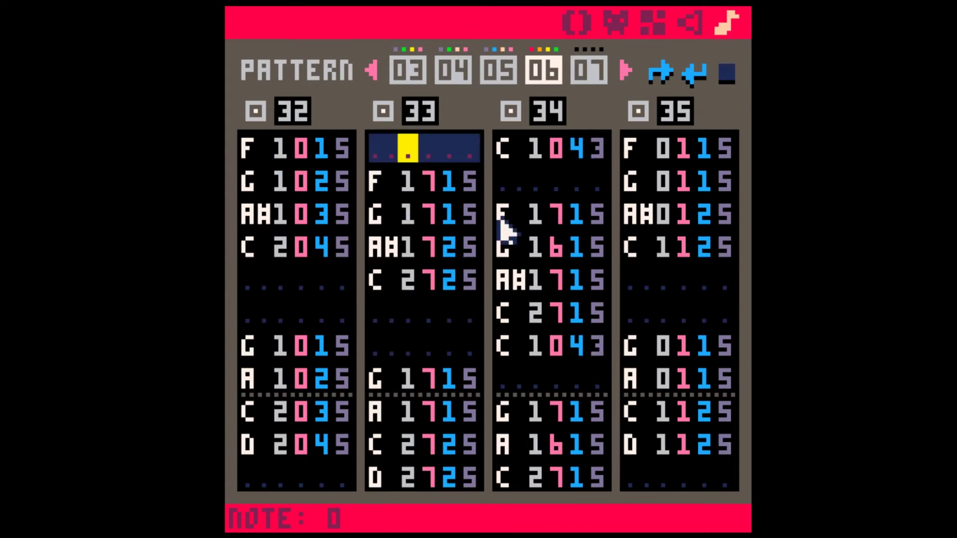
drag(501, 219, 522, 228)
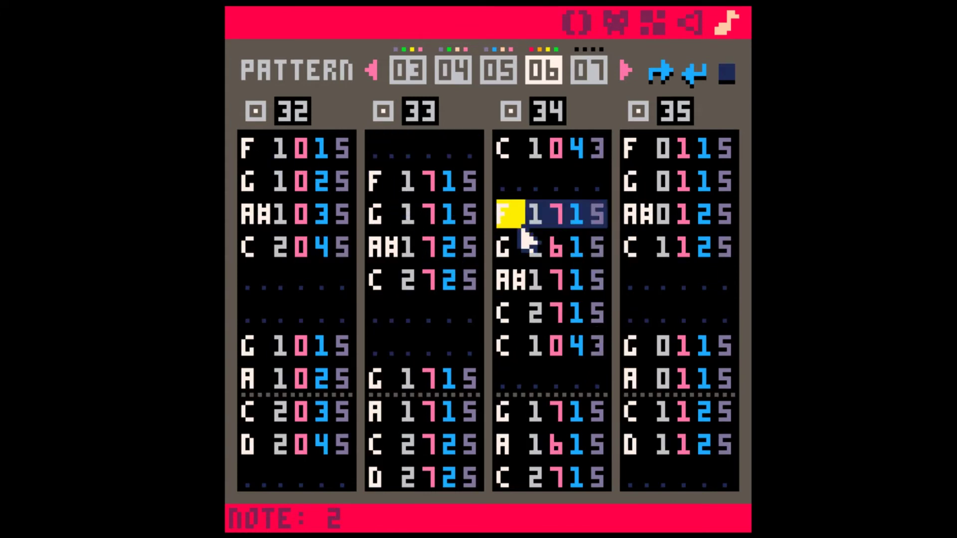
click(545, 243)
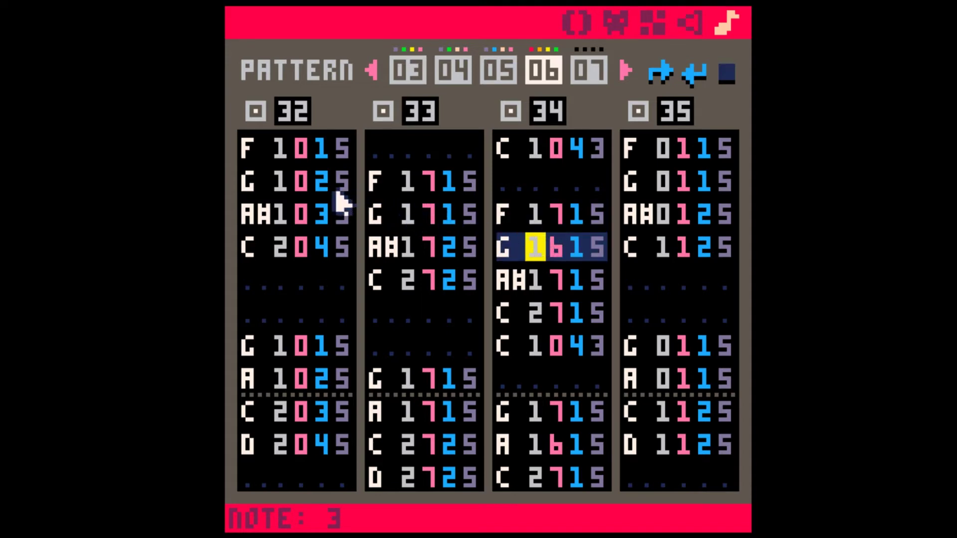
drag(499, 218, 596, 281)
click(505, 214)
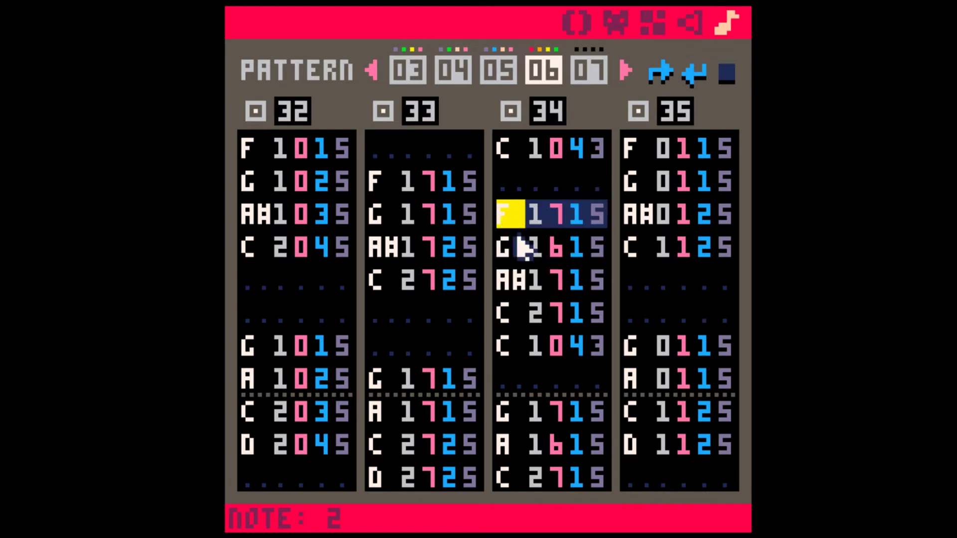
click(521, 246)
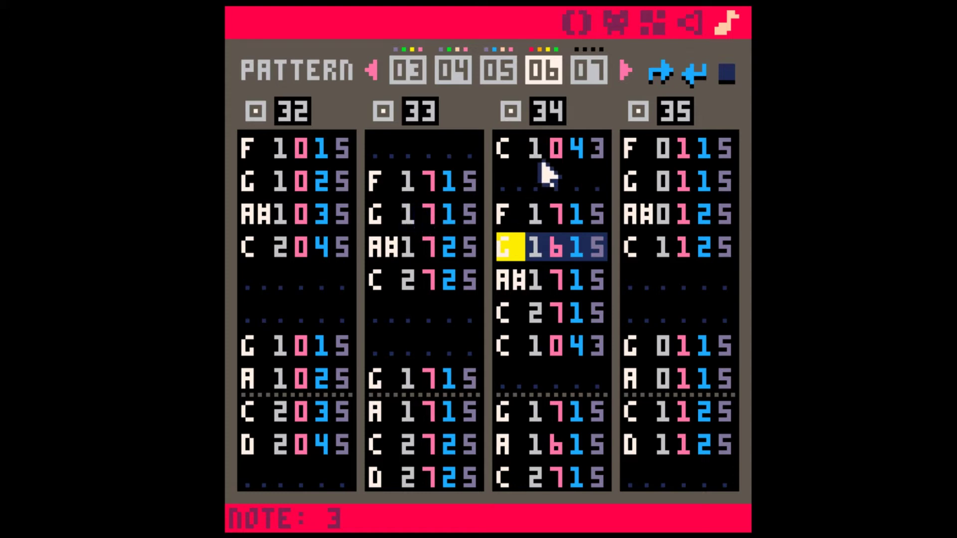
Step: Delete the phaser notes in rows 2 to 11 of SFX 34, keeping the kick and noise notes
click(576, 216)
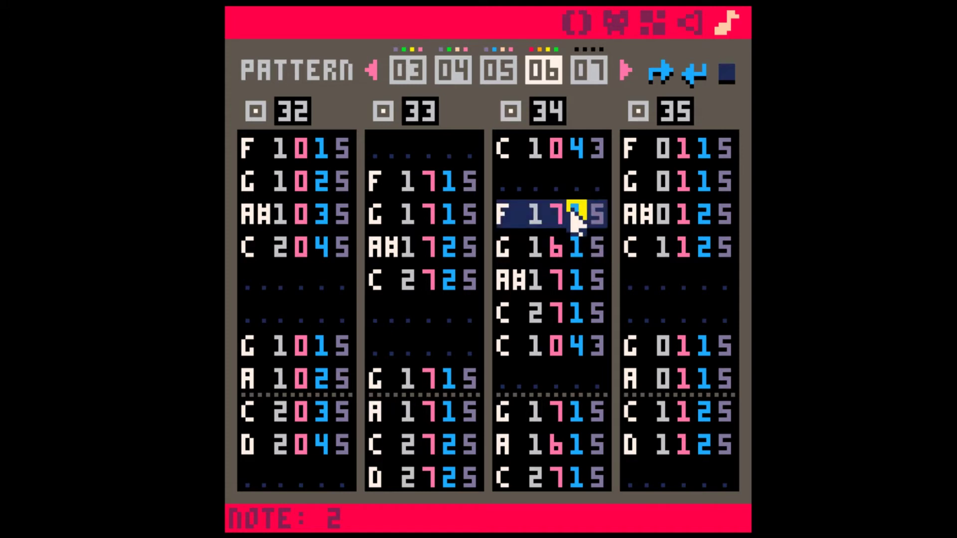
key(BackSpace)
key(Down)
key(BackSpace)
key(BackSpace)
key(Down)
key(Down)
key(BackSpace)
key(Down)
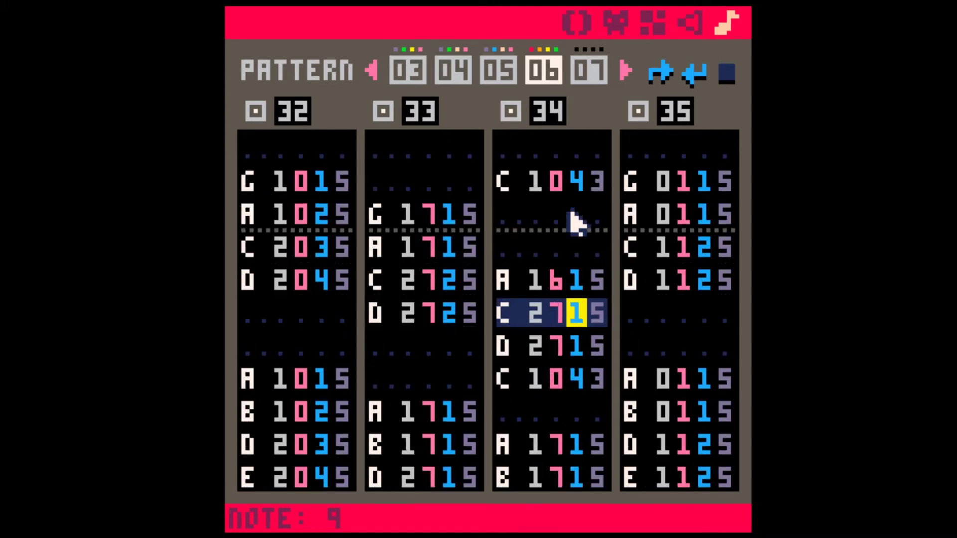
key(BackSpace)
key(BackSpace)
Step: Delete the phaser notes from row 14 onward in SFX 34, keeping the noise note at row 19, and play the pattern
key(Down)
key(Down)
key(BackSpace)
key(BackSpace)
key(BackSpace)
key(BackSpace)
key(BackSpace)
key(Down)
key(BackSpace)
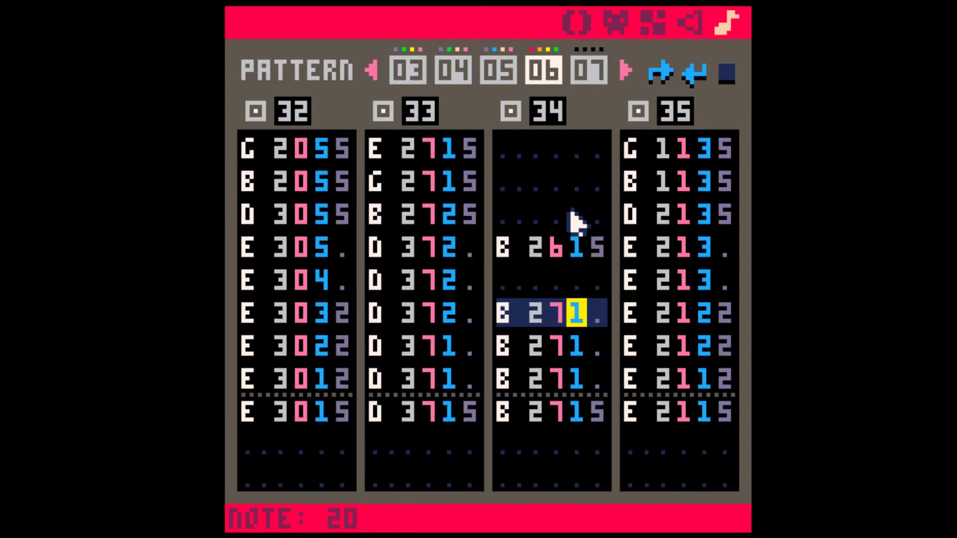
key(BackSpace)
key(BackSpace)
key(BackSpace)
key(BackSpace)
key(space)
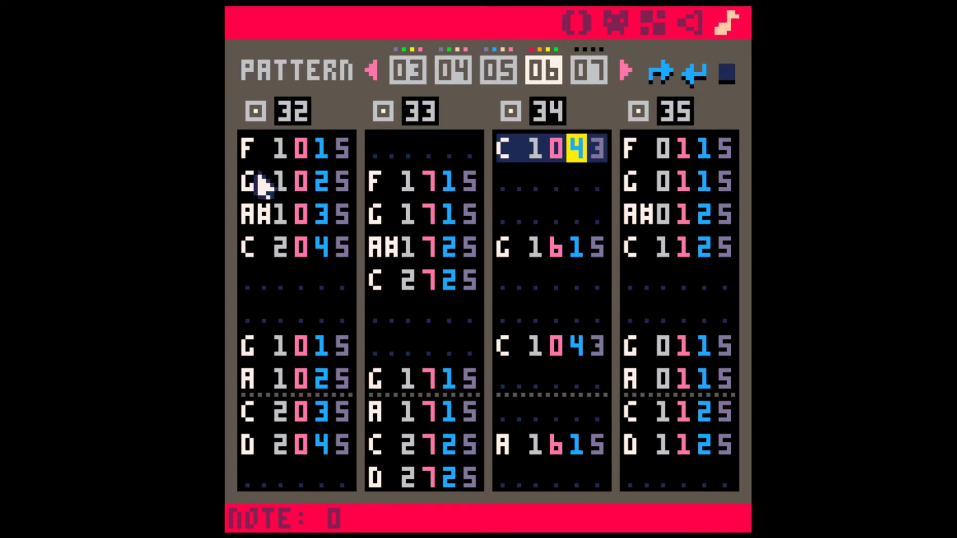
drag(251, 150, 355, 158)
key(ctrl+c)
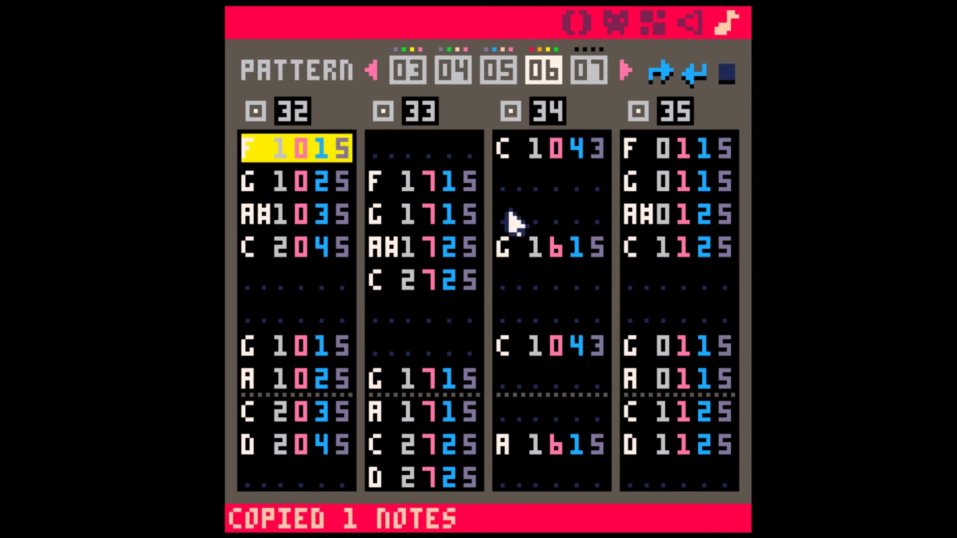
click(511, 219)
drag(259, 215, 349, 155)
drag(494, 184, 592, 209)
click(596, 215)
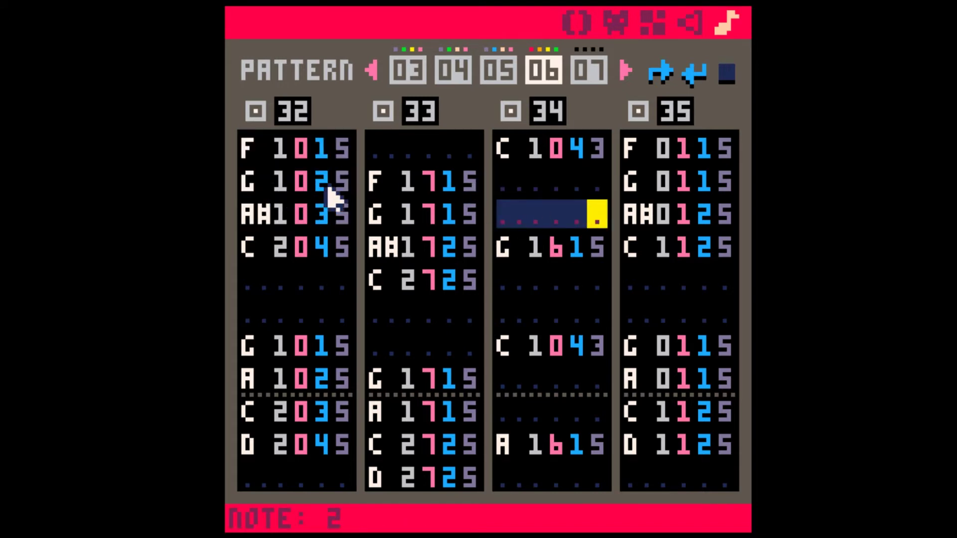
Step: Copy the A# note at row 2 of SFX 32 into row 2 of SFX 34, change its pitch to F, and play the pattern
drag(281, 214, 353, 214)
key(ctrl+c)
click(508, 214)
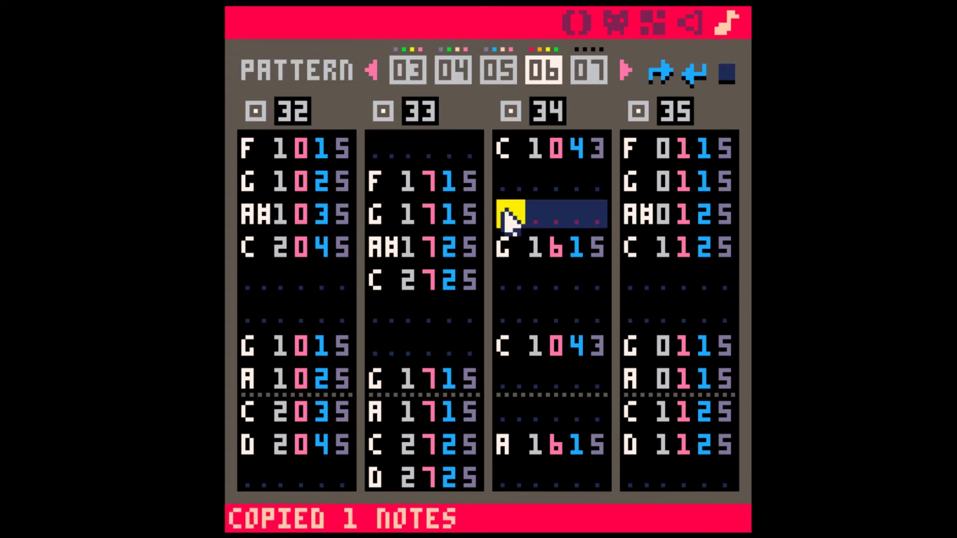
key(ctrl+v)
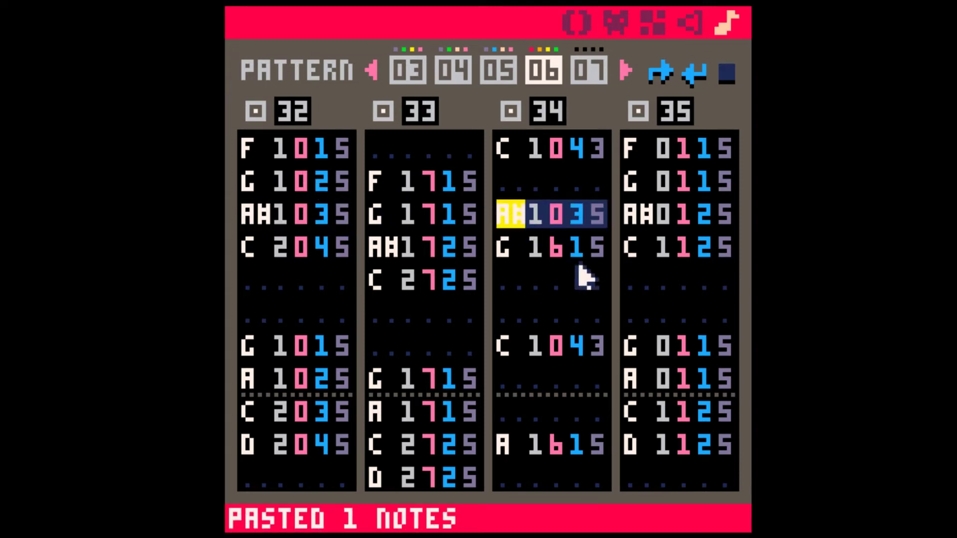
key(v)
key(space)
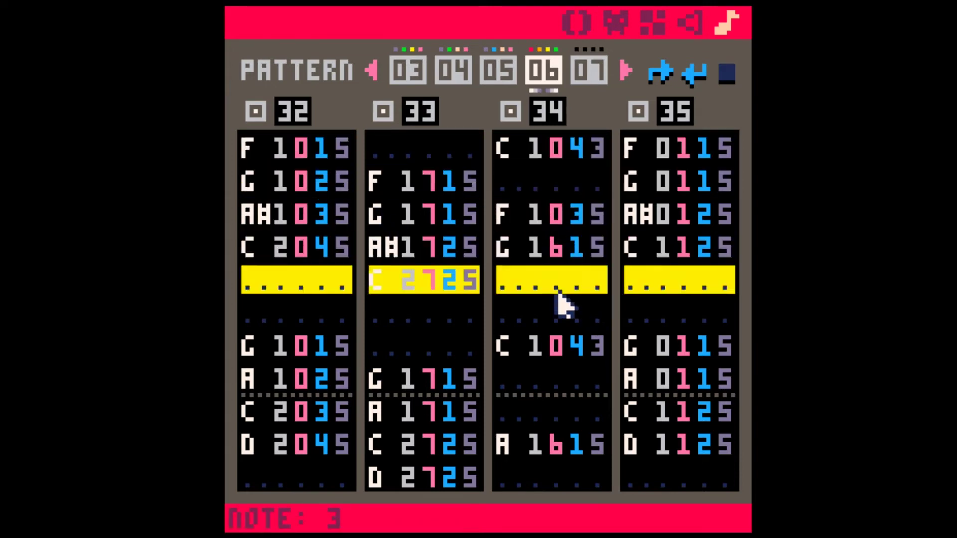
key(space)
Step: Enter a D# note in octave 1 at row 1 of SFX 34 with volume 3 and effect 5, and play the pattern
click(269, 182)
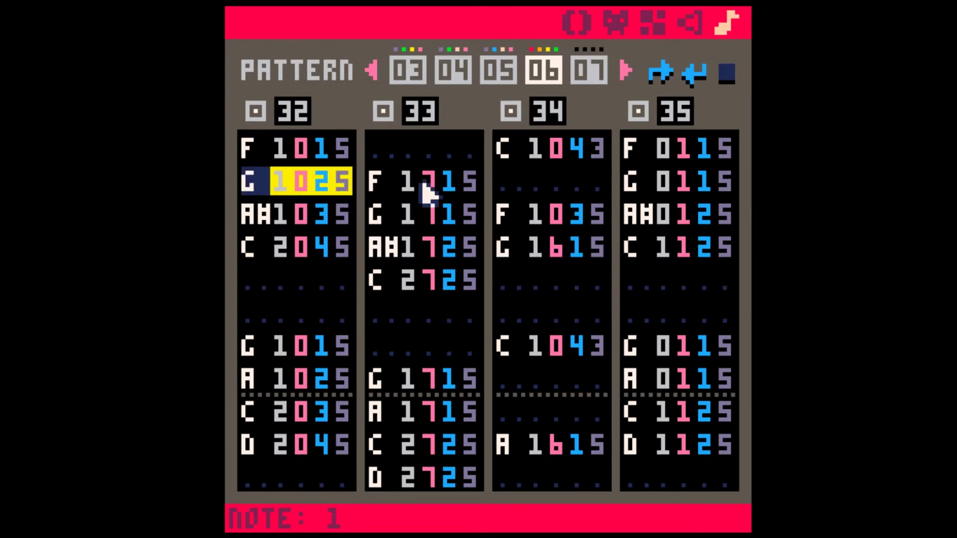
click(514, 187)
key(d)
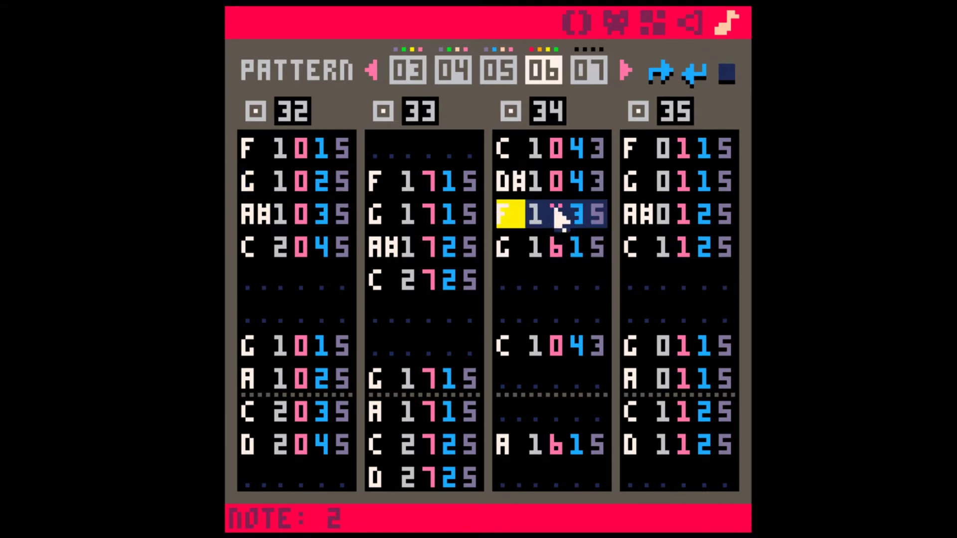
click(600, 185)
key(5)
click(578, 184)
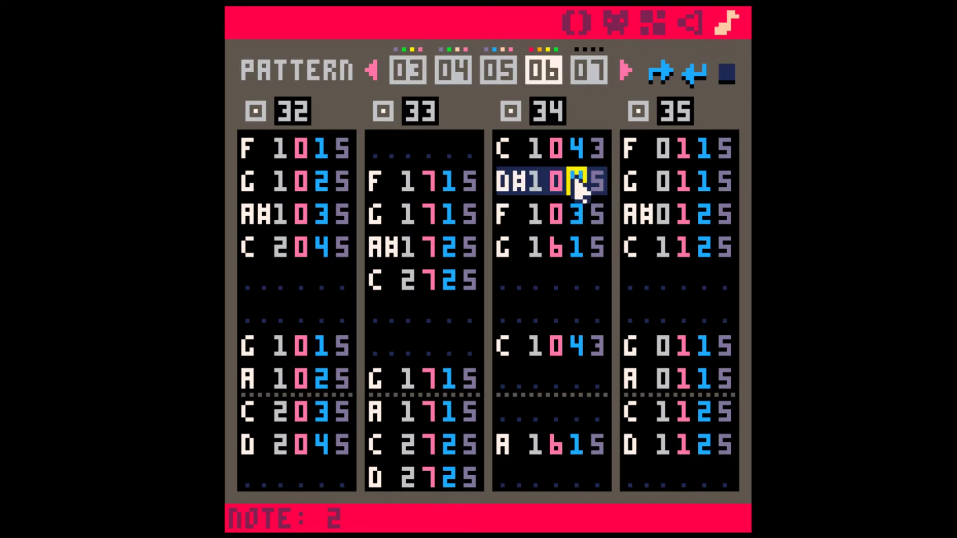
key(3)
key(3)
key(space)
key(space)
key(space)
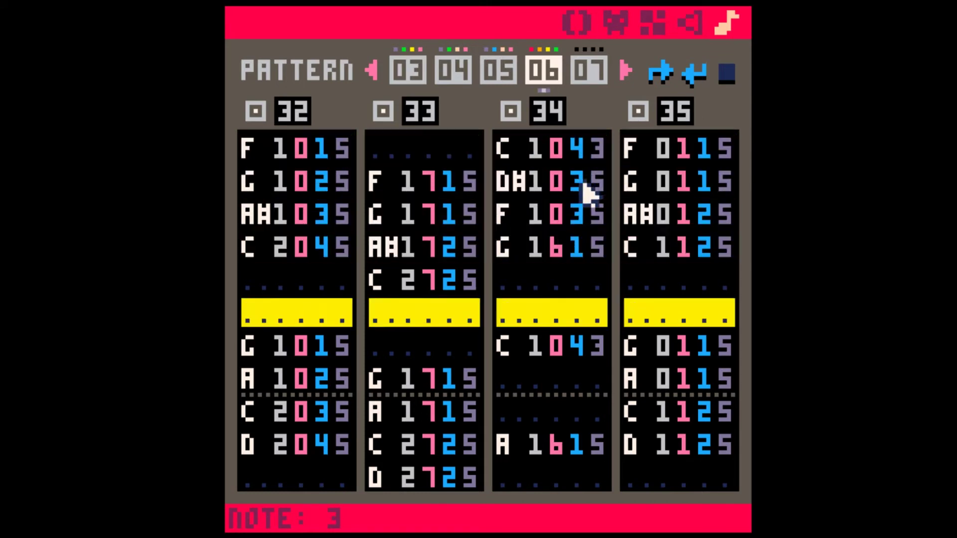
key(space)
Step: Examine the melody notes around rows 7 and 8 of SFX 32 next to the kick in SFX 34
key(Down)
key(Down)
key(Down)
key(Down)
key(Down)
key(Down)
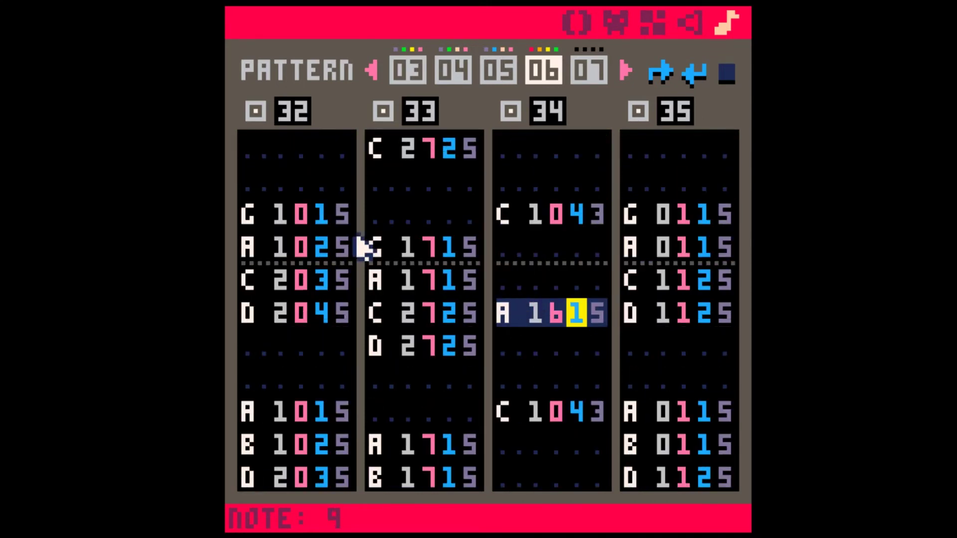
key(Up)
key(Up)
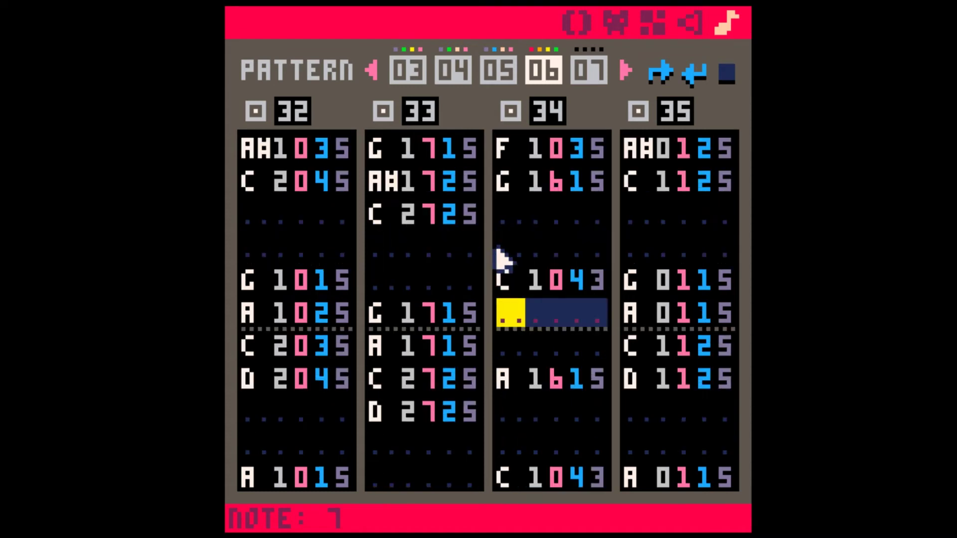
drag(257, 312, 339, 314)
click(327, 334)
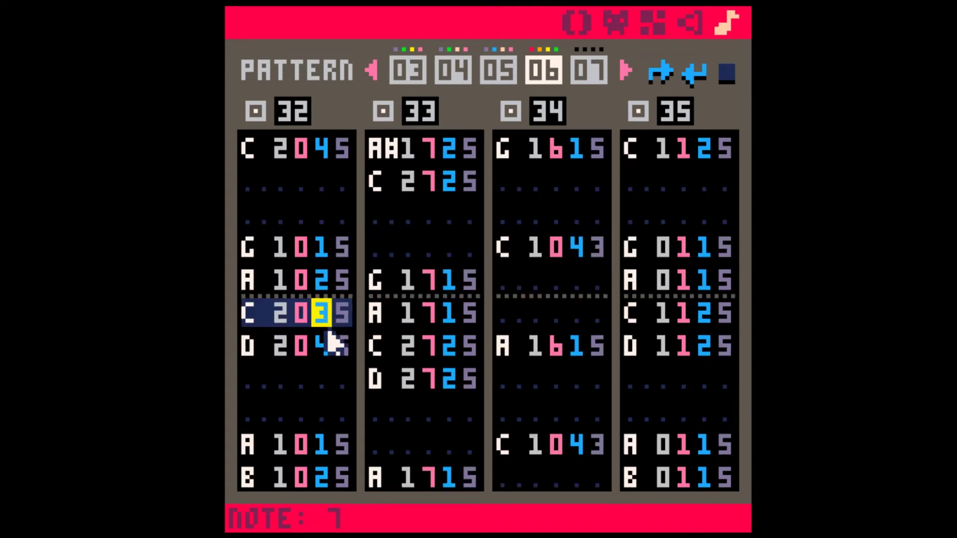
click(344, 284)
drag(259, 316, 311, 316)
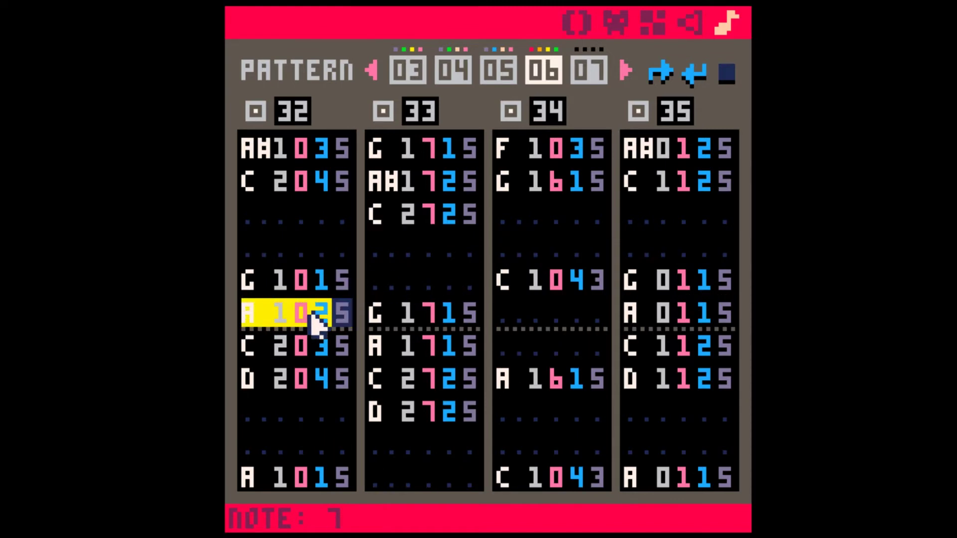
click(337, 313)
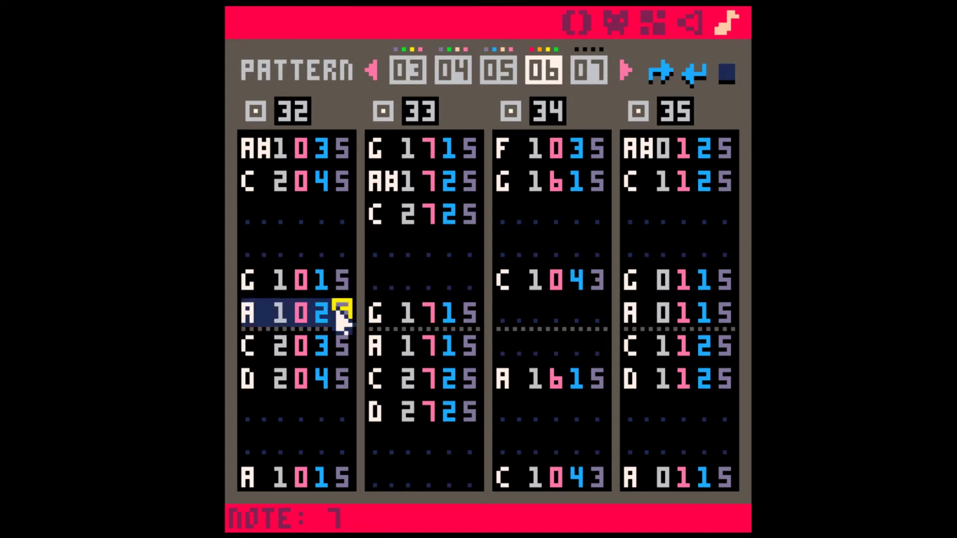
Step: Enter an F note in octave 1 at row 7 of SFX 34 with volume 2 and effect 5
click(513, 322)
key(v)
key(Right)
key(Right)
key(Right)
key(Up)
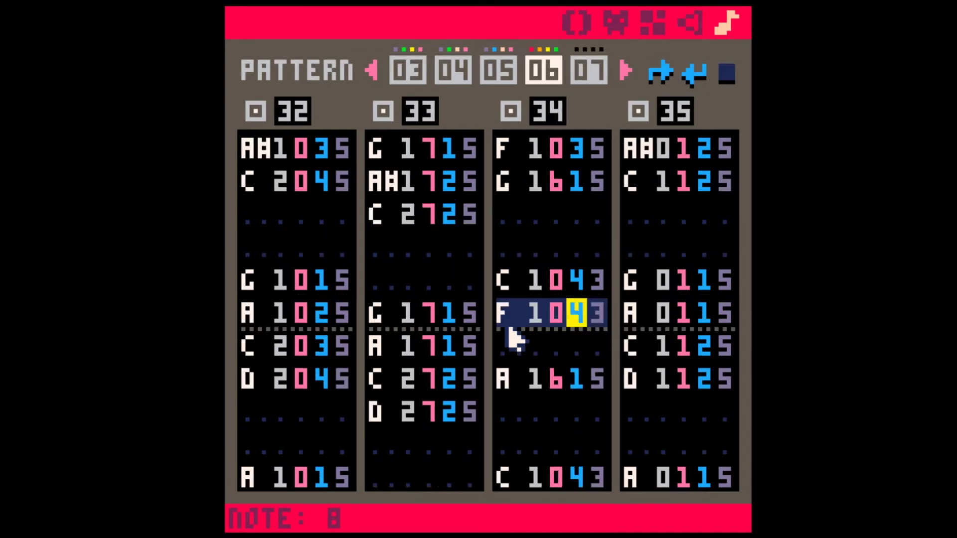
key(Right)
key(Left)
key(2)
Step: Copy the F note at row 7 of SFX 34 into row 8 and transpose the copy up 2 semitones to G
key(Down)
key(Left)
key(Left)
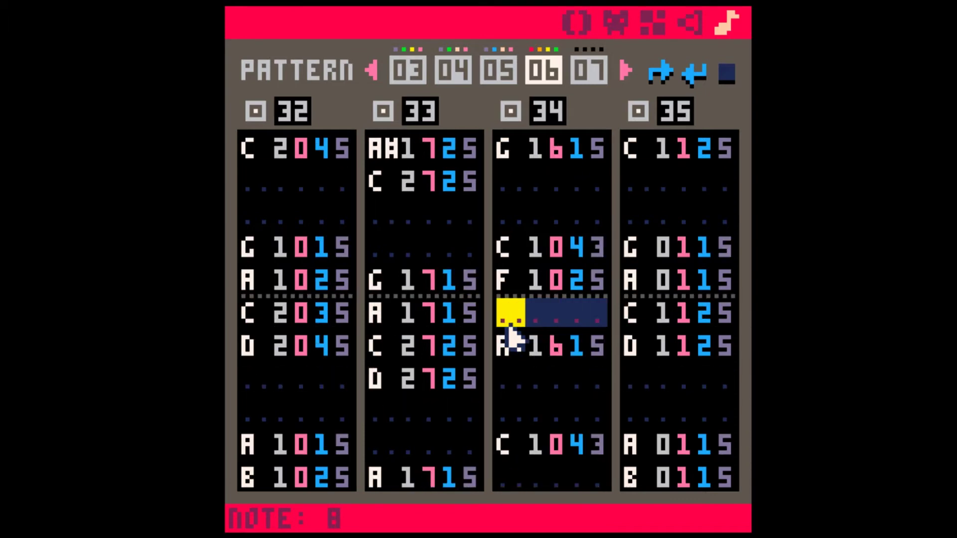
drag(349, 313, 256, 321)
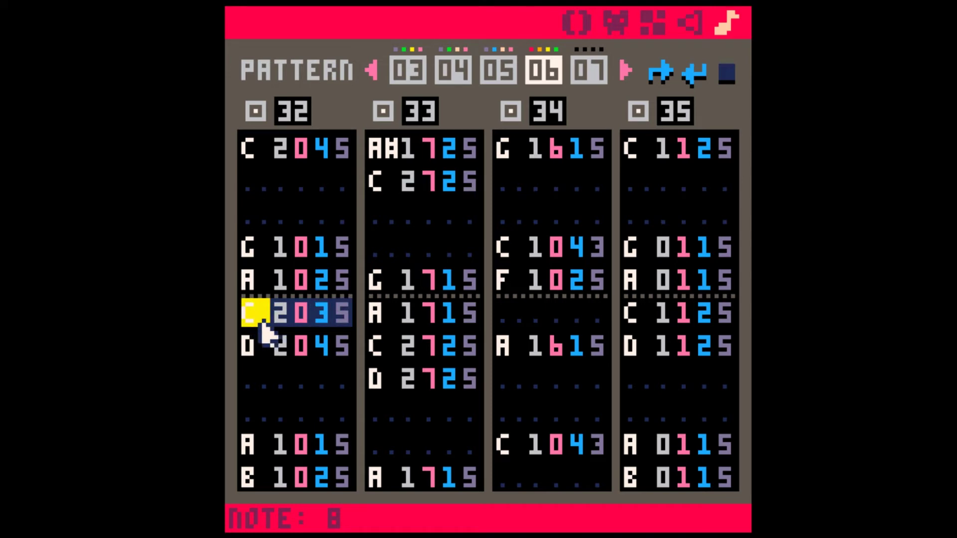
drag(505, 284, 603, 289)
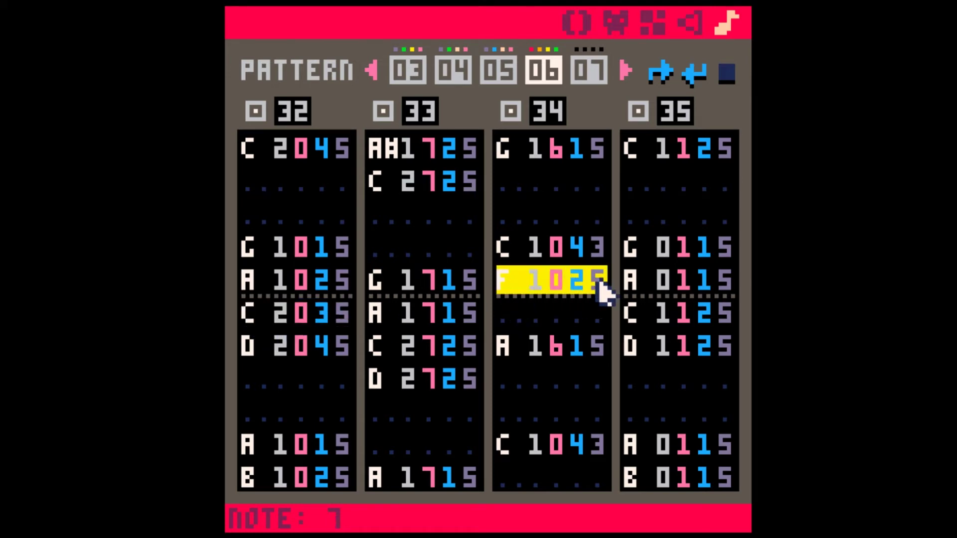
key(ctrl+c)
scroll(532, 320, up, 1)
scroll(528, 322, down, 1)
click(519, 316)
key(ctrl+v)
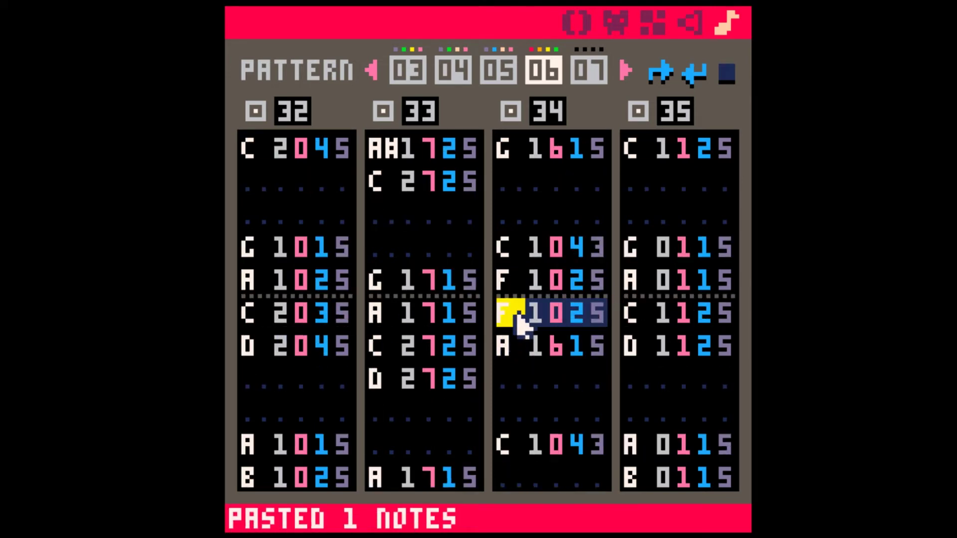
drag(518, 314, 597, 310)
key(b)
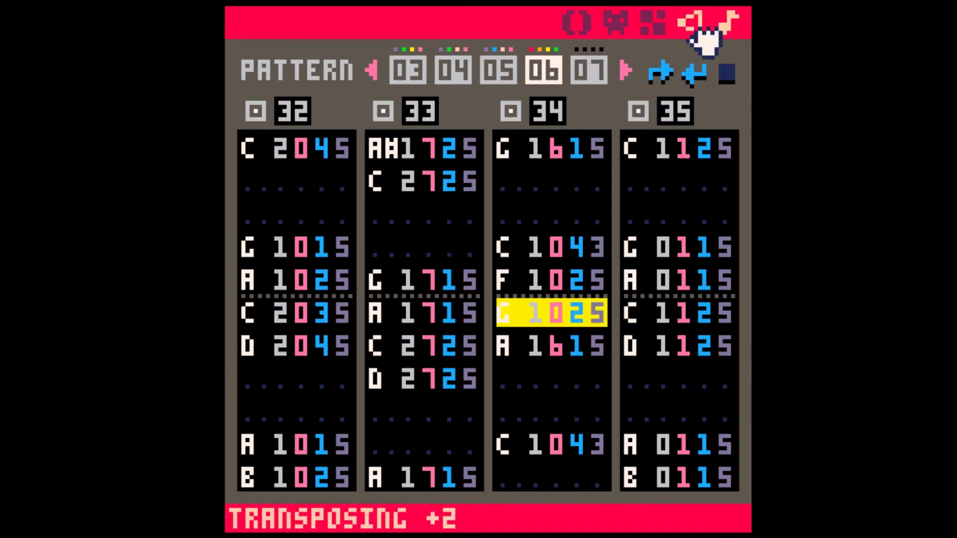
Step: Examine the melody notes around rows 12 to 16 of SFX 32 next to the empty rows below the kick in SFX 34
click(693, 26)
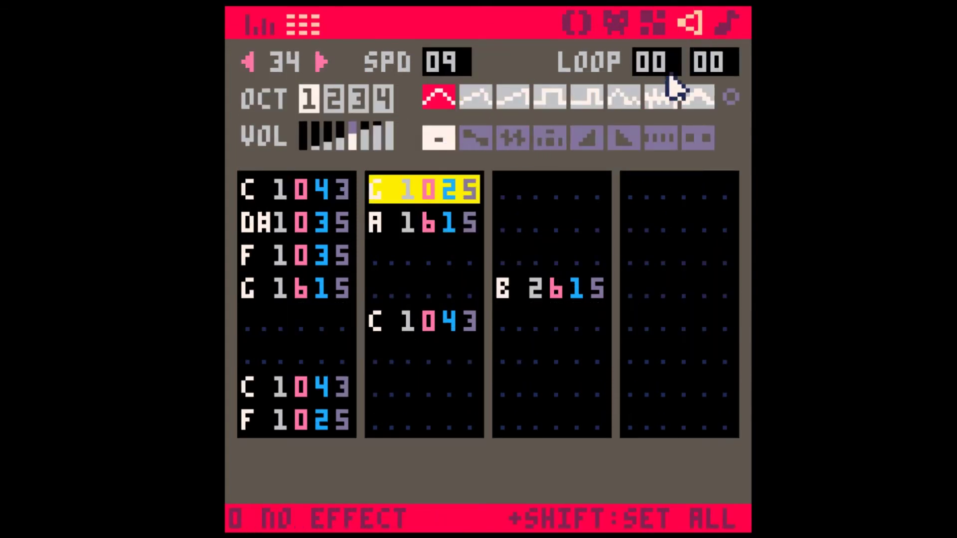
click(726, 22)
scroll(545, 317, down, 7)
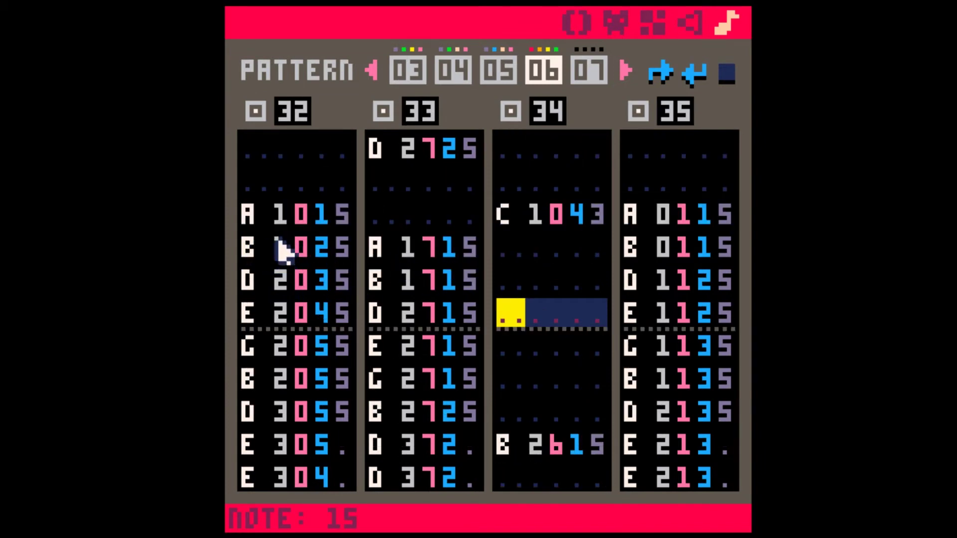
click(251, 249)
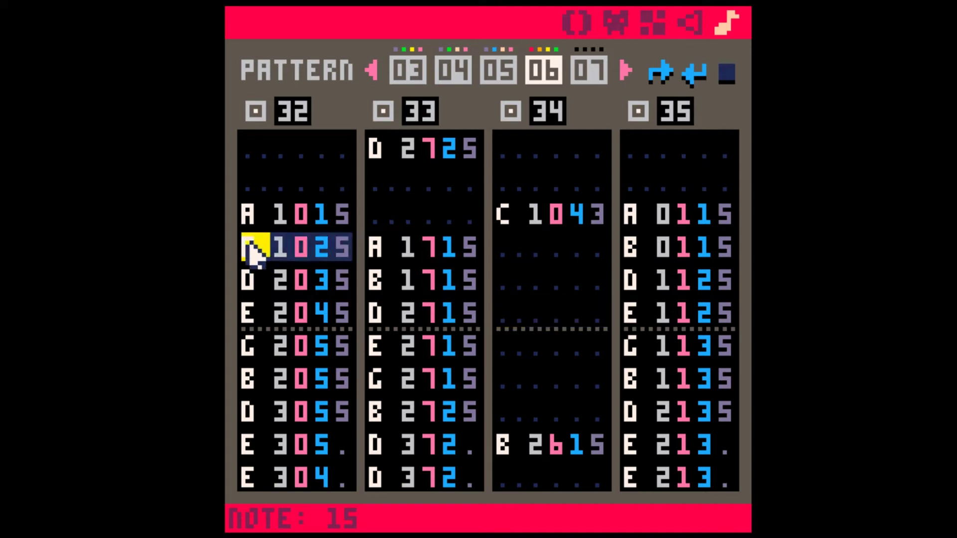
scroll(250, 249, up, 2)
scroll(269, 289, down, 3)
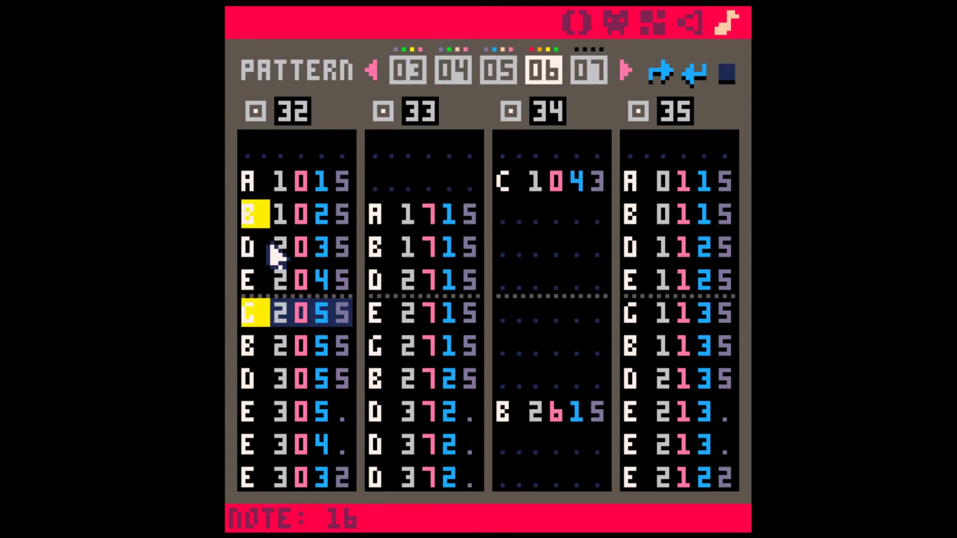
Step: Copy the six melody notes at rows 12 to 17 of SFX 32 and go to row 14 of SFX 34
drag(251, 183, 341, 349)
scroll(462, 293, up, 4)
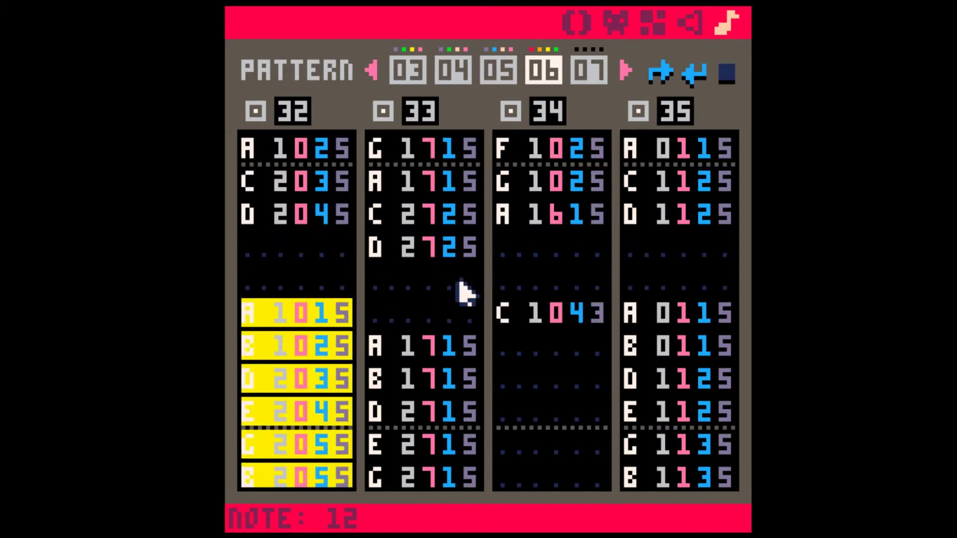
key(ctrl+c)
scroll(397, 327, down, 5)
scroll(514, 209, up, 7)
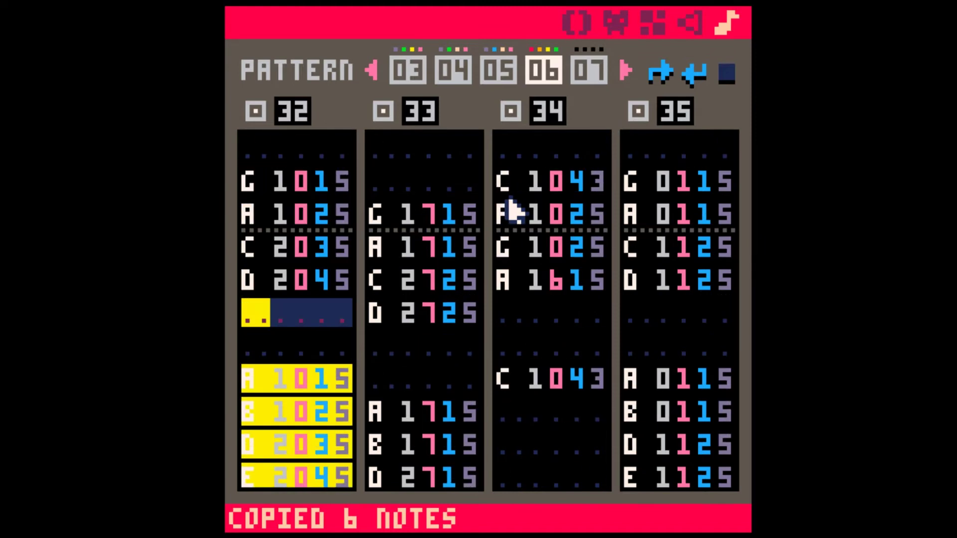
scroll(513, 208, down, 3)
click(509, 313)
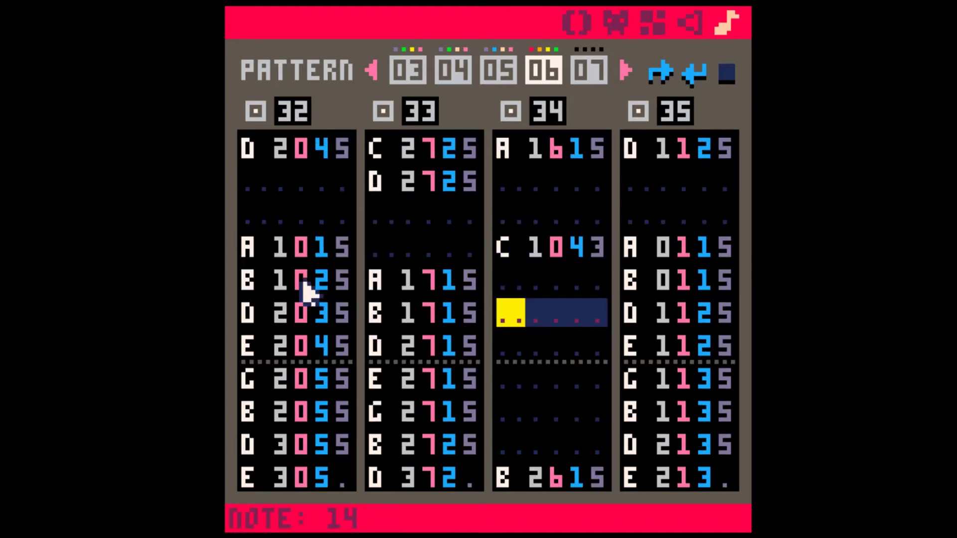
Step: Copy the four melody notes at rows 12 to 15 of SFX 32 into rows 14 to 17 of SFX 34
drag(249, 248, 352, 349)
scroll(474, 321, up, 2)
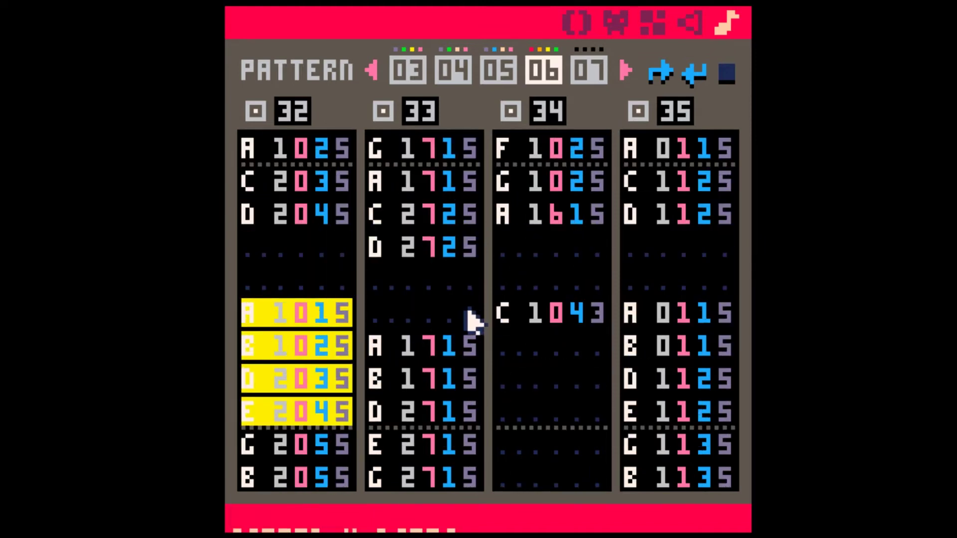
key(ctrl+c)
click(507, 384)
scroll(506, 394, down, 2)
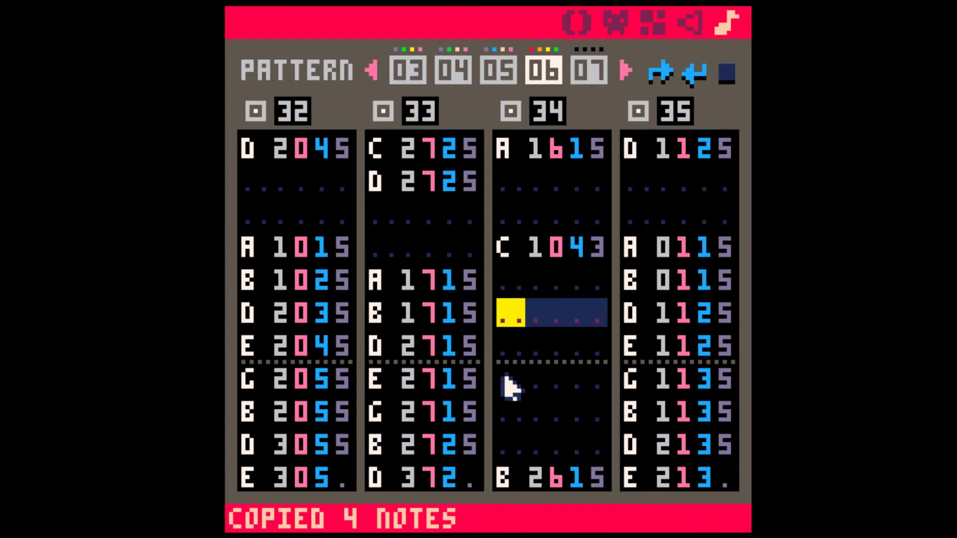
key(ctrl+v)
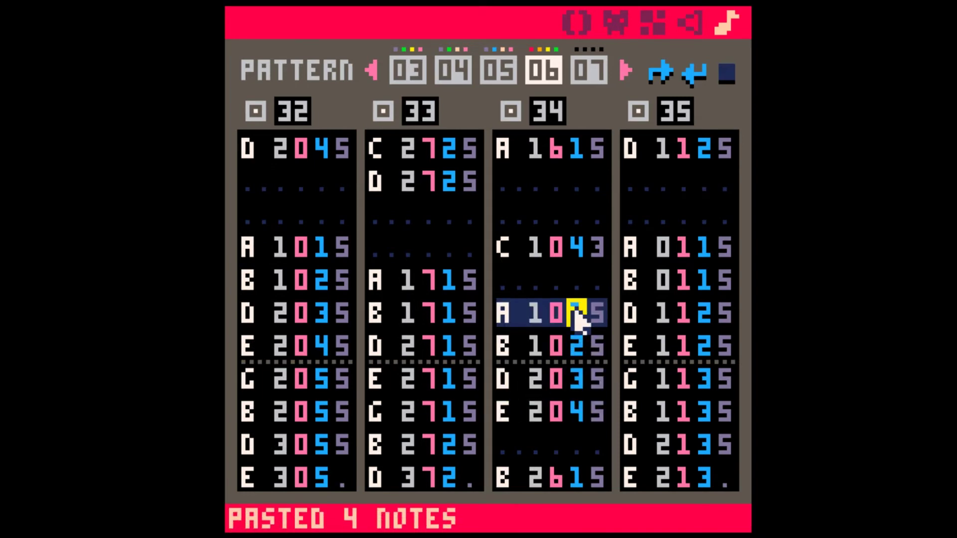
Step: Set the volume of the pasted A, B, D and E notes at rows 14 to 17 of SFX 34 to 2
scroll(578, 319, down, 3)
scroll(578, 319, up, 4)
scroll(578, 319, down, 2)
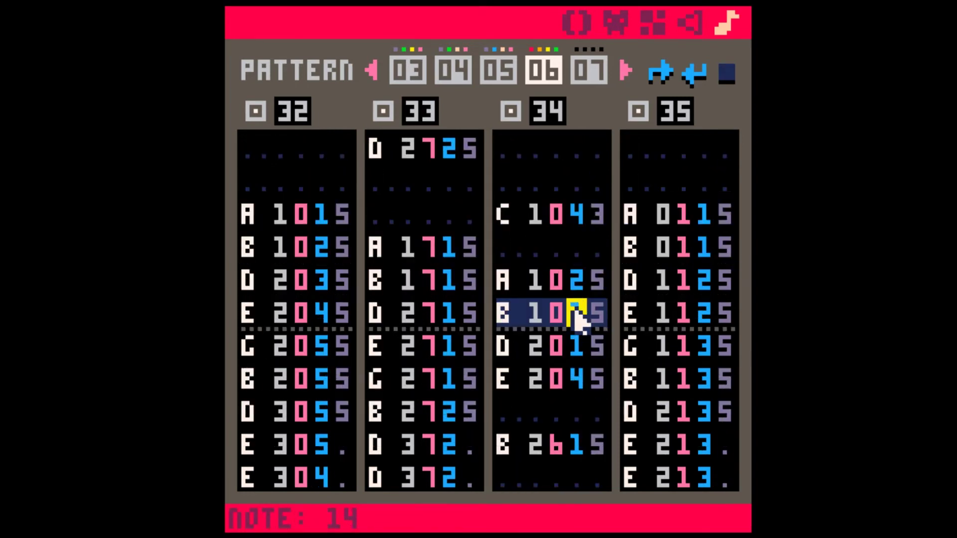
scroll(579, 319, down, 3)
scroll(578, 319, up, 4)
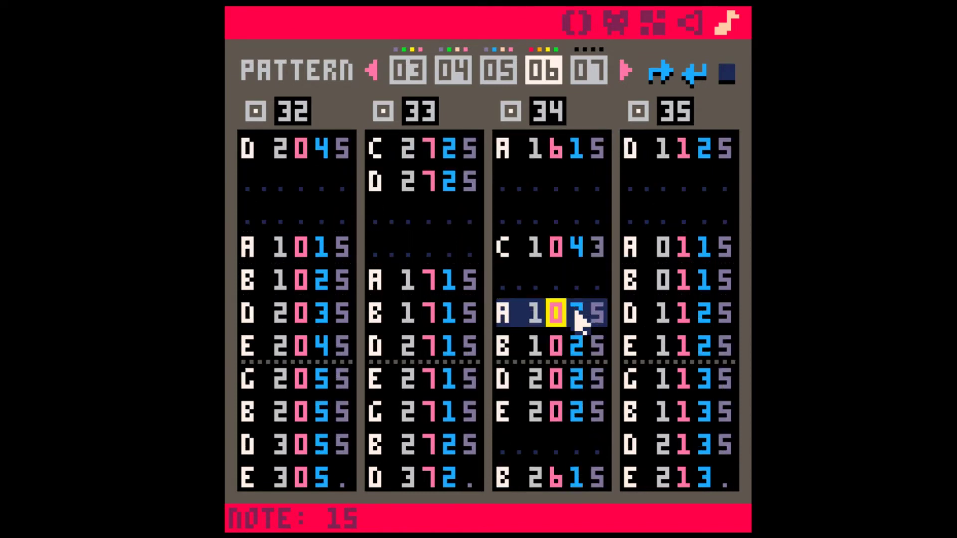
Step: Enter a G note in octave 1 at row 13 of SFX 34 with volume 2 and effect 5, and play the pattern
key(Left)
scroll(581, 321, up, 1)
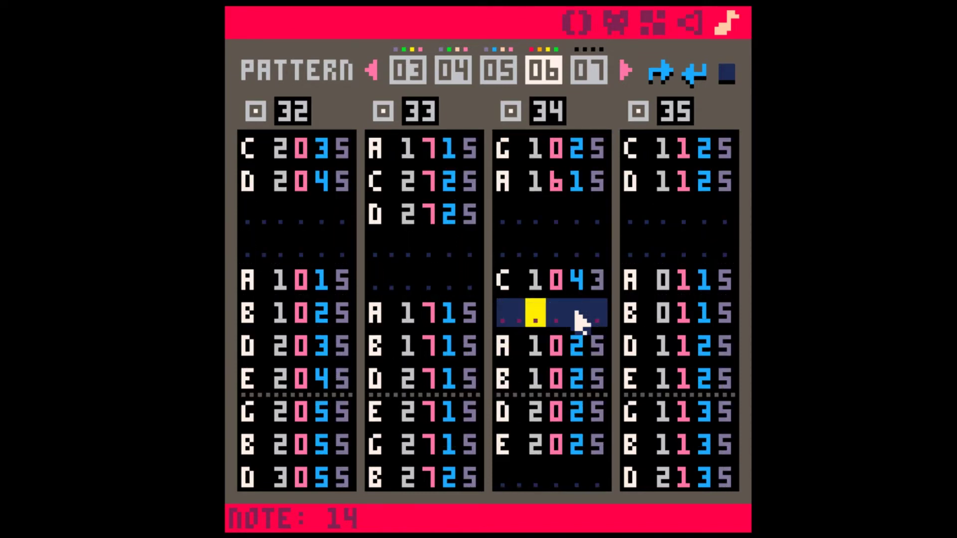
key(Left)
key(b)
key(Right)
key(Right)
key(Right)
key(Up)
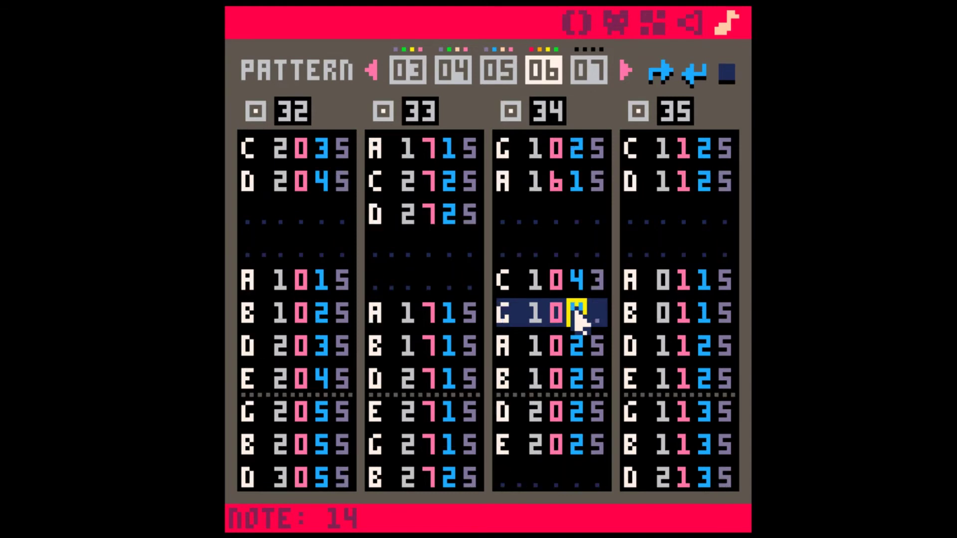
key(2)
key(Up)
key(Right)
key(5)
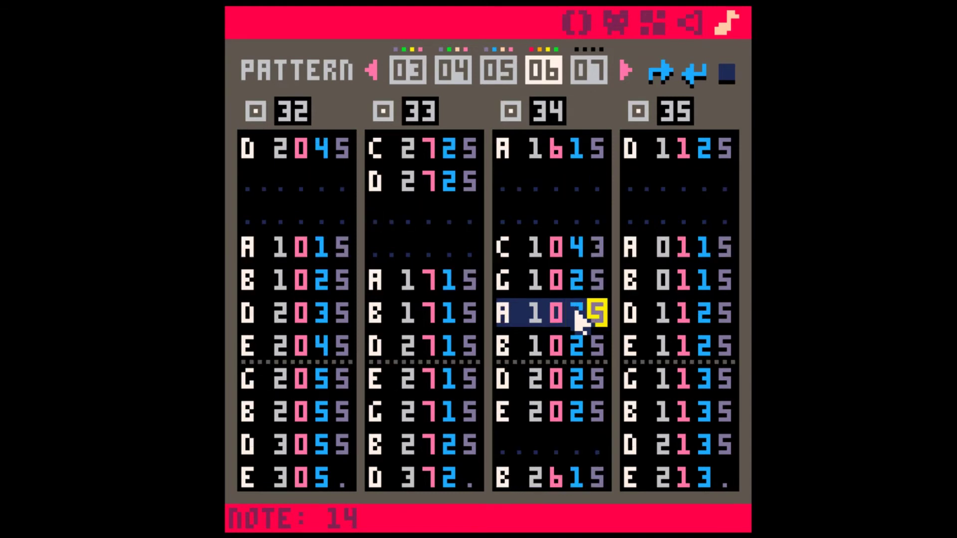
key(space)
key(space)
Step: Enter an A note in octave 2 at row 18 of SFX 34 with volume 2 and effect 5
key(Left)
key(Left)
key(Down)
key(Left)
key(Down)
key(Down)
key(Down)
key(Left)
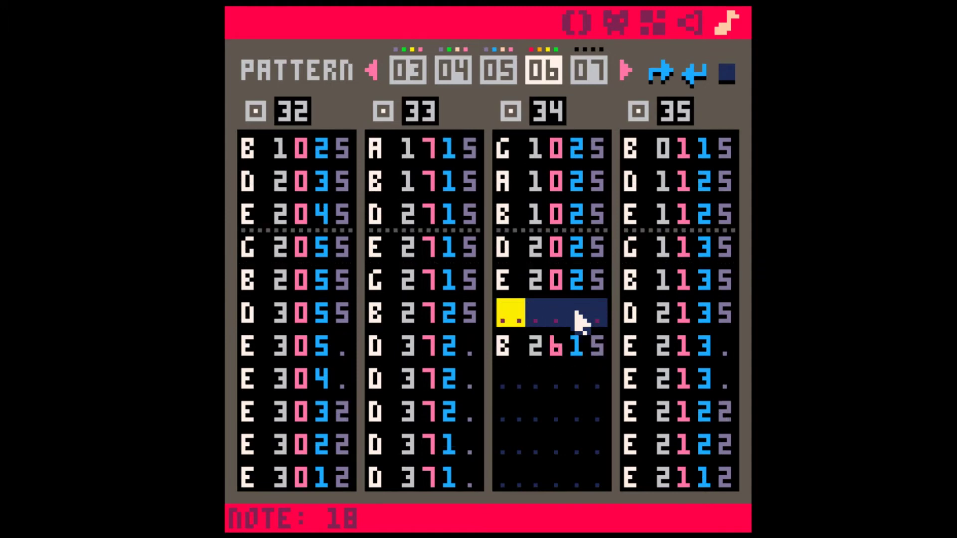
key(n)
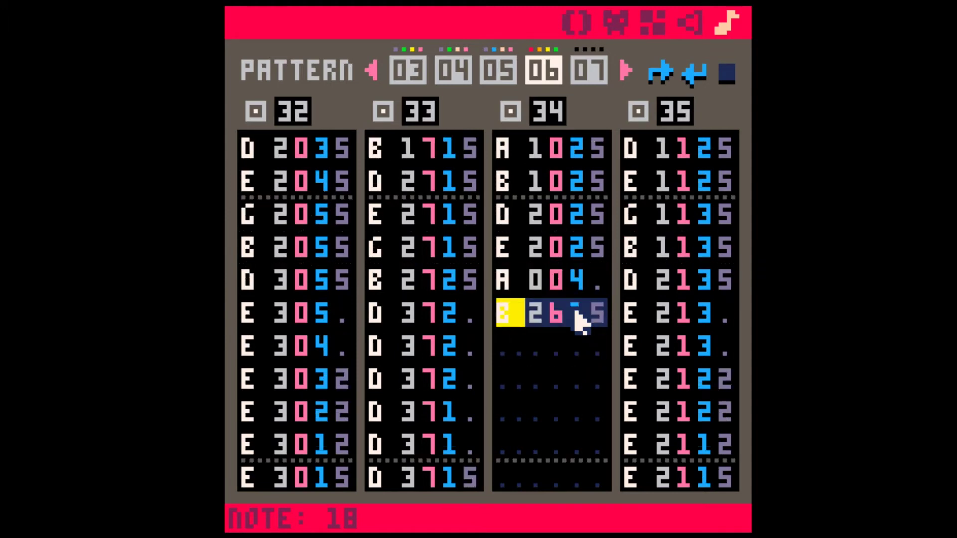
key(Up)
key(Right)
key(2)
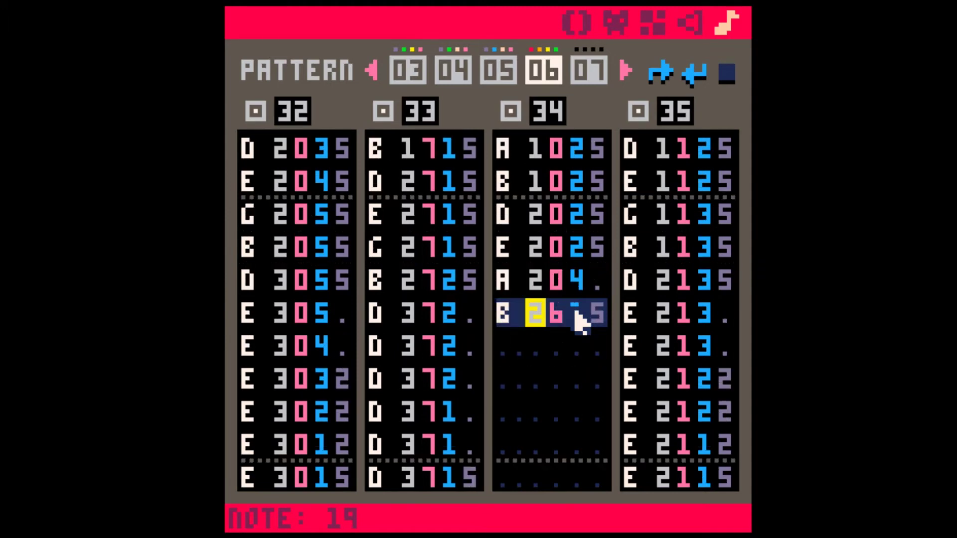
key(Up)
key(Right)
key(Right)
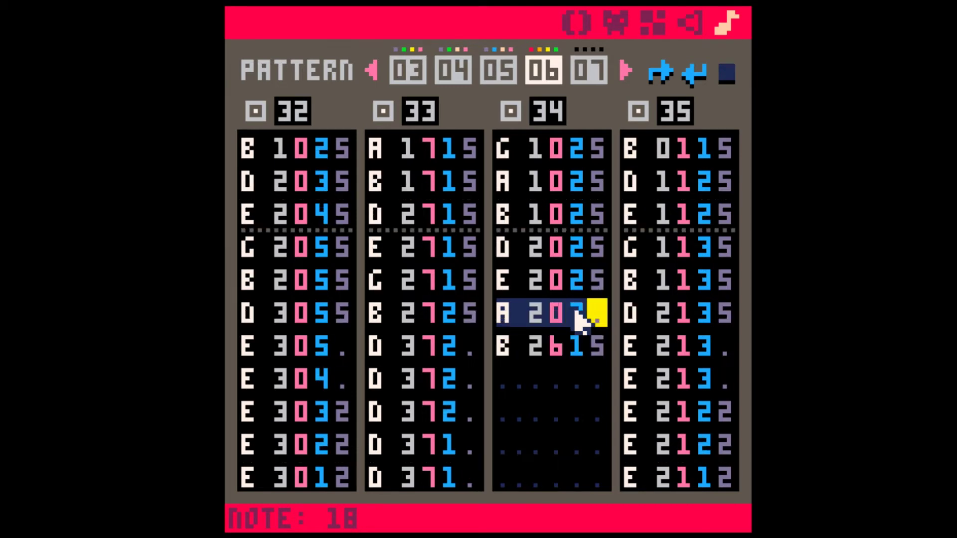
key(5)
Step: Fill rows 20 to 24 of SFX 34, below the noise hit, with B notes in octave 2
key(Down)
key(Left)
key(Left)
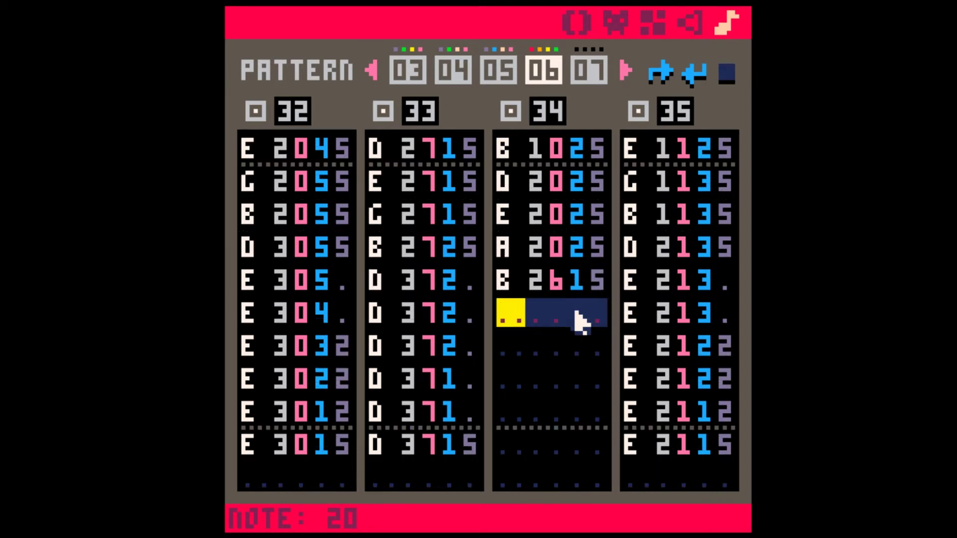
key(m)
key(m)
key(Up)
key(Up)
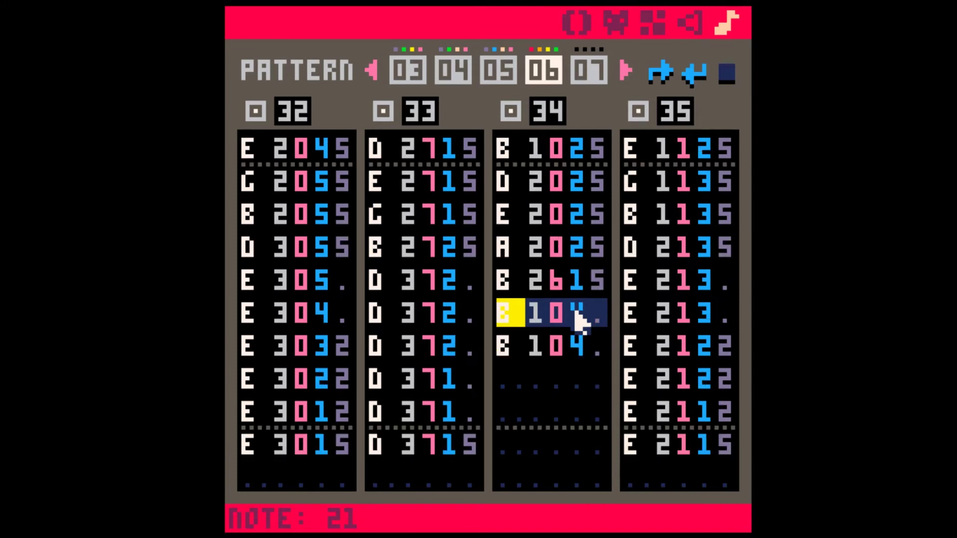
key(Right)
key(m)
key(m)
key(m)
key(Up)
key(Up)
key(Up)
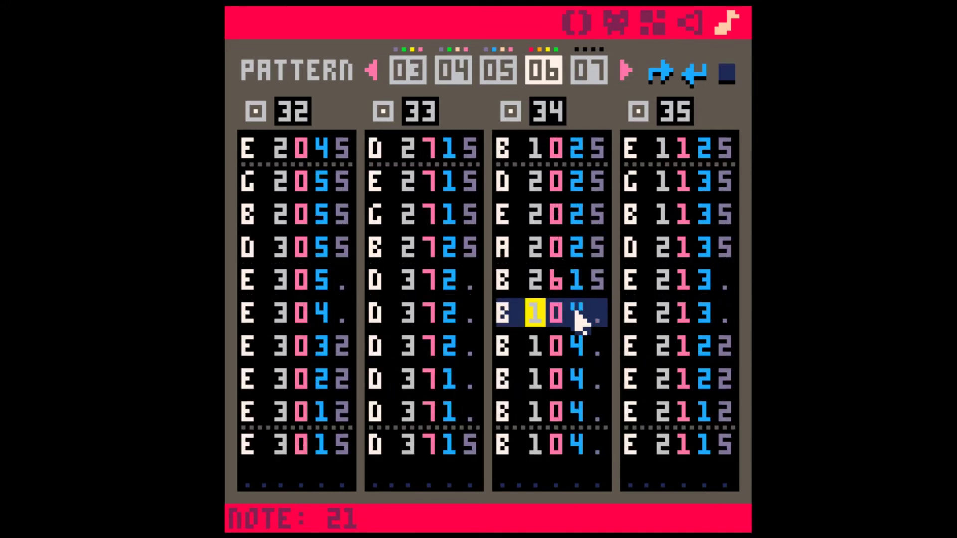
key(2)
key(2)
key(2)
key(2)
key(2)
Step: Fade the B notes at rows 20 to 24 of SFX 34 with volumes 2, 2, 1, 1, 1 and give the last one effect 5
key(Right)
key(Up)
key(Up)
key(Up)
key(Up)
key(Up)
key(Right)
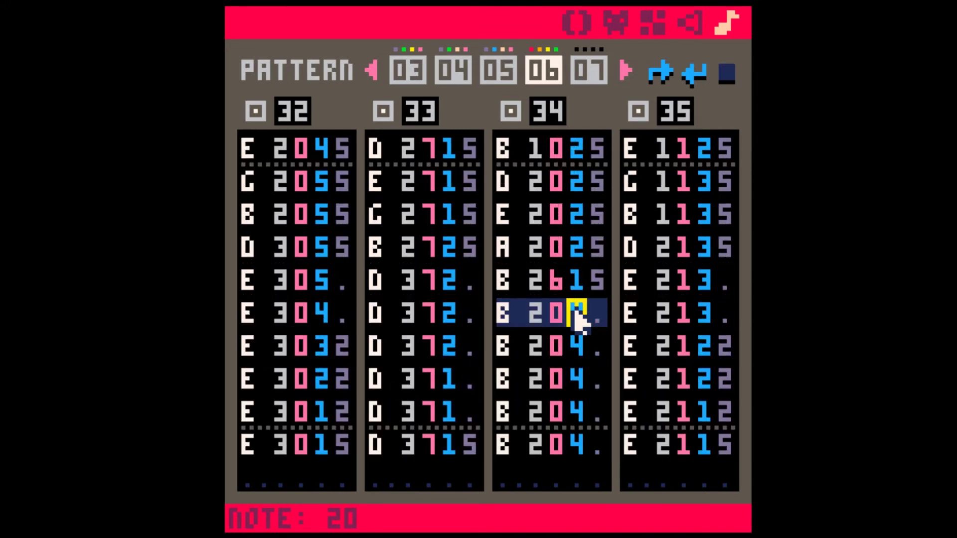
key(2)
key(2)
key(1)
key(1)
key(space)
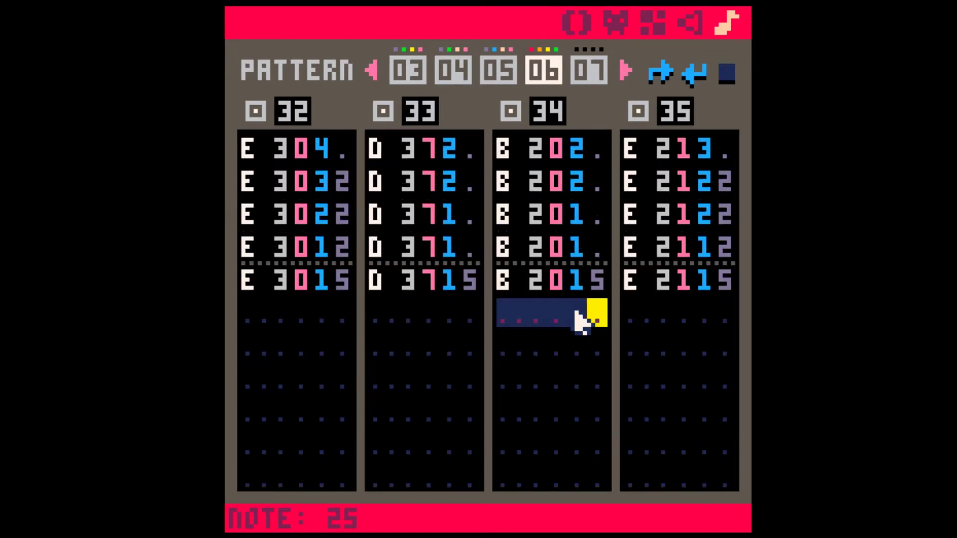
Step: Save the cart and play pattern 06 from its first row
key(Home)
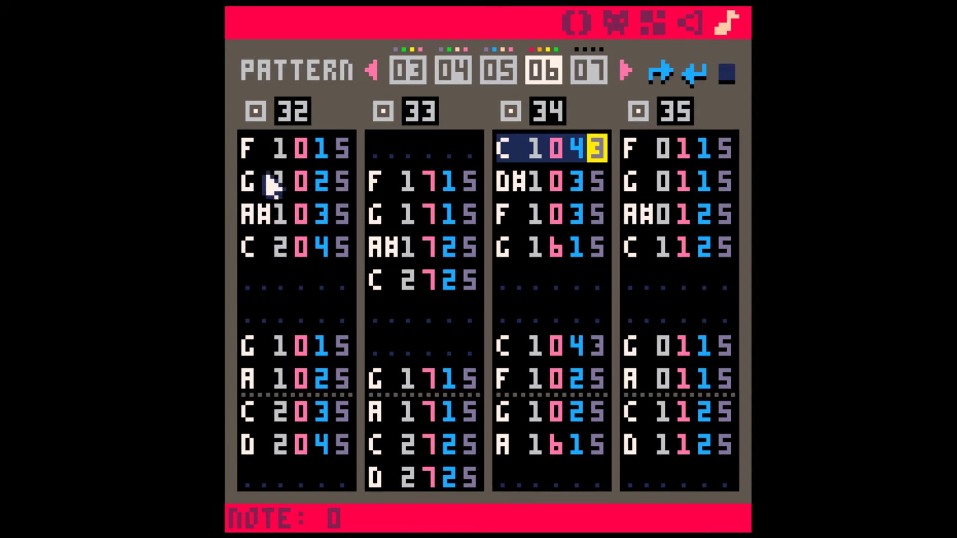
click(250, 150)
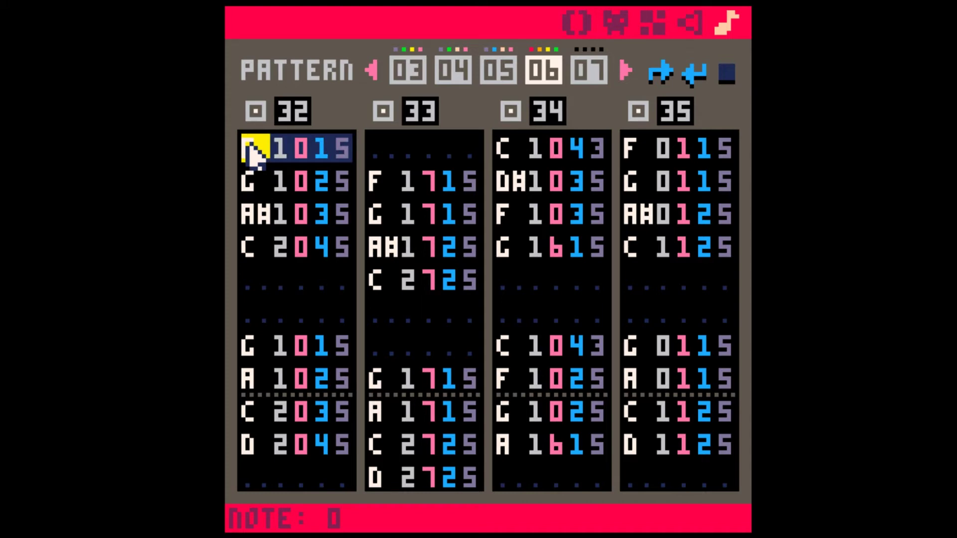
key(ctrl+s)
key(space)
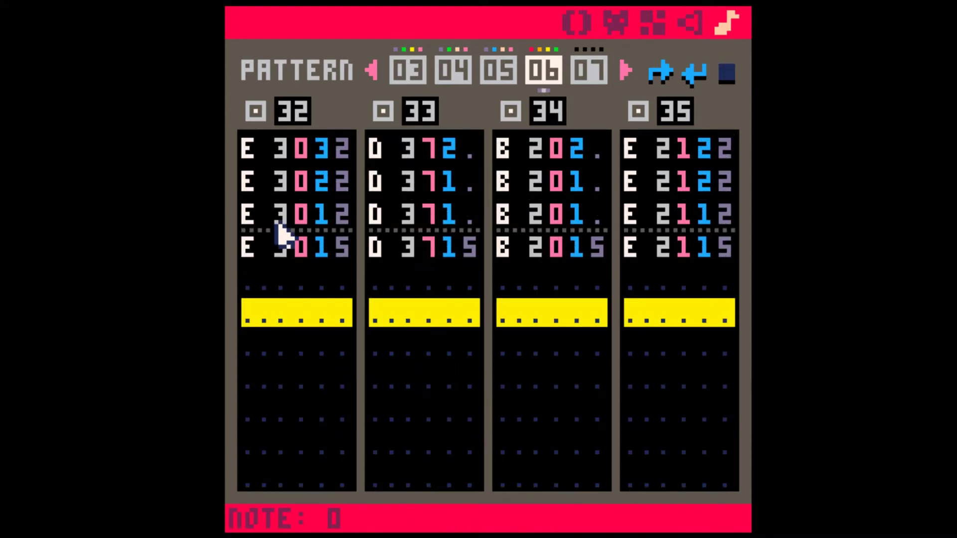
Step: Turn on the stop flag for pattern 06 and review its notes in SFX 32 to 35
click(473, 245)
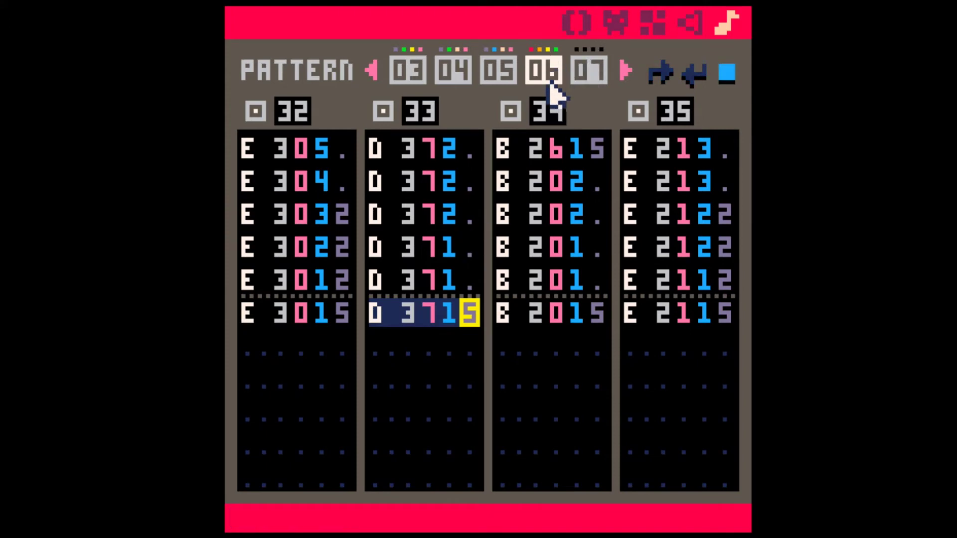
scroll(413, 216, up, 13)
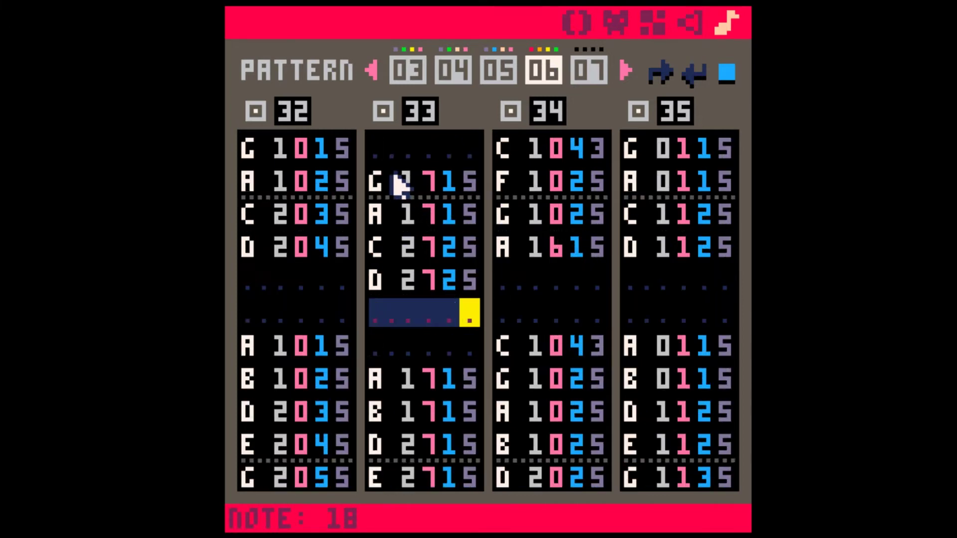
scroll(399, 185, up, 18)
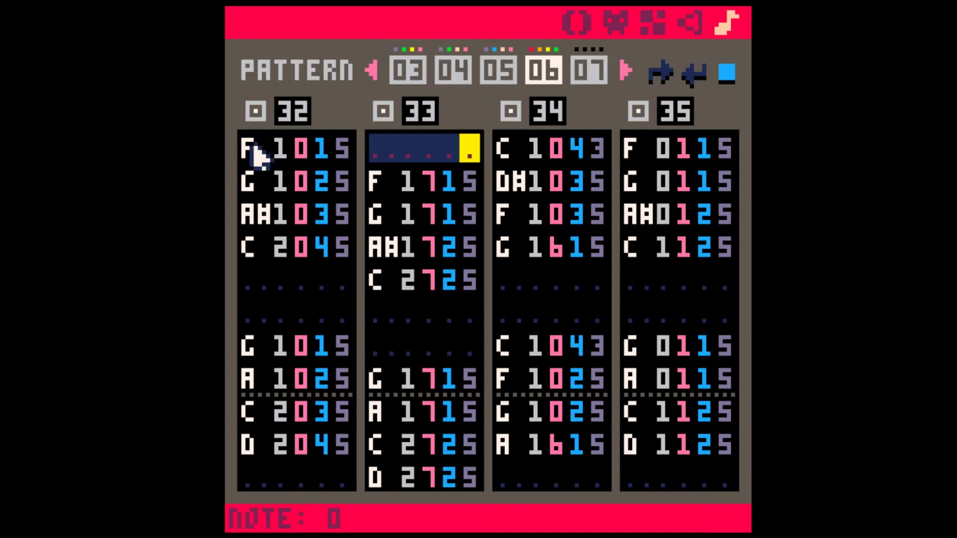
scroll(278, 273, down, 15)
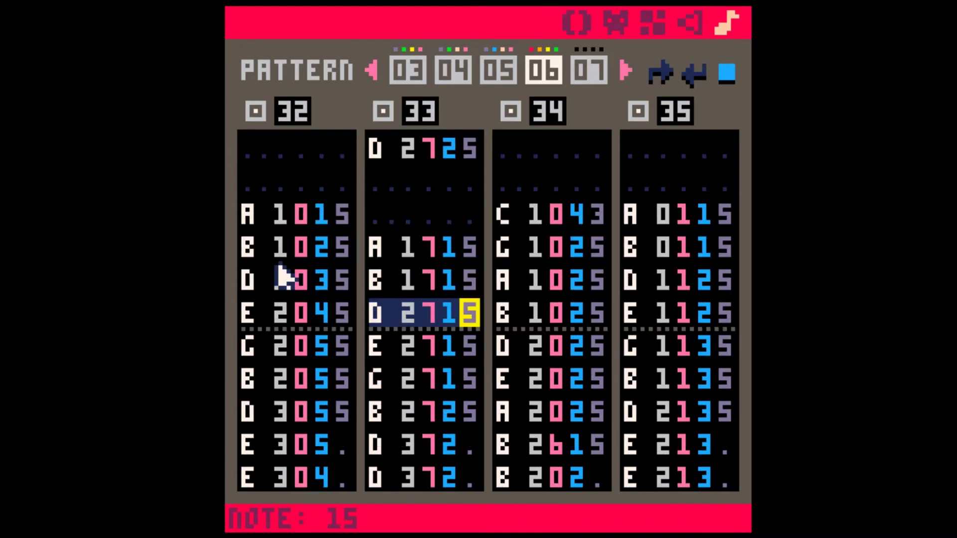
scroll(278, 274, up, 14)
scroll(284, 276, up, 1)
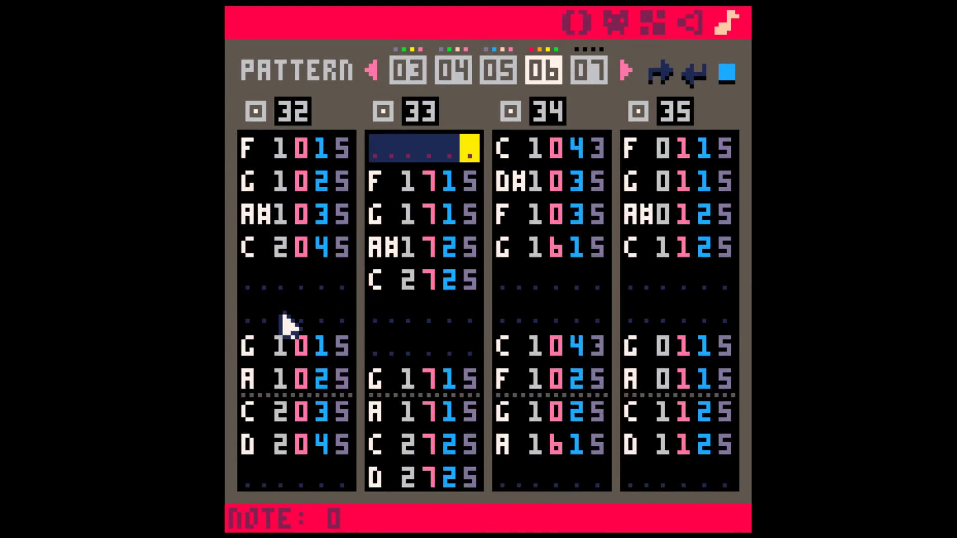
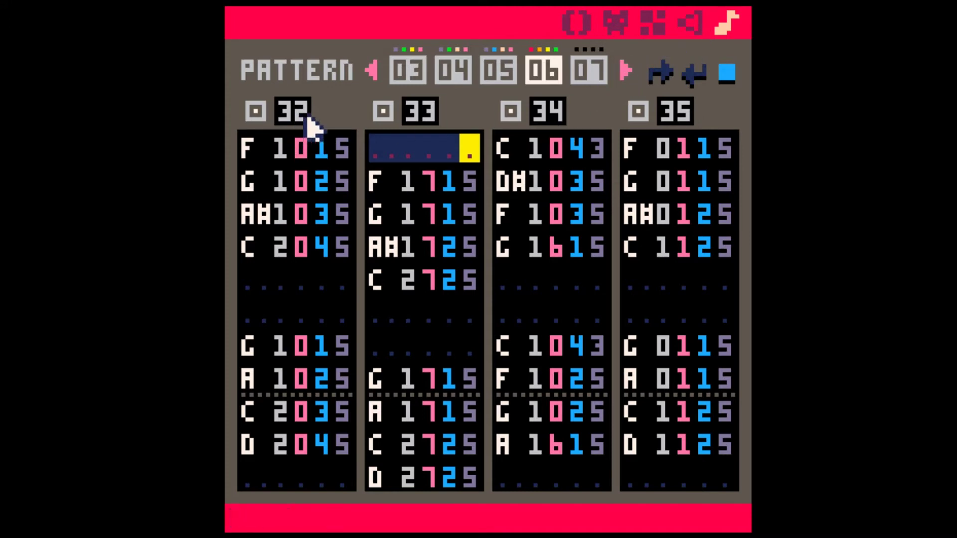
Step: Enable the first channel of pattern 07 and assign the empty SFX 36 to it
click(598, 72)
click(255, 112)
scroll(290, 119, up, 20)
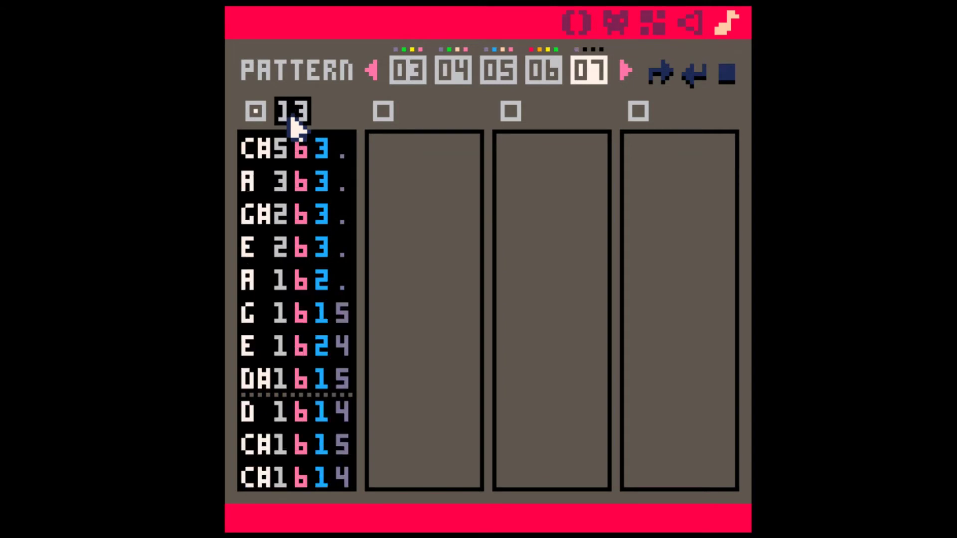
scroll(295, 127, up, 4)
scroll(294, 127, down, 1)
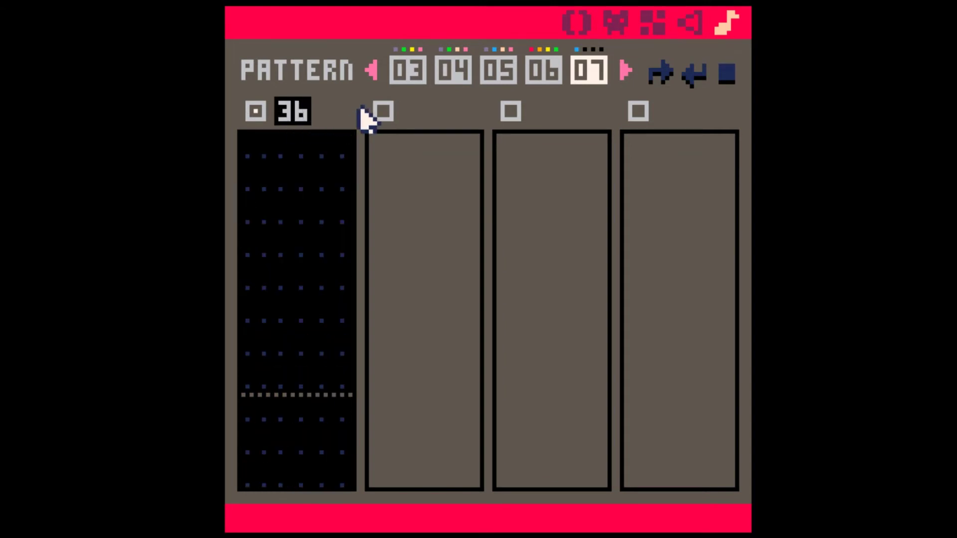
Step: Enable the second and third channels of pattern 07 and assign the empty SFX 37 and 38 to them
click(383, 112)
scroll(419, 120, up, 20)
scroll(413, 128, up, 8)
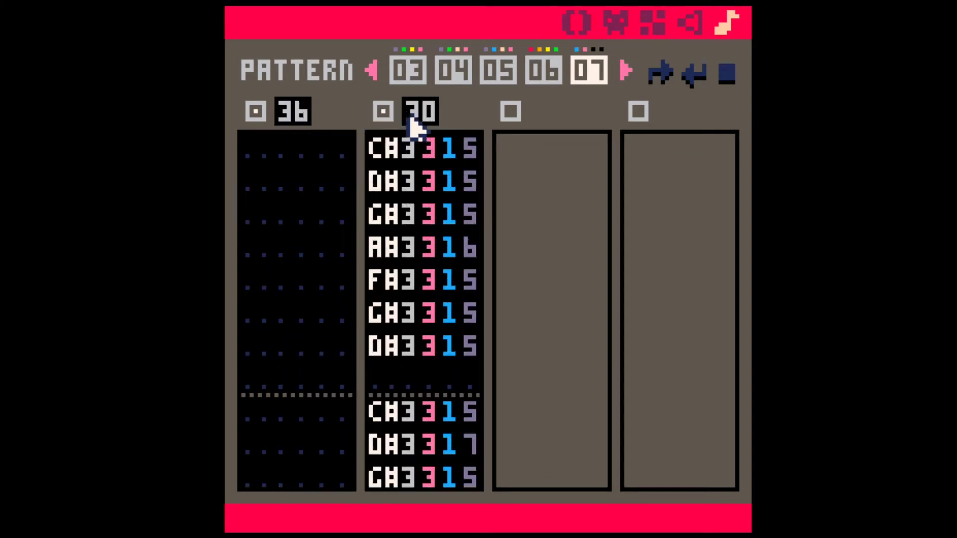
scroll(414, 127, up, 8)
scroll(413, 124, down, 1)
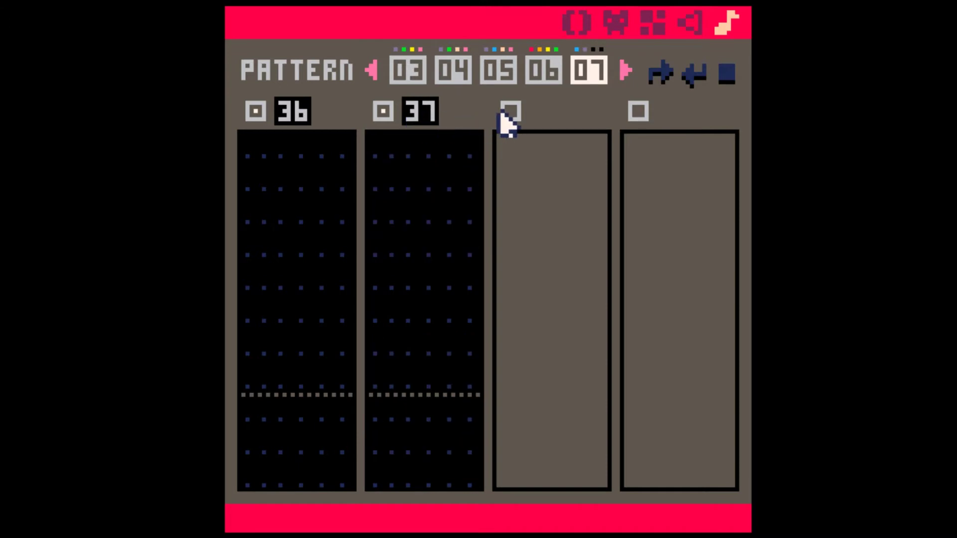
click(510, 112)
scroll(541, 124, up, 20)
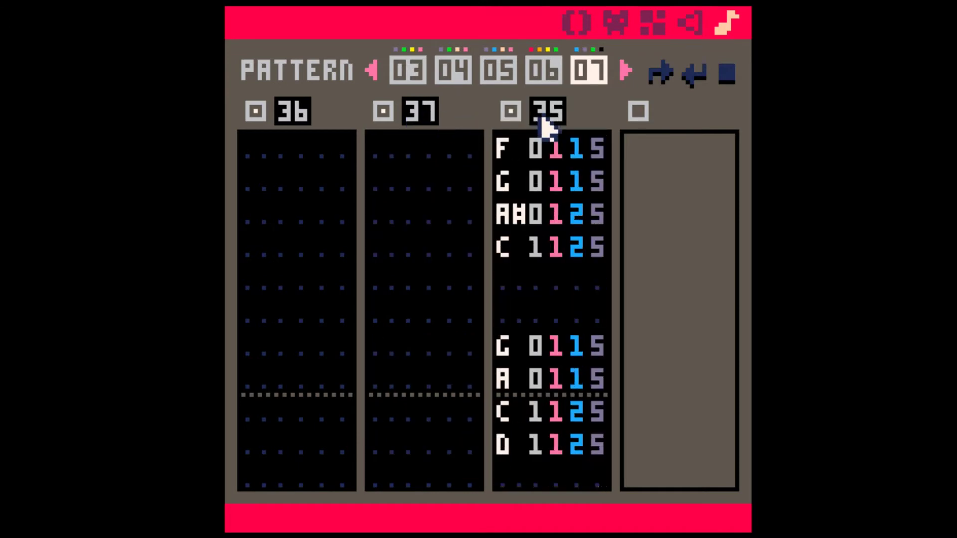
scroll(542, 122, up, 4)
scroll(543, 122, down, 4)
scroll(543, 123, up, 3)
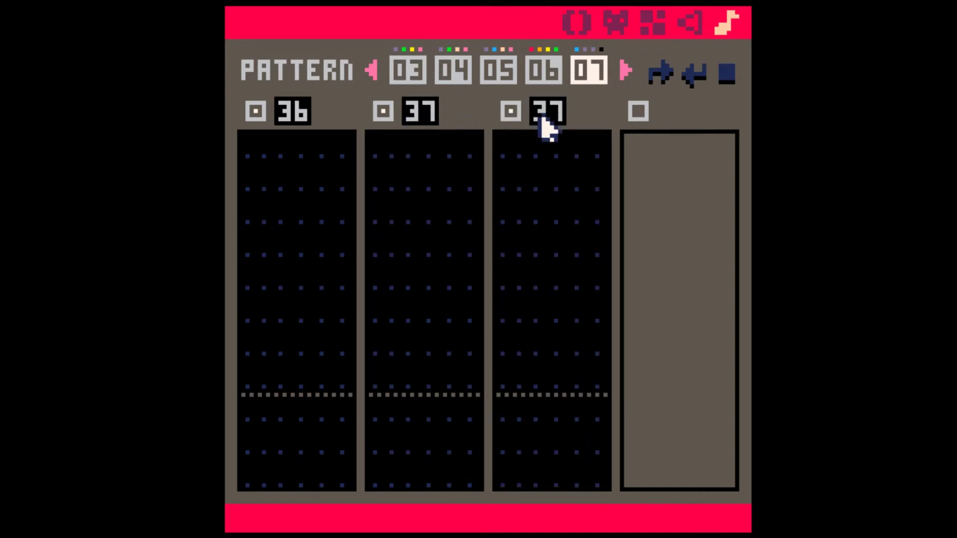
Step: Enable the fourth channel of pattern 07 and assign the next unused SFX to it
click(638, 112)
scroll(668, 124, up, 20)
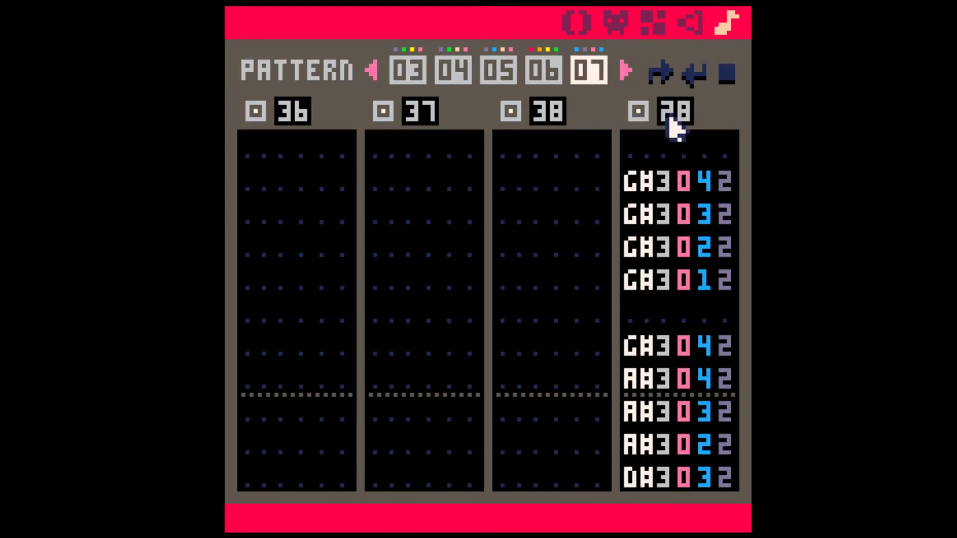
scroll(671, 127, down, 6)
scroll(671, 128, up, 15)
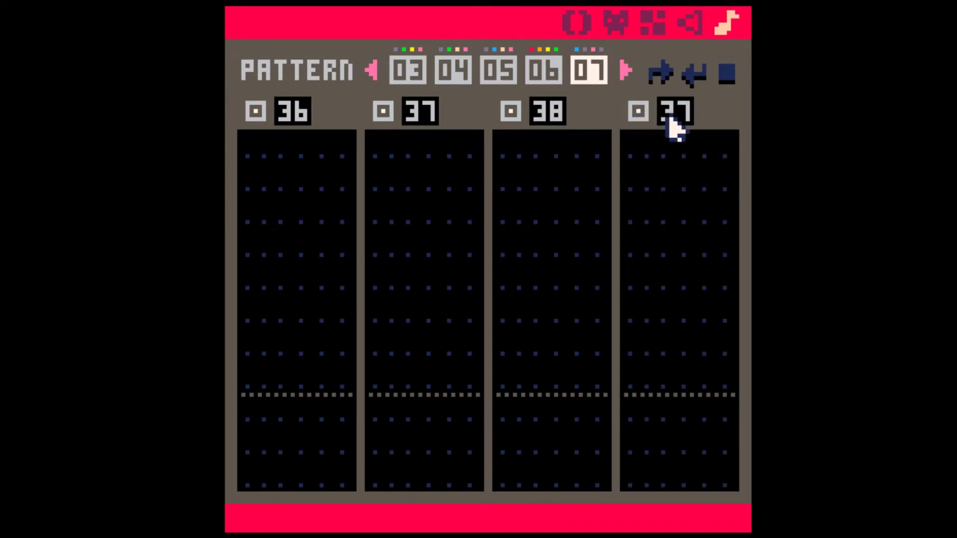
Step: Open the empty SFX 36 in the SFX editor's pitch view
click(690, 23)
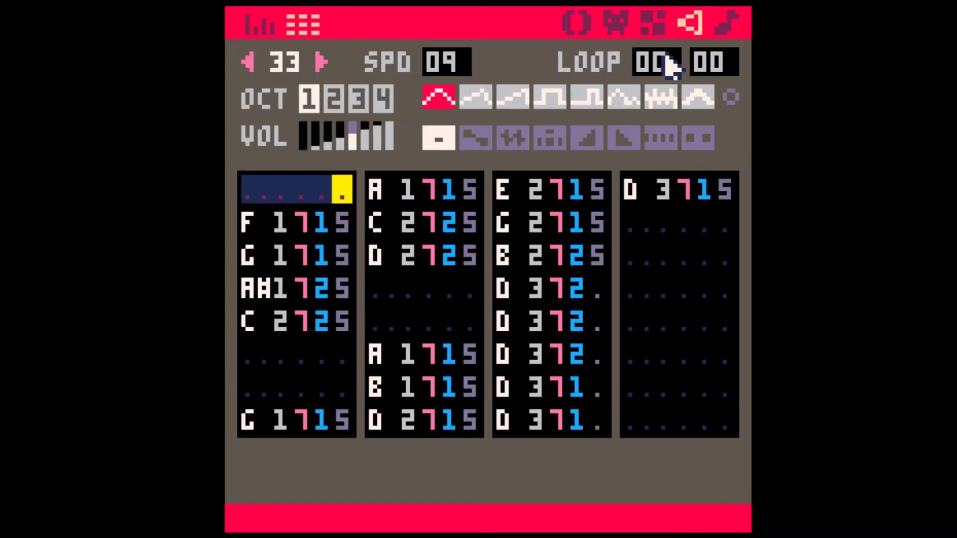
key(Tab)
click(322, 63)
click(321, 62)
click(322, 63)
click(321, 63)
click(322, 63)
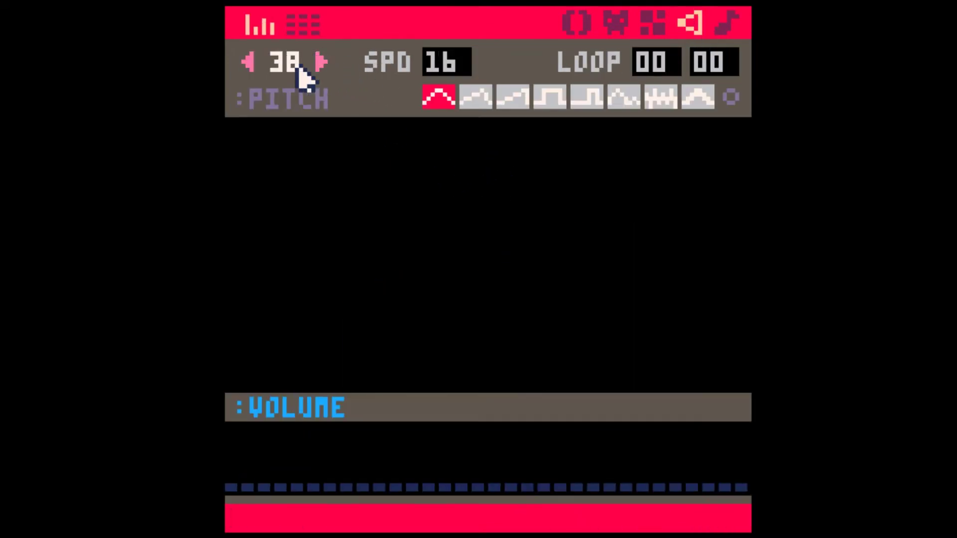
click(249, 64)
click(250, 65)
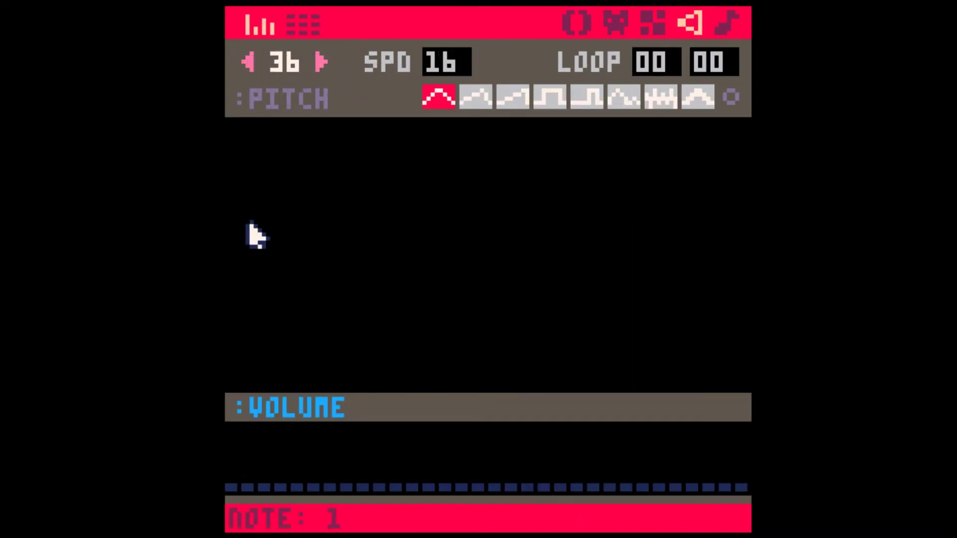
Step: Draw a descending four-note run G3, F3, D#3, C3 in rows 0 to 3 of SFX 36
drag(249, 214, 308, 243)
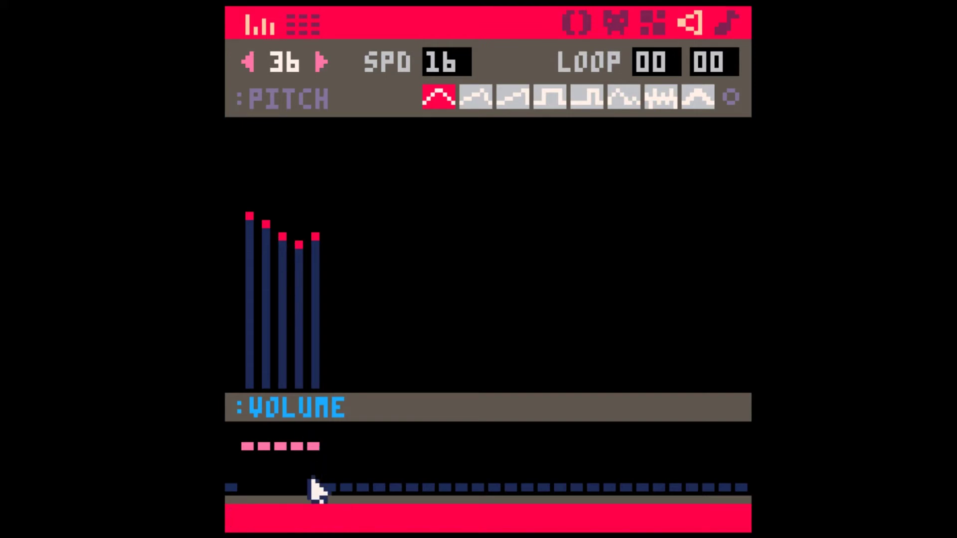
click(312, 484)
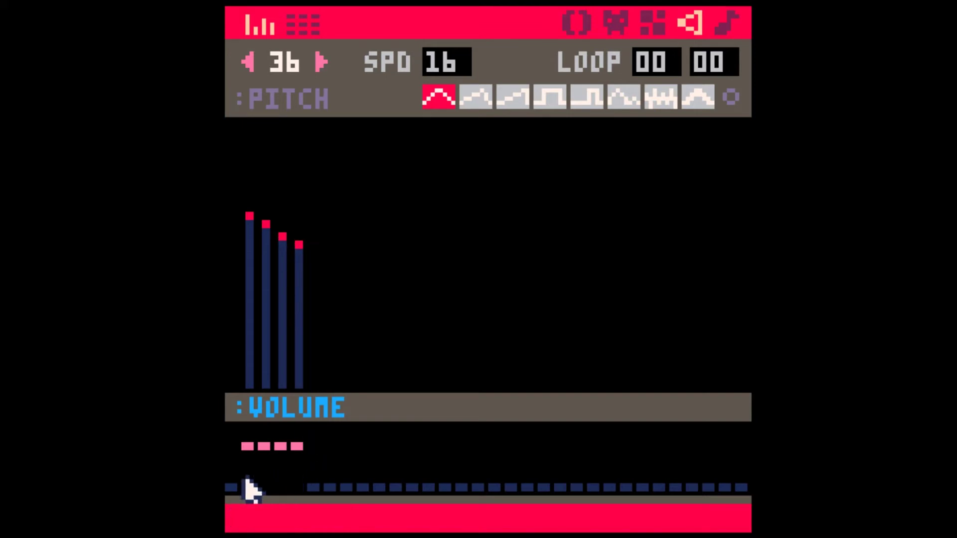
click(229, 200)
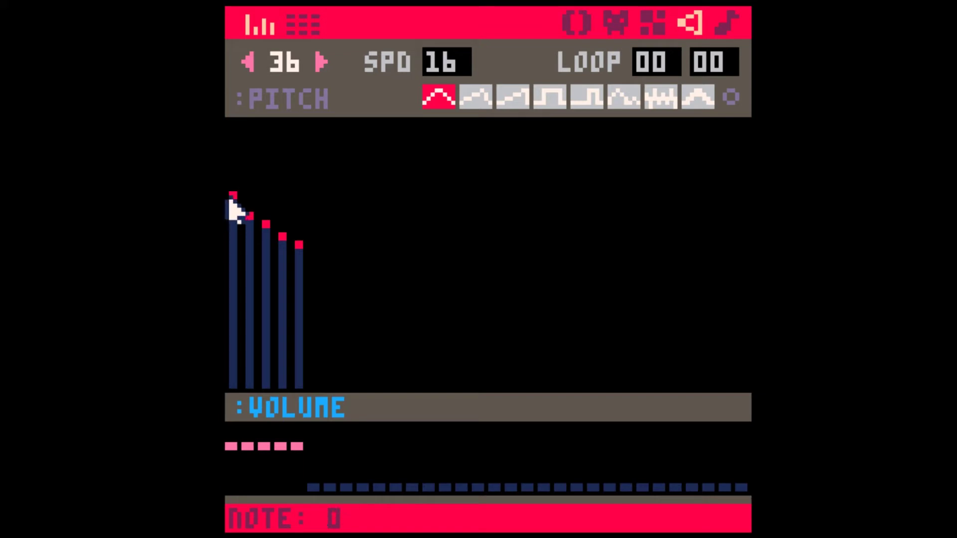
click(298, 487)
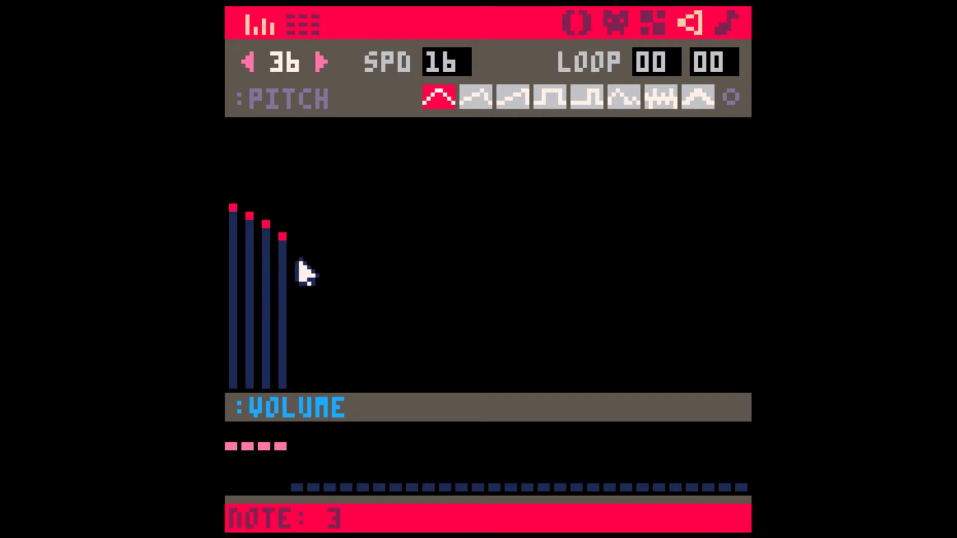
Step: Copy the four-note run in SFX 36 and paste it at rows 6 and 12 in the note tracker
key(Tab)
drag(257, 194, 346, 286)
key(ctrl+c)
click(264, 386)
key(ctrl+v)
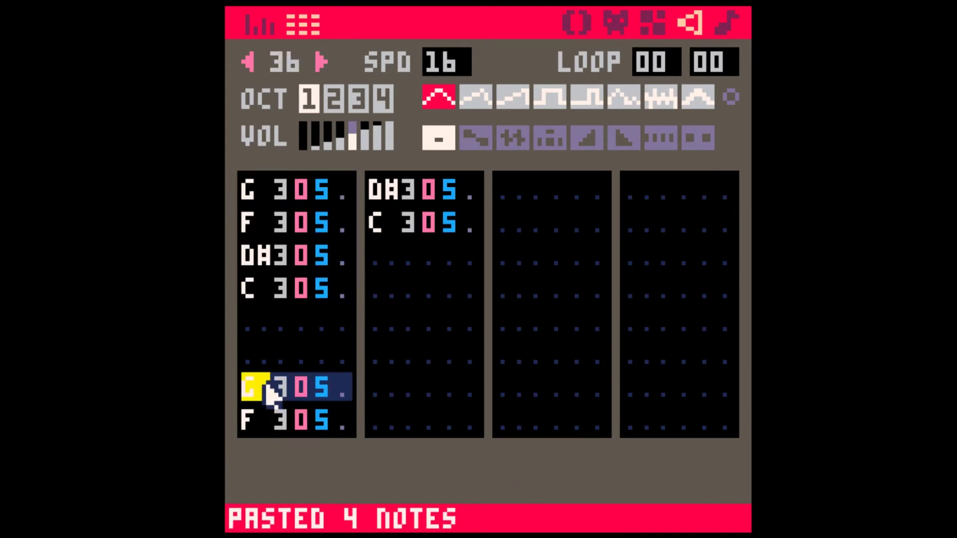
click(381, 324)
key(ctrl+v)
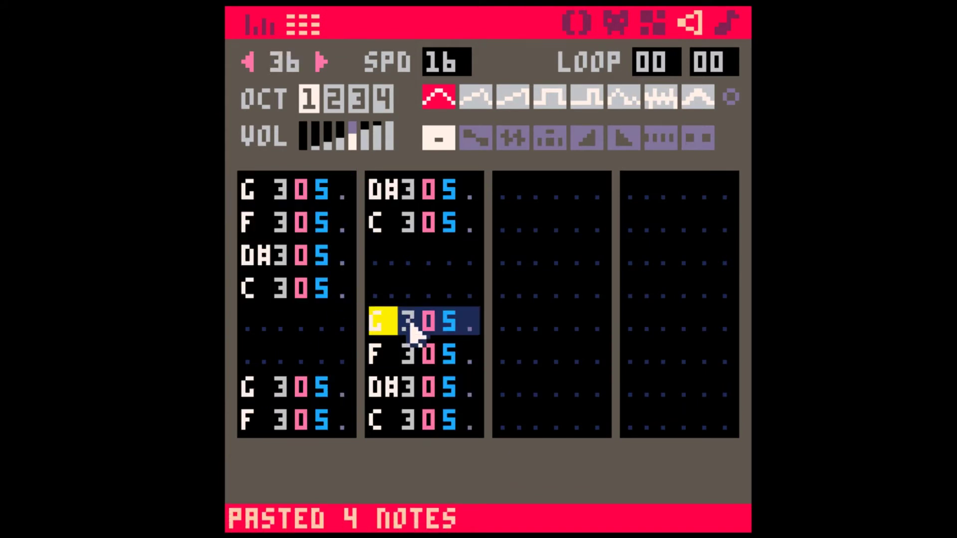
Step: Extend the third run downward by drawing A#2, G2, F2, D#2 and C2 in rows 16 to 20
key(Tab)
drag(489, 245, 564, 293)
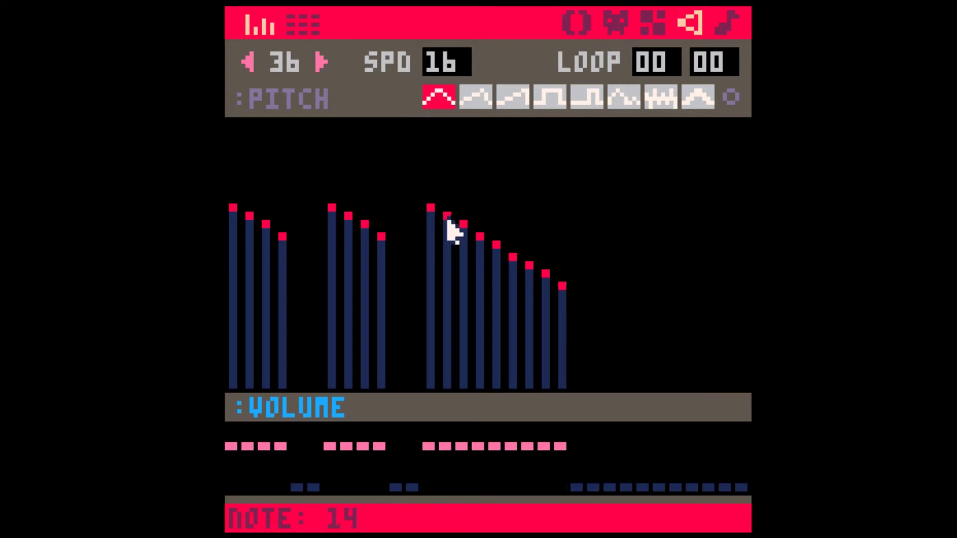
key(Tab)
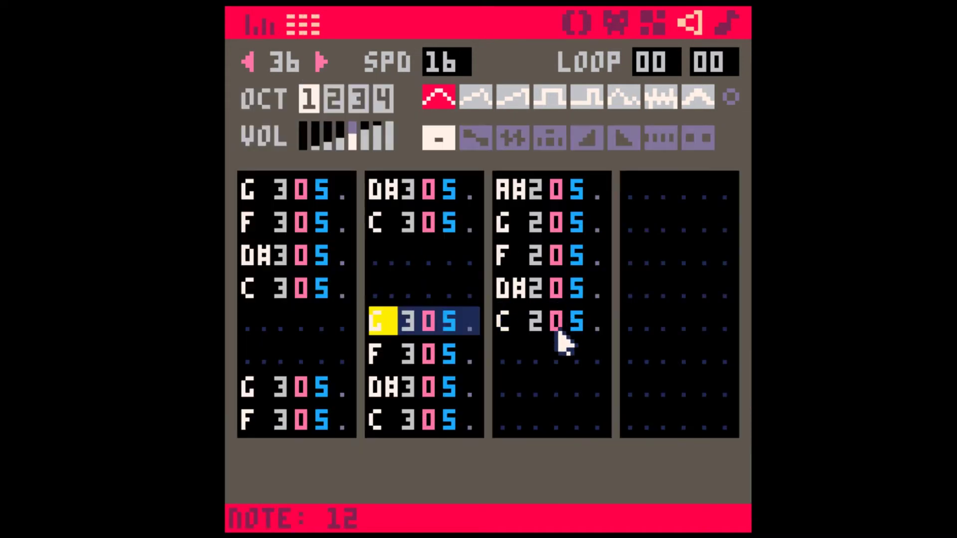
Step: Review the notes of SFX 32 for comparison and return to SFX 36
click(247, 61)
click(246, 61)
click(247, 61)
click(246, 61)
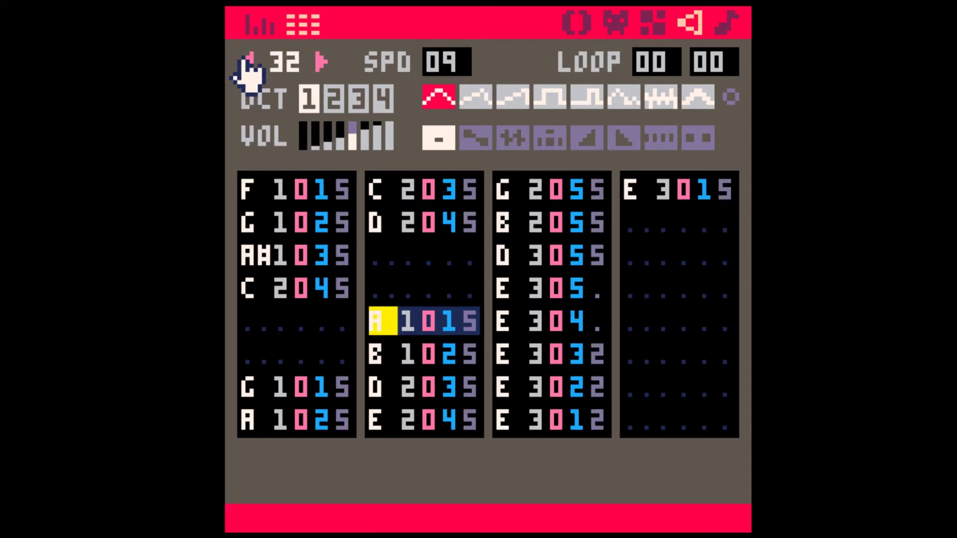
click(322, 61)
click(321, 61)
click(322, 61)
click(322, 61)
Step: Copy the C2 note at row 20 of SFX 36 into rows 21 to 24
click(508, 326)
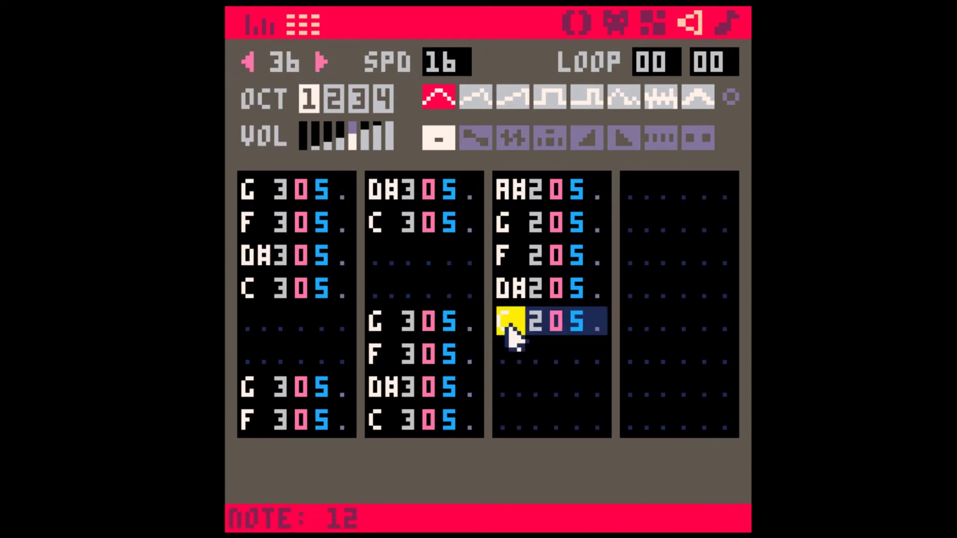
drag(509, 326, 610, 325)
key(ctrl+c)
click(503, 347)
key(ctrl+v)
key(Down)
key(ctrl+v)
key(Down)
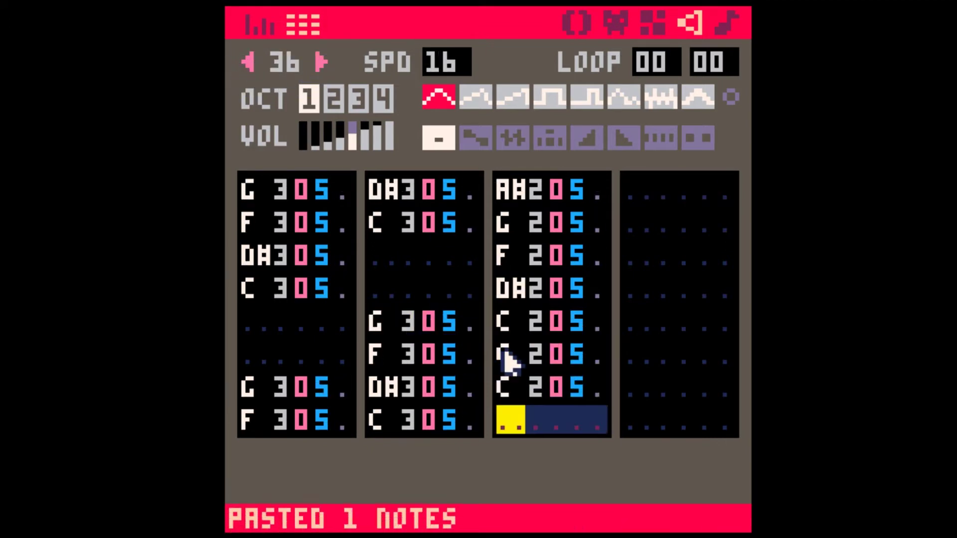
key(ctrl+v)
key(Down)
key(ctrl+v)
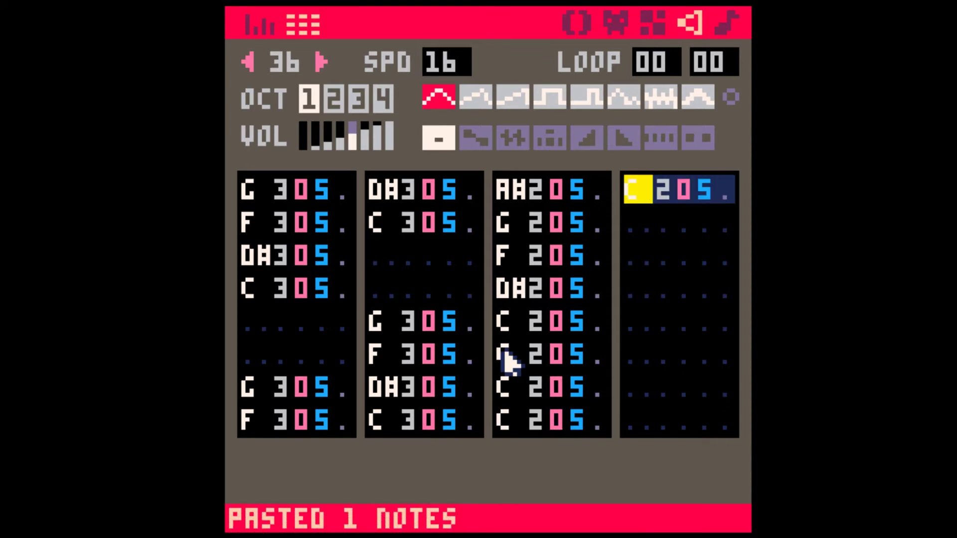
Step: Set rising volumes 1, 2, 3, 4 on the first two four-note runs, rows 0 to 3 and 6 to 9
click(320, 192)
text(1234)
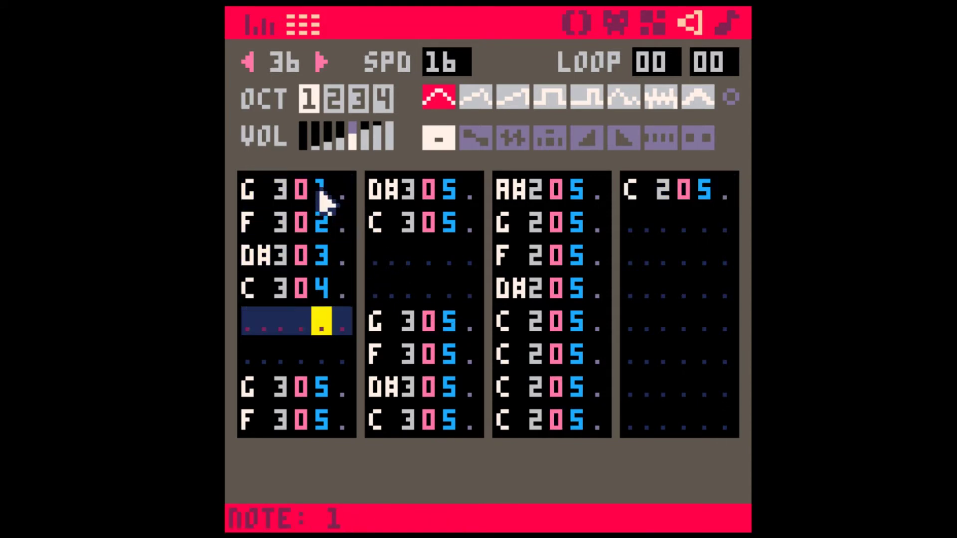
key(Down)
key(Down)
text(1234)
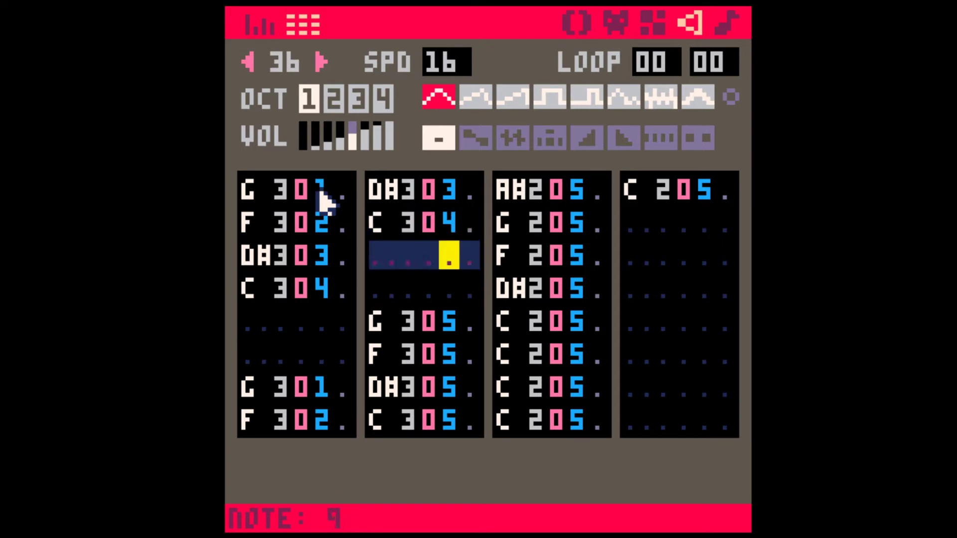
Step: Set volumes 1, 2, 3, 4 on rows 12 to 15 and volume 4 on rows 16 to 19
key(Down)
key(Down)
text(123444)
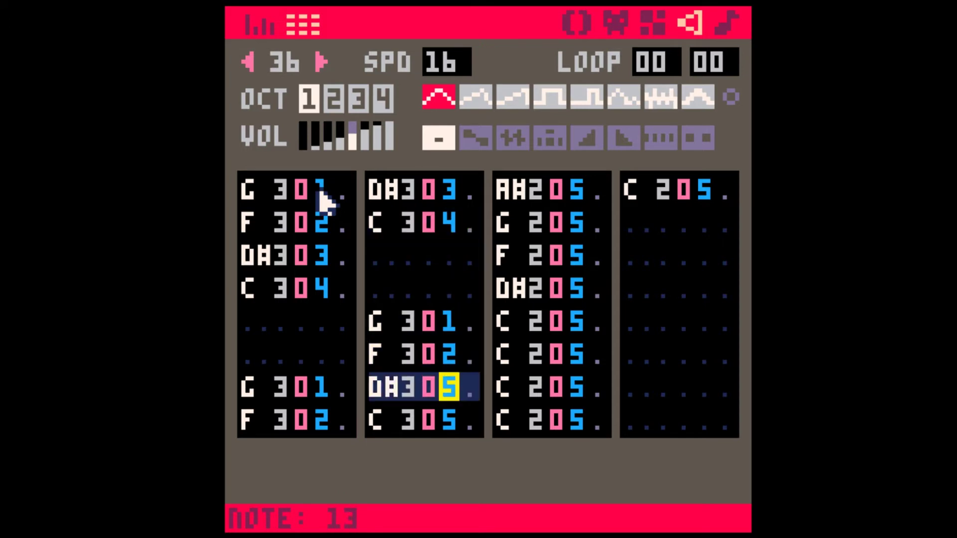
text(44)
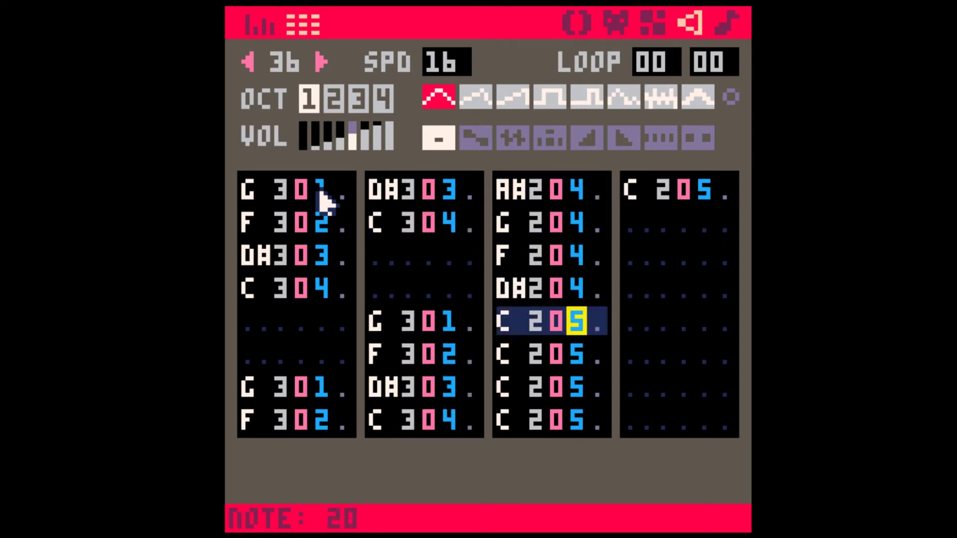
Step: Give the C notes at rows 21 to 23 effect 2 and the one at row 24 effect 5
key(Down)
key(Right)
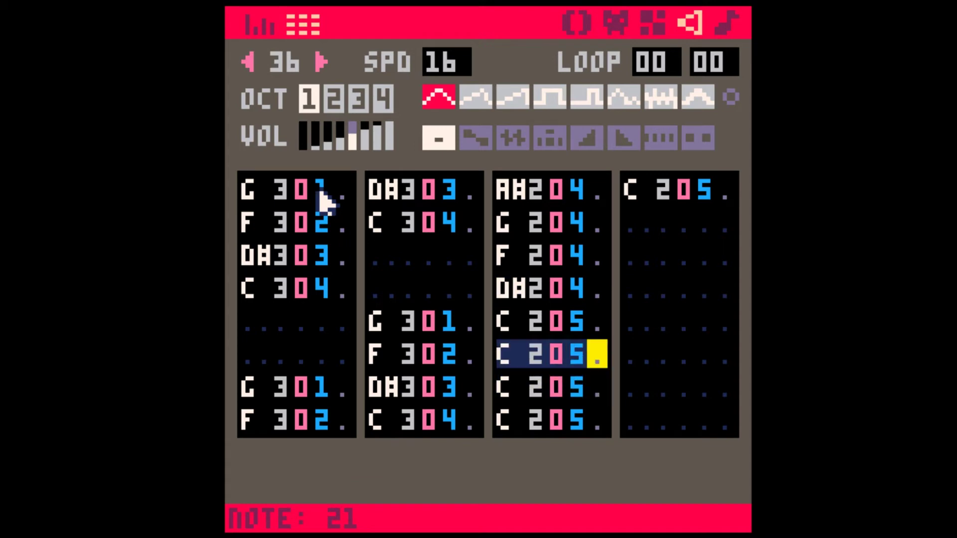
text(2225)
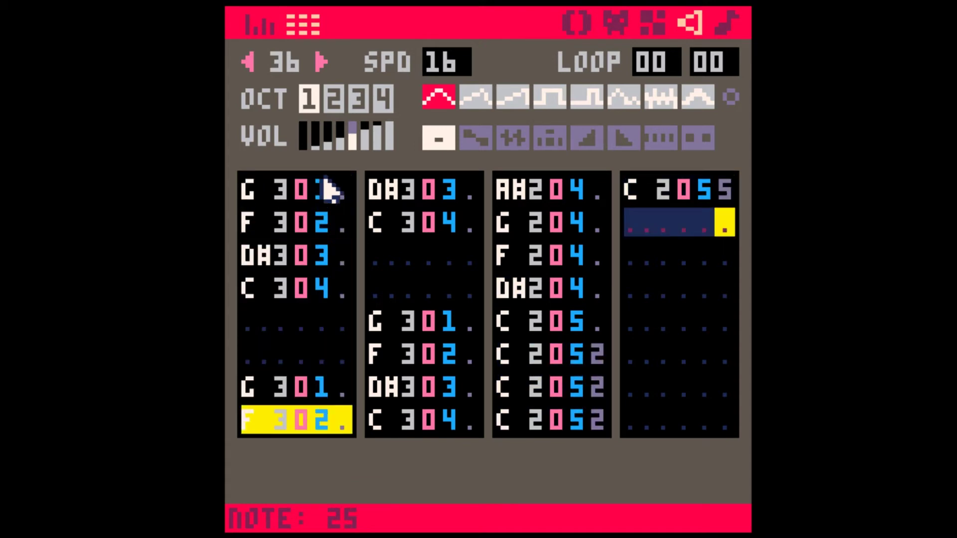
Step: Check the speed used by SFX 32 and set the speed of SFX 36 to 9
click(248, 61)
click(248, 62)
click(248, 62)
click(248, 62)
click(321, 62)
click(320, 61)
click(320, 62)
click(320, 62)
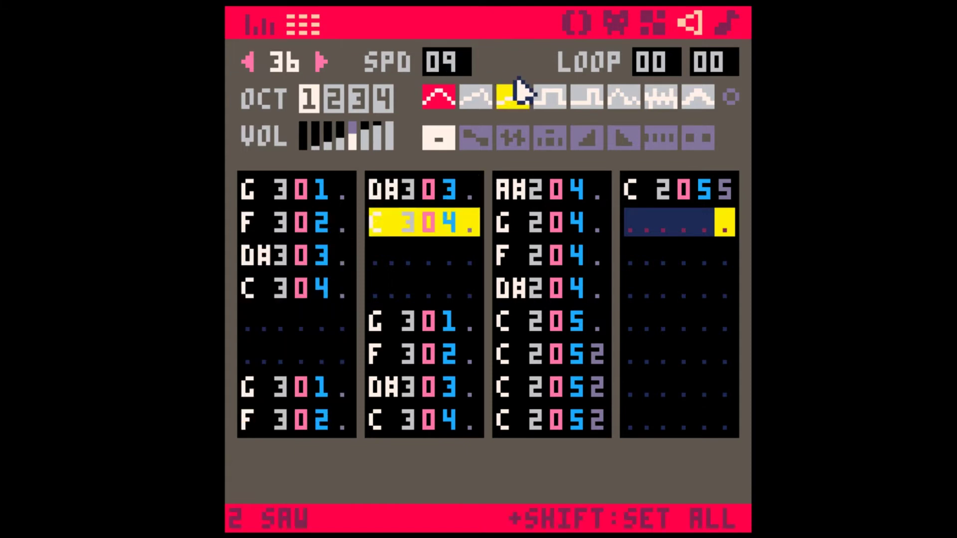
Step: Apply the fade out effect to every note in SFX 36, play it, and clear the effect on rows 20 to 23
shift+click(624, 139)
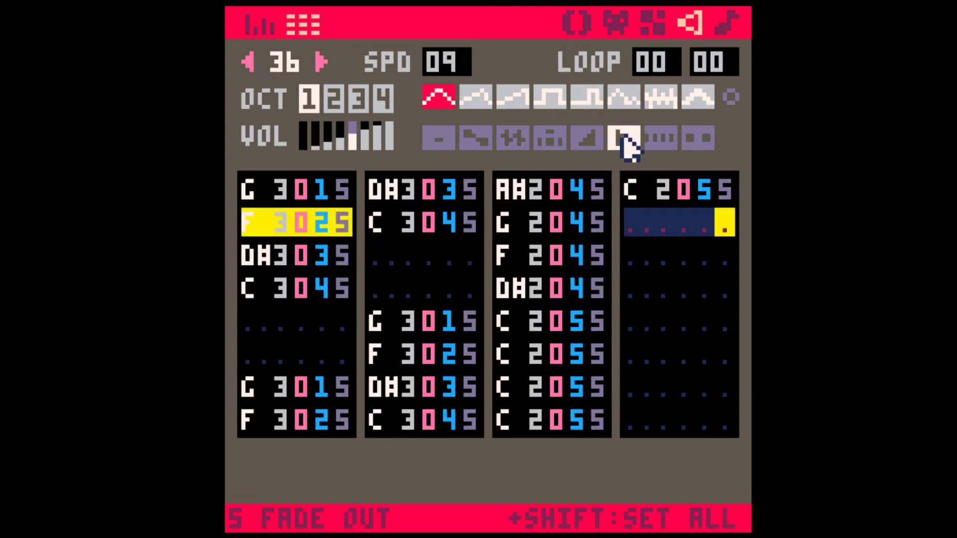
click(597, 323)
key(0)
key(0)
key(0)
key(space)
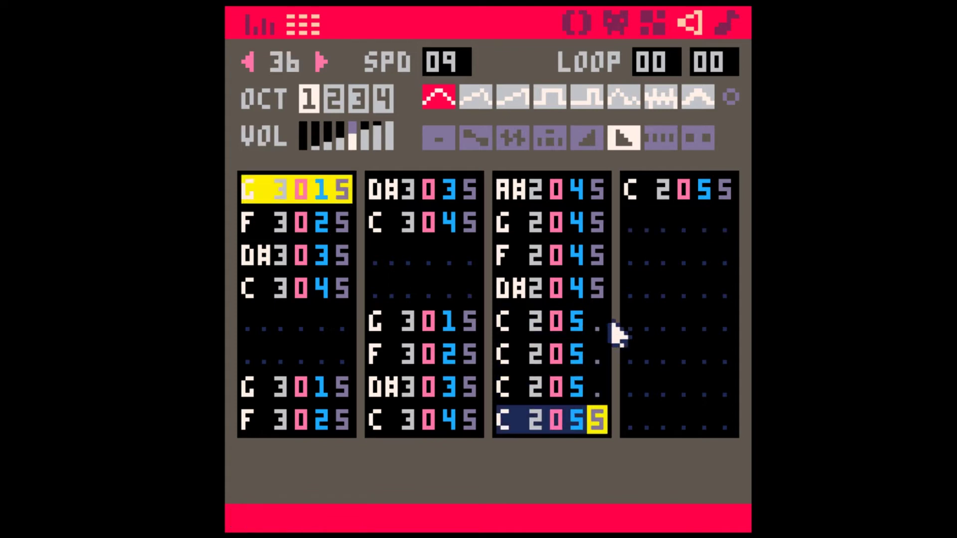
key(0)
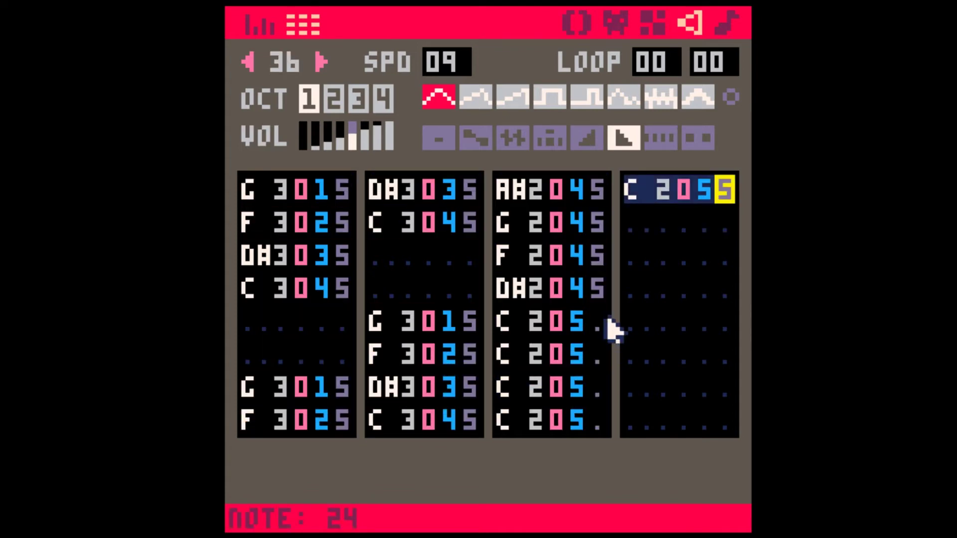
Step: Fade the C notes at rows 20 to 24 with volumes 5, 4, 3, 2, 1 and give rows 22 and 23 effect 2
click(579, 324)
text(543)
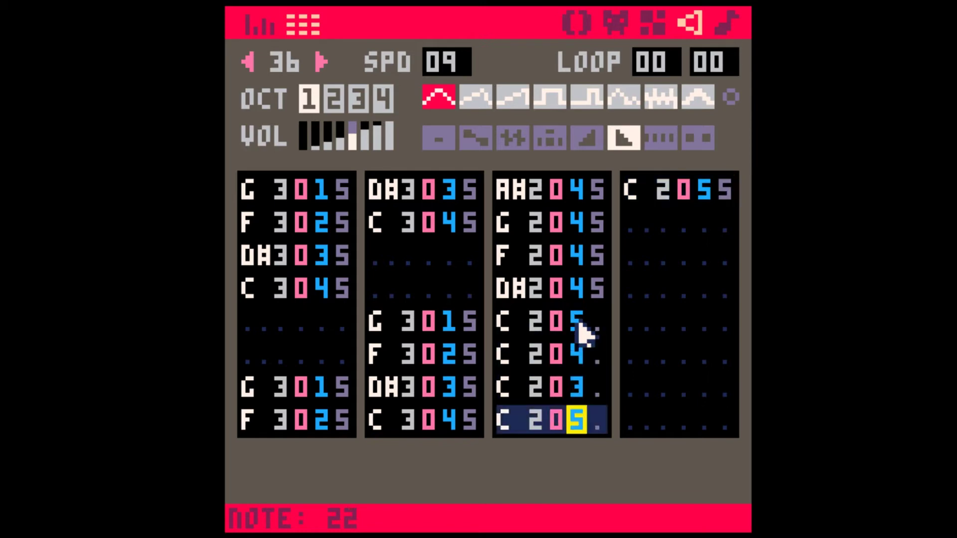
text(21)
key(space)
click(597, 387)
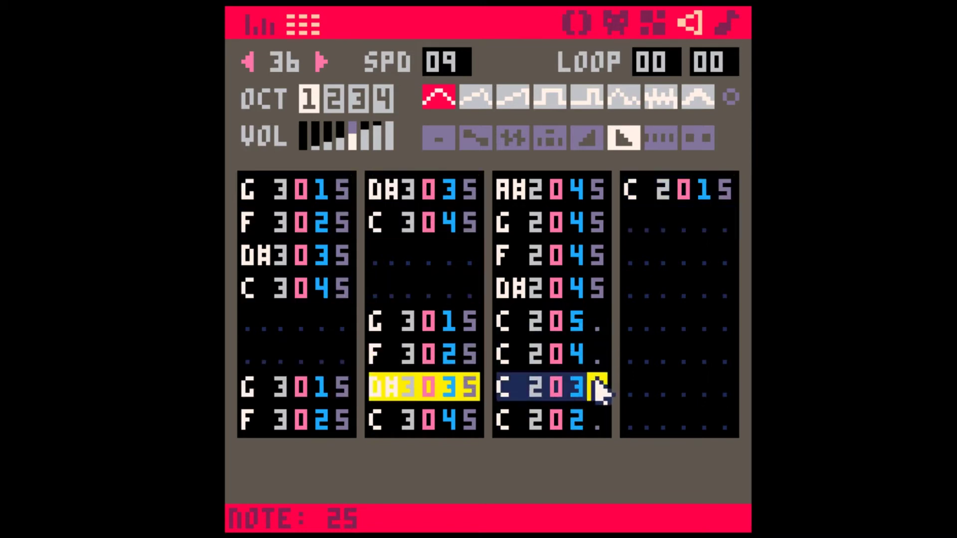
text(22)
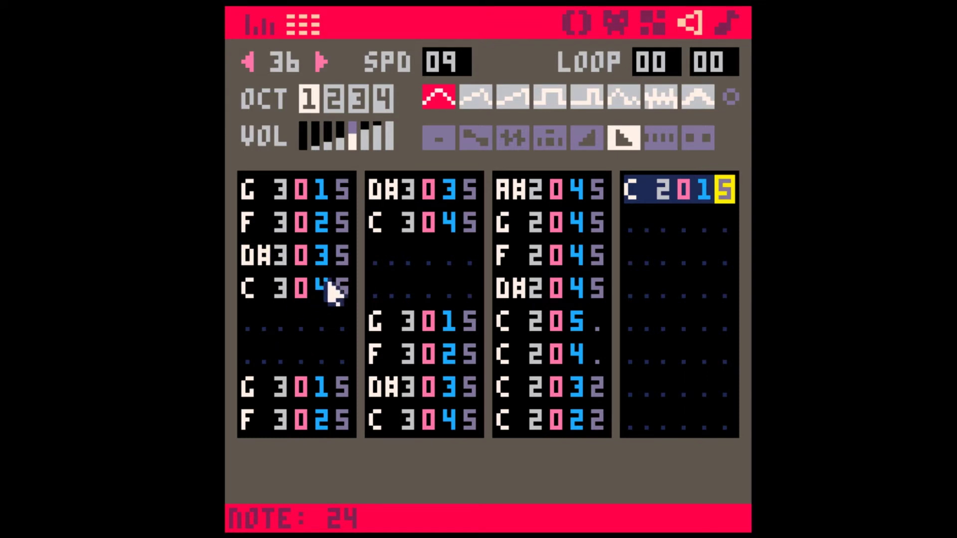
Step: Transpose rows 6 to 31 of SFX 36 down four semitones, undo it, and transpose them down three semitones instead
click(256, 388)
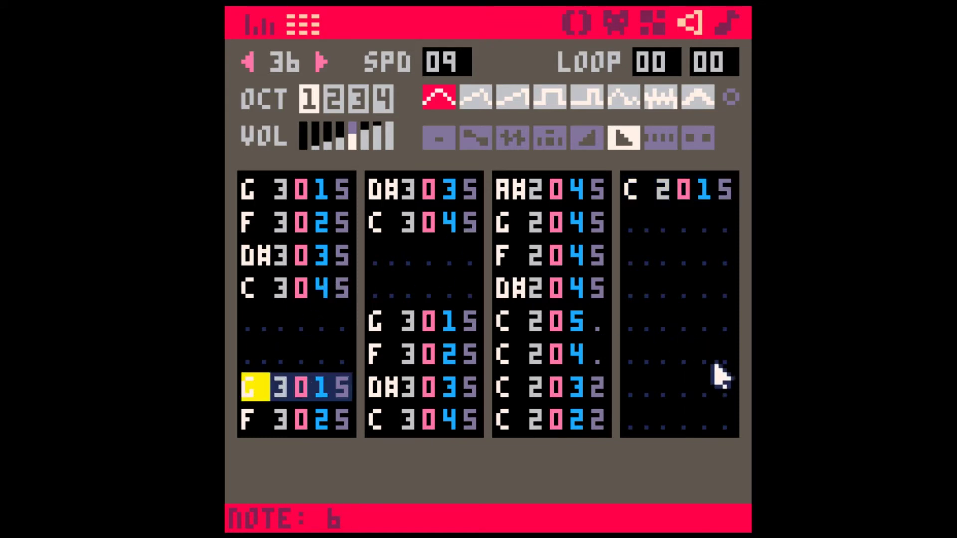
shift+click(729, 421)
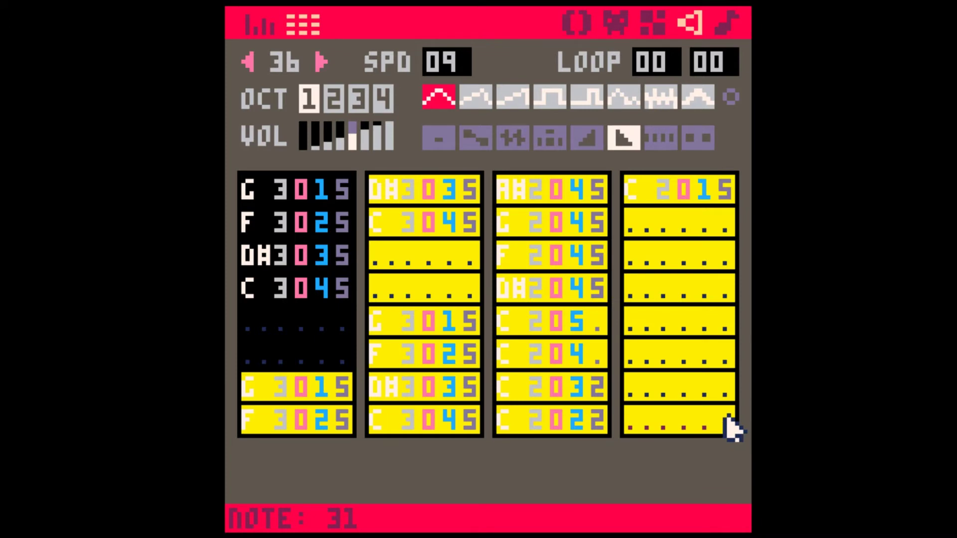
key(ctrl+Down)
key(ctrl+Down)
key(ctrl+Down)
key(ctrl+Down)
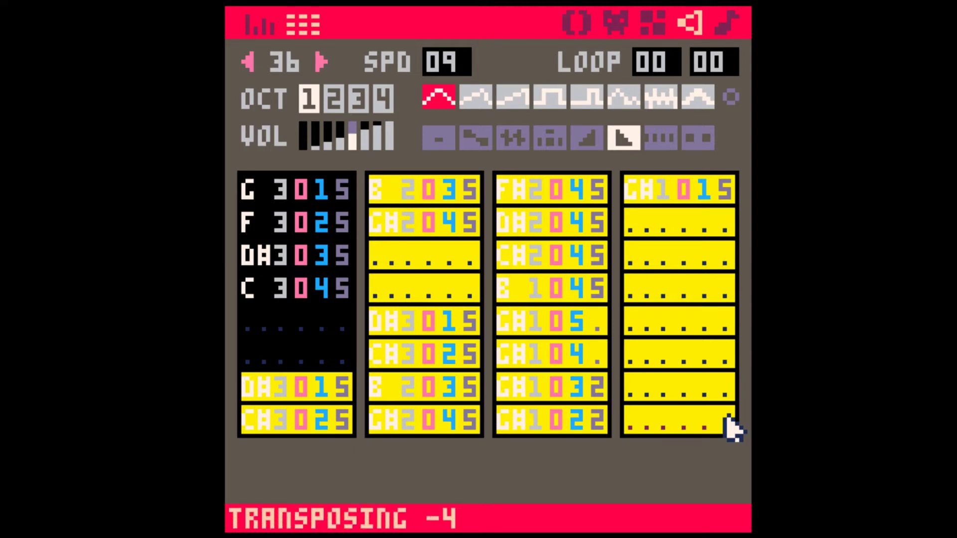
key(ctrl+z)
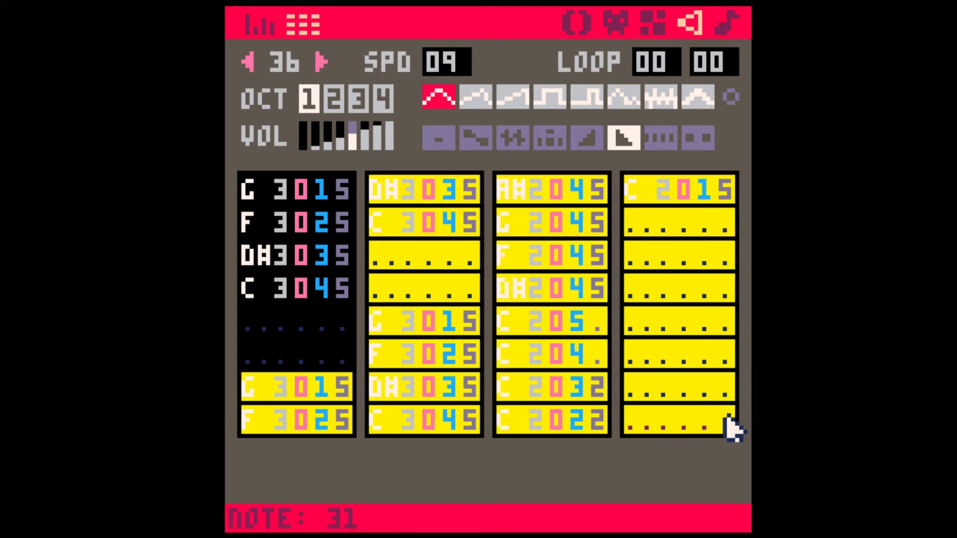
key(ctrl+Down)
key(ctrl+Down)
key(ctrl+Down)
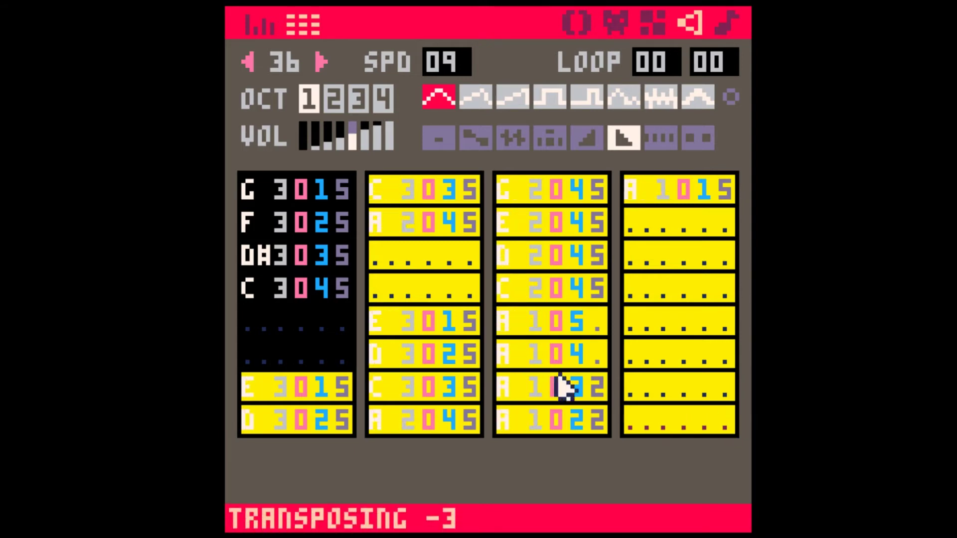
Step: Transpose rows 12 to 31 of SFX 36 down another three semitones and play the sound
click(394, 324)
shift+click(741, 413)
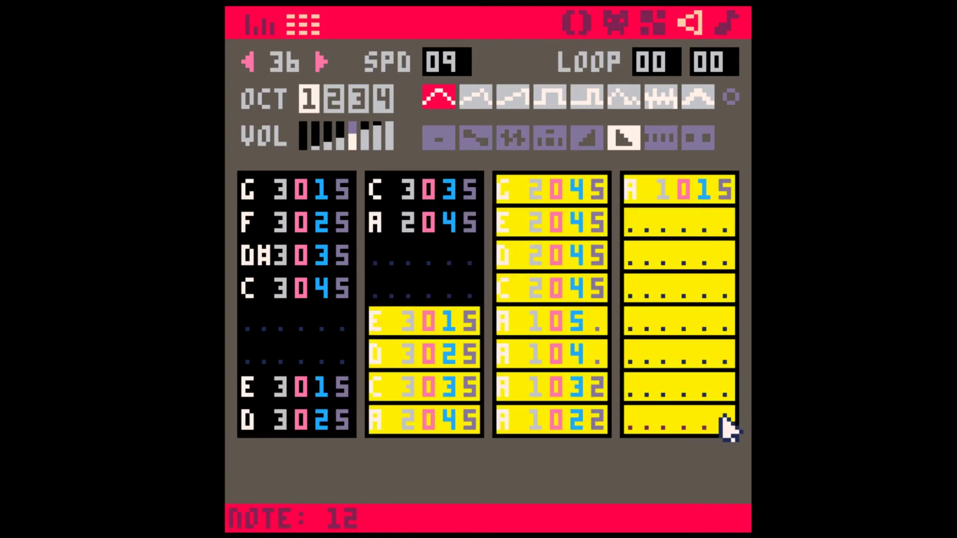
key(ctrl+Down)
key(ctrl+Down)
key(ctrl+Down)
click(275, 256)
key(space)
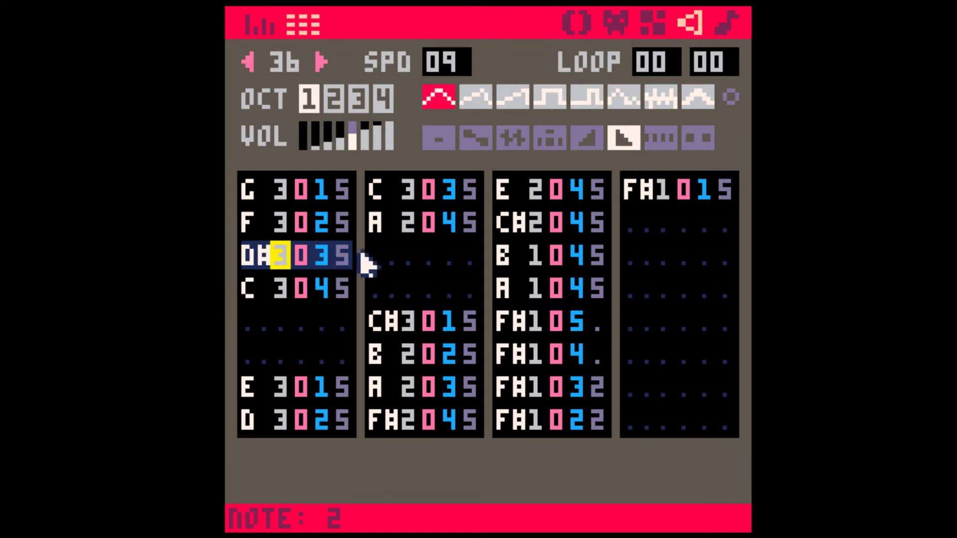
Step: Audition SFX 36 with the tilted saw, saw and square waveforms, and settle on waveform 4 for every note
click(249, 191)
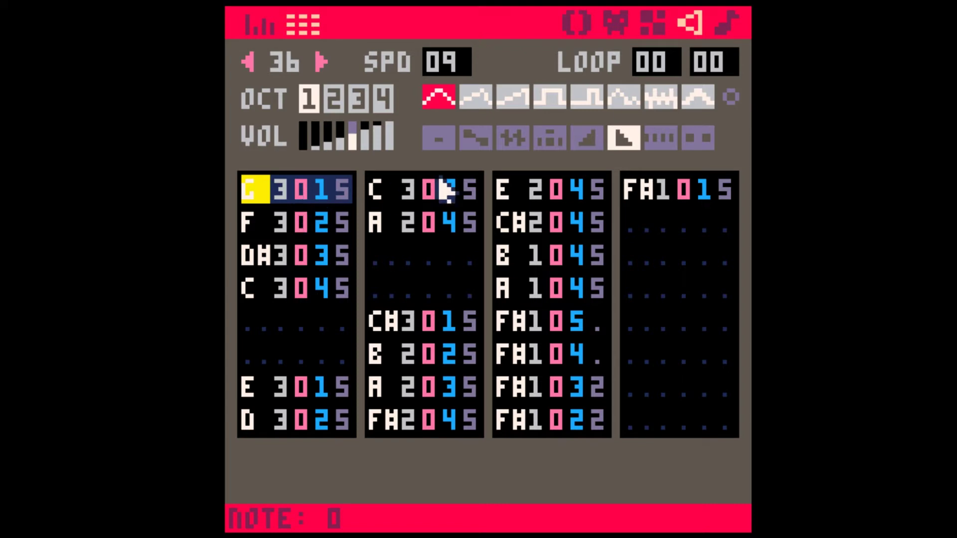
shift+click(479, 100)
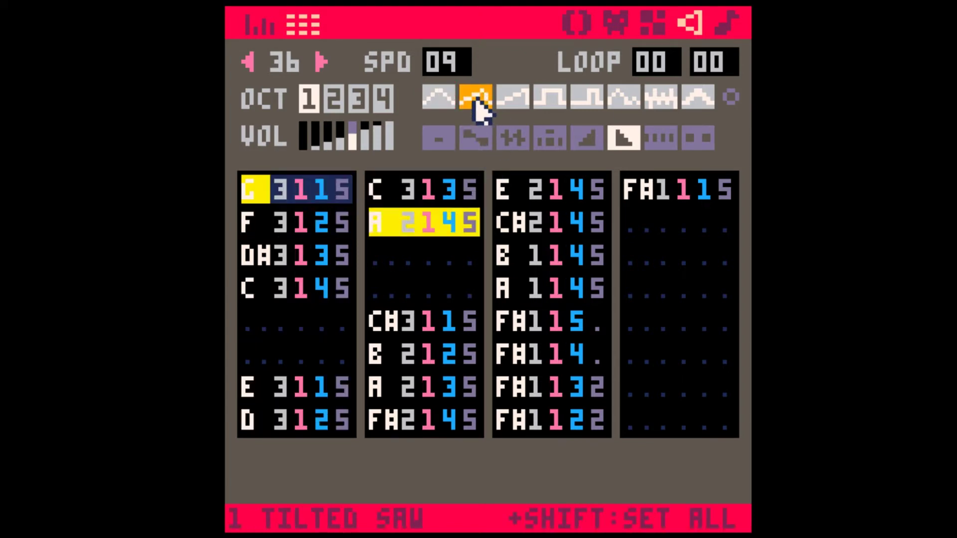
shift+click(521, 104)
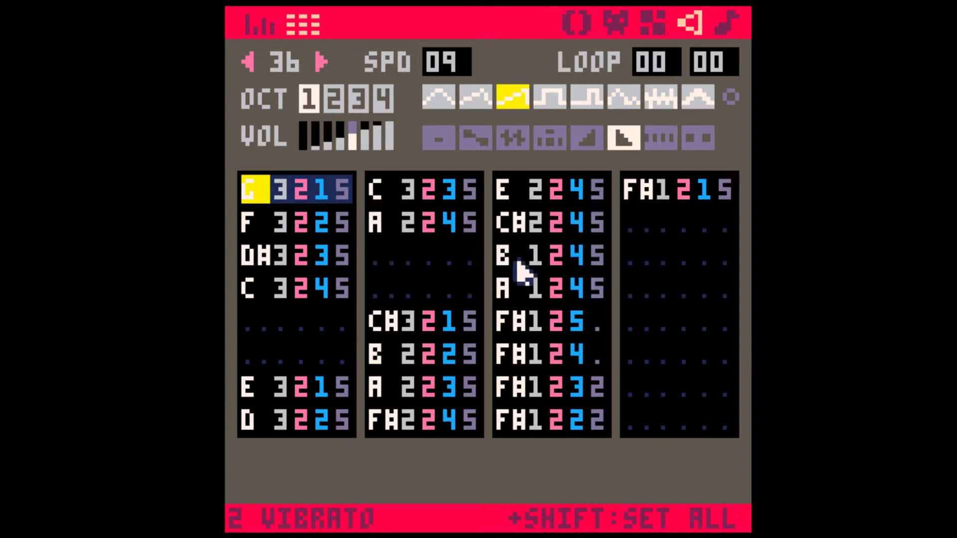
shift+click(562, 95)
key(space)
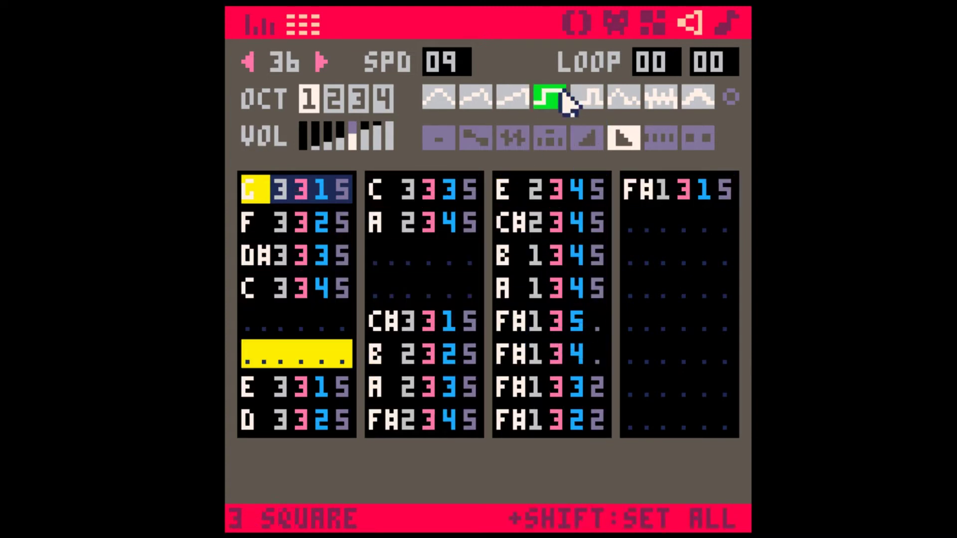
key(space)
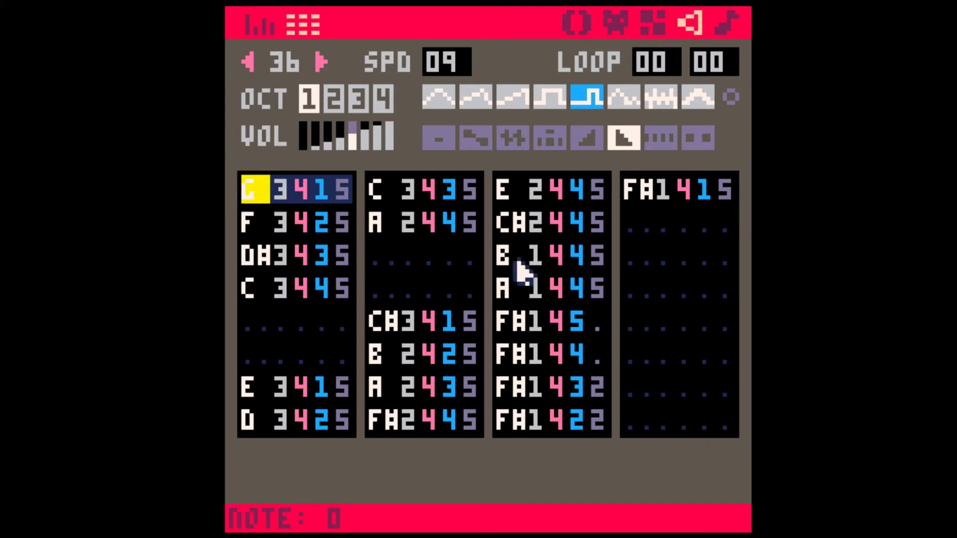
Step: Copy all 32 notes of SFX 36 and paste them into SFX 37 starting at row 1 as a delayed echo
shift+click(728, 431)
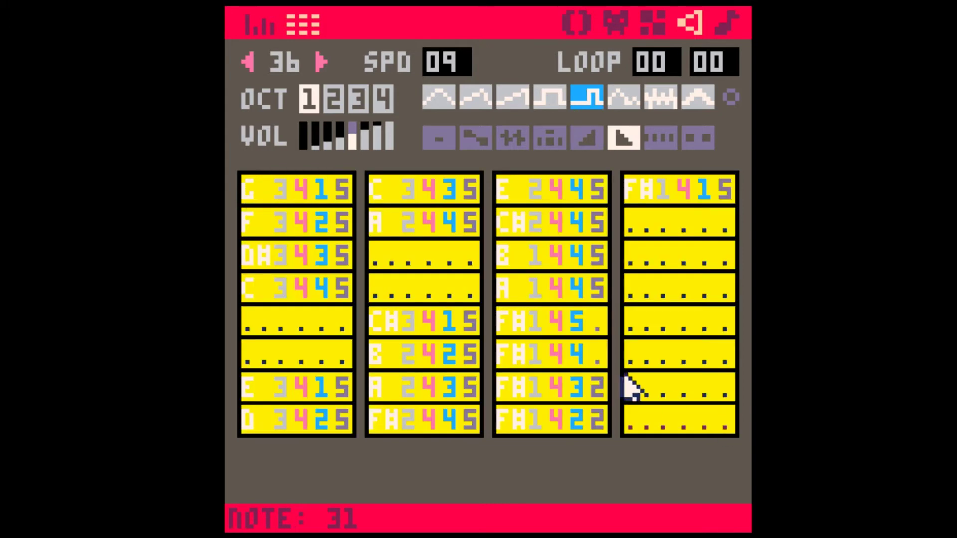
key(ctrl+c)
click(264, 195)
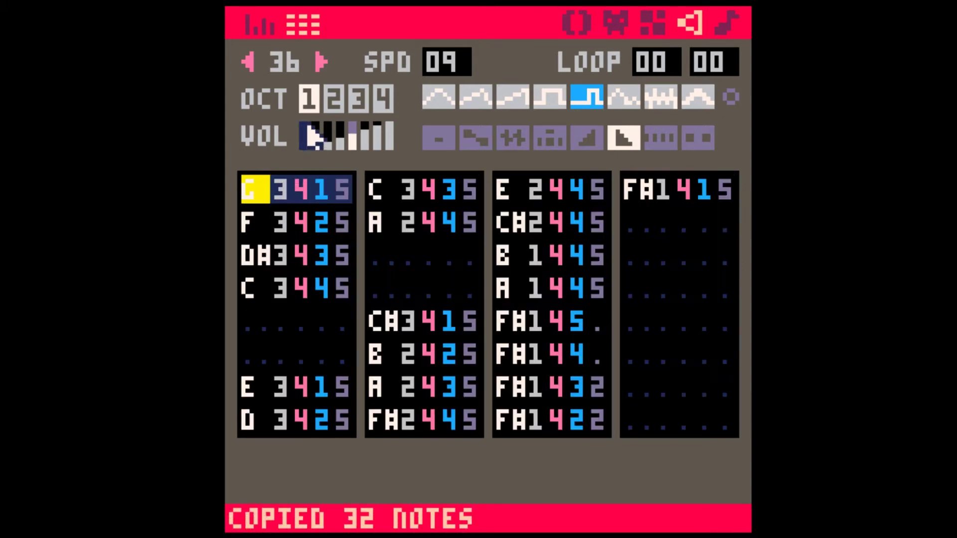
click(321, 62)
key(Tab)
key(Tab)
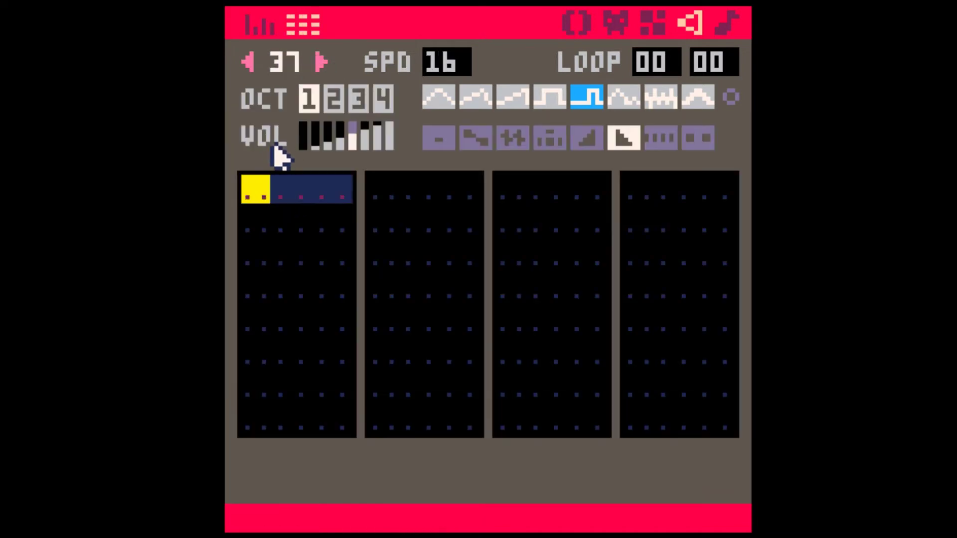
click(263, 227)
key(ctrl+v)
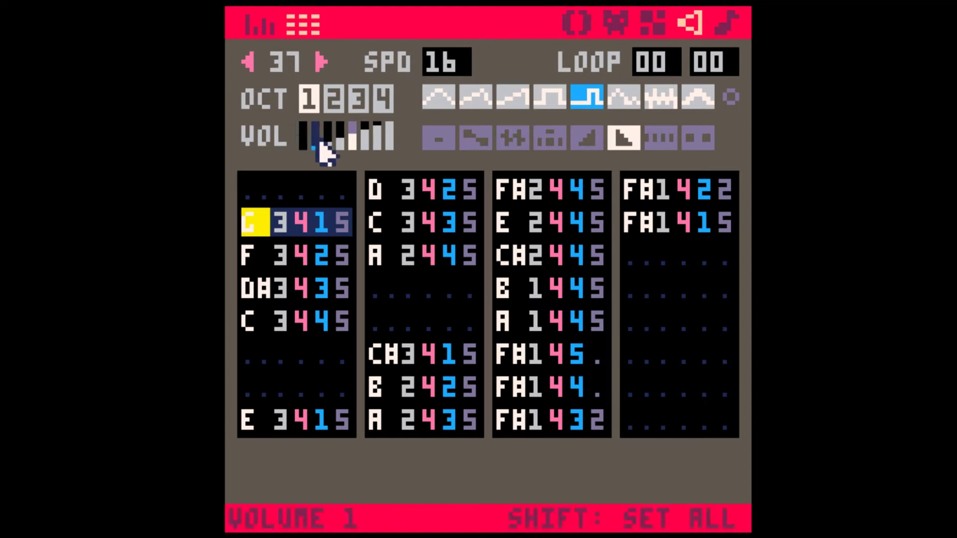
Step: In SFX 37, set volumes 1, 1, 2, 2 at rows 1–4 and 7–10, 1 at rows 13–15, 2 at rows 16–23, 1 at row 24, and play it
click(320, 226)
text(112200112)
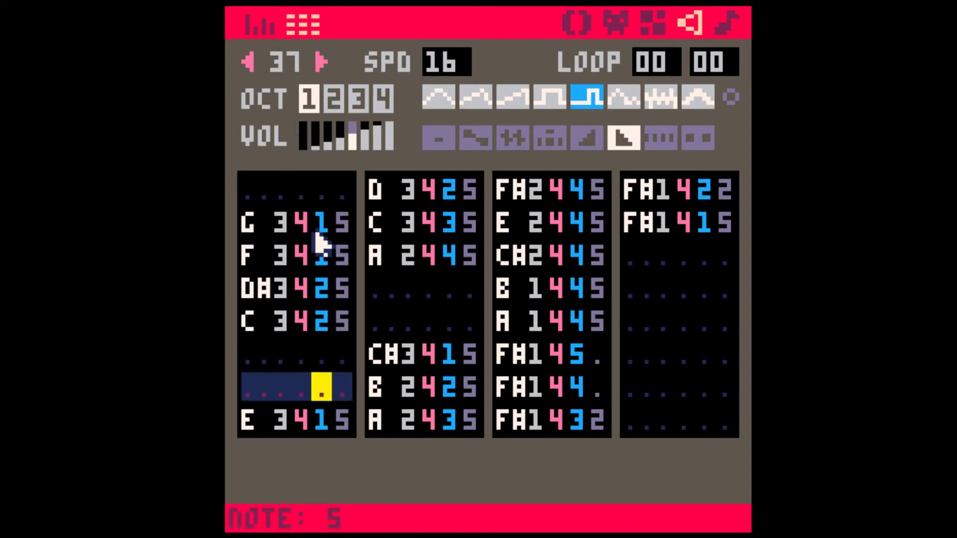
text(20011)
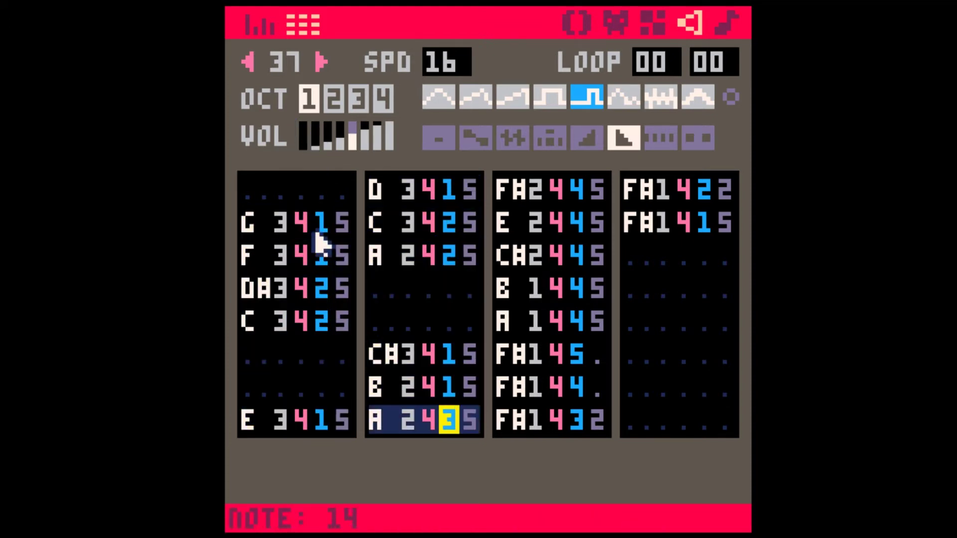
text(12222222)
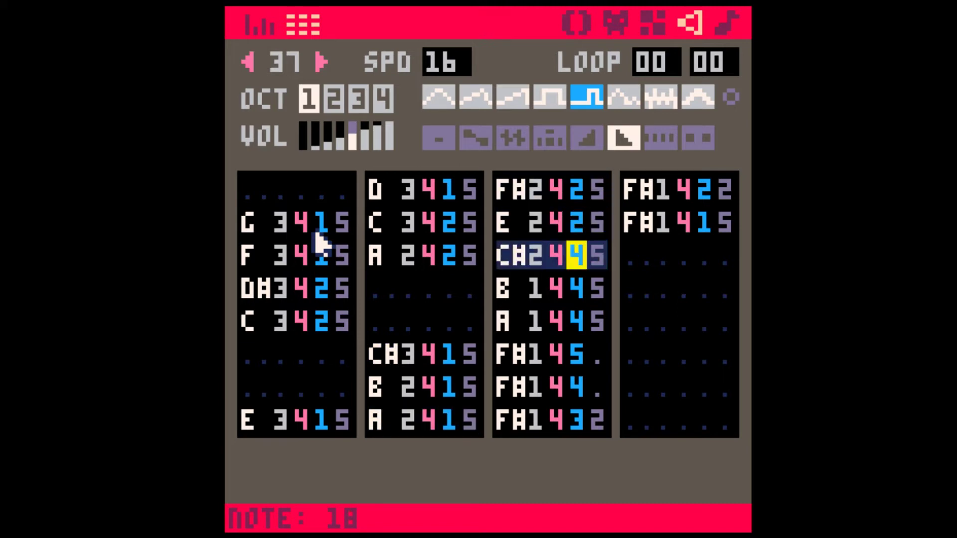
text(21)
key(space)
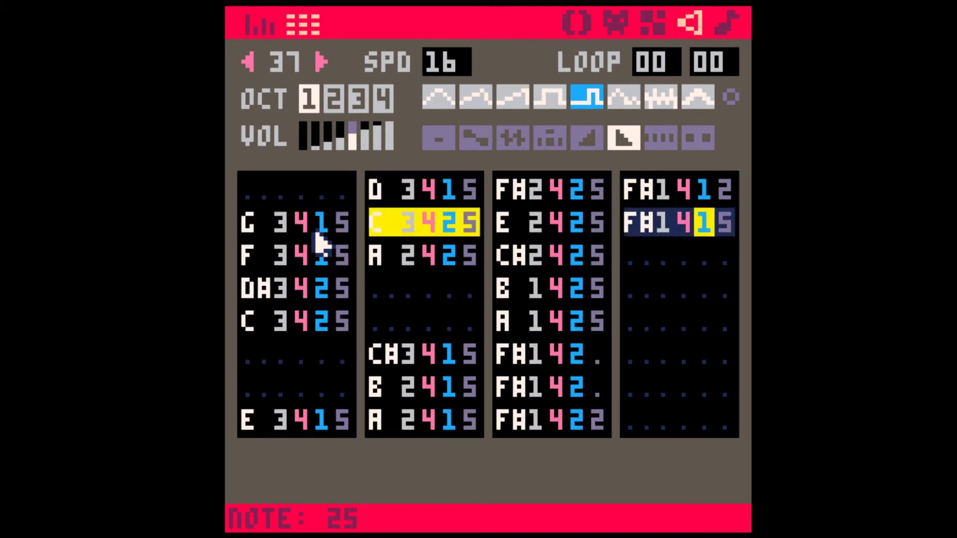
Step: Match the speed of SFX 37 to that of SFX 36 and play pattern 07
click(250, 62)
click(323, 62)
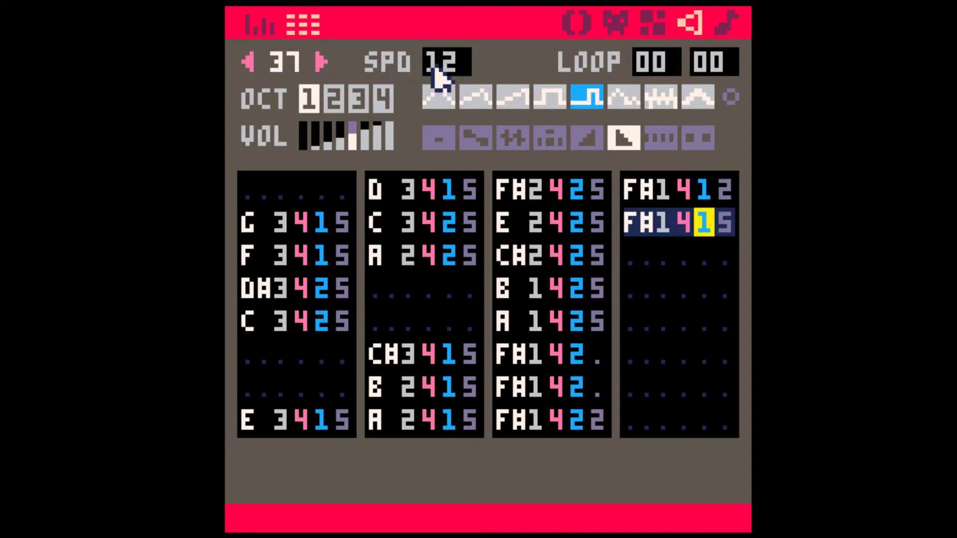
click(730, 26)
key(space)
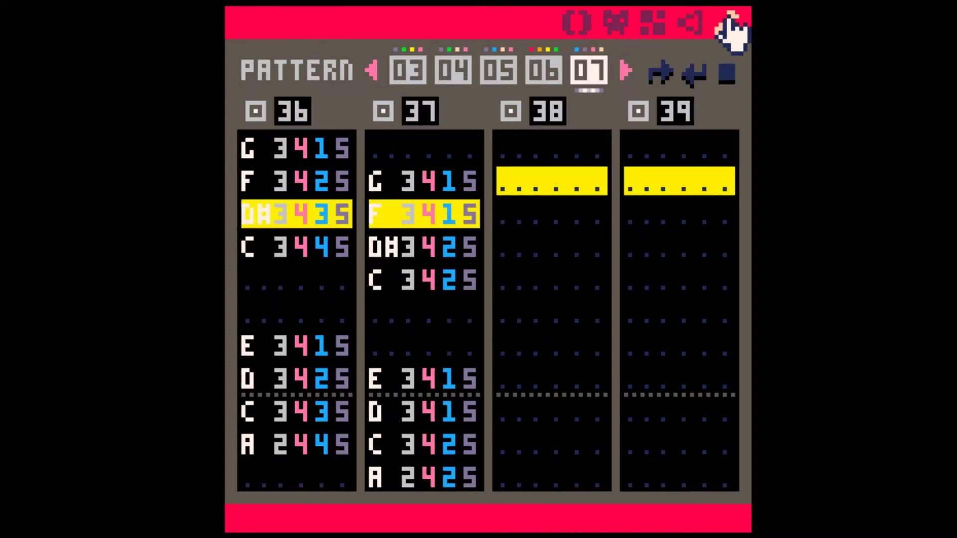
Step: Match the speeds of SFX 38 and 39 to SFX 37 and play pattern 07 again
click(577, 185)
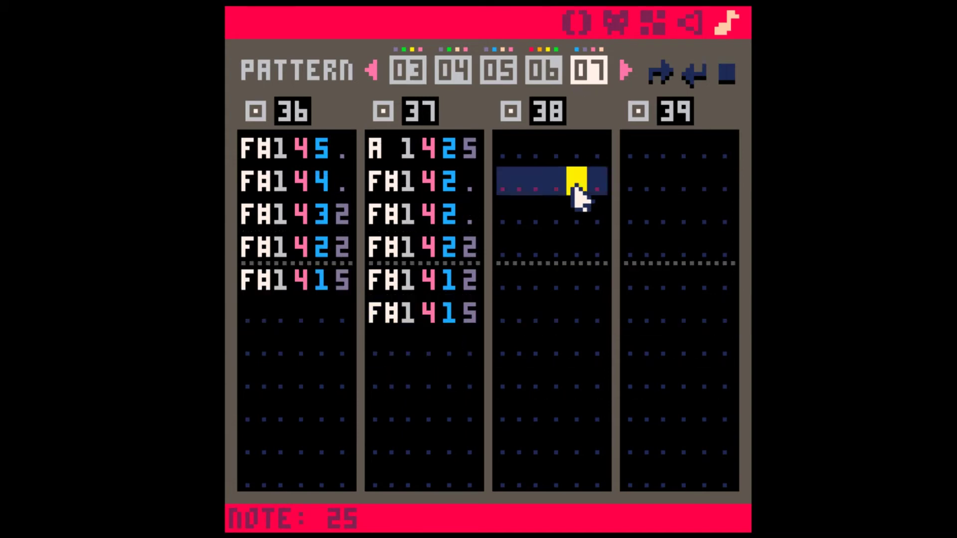
click(693, 27)
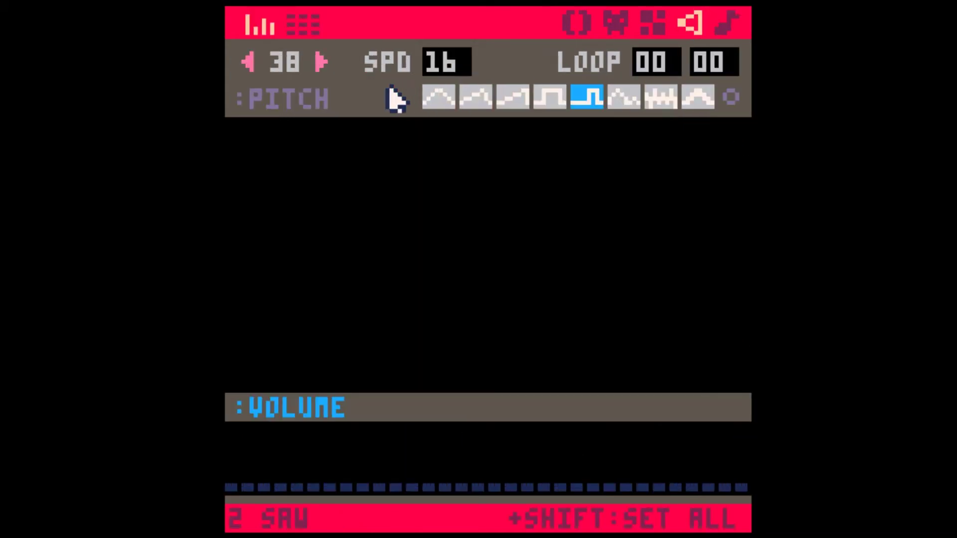
click(249, 63)
click(321, 62)
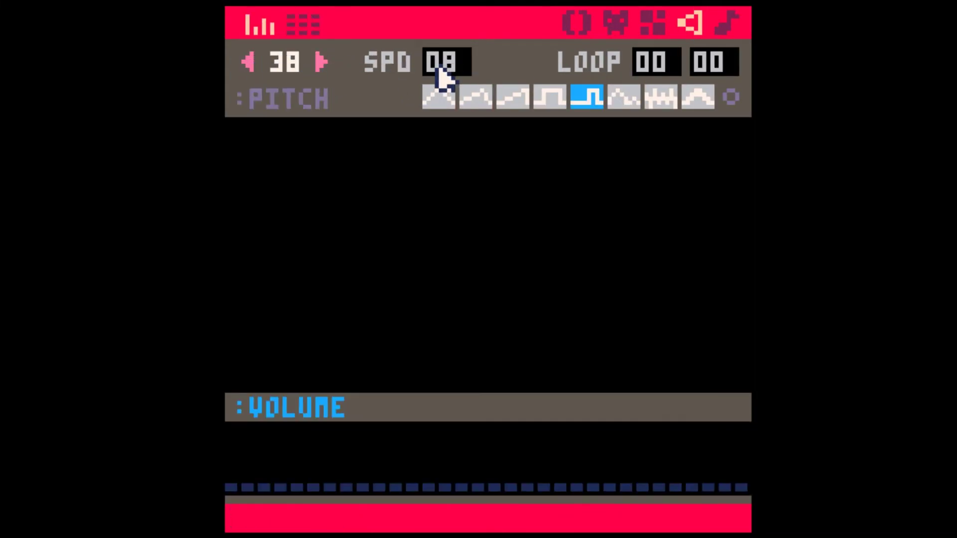
click(322, 62)
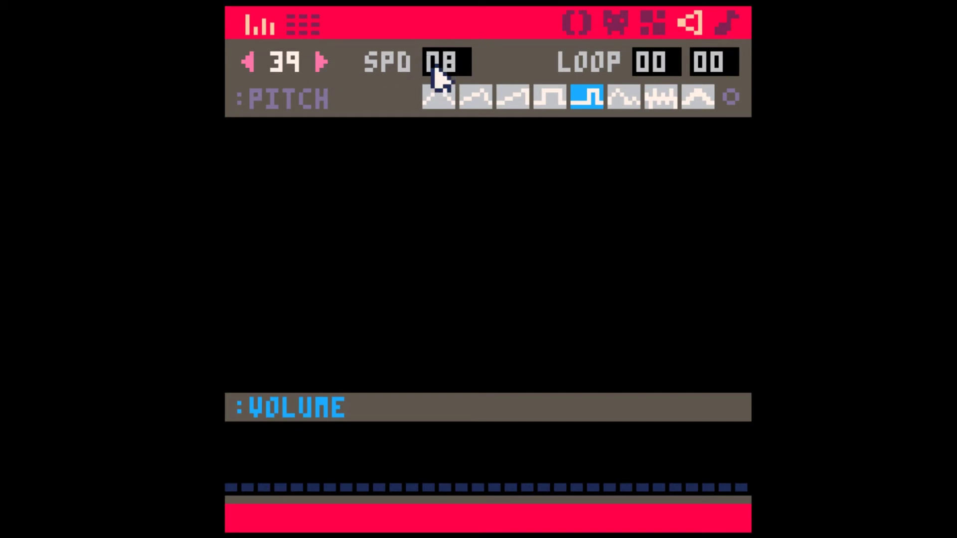
click(725, 26)
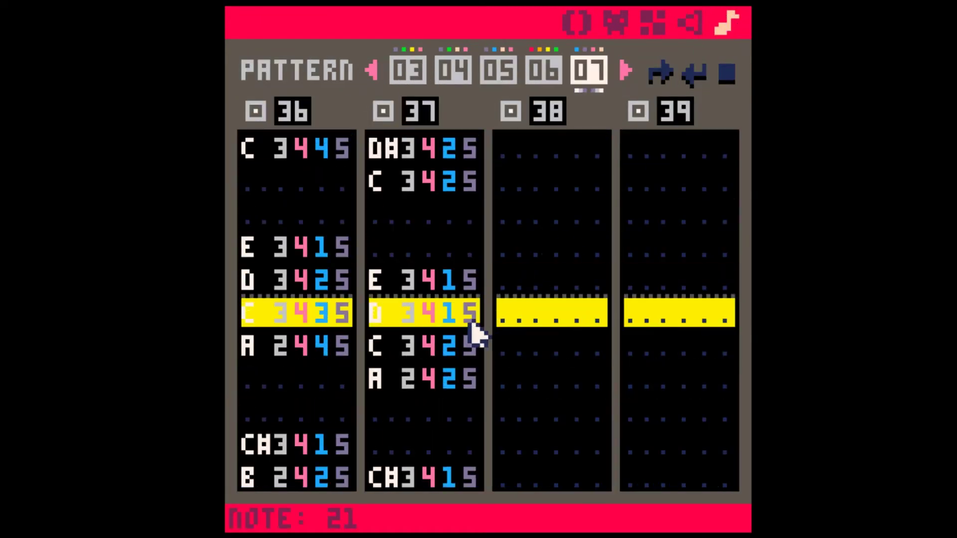
Step: Change the F# notes at rows 21 to 25 of SFX 37 to E
click(438, 347)
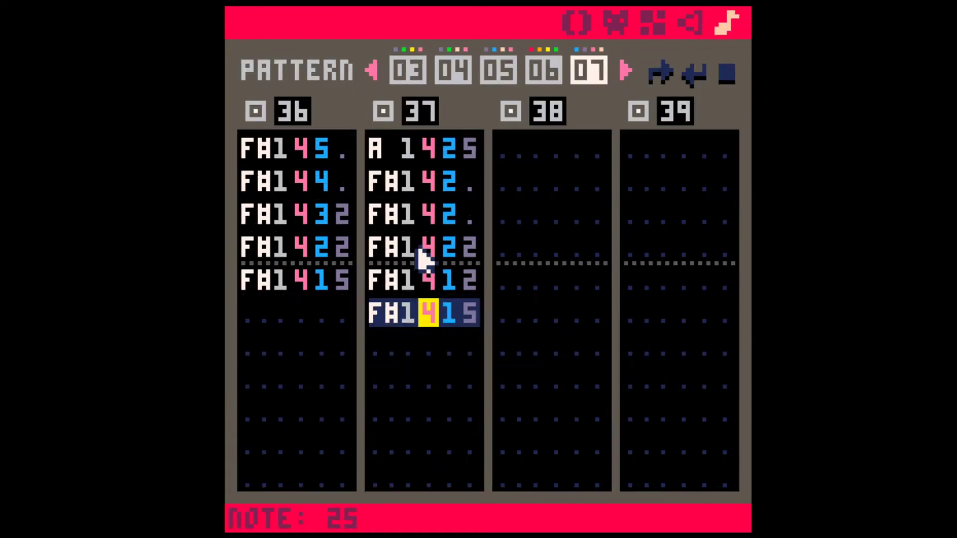
click(402, 209)
scroll(403, 208, up, 3)
drag(294, 292, 476, 413)
click(379, 319)
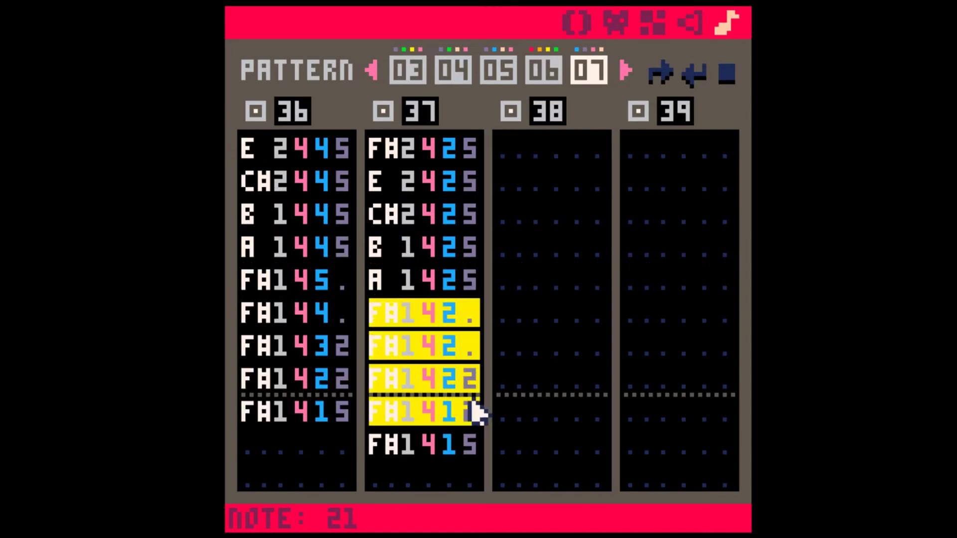
drag(491, 446, 485, 450)
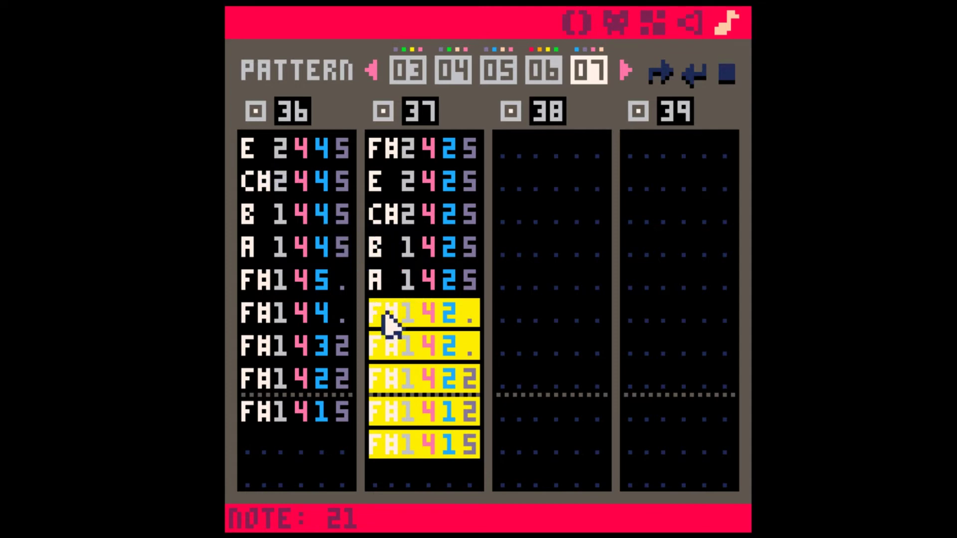
click(406, 379)
scroll(405, 380, down, 2)
click(392, 252)
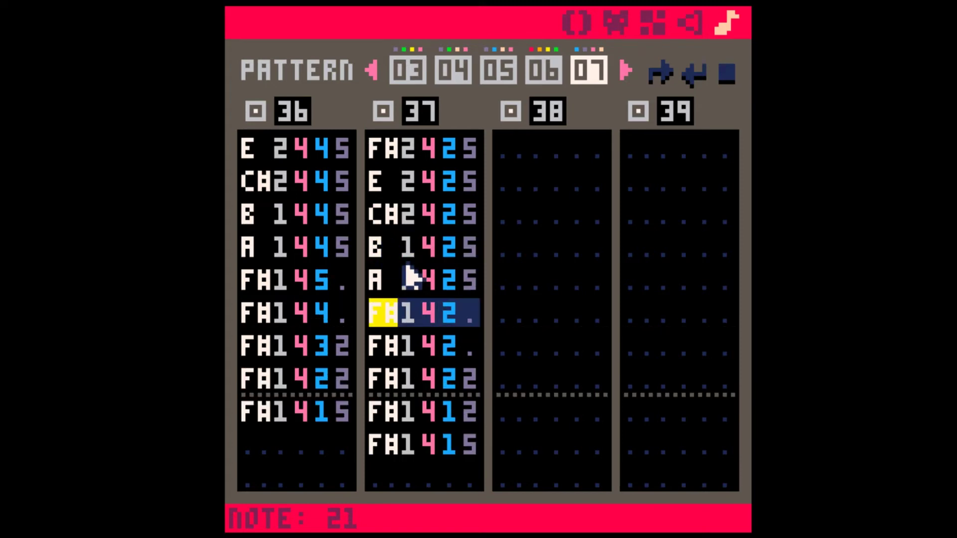
key(c)
key(c)
key(c)
key(c)
key(c)
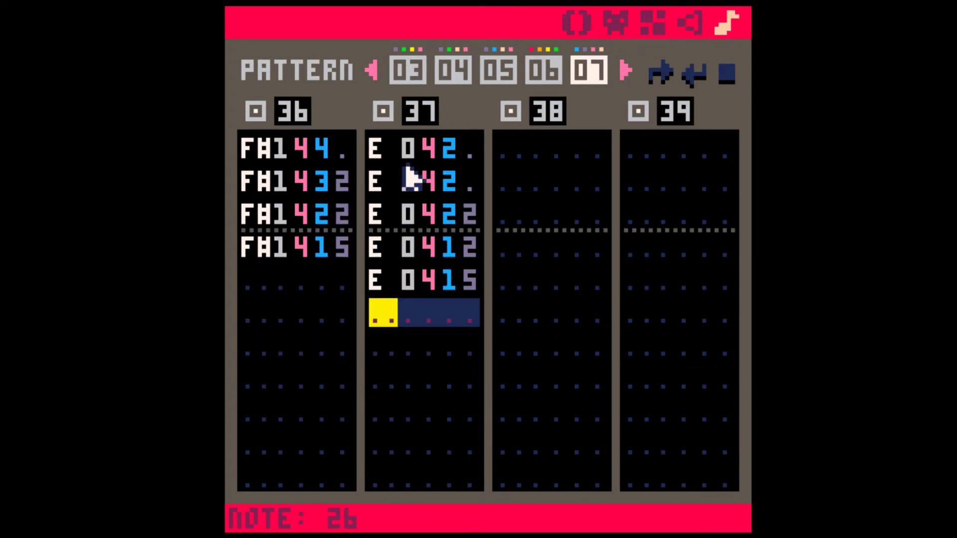
Step: Set the E notes at rows 21 to 25 of SFX 37 to octave 1
click(405, 165)
key(1)
key(1)
key(1)
key(1)
key(1)
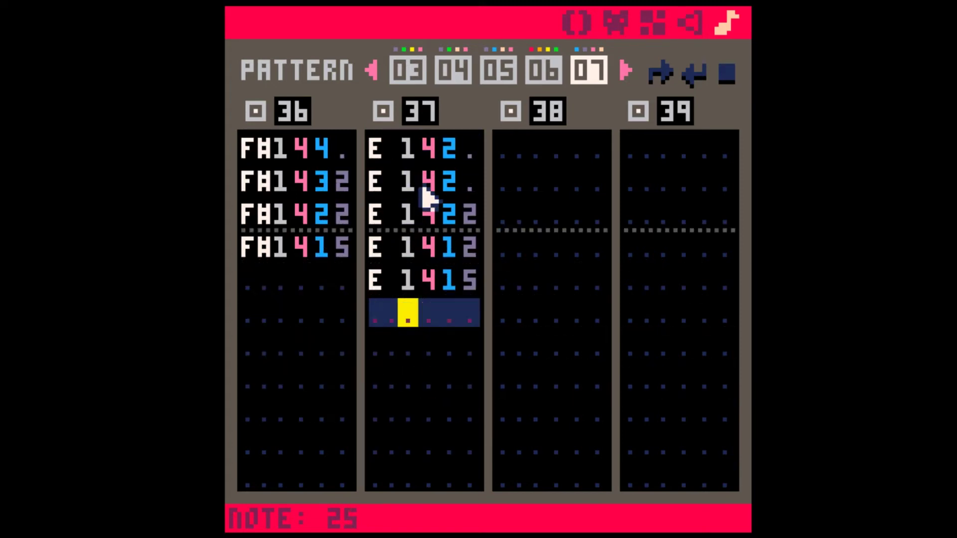
Step: Compare the closing F# notes at rows 20 to 24 of SFX 36 with the closing E notes of SFX 37
key(Up)
key(Up)
key(Up)
key(Up)
drag(254, 252, 359, 380)
click(285, 321)
click(264, 282)
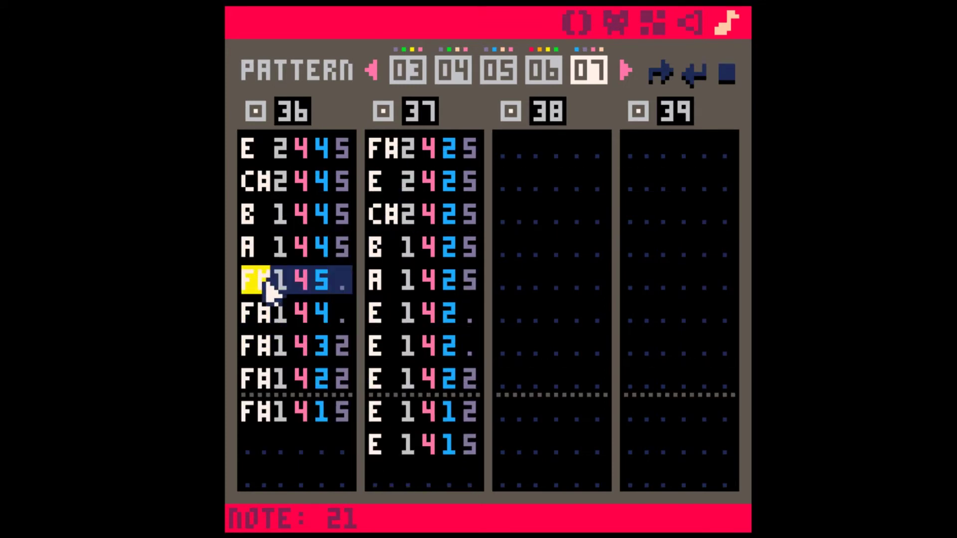
drag(279, 289, 339, 399)
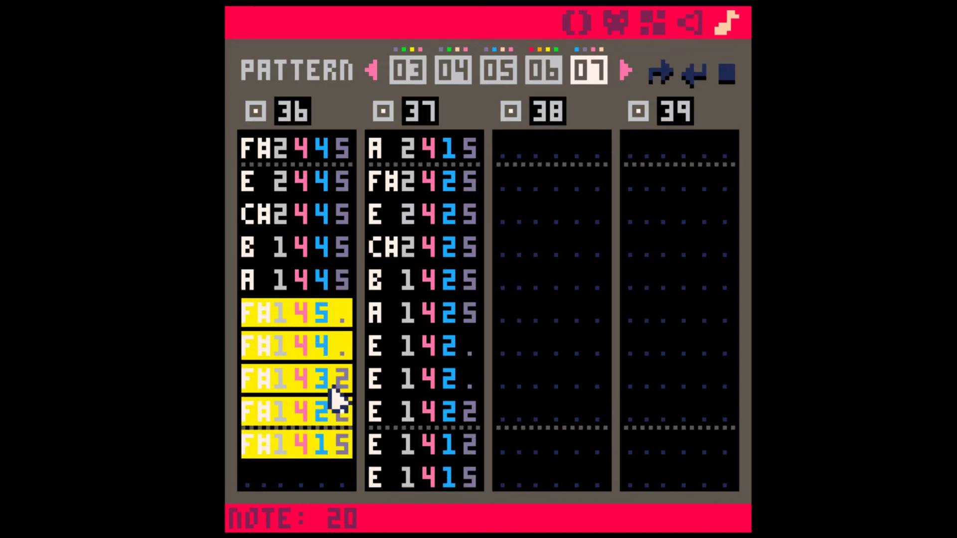
click(259, 319)
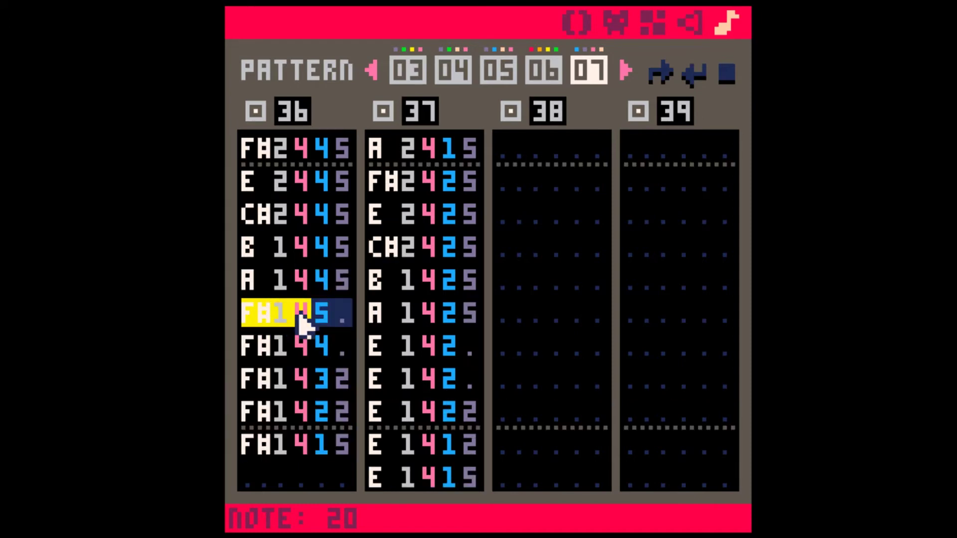
Step: Shift the closing E notes of SFX 37 up one row to line up with the F# notes of SFX 36, and play pattern 07
drag(366, 349, 412, 386)
click(409, 385)
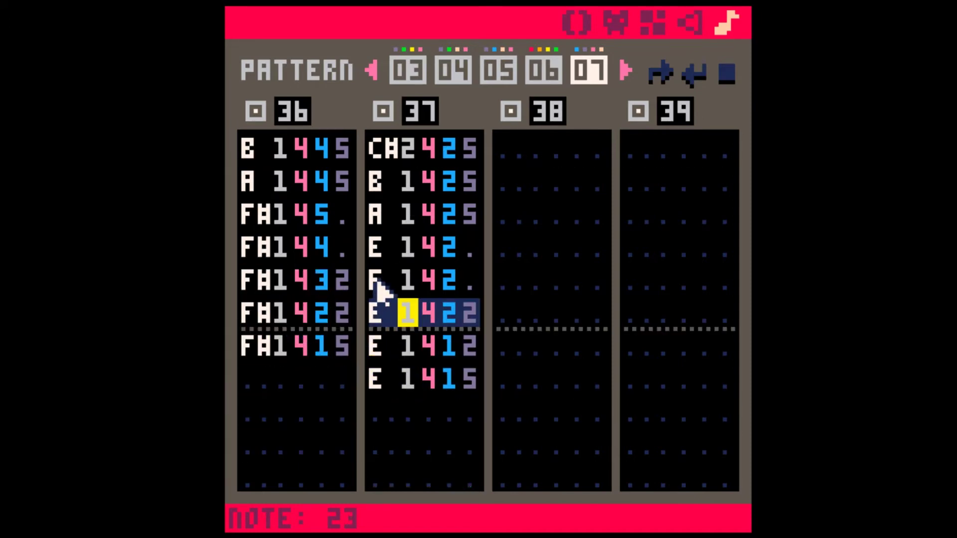
click(371, 245)
key(Up)
key(space)
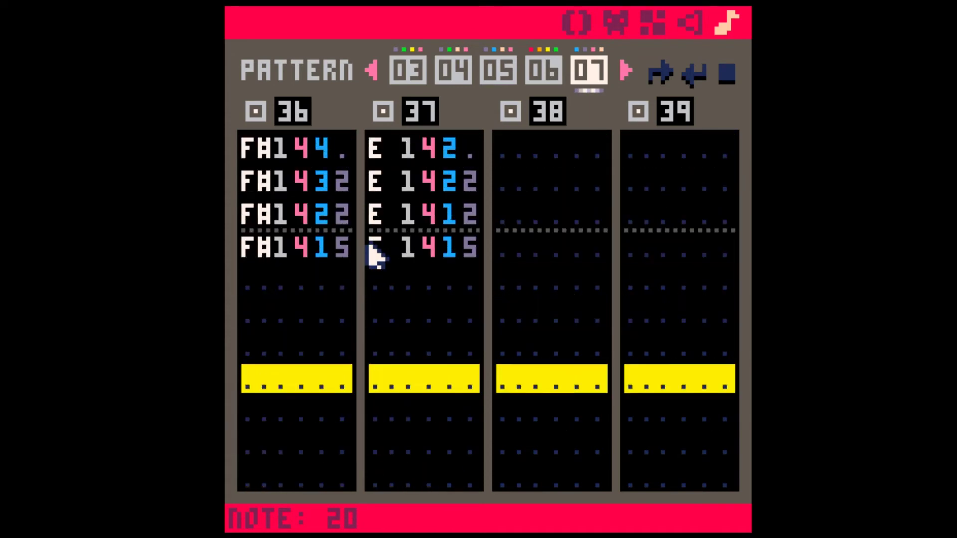
Step: Copy the E 1 note at note 24 of SFX 37 and paste it into notes 25 to 28
key(space)
click(694, 24)
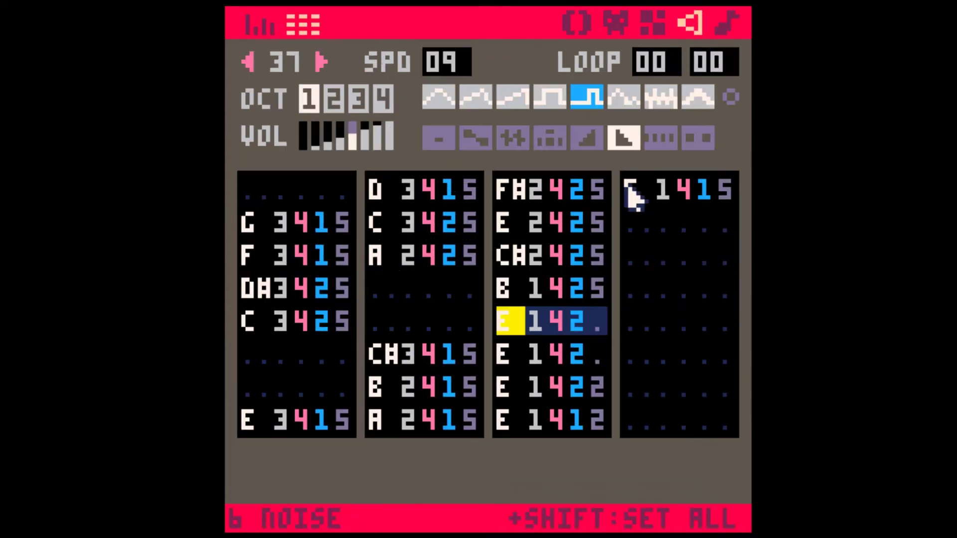
click(517, 421)
click(665, 192)
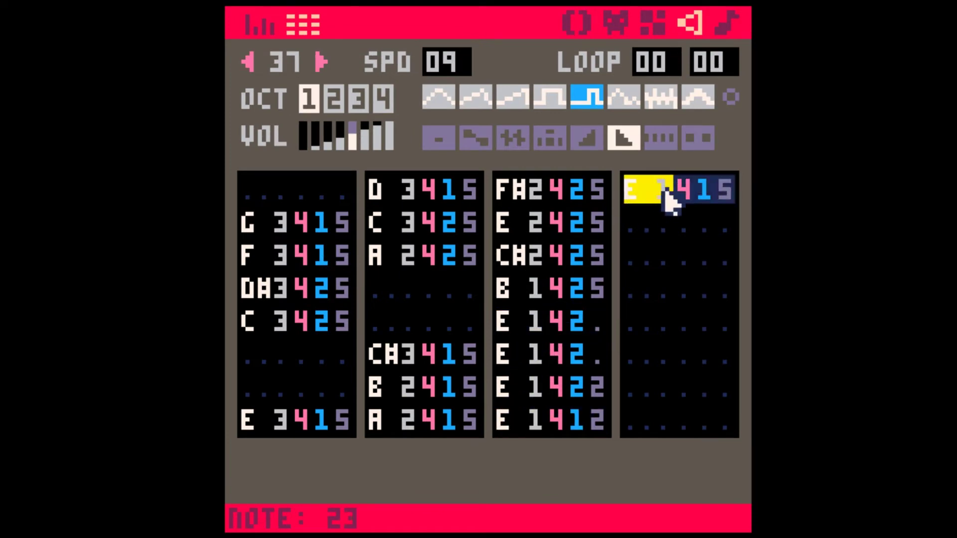
key(ctrl+c)
click(653, 219)
key(ctrl+v)
key(Down)
key(ctrl+v)
key(Down)
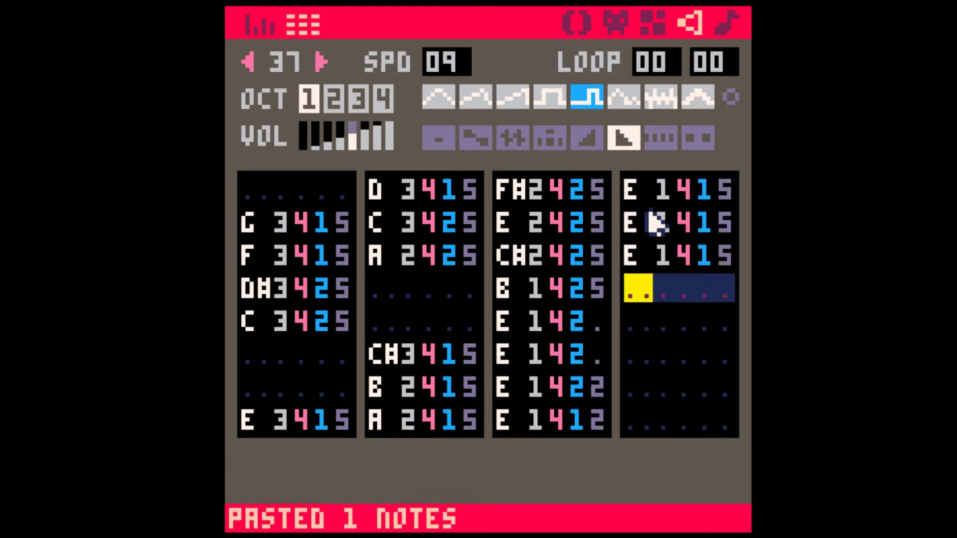
key(ctrl+v)
key(Down)
key(ctrl+v)
Step: In SFX 37, set the effect of note 24 to 0 and of notes 25 to 27 to 2
key(Right)
key(Right)
key(Right)
key(Right)
key(Up)
key(Up)
key(Up)
key(Up)
text(0000)
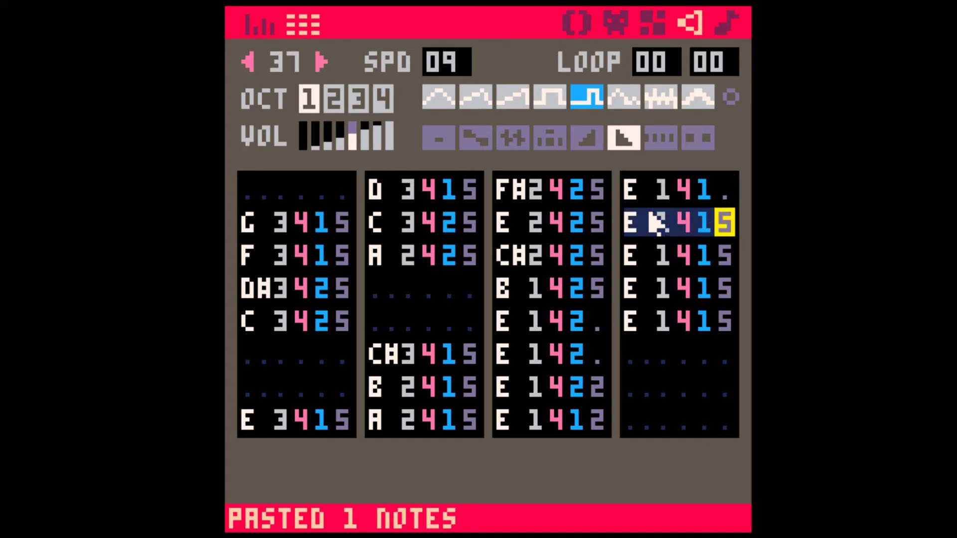
key(Up)
key(Up)
key(Up)
text(222)
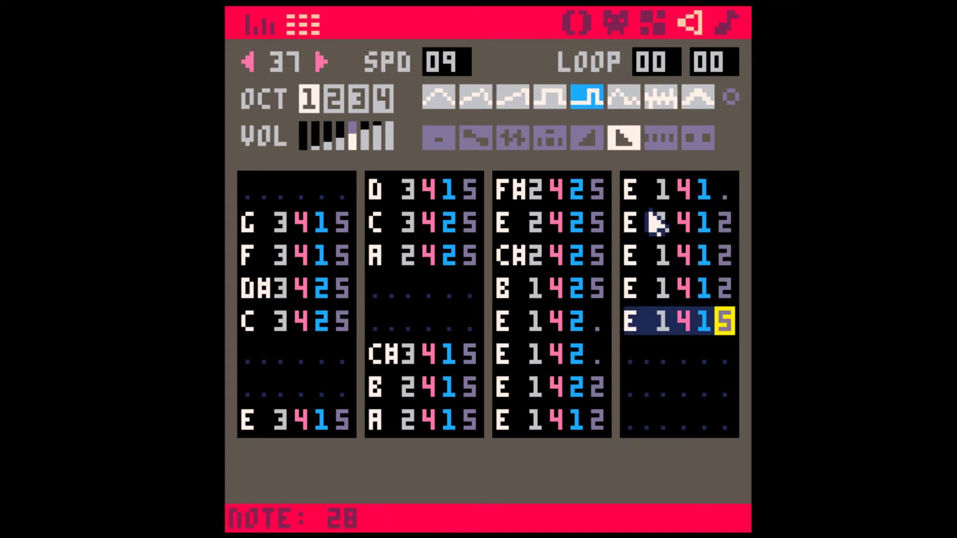
Step: Copy the F# 1 note at note 24 of SFX 36 into notes 25 to 27
key(minus)
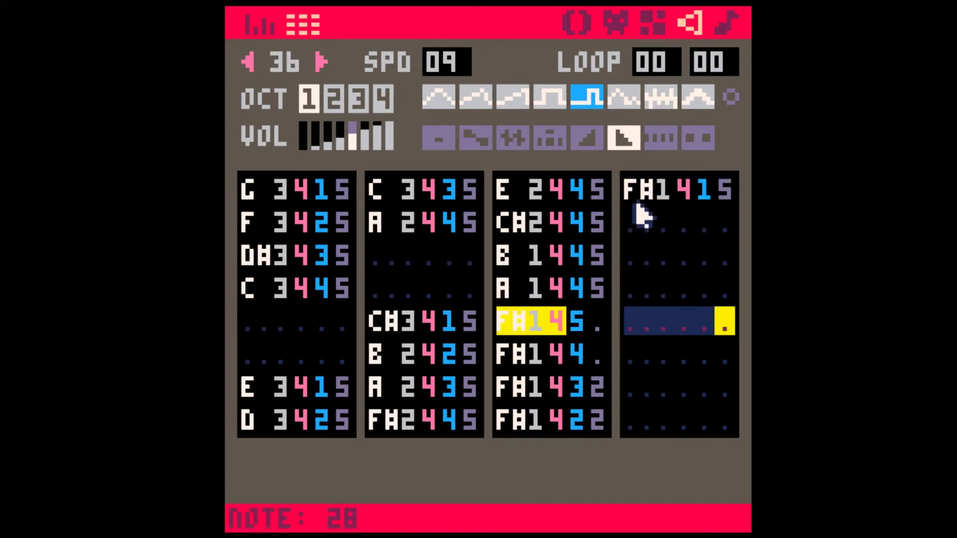
drag(636, 192, 705, 196)
key(ctrl+c)
click(658, 219)
key(ctrl+v)
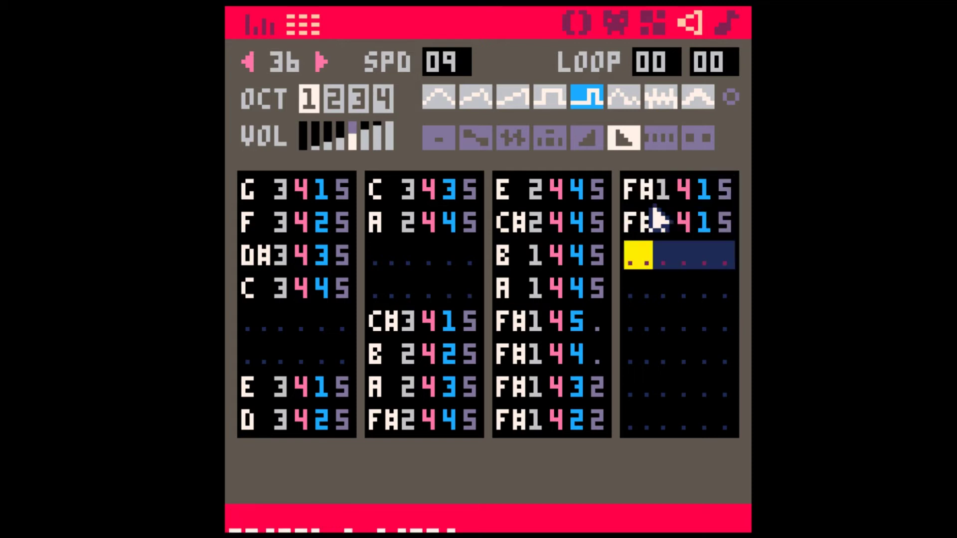
key(ctrl+v)
key(Down)
key(ctrl+v)
Step: Set the effect of notes 24 to 26 in SFX 36 to 2, and play back pattern 07
key(Right)
key(Right)
key(Right)
key(Up)
key(Up)
key(Up)
key(Right)
text(2)
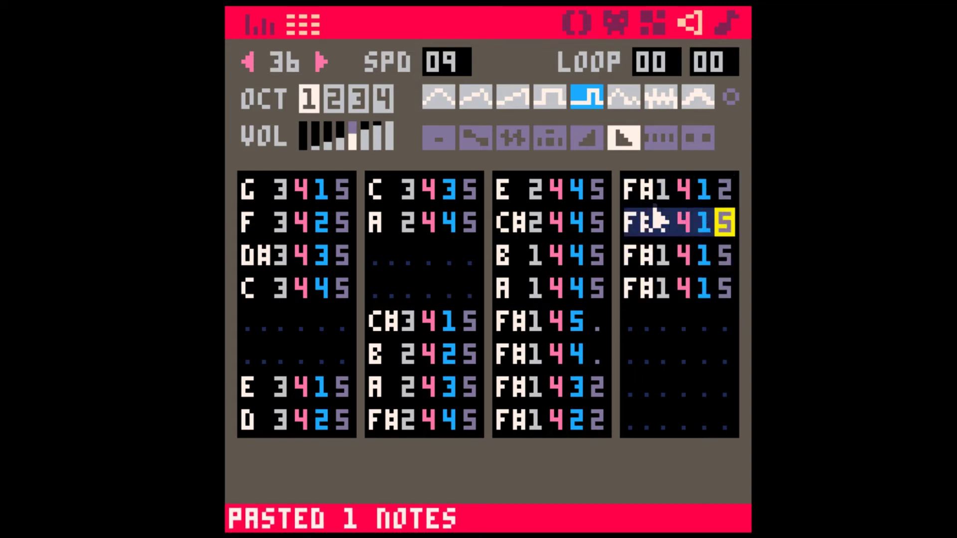
text(22)
click(733, 28)
key(space)
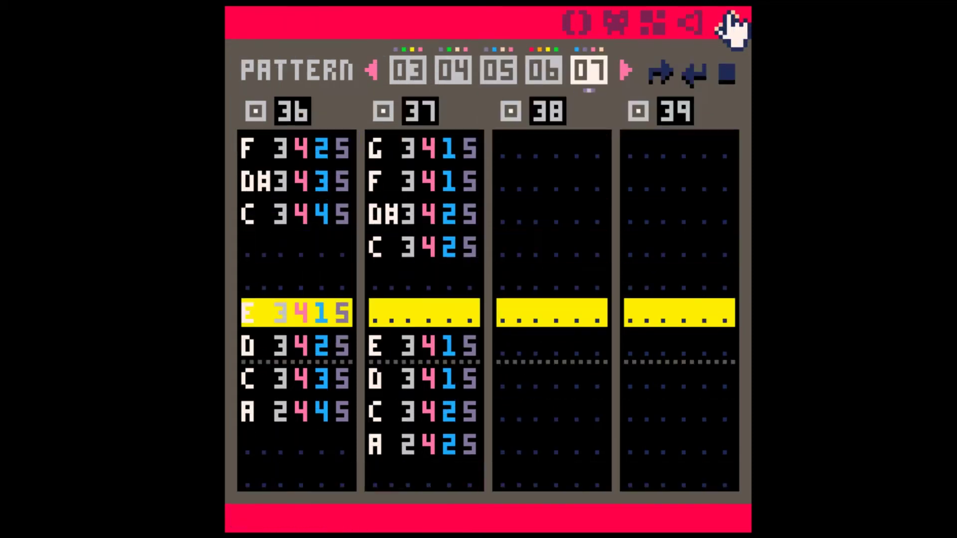
key(space)
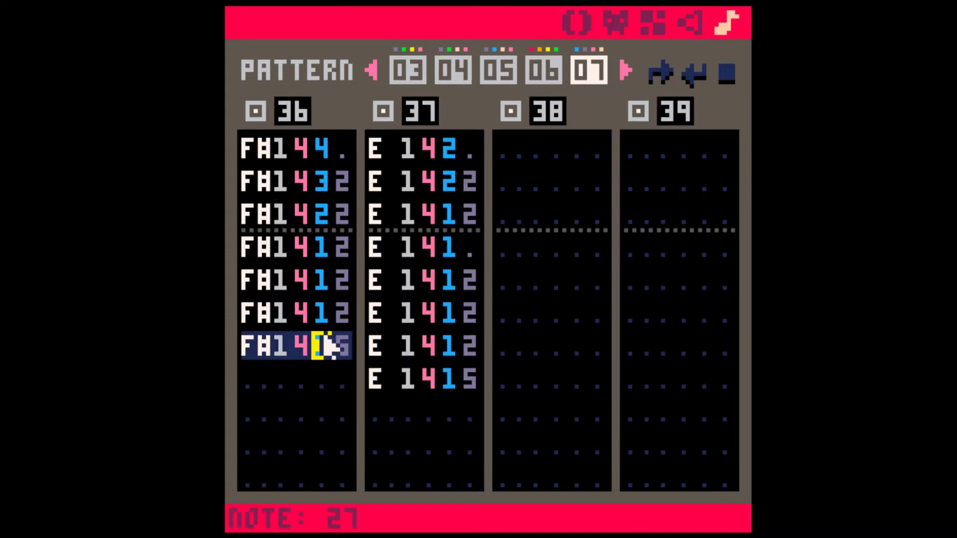
Step: Clear note 27 in SFX 36 and notes 27 and 28 in SFX 37 by setting volume 0, and play back the pattern
text(0)
key(Right)
key(Right)
key(Up)
key(Right)
key(Right)
key(Right)
text(00)
key(space)
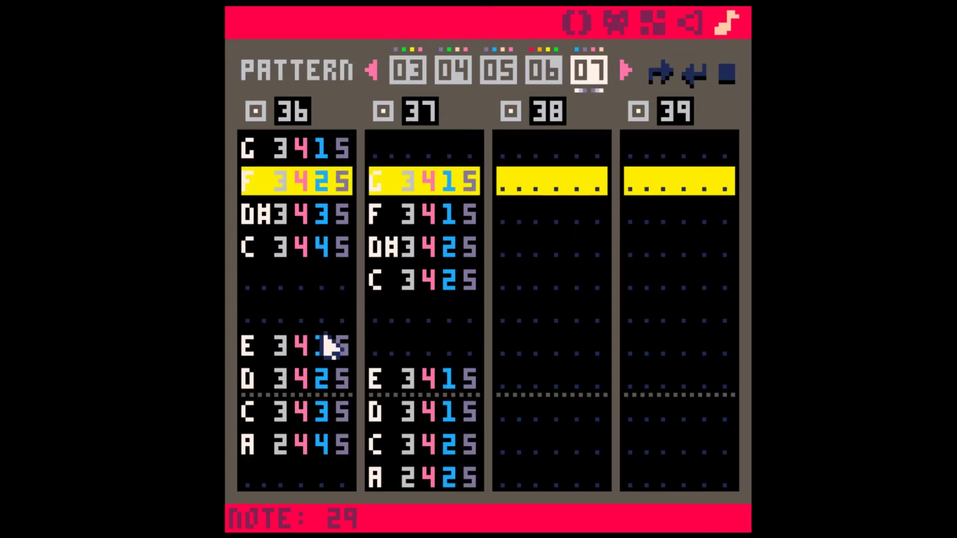
Step: Turn on both the loop start and loop end flags for pattern 07, and stop the playback
click(693, 75)
click(662, 74)
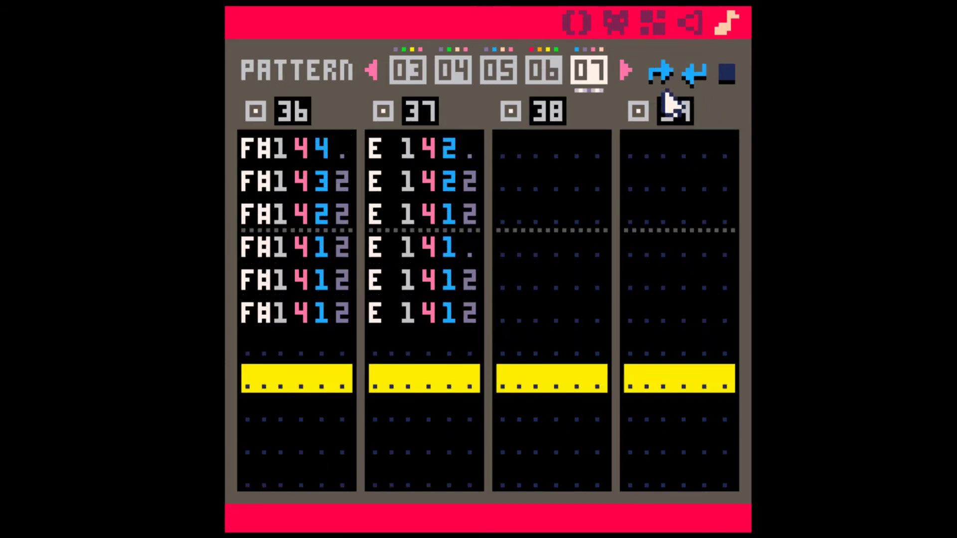
key(space)
Step: Choose the triangle instrument and effect 3 for new notes in SFX 38
key(Up)
key(Up)
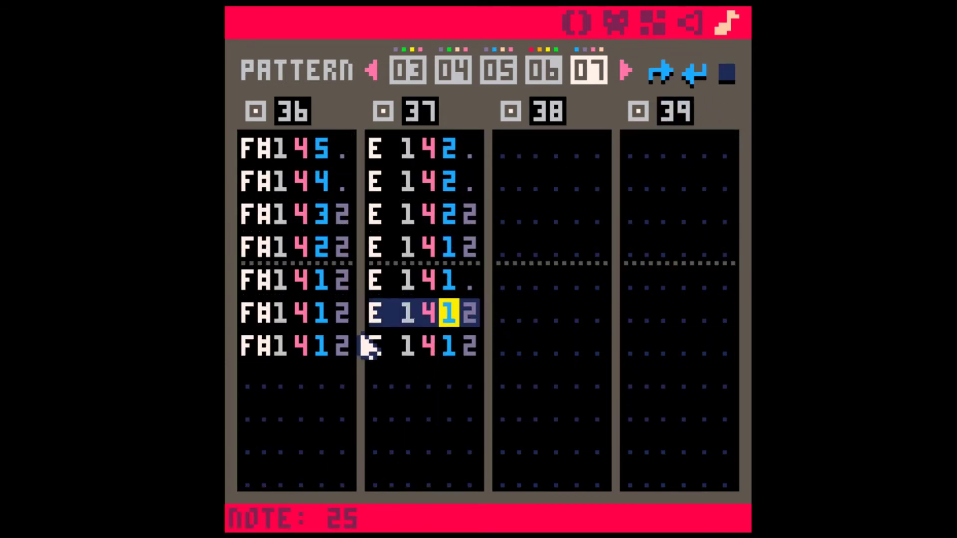
key(Up)
key(Up)
key(Up)
key(Up)
key(Up)
key(Up)
key(Up)
key(Up)
key(Up)
key(Up)
key(Up)
key(Up)
key(Up)
key(Up)
key(Up)
key(Up)
key(Up)
key(Up)
key(Up)
key(Up)
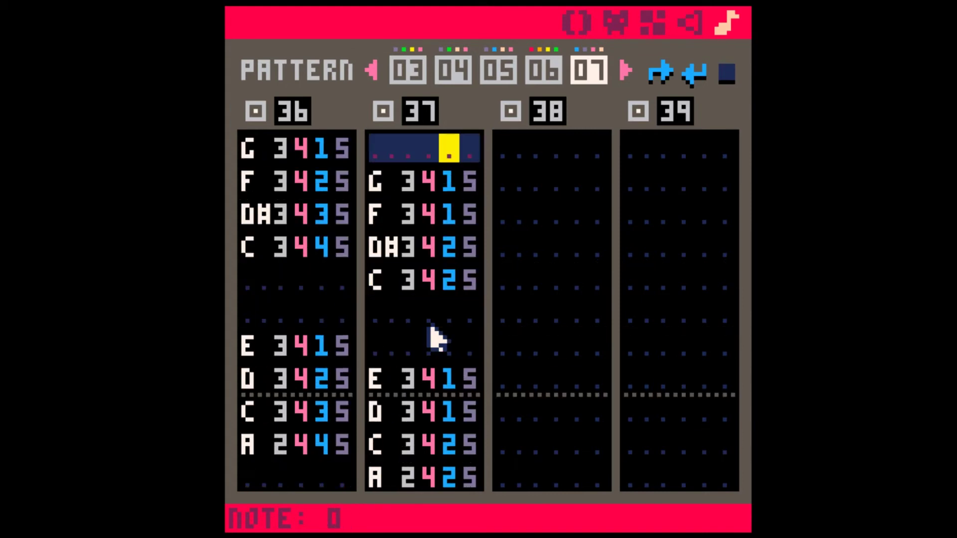
click(506, 156)
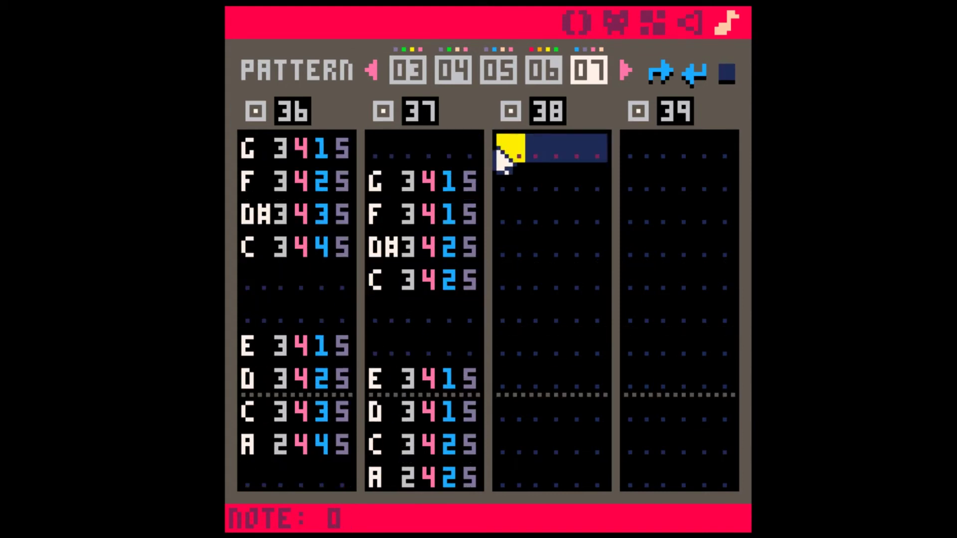
click(696, 27)
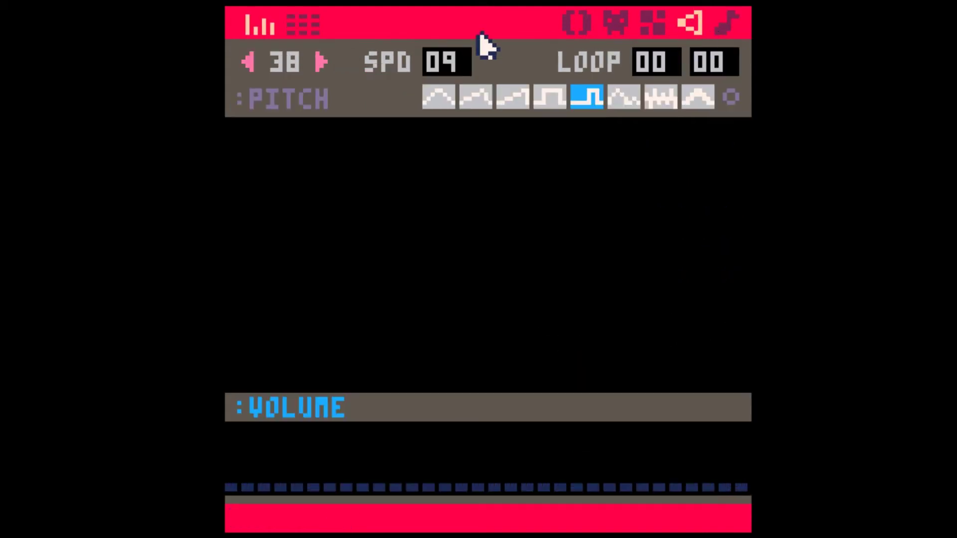
key(Tab)
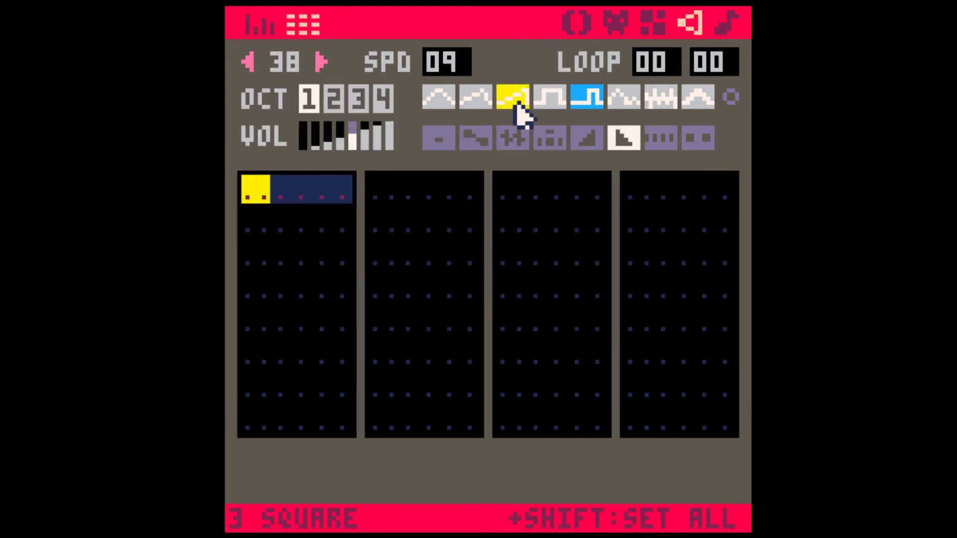
click(439, 102)
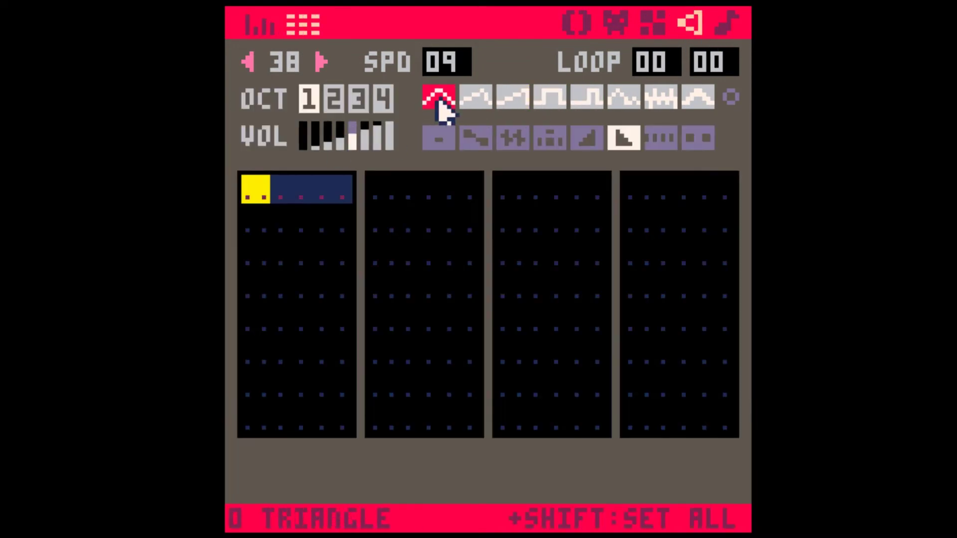
click(550, 141)
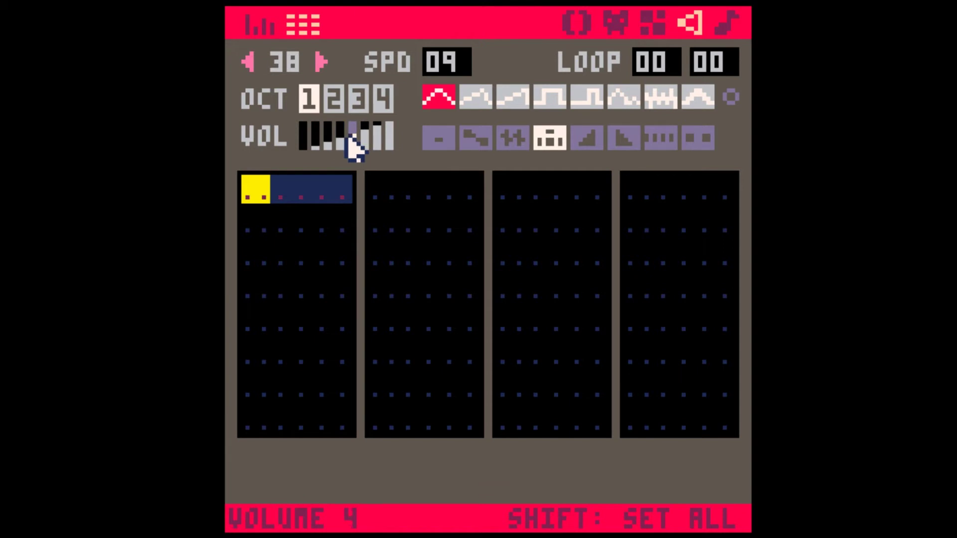
Step: Enter C 1 notes in SFX 38 of pattern 07 at notes 0, 6 and 12
click(729, 25)
key(z)
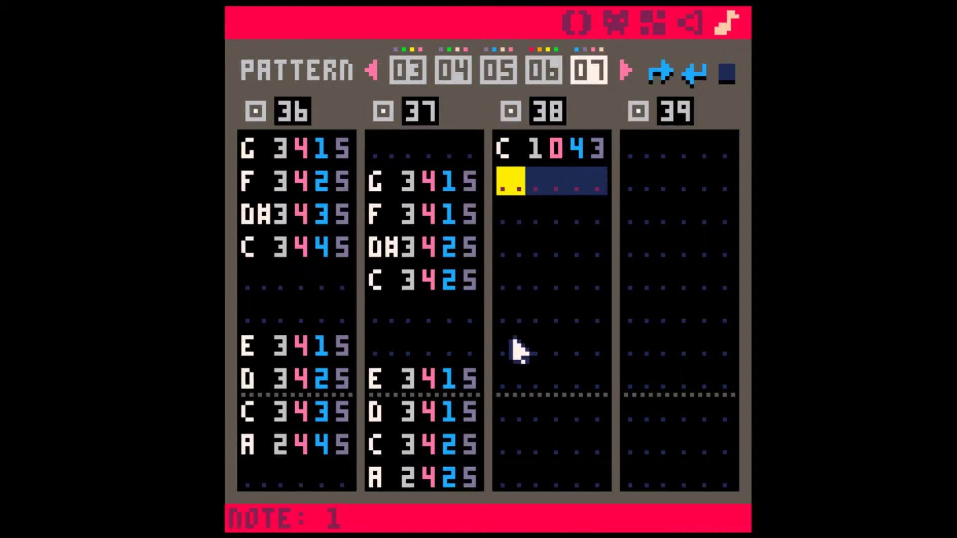
key(space)
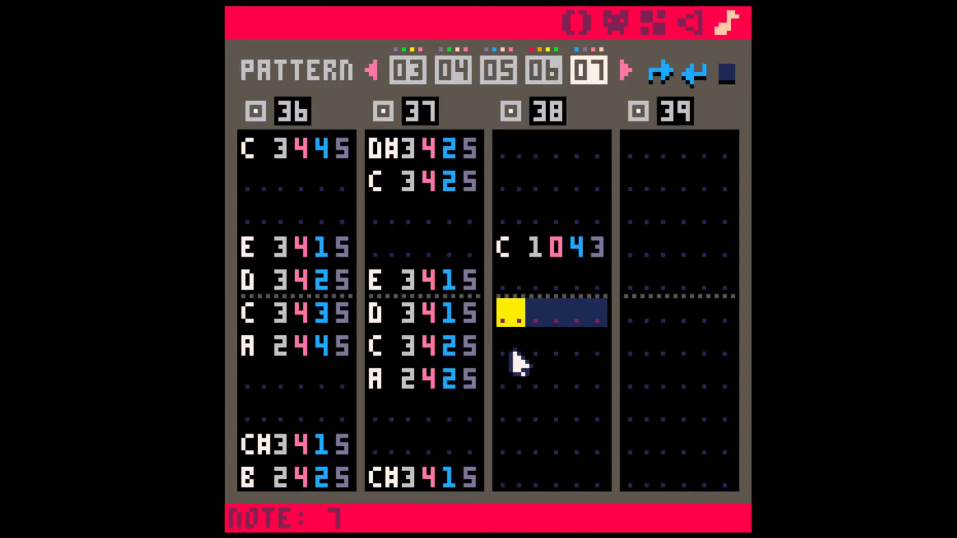
key(z)
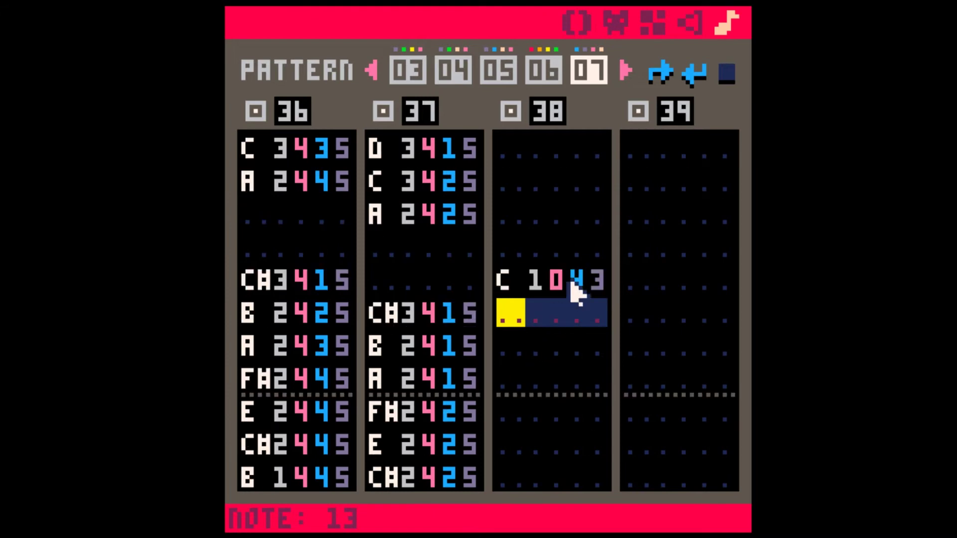
drag(573, 280, 493, 274)
click(431, 282)
drag(476, 343, 357, 343)
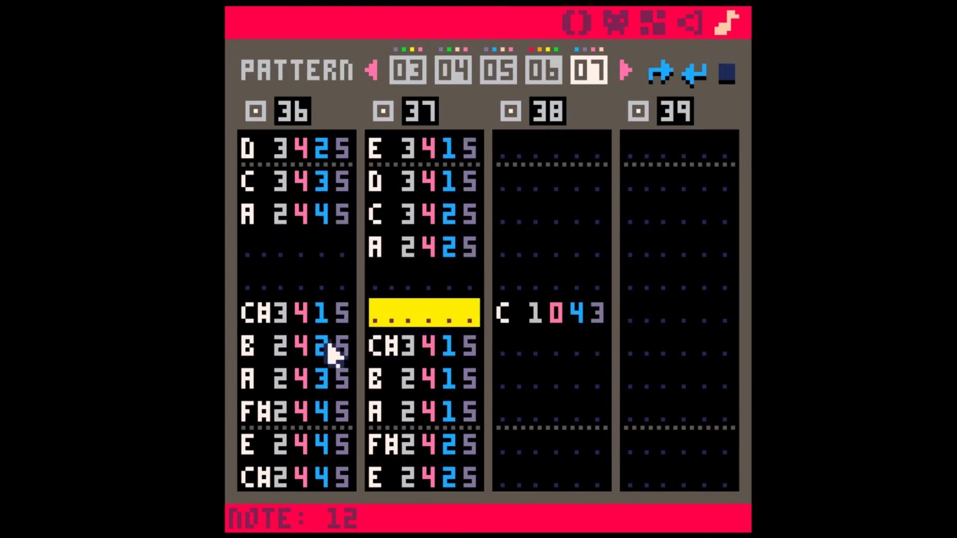
click(327, 339)
drag(253, 281, 340, 283)
scroll(344, 285, up, 1)
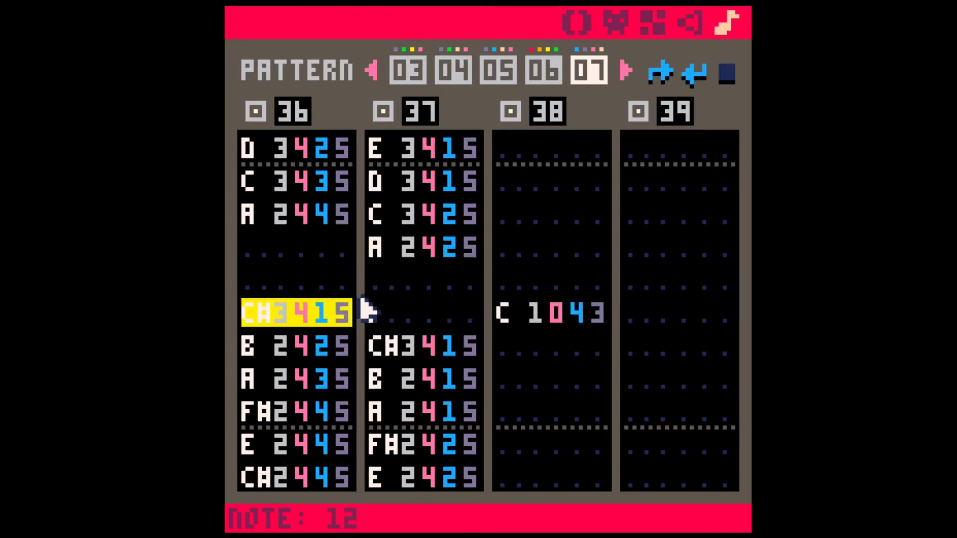
scroll(532, 305, up, 4)
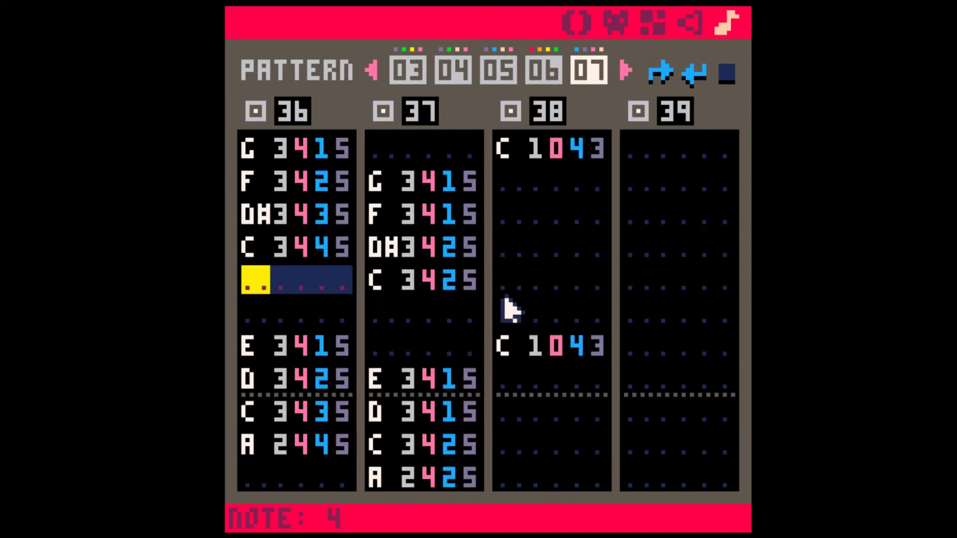
Step: Copy the C 3 note at note 3 of SFX 36 to note 3 of SFX 38, with instrument 6 and volume 1
click(501, 252)
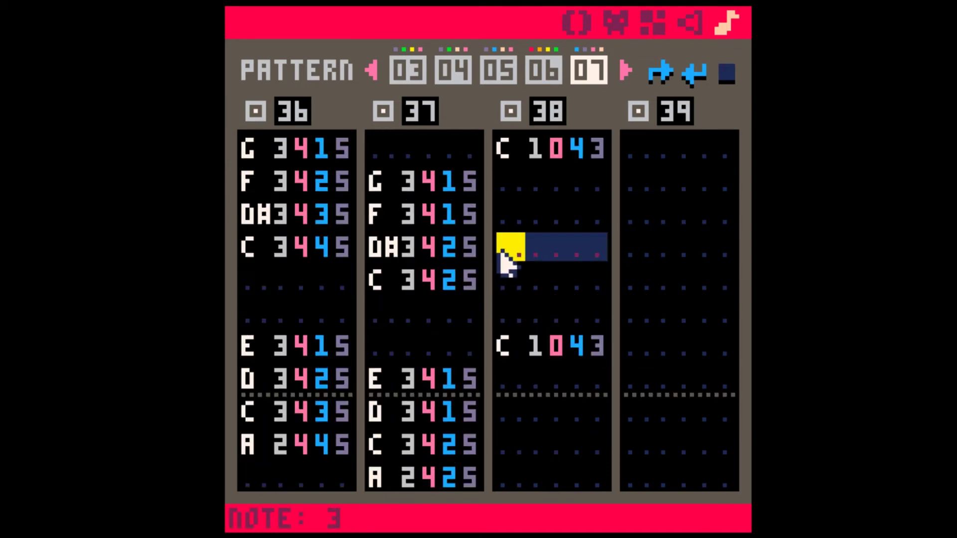
drag(297, 260, 352, 253)
key(ctrl+c)
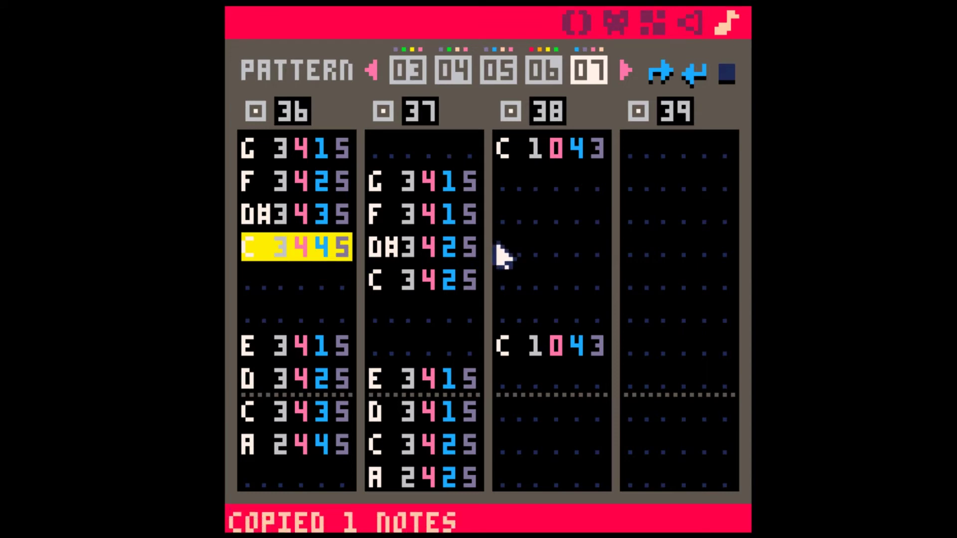
click(496, 252)
key(ctrl+v)
text(6)
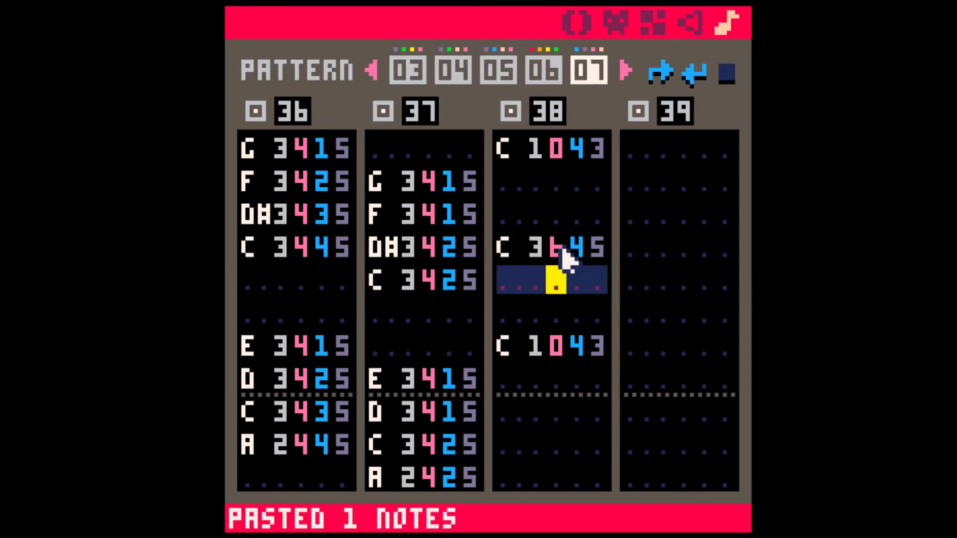
key(Right)
key(Up)
text(1)
Step: Play back pattern 07 and pattern 06 to compare them, and return to pattern 07
key(space)
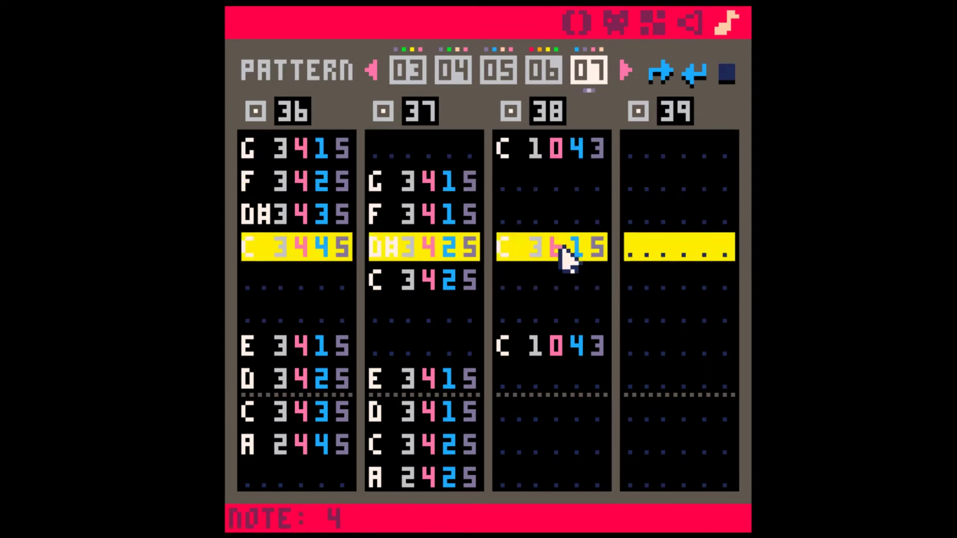
key(space)
key(space)
key(space)
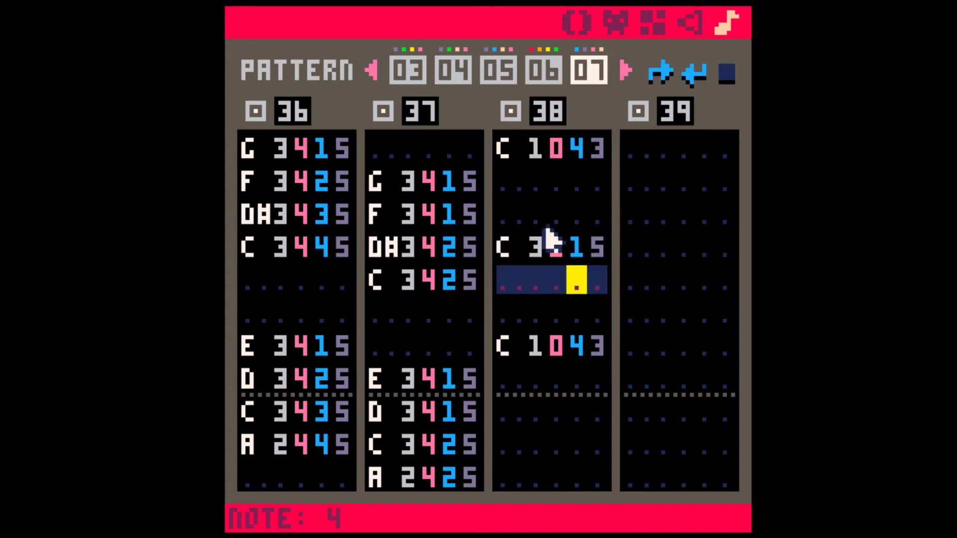
click(543, 68)
key(space)
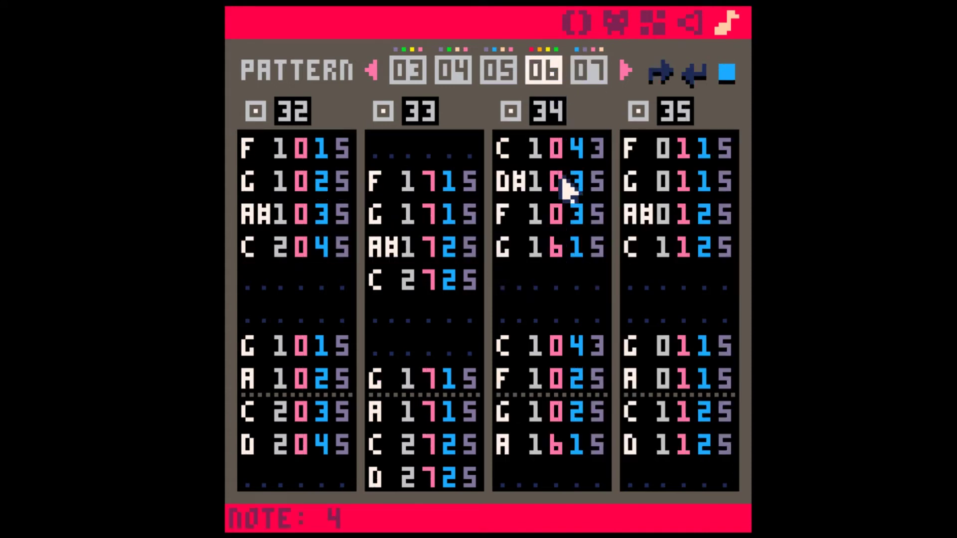
click(589, 72)
key(space)
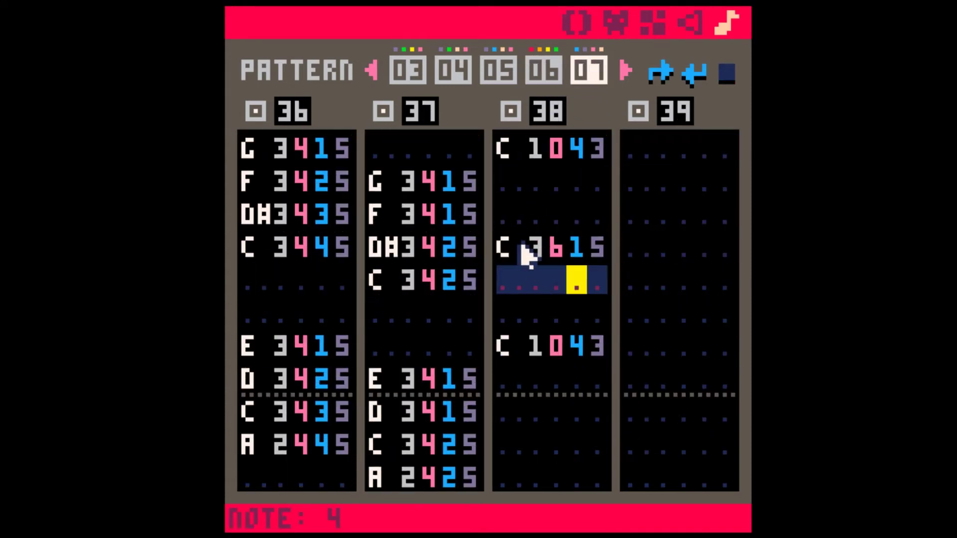
Step: Copy the C 3 instrument 6 note in SFX 38 to notes 10 and 20, and play back pattern 07
drag(520, 245, 598, 246)
key(ctrl+c)
scroll(544, 366, down, 3)
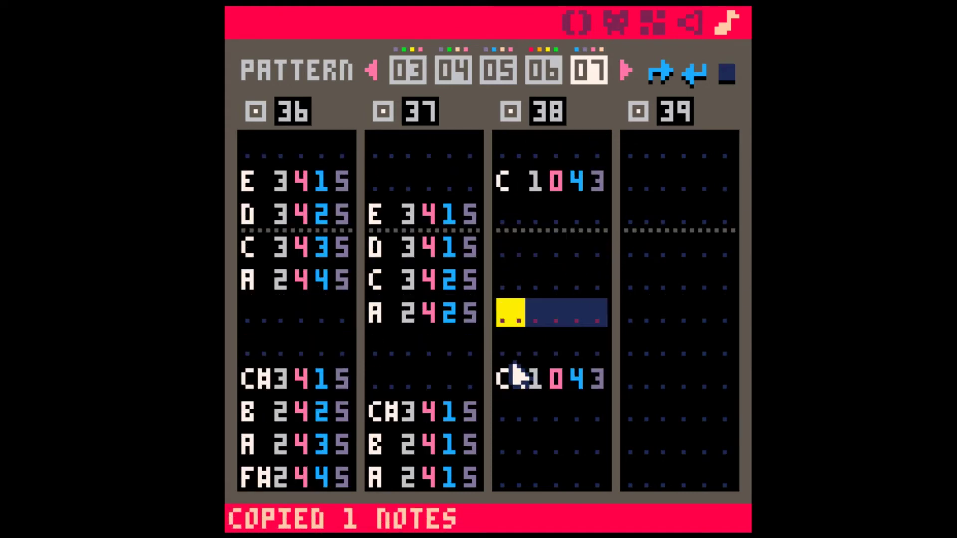
key(ctrl+v)
scroll(521, 375, down, 4)
scroll(518, 371, down, 1)
click(515, 351)
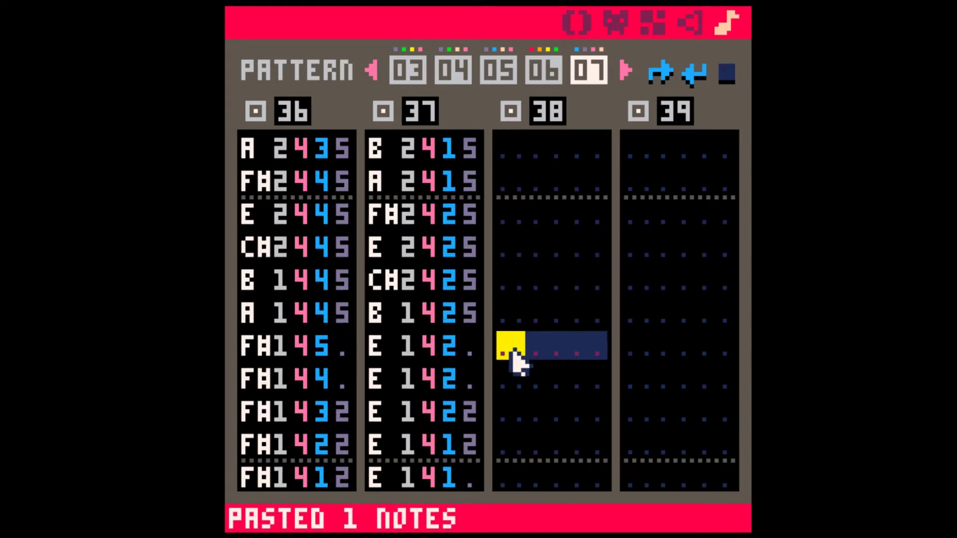
scroll(521, 350, down, 1)
key(ctrl+v)
key(space)
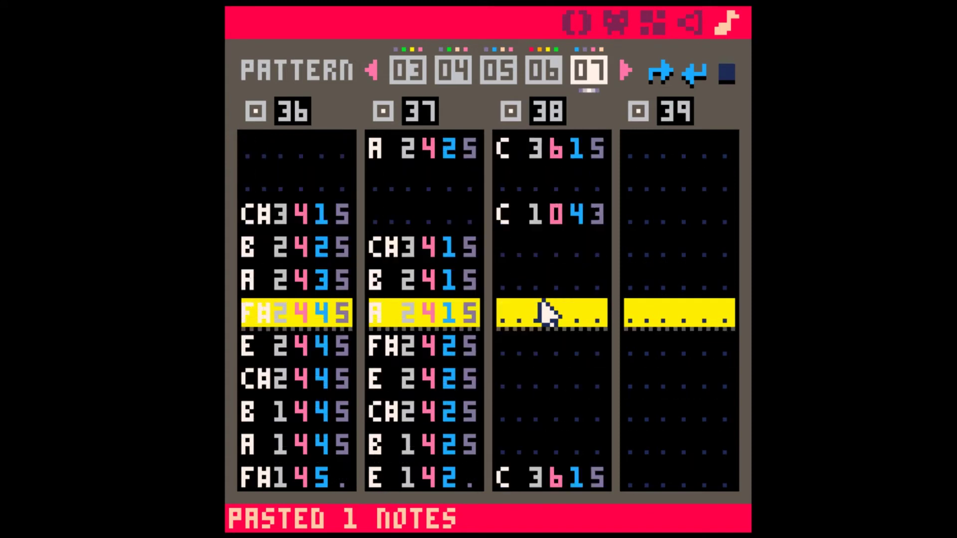
Step: Move the C 3 instrument 6 note in SFX 38 from note 10 to note 9, and play back pattern 07
key(space)
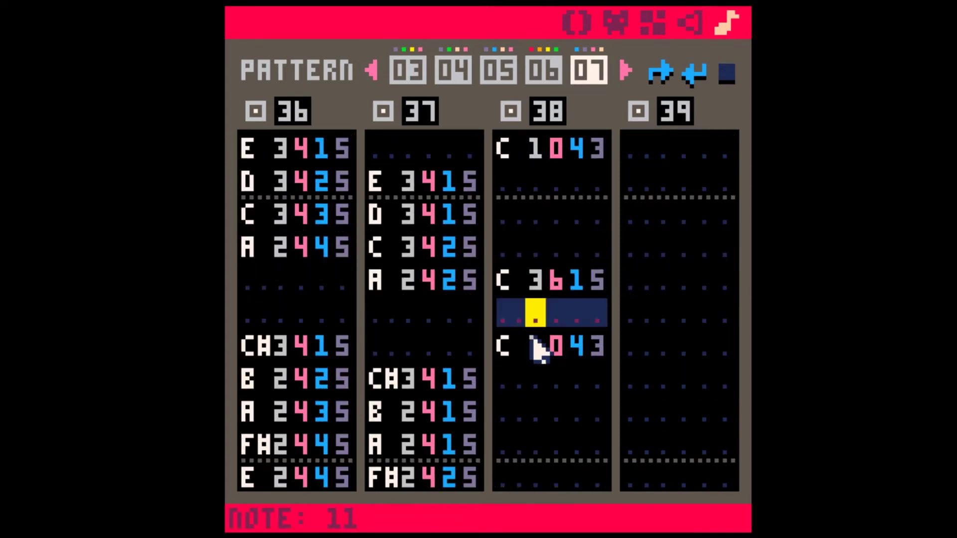
key(space)
key(space)
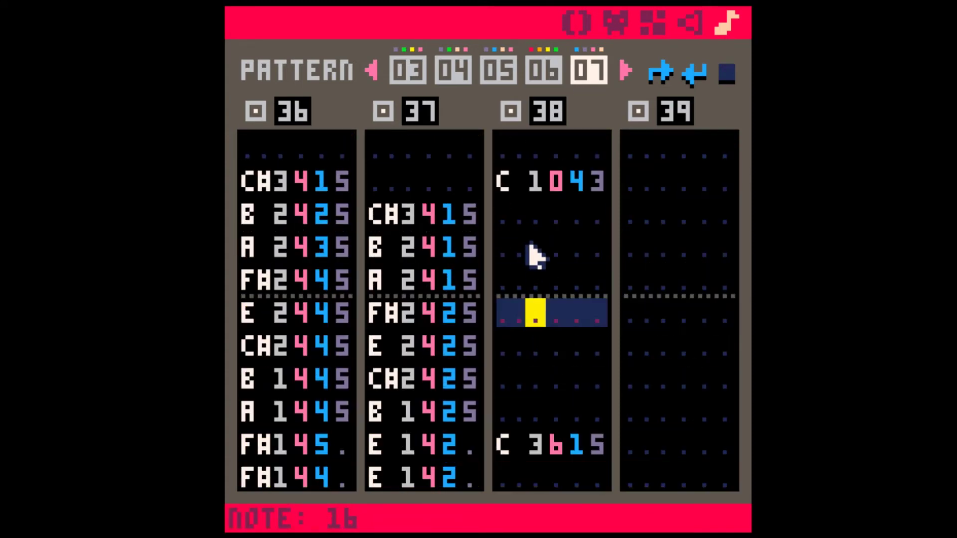
scroll(535, 257, up, 7)
drag(509, 314, 595, 349)
key(ctrl+c)
key(ctrl+c)
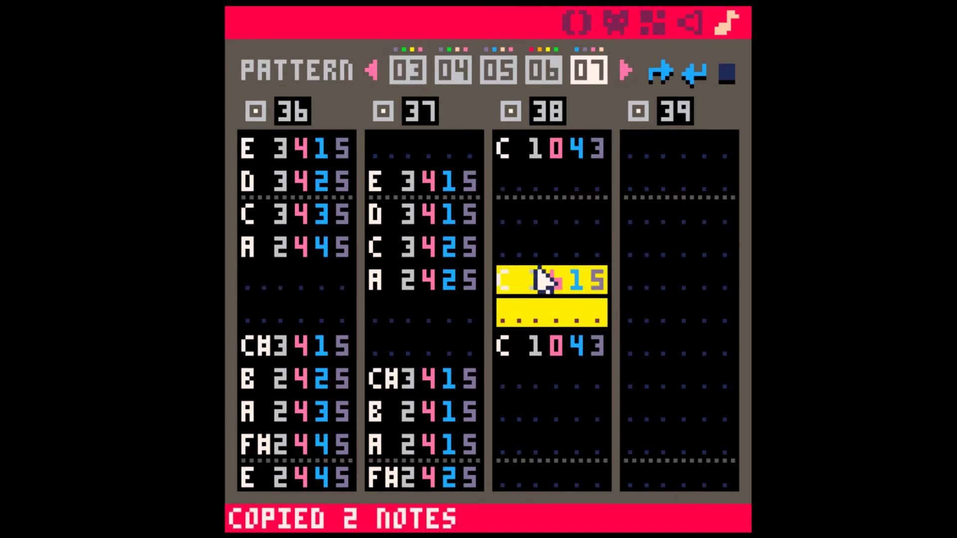
click(513, 249)
scroll(513, 260, up, 6)
key(ctrl+v)
scroll(513, 261, down, 5)
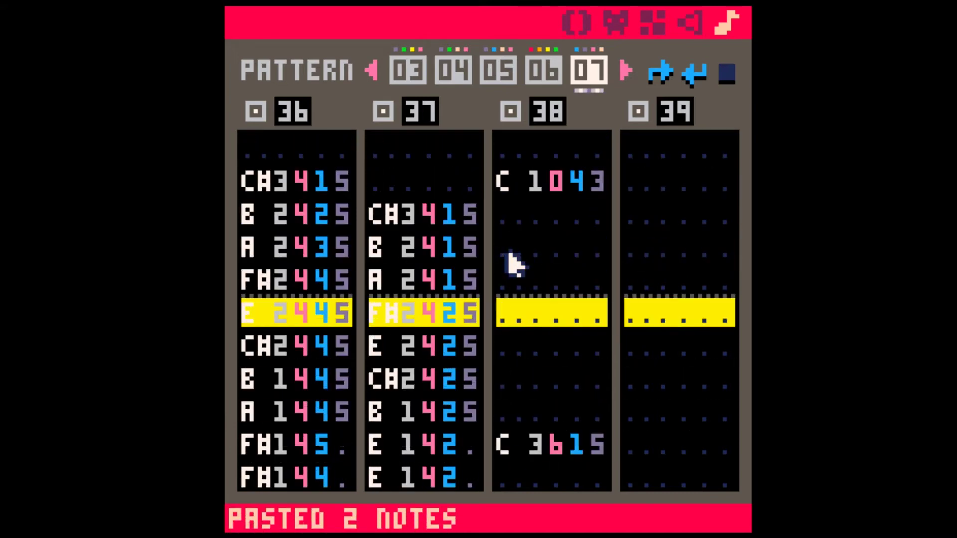
key(space)
key(space)
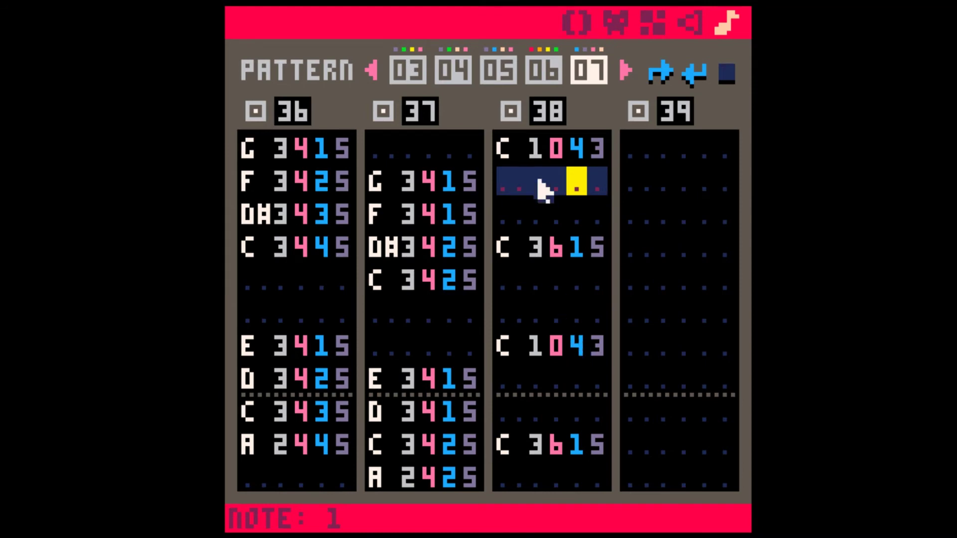
Step: Copy all 32 notes of the melody in SFX 36 into SFX 39
click(250, 148)
drag(334, 356, 367, 474)
key(ctrl+c)
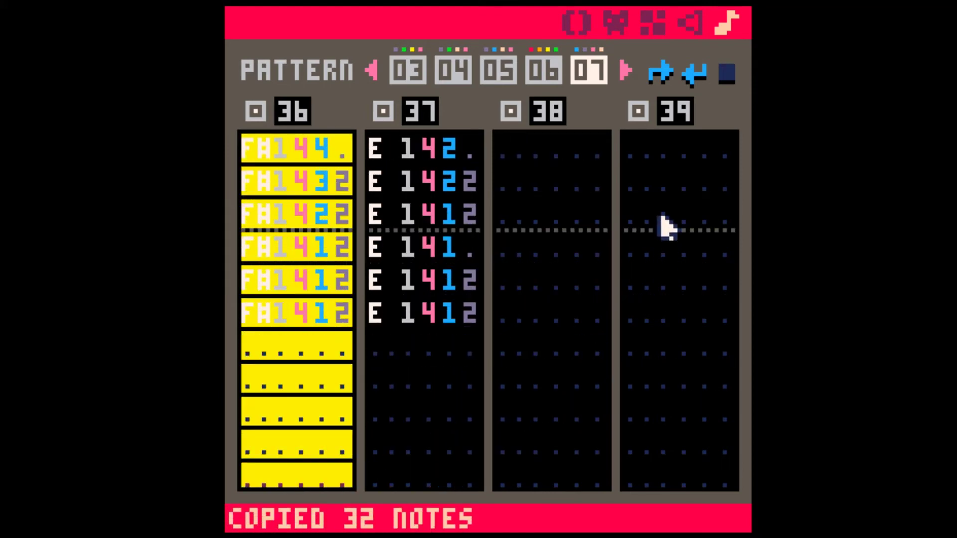
scroll(653, 214, up, 5)
click(638, 152)
key(ctrl+v)
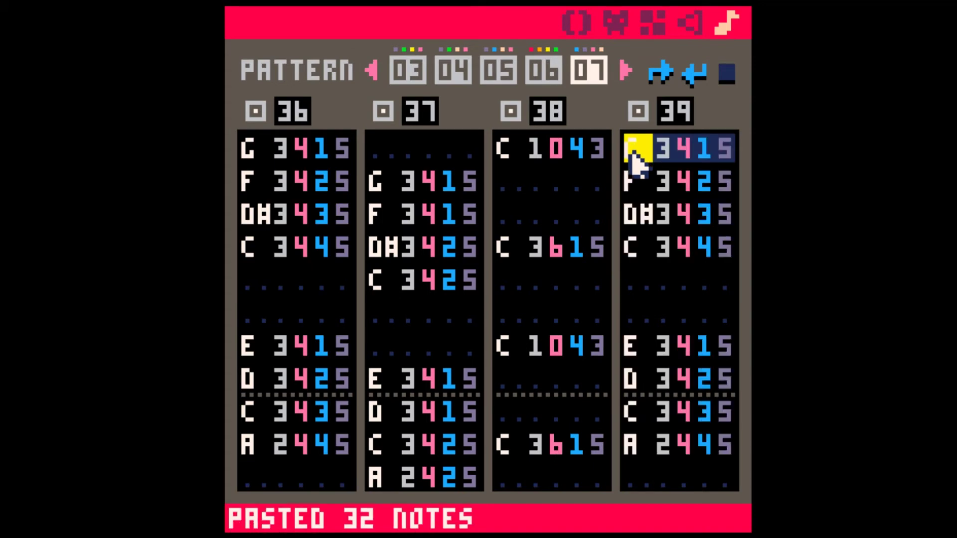
Step: Lower all notes of SFX 39 by one octave, set their instrument to 1 tilted saw, and return to pattern 07
drag(638, 155, 728, 488)
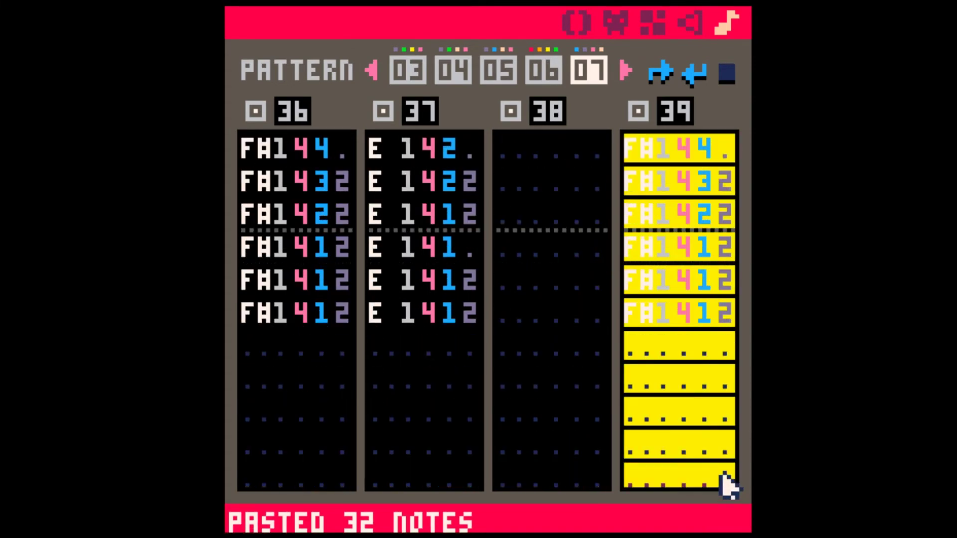
key(ctrl+shift+Down)
click(686, 25)
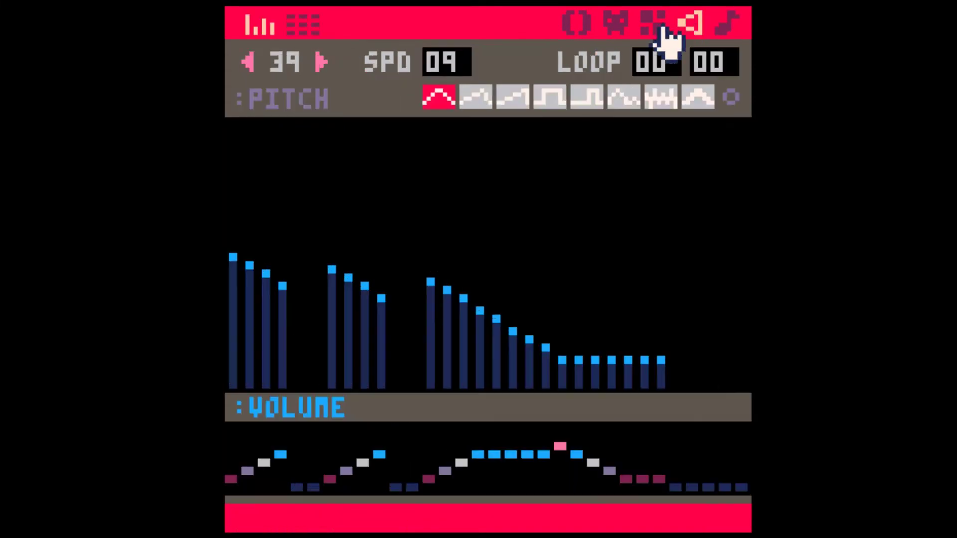
key(Tab)
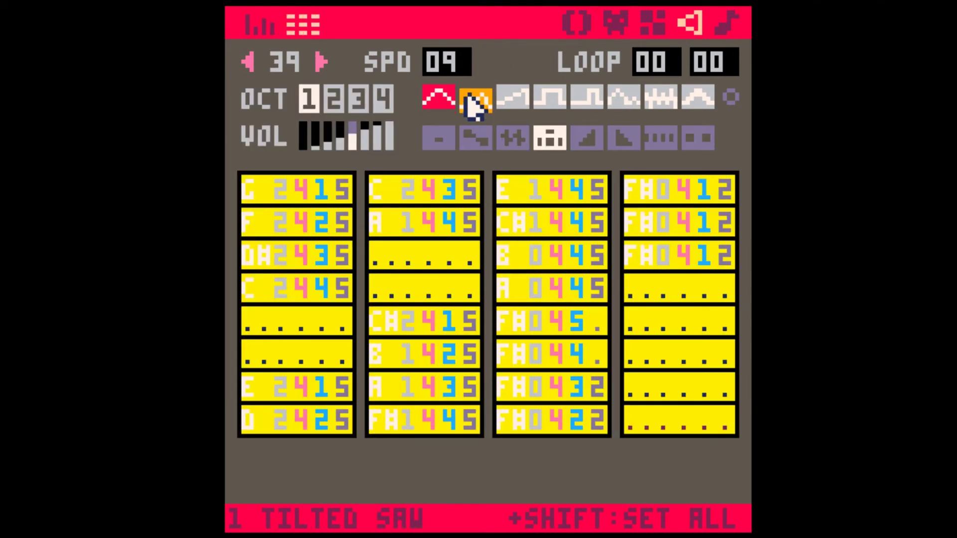
shift+click(469, 99)
key(space)
click(348, 279)
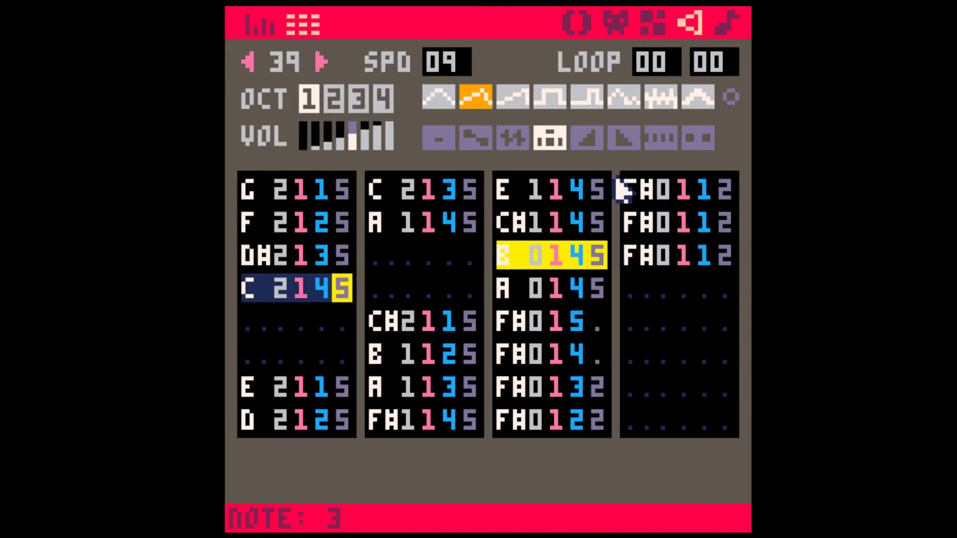
click(727, 25)
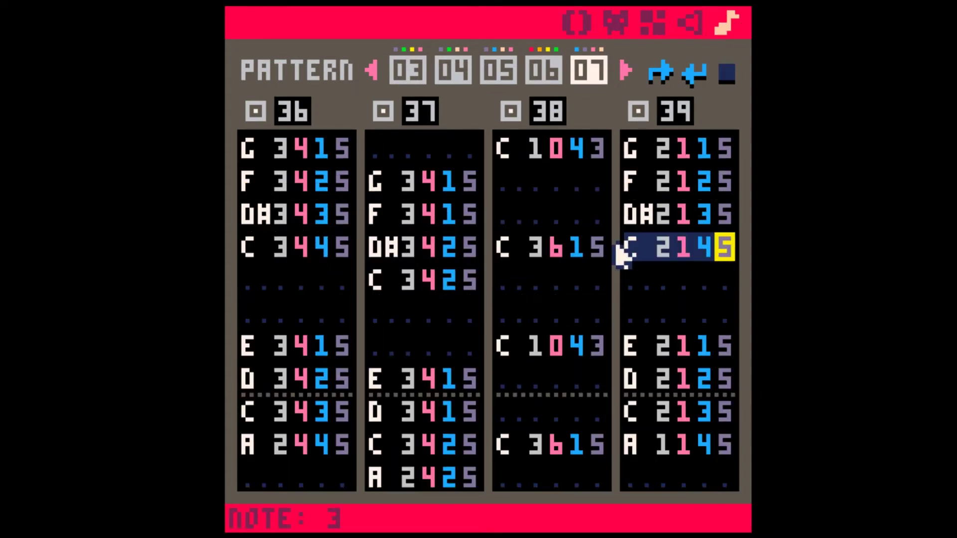
scroll(526, 319, down, 5)
scroll(526, 319, up, 8)
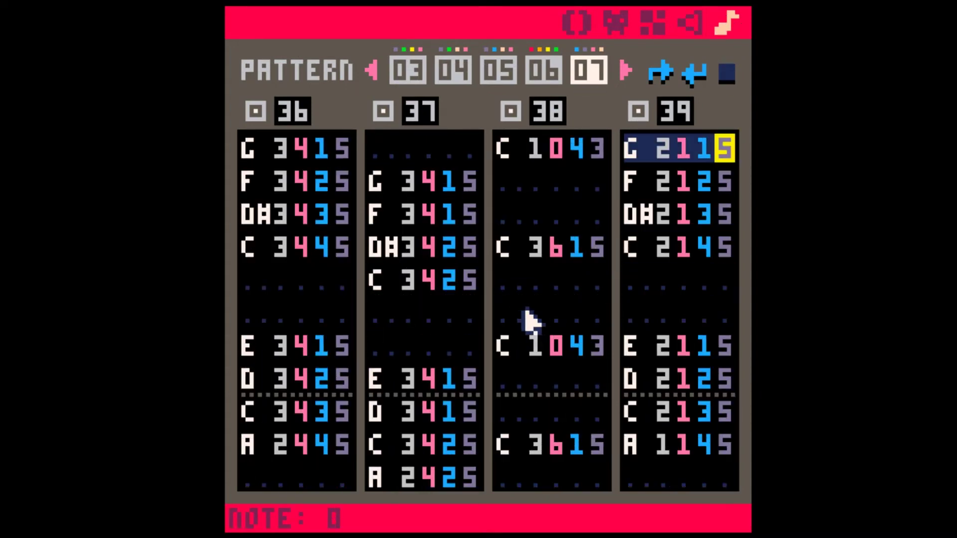
Step: Enter a C 3 note at note 1 of SFX 38 with instrument 1 and volume 2
click(509, 183)
drag(509, 184, 582, 208)
click(599, 214)
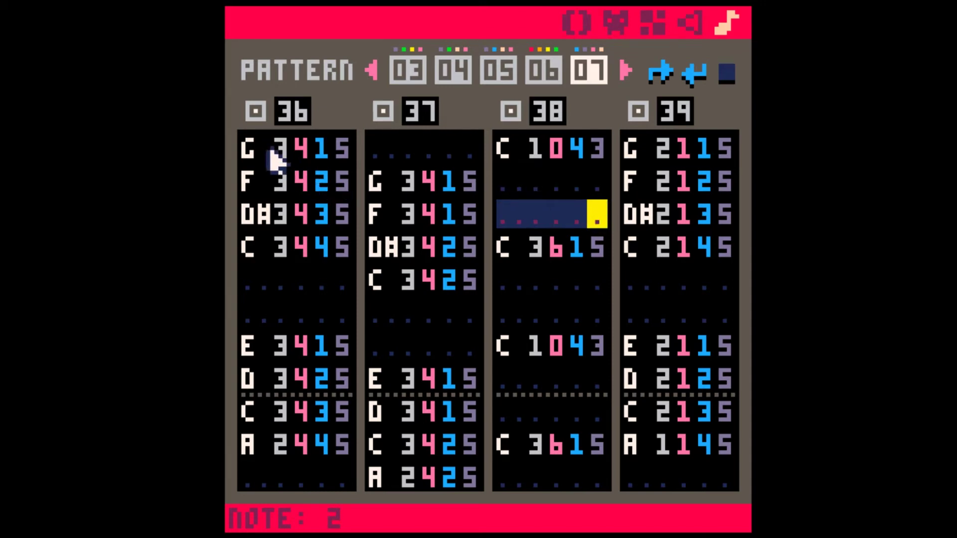
drag(249, 180, 339, 181)
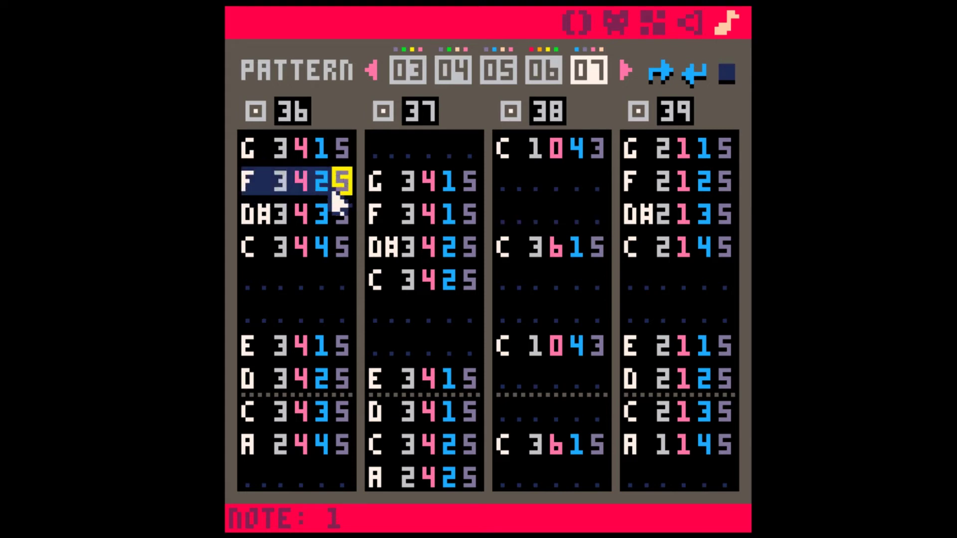
click(500, 180)
key(z)
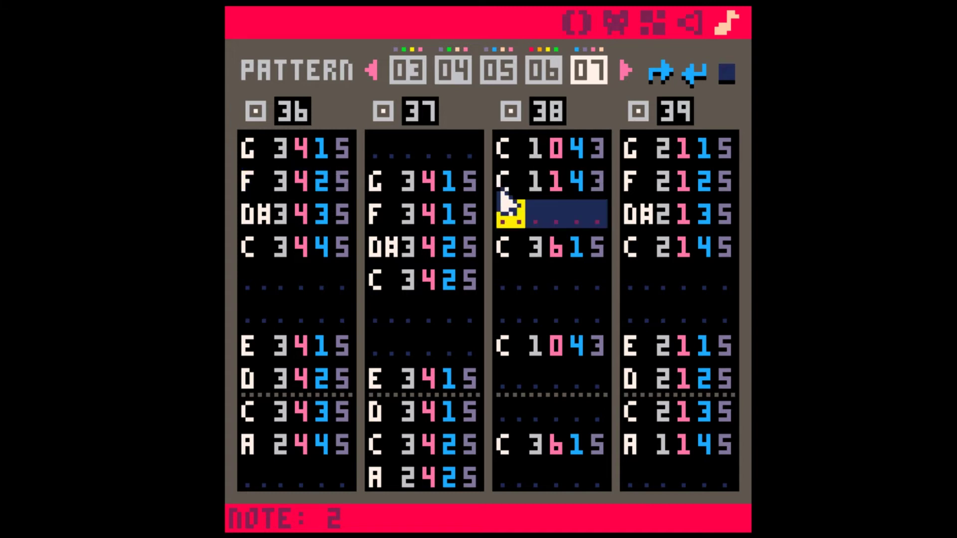
key(Up)
key(3)
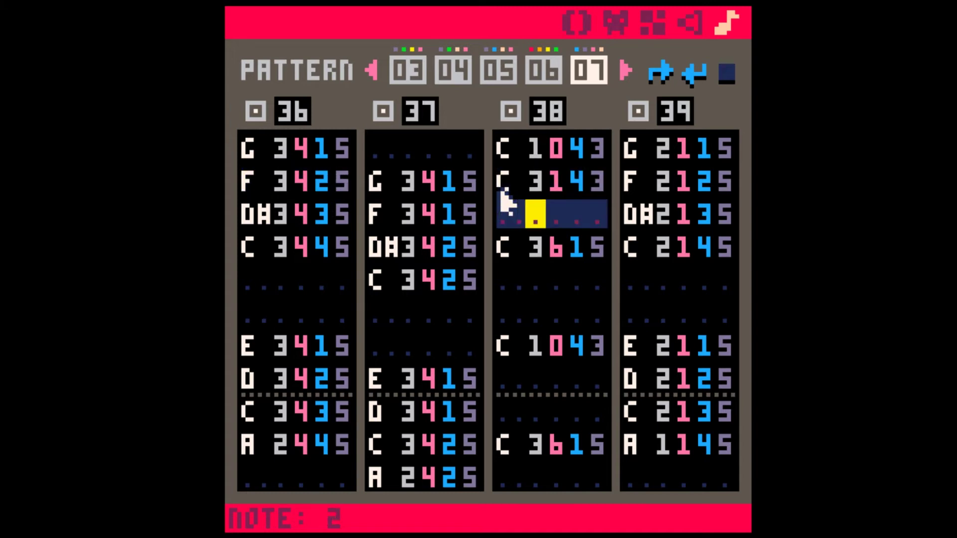
key(Up)
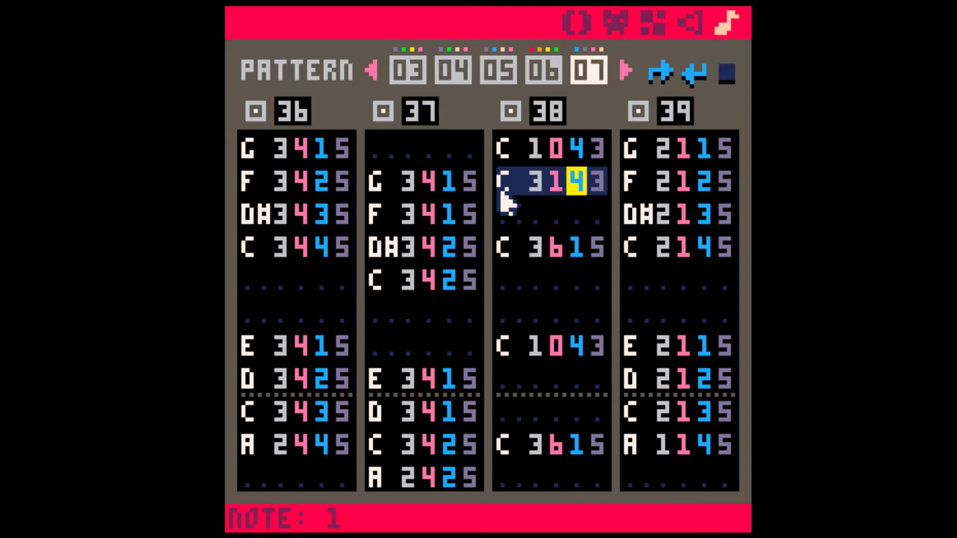
key(2)
key(Up)
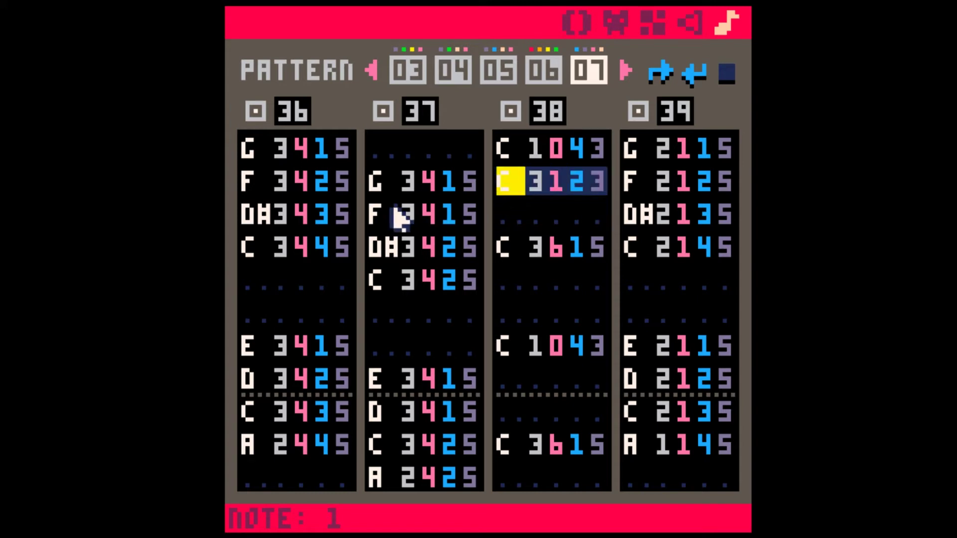
Step: Compare the melody at notes 1 to 3 of SFX 36 with the note entered at note 1 of SFX 38
drag(252, 186, 343, 192)
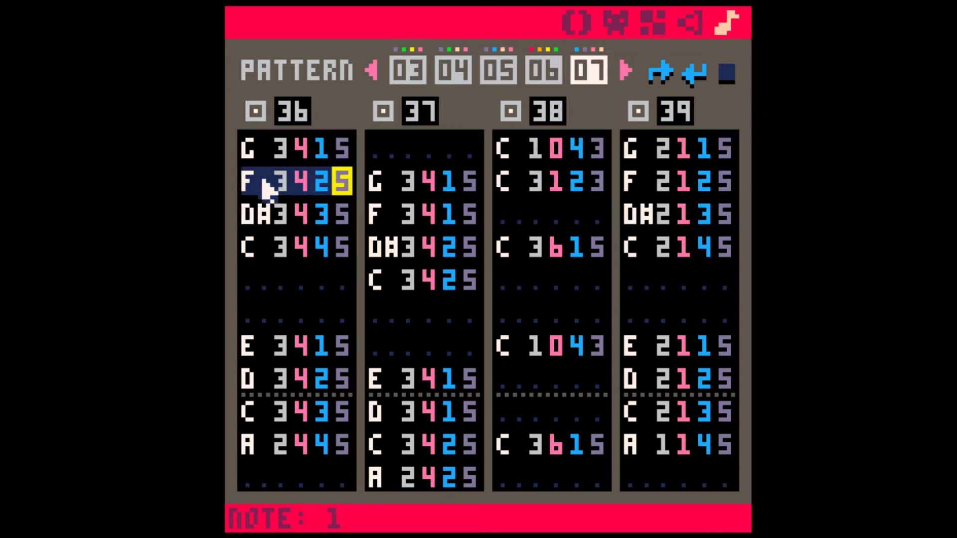
drag(265, 188, 343, 189)
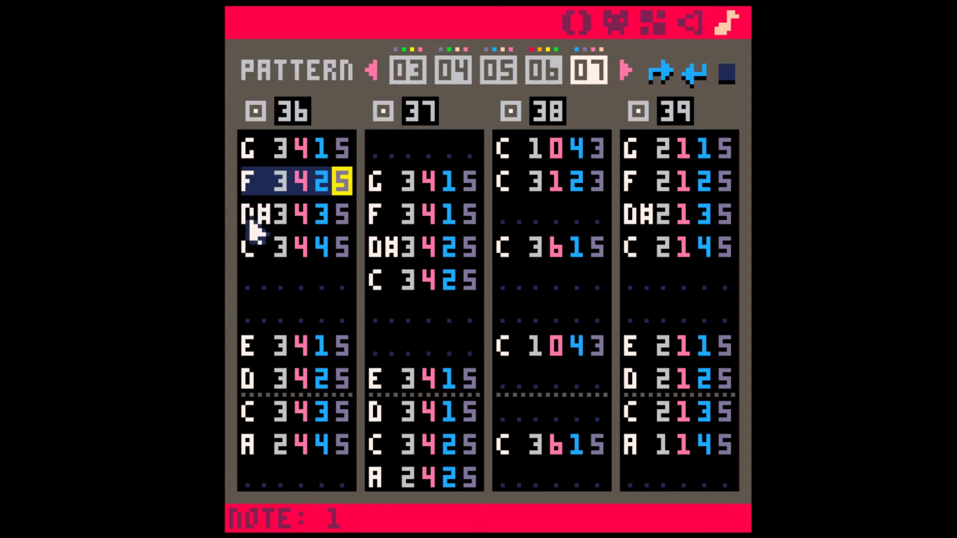
drag(250, 220, 306, 209)
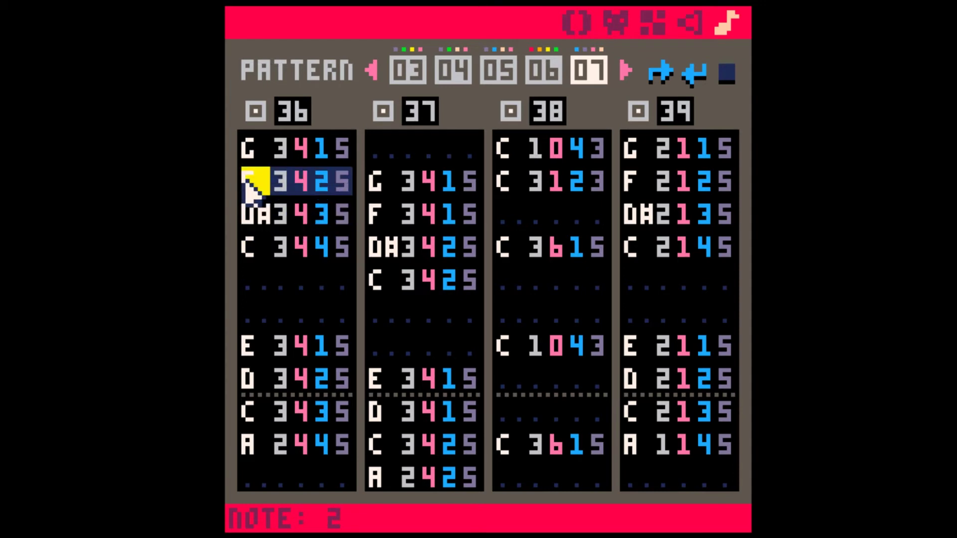
drag(252, 184, 346, 212)
drag(257, 254, 363, 259)
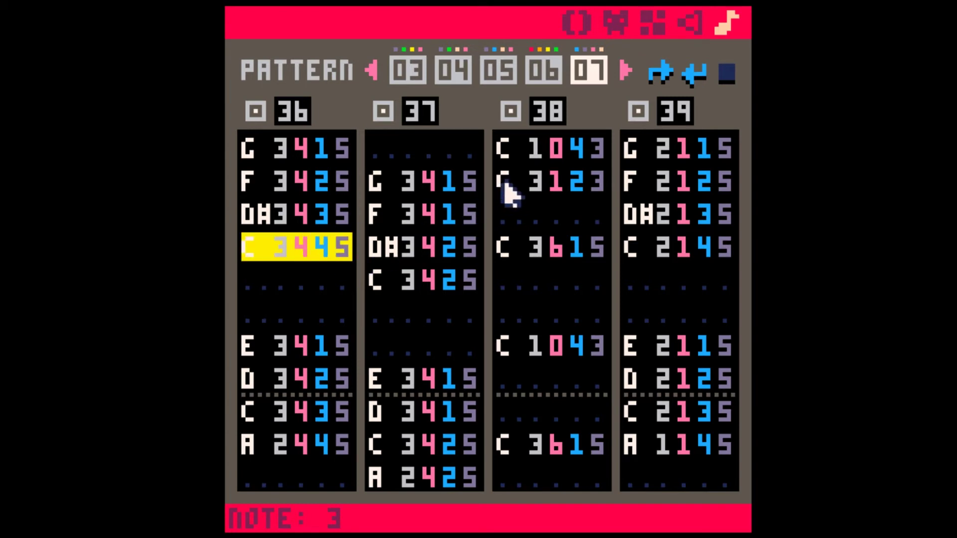
drag(505, 186, 577, 183)
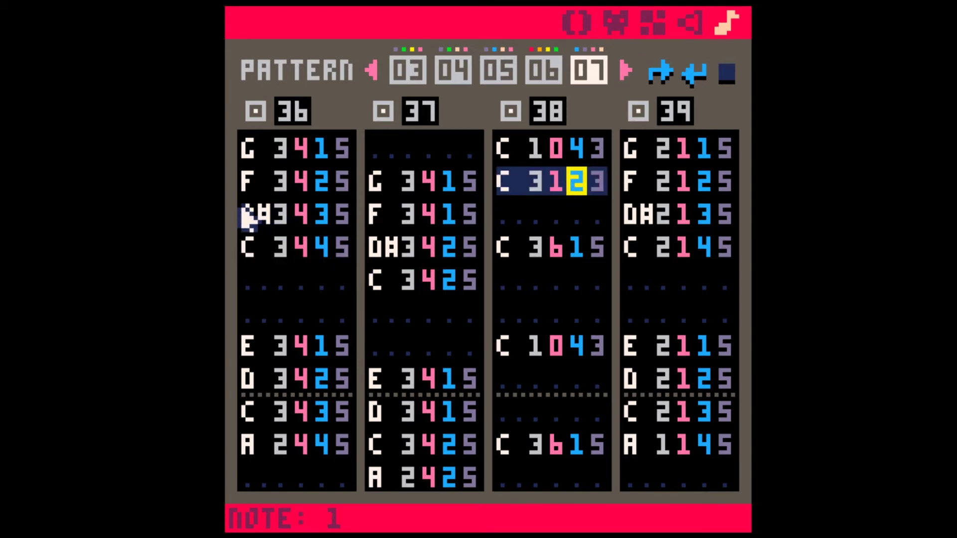
drag(244, 217, 312, 225)
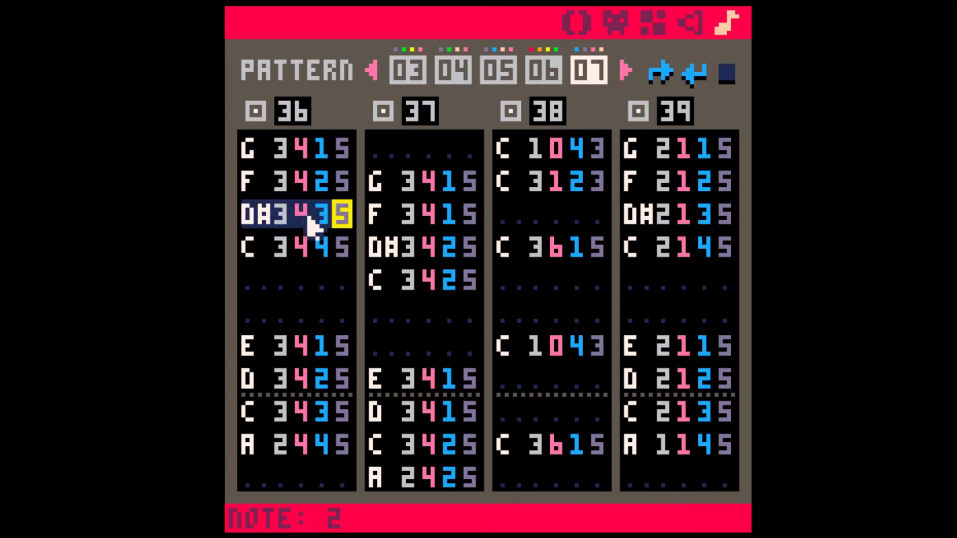
Step: Enter an A# 2 note with instrument 1 at note 2 of SFX 38
click(506, 222)
key(z)
scroll(511, 231, down, 2)
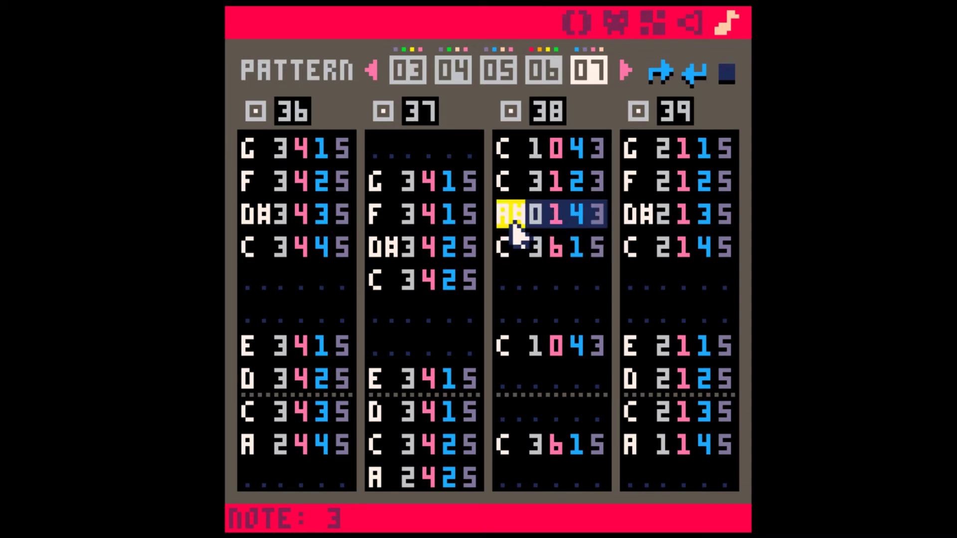
key(Right)
key(2)
key(Right)
key(Right)
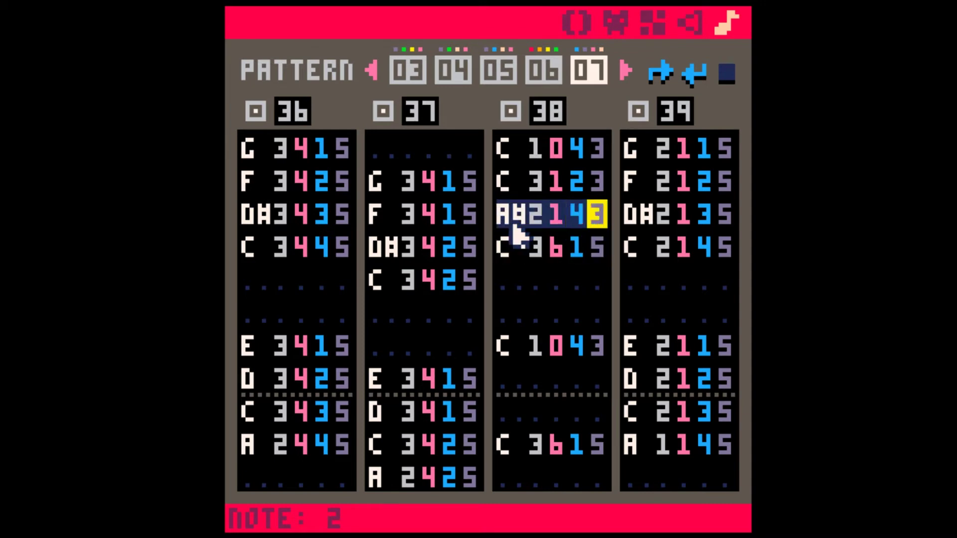
Step: Set the effect of notes 1 and 2 in SFX 38 to 5 fade out, and note 2's volume to 2
key(Up)
key(BackSpace)
key(BackSpace)
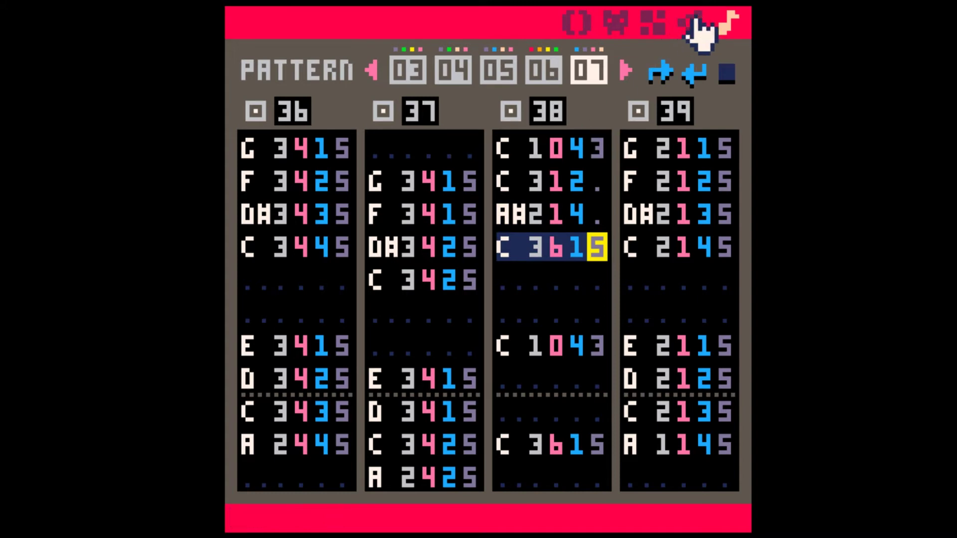
click(694, 24)
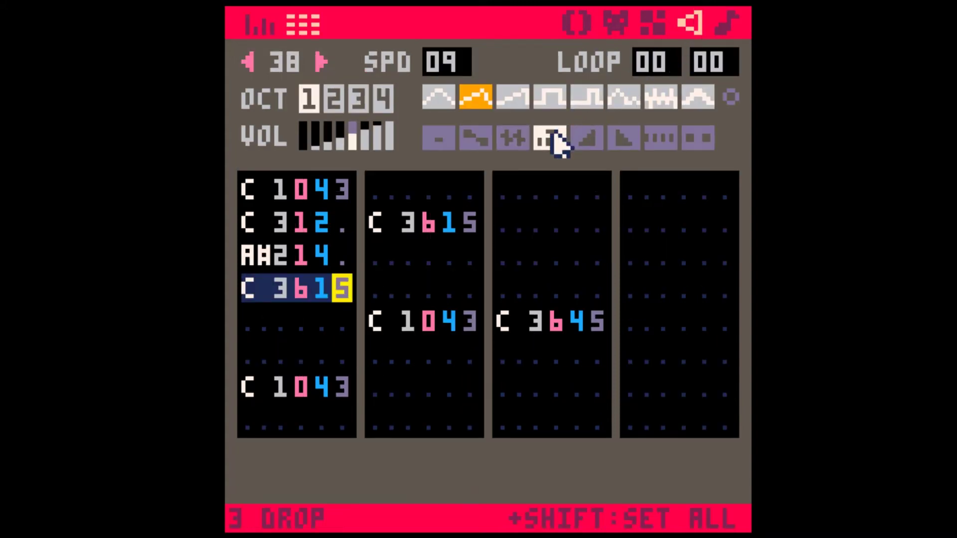
click(432, 137)
click(727, 22)
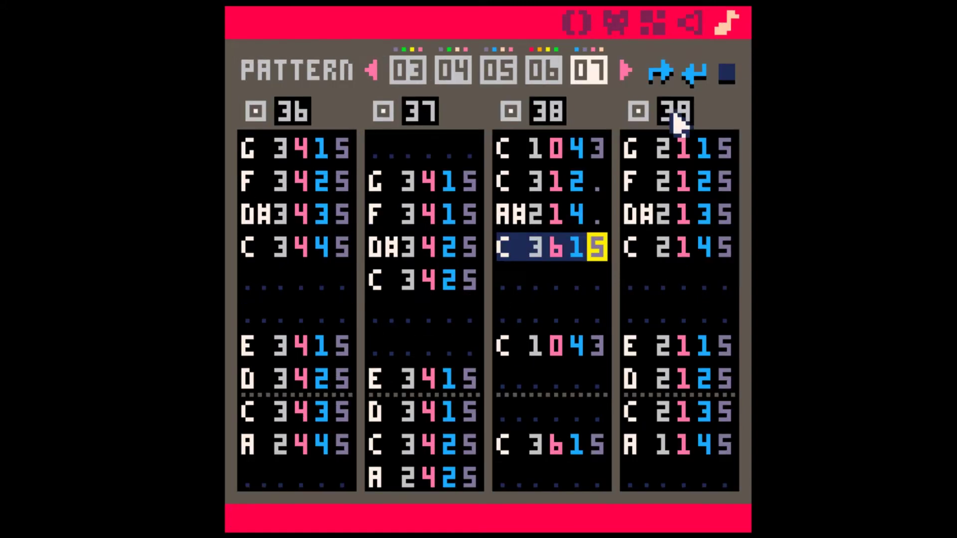
click(691, 23)
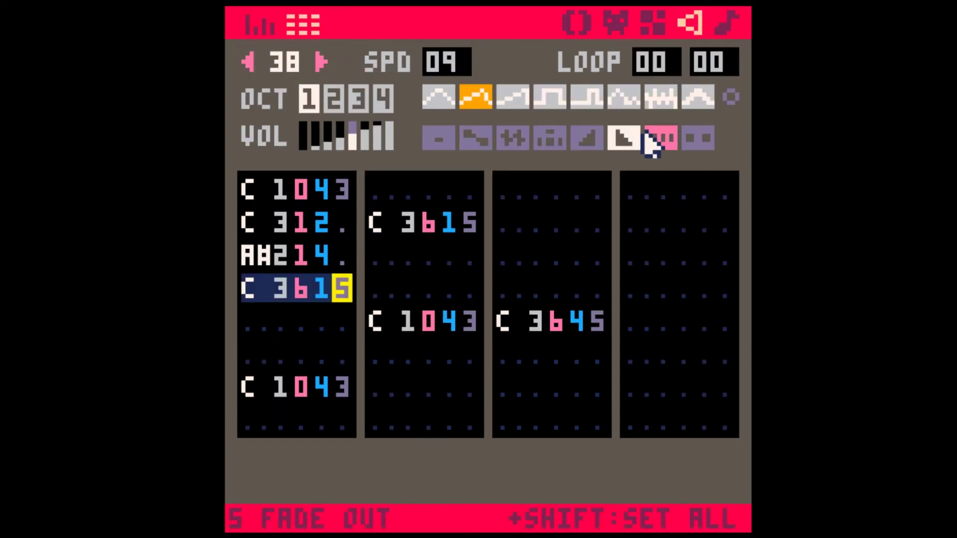
click(727, 22)
click(597, 183)
text(55)
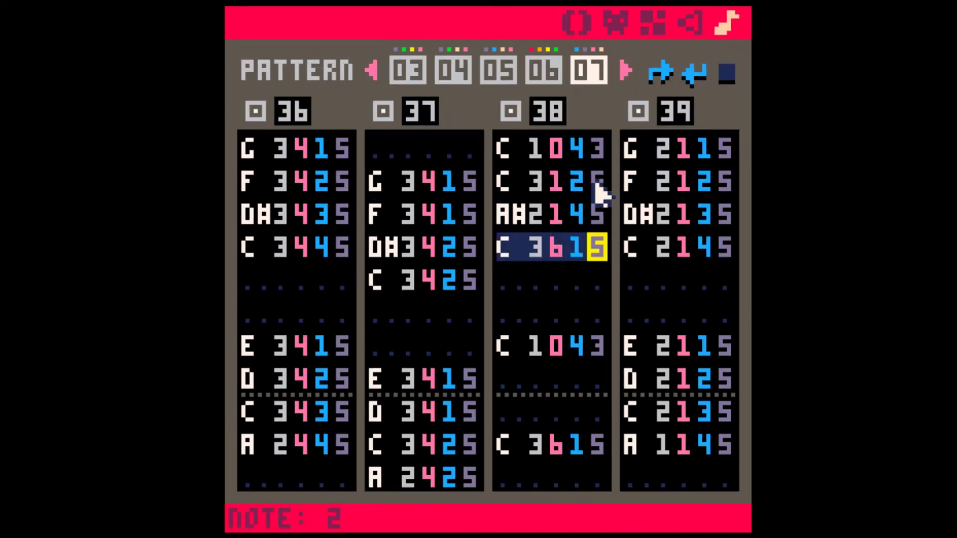
key(space)
key(space)
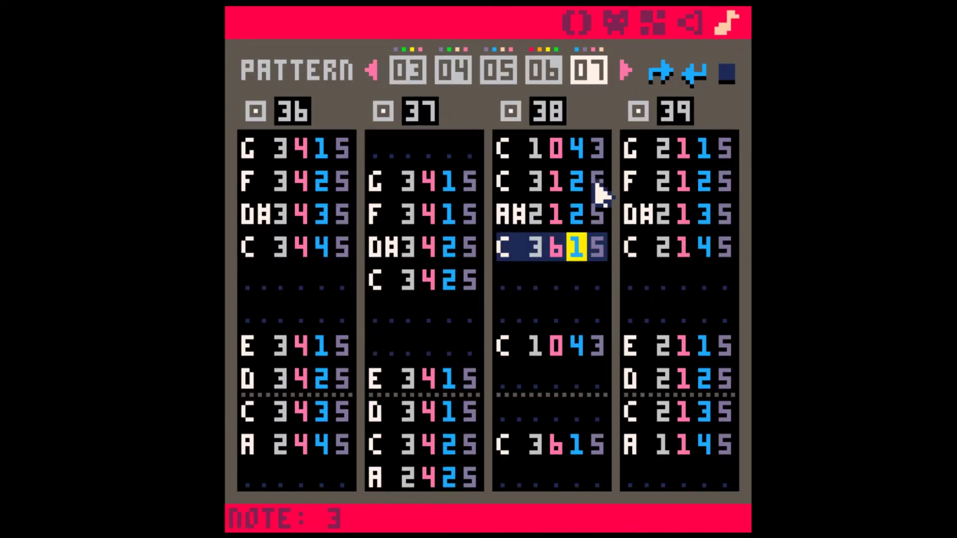
key(Down)
key(Down)
key(Down)
key(Down)
key(Left)
key(Left)
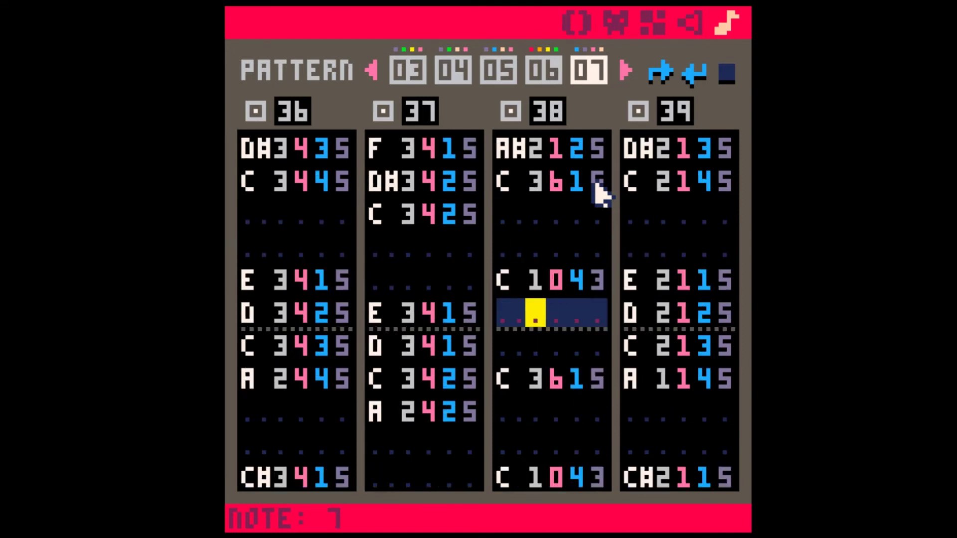
key(Up)
key(Up)
key(Up)
key(Right)
key(Right)
key(Right)
key(Up)
key(Up)
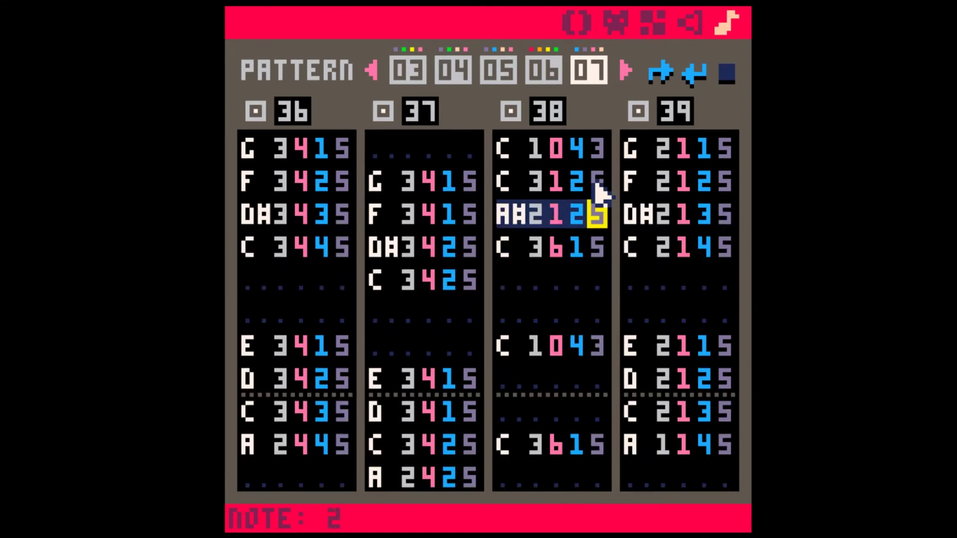
Step: Copy notes 1 and 2 of SFX 38 and paste them at notes 7 and 8 of the same channel
key(shift+Up)
key(shift+Left)
key(shift+Left)
key(shift+Left)
key(shift+Left)
key(ctrl+c)
key(Down)
key(Down)
key(Down)
key(Down)
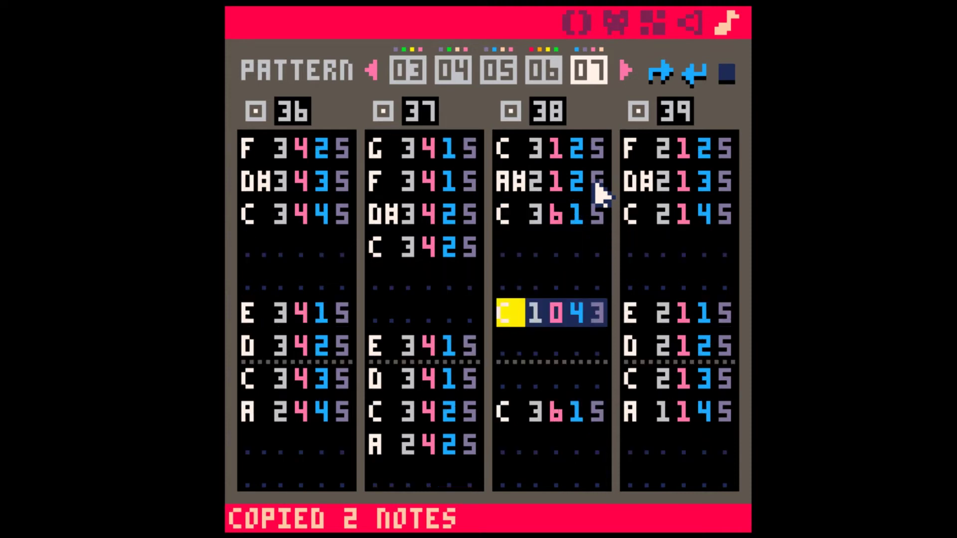
key(Down)
key(ctrl+v)
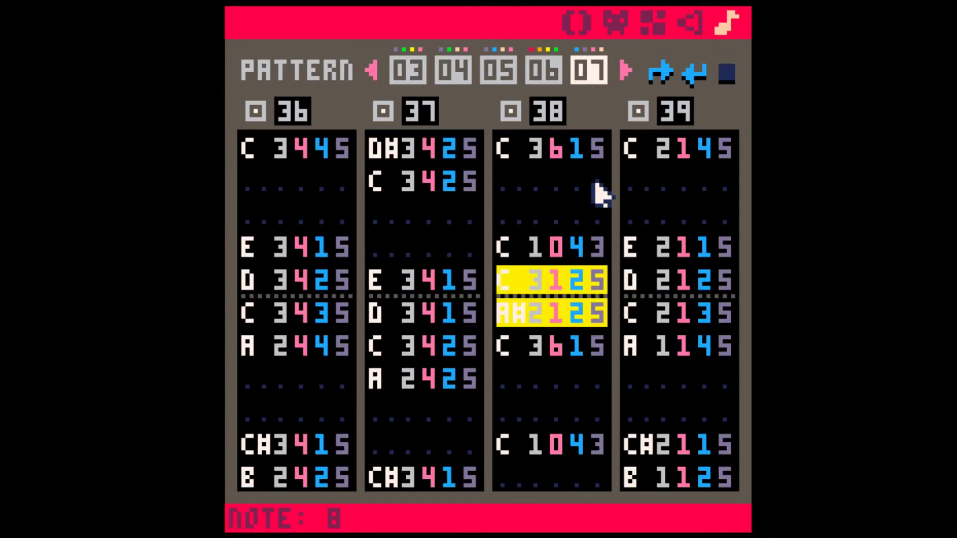
Step: Transpose the pasted notes 7 and 8 of SFX 38 down three semitones and play back the pattern
key(ctrl+Down)
key(ctrl+Down)
key(ctrl+Down)
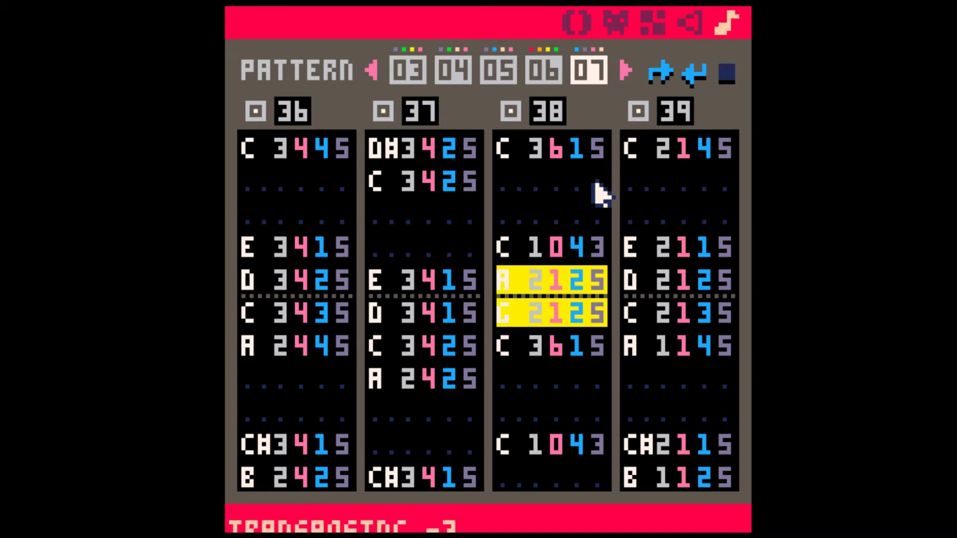
key(space)
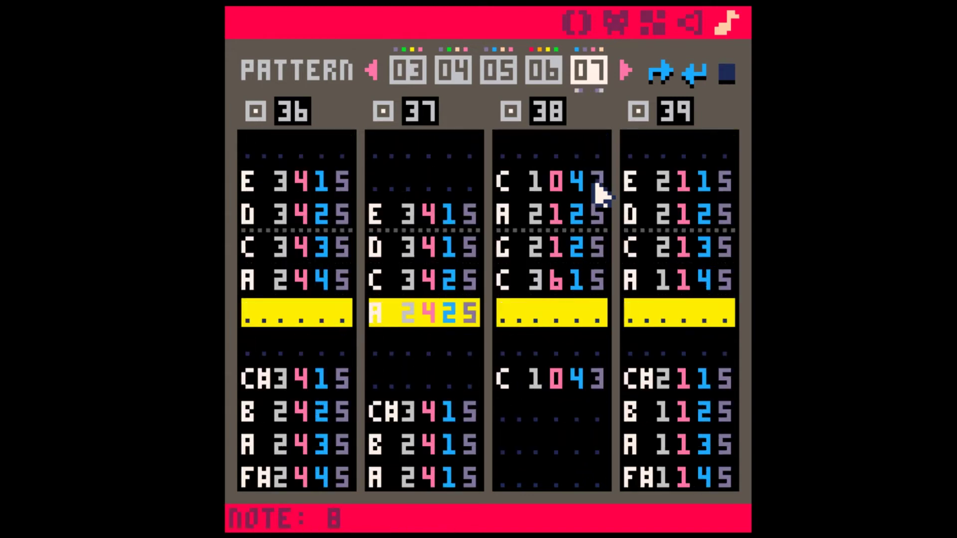
key(space)
Step: Compare the melody of SFX 36 around note 12 with the notes and empty rows from note 7 onward in SFX 38
key(Down)
key(Down)
key(Down)
key(Down)
key(Down)
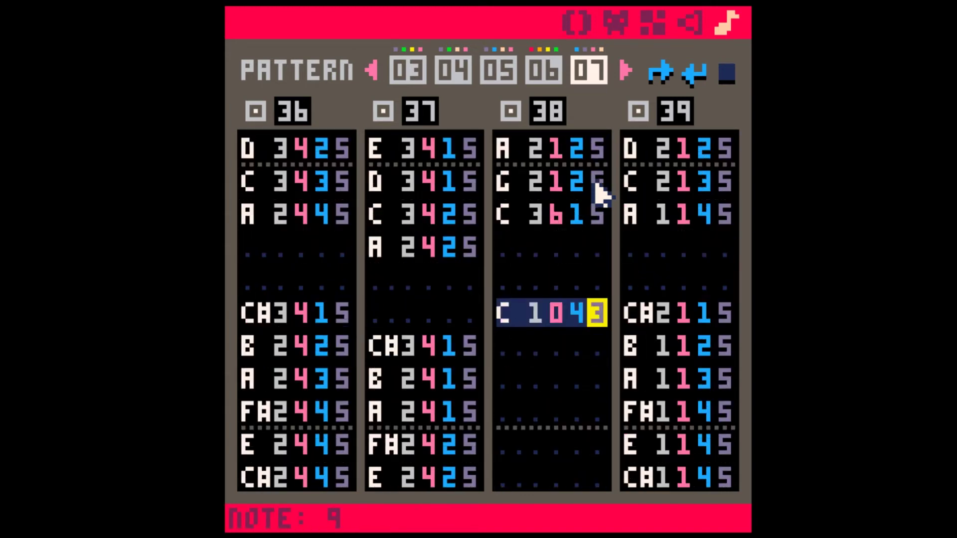
key(Left)
key(Left)
key(Left)
key(Left)
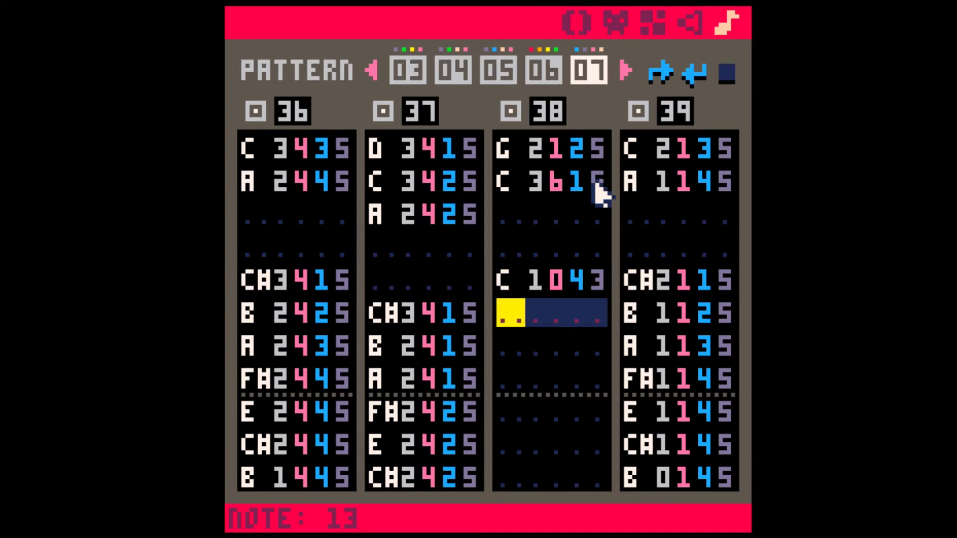
key(Up)
key(Up)
key(Up)
key(Up)
key(Up)
key(Up)
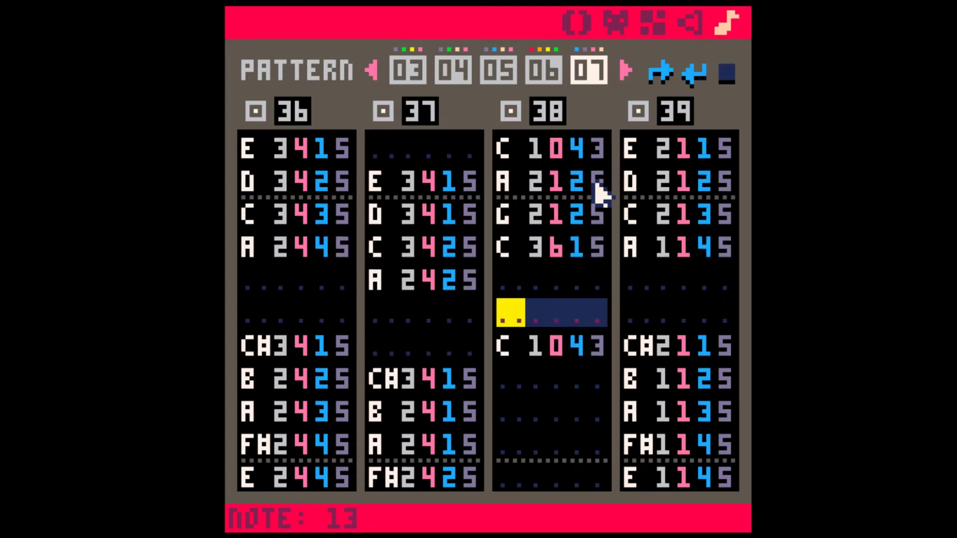
key(Down)
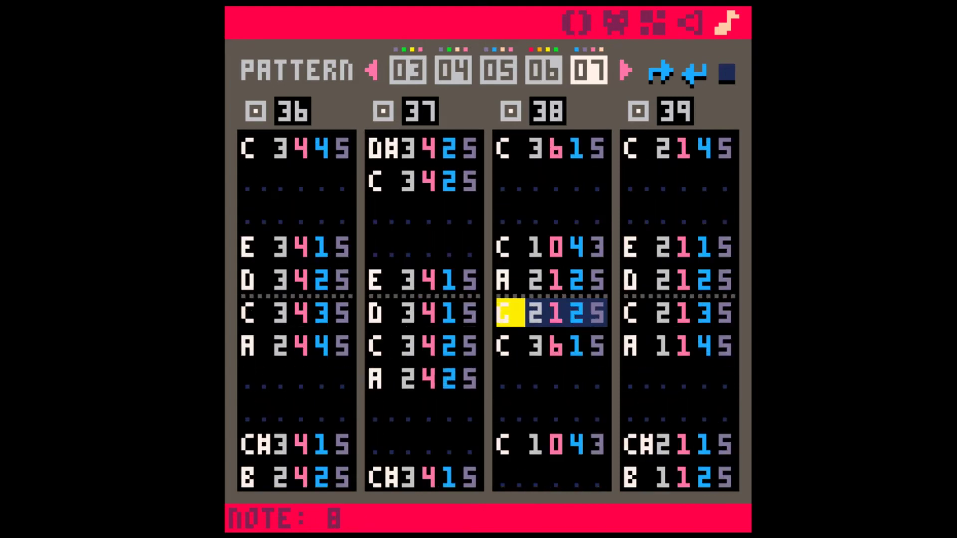
click(309, 406)
key(Down)
key(Down)
click(255, 288)
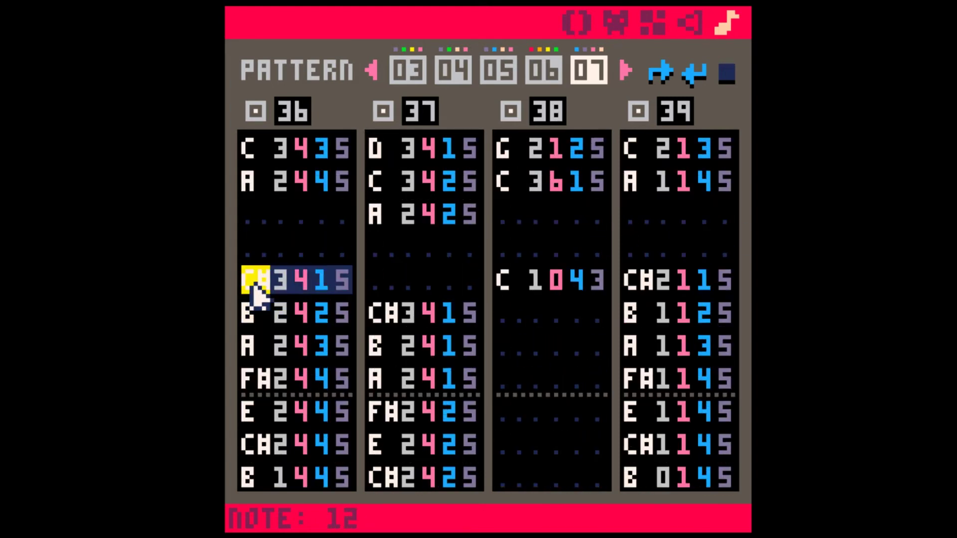
scroll(254, 294, up, 1)
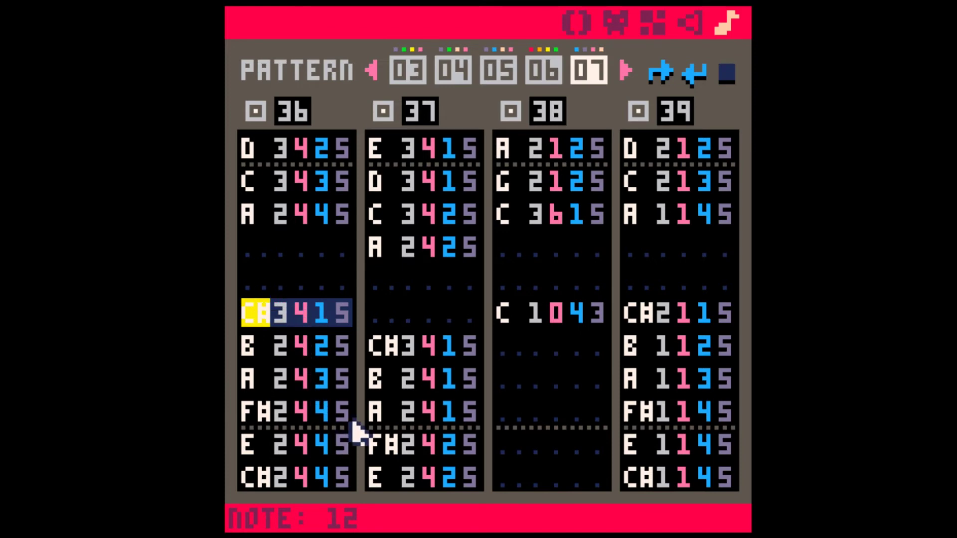
Step: Enter F# 2, E 2, C# 2, B 1, A 1, F# 1 and E 1 with instrument 1 at notes 13 to 19 of SFX 38 and play pattern 07
click(536, 356)
scroll(521, 354, down, 1)
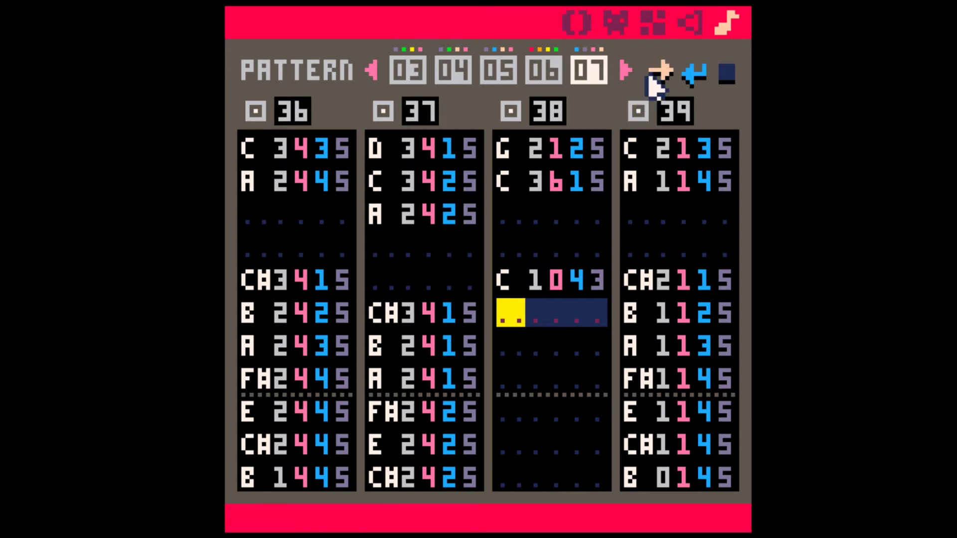
click(690, 23)
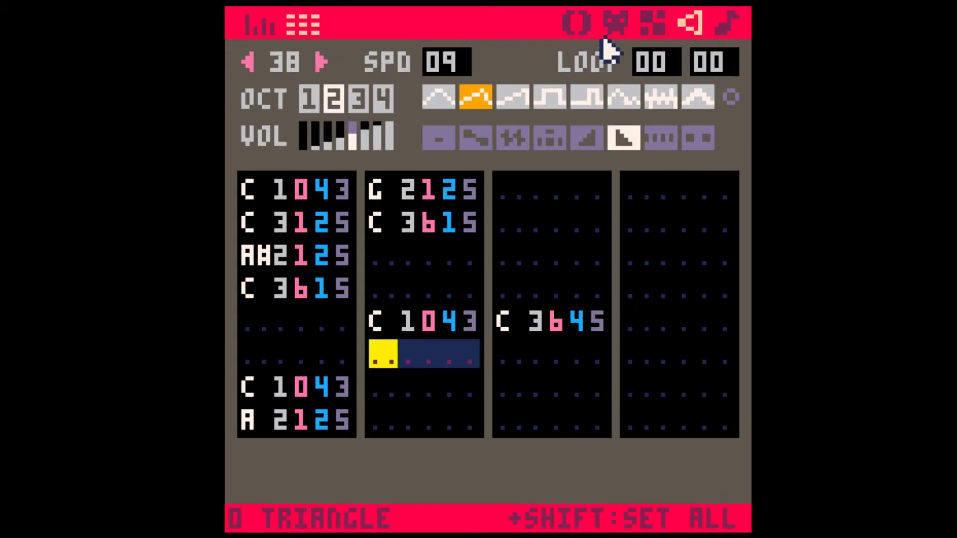
click(723, 24)
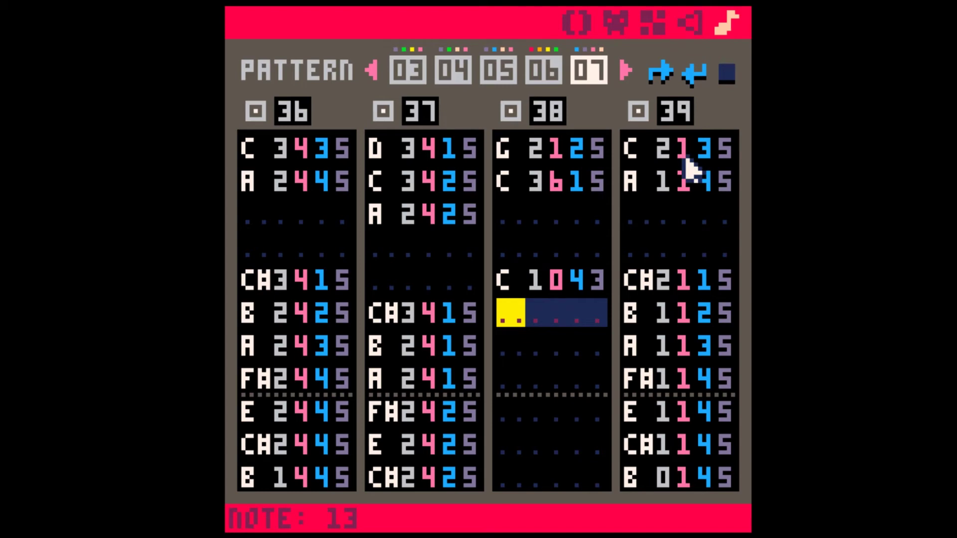
click(691, 24)
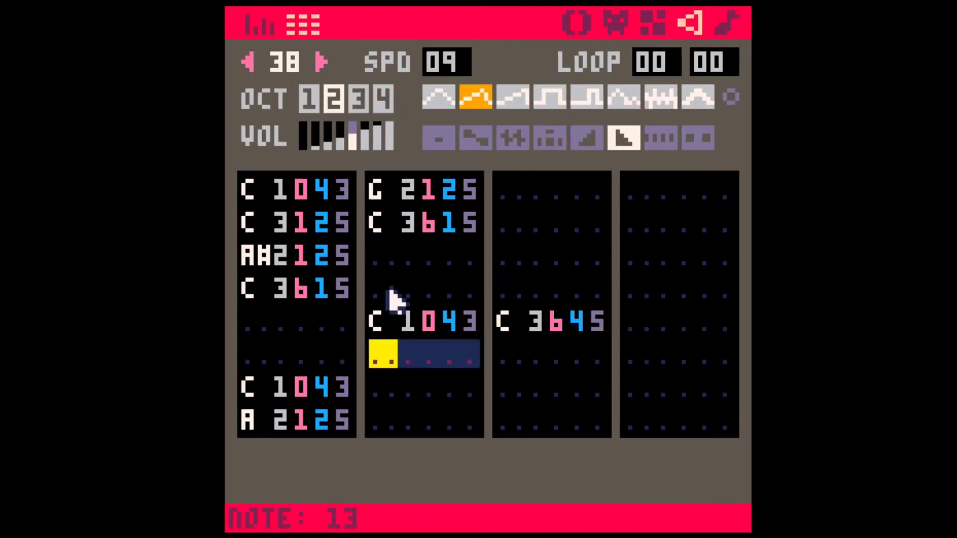
key(g)
key(e)
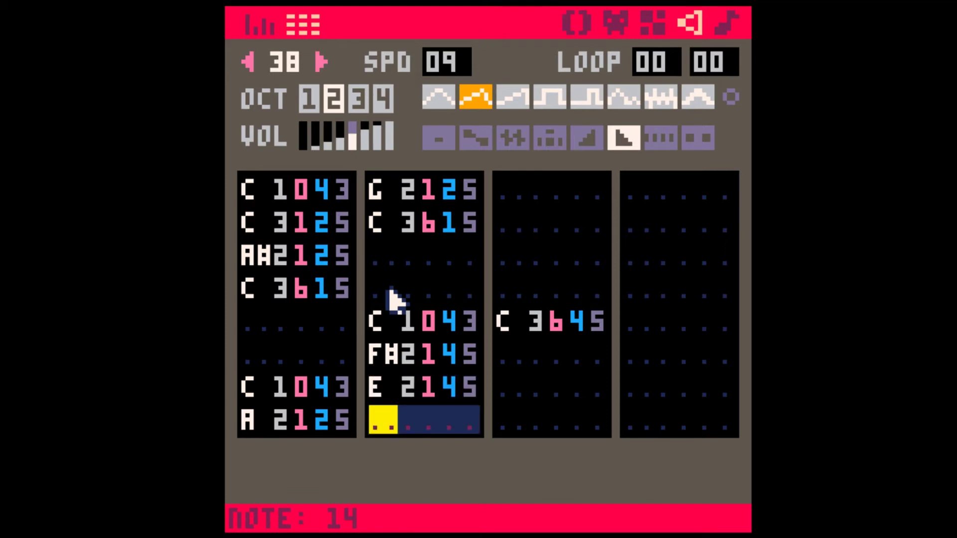
key(2)
key(m)
key(n)
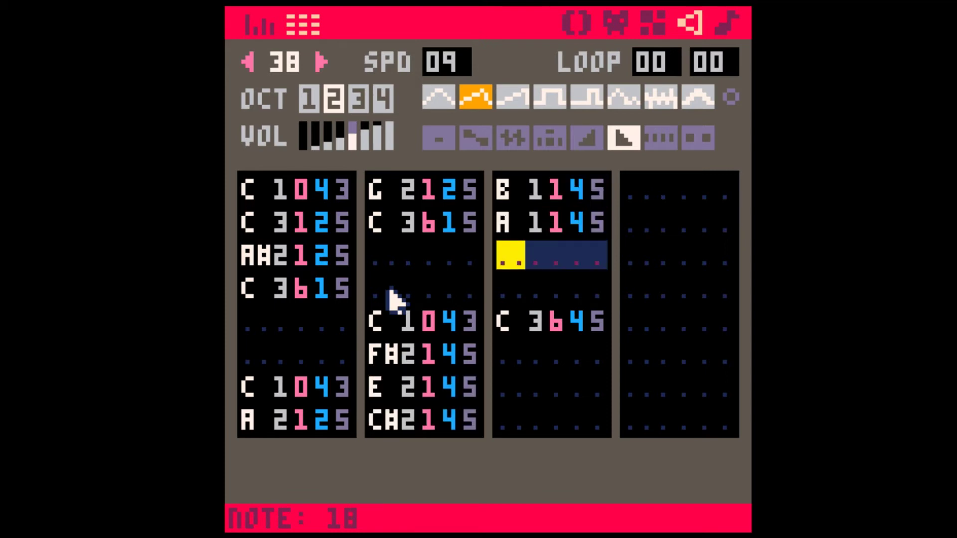
key(g)
key(c)
click(727, 22)
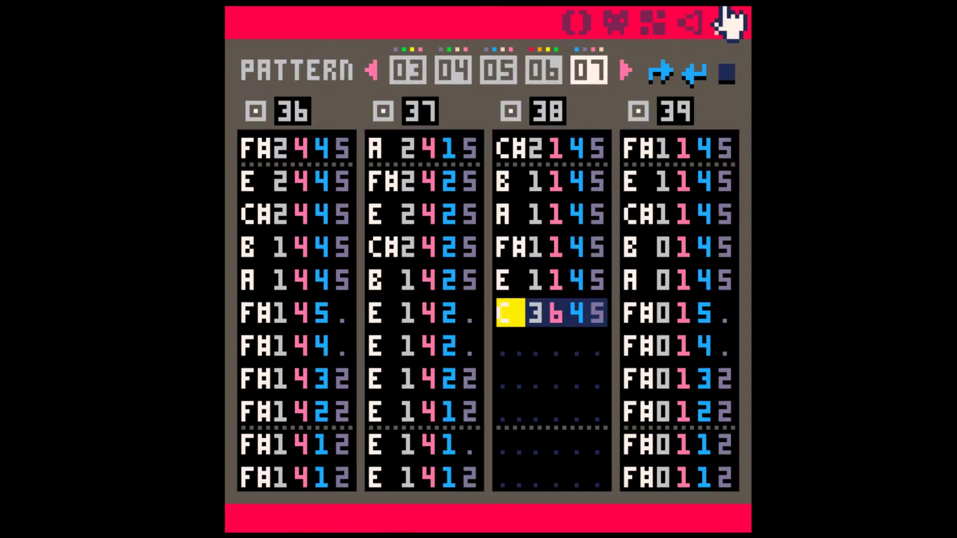
key(space)
click(600, 312)
key(space)
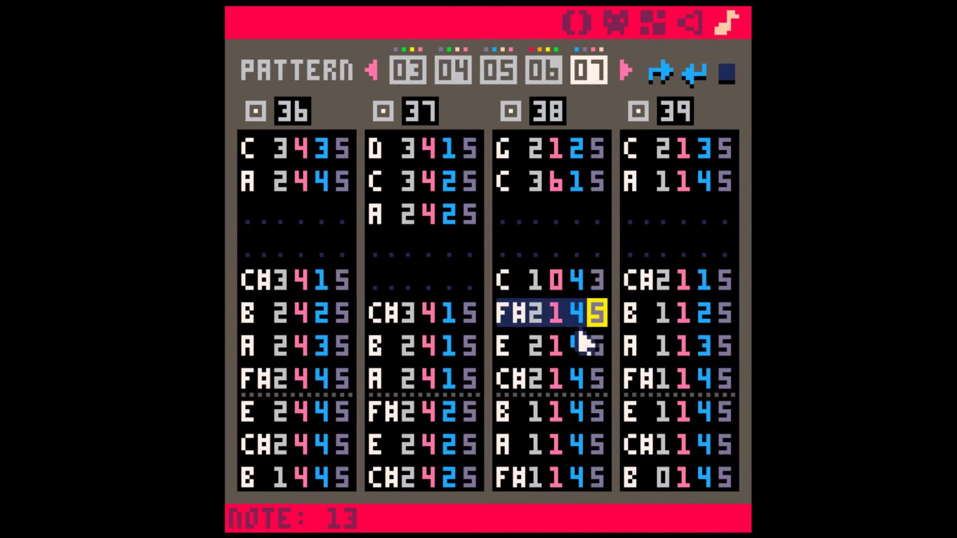
Step: Set the volume of the descending notes 13 to 19 in SFX 38 to 2
click(574, 314)
key(2)
key(2)
key(2)
key(2)
key(2)
key(2)
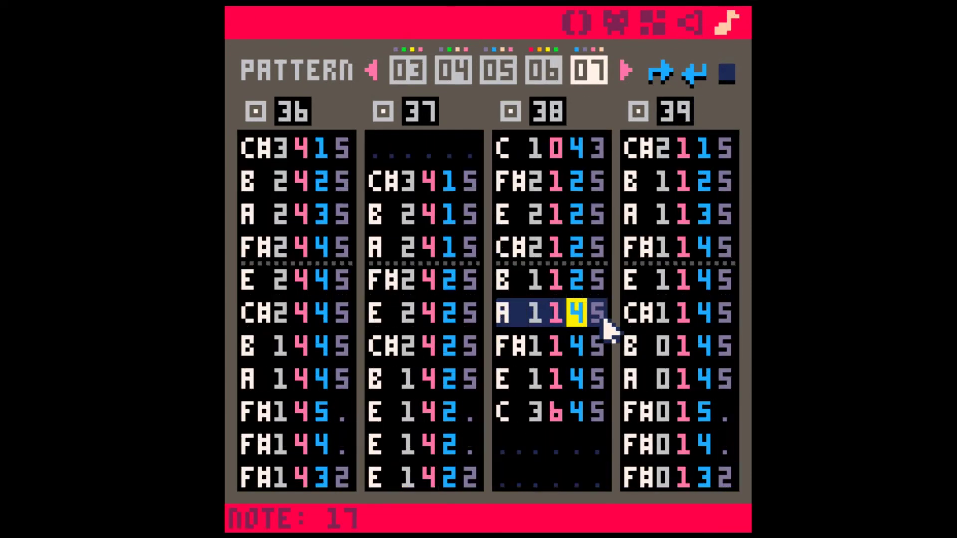
key(2)
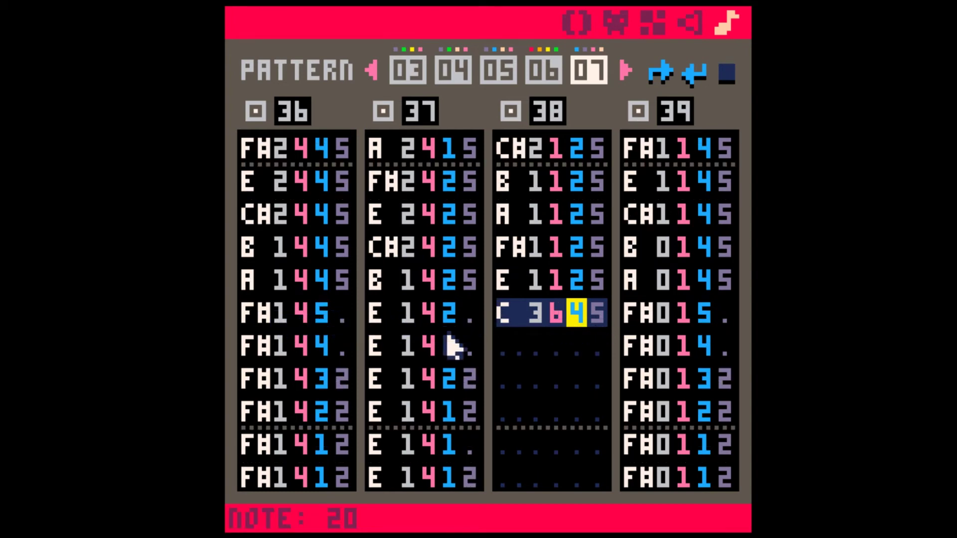
Step: Enter six C# 1 notes with instrument 1 at notes 21 to 26 of SFX 38
click(509, 349)
key(s)
key(s)
key(s)
key(s)
key(s)
key(s)
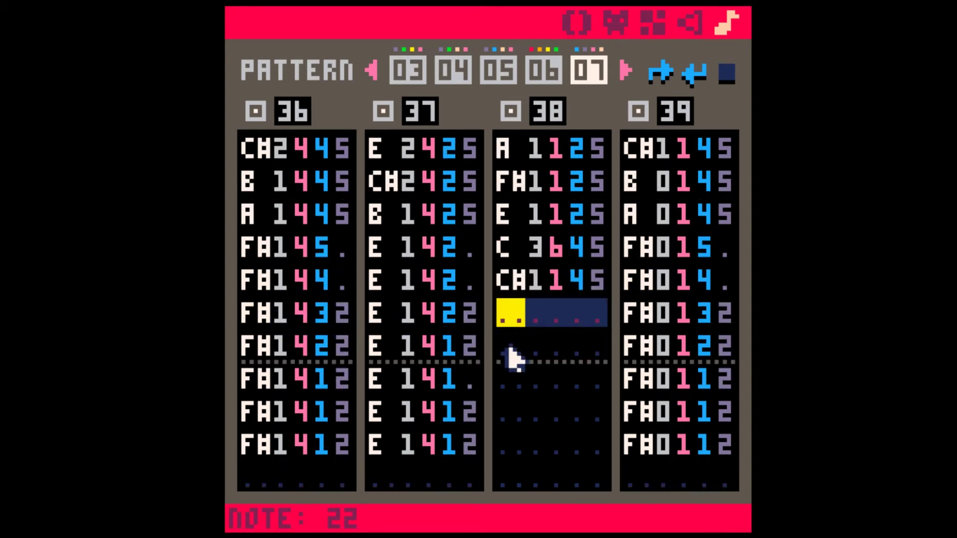
Step: Set the volume of the repeated C# notes 21 to 26 in SFX 38 to 1
key(Up)
key(Up)
key(Up)
key(Up)
key(Up)
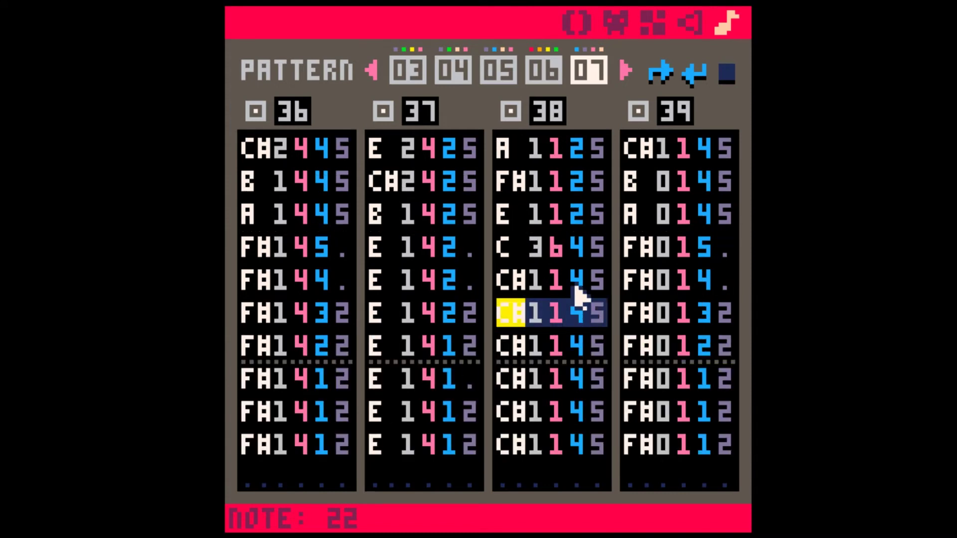
click(576, 260)
key(1)
key(1)
key(1)
key(1)
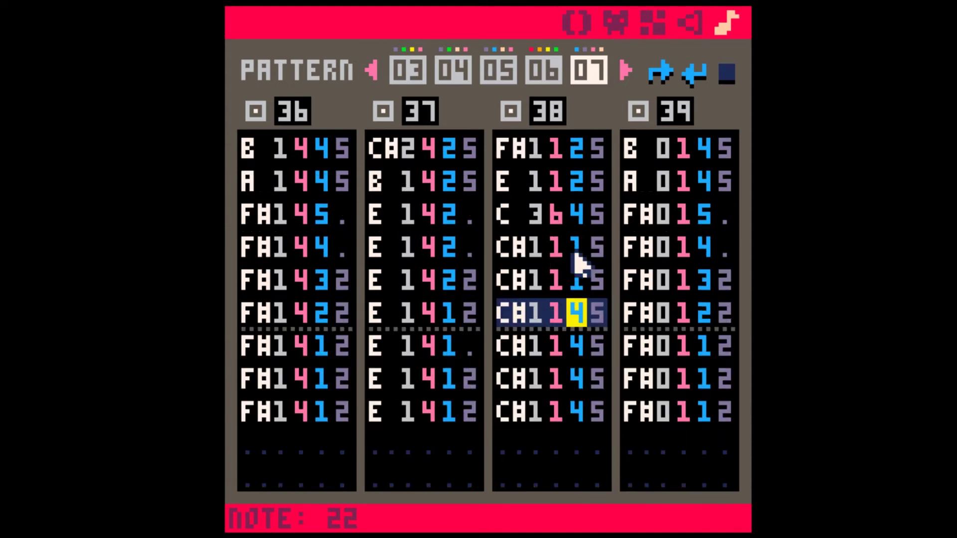
key(1)
key(1)
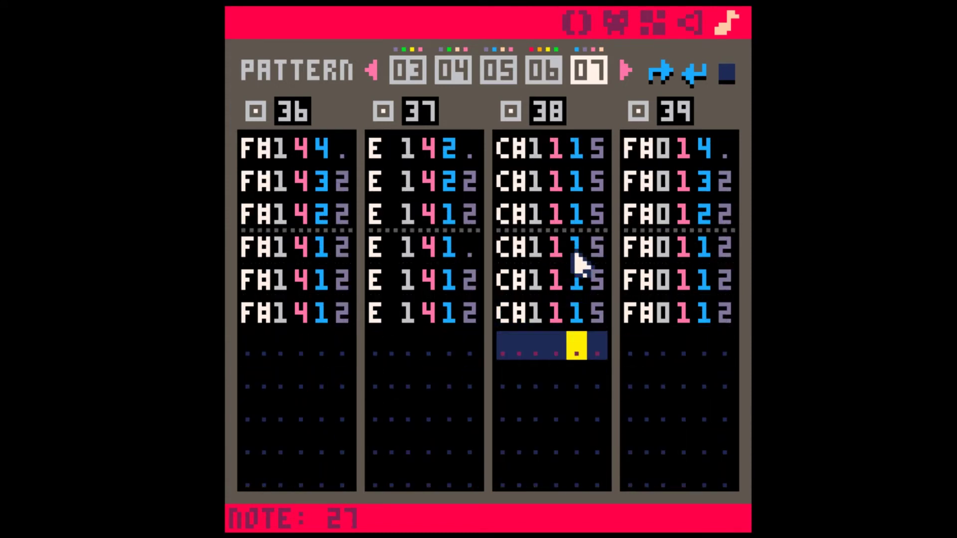
Step: Set the effect of note 26 to 5 in both SFX 37 and SFX 36
key(Up)
key(Up)
key(Right)
key(Down)
key(Left)
key(Left)
key(Left)
key(Left)
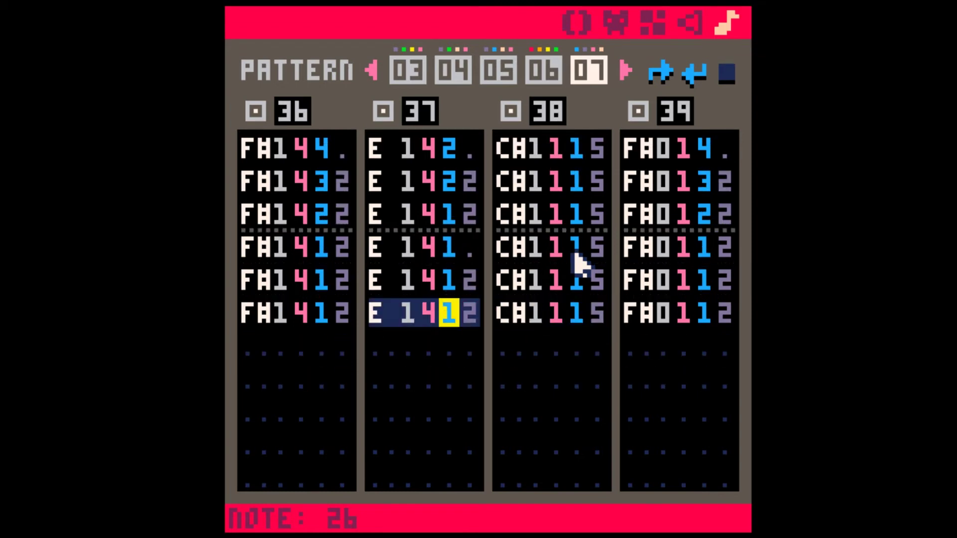
key(5)
key(Up)
key(Left)
key(Left)
key(Left)
key(Left)
key(5)
Step: Set the effect of the C# notes 21 to 24 in SFX 38 to 2
key(Up)
key(Up)
key(Right)
key(Right)
key(Right)
key(Right)
key(Right)
key(Right)
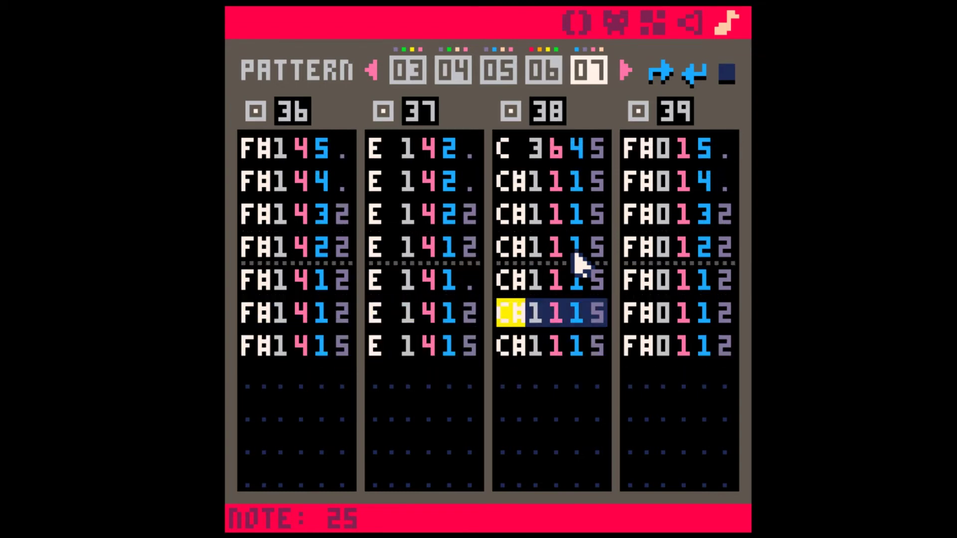
key(Up)
key(Up)
key(Right)
key(Up)
key(Right)
key(Right)
key(Up)
key(Right)
key(2)
key(2)
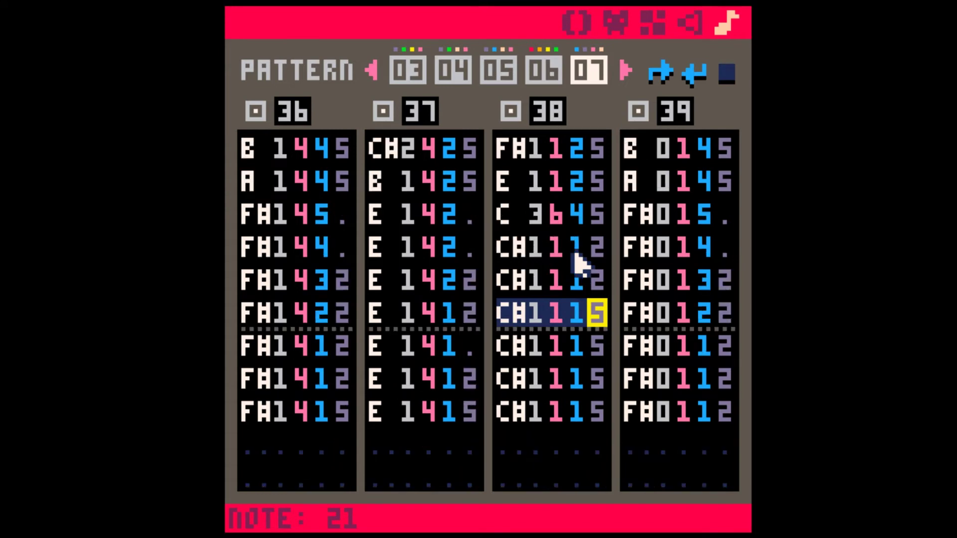
key(2)
key(2)
Step: Clear the effect of the C# note 21 in SFX 38
key(Up)
key(Up)
key(Up)
key(Up)
key(Up)
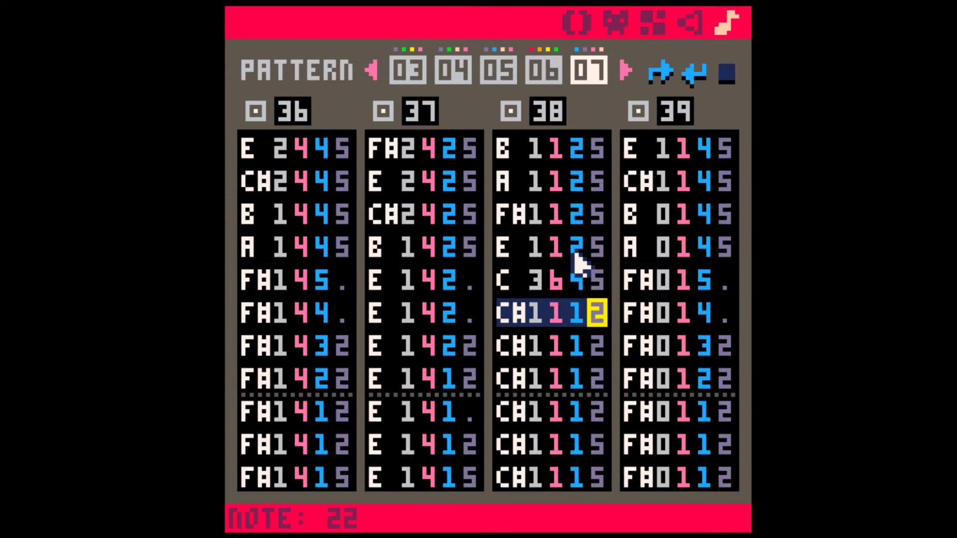
key(Down)
key(Down)
key(Down)
key(Down)
key(Down)
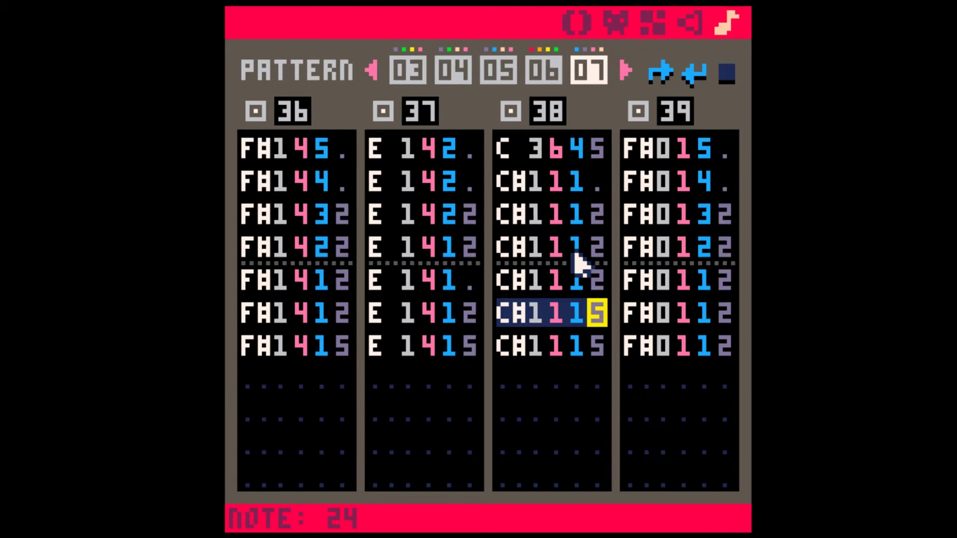
Step: Set the effect of note 25 in SFX 38 to 2 and the effect of note 24 in SFX 37 to 5
key(Left)
key(Left)
key(Left)
key(Left)
key(Up)
text(2)
key(space)
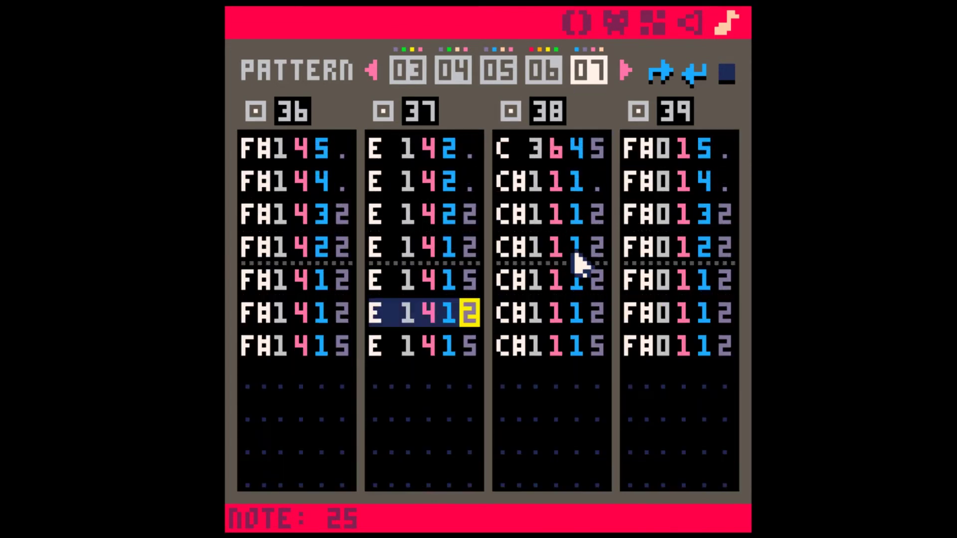
Step: Save the cartridge and play back pattern 07, briefly checking it against pattern 06
scroll(521, 272, up, 3)
key(ctrl+s)
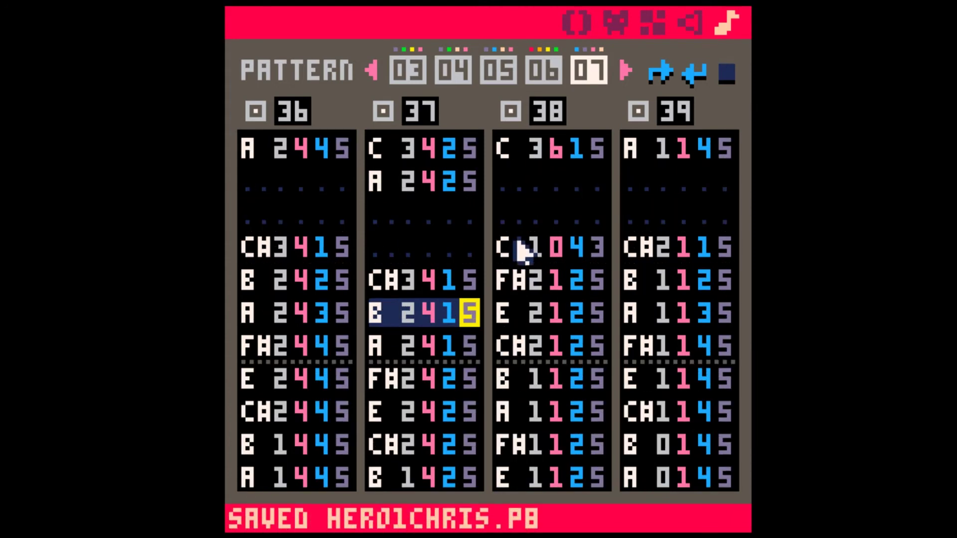
key(space)
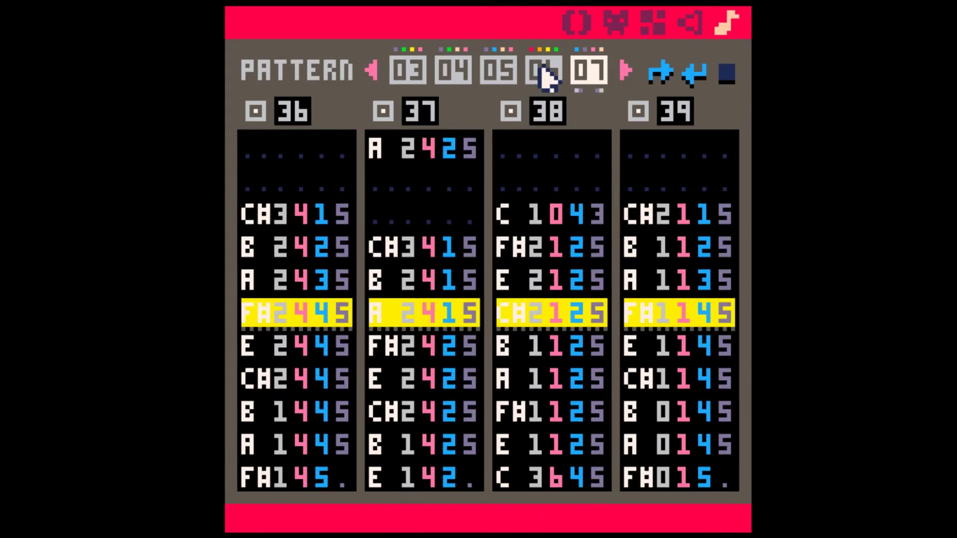
click(545, 74)
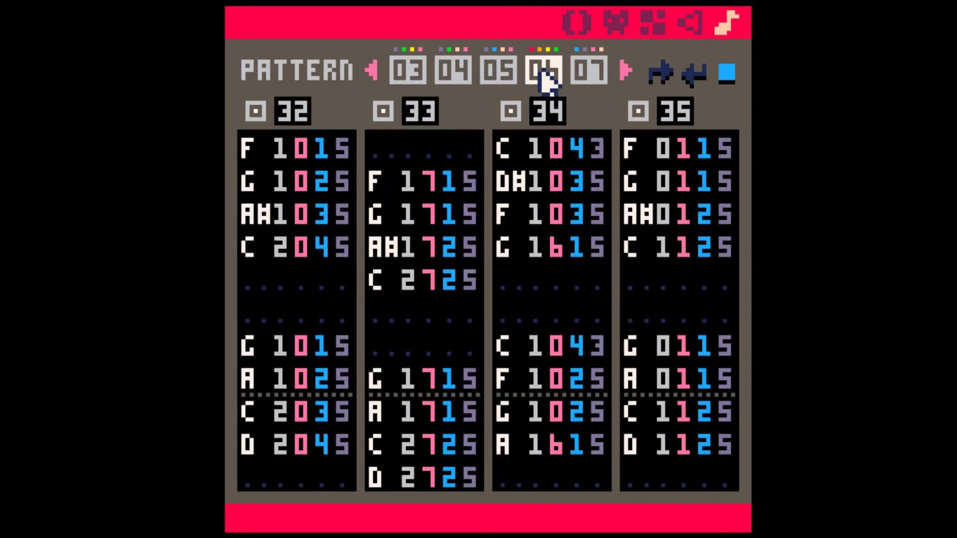
click(579, 75)
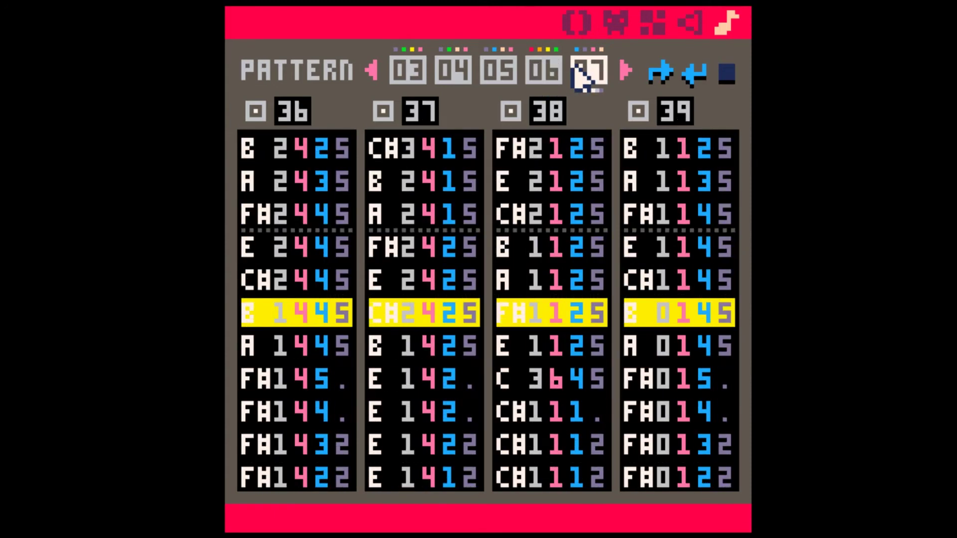
key(space)
scroll(471, 316, down, 20)
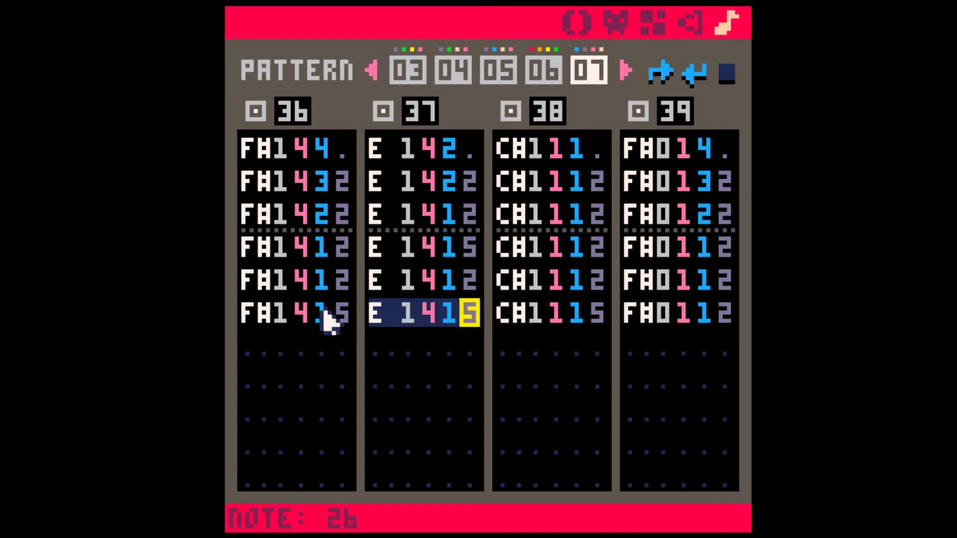
Step: Copy the F# note 26 in SFX 36 into notes 27 to 31 of the same channel
drag(256, 319, 349, 319)
key(ctrl+c)
click(252, 345)
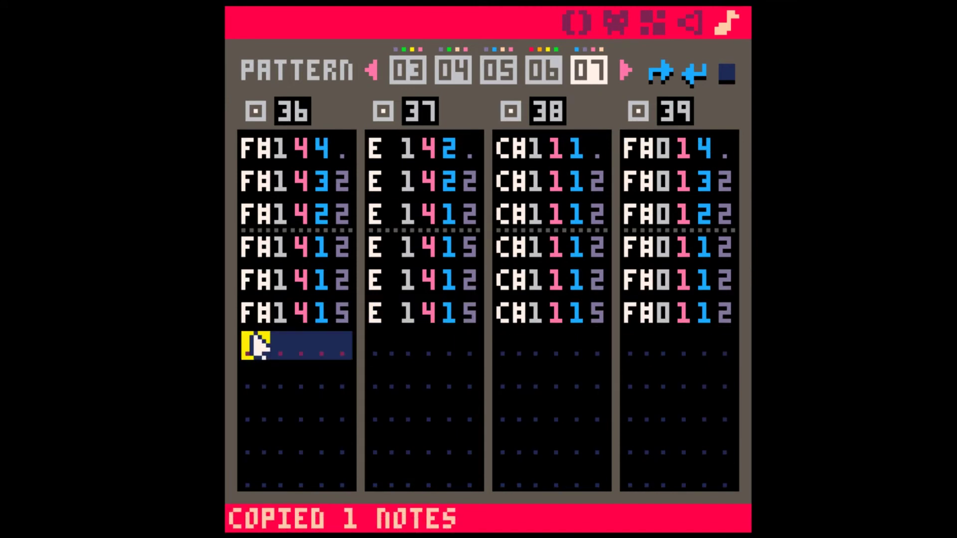
key(ctrl+v)
key(ctrl+v)
key(ctrl+v)
key(ctrl+v)
key(ctrl+v)
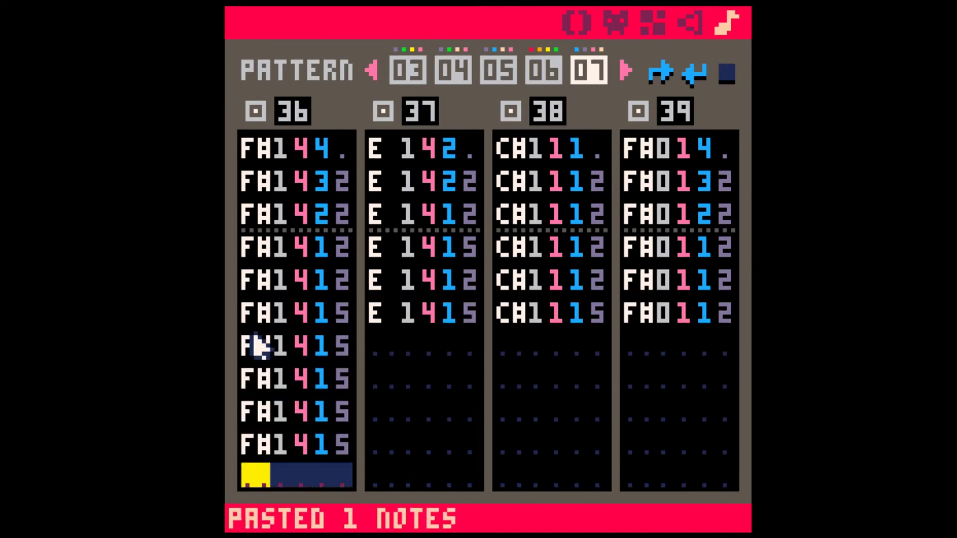
Step: Change the pitches of notes 28 to 31 in SFX 36 to a descending F, E, D#, D
key(Up)
key(Up)
key(Up)
key(Up)
key(Up)
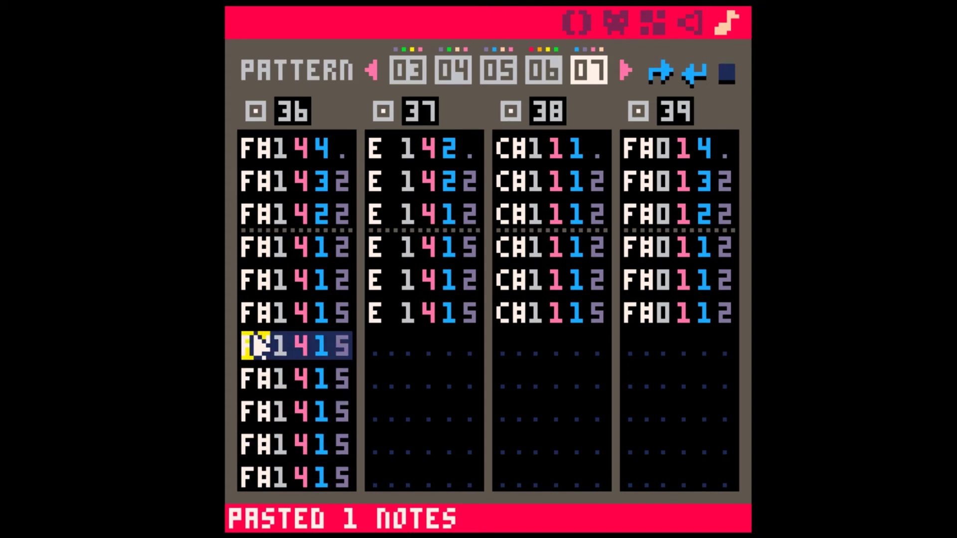
key(Down)
key(Down)
key(c)
key(d)
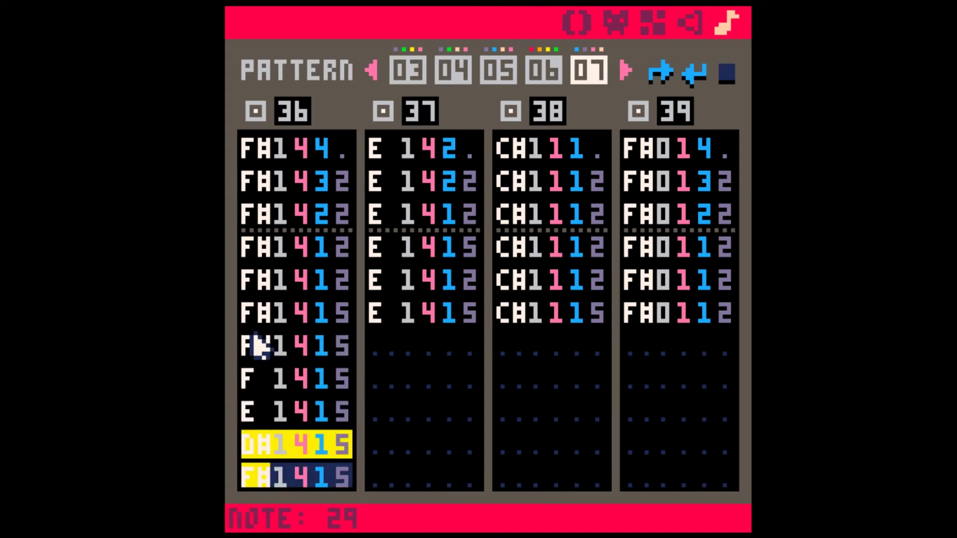
key(x)
Step: Set the effect of notes 28 to 31 in SFX 36 to 1
key(Right)
key(Up)
key(Up)
key(Right)
key(Up)
key(Up)
key(Right)
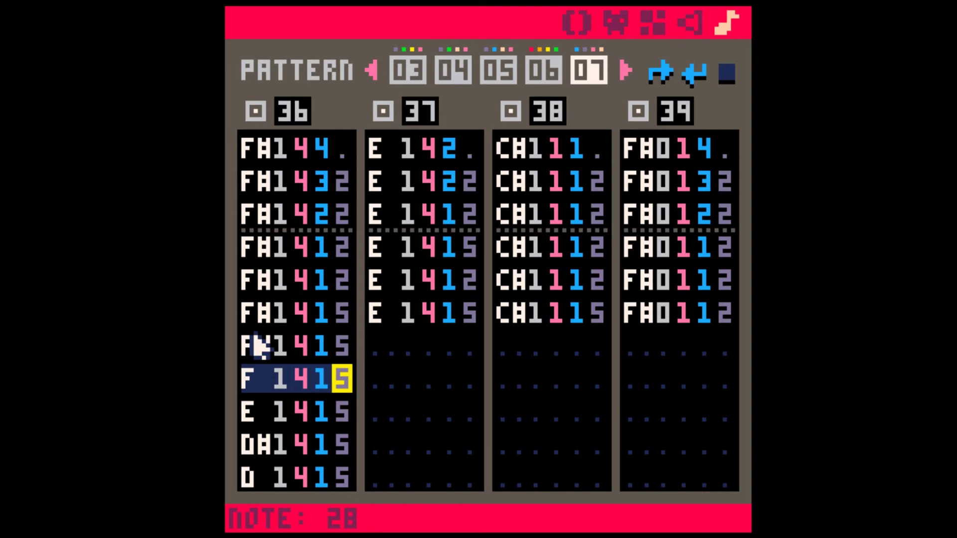
key(Down)
key(Down)
key(Down)
key(Down)
key(space)
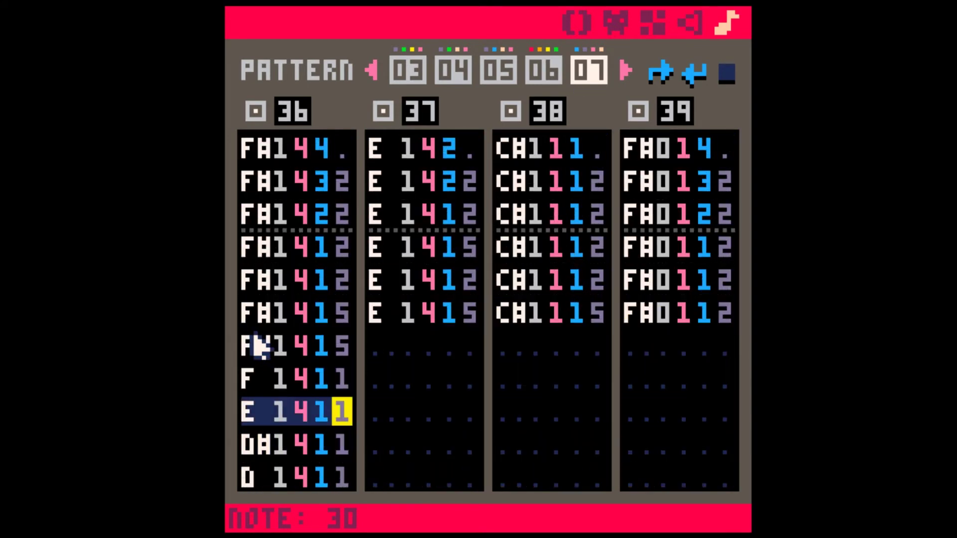
Step: Clear the effect of the F# note 27 in SFX 36
key(Up)
key(Up)
text(0)
key(Up)
key(Left)
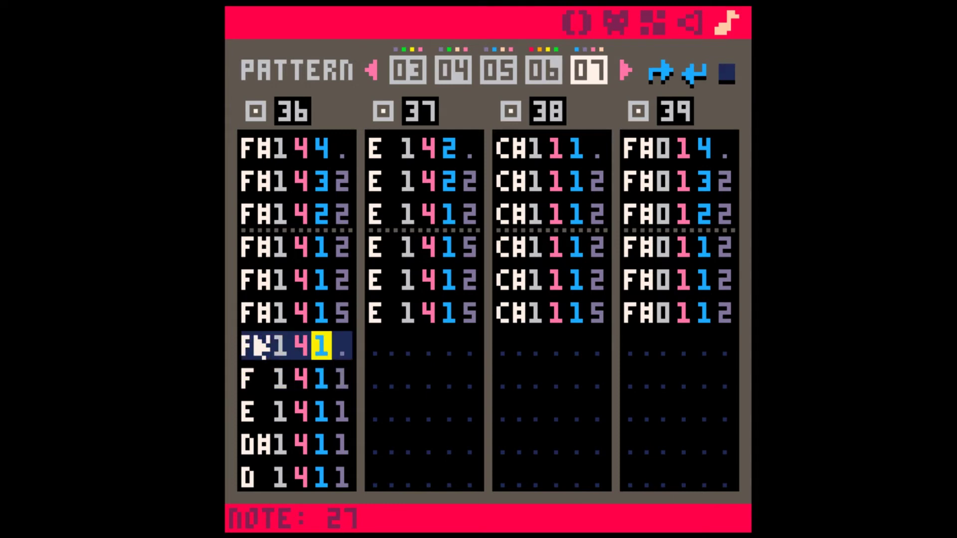
Step: Delete the F# note 27 in SFX 36 so the descending notes follow note 26 directly
key(Right)
key(Left)
key(Left)
key(Left)
key(Down)
key(Left)
key(BackSpace)
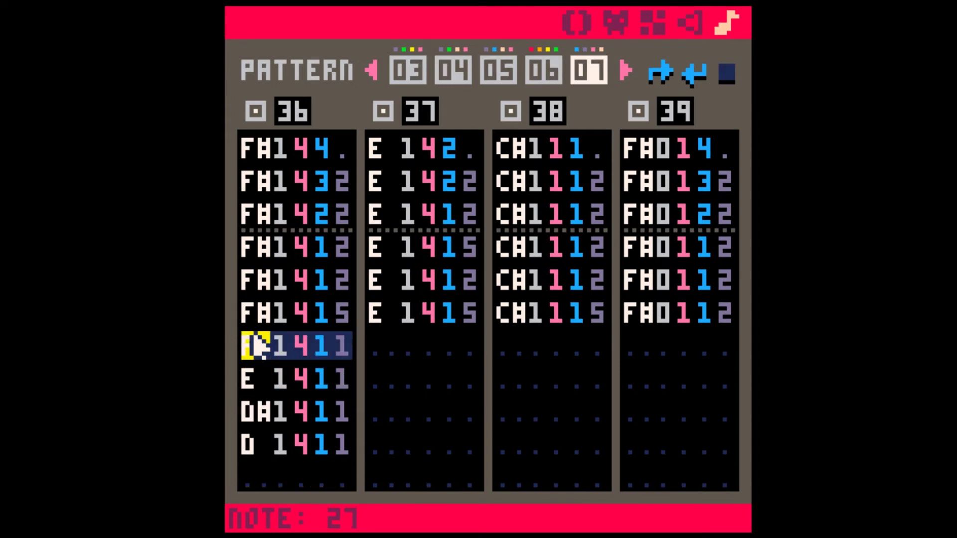
Step: Add a C# note in octave 1 as note 31 in SFX 36 and set its effect to 1
key(Down)
key(Down)
key(Down)
key(Down)
key(s)
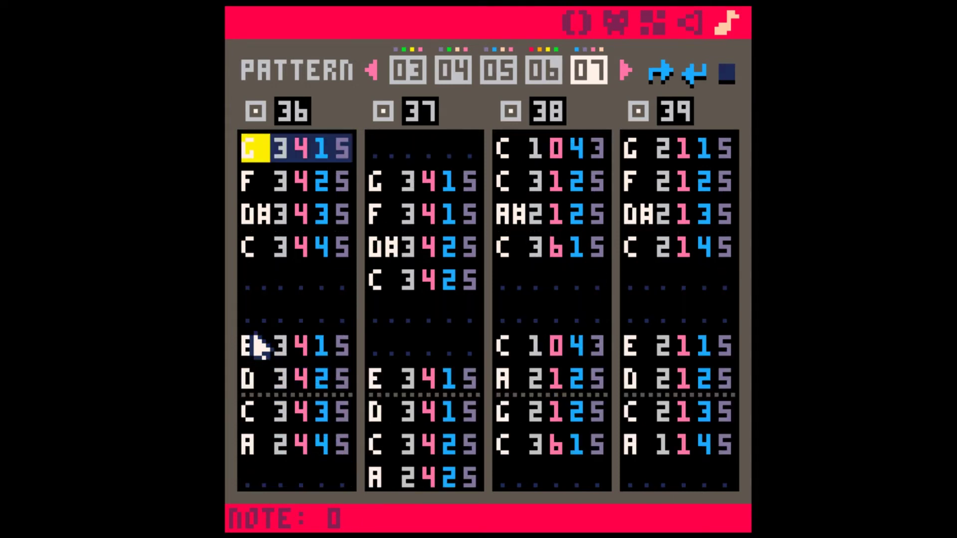
key(Up)
key(Right)
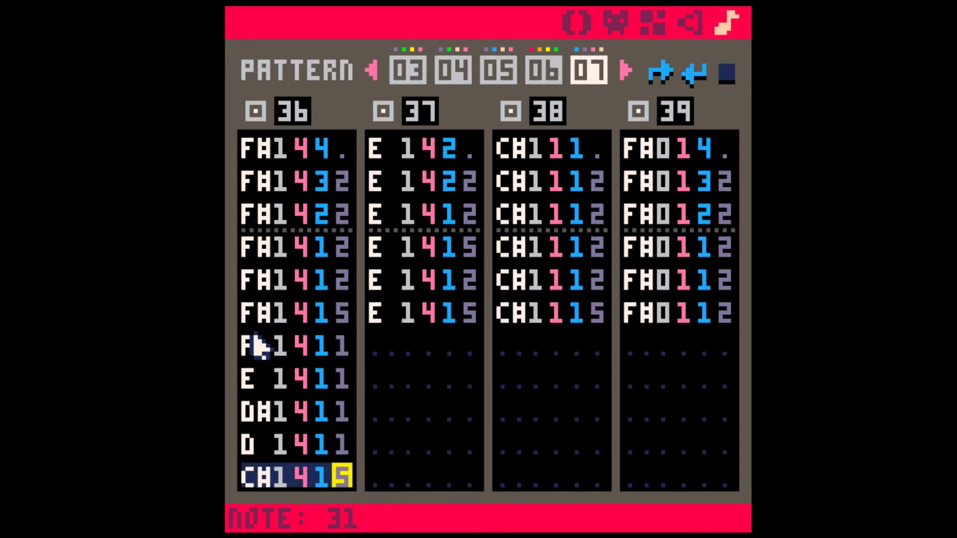
text(1)
Step: Clear the effect of the F# note 26 in SFX 36 and briefly play back pattern 07
key(Up)
key(Up)
key(Up)
key(Up)
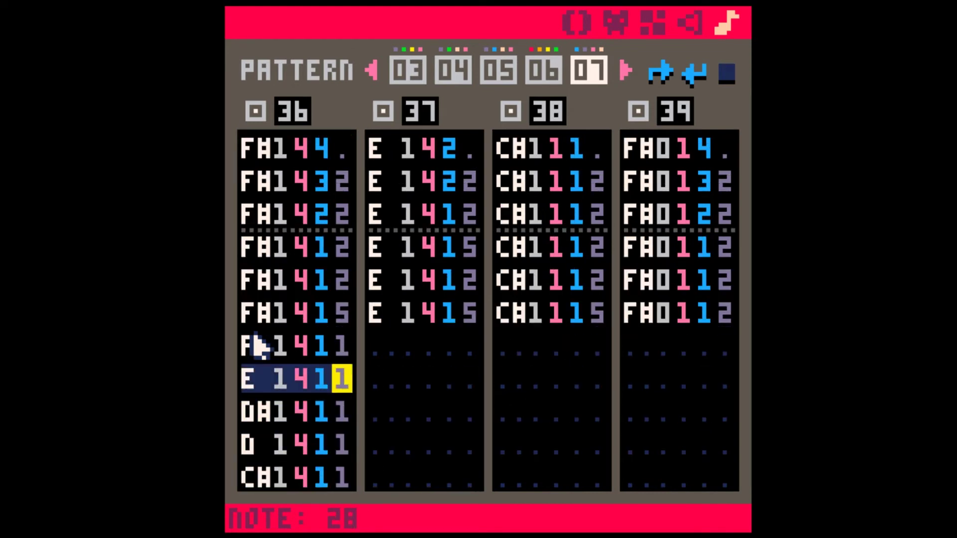
key(Right)
key(Up)
key(Up)
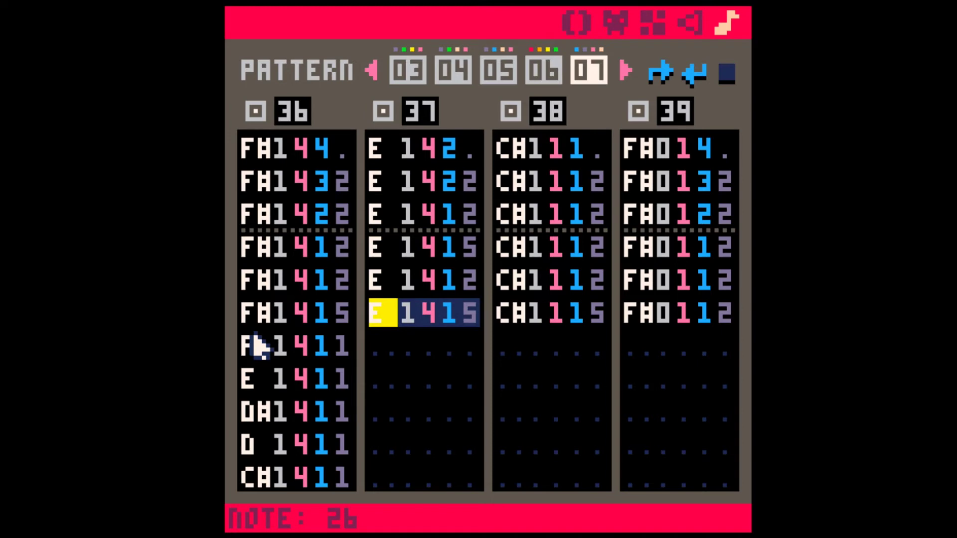
key(Left)
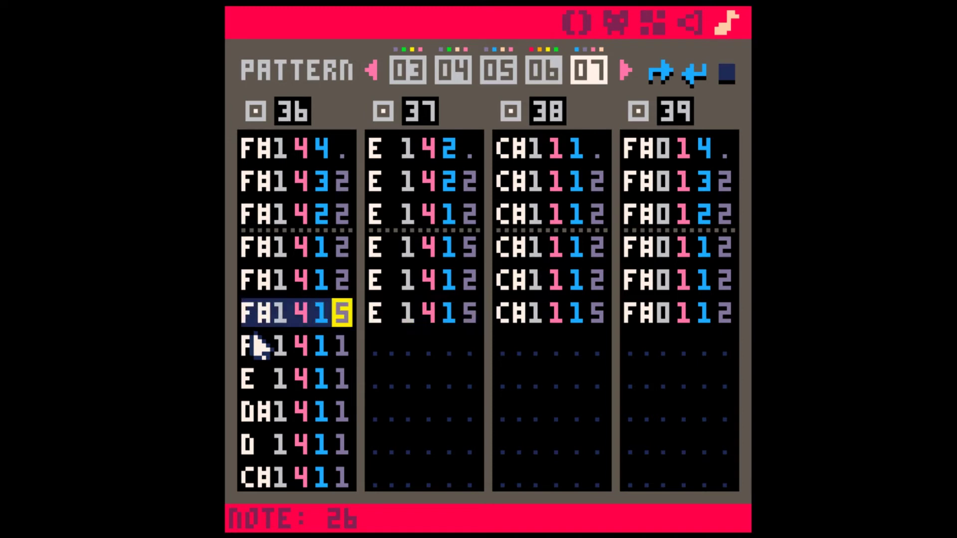
key(space)
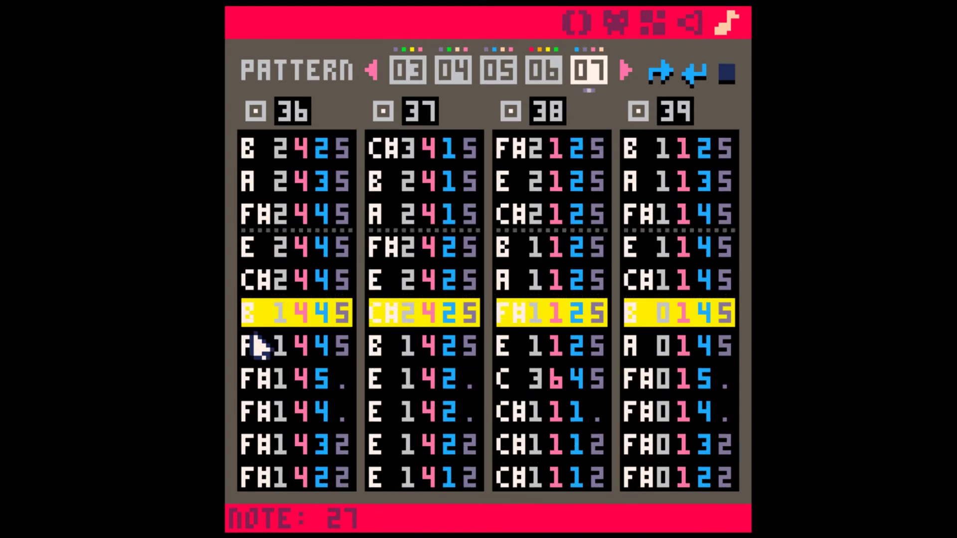
key(space)
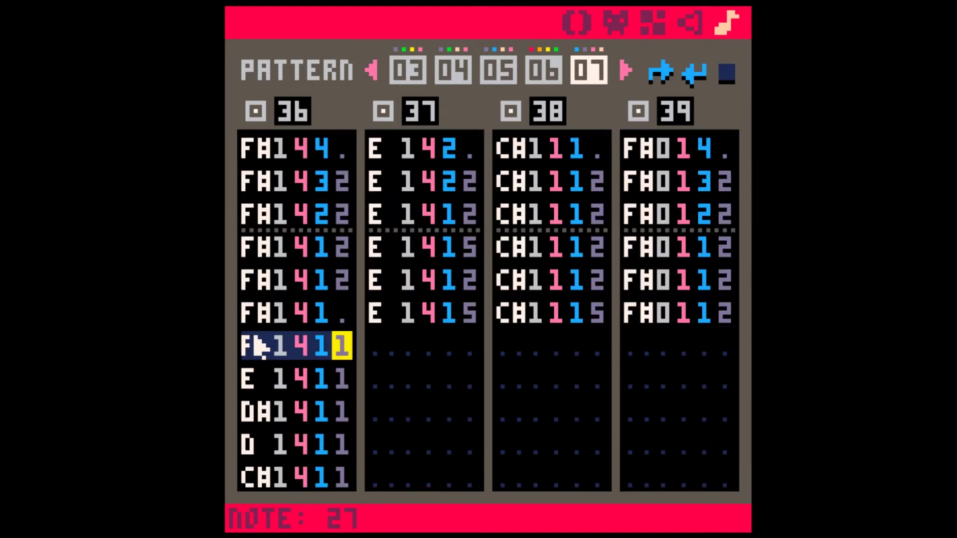
key(Down)
key(Down)
key(Down)
key(Down)
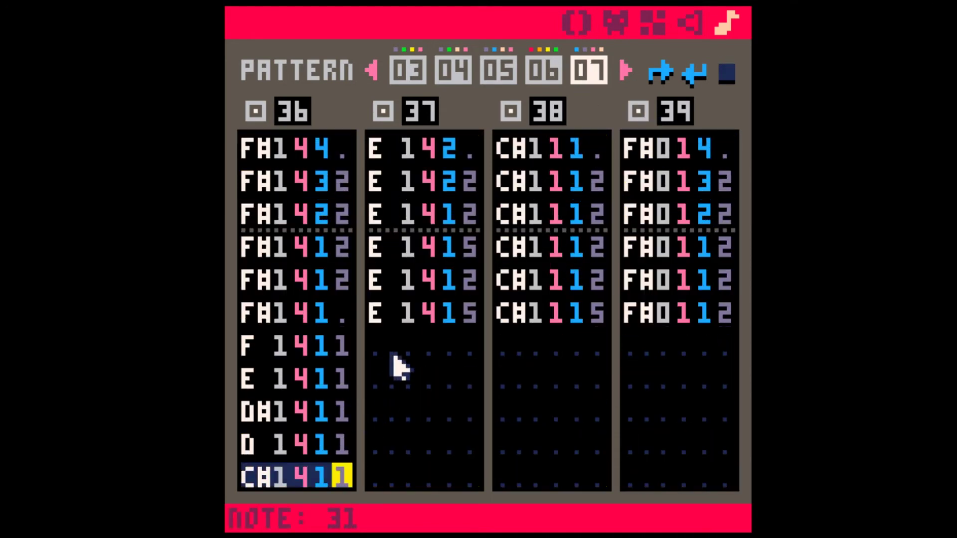
drag(252, 325, 342, 324)
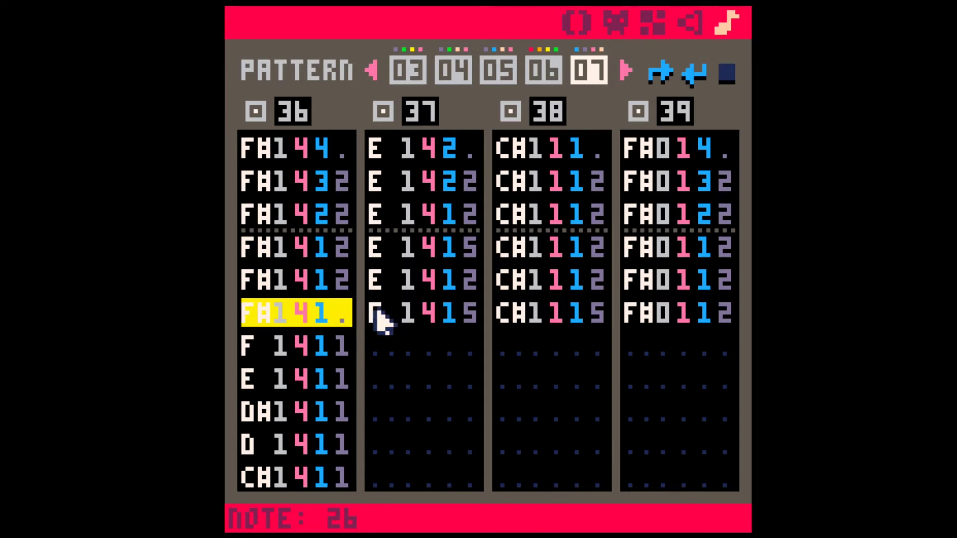
drag(252, 330, 338, 479)
drag(250, 314, 338, 464)
Step: Clear the effect of the E note 26 in SFX 37
drag(374, 316, 462, 312)
click(465, 312)
text(0)
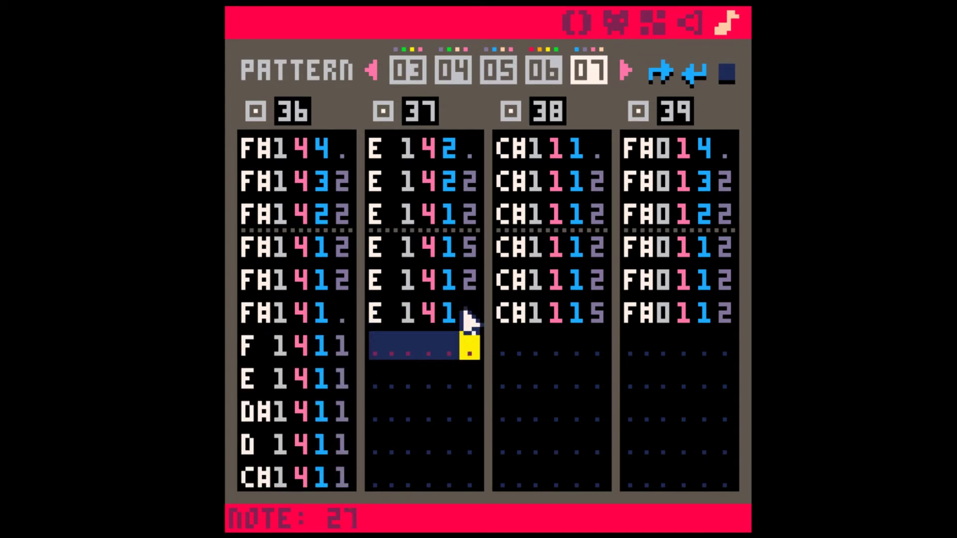
Step: Copy the E note 26 in SFX 37 into notes 27 to 30 of the same channel
key(Up)
key(shift+Left)
key(shift+Left)
key(shift+Left)
key(shift+Left)
key(ctrl+c)
key(Down)
key(ctrl+v)
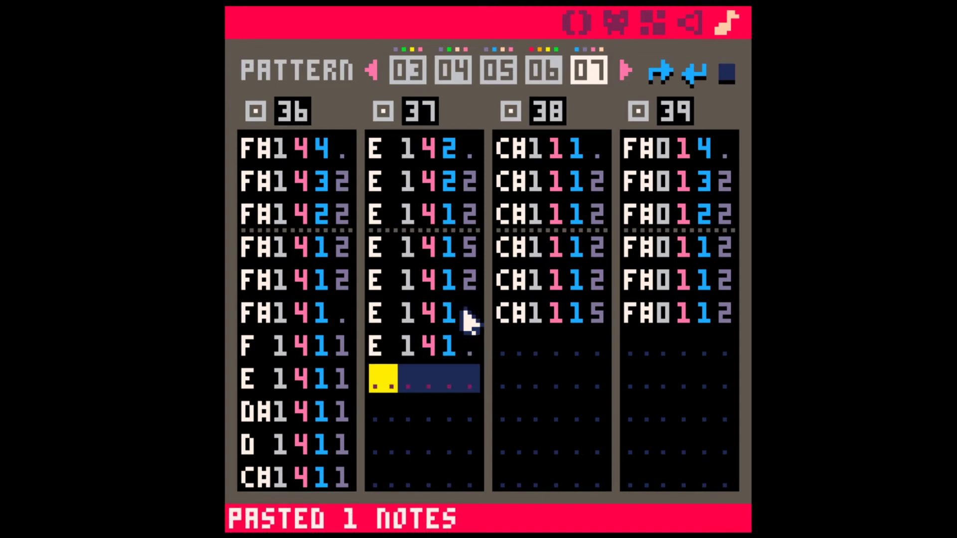
key(ctrl+v)
key(Down)
key(ctrl+v)
key(Down)
key(ctrl+v)
key(ctrl+Down)
key(ctrl+v)
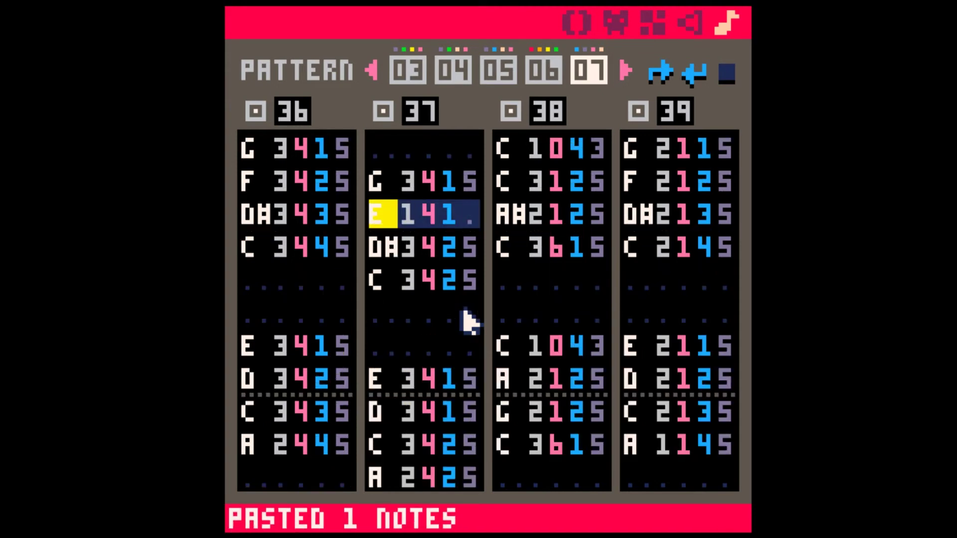
key(Up)
key(Up)
key(Up)
key(Up)
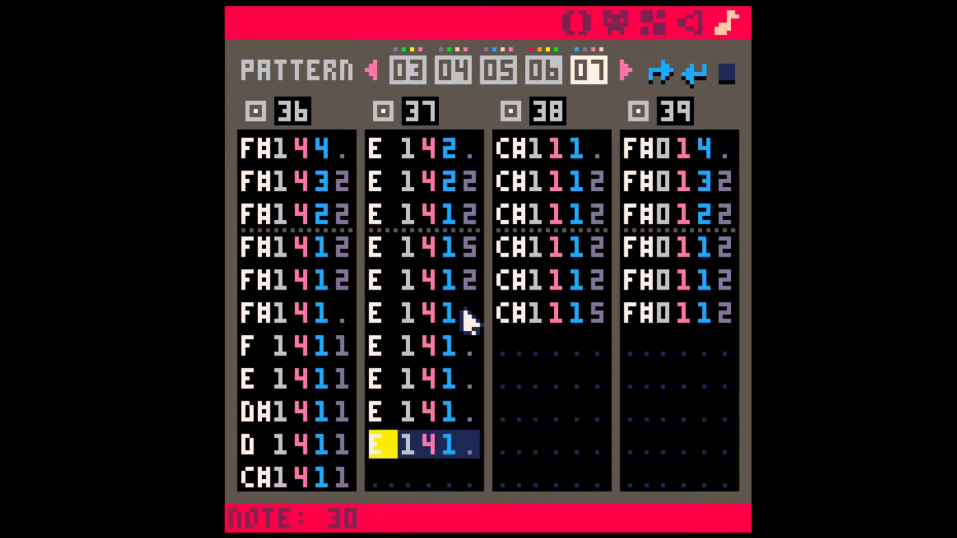
Step: Copy the E note 30 in SFX 37 into note 31 and save the cartridge
key(shift+Right)
key(shift+Right)
key(shift+Right)
key(shift+Right)
key(ctrl+c)
key(Down)
key(shift+Left)
key(shift+Left)
key(shift+Left)
key(shift+Left)
key(ctrl+v)
key(ctrl+s)
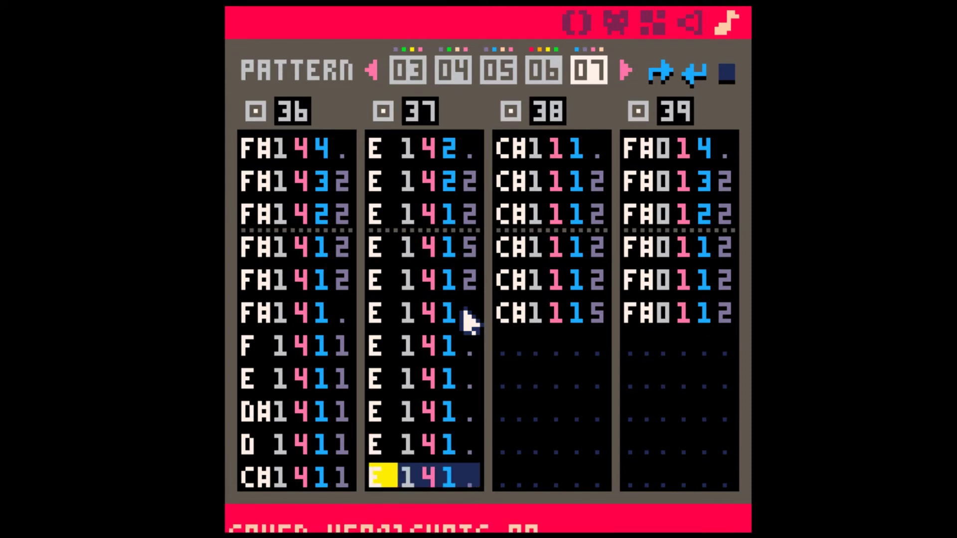
Step: Change notes 27 to 31 in SFX 37 to D#, D, C# and C in octave 1, ending on B in octave 0
key(Up)
key(Up)
key(Up)
key(Up)
key(Up)
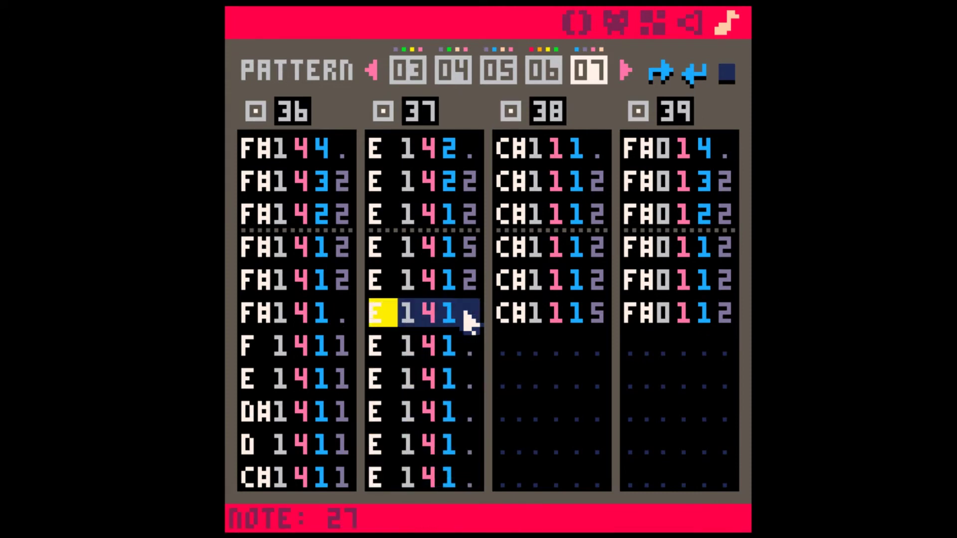
key(Down)
key(d)
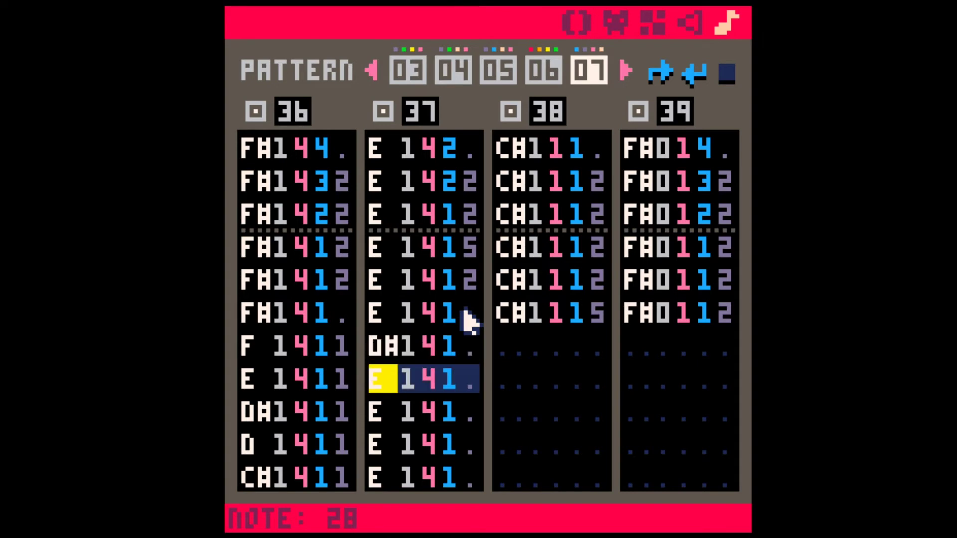
key(x)
key(s)
key(z)
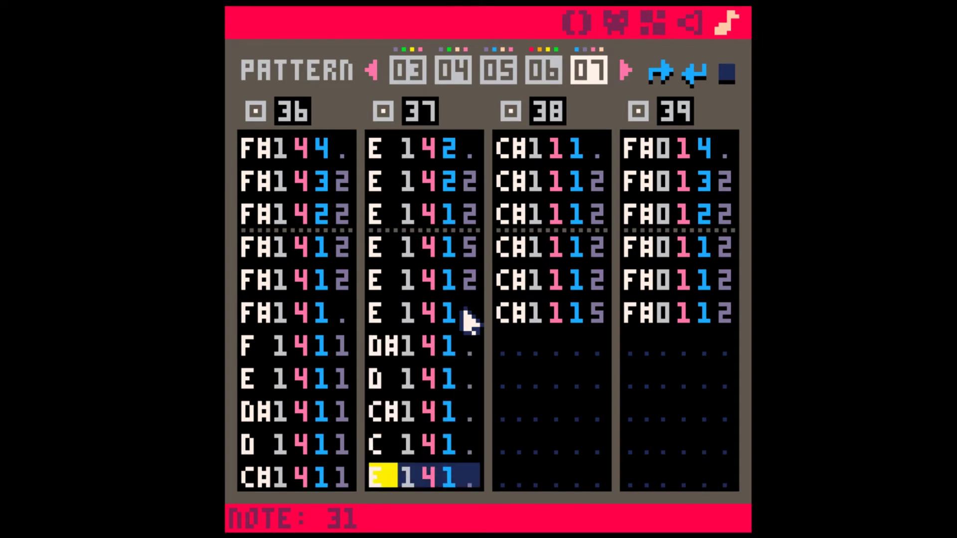
key(m)
key(Up)
key(Right)
key(0)
Step: Set the note entry octave to 1 in the sound editor for SFX 38 and return to the music pattern
key(Up)
key(Up)
key(Up)
key(Right)
key(Right)
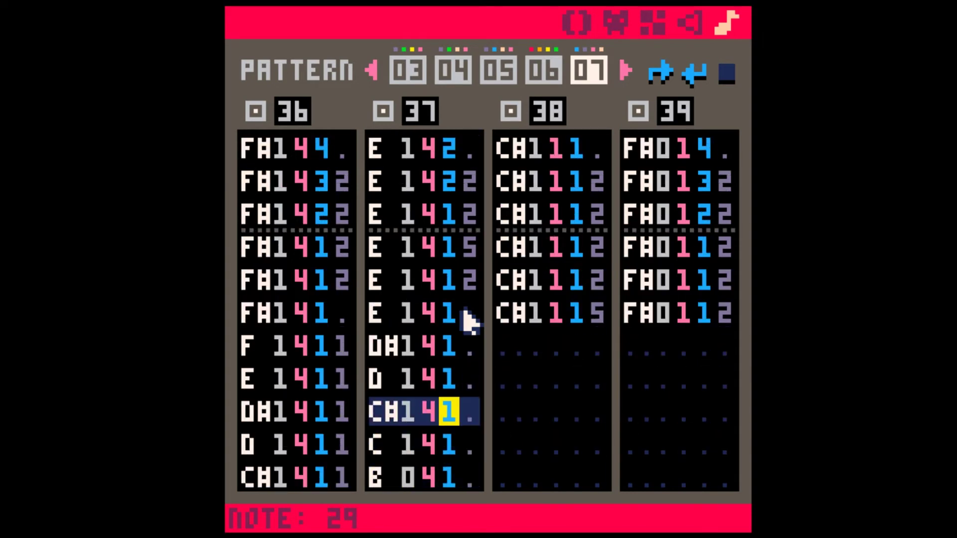
key(Up)
key(Right)
key(Right)
click(690, 22)
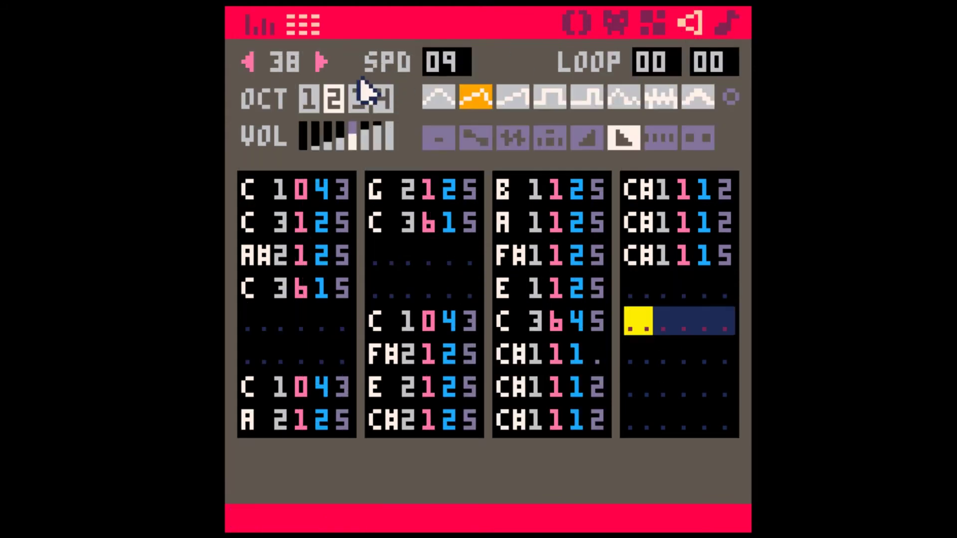
click(306, 99)
click(722, 22)
Step: Enter a descending C in octave 1, then B, A#, A and G# in octave 0 as notes 27 to 31 in SFX 38
click(503, 349)
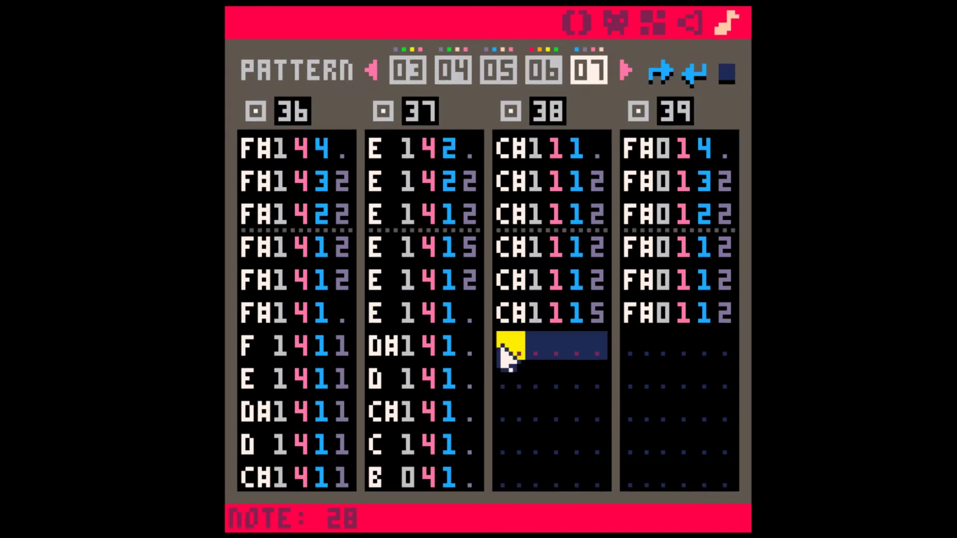
key(z)
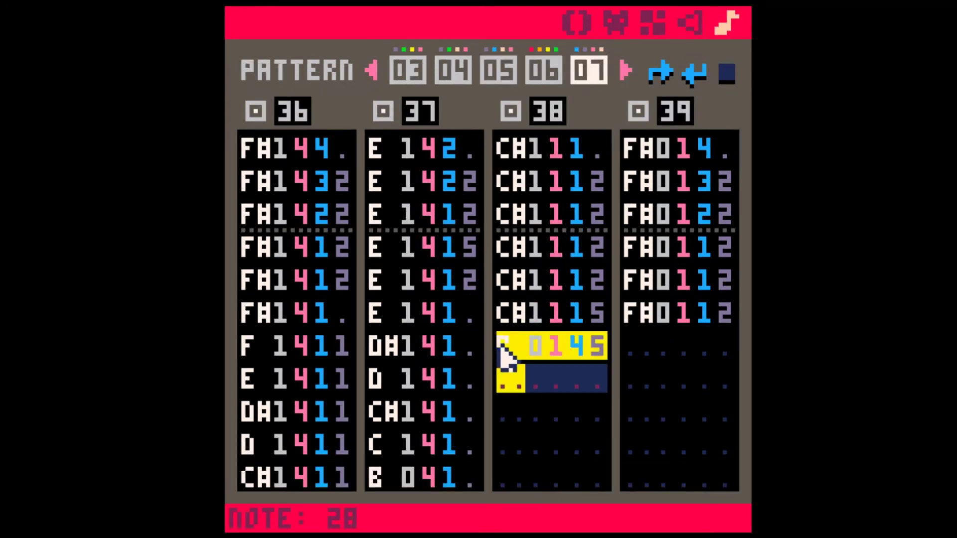
click(502, 351)
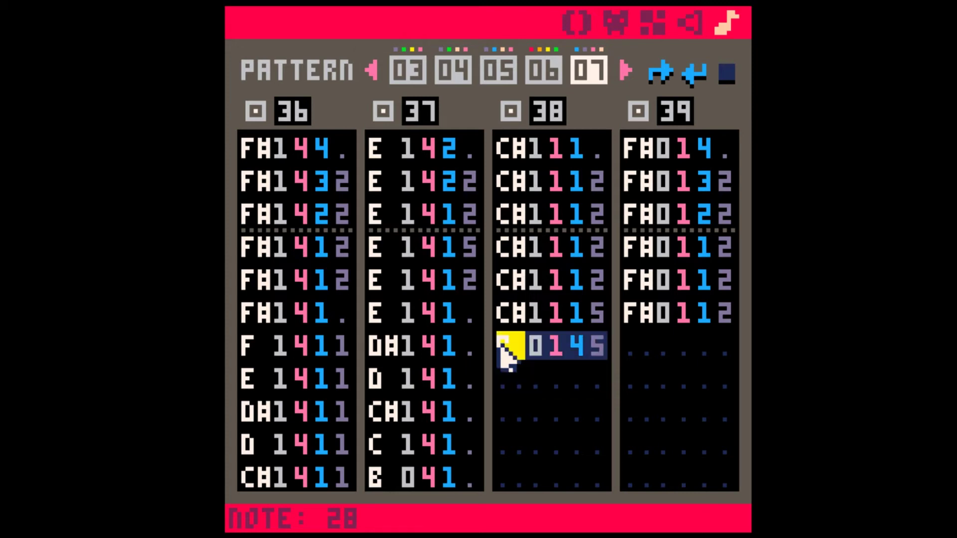
key(q)
key(m)
key(j)
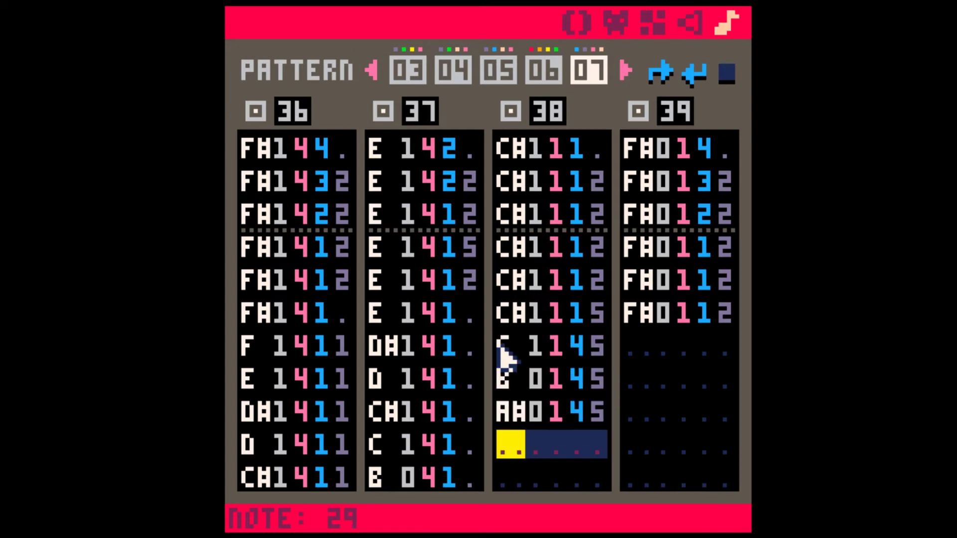
key(n)
key(h)
key(Up)
key(Up)
key(Right)
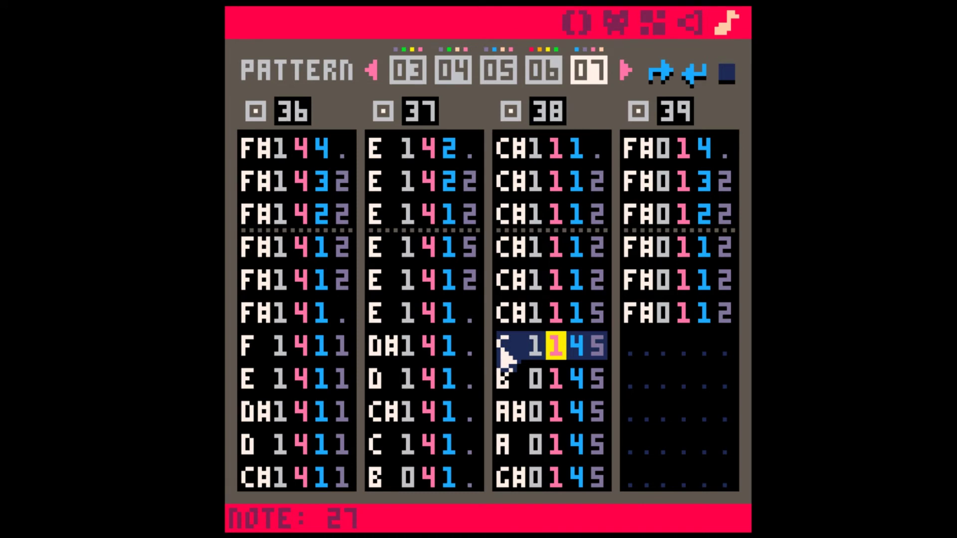
key(Up)
key(Up)
key(Up)
key(Up)
key(Up)
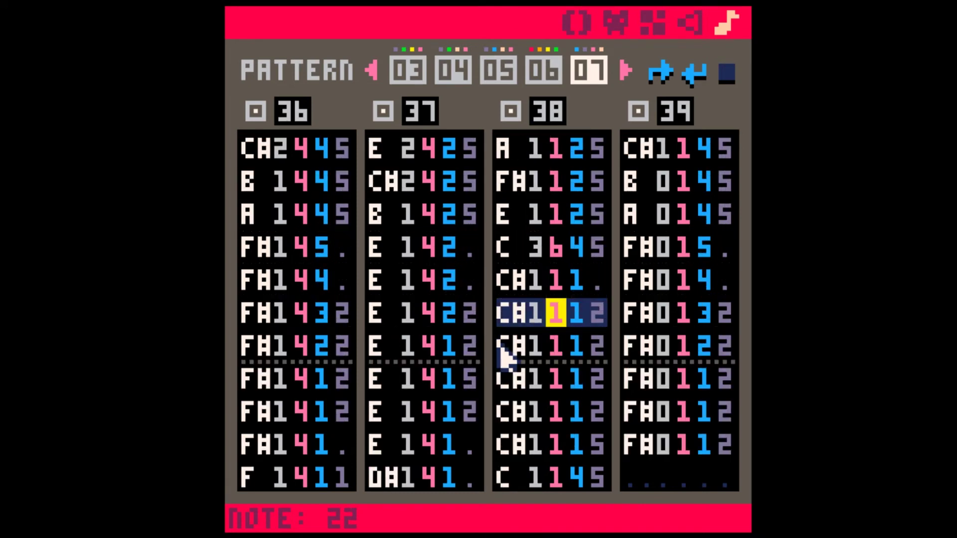
Step: Set the instrument of all harmony and held notes in SFX 38 except note 21 to 4, matching SFX 36 and 37
key(Up)
key(Up)
key(Up)
key(Up)
key(Up)
key(Up)
key(Up)
key(Up)
key(Up)
key(Up)
key(Up)
key(Up)
key(Up)
key(Up)
key(Up)
key(Up)
key(Up)
key(Up)
key(Up)
key(Up)
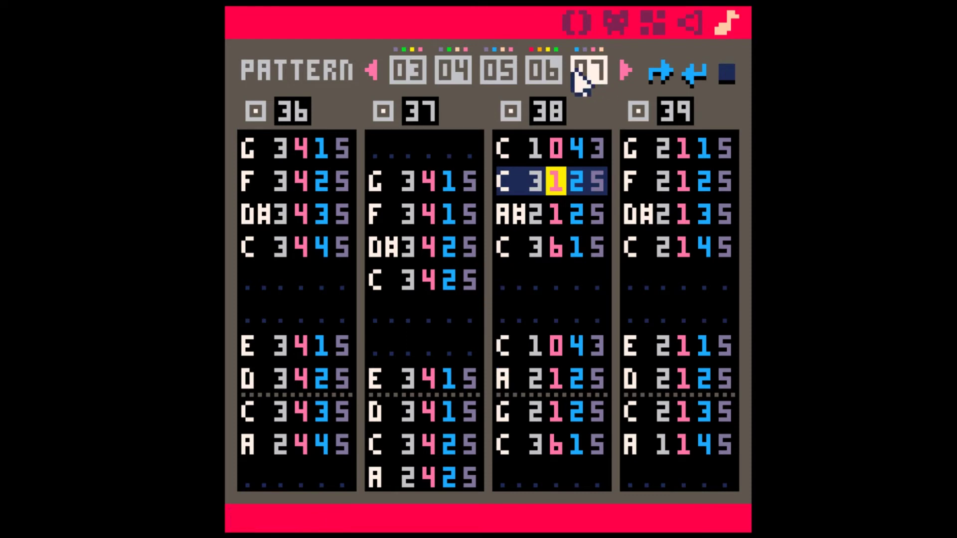
click(553, 70)
click(586, 72)
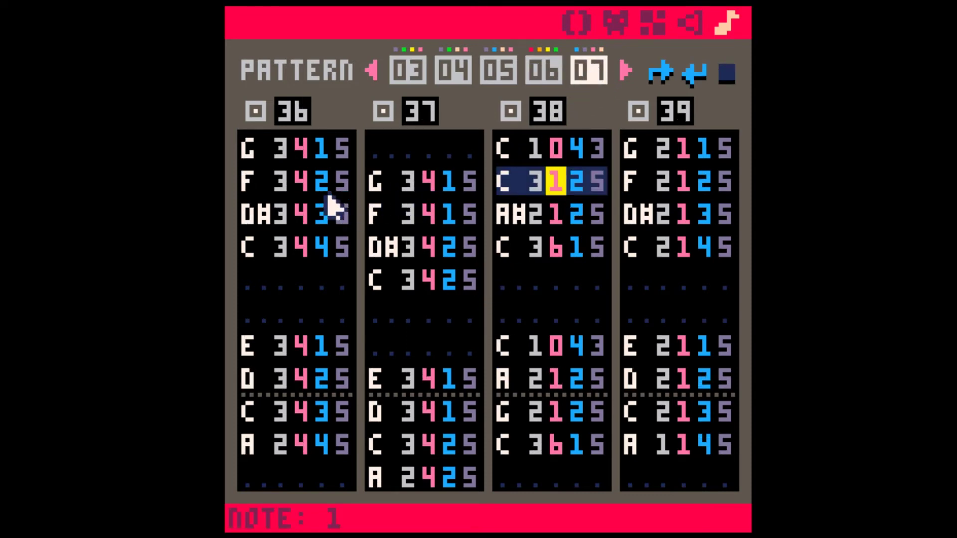
drag(385, 197, 487, 274)
click(424, 227)
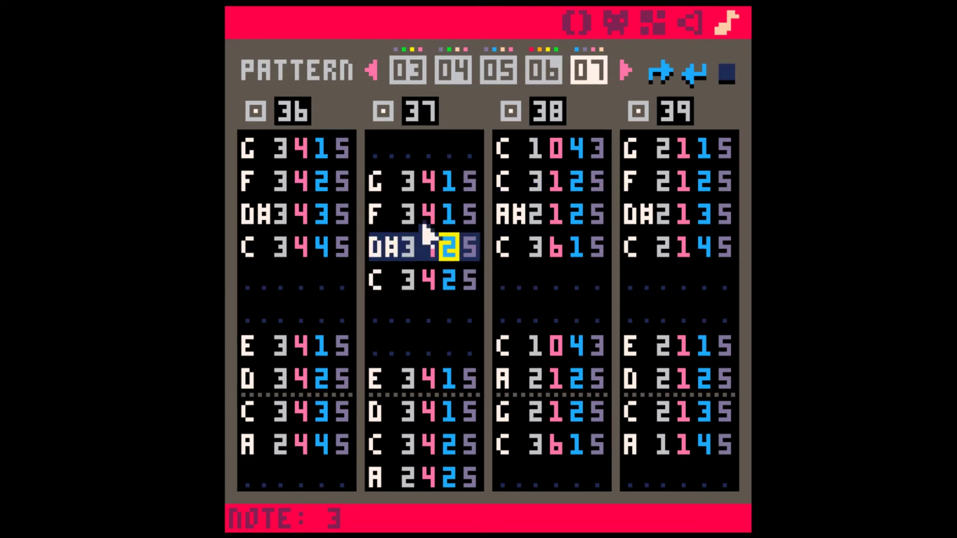
mouse_move(430, 187)
mouse_down()
mouse_move(428, 252)
mouse_move(429, 182)
mouse_up()
drag(302, 149, 310, 252)
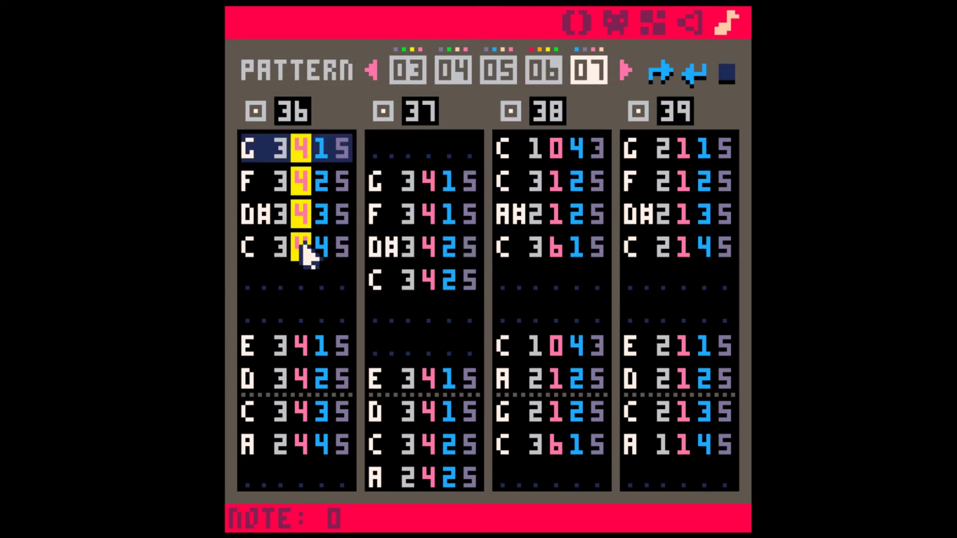
drag(430, 186, 427, 278)
click(430, 284)
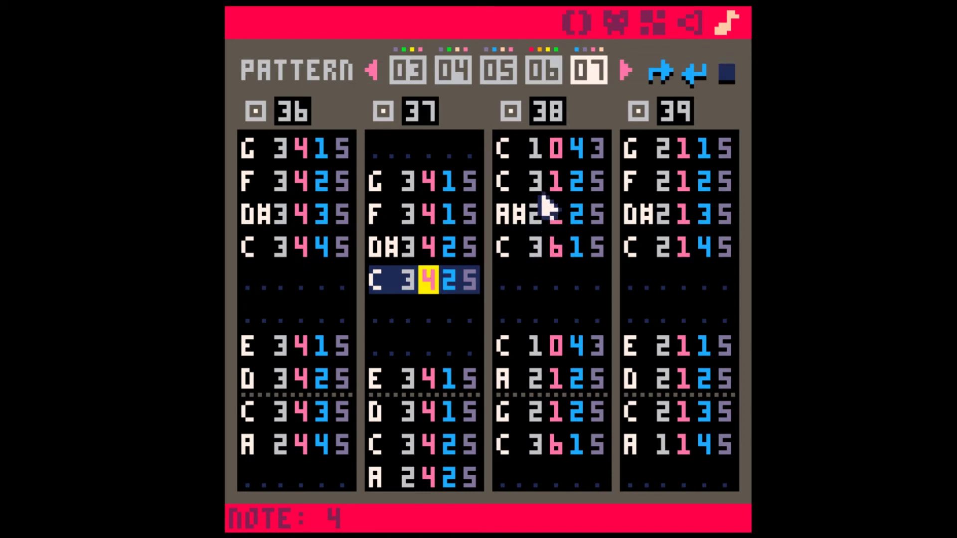
drag(557, 183, 557, 217)
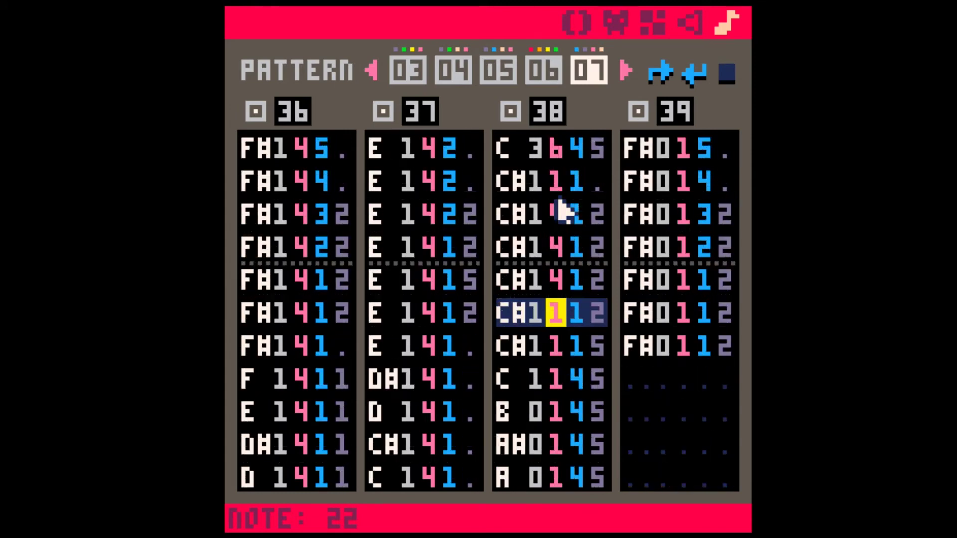
text(444444)
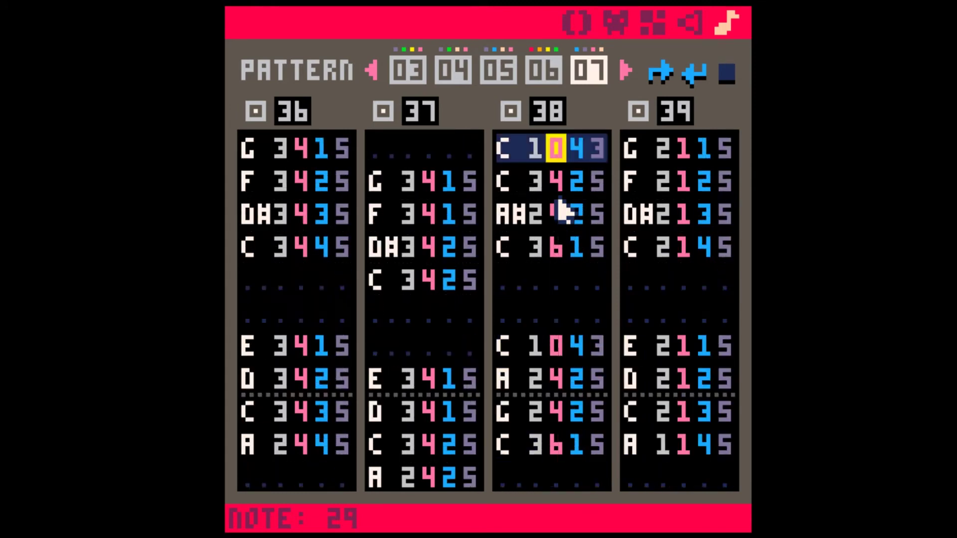
Step: Set the effect of note 26 in SFX 38 to 0 and of notes 27 to 30 to 1
key(Up)
key(Up)
key(Up)
key(Right)
key(Up)
key(Up)
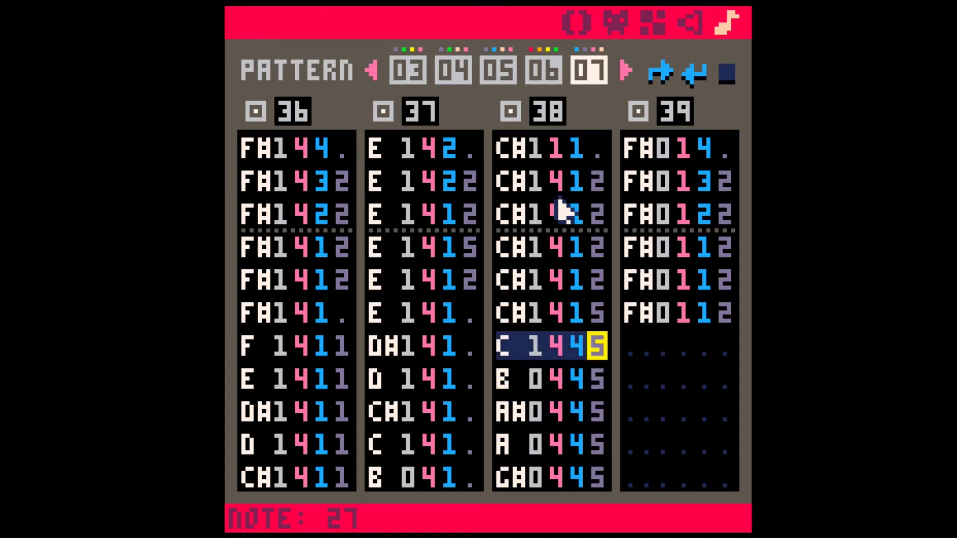
key(Up)
text(01111)
Step: Set the effect of notes 27 to 31 in SFX 37 to 1
key(Left)
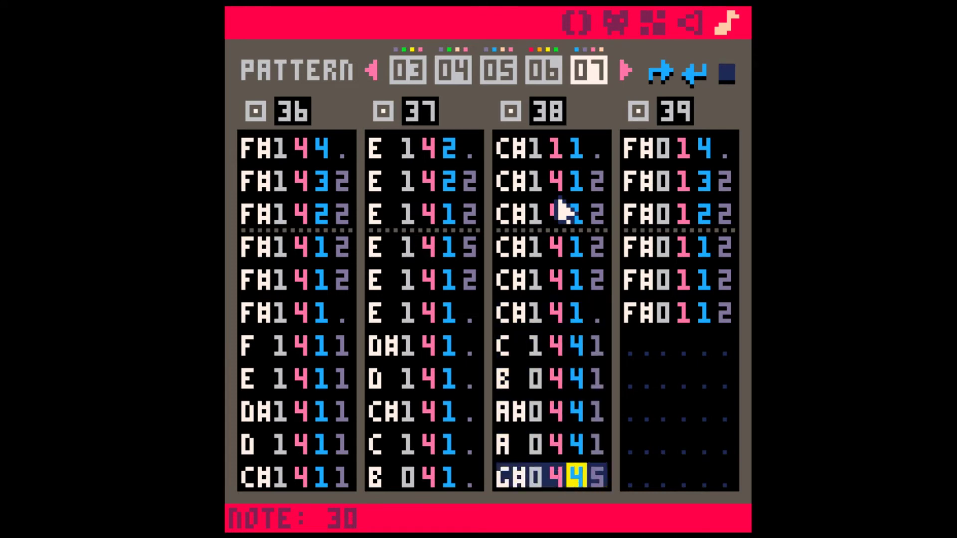
key(Left)
key(Left)
key(Left)
key(Up)
key(Up)
key(Up)
key(Up)
text(111)
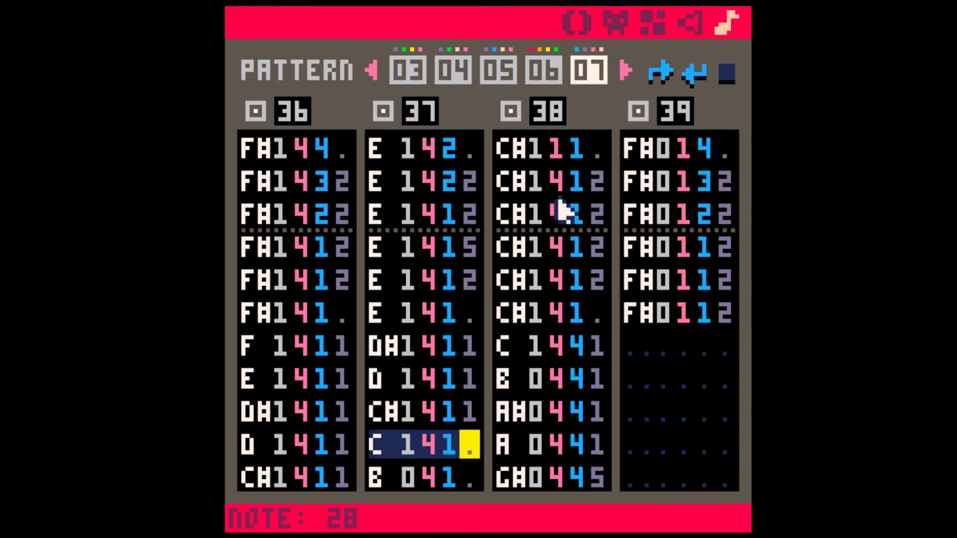
text(11)
Step: Set the effect of note 31 in SFX 38 to 1 and play back pattern 07
key(Right)
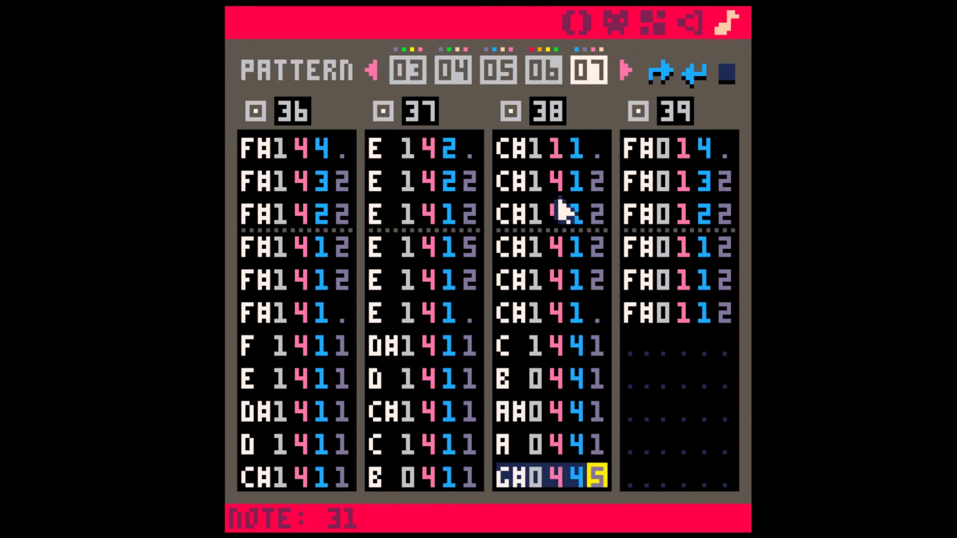
key(space)
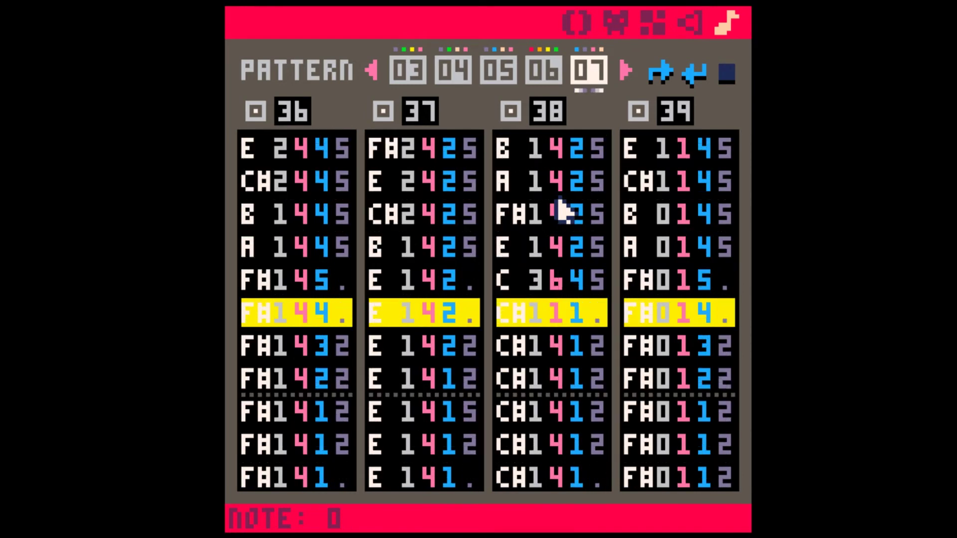
key(space)
Step: Lower the volume of notes 27 to 31 in SFX 38 to 1 and replay the pattern
key(Up)
key(Up)
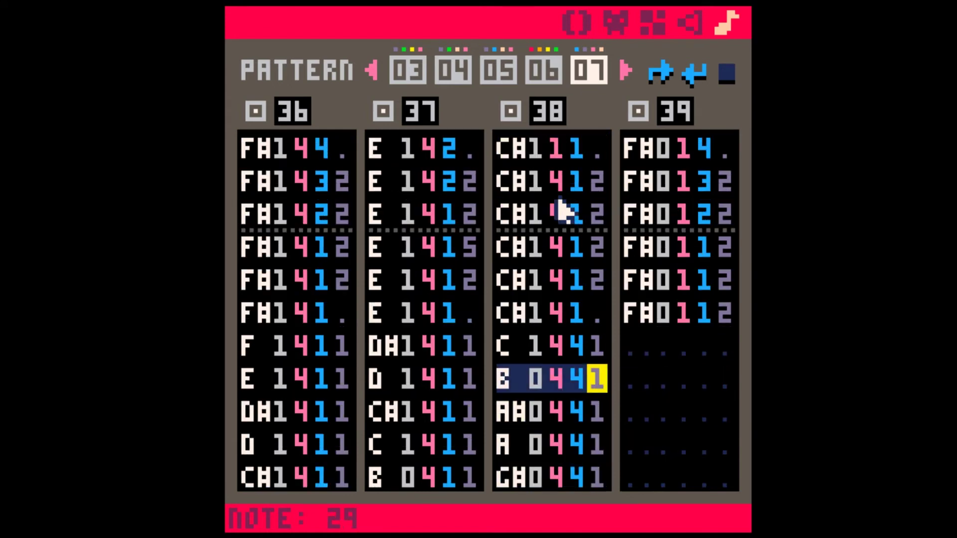
key(space)
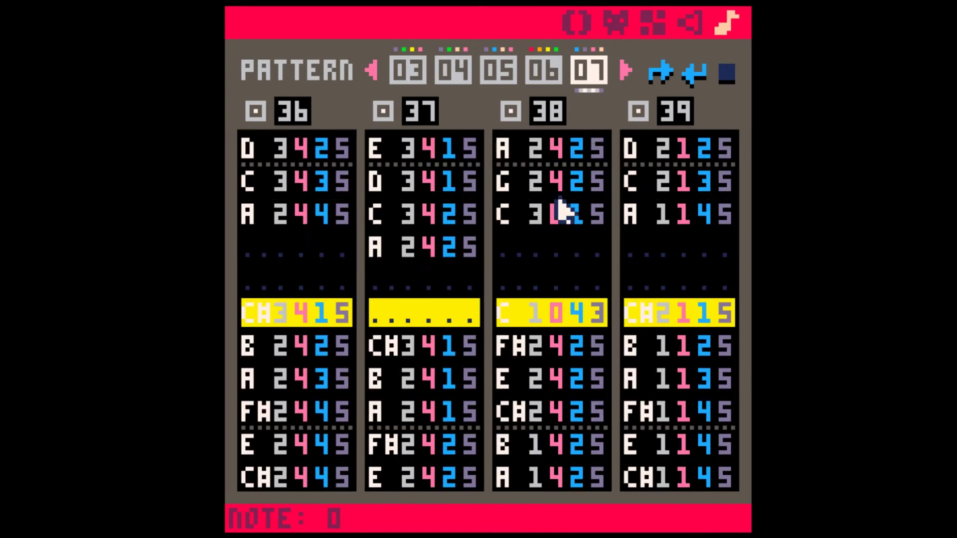
key(space)
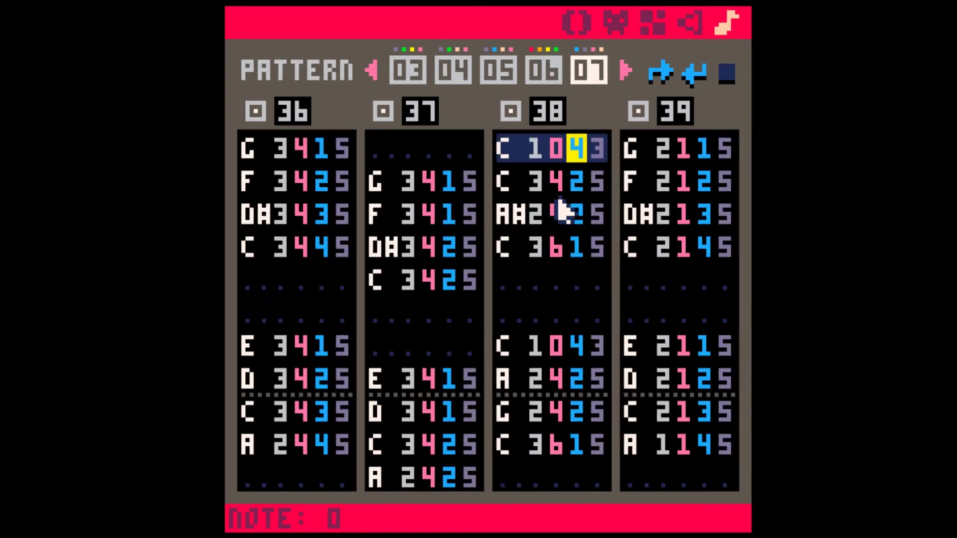
Step: Enter a descending F, E, D#, D and C# in octave 0 as notes 27 to 31 in SFX 39
scroll(559, 357, down, 6)
click(651, 376)
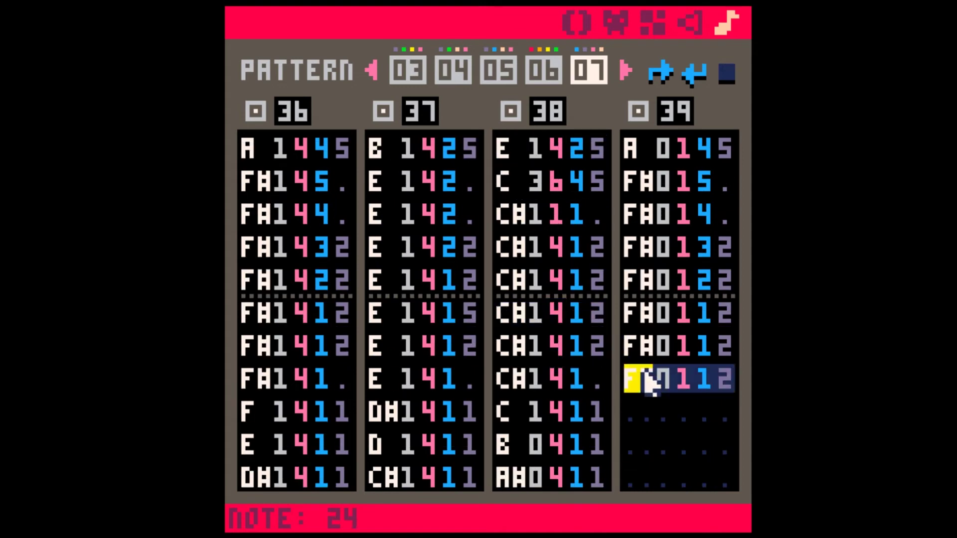
click(728, 383)
key(Down)
key(Down)
key(Down)
click(650, 347)
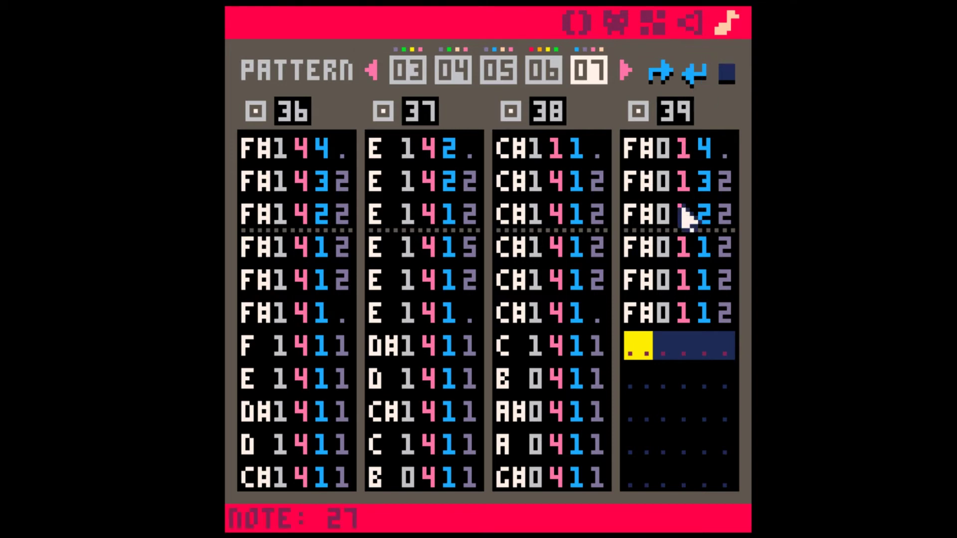
key(v)
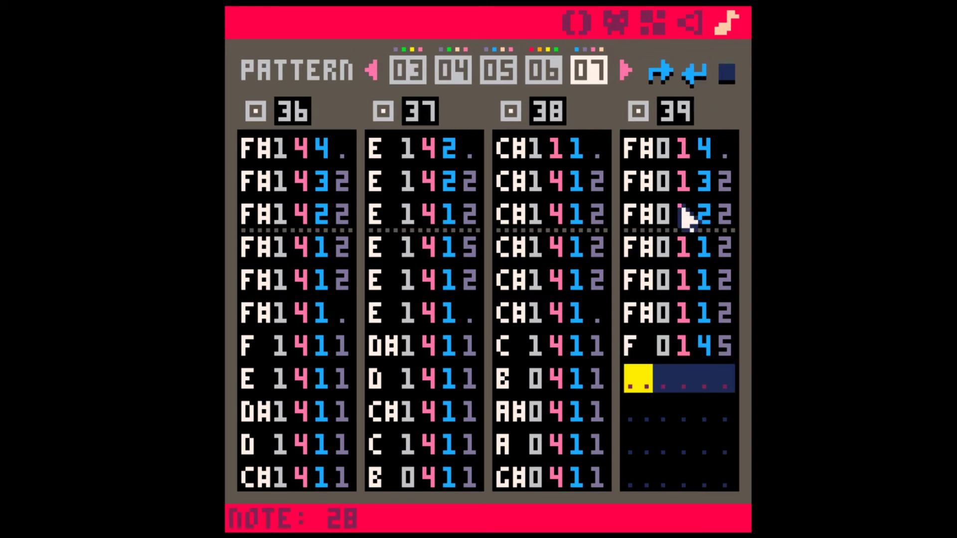
key(c)
key(d)
key(x)
key(s)
Step: Set the effect of notes 27 to 31 in SFX 39 to 1
key(Up)
key(Right)
key(Up)
key(Up)
key(Up)
key(Right)
key(Right)
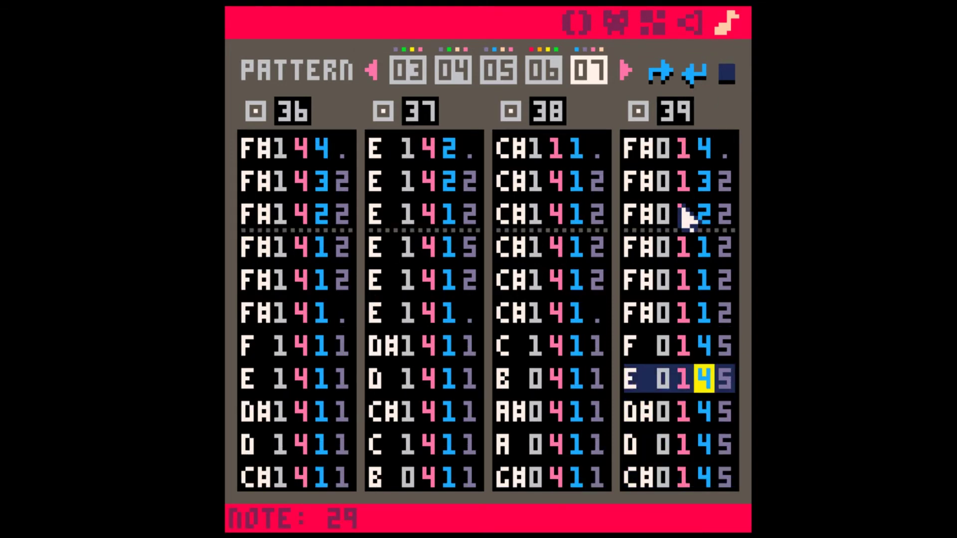
key(Up)
key(Right)
key(0)
key(Up)
key(1)
key(1)
key(1)
key(1)
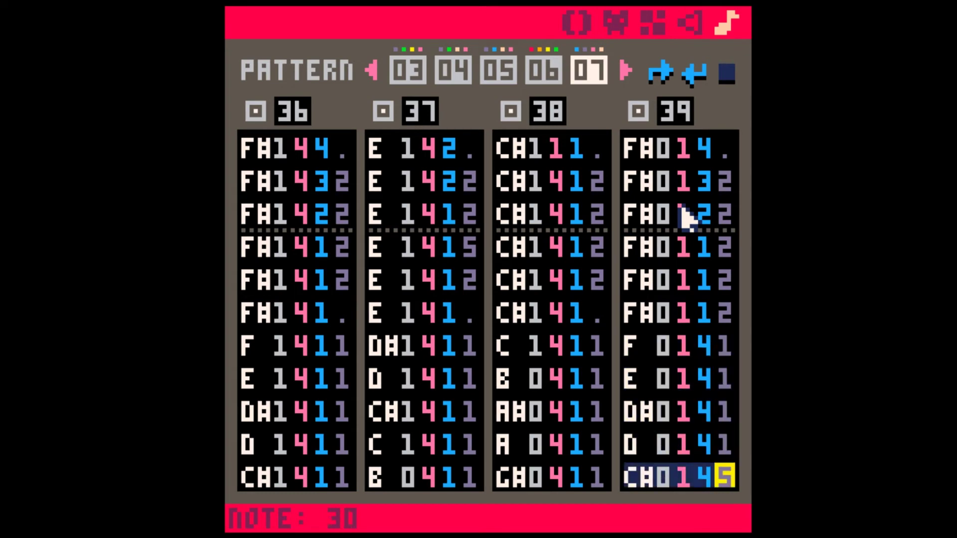
Step: Lower the volume of notes 27 to 31 in SFX 39 to 1
key(Up)
key(Up)
key(Up)
key(Up)
key(Left)
key(1)
key(1)
key(1)
key(1)
key(1)
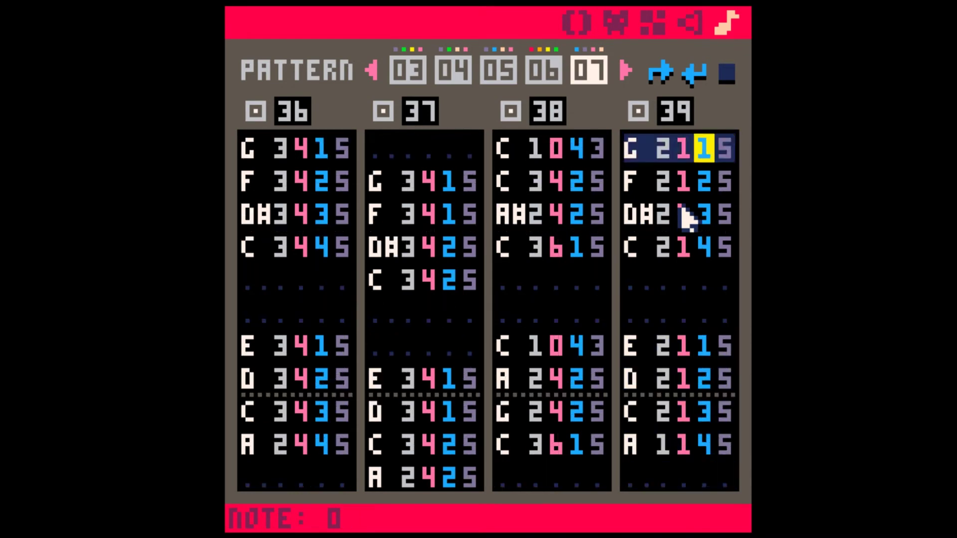
Step: Replace pattern 07's loop start and loop end flags with the stop flag and listen to the pattern
key(space)
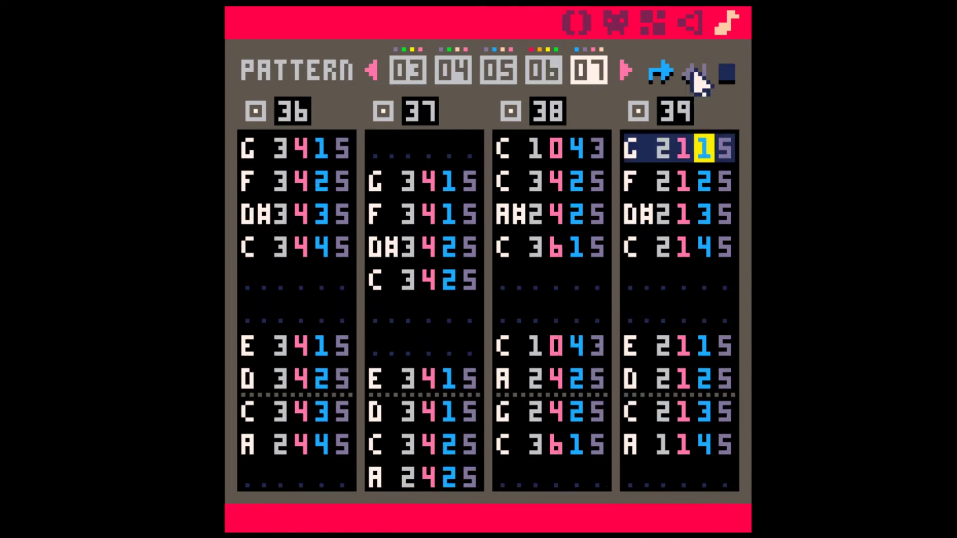
click(660, 73)
click(727, 73)
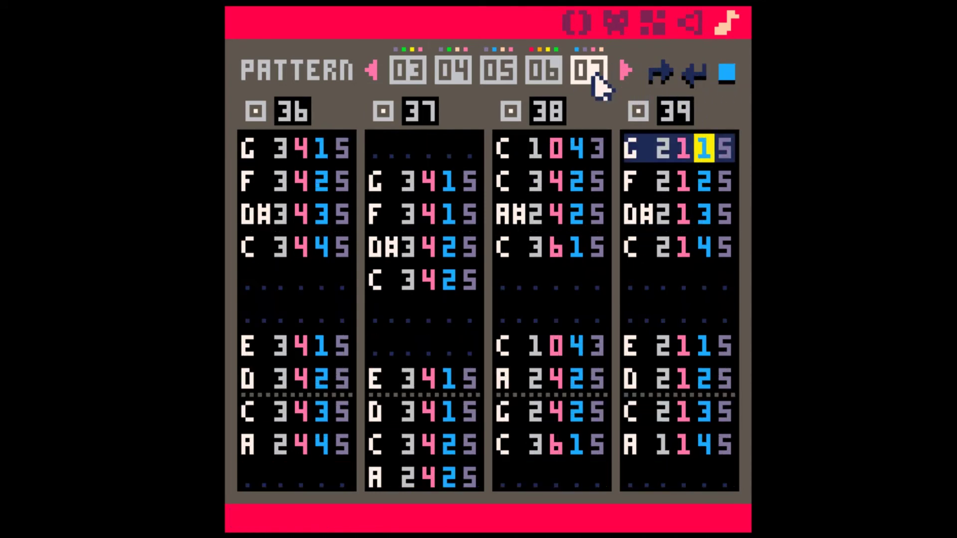
key(space)
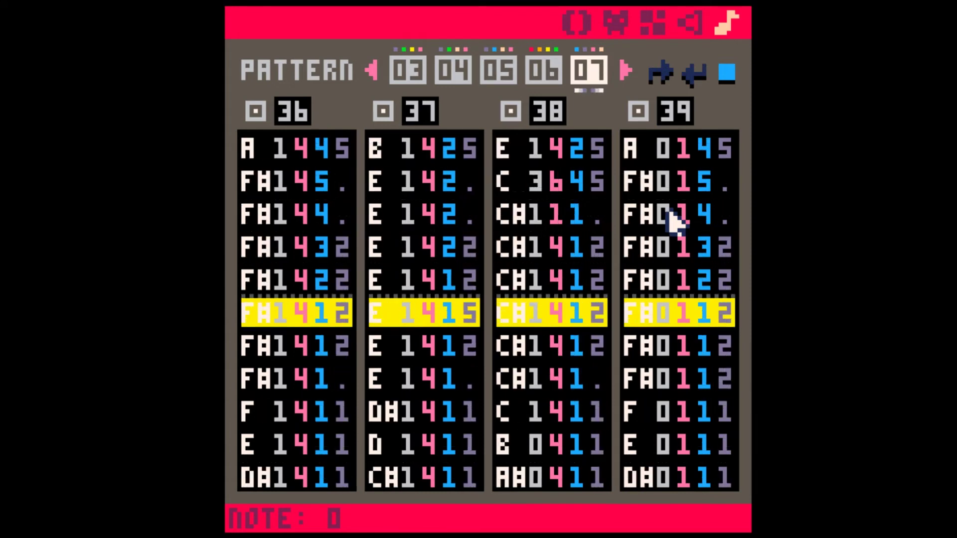
key(space)
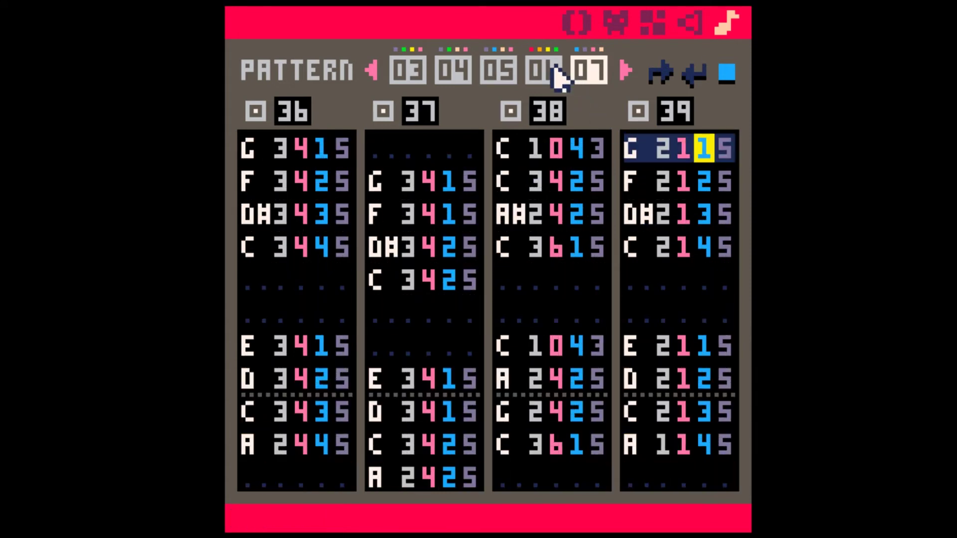
Step: Change the instrument of every note in SFX 37 to 5 and play back pattern 07
click(434, 185)
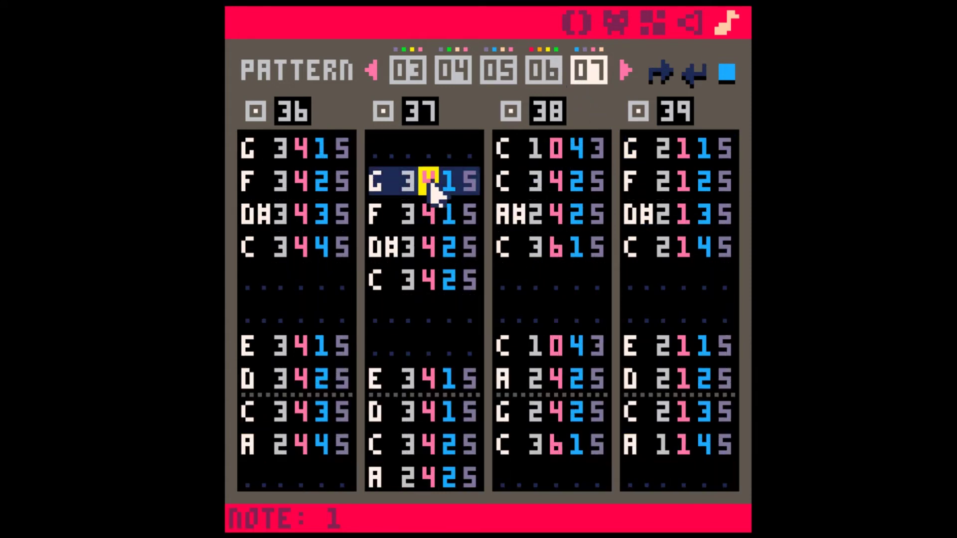
key(5)
key(5)
key(5)
key(5)
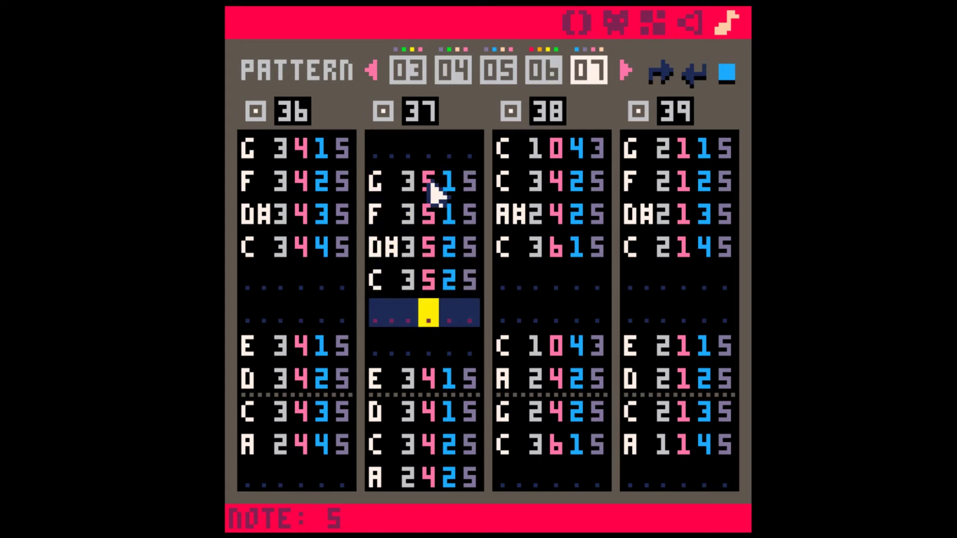
key(Down)
key(Down)
key(Down)
key(Down)
key(5)
key(5)
key(5)
key(5)
key(5)
key(5)
key(5)
key(5)
key(5)
key(5)
key(5)
key(5)
key(5)
key(5)
key(5)
key(5)
key(5)
key(5)
key(5)
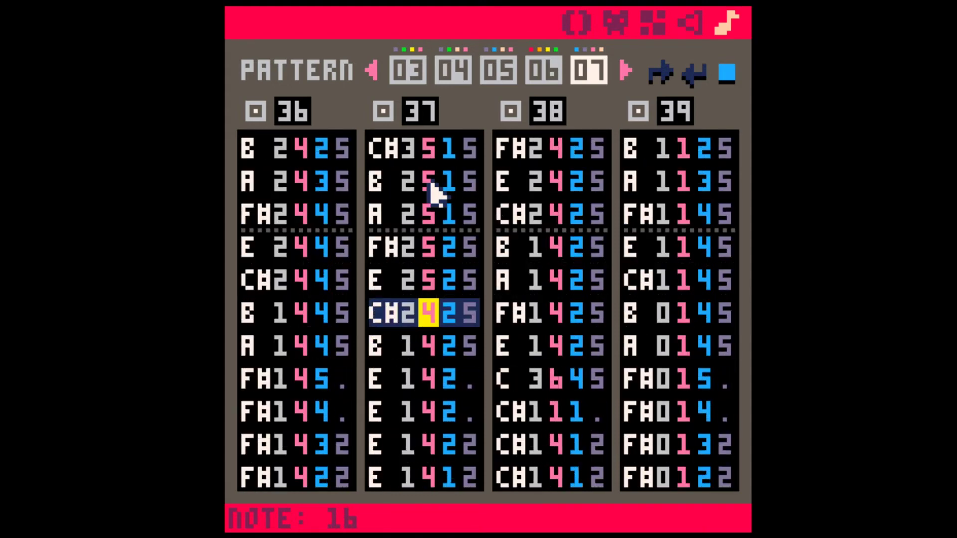
key(5)
key(space)
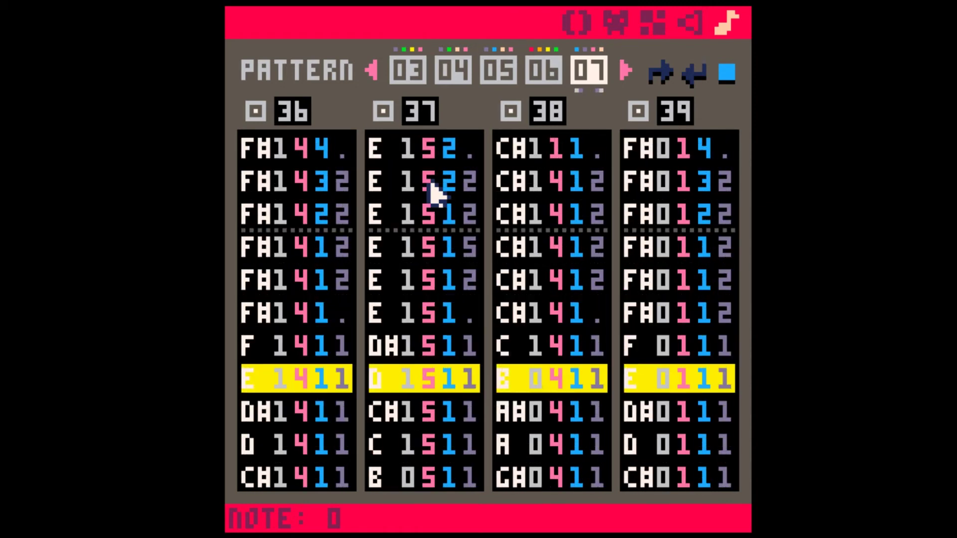
Step: Change the instrument of notes 1 to 10 in SFX 37 to 2
click(430, 184)
key(2)
key(2)
key(2)
key(2)
key(2)
key(2)
key(2)
key(2)
key(2)
key(2)
key(2)
key(2)
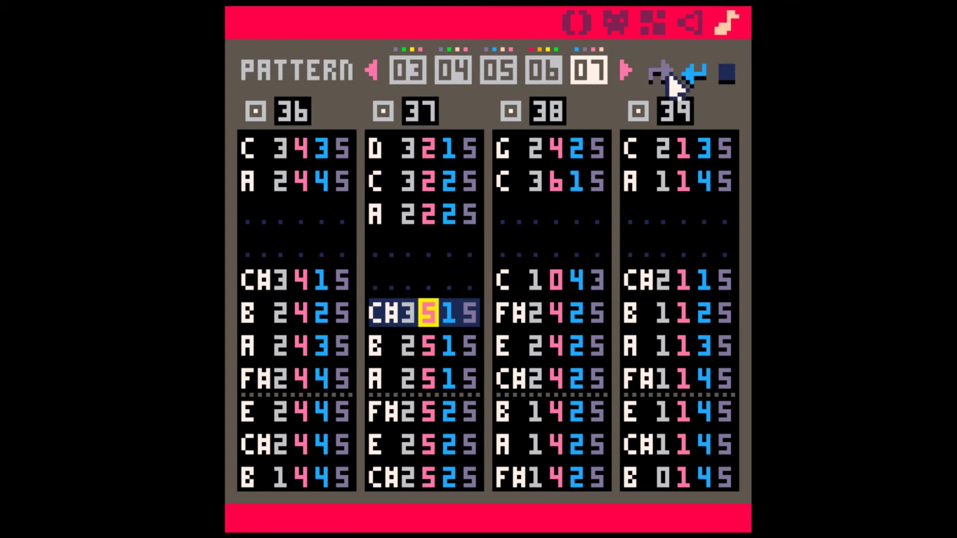
Step: Try the Saw waveform on every note of SFX 37 in the sound editor and settle on Square for all notes
click(691, 22)
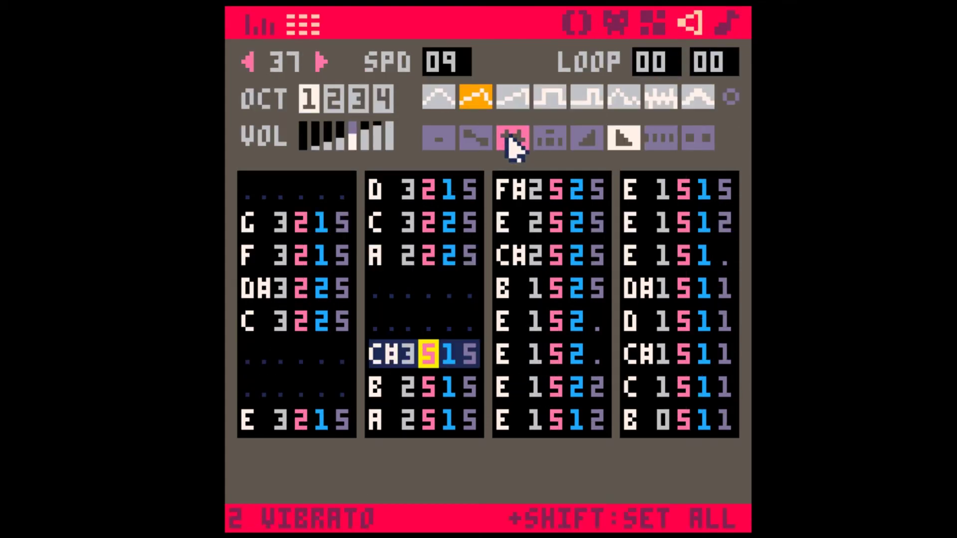
key(space)
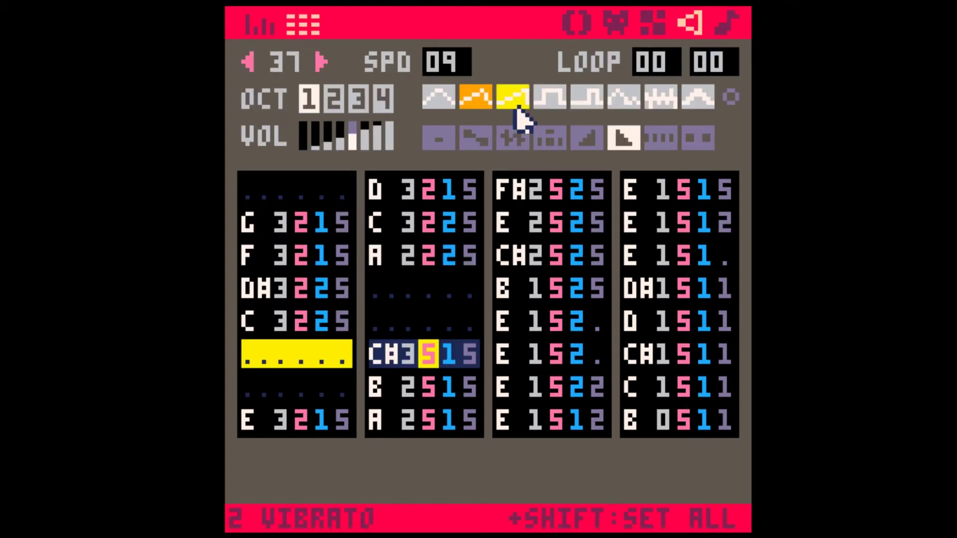
click(730, 25)
key(space)
click(698, 22)
click(514, 100)
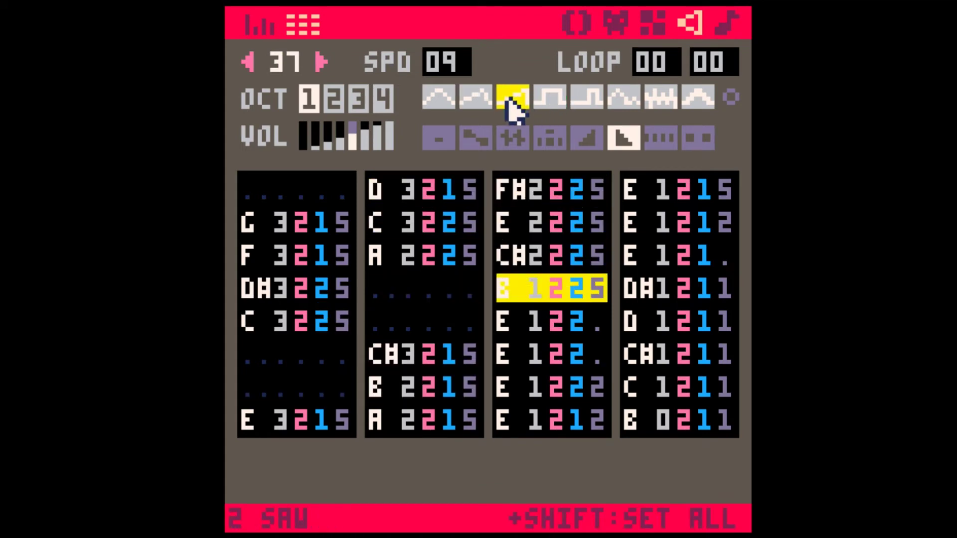
shift+click(539, 96)
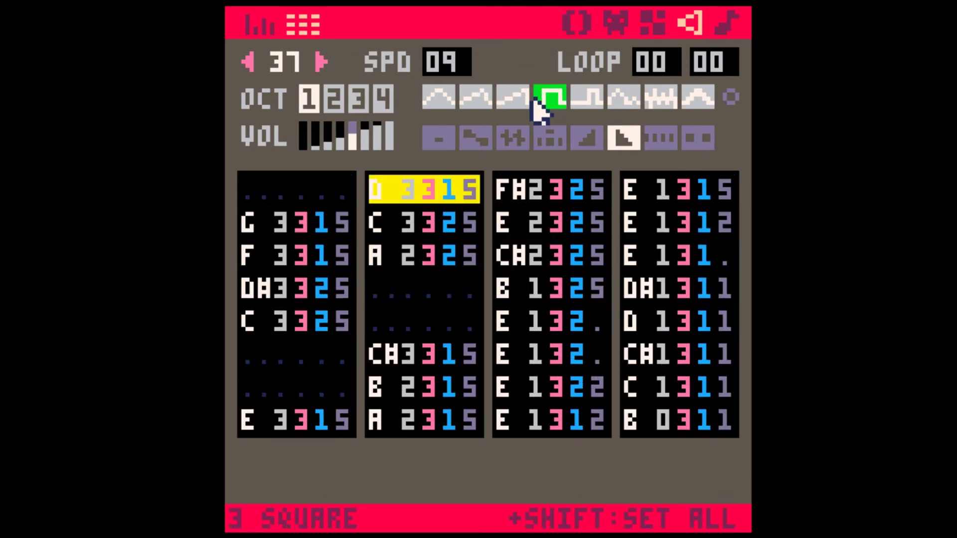
Step: Lower the volume of notes 3, 4, 9 and 10 in SFX 37 to 1
click(325, 292)
key(1)
key(1)
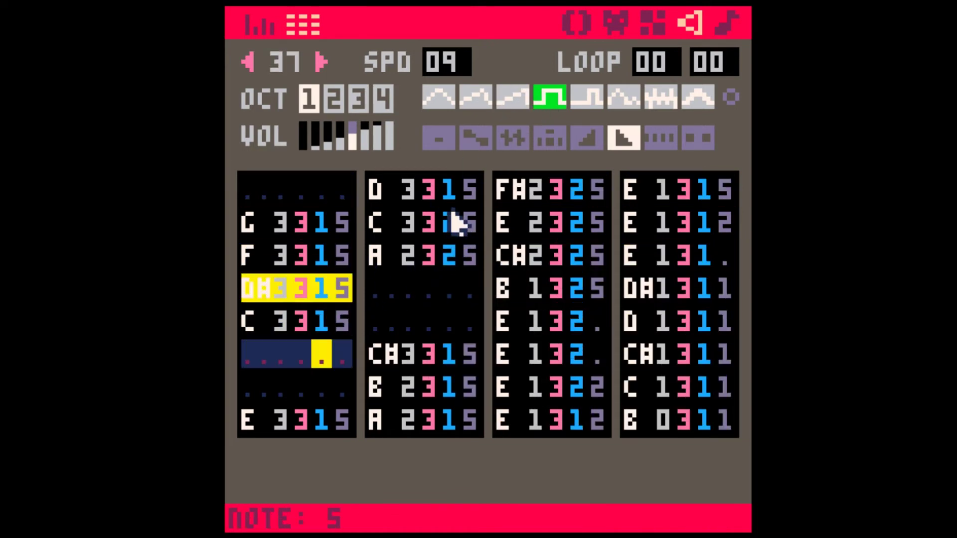
click(453, 219)
key(1)
key(1)
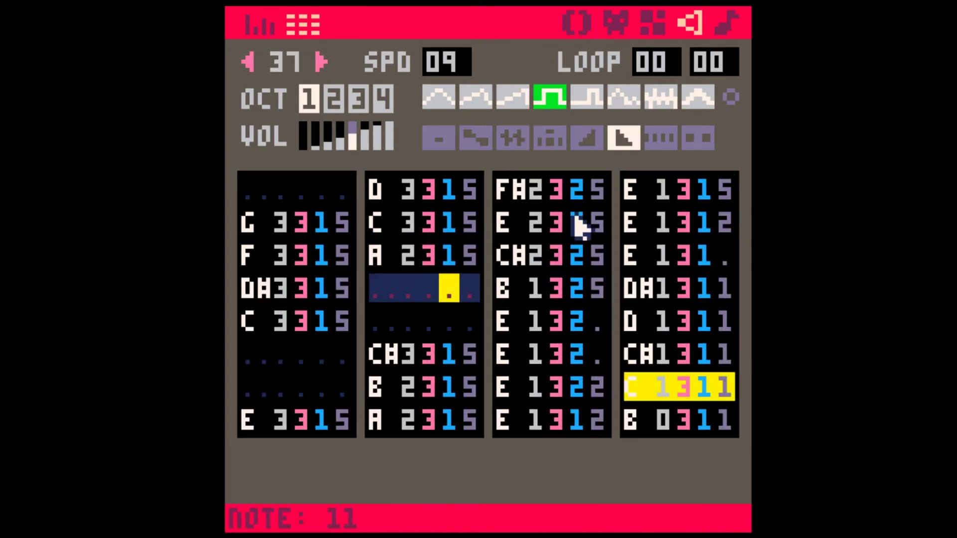
Step: Turn on the stop flag for pattern 07 in the music editor and save the cartridge
click(728, 23)
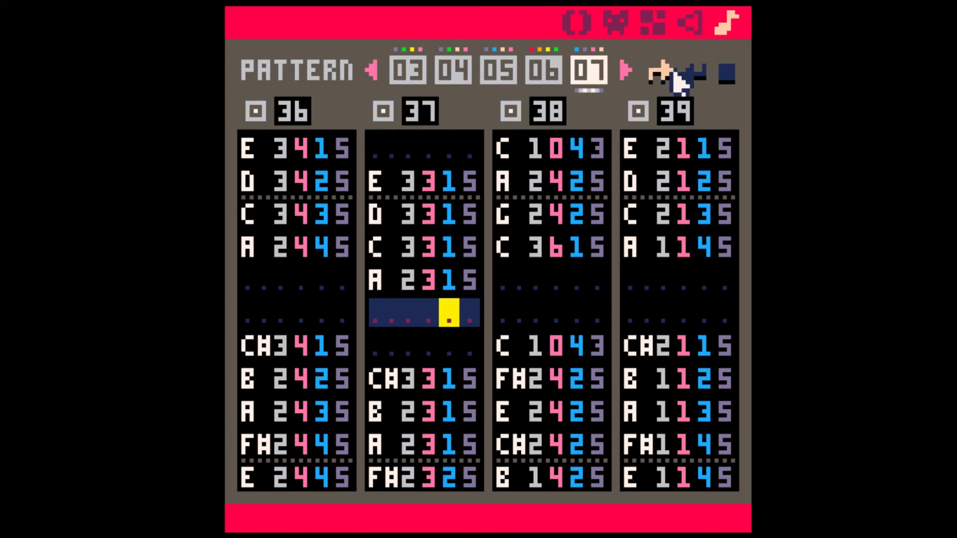
click(724, 74)
key(ctrl+s)
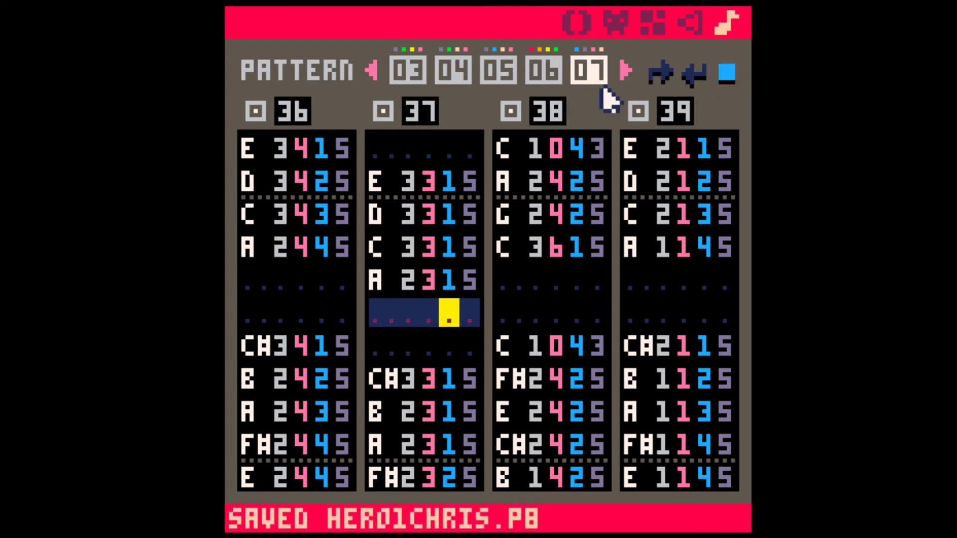
Step: Play back pattern 06 and return to pattern 07
click(550, 72)
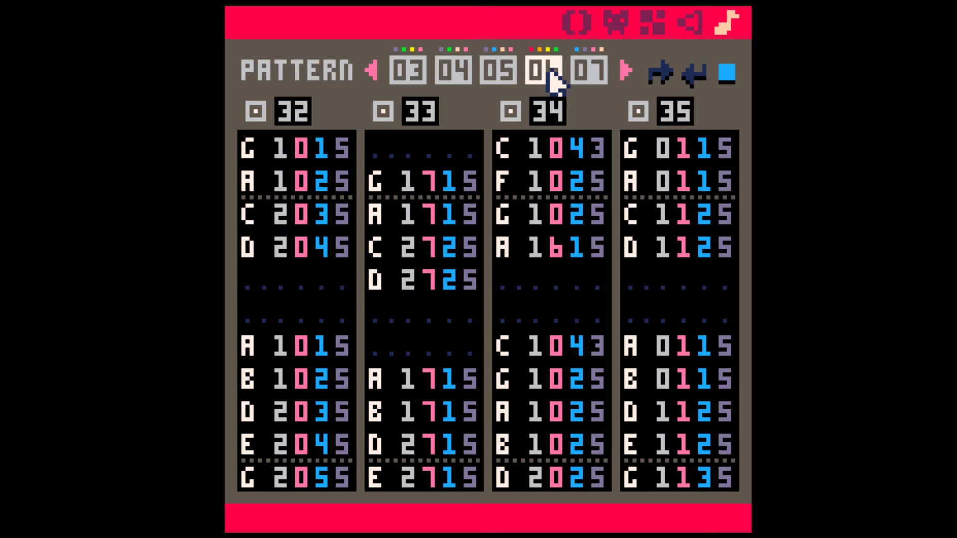
key(space)
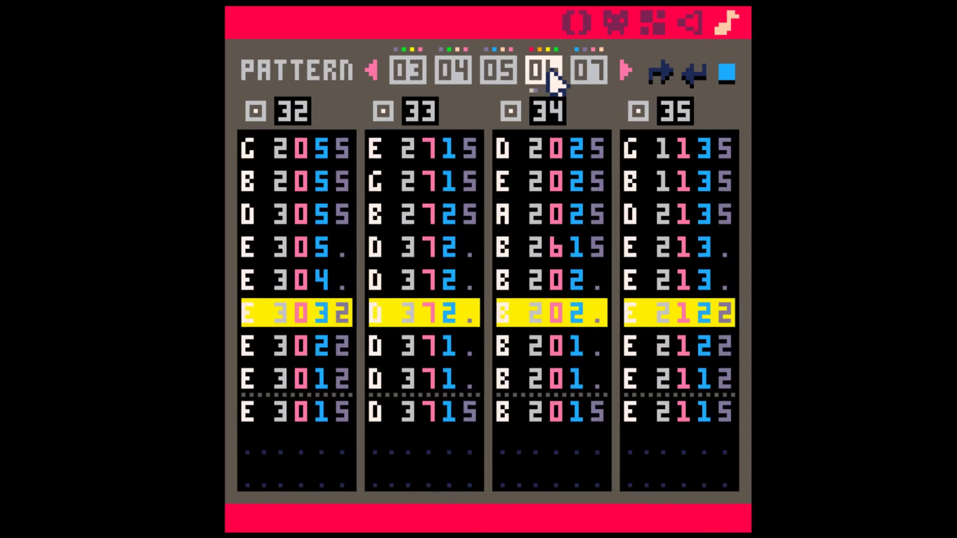
click(589, 74)
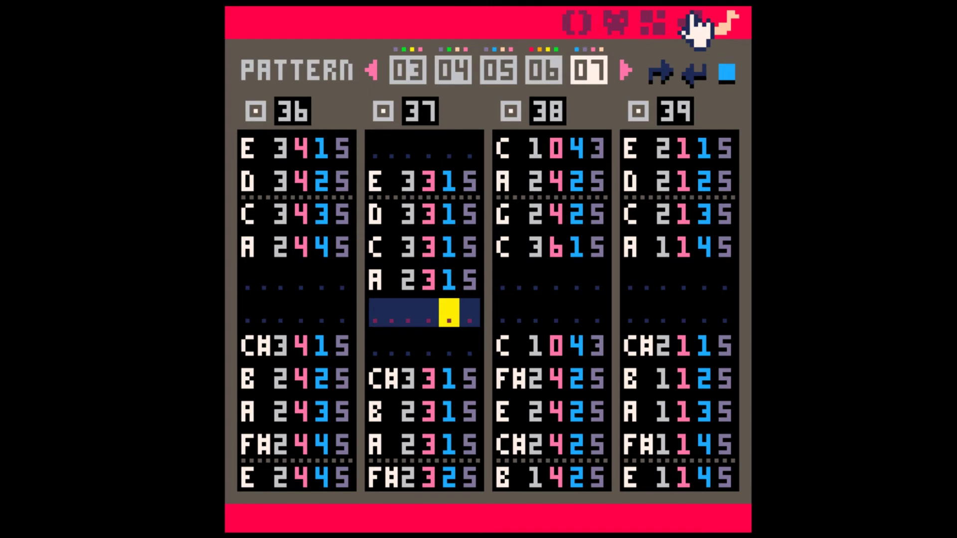
Step: Set the speed of SFX 36 through 39 to 10 in the sound editor
click(341, 183)
click(694, 22)
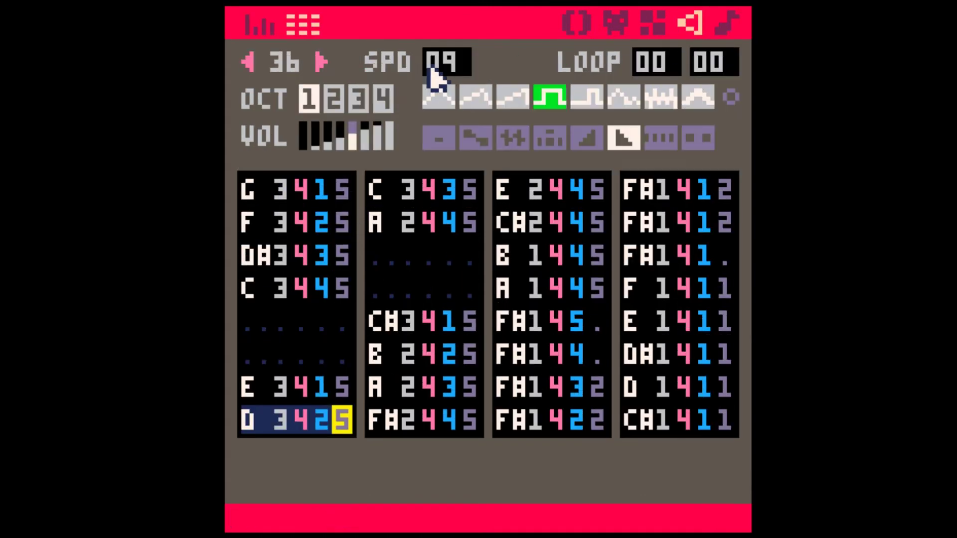
key(equal)
key(equal)
key(equal)
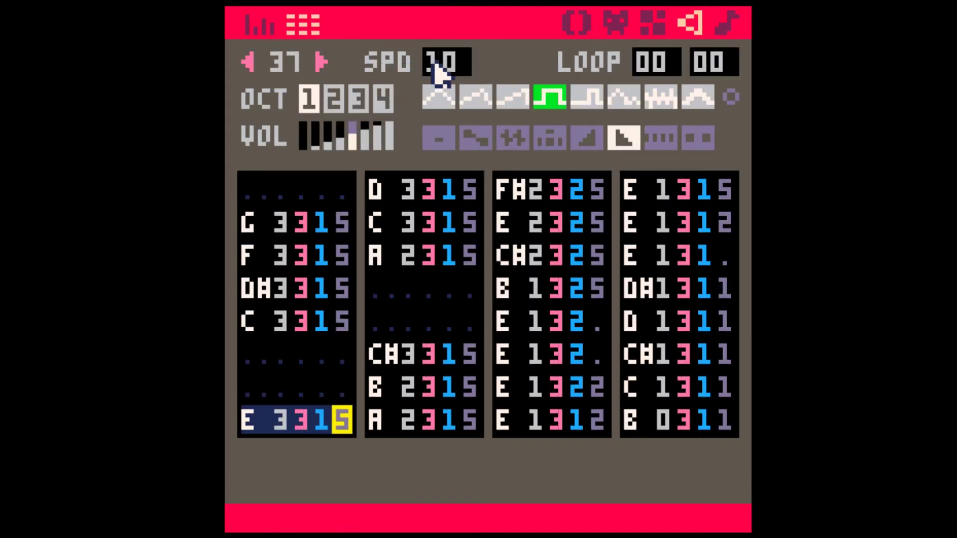
Step: Listen to pattern 07 in the music editor, replaying it from its first row
click(727, 25)
key(space)
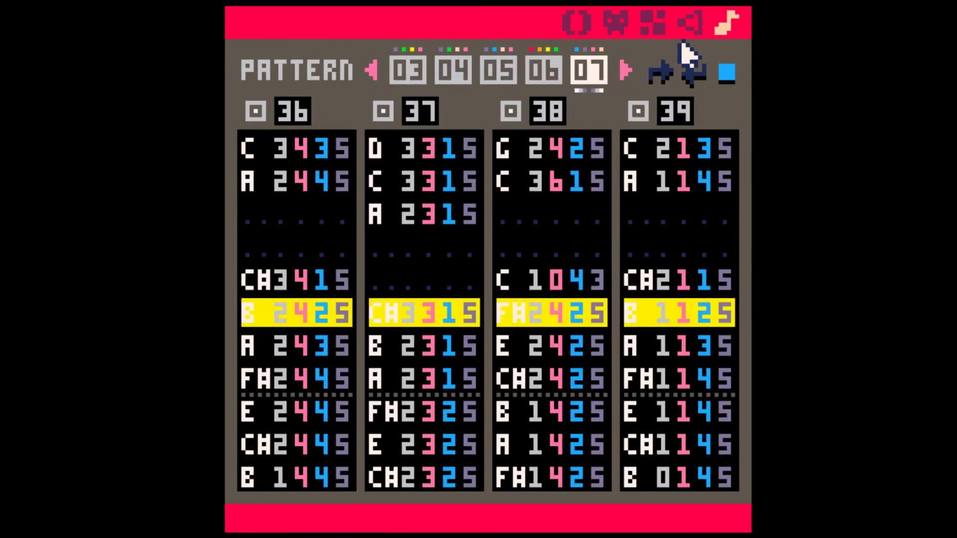
key(space)
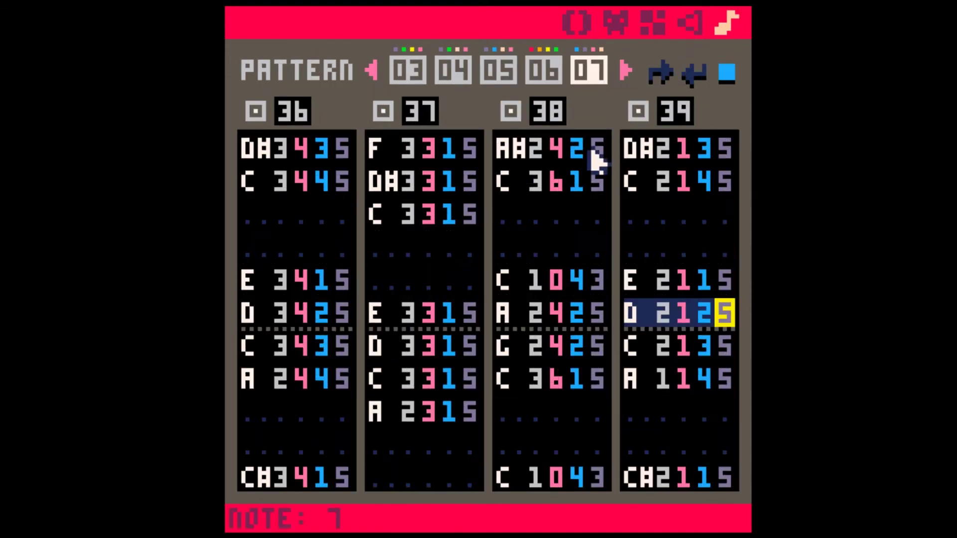
key(Home)
key(space)
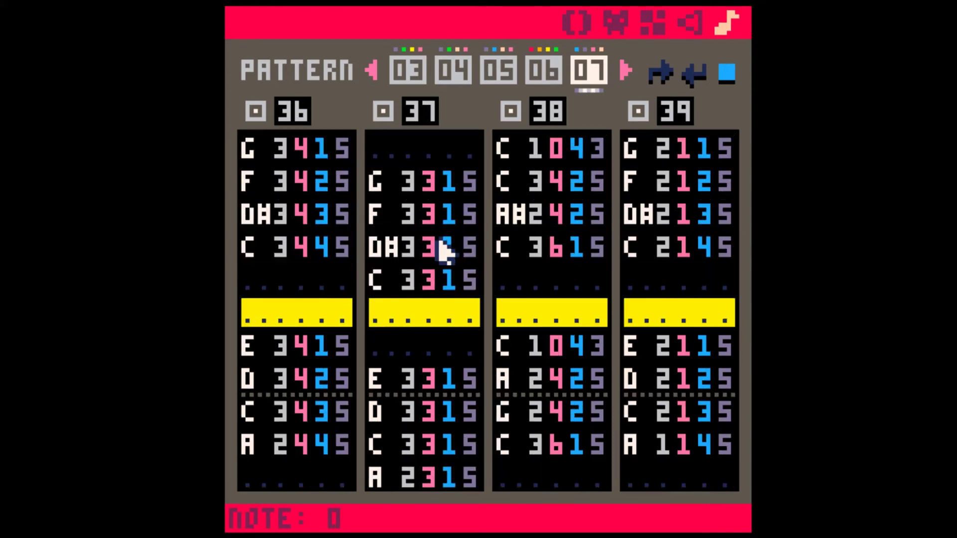
key(space)
Step: Delete the C3 note at row 4 and the A2 note at row 10 of SFX 37 in pattern 07
click(448, 280)
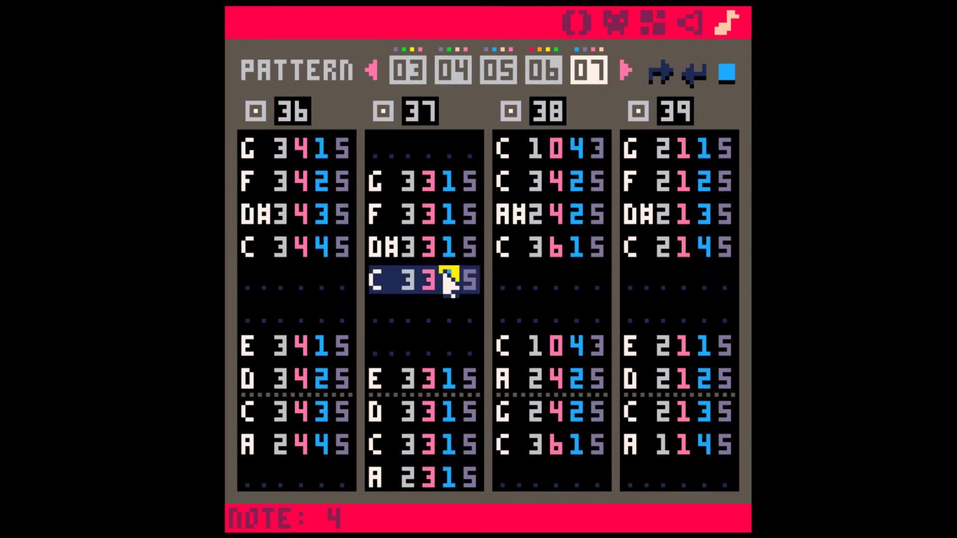
key(Down)
key(Down)
key(Down)
key(Down)
key(Down)
key(Down)
key(Down)
key(Down)
key(Down)
key(Down)
key(Down)
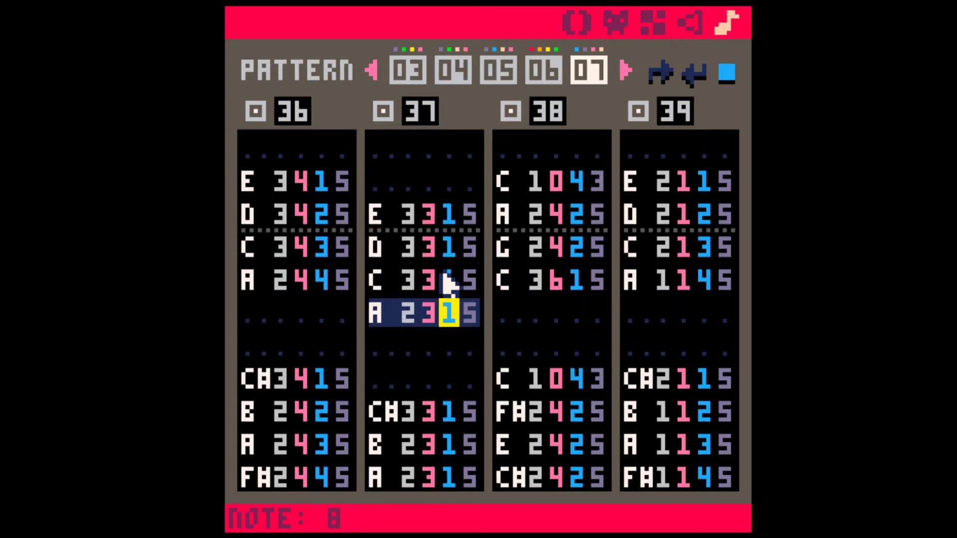
key(Down)
key(Down)
key(Down)
key(Down)
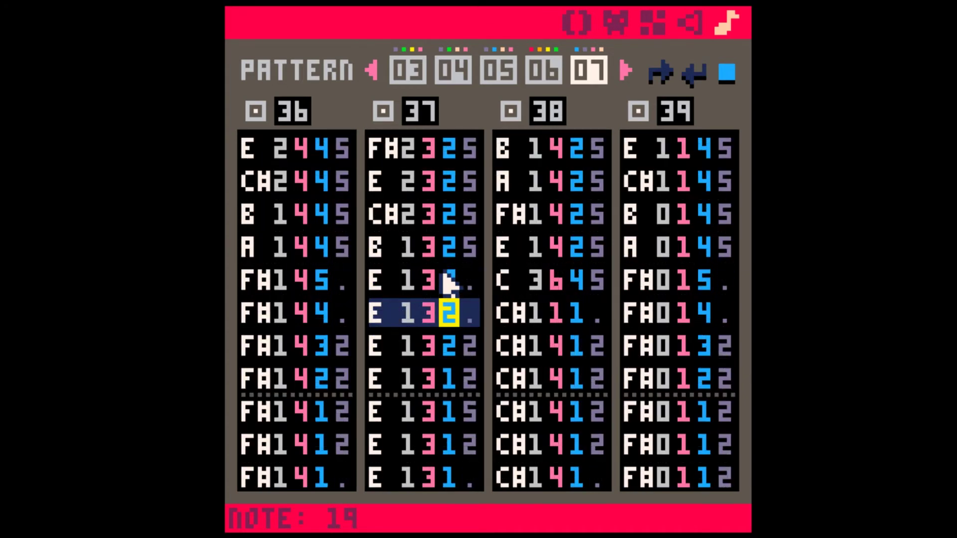
key(Up)
key(Up)
key(Up)
key(Up)
key(Up)
key(Up)
key(Up)
key(Up)
key(Up)
key(Up)
key(Up)
key(Up)
key(Right)
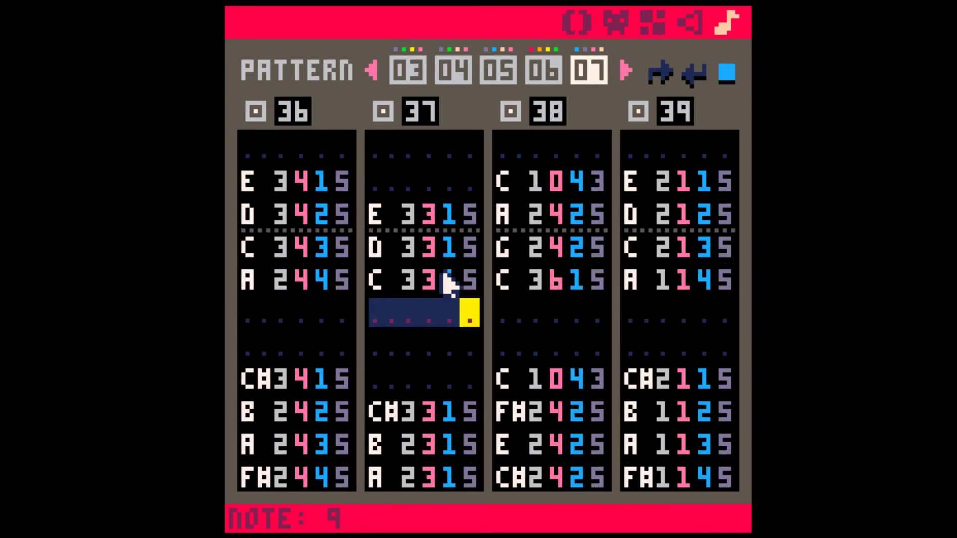
key(Left)
key(Left)
key(Left)
key(Right)
key(Right)
Step: Play back pattern 07 again to hear the shortened echo phrases, and return to its first row
key(space)
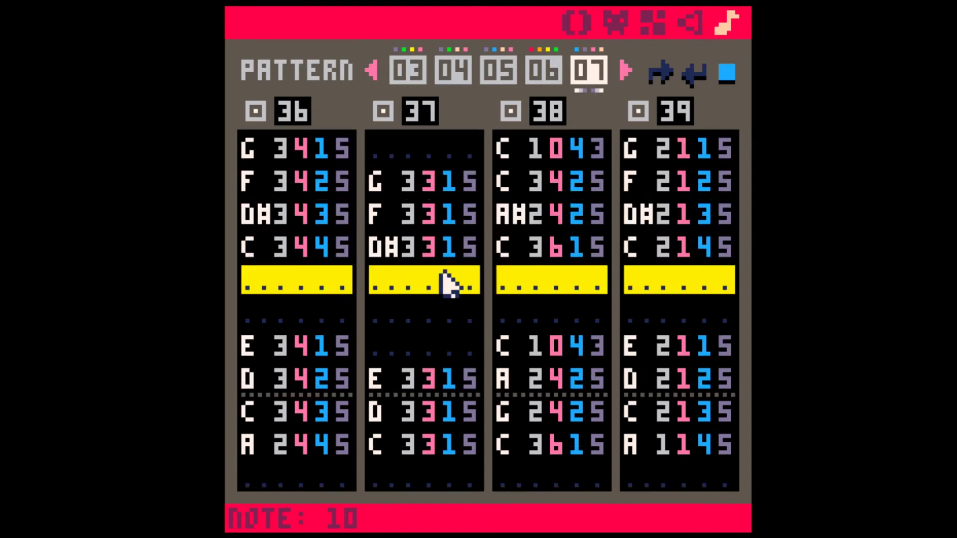
key(space)
key(space)
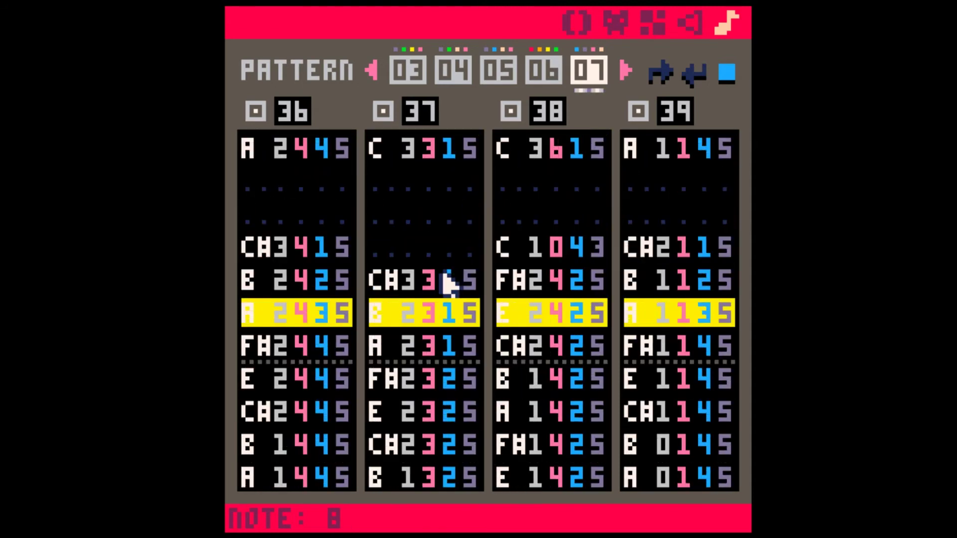
key(space)
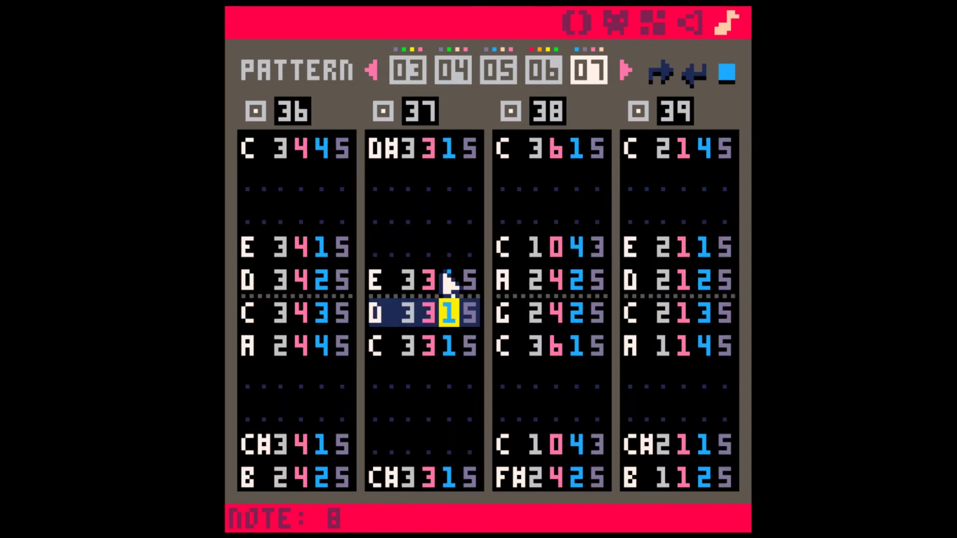
key(Up)
key(Up)
key(Up)
key(Up)
key(Up)
key(Up)
key(Up)
key(Up)
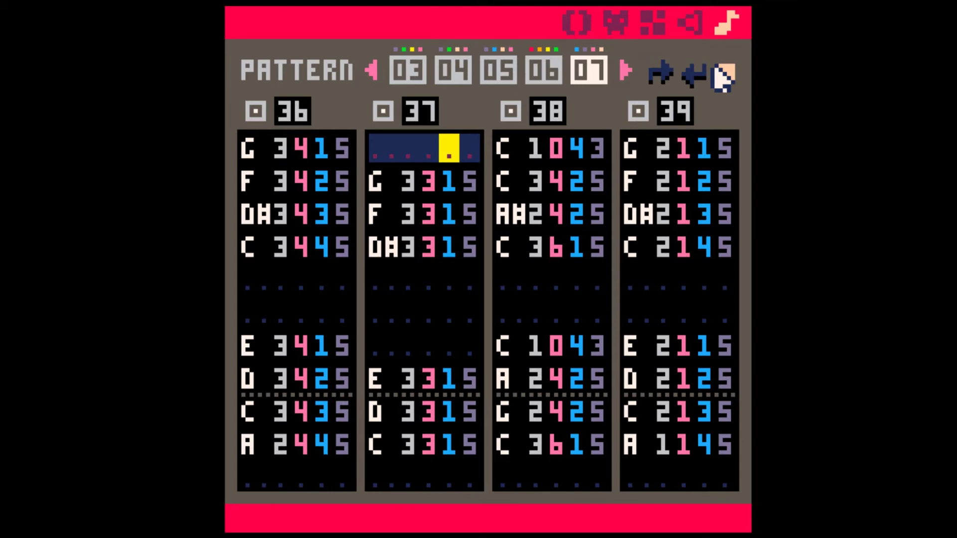
Step: Remove the stop flag from pattern 07 and check the empty pattern 08 that follows it
click(625, 72)
click(625, 72)
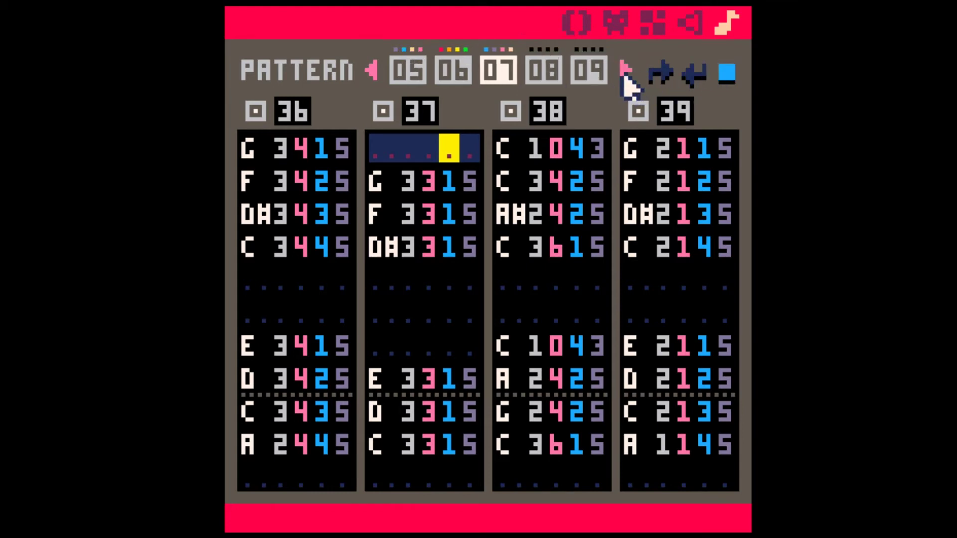
click(626, 72)
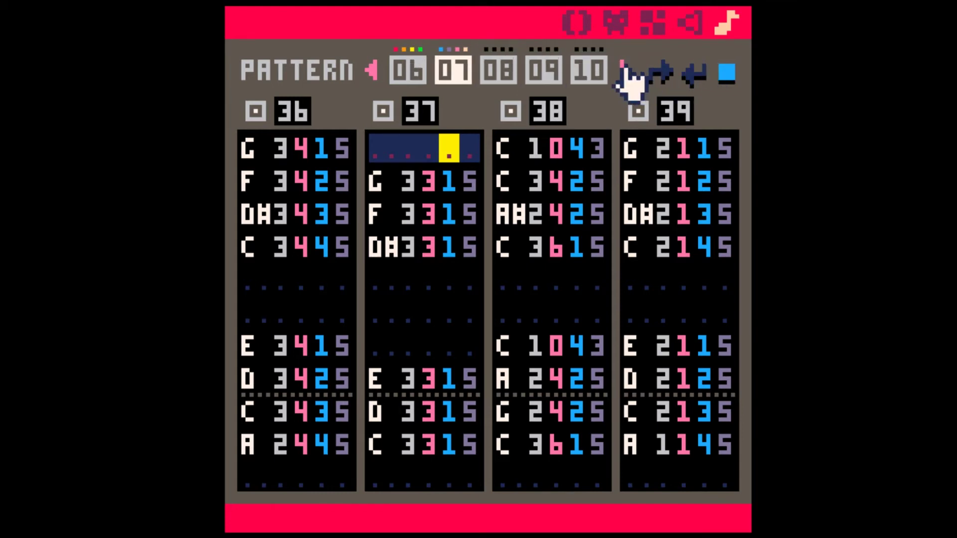
click(727, 74)
click(498, 74)
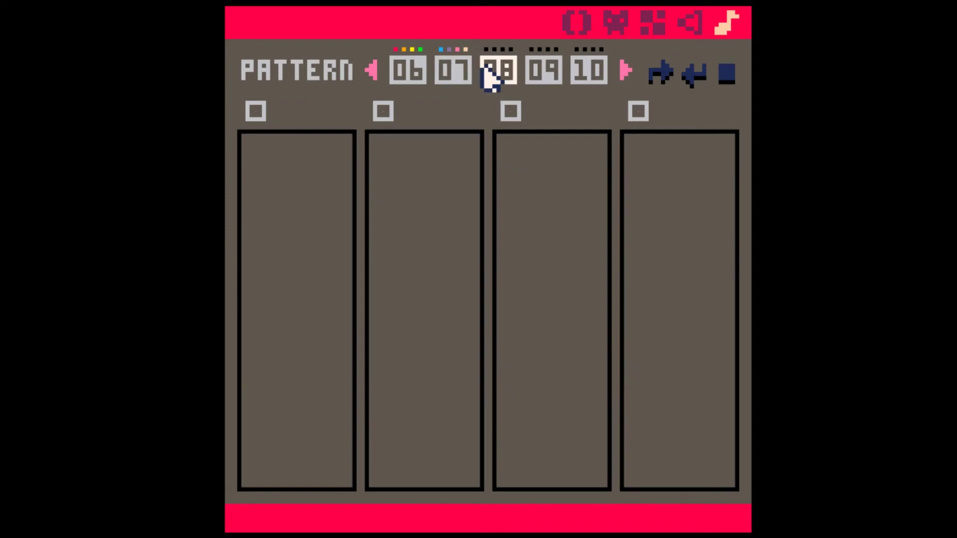
click(457, 74)
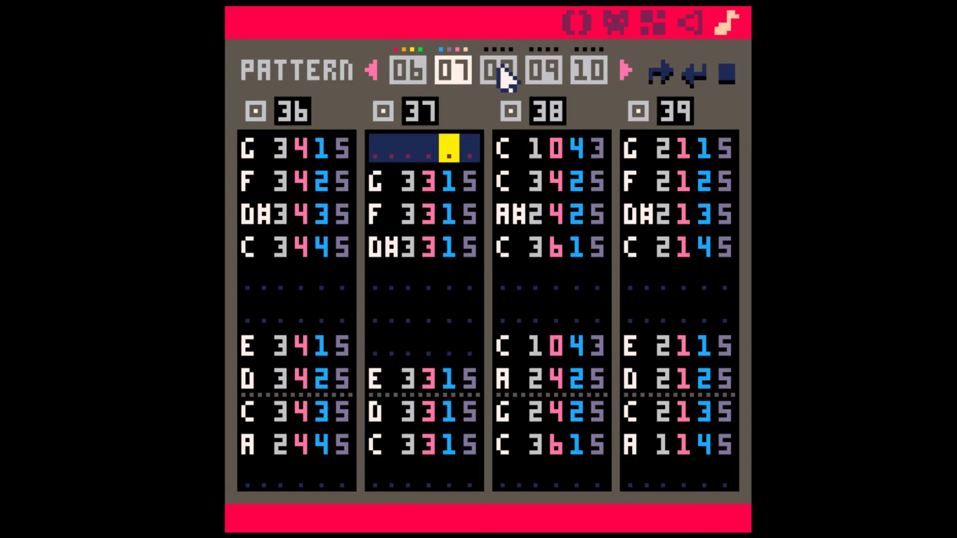
Step: Enable the first two channels of pattern 08 and assign them SFX 40 and 41
click(499, 75)
click(256, 112)
scroll(285, 117, up, 20)
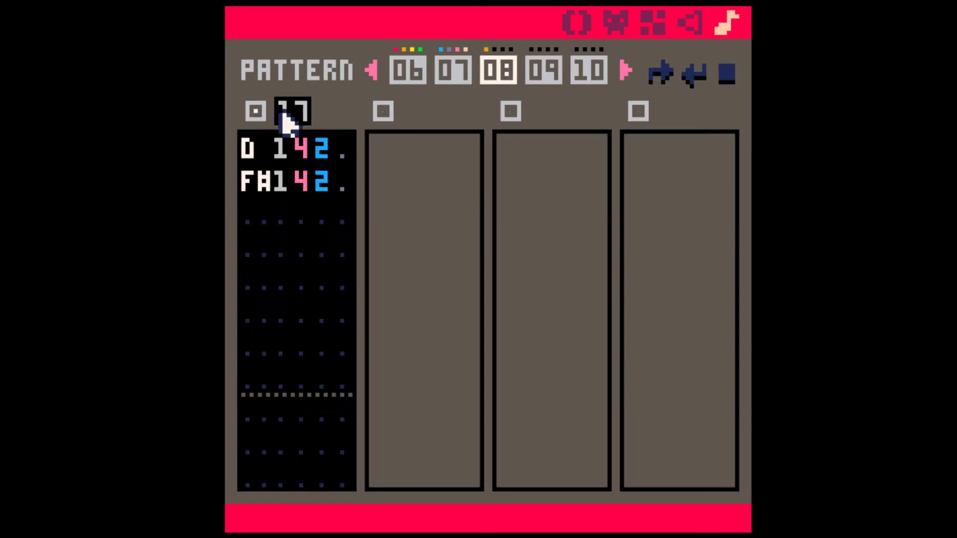
scroll(283, 118, up, 8)
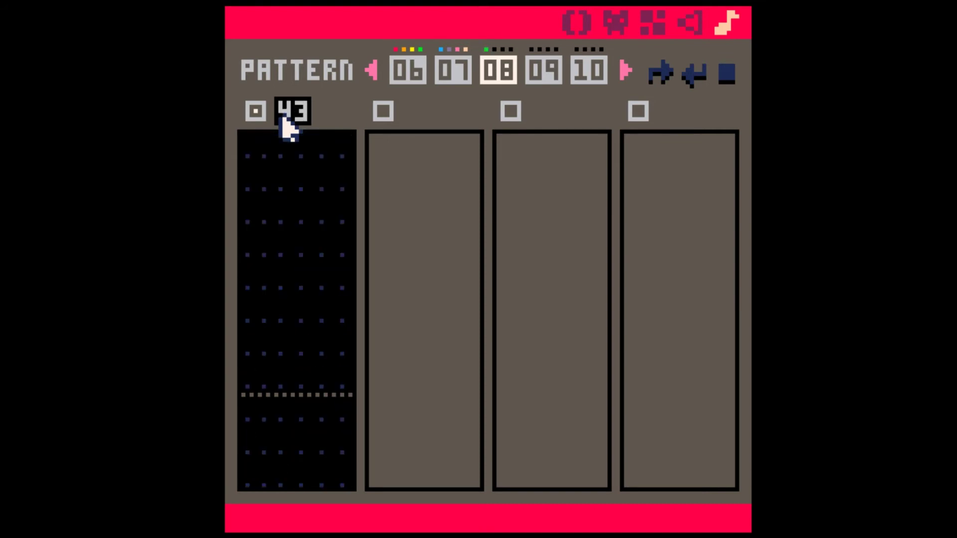
click(384, 113)
scroll(422, 122, up, 20)
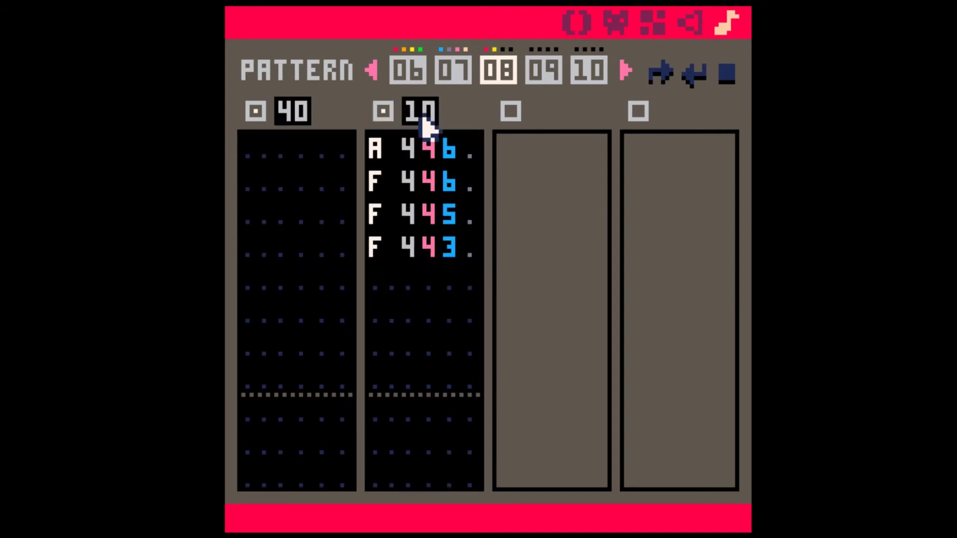
scroll(422, 127, up, 8)
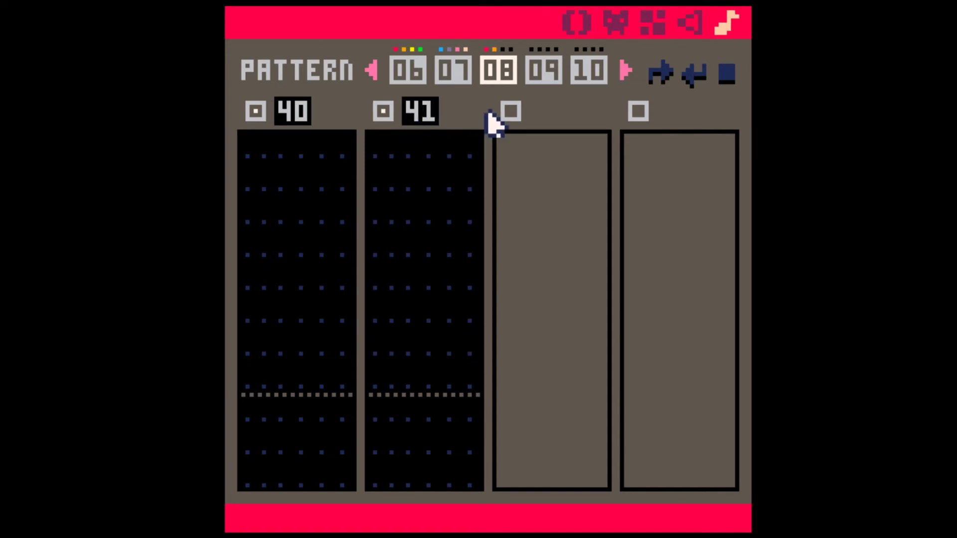
Step: Enable the third and fourth channels of pattern 08 and assign them SFX 42 and 43
click(511, 112)
scroll(556, 126, up, 20)
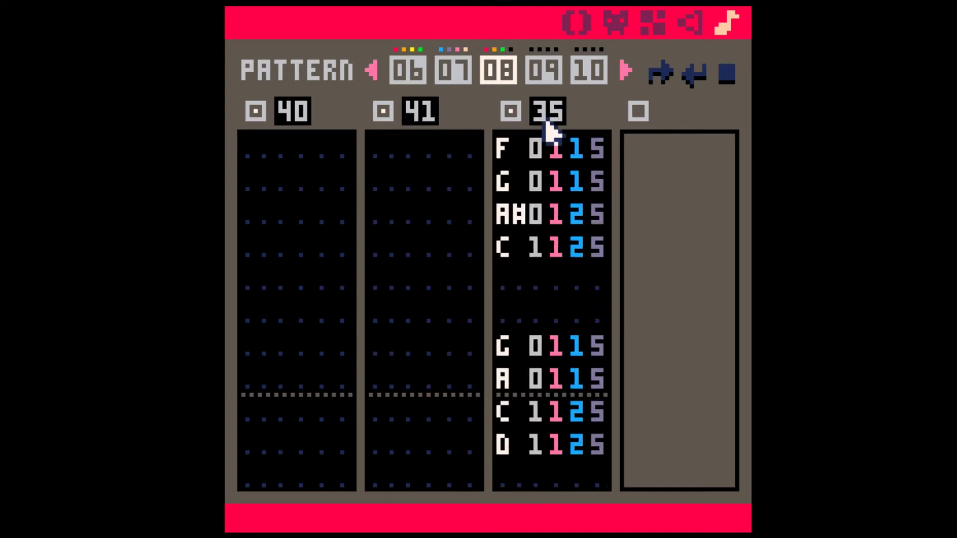
scroll(552, 133, up, 12)
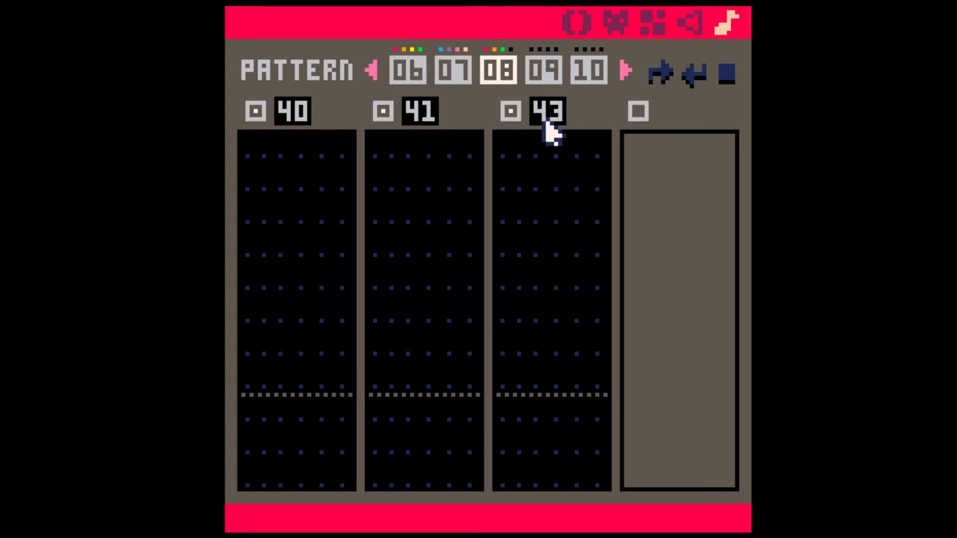
click(640, 114)
scroll(678, 123, up, 20)
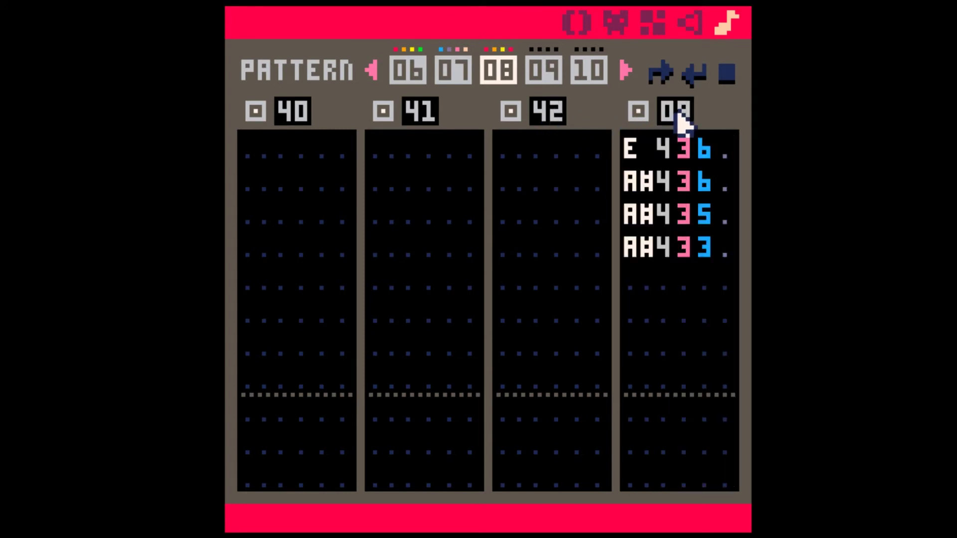
scroll(678, 127, up, 8)
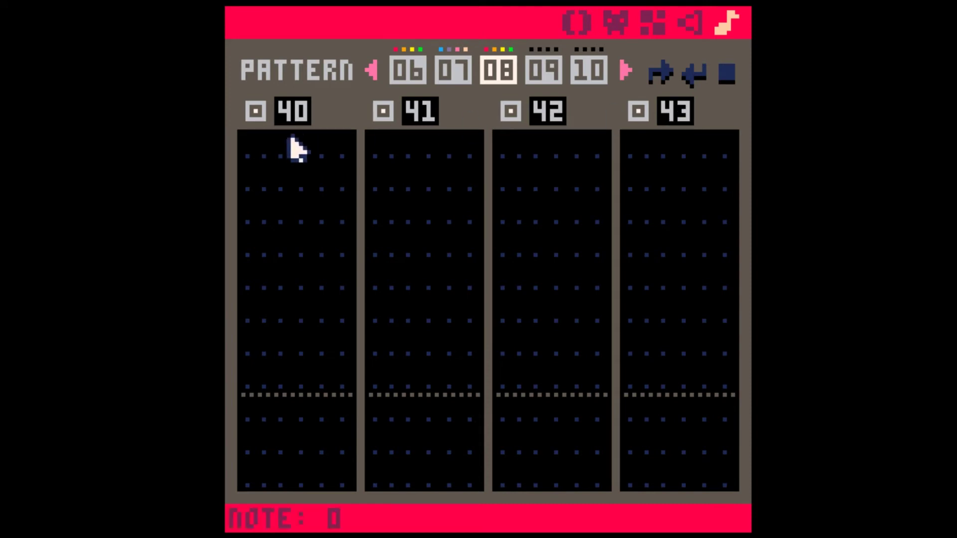
Step: Go back to the start of the song and open pattern 00 to view its channels
click(371, 70)
click(371, 69)
click(372, 70)
click(371, 70)
click(371, 70)
click(371, 70)
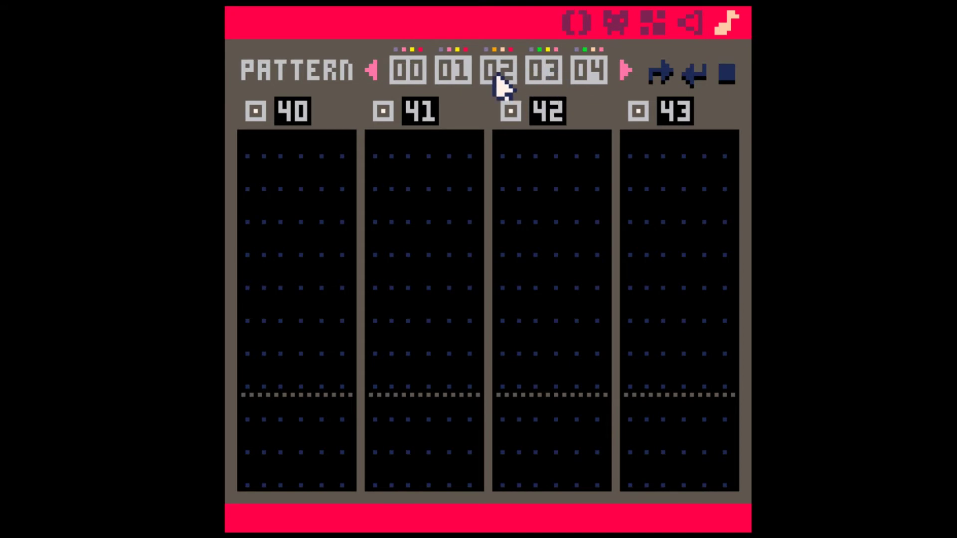
click(417, 82)
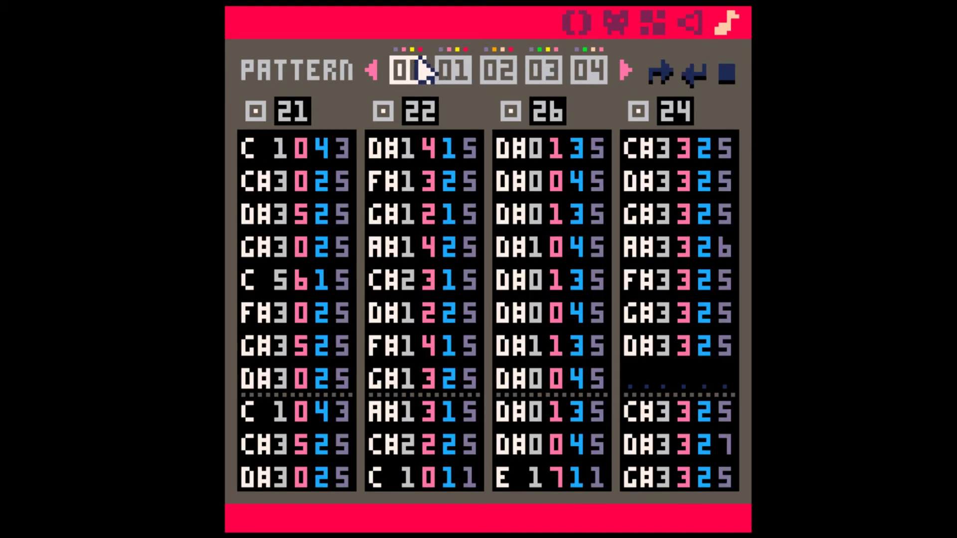
Step: Review the channels of pattern 07 and the empty pattern 08 at the end of the song
click(622, 73)
click(622, 73)
click(622, 72)
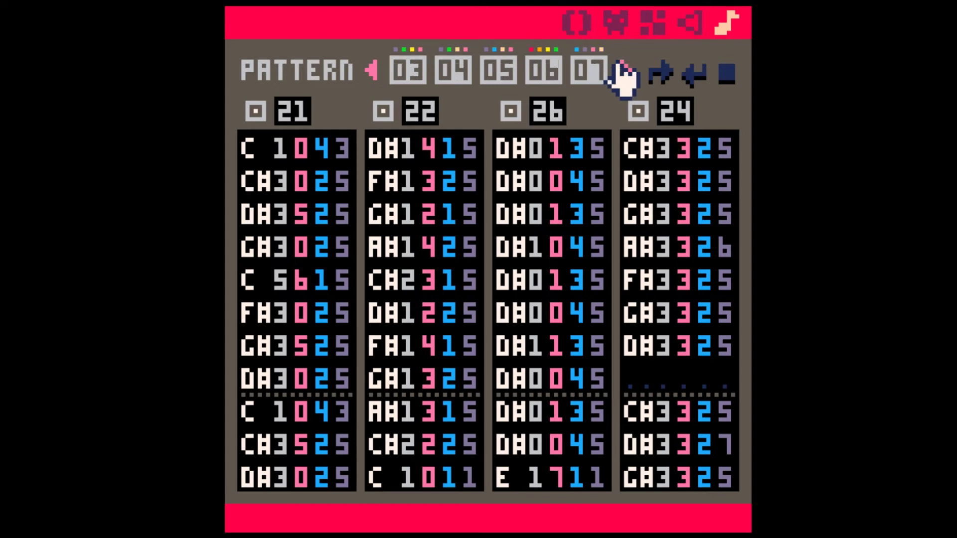
click(622, 72)
click(622, 73)
click(622, 72)
click(451, 70)
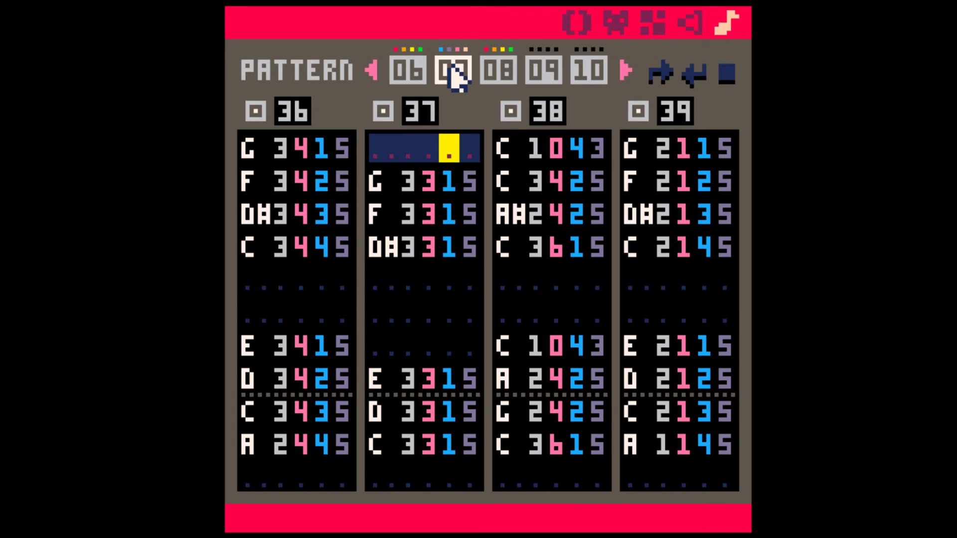
click(499, 72)
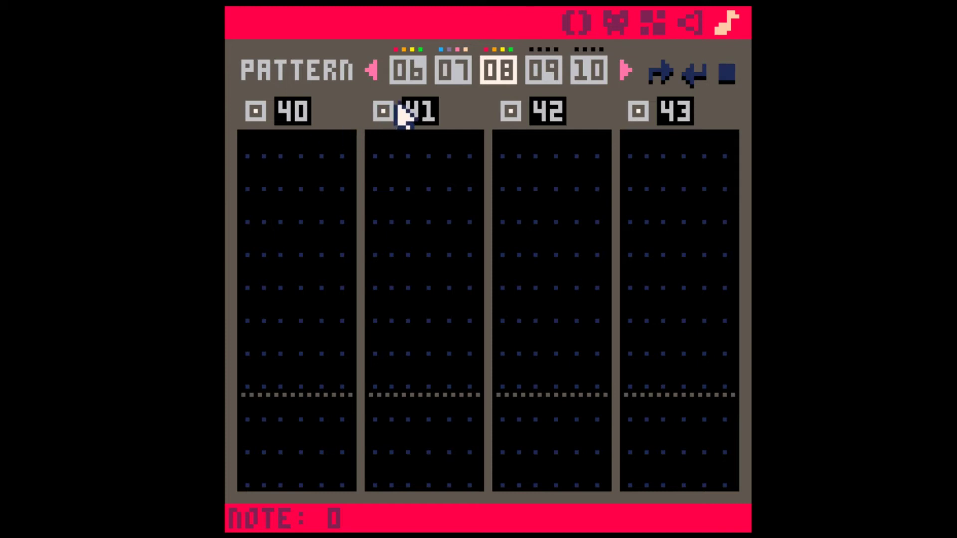
Step: Play the song from pattern 00 through to pattern 03, stop it and inspect pattern 03's second channel
click(372, 69)
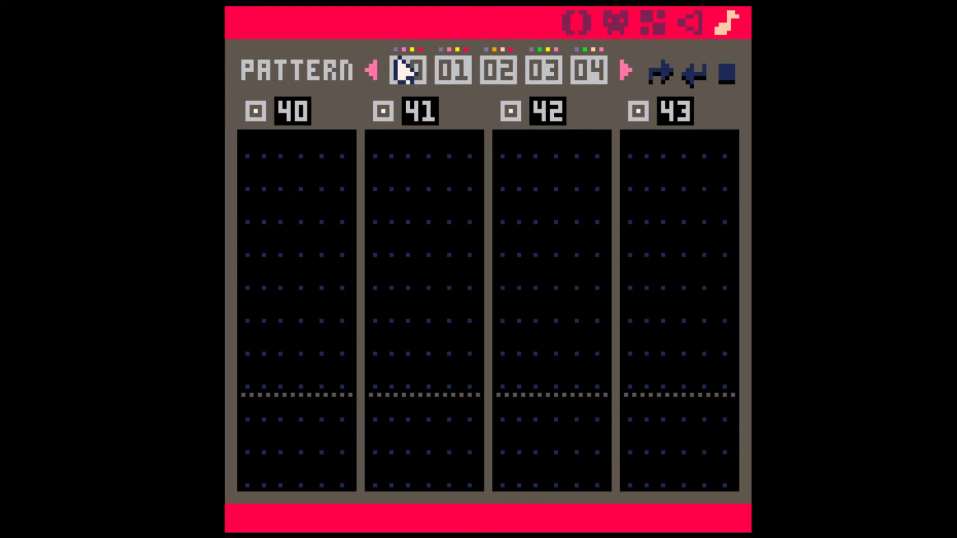
click(403, 74)
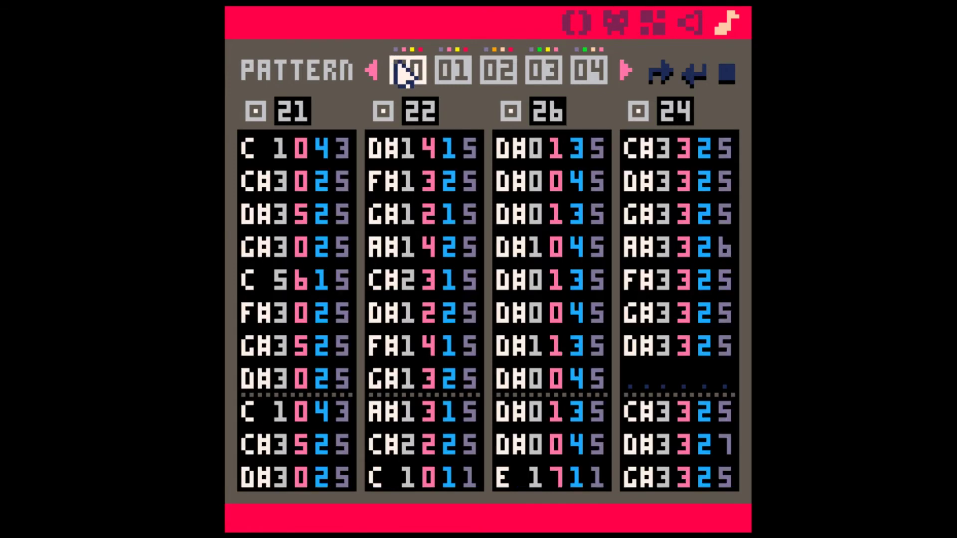
key(space)
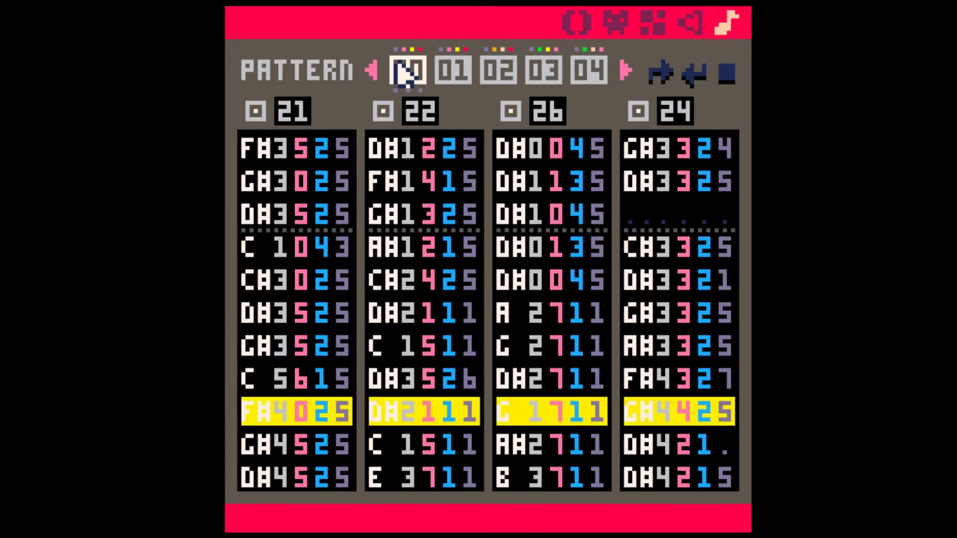
click(452, 71)
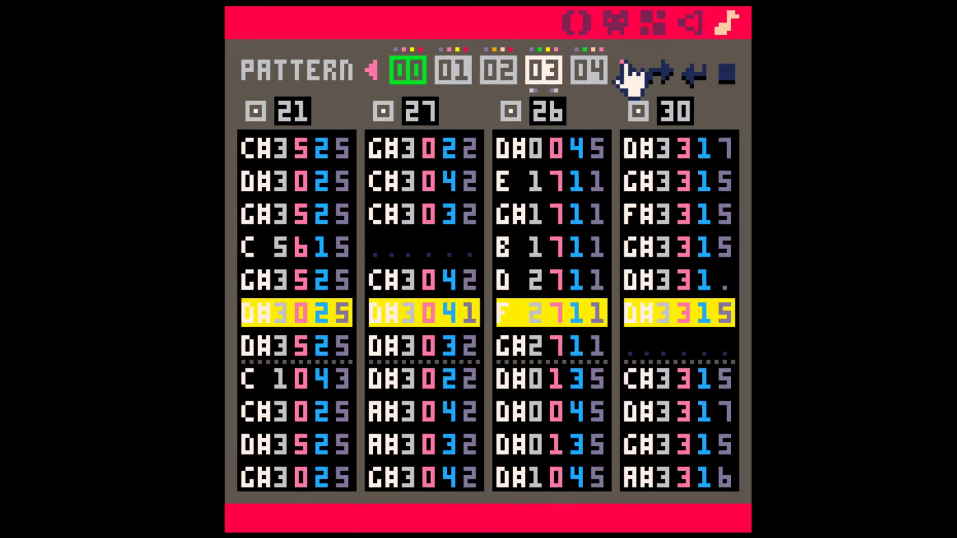
key(space)
click(386, 152)
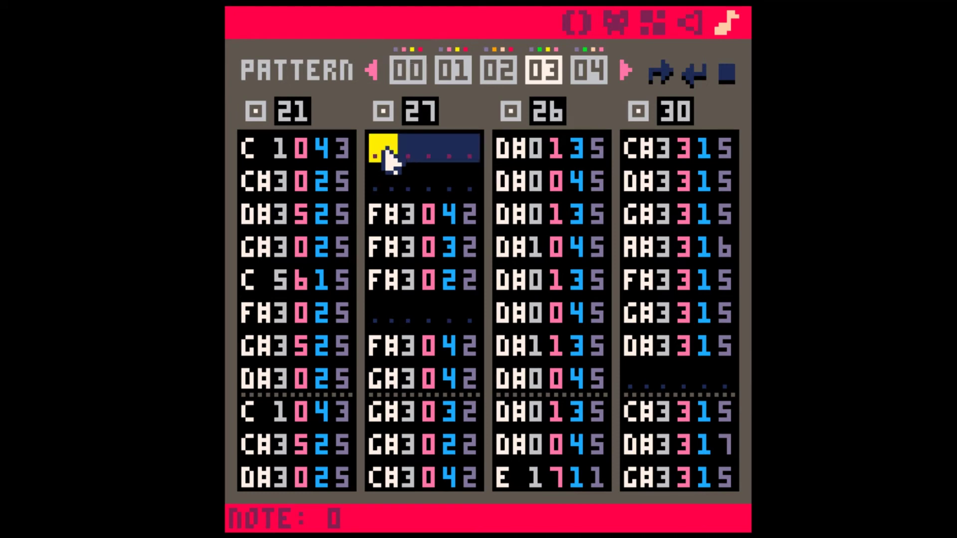
Step: Examine the second-channel notes of pattern 00 and pattern 02
click(401, 68)
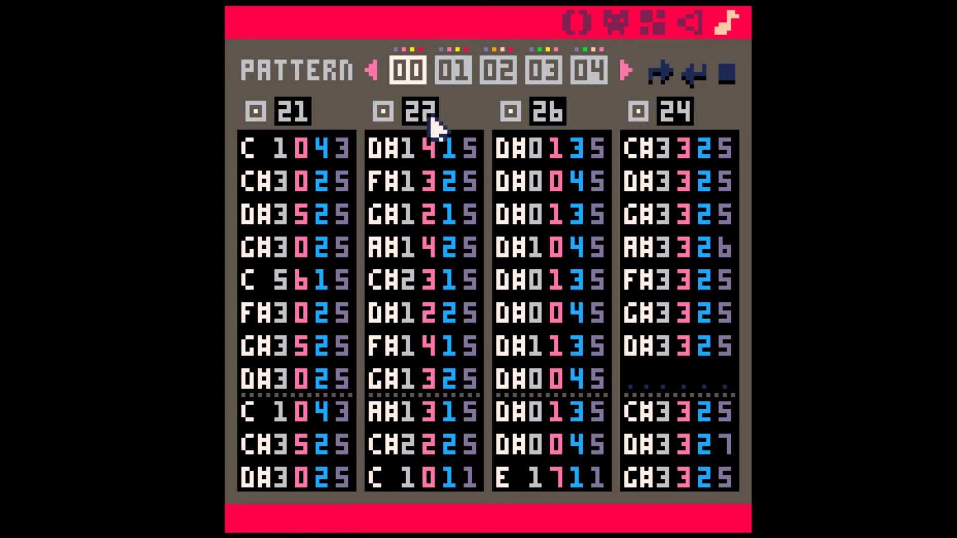
click(374, 147)
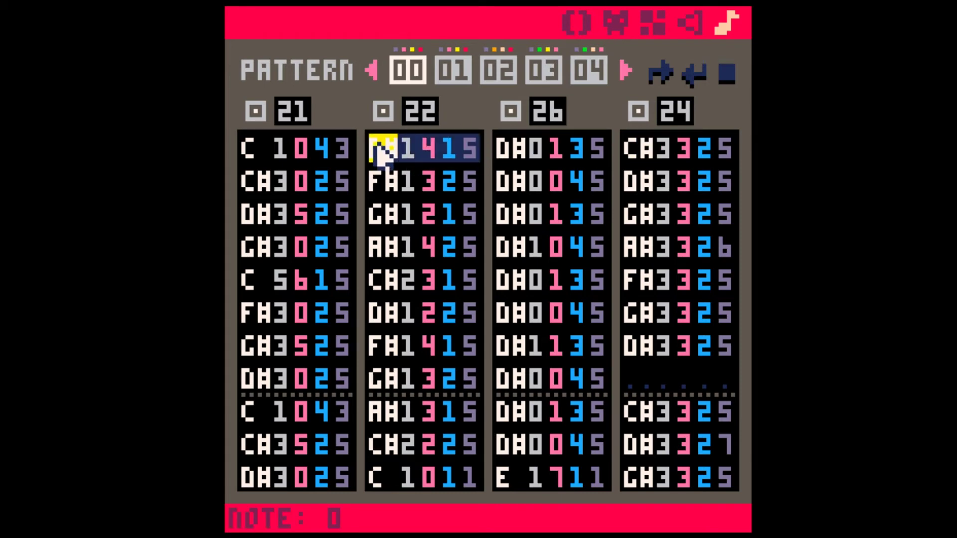
click(465, 148)
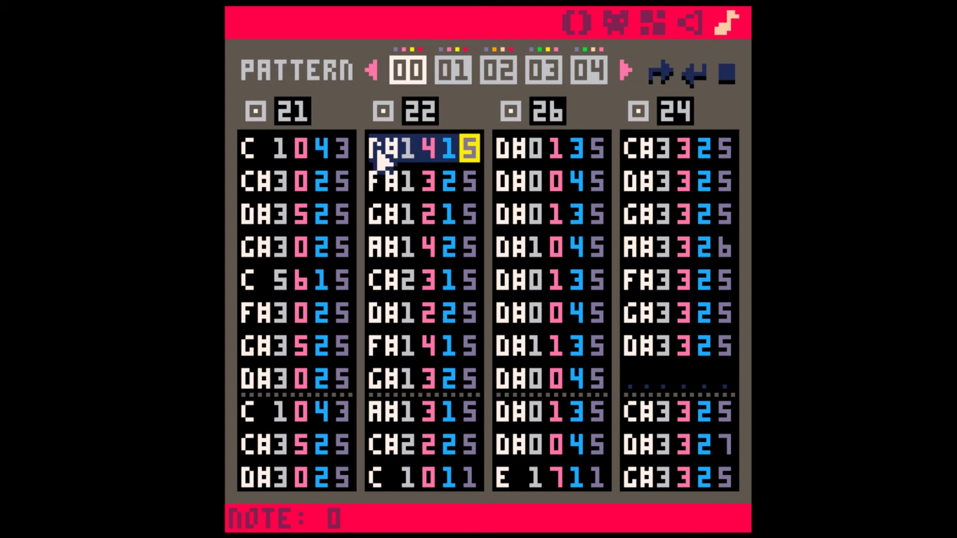
click(453, 75)
click(498, 75)
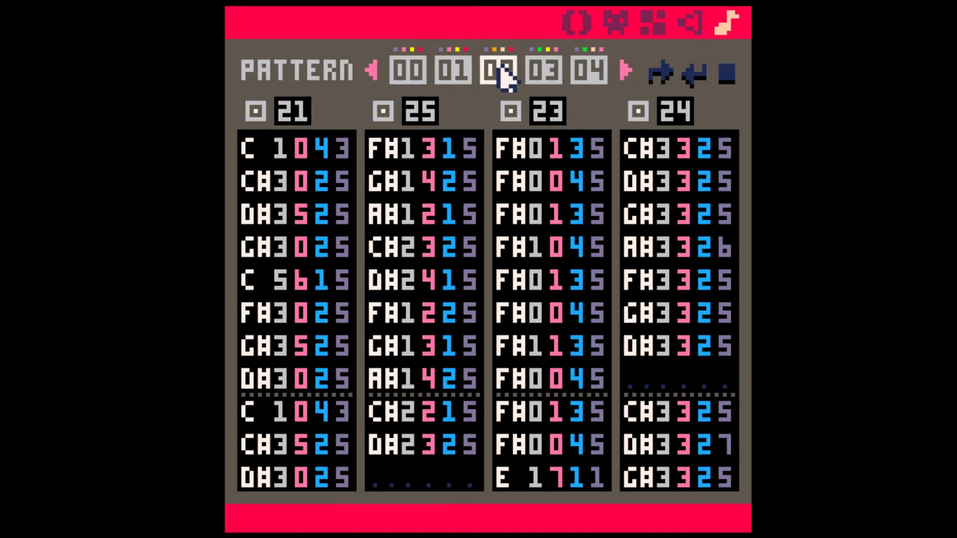
drag(390, 151, 466, 421)
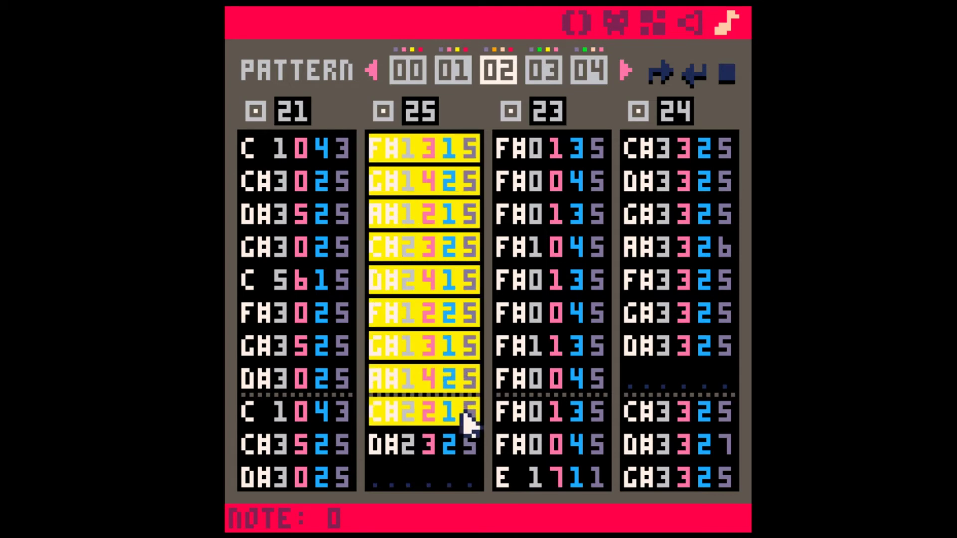
click(469, 446)
scroll(398, 284, down, 1)
scroll(398, 282, up, 3)
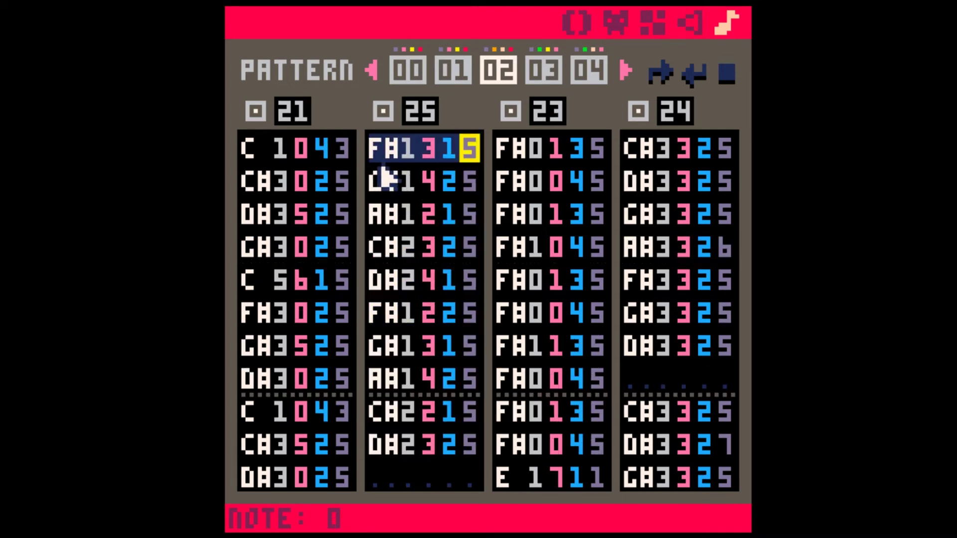
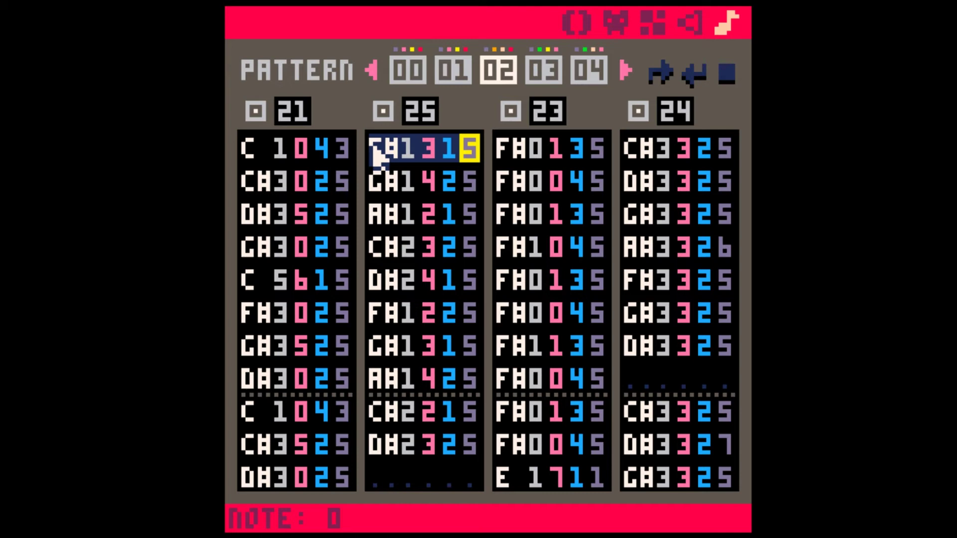
Step: Play pattern 02 briefly and examine the notes in its third channel
click(377, 157)
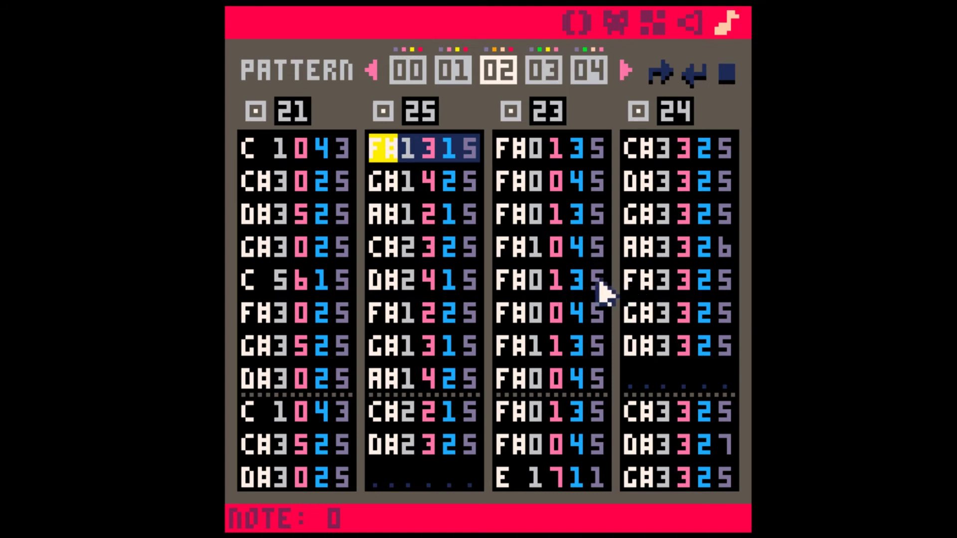
click(511, 154)
key(space)
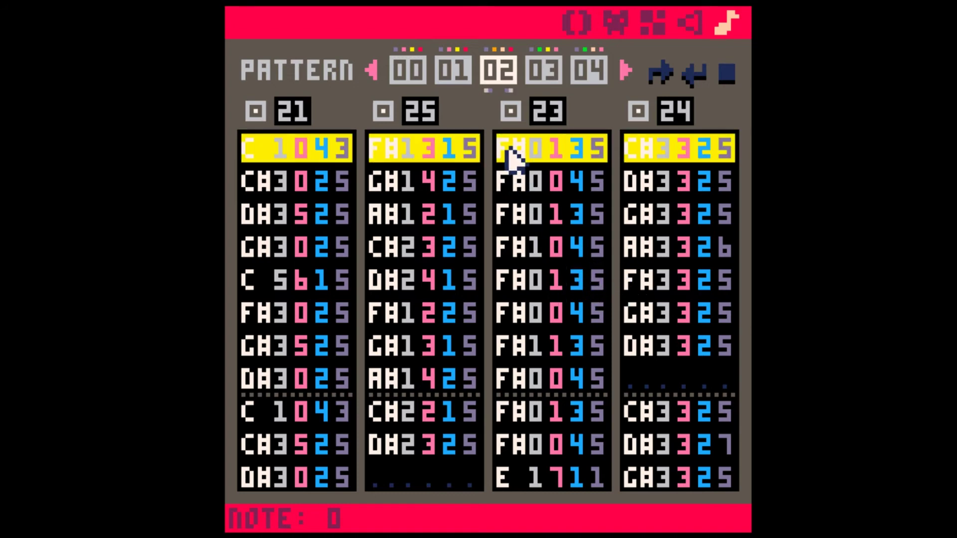
key(space)
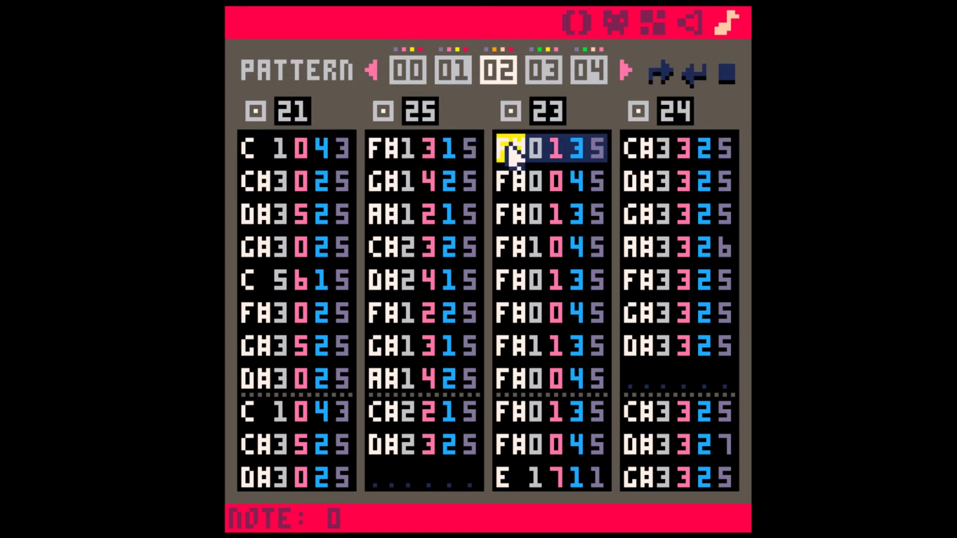
drag(511, 153, 619, 331)
click(563, 217)
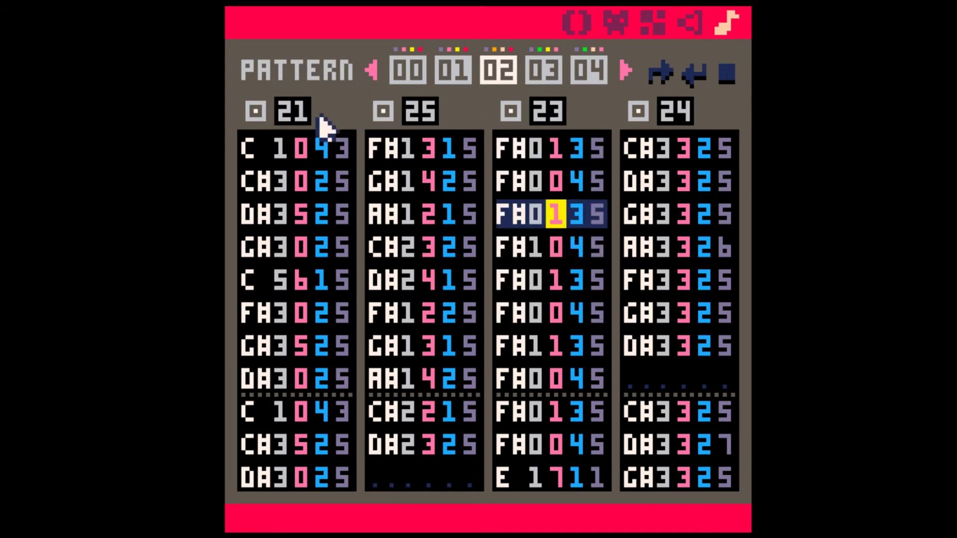
Step: Select SFX 21 through 23 in the SFX editor and copy them
click(688, 28)
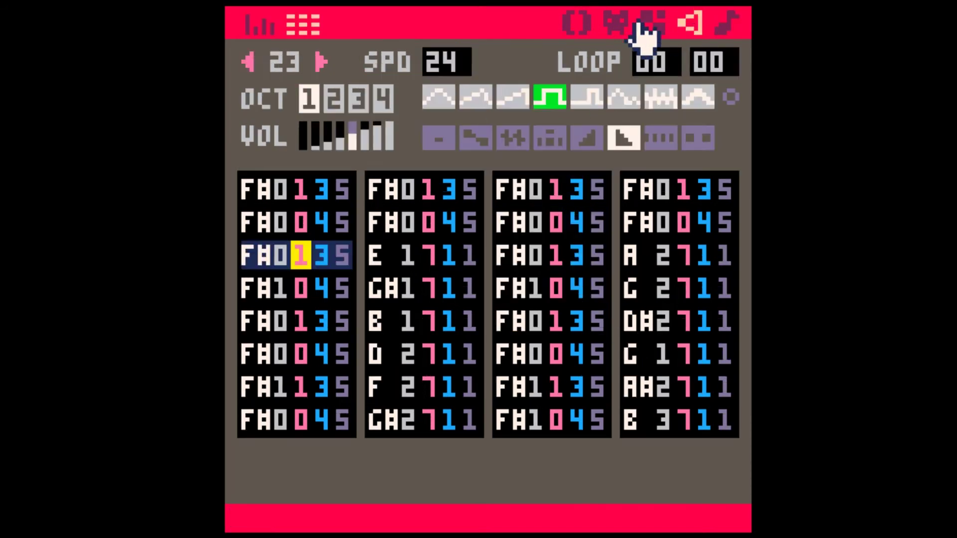
click(247, 63)
click(247, 62)
shift+click(322, 62)
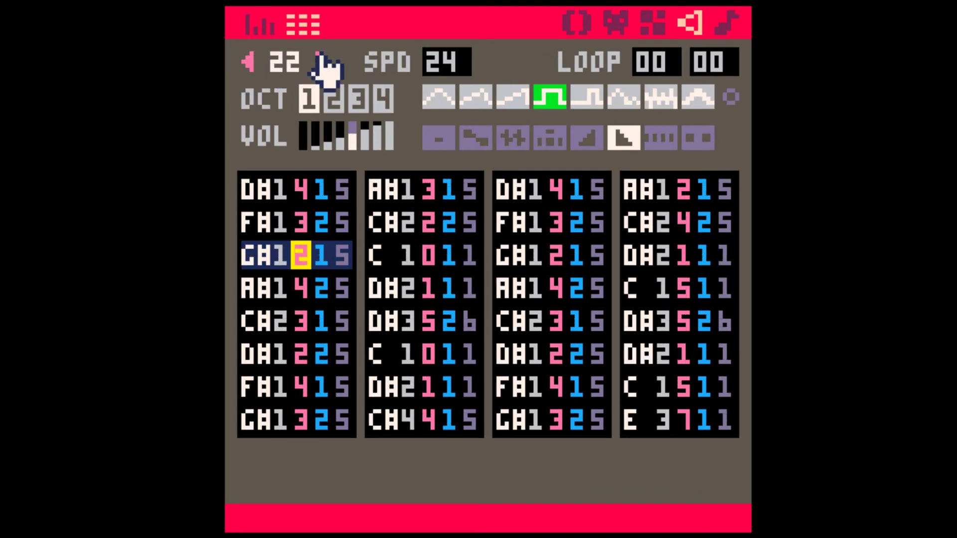
shift+click(321, 63)
key(ctrl+c)
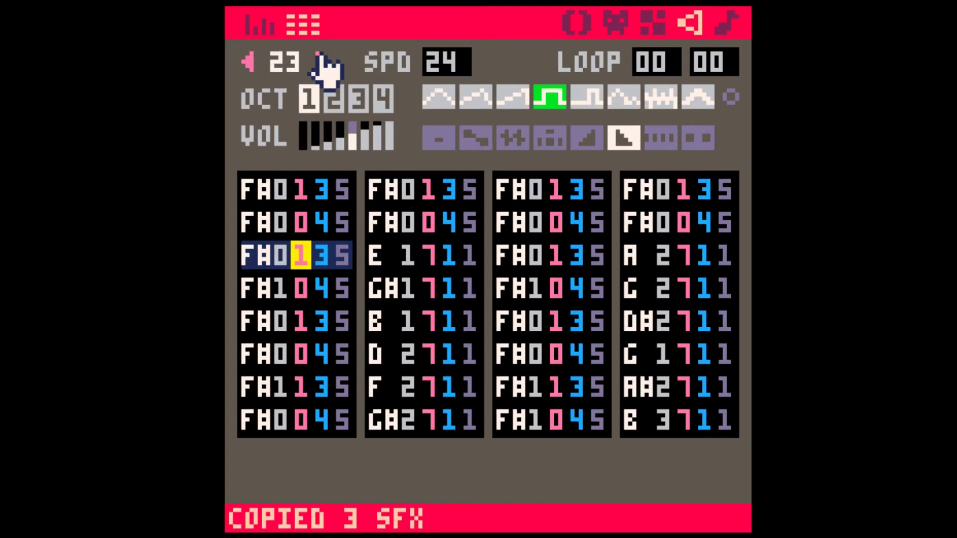
Step: Open SFX 40 from pattern 08 in note view and paste the three copied SFX starting there
click(320, 57)
click(321, 57)
click(716, 23)
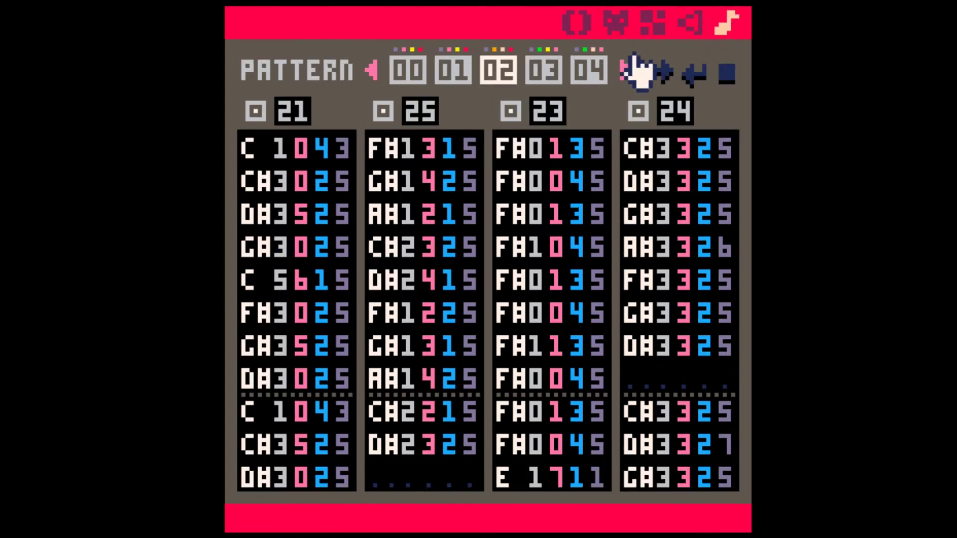
click(629, 71)
click(629, 71)
click(629, 71)
click(461, 75)
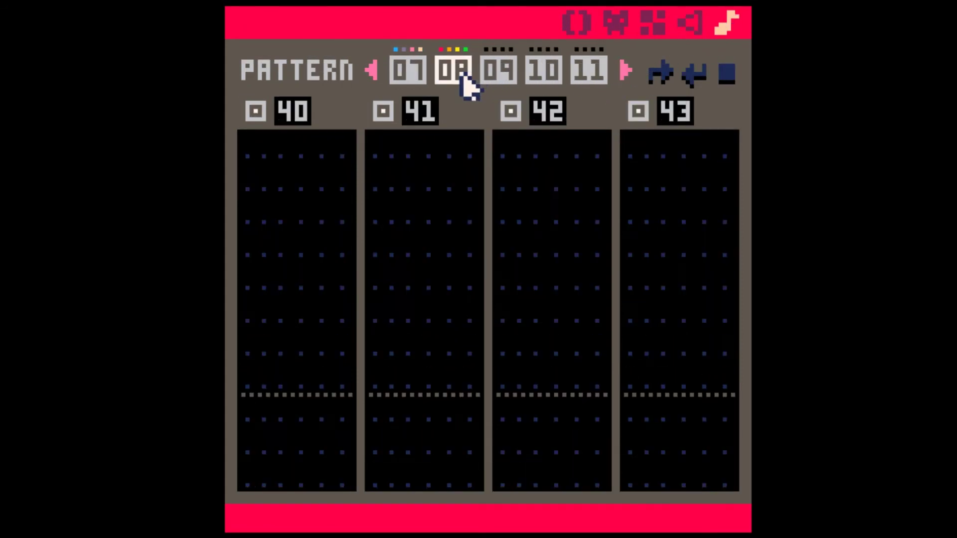
click(688, 22)
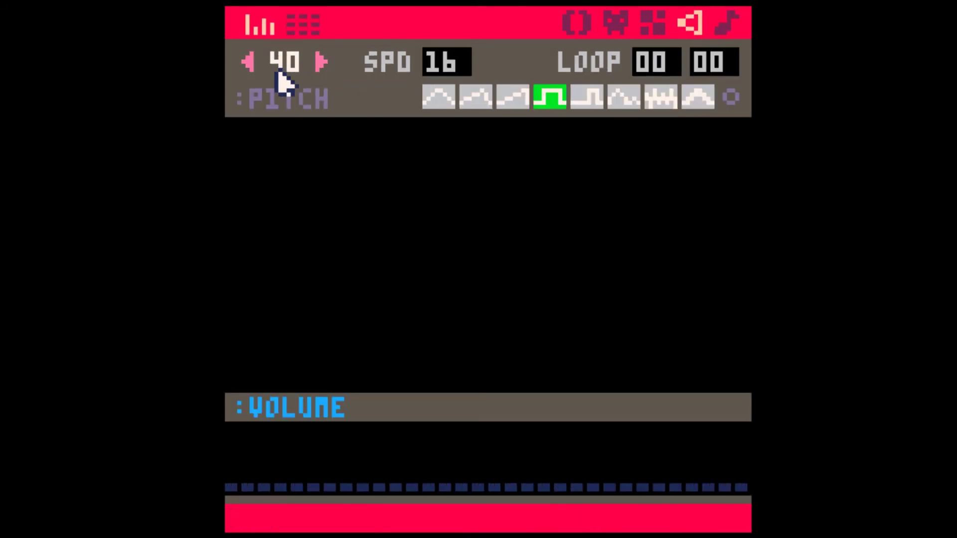
key(Tab)
key(ctrl+v)
Step: Copy SFX 42 and the empty SFX 43 together and paste them over SFX 41 and 42
click(321, 63)
click(321, 62)
key(ctrl+c)
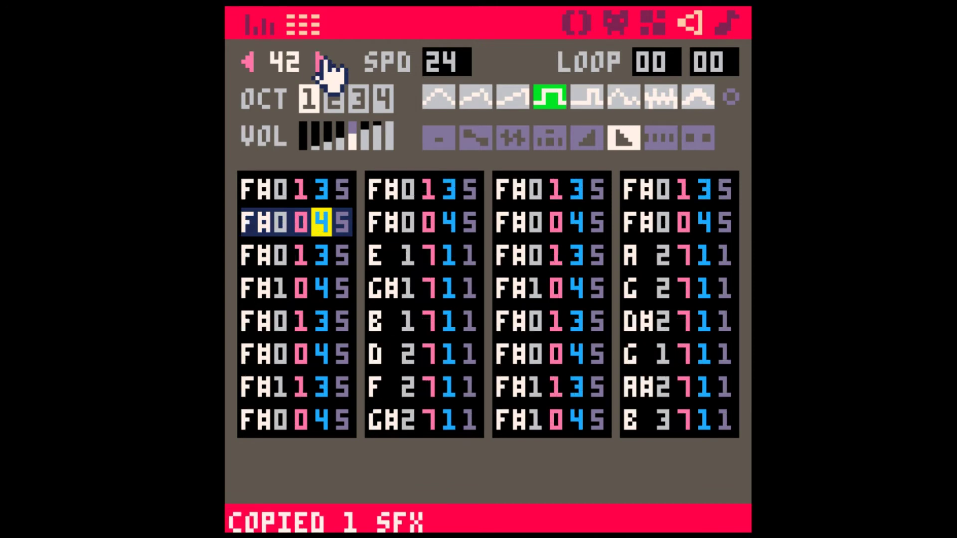
click(321, 63)
key(Tab)
key(ctrl+c)
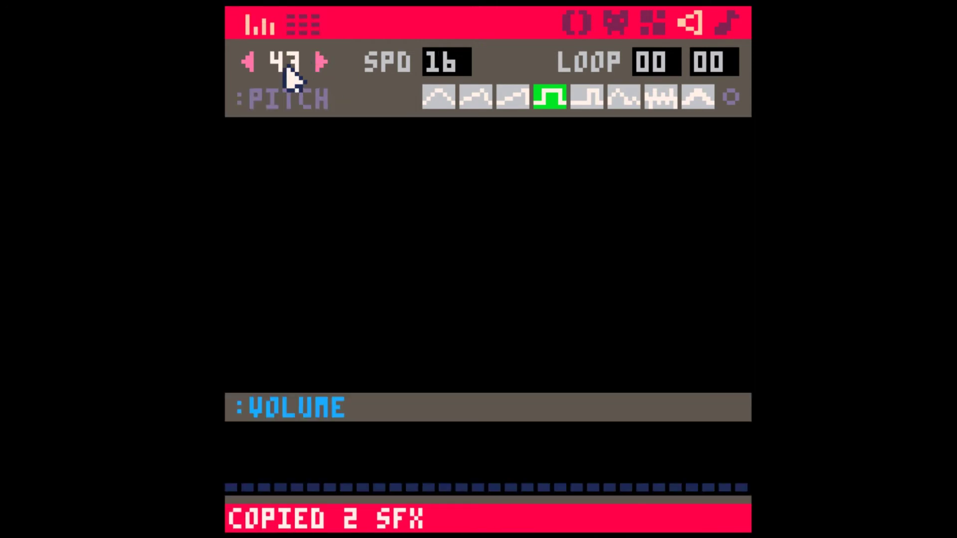
click(248, 63)
key(Tab)
click(248, 63)
key(ctrl+v)
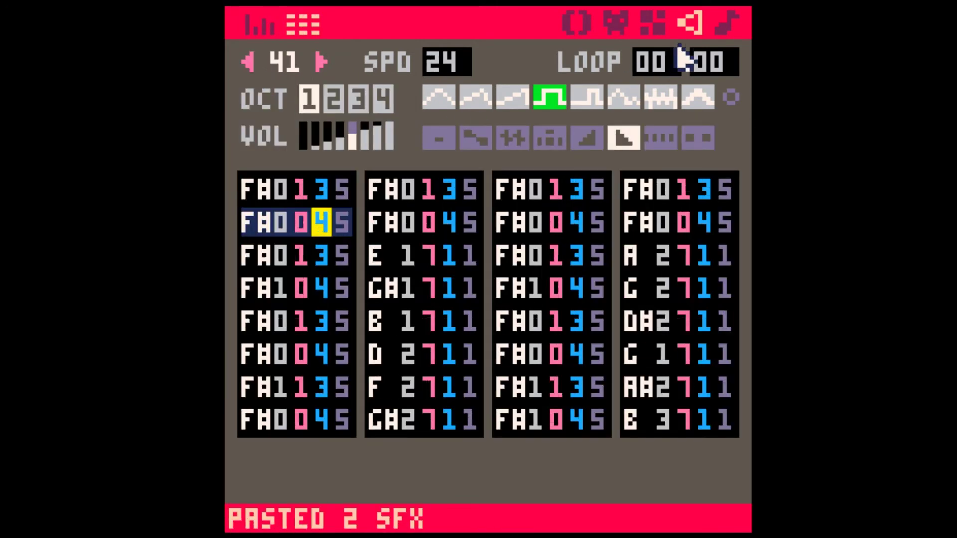
Step: Return to the music patterns and play pattern 08 briefly to hear the pasted channels
click(726, 23)
click(406, 69)
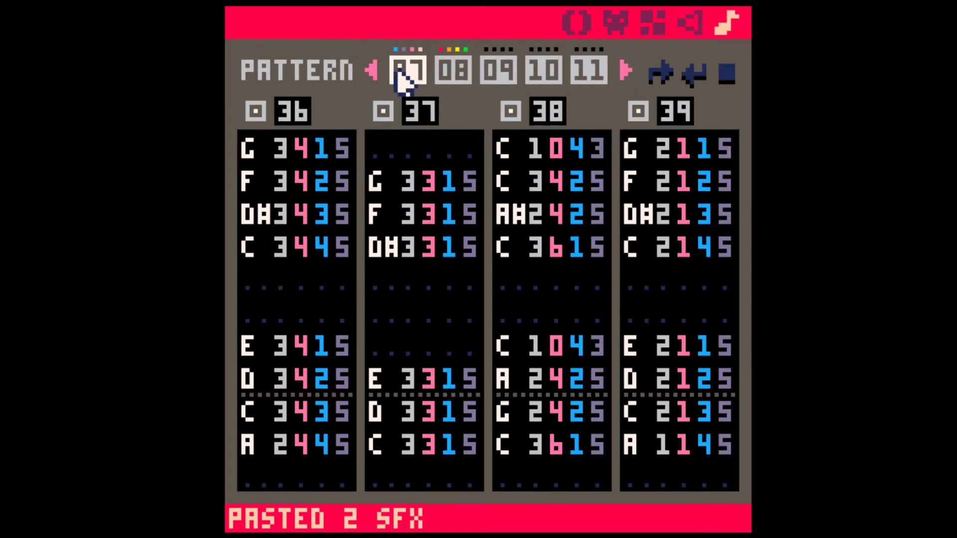
click(452, 75)
key(space)
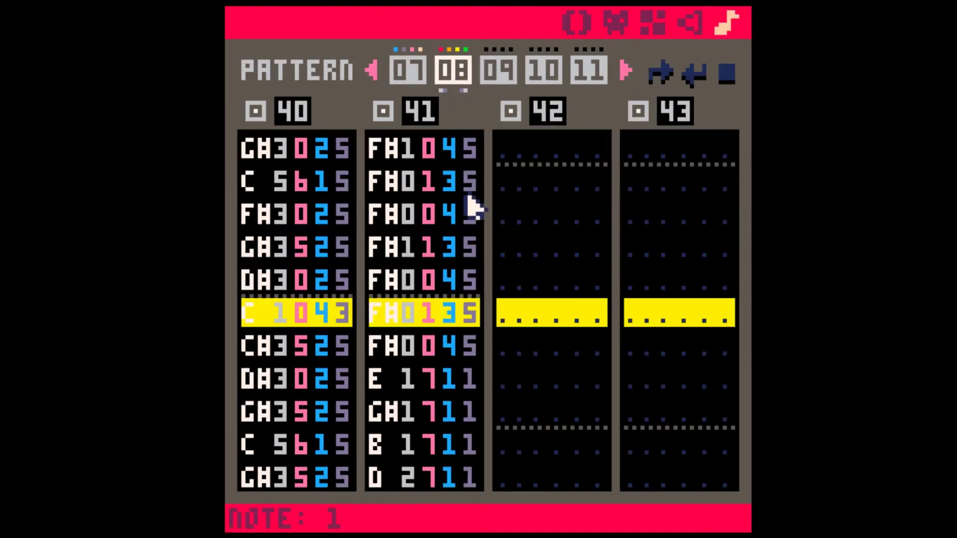
key(space)
Step: Set the speed of SFX 41 and 40 to 16 and play pattern 08 again
click(569, 173)
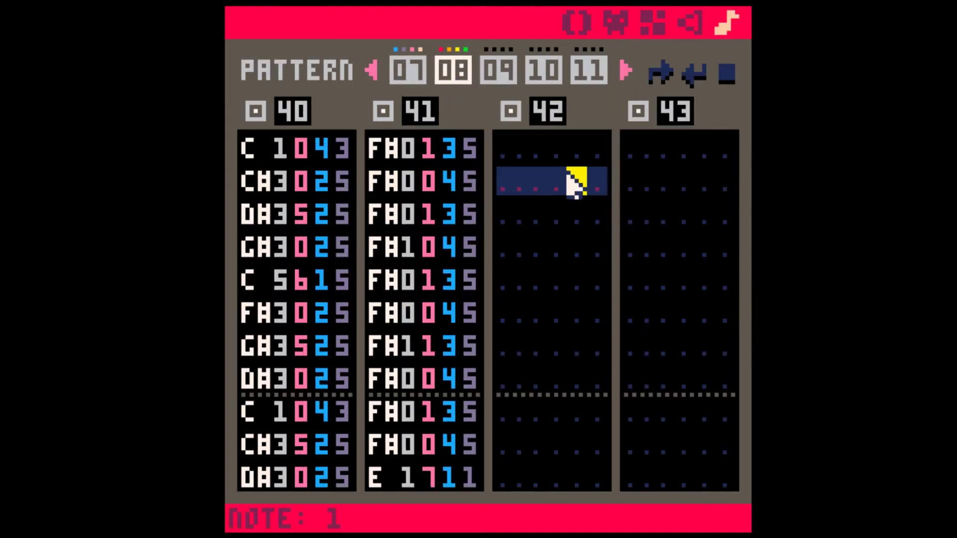
click(410, 147)
click(693, 25)
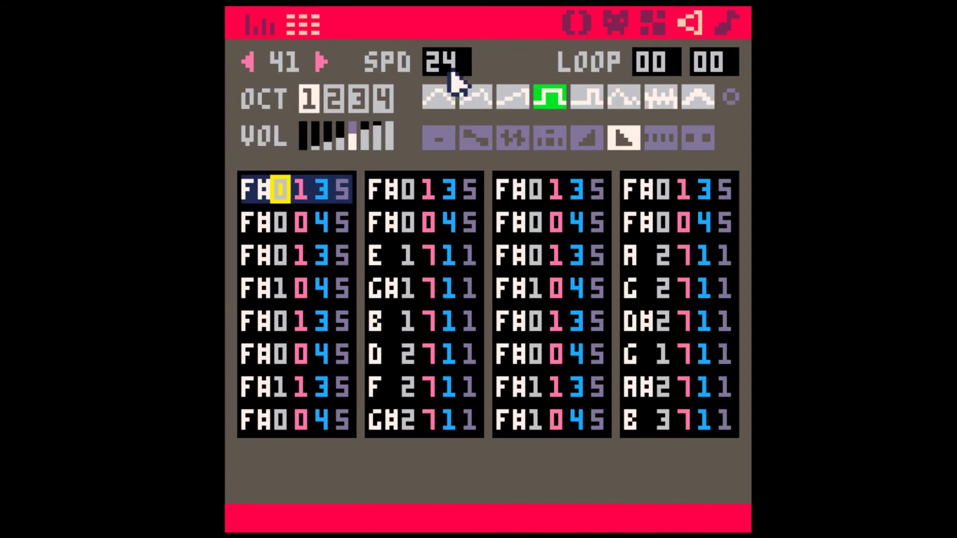
mouse_move(452, 75)
mouse_down()
mouse_move(421, 68)
mouse_move(439, 75)
mouse_up()
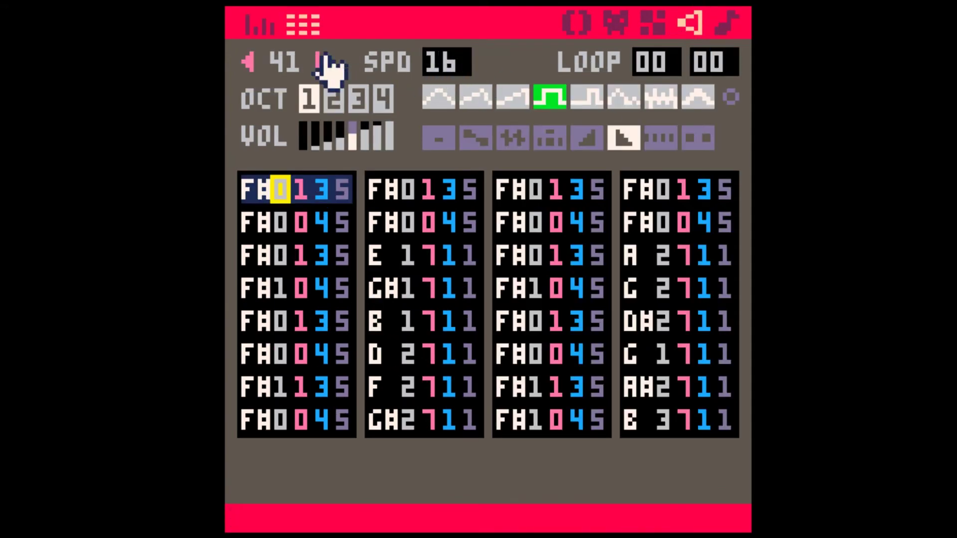
click(248, 64)
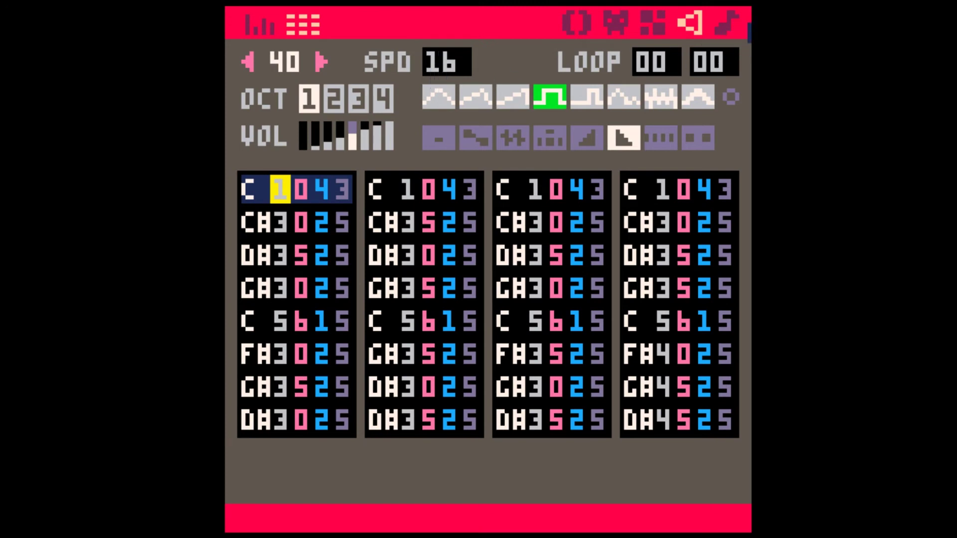
click(728, 24)
key(space)
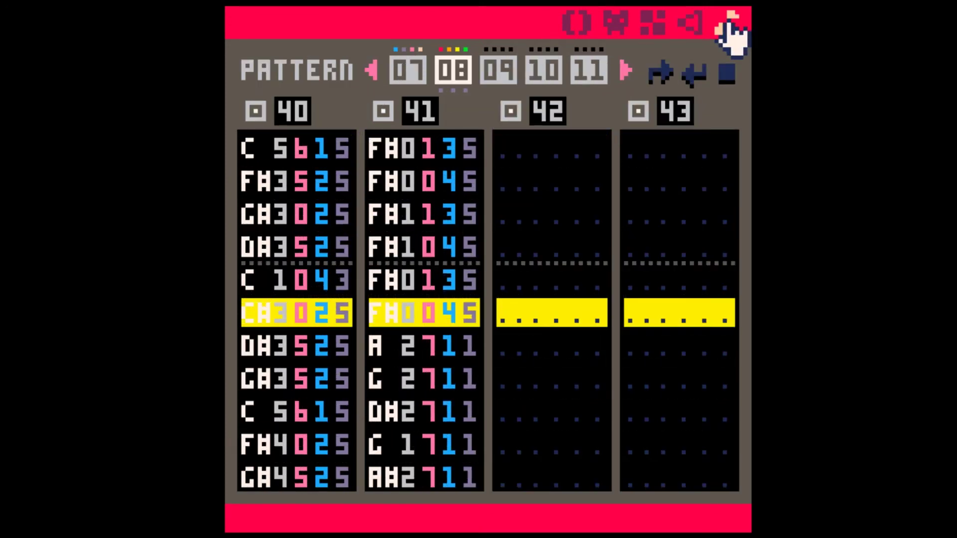
Step: Stop playback, open SFX 40 from pattern 08 and transpose all of its notes down three semitones
key(space)
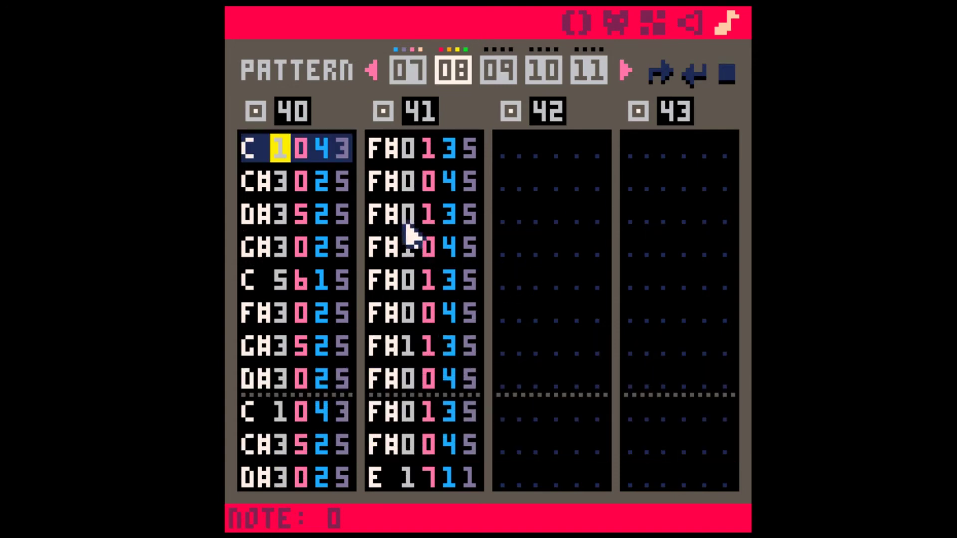
text(1)
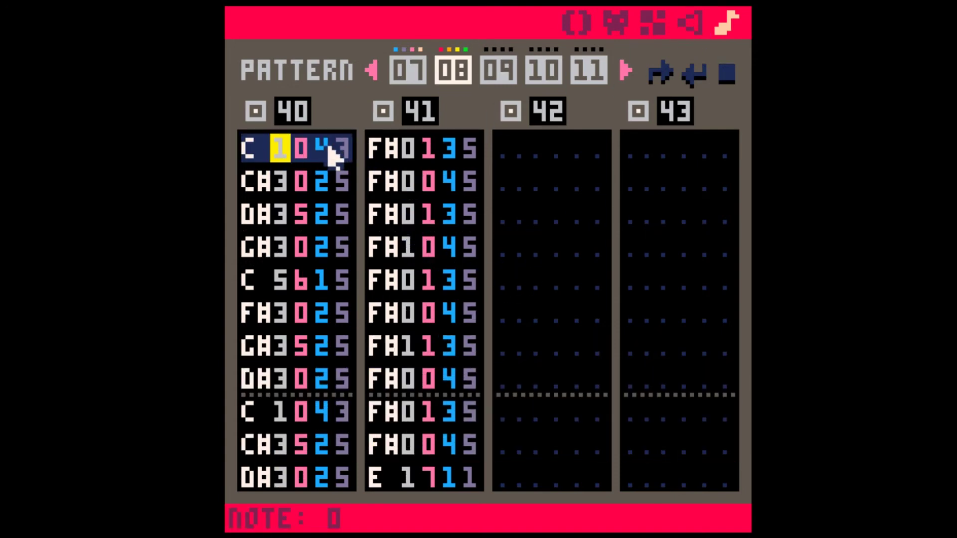
click(252, 147)
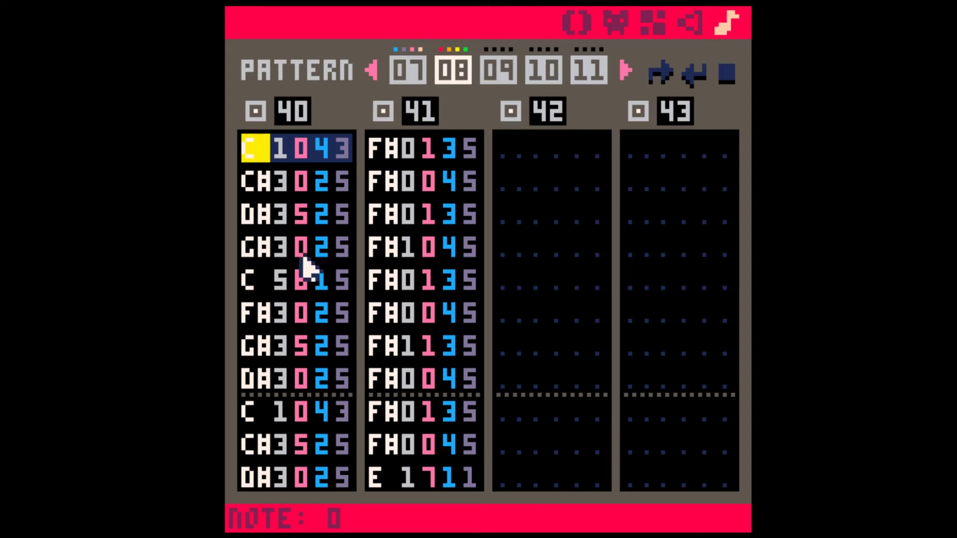
click(692, 22)
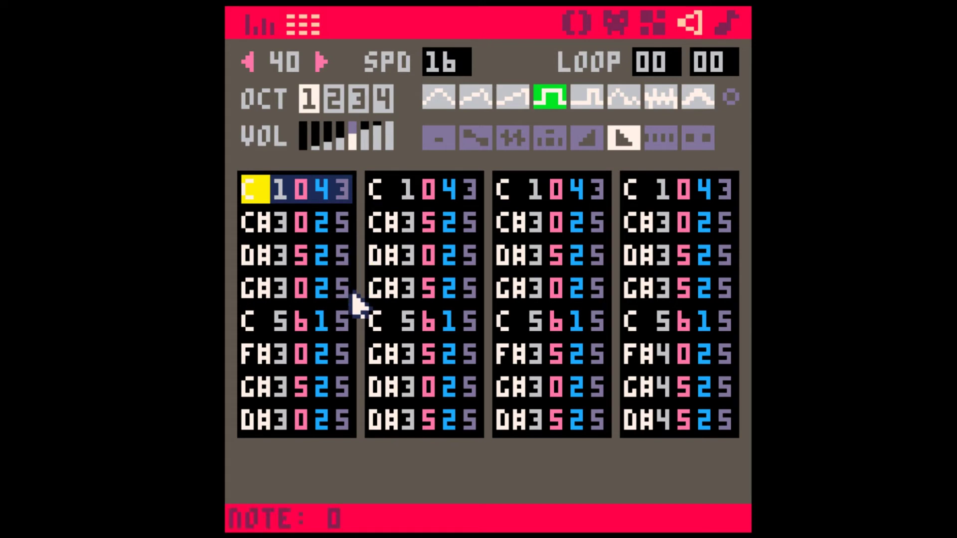
shift+click(727, 427)
key(n)
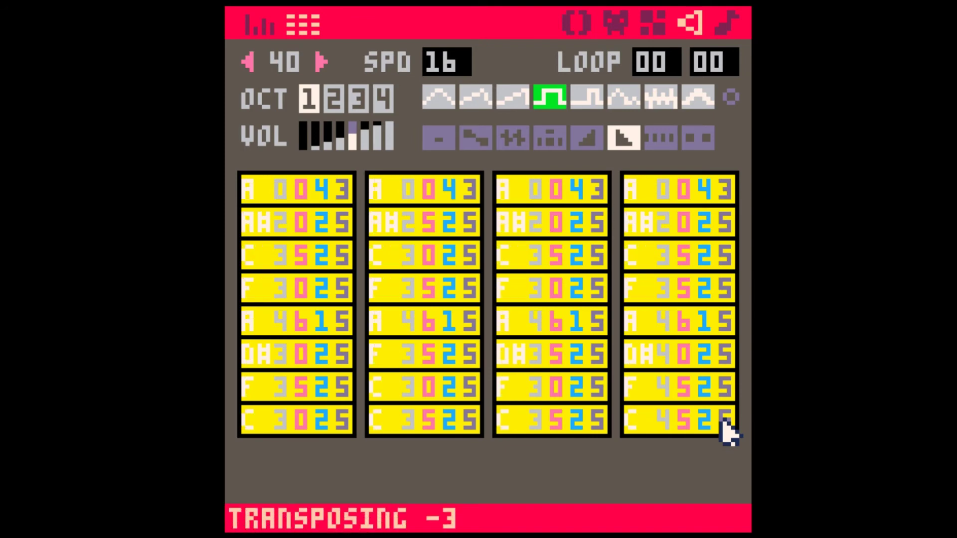
Step: Transpose all notes of SFX 41 down three semitones
click(322, 62)
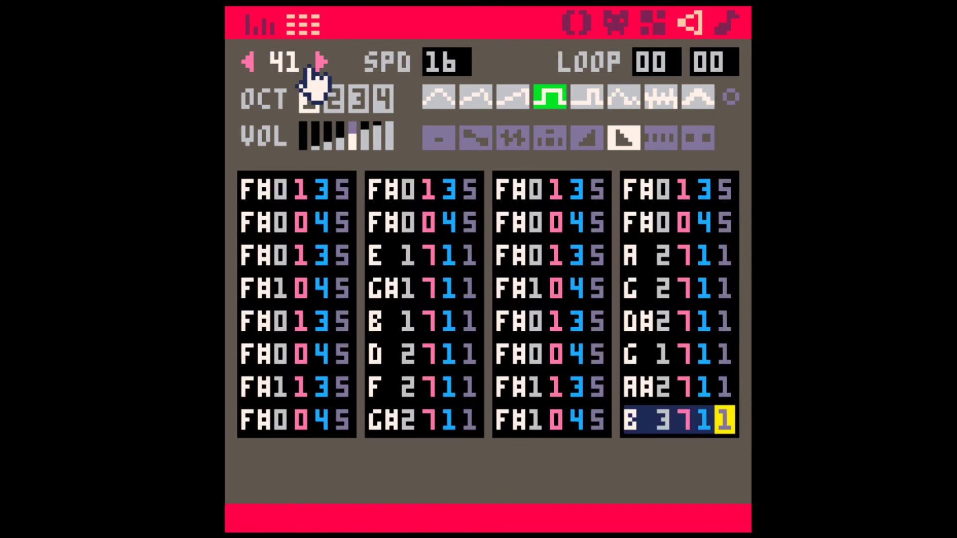
click(256, 190)
shift+click(727, 427)
key(n)
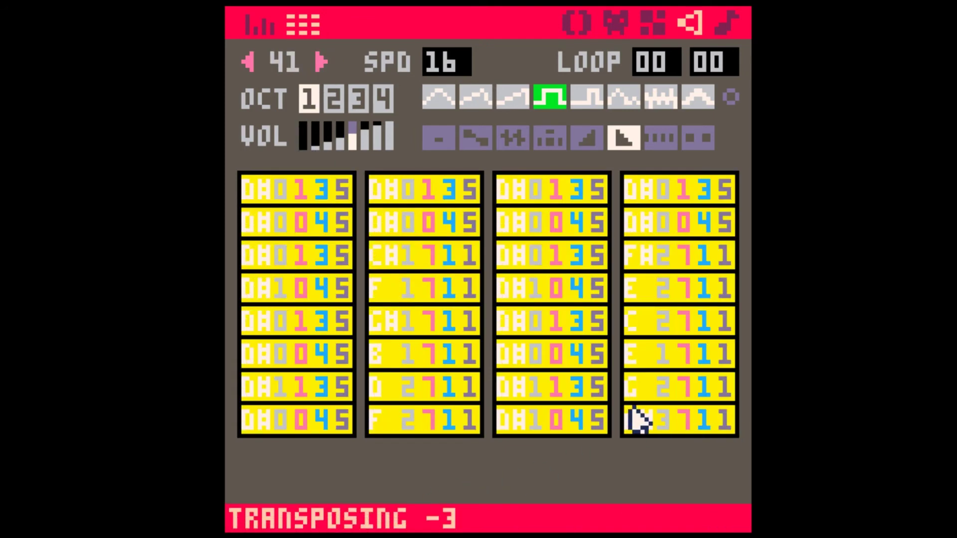
Step: Listen to pattern 08 with the transposed channels, then open SFX 41 on its own and play it
click(727, 24)
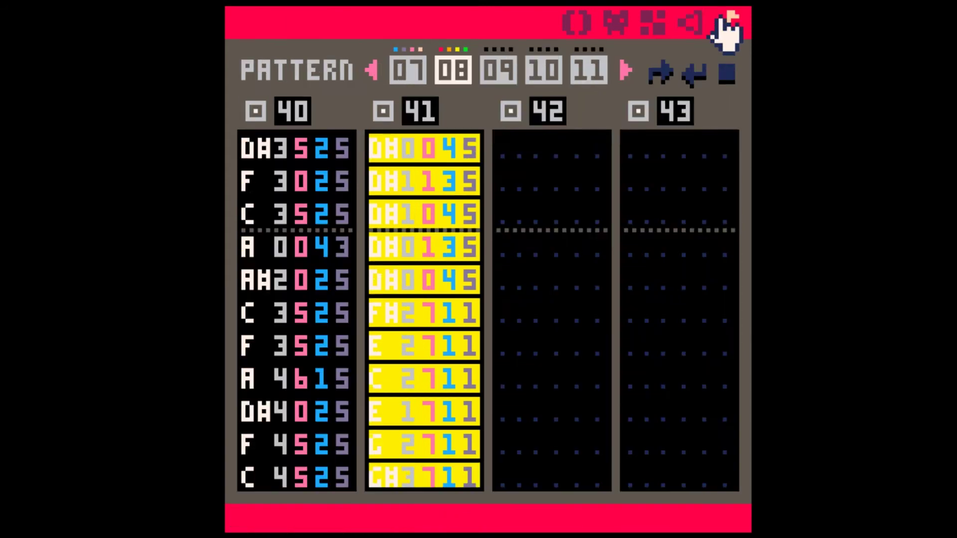
key(space)
click(343, 250)
click(402, 252)
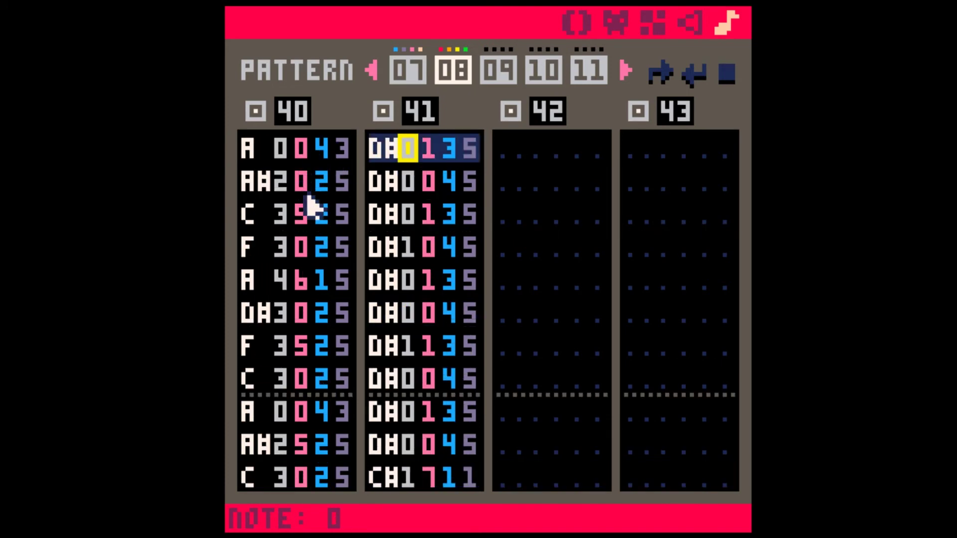
click(321, 215)
click(383, 181)
click(692, 26)
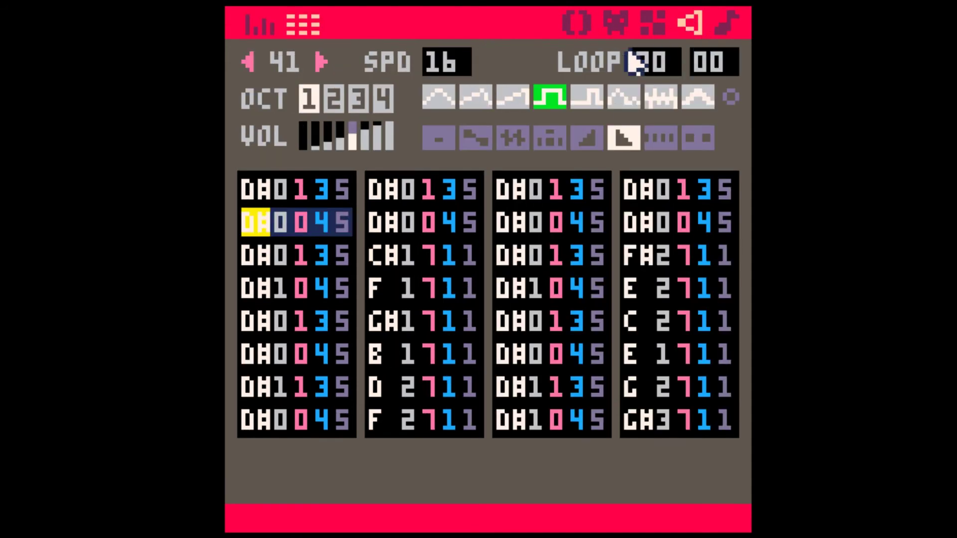
key(space)
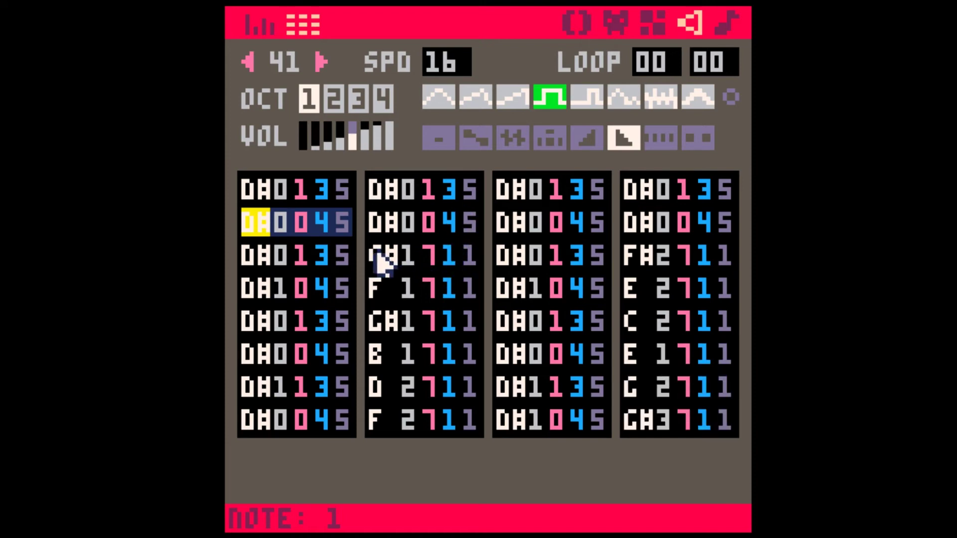
Step: Highlight the two six-note runs that close the second and fourth note columns of SFX 41
drag(382, 262, 474, 421)
click(469, 420)
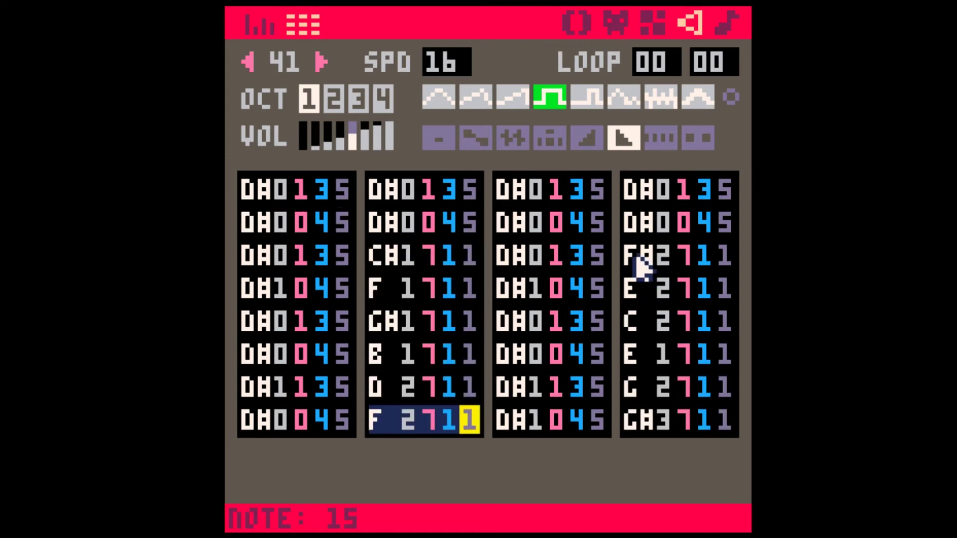
drag(641, 264, 718, 427)
click(721, 421)
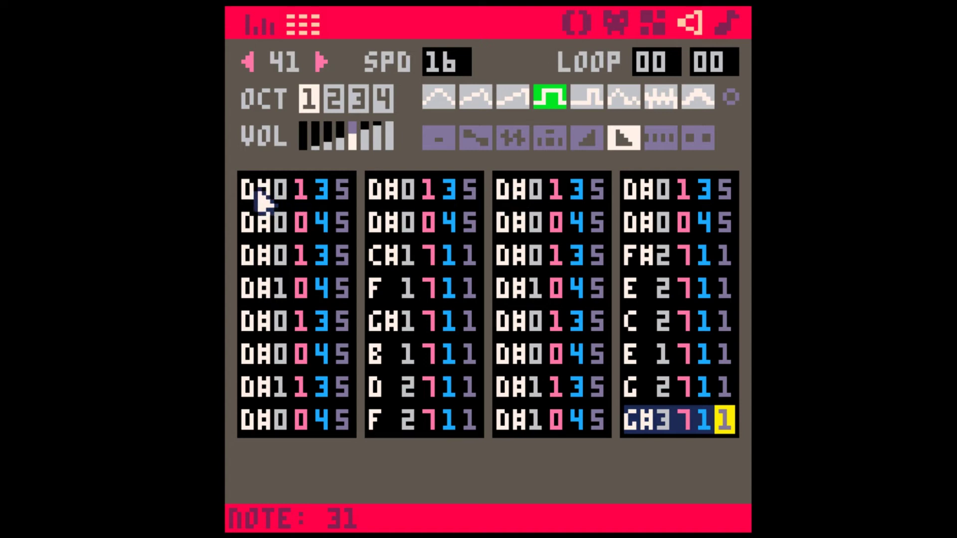
Step: Transpose notes 16 to 25 of SFX 41 up four semitones to G and play the SFX
click(508, 191)
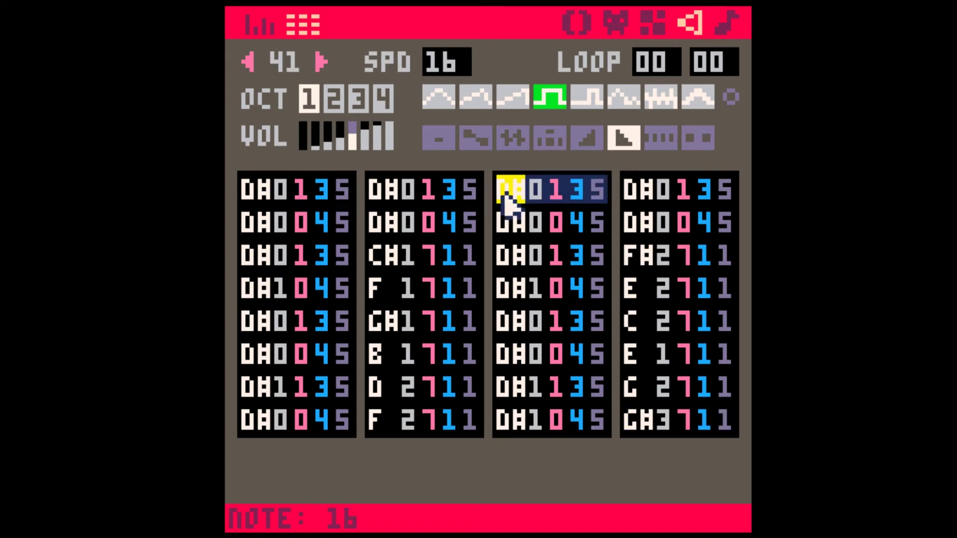
shift+click(726, 230)
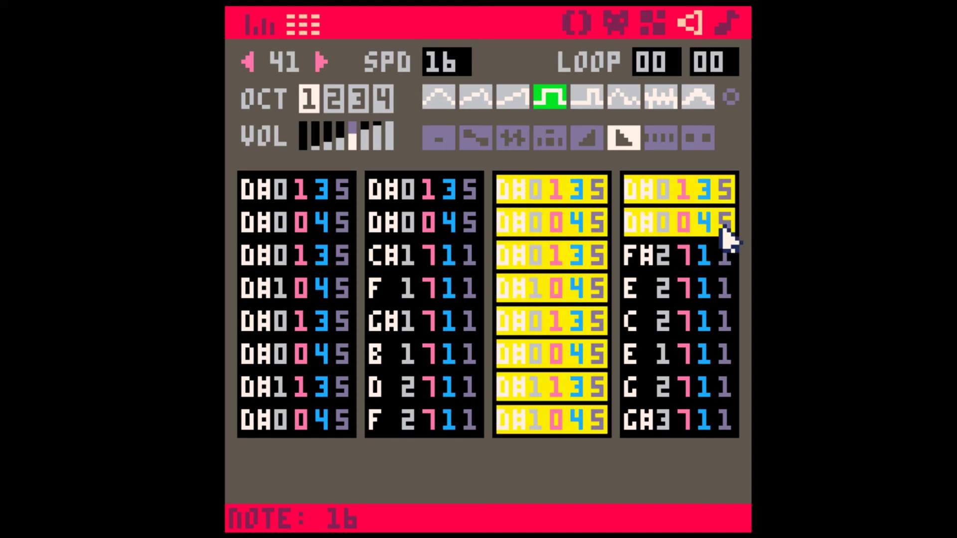
key(space)
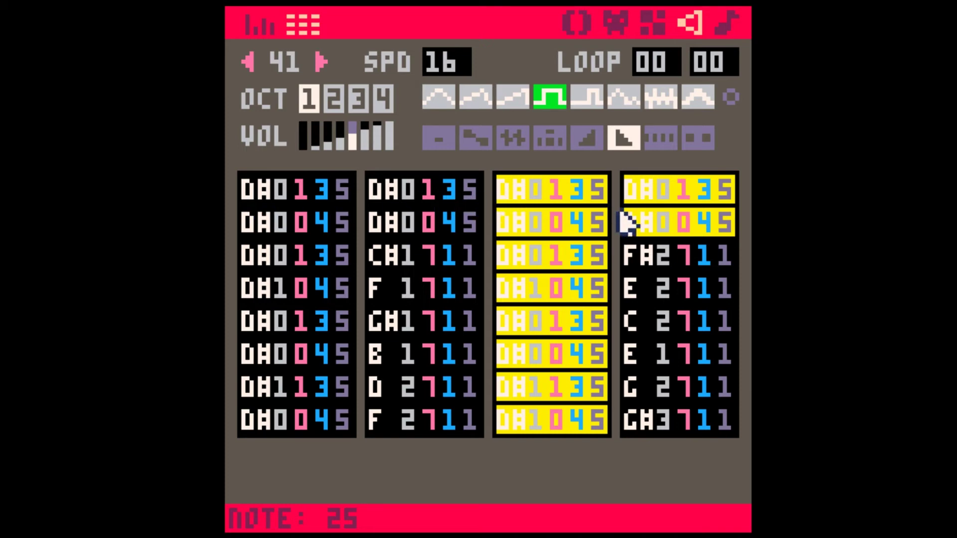
click(661, 243)
click(512, 191)
shift+click(723, 220)
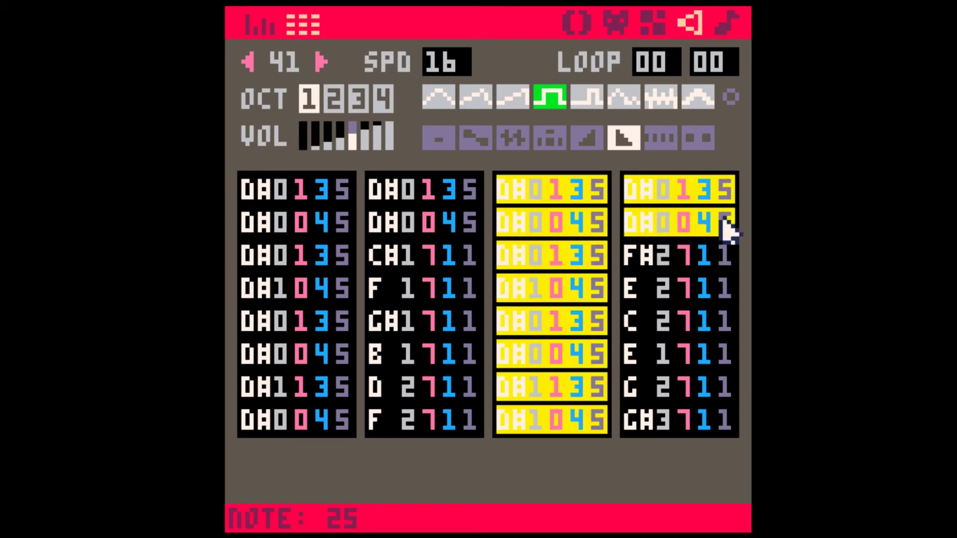
key(equal)
key(equal)
key(equal)
key(equal)
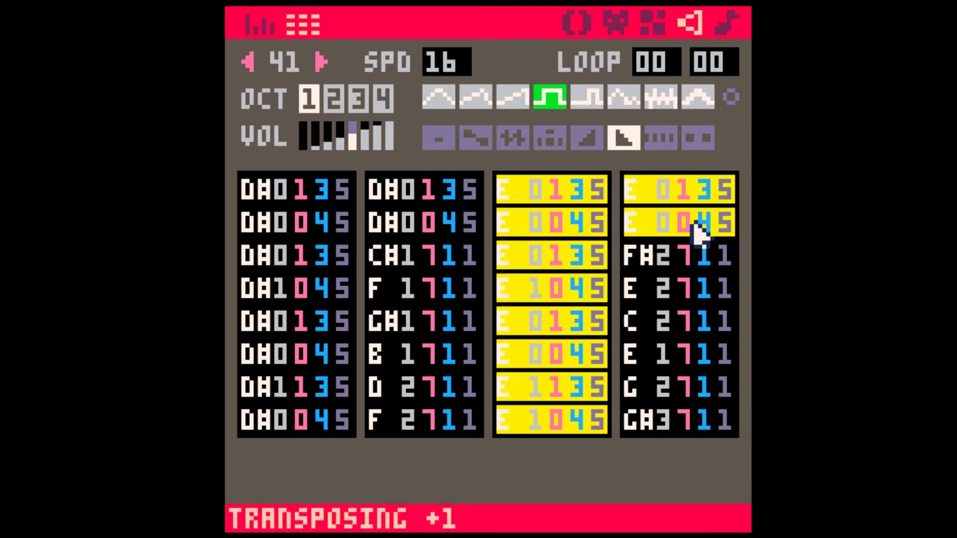
click(596, 252)
key(space)
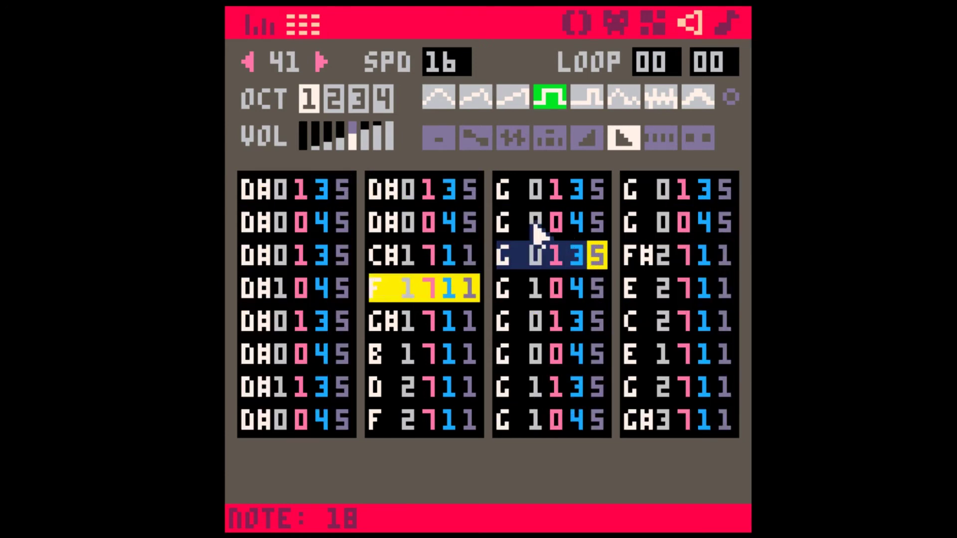
Step: Return to the music patterns and play pattern 08 to check the raised G section
click(727, 29)
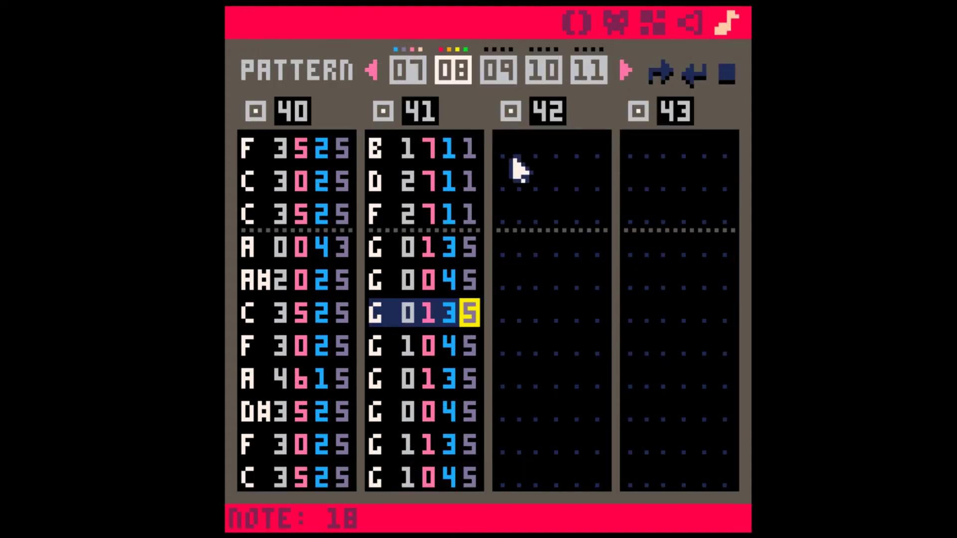
key(space)
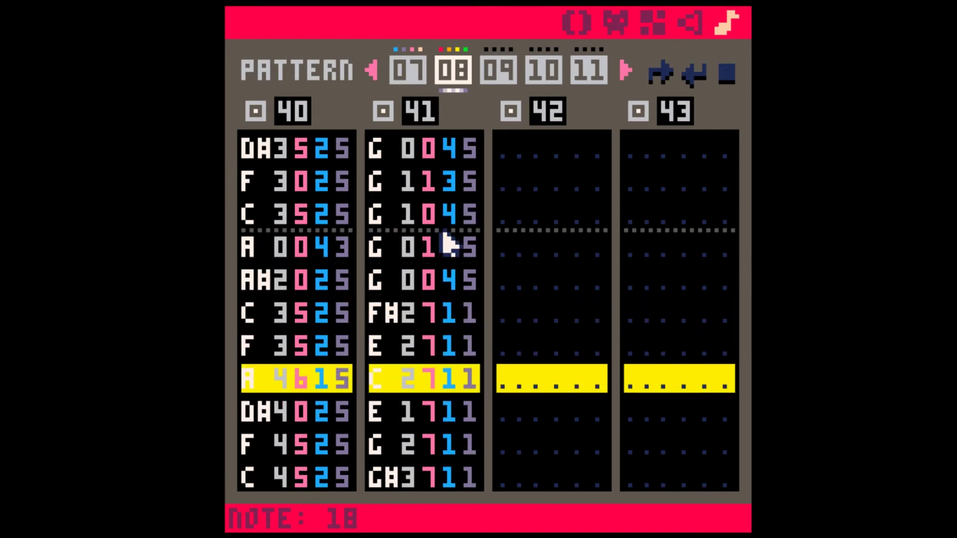
key(space)
Step: Reopen SFX 41 and transpose notes 16 to 25 up another three semitones to A#
click(690, 23)
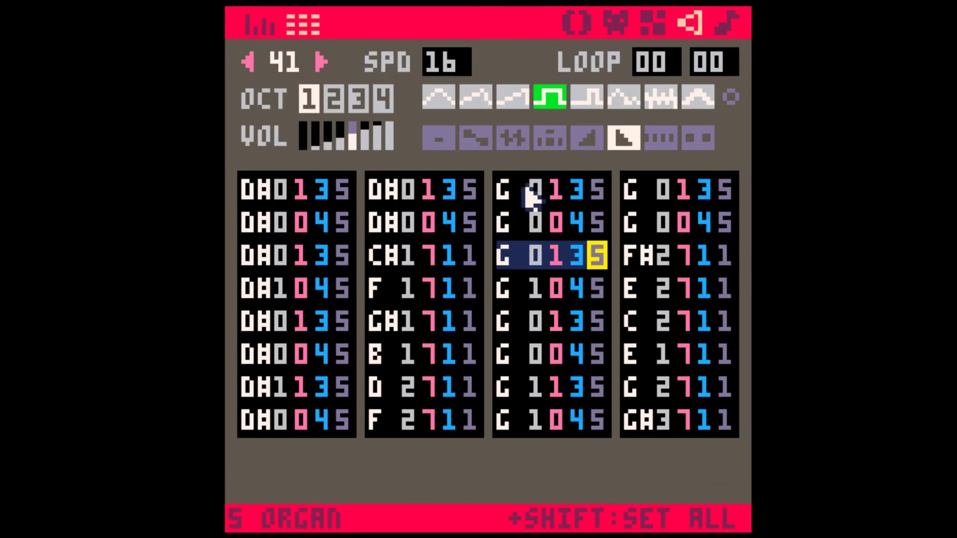
click(521, 189)
shift+click(724, 230)
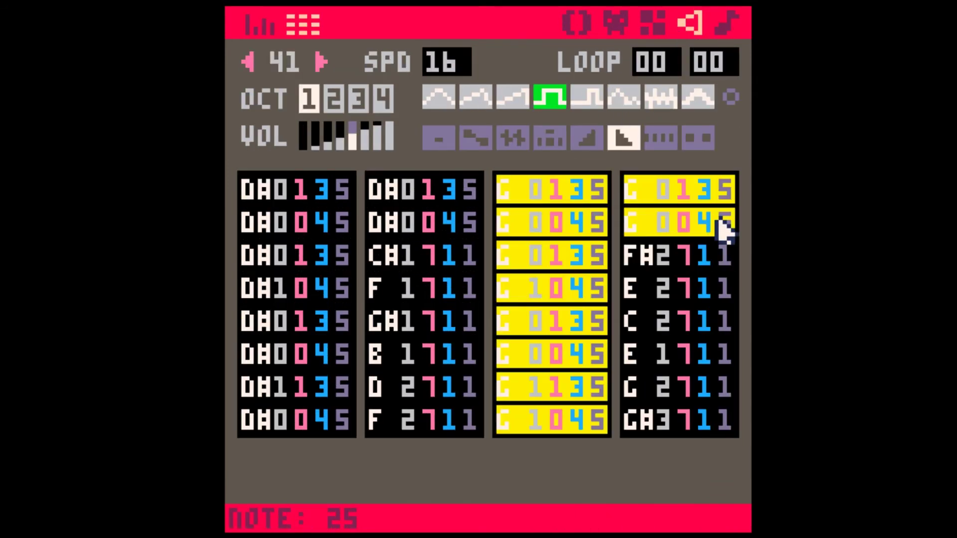
key(ctrl+Up)
key(ctrl+Up)
key(ctrl+Up)
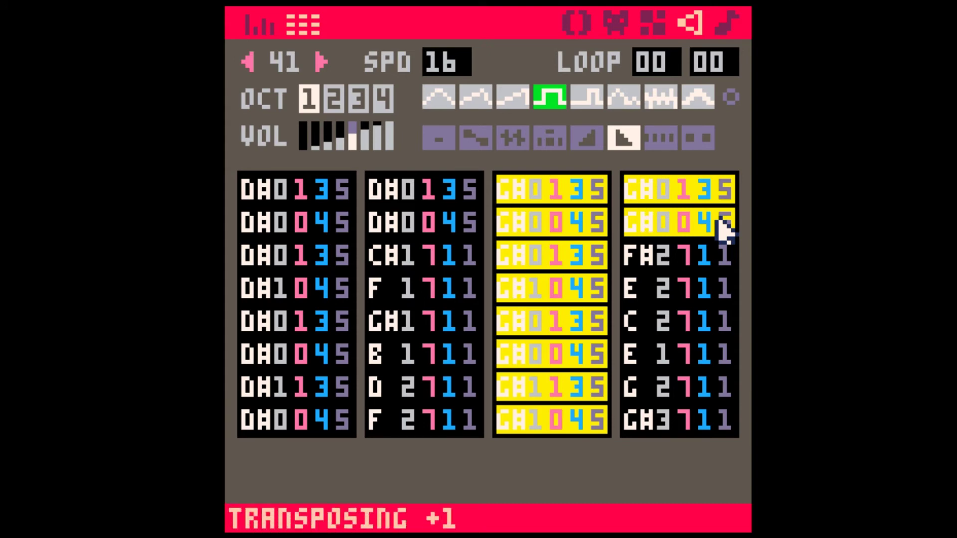
click(531, 289)
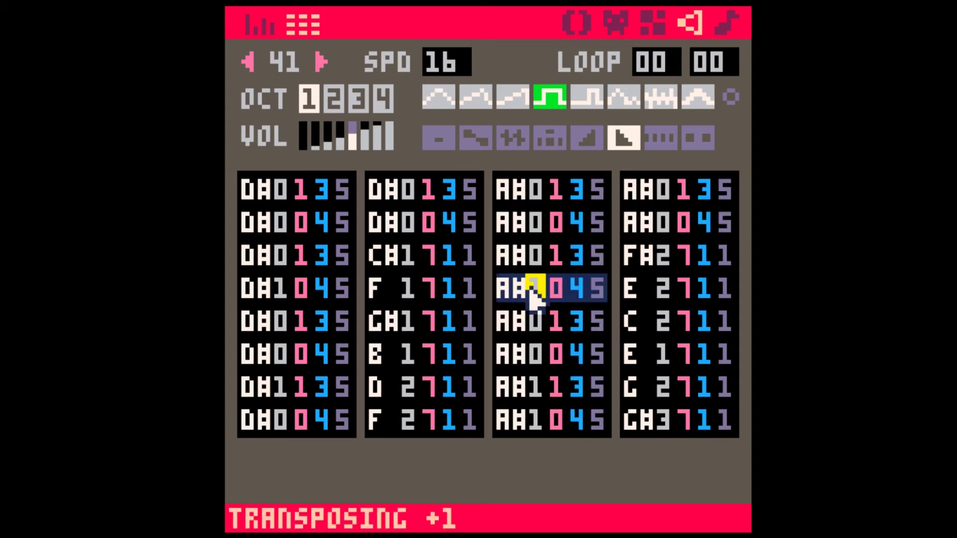
Step: Play SFX 41 and pattern 08 briefly to hear the A# section
key(space)
click(725, 23)
key(space)
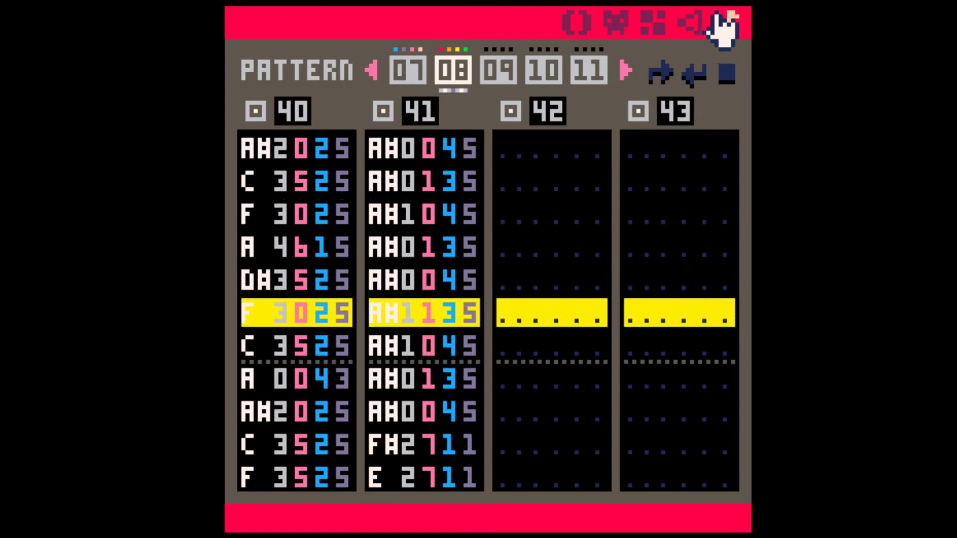
key(space)
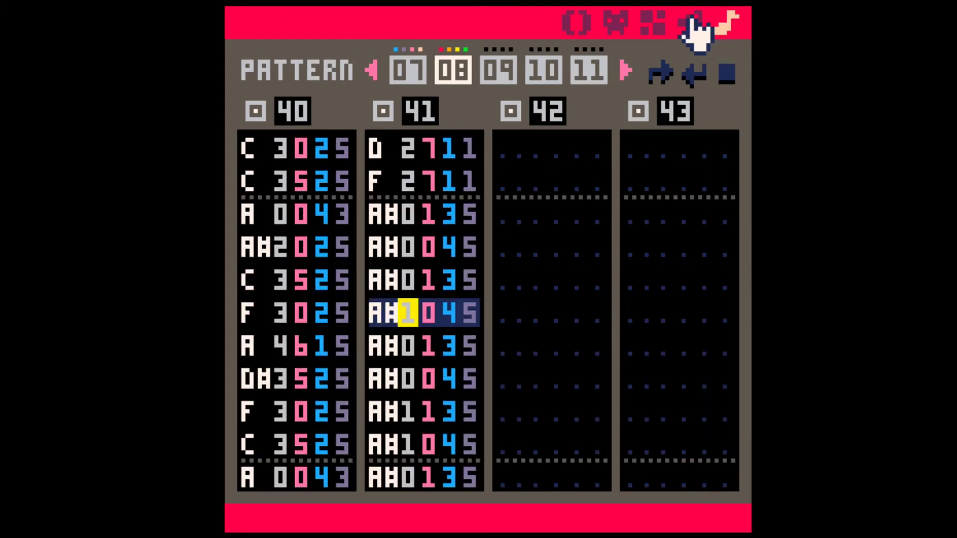
Step: Select all notes of SFX 41 in pattern 08, from note 0 to note 31, and copy them
click(434, 171)
scroll(414, 167, up, 5)
click(384, 150)
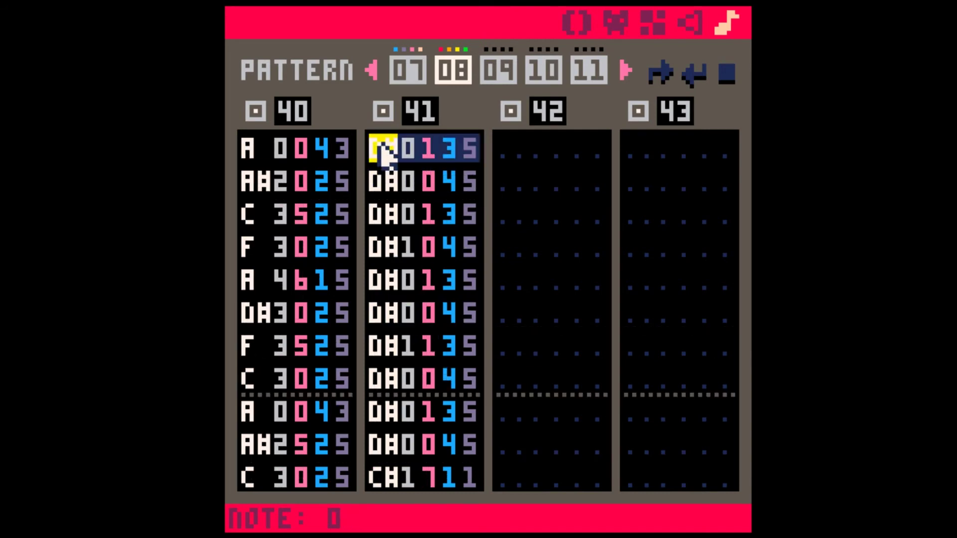
drag(486, 486, 480, 484)
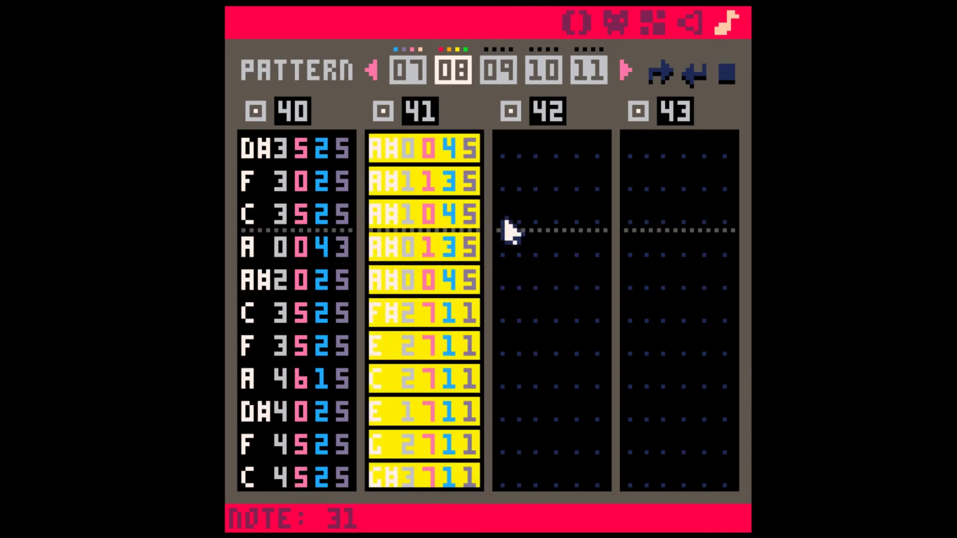
key(ctrl+c)
Step: Copy pattern 08 and paste it into pattern 09
click(498, 70)
click(454, 72)
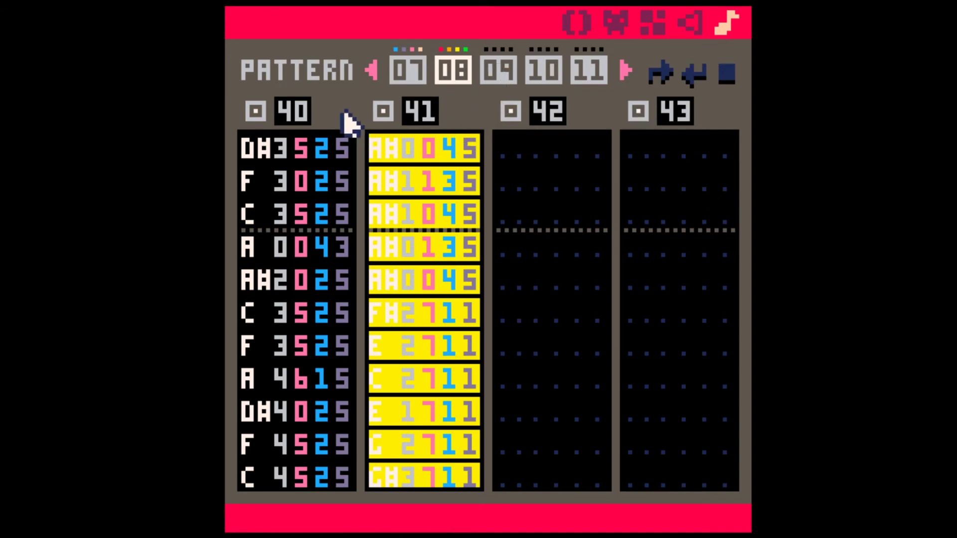
key(ctrl+c)
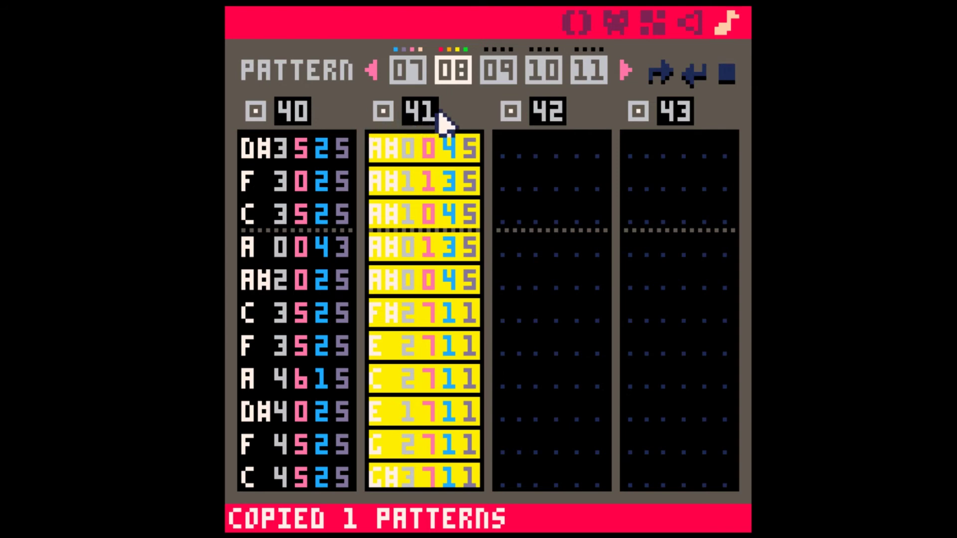
click(488, 61)
key(ctrl+v)
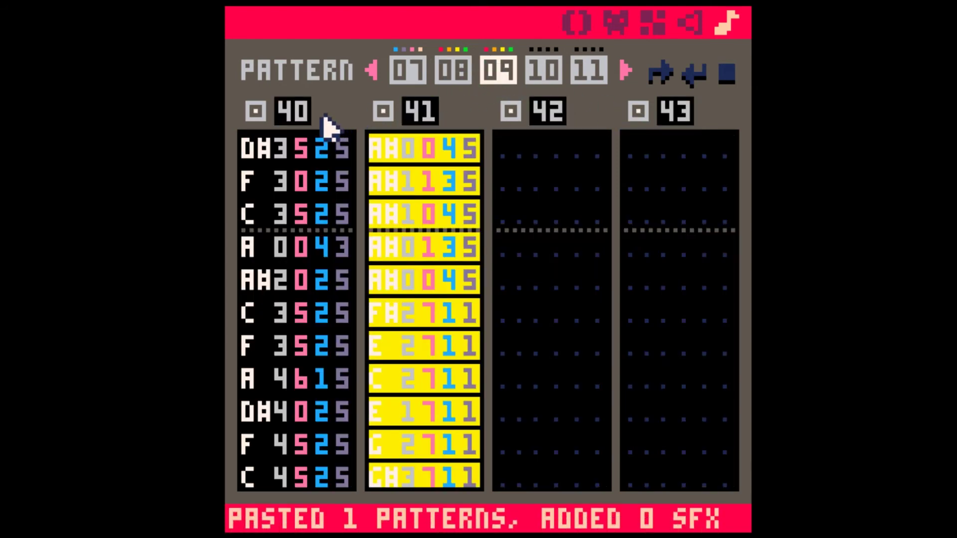
Step: Assign SFX 44, 45, 46 and 47 to the four channels of pattern 09
shift+click(298, 106)
shift+click(416, 112)
shift+click(669, 111)
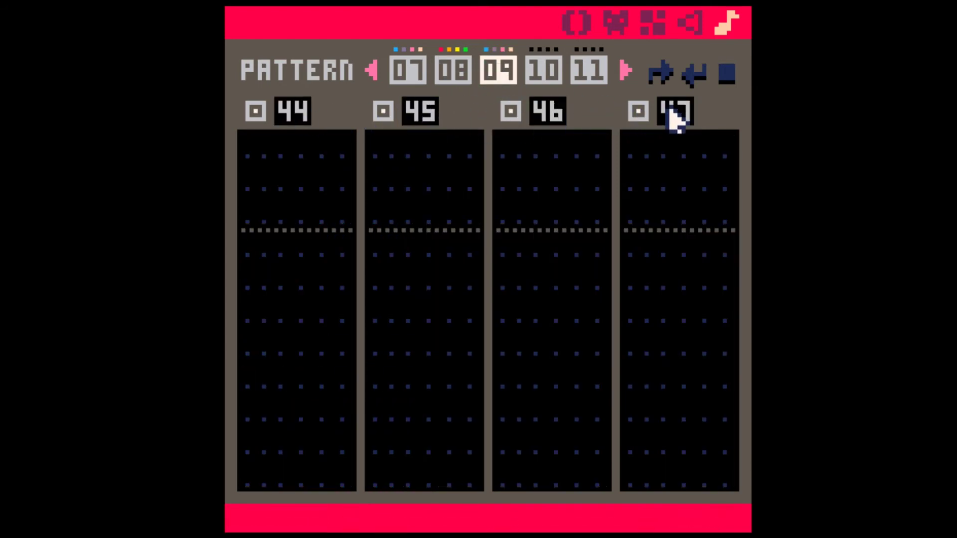
Step: Paste the copied notes of SFX 41 into SFX 45 in pattern 09, starting at note 0
click(454, 74)
click(499, 72)
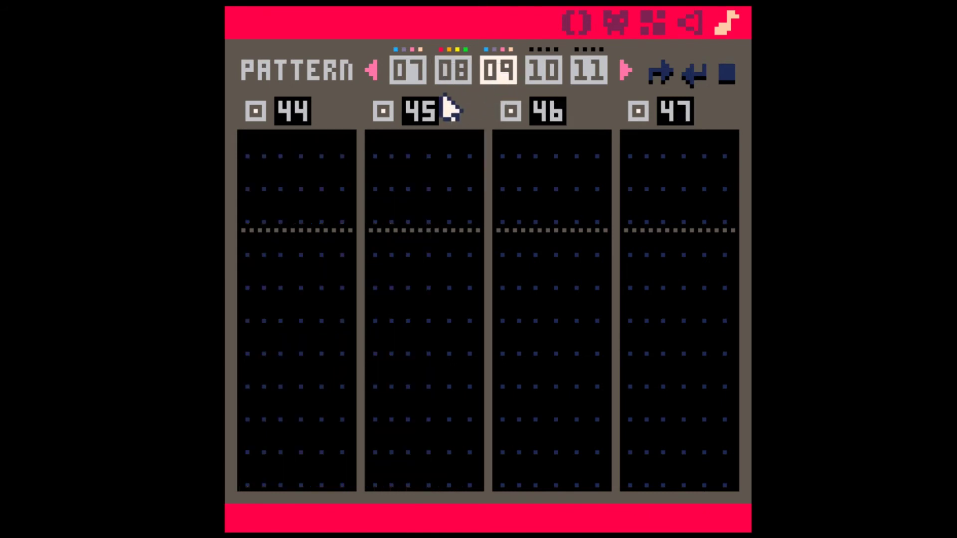
click(390, 146)
key(ctrl+v)
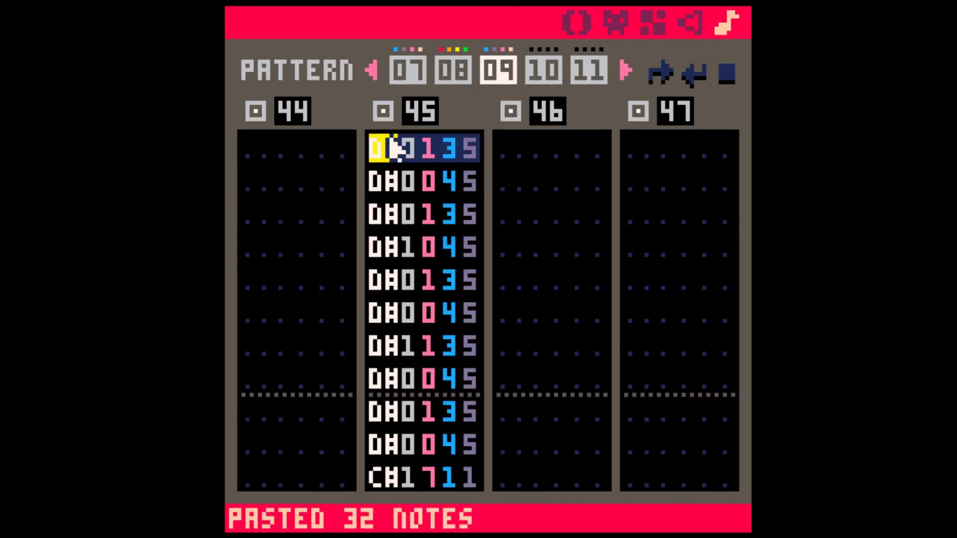
Step: Transpose notes 0 to 9 of SFX 45 up three semitones, from D# to F#
click(406, 181)
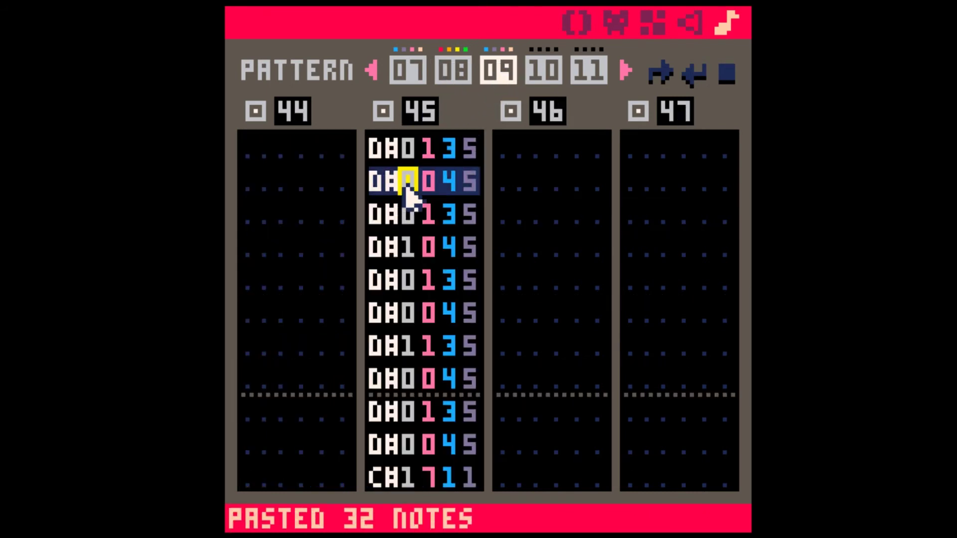
click(693, 22)
key(Tab)
click(262, 192)
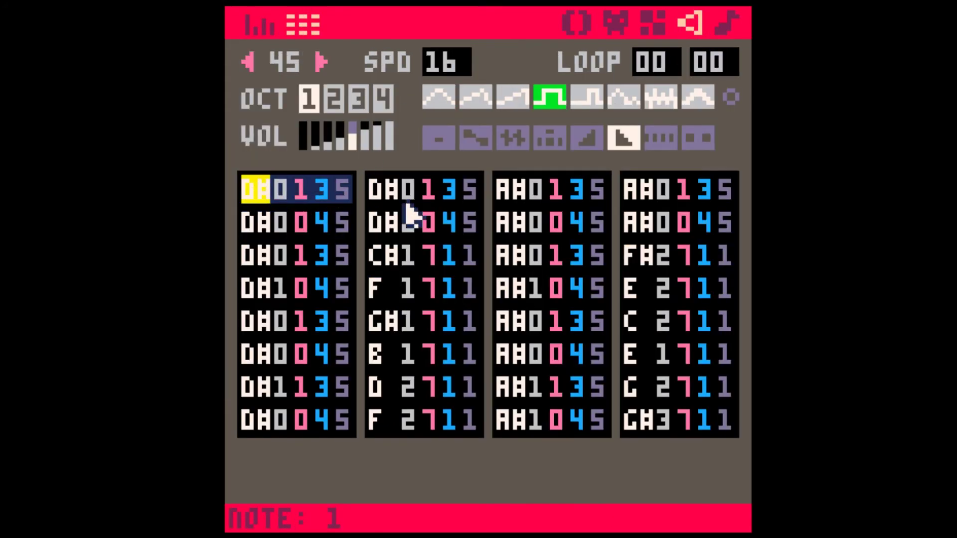
shift+click(469, 226)
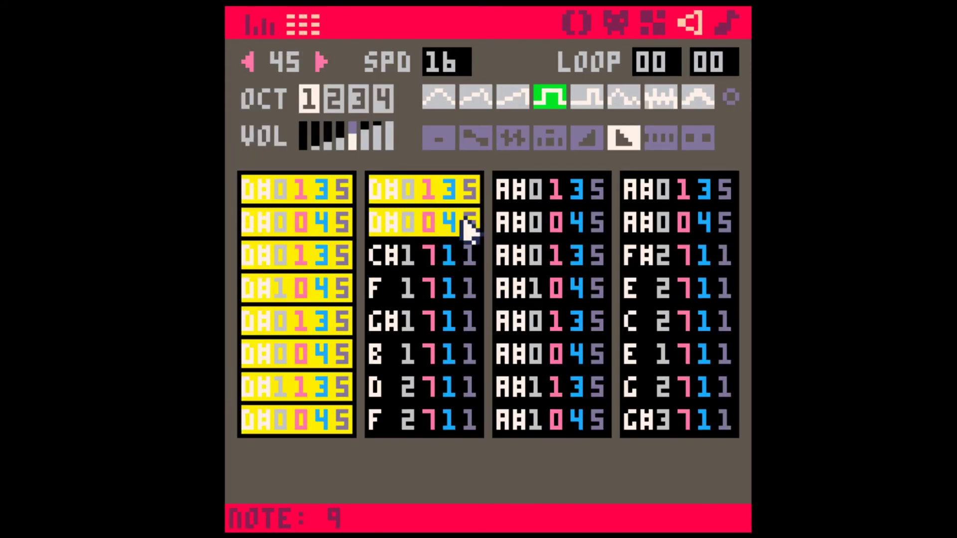
scroll(469, 227, up, 3)
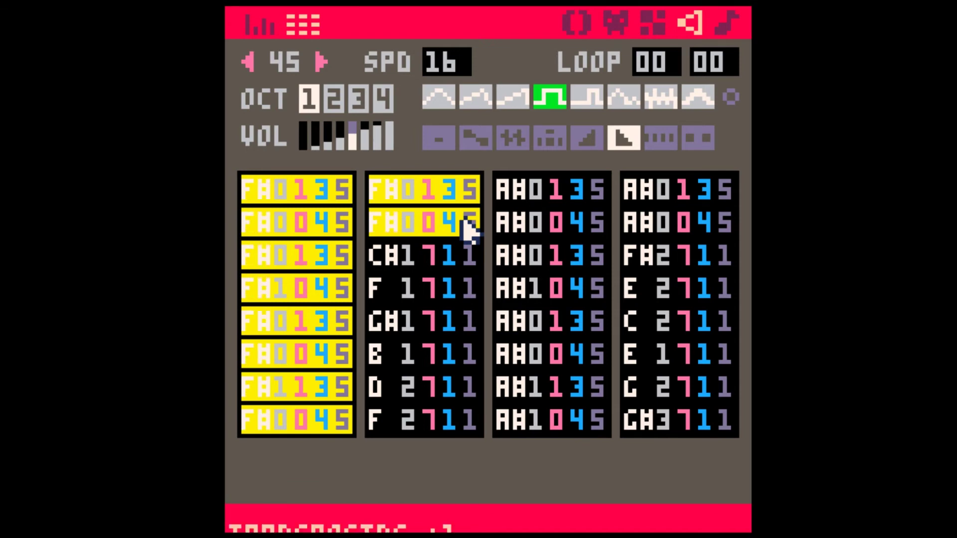
Step: Raise notes 0 to 9 of SFX 45 by one more semitone to G and play the SFX
click(448, 256)
click(274, 195)
shift+click(474, 225)
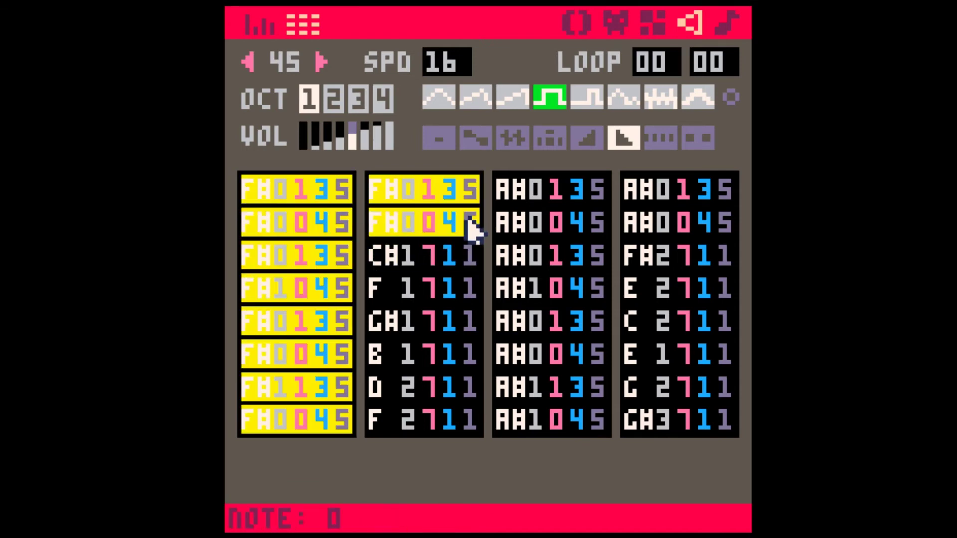
scroll(474, 224, up, 1)
click(448, 255)
key(space)
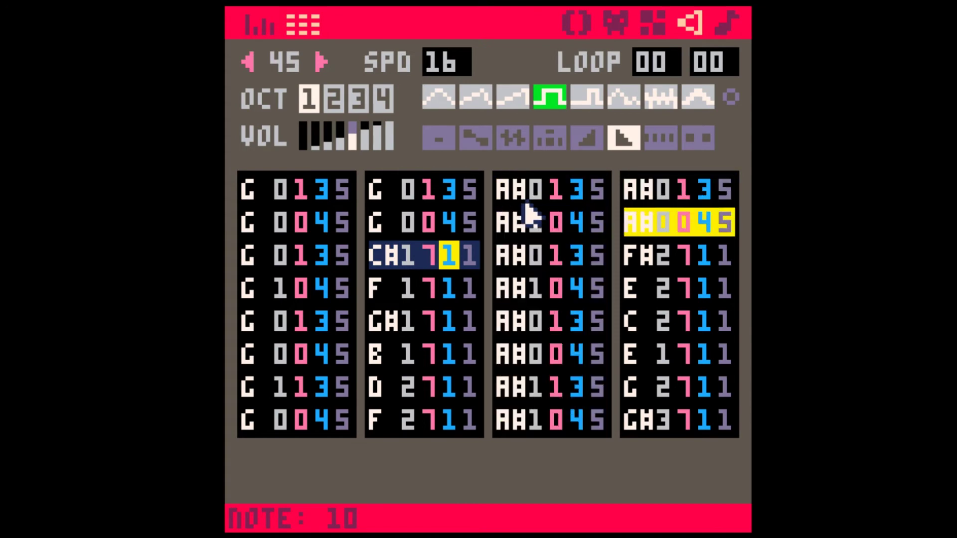
Step: Assign SFX 40 to the first channel of pattern 09 and play the song from pattern 08
click(726, 25)
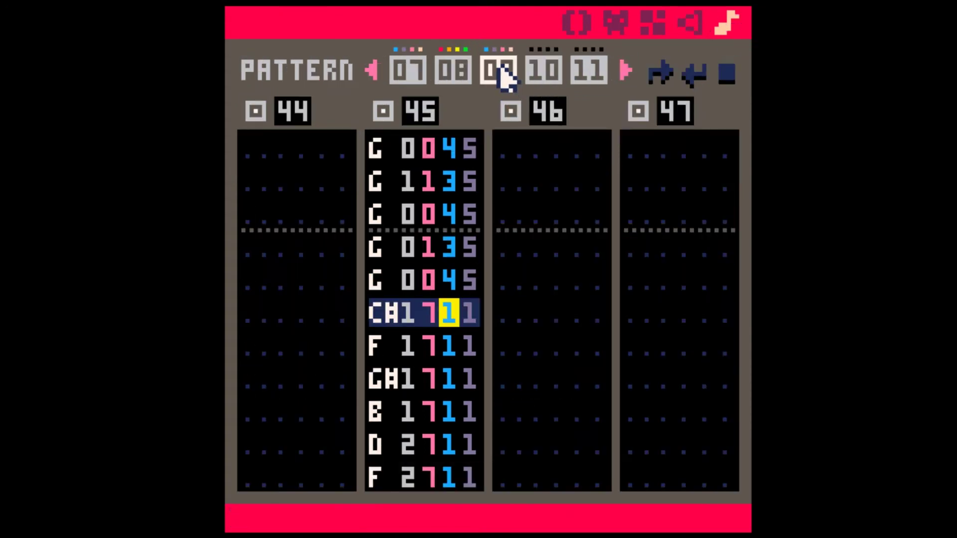
click(457, 72)
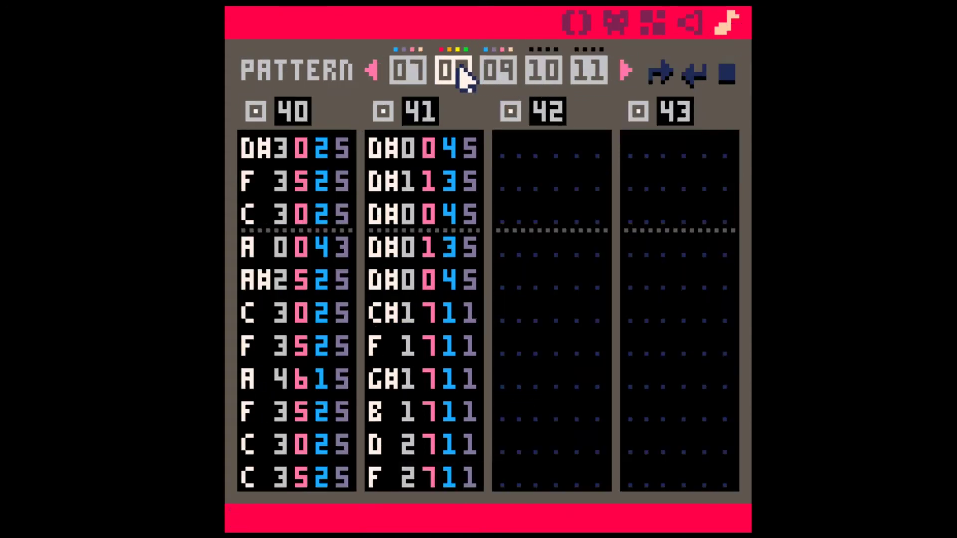
click(503, 74)
shift+right_click(285, 117)
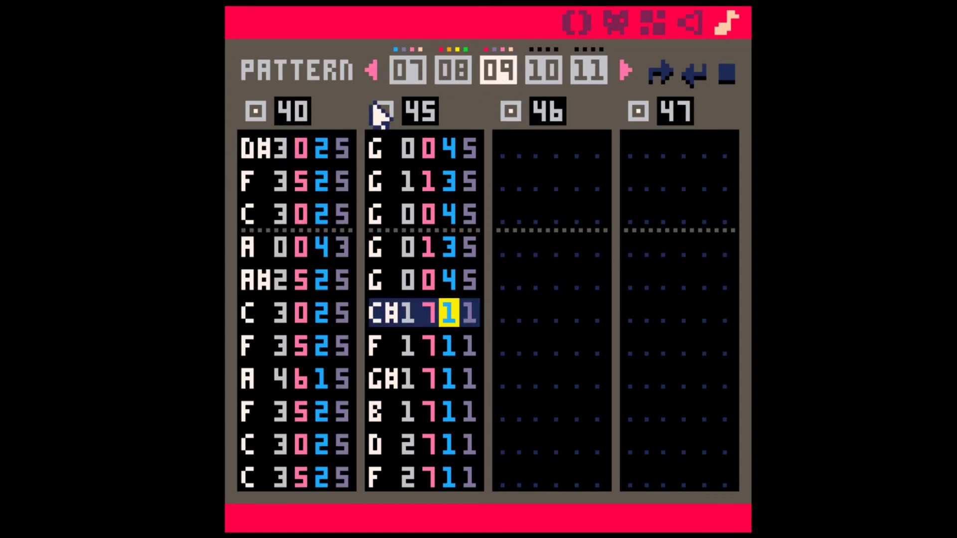
click(463, 72)
key(space)
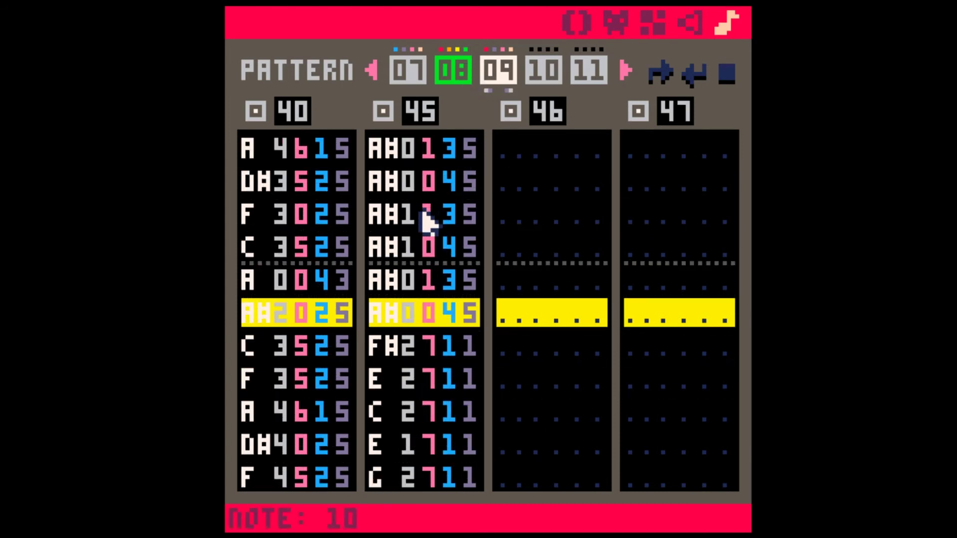
Step: Transpose notes 16 to 25 of SFX 45 down five semitones, from A# to F
click(397, 324)
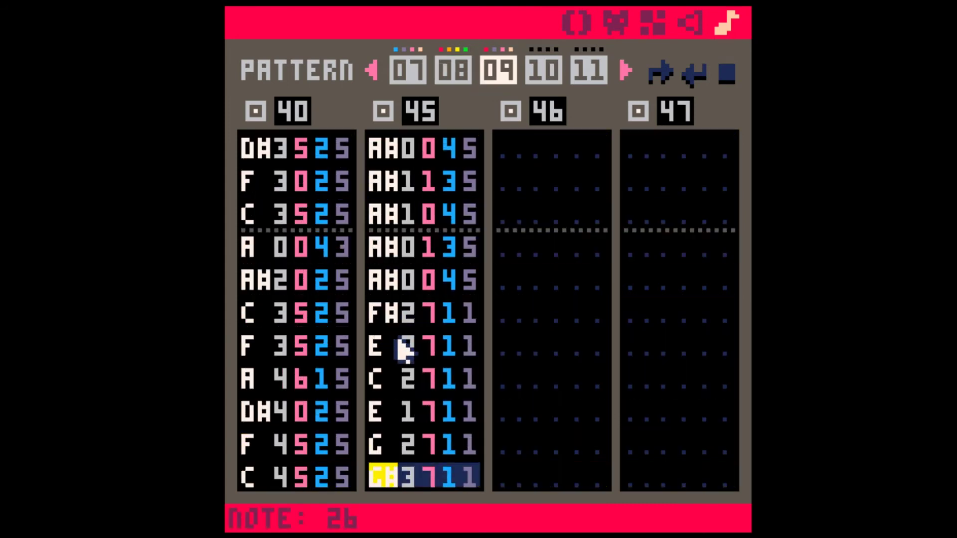
scroll(406, 334, up, 16)
scroll(406, 327, down, 1)
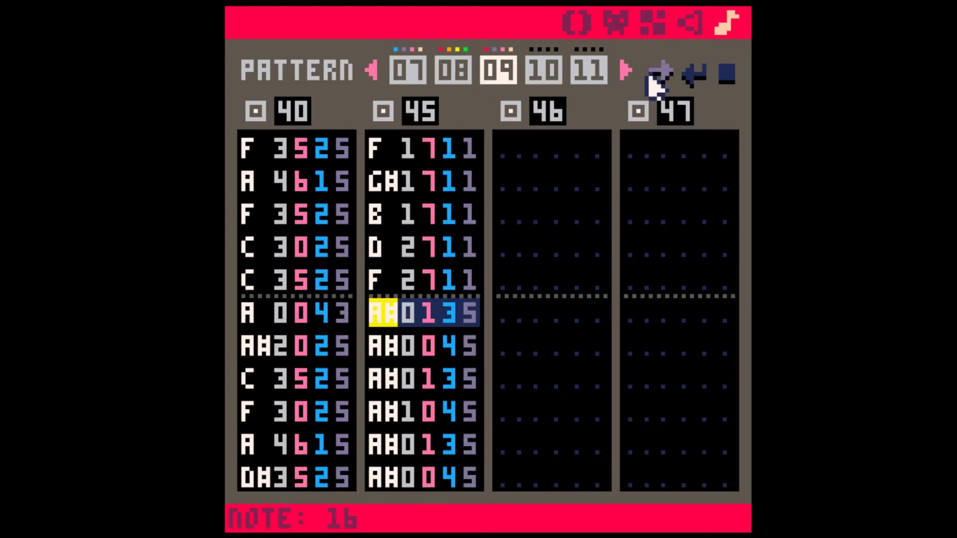
click(698, 20)
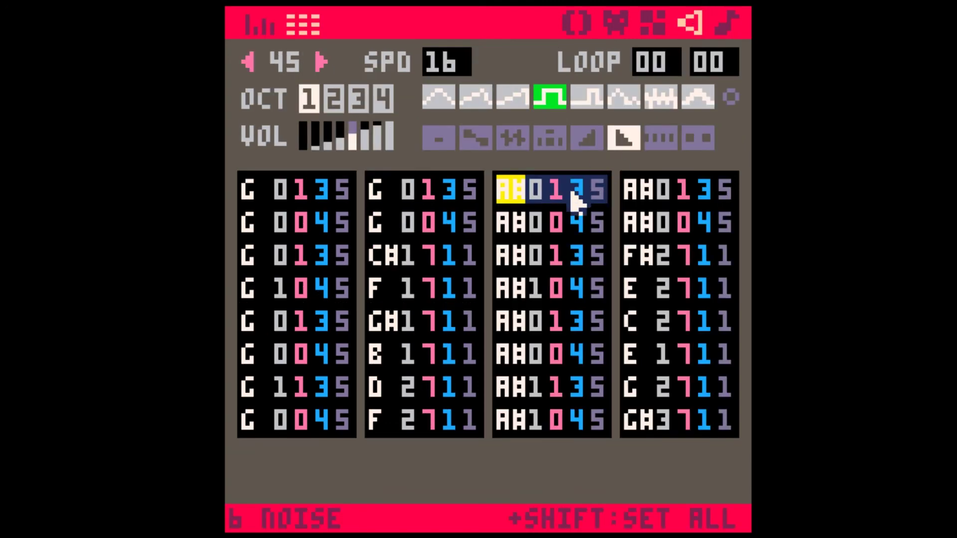
shift+click(731, 234)
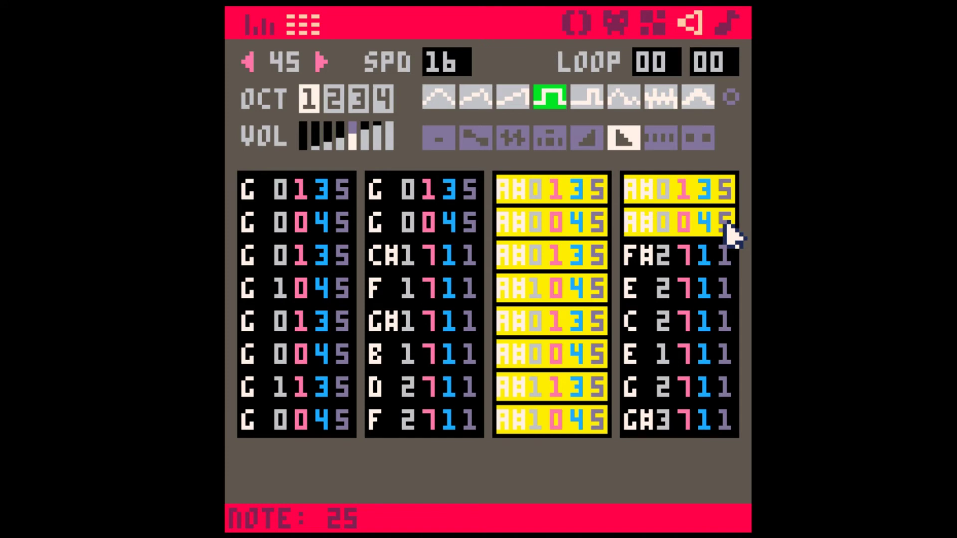
key(minus)
key(minus)
key(minus)
key(minus)
key(minus)
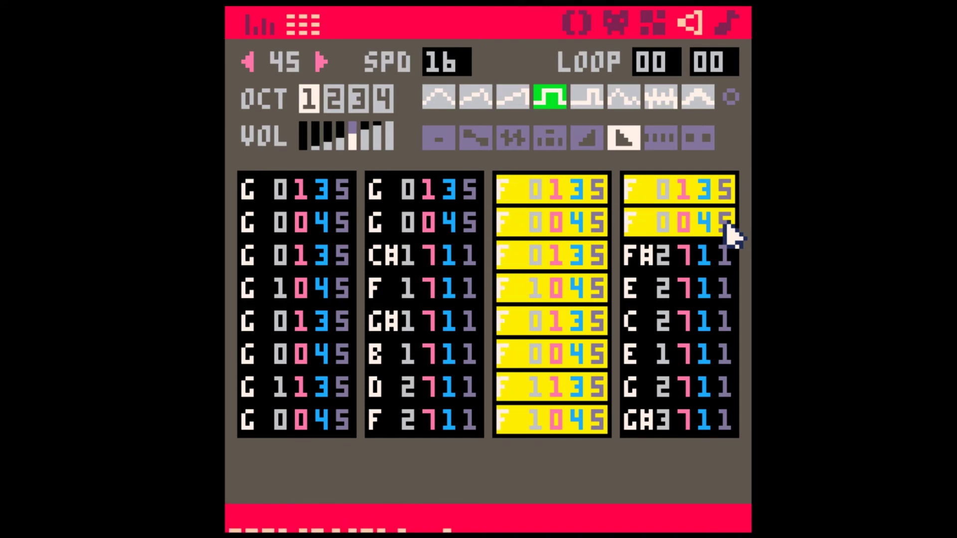
click(578, 257)
Step: Set patterns 08 and 09 as a loop and play them back from pattern 08
click(726, 22)
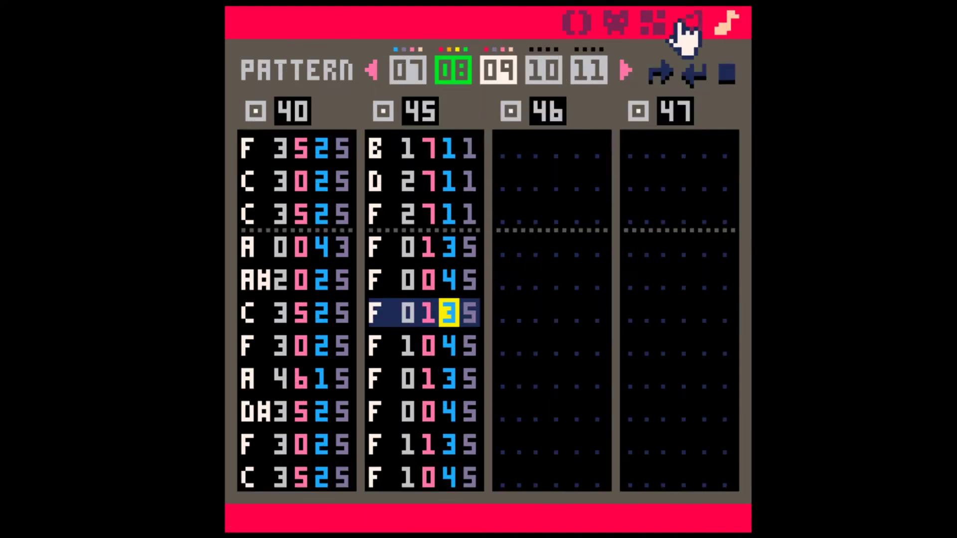
click(463, 76)
key(space)
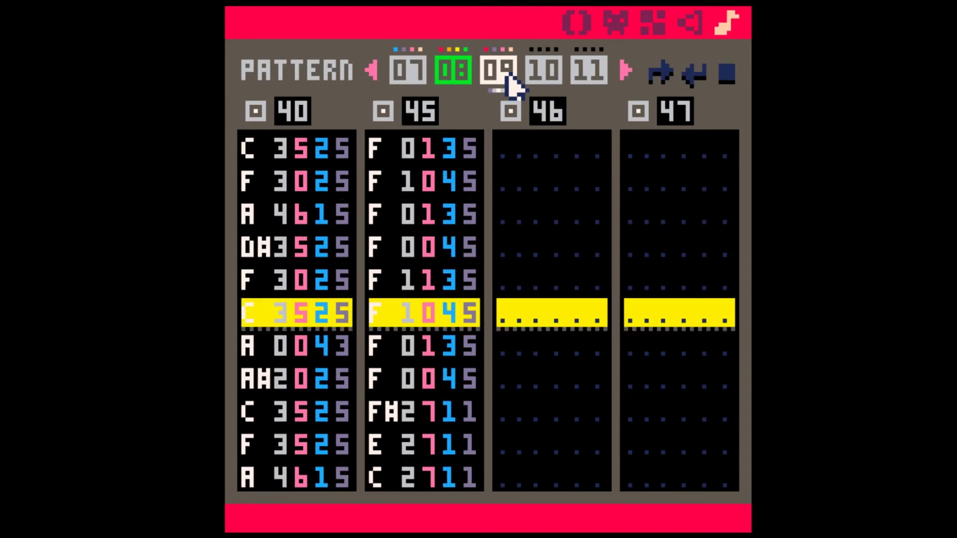
key(space)
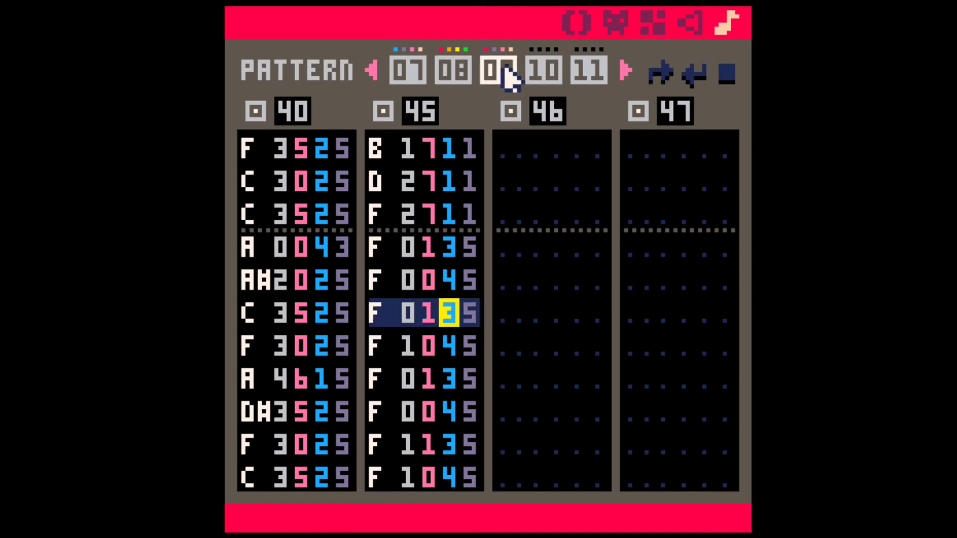
click(453, 83)
key(space)
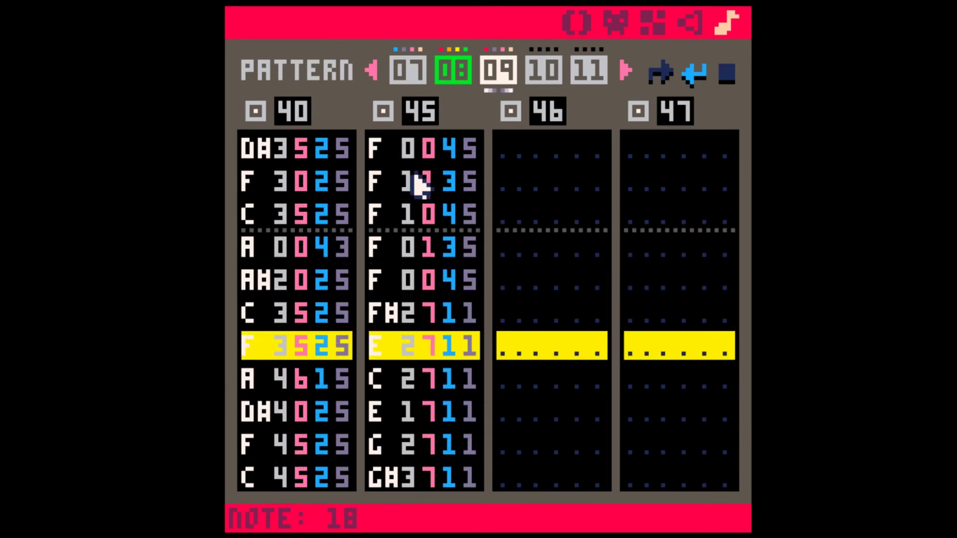
key(space)
Step: Open SFX 22 from pattern 00 and examine its note list and pitch graph
scroll(426, 212, up, 6)
click(370, 153)
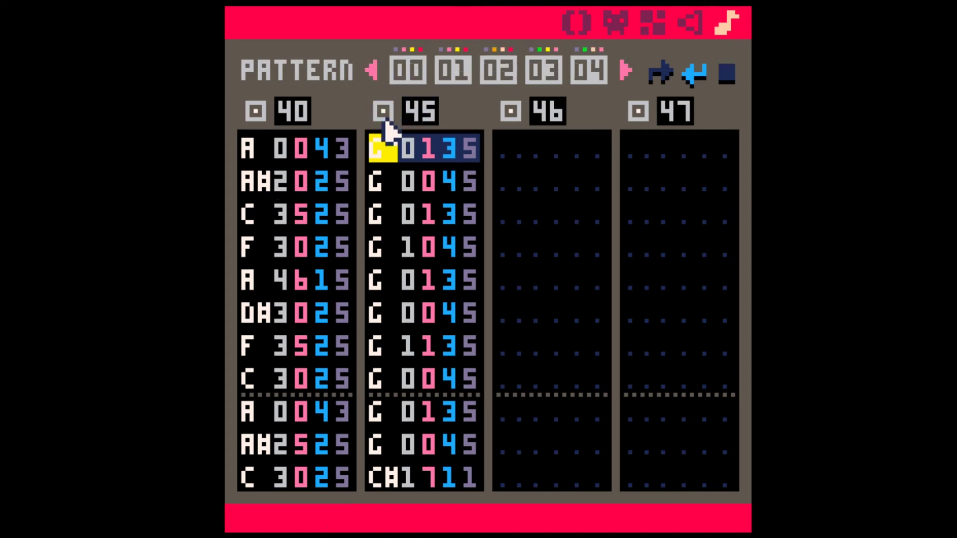
click(417, 75)
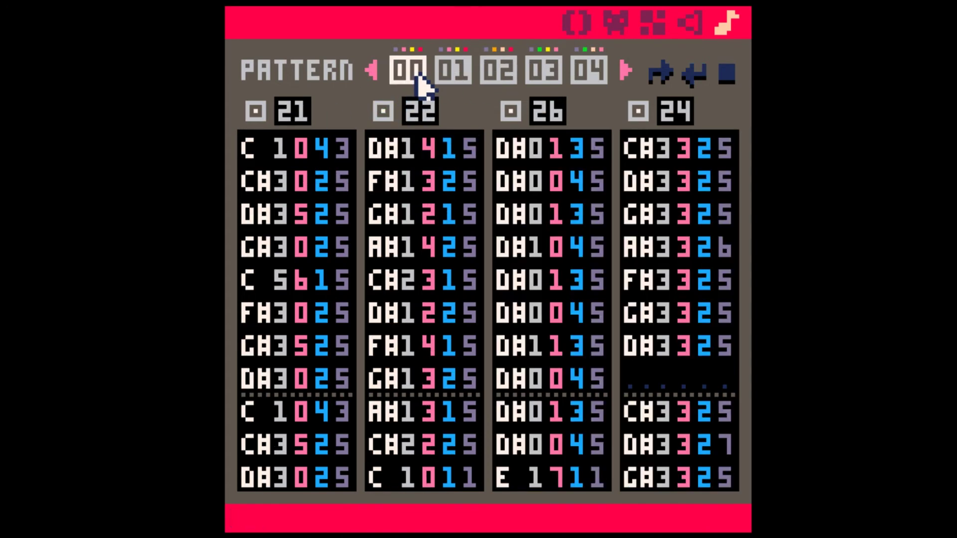
drag(379, 147, 466, 263)
click(689, 25)
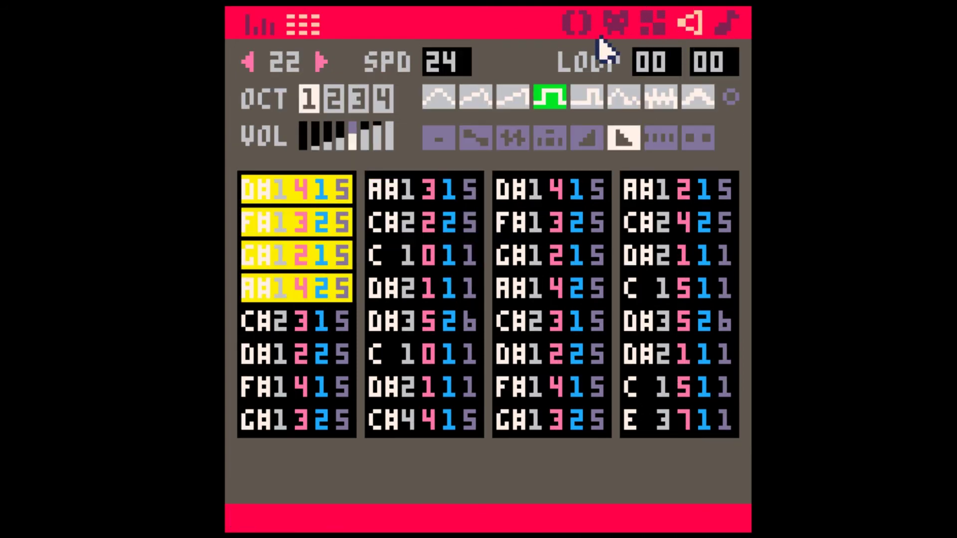
click(412, 257)
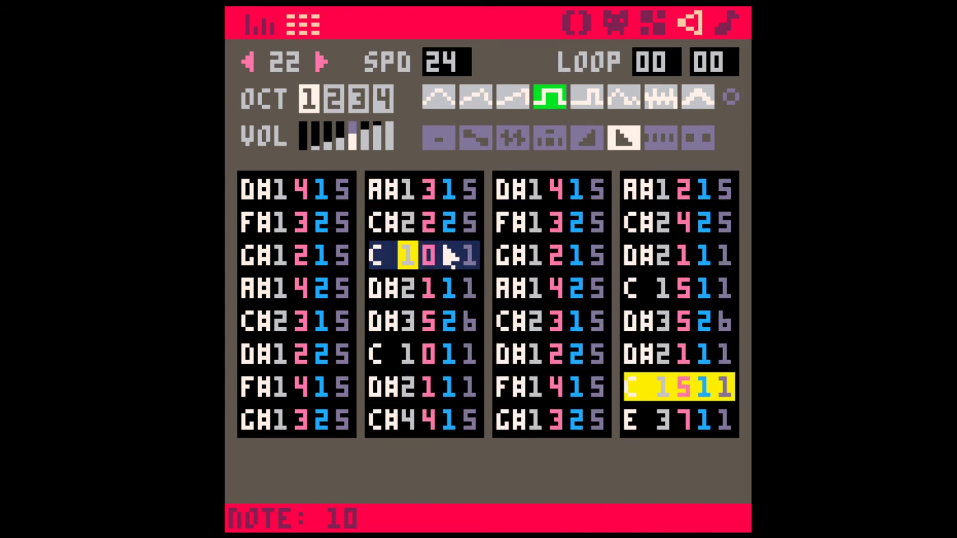
key(Tab)
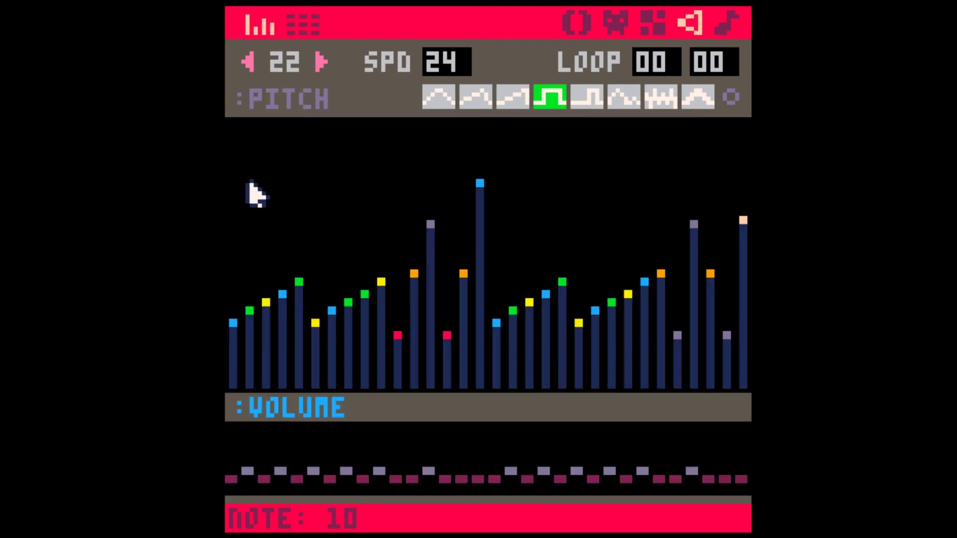
key(Tab)
key(Tab)
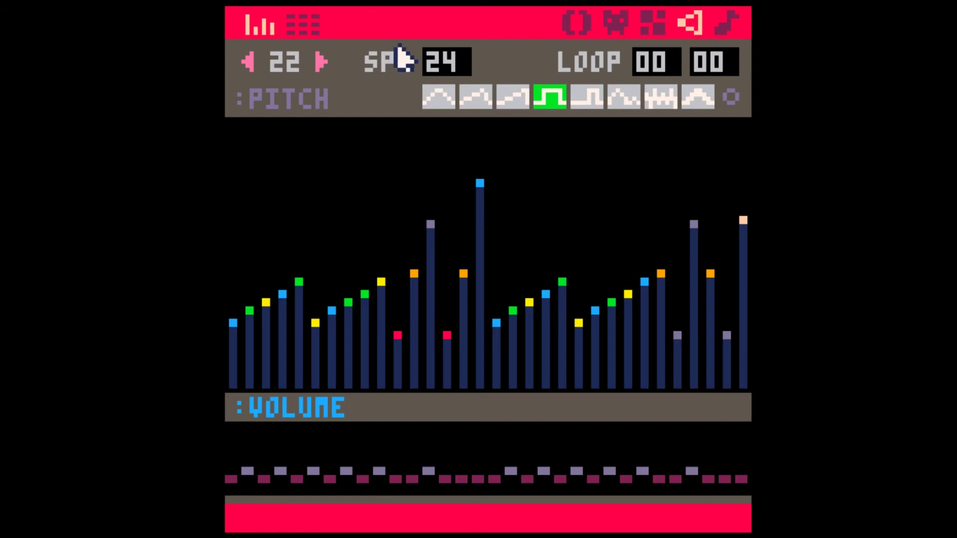
Step: Return to pattern 08 and open its empty third channel, SFX 42, for editing
click(728, 25)
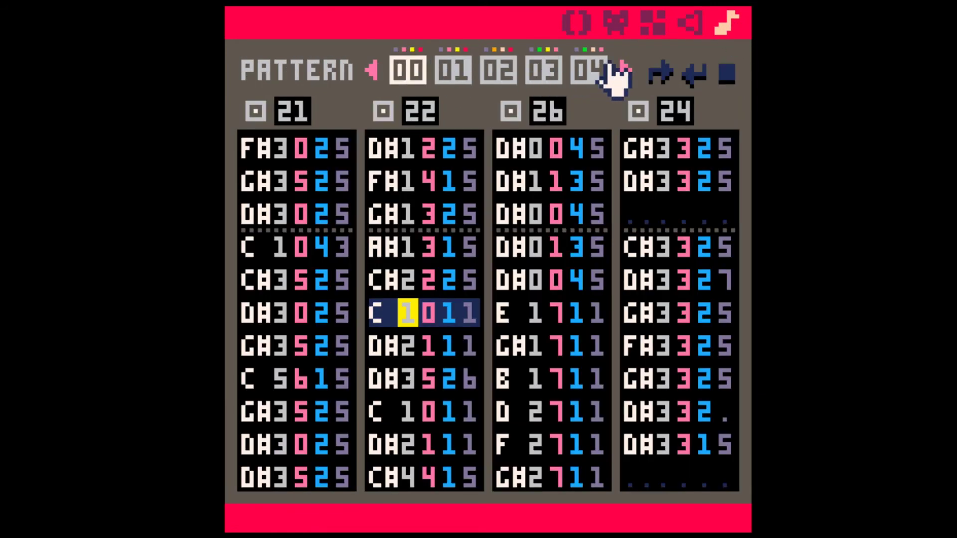
click(623, 68)
click(623, 69)
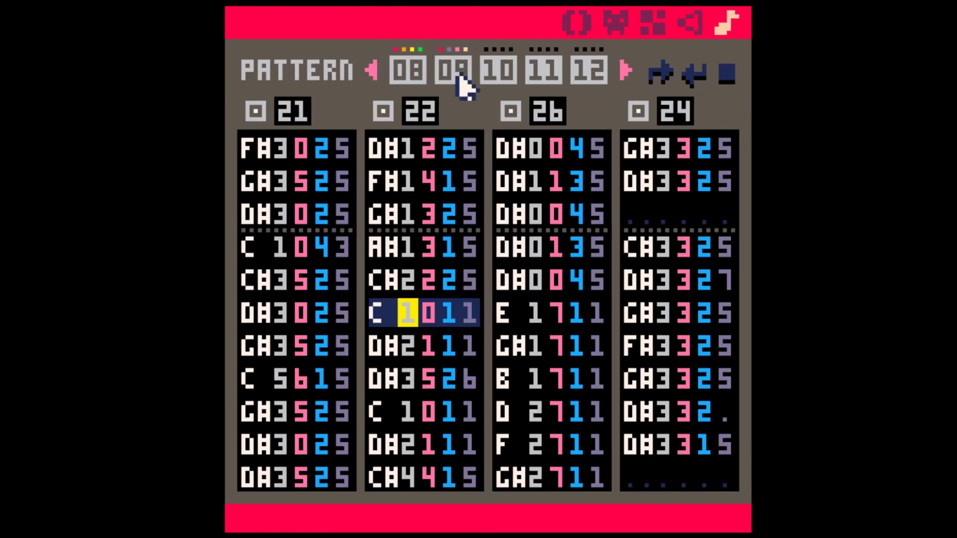
click(458, 76)
click(418, 70)
click(537, 145)
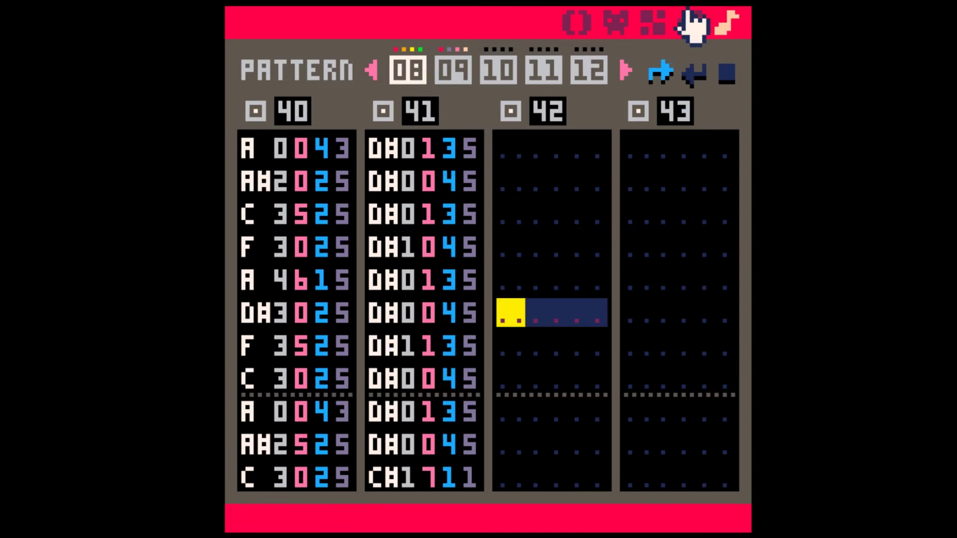
click(693, 25)
key(Tab)
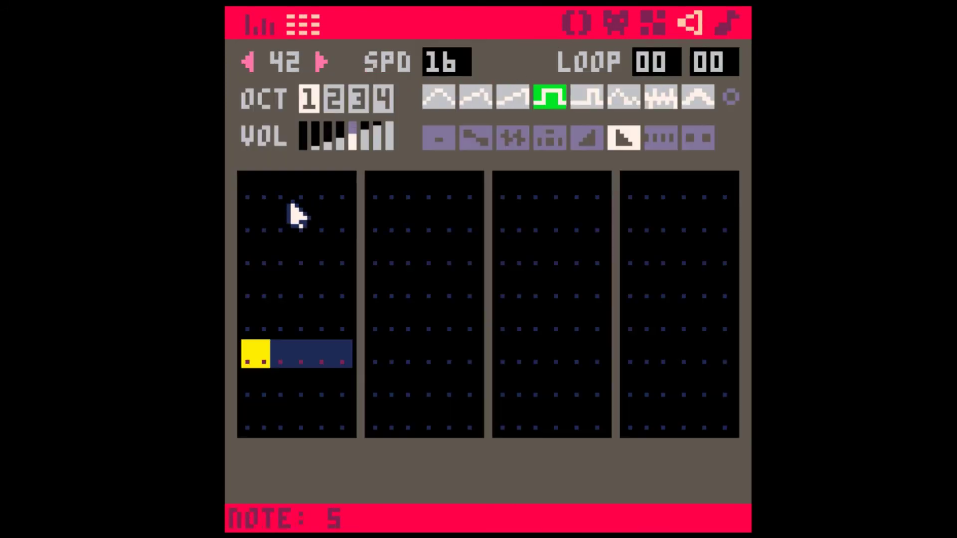
Step: Draw steadily rising pitches on notes 0 to 4 of SFX 42 in the pitch graph
key(Tab)
key(Tab)
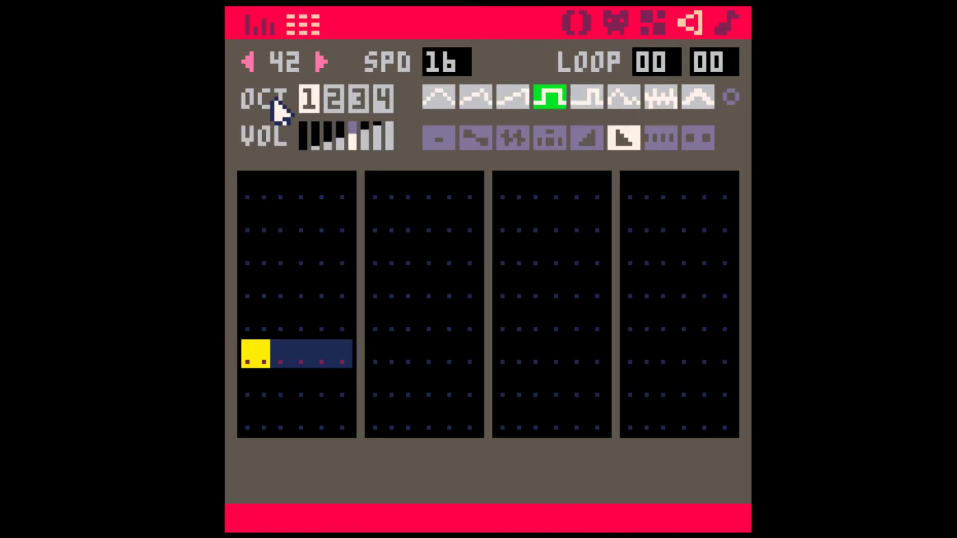
key(Tab)
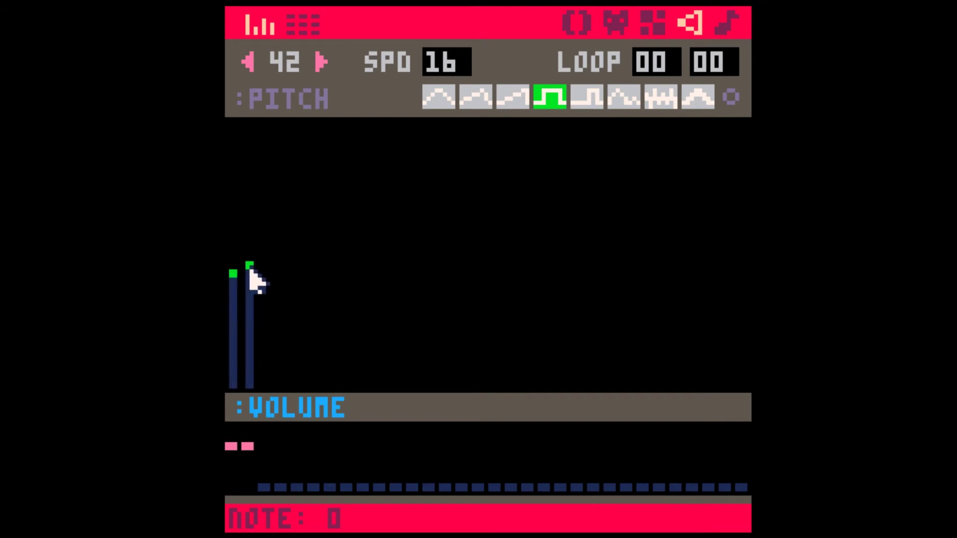
drag(250, 270, 270, 253)
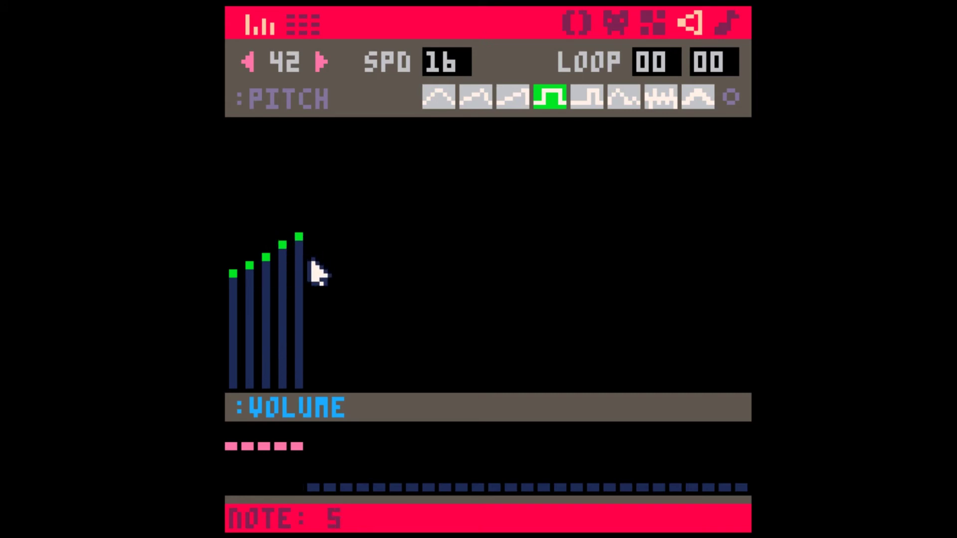
Step: Copy the five-note run in SFX 42 and paste it directly below as notes 5 to 9, using the tracker view
key(Tab)
drag(257, 188, 342, 321)
key(ctrl+c)
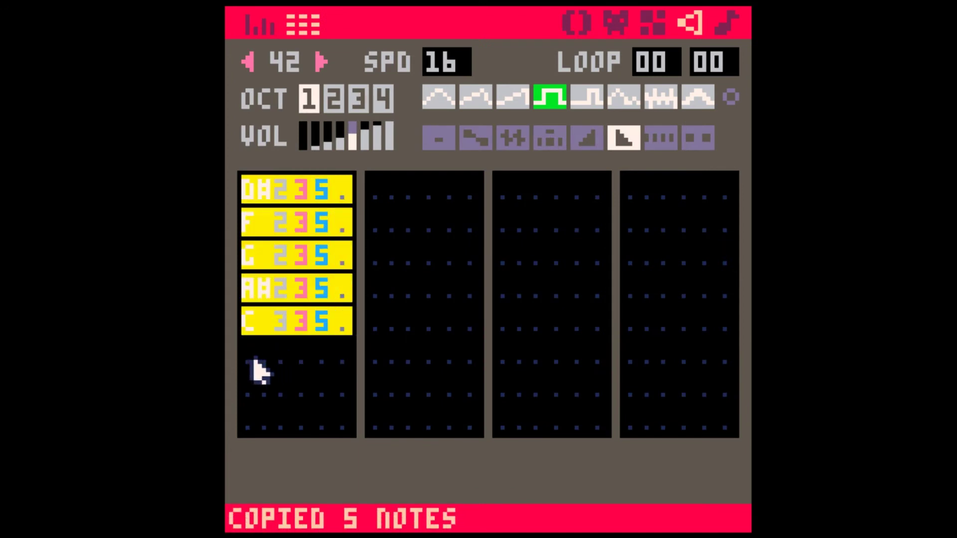
click(253, 361)
key(ctrl+v)
key(space)
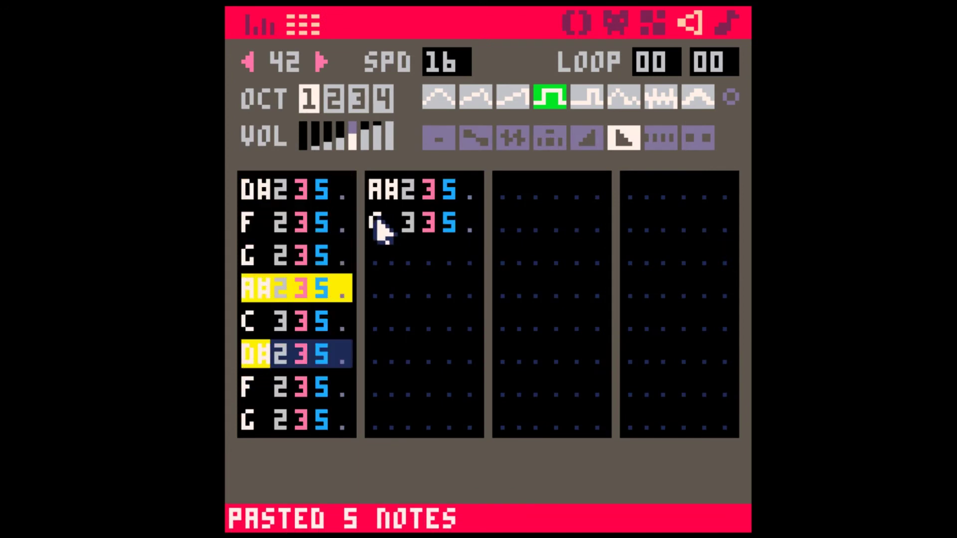
Step: Set the volume of all notes in SFX 42 to 2
click(249, 62)
click(321, 61)
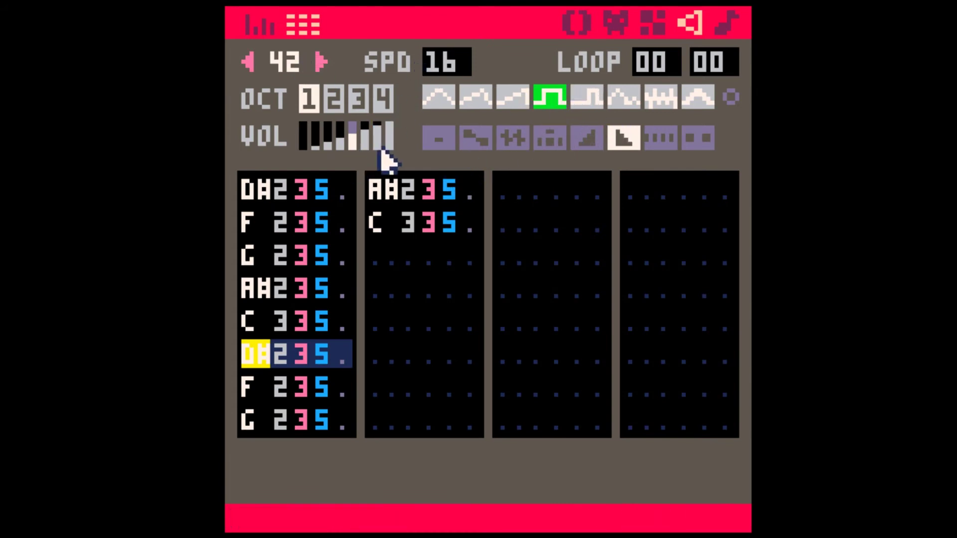
shift+click(325, 144)
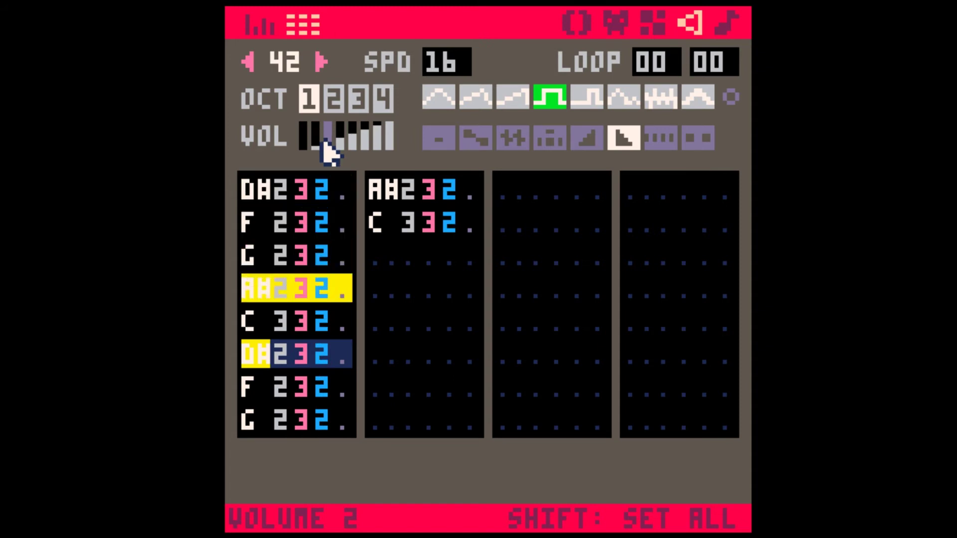
Step: Copy the ten notes of SFX 42 and paste them from note 16, at the start of the third column
click(252, 187)
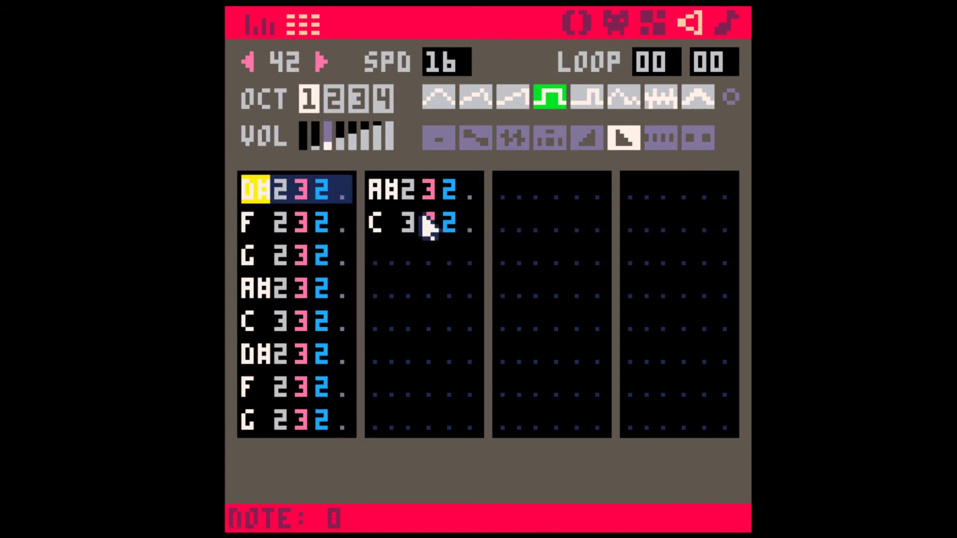
shift+click(469, 219)
key(ctrl+c)
click(506, 192)
key(ctrl+v)
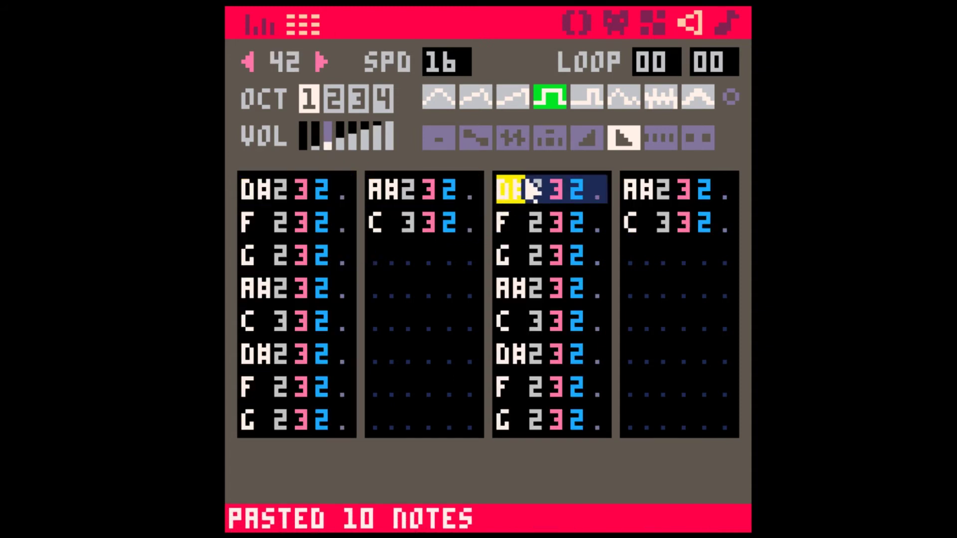
Step: Set the volume of every other note in both ten-note phrases to 1, beginning with each phrase's first note
click(319, 190)
key(1)
key(Down)
key(1)
key(Down)
key(1)
key(Down)
key(1)
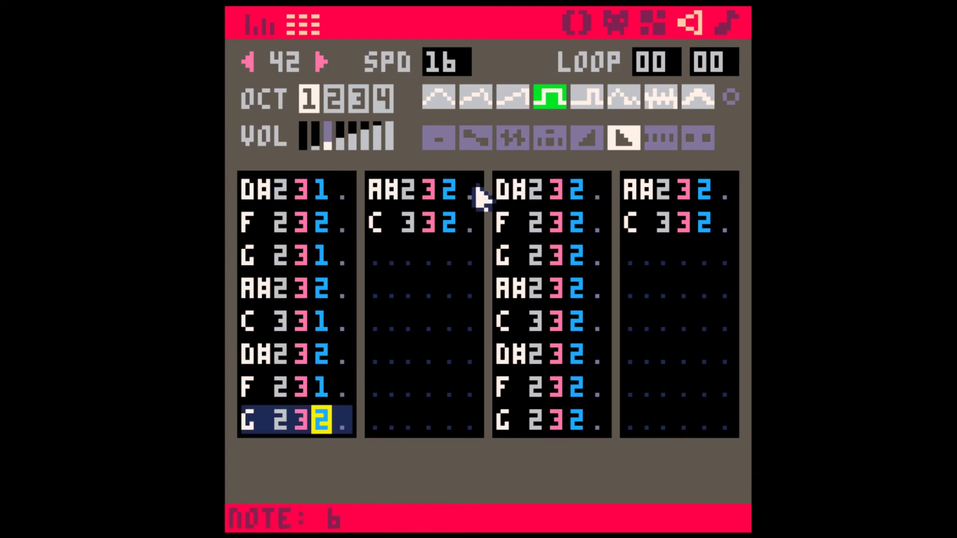
key(Down)
key(1)
key(Down)
click(576, 186)
key(1)
key(Down)
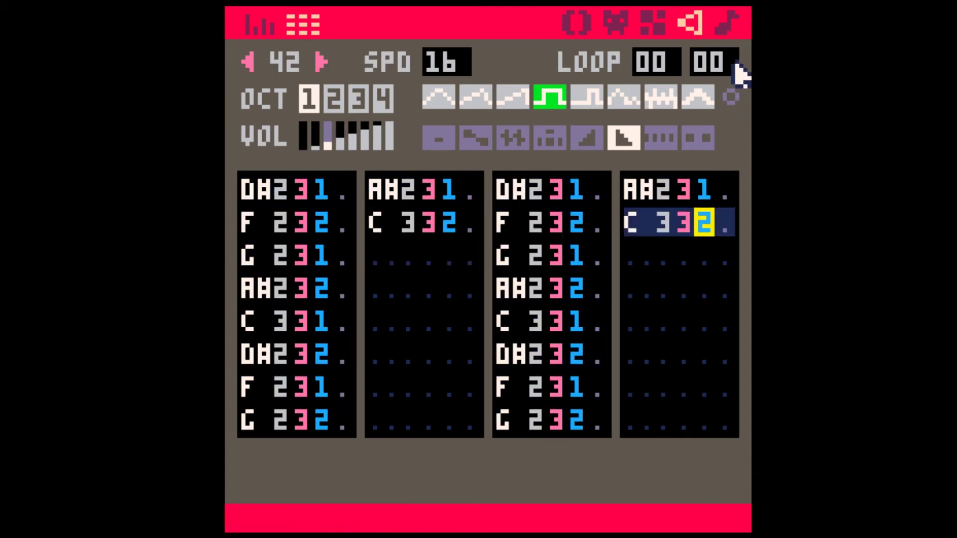
Step: Play pattern 08 in the music editor to hear SFX 42 with the other channels
click(727, 22)
key(space)
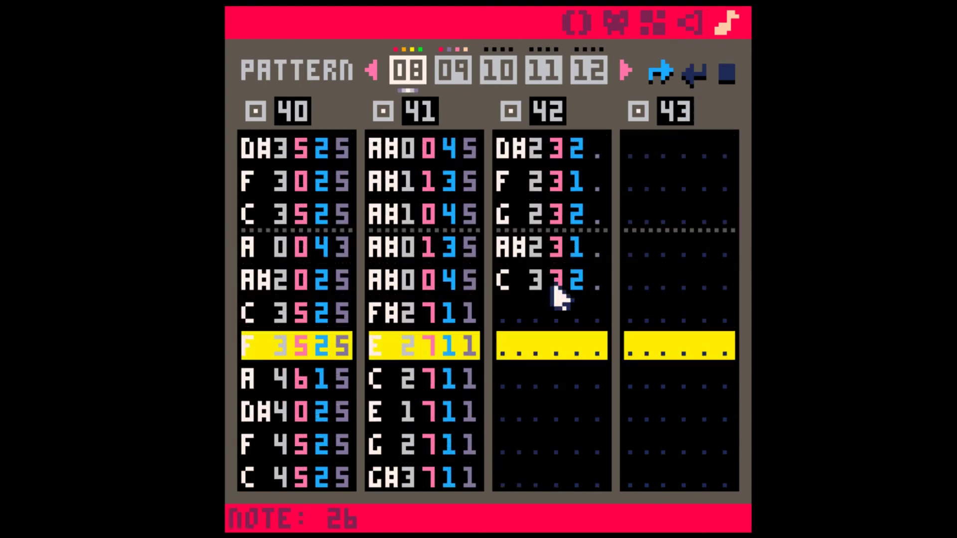
key(space)
click(562, 270)
scroll(563, 270, up, 6)
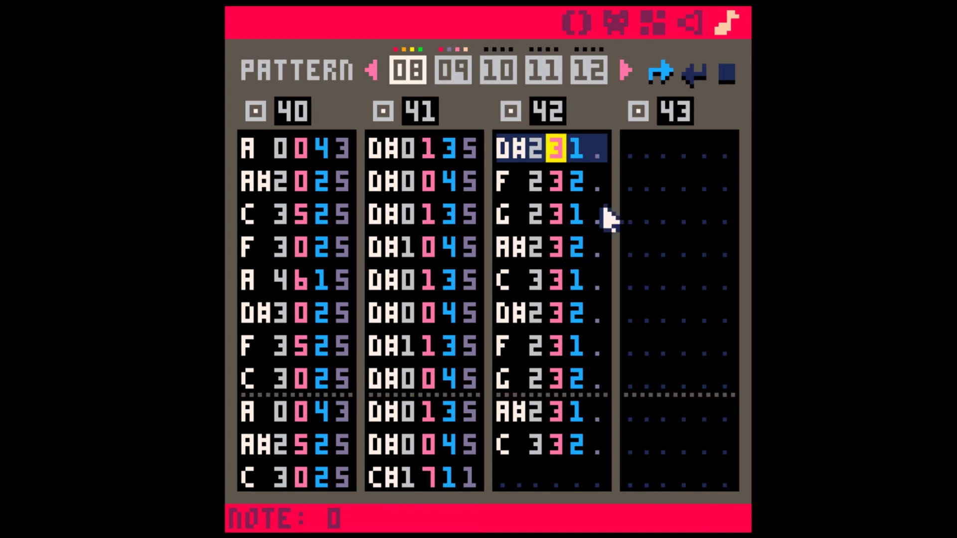
Step: Try the fade-out effect (5) on all notes of SFX 42 and play pattern 08
click(694, 24)
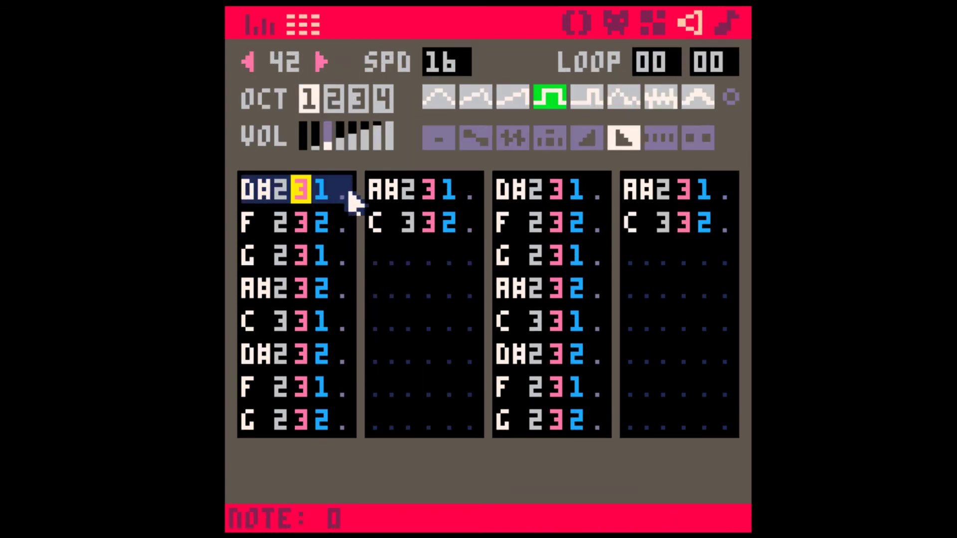
shift+click(623, 137)
click(726, 24)
key(space)
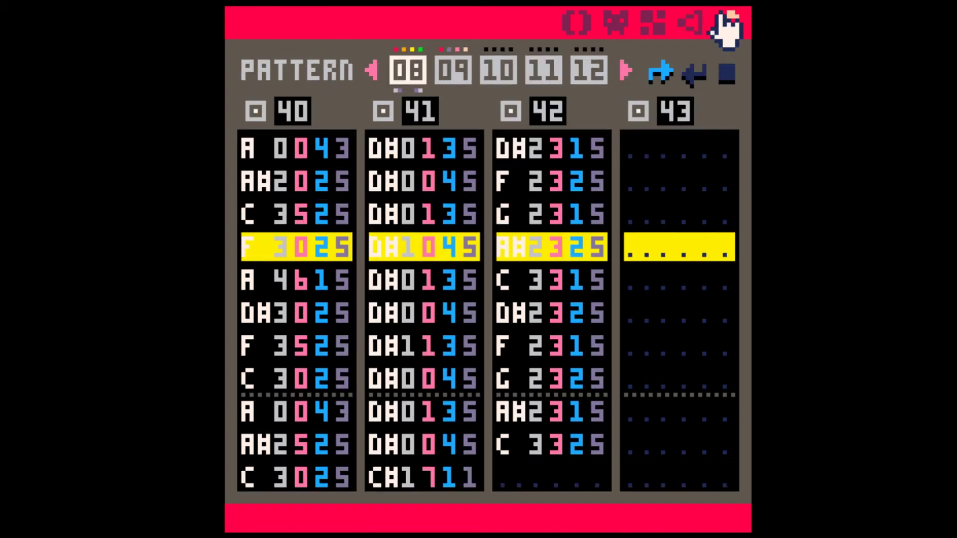
Step: Try clearing the effect on all SFX 42 notes and applying the slide effect (1), and return to the music editor
click(693, 24)
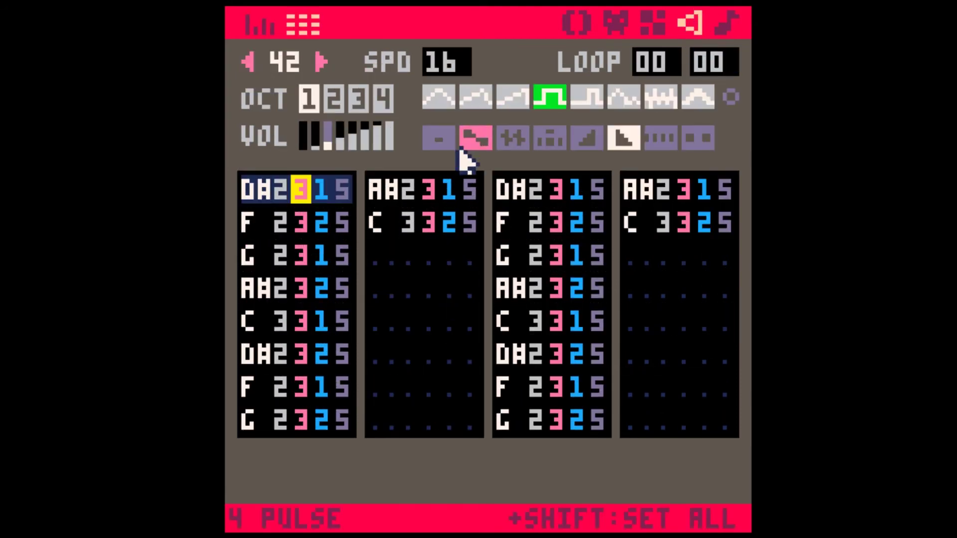
shift+click(439, 137)
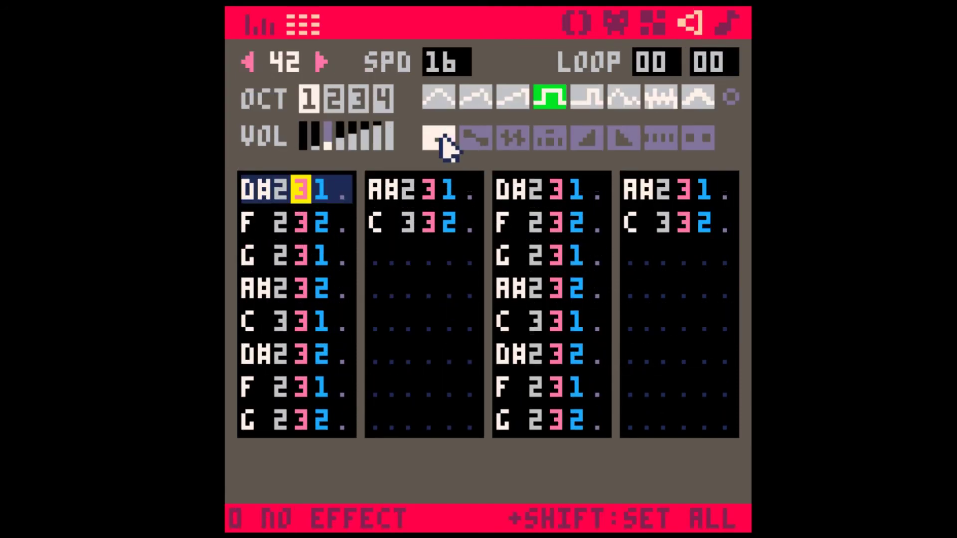
shift+click(475, 138)
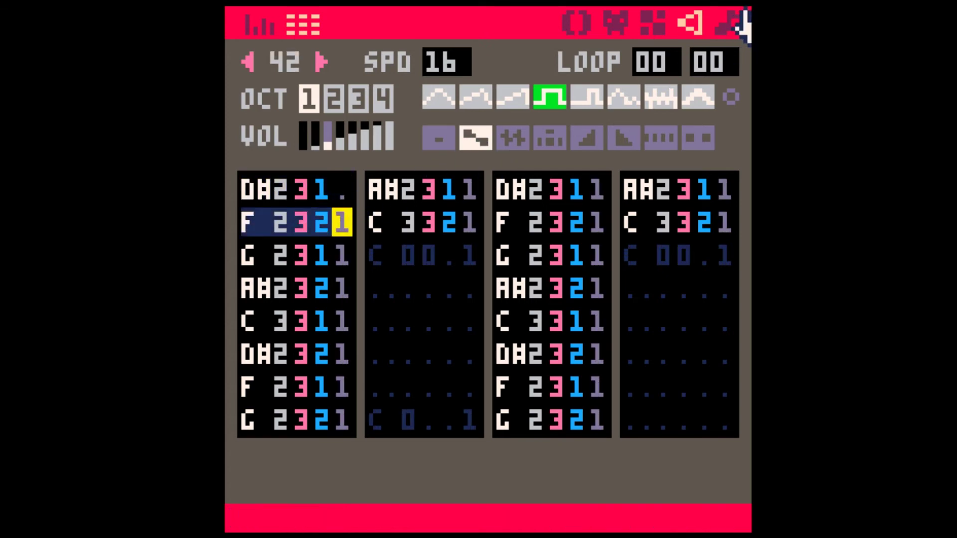
click(730, 23)
Step: Try fade-out (5) and no effect (0) on all notes of SFX 42, and return to the music editor
click(693, 25)
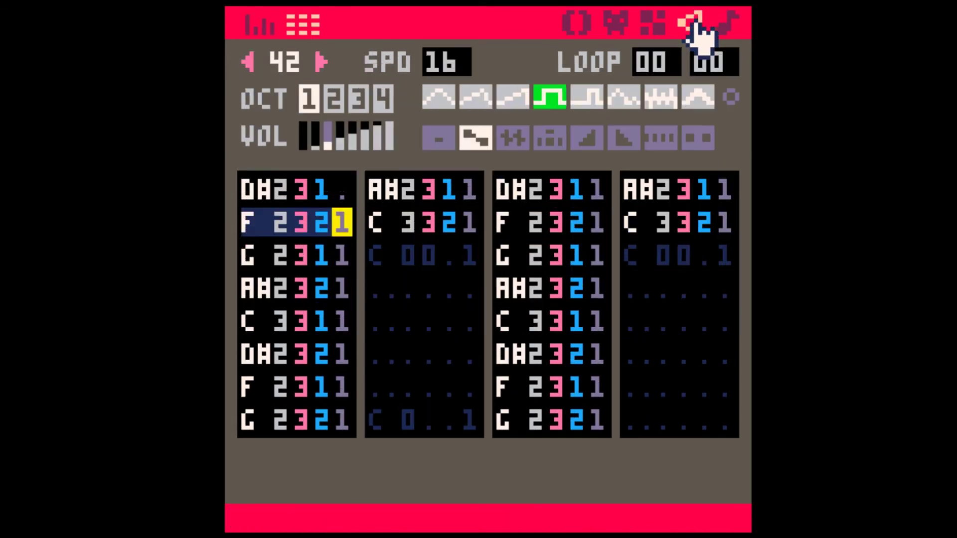
shift+click(616, 136)
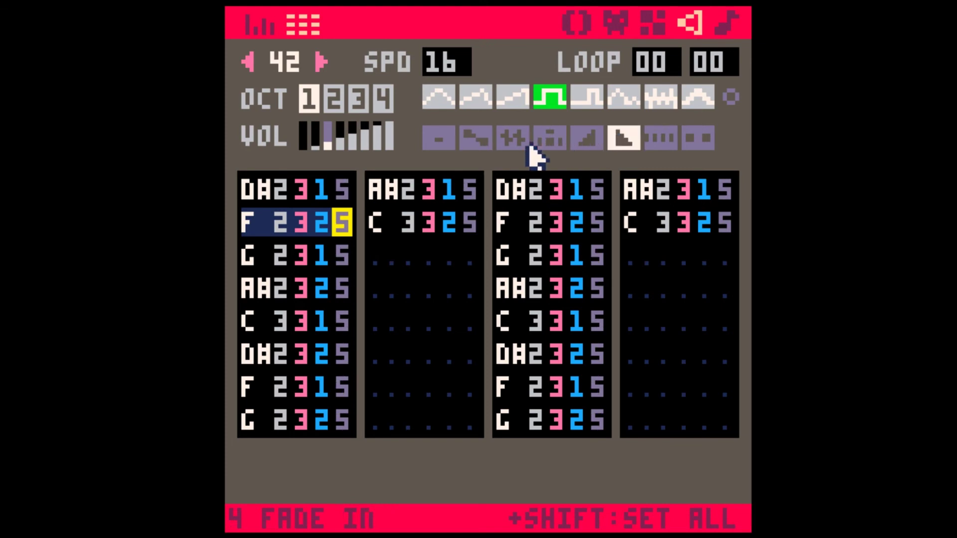
shift+click(449, 142)
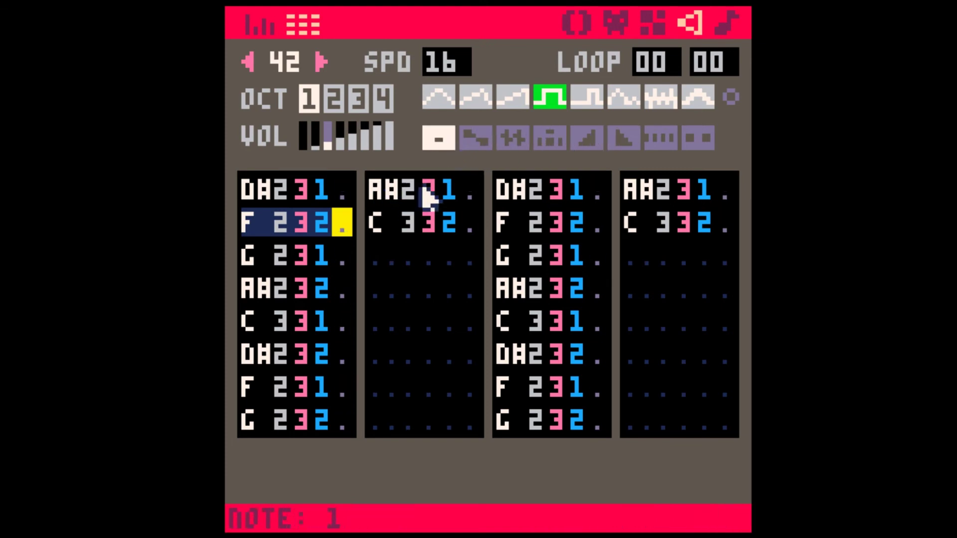
click(730, 23)
Step: Apply the fade-in effect (4) to all notes of SFX 42 and return to the music editor
click(694, 25)
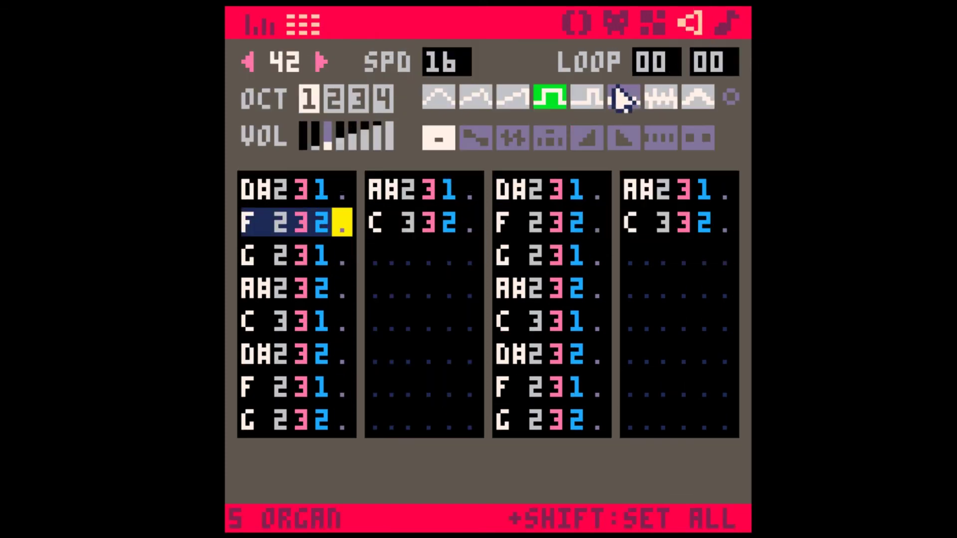
shift+click(584, 140)
click(727, 25)
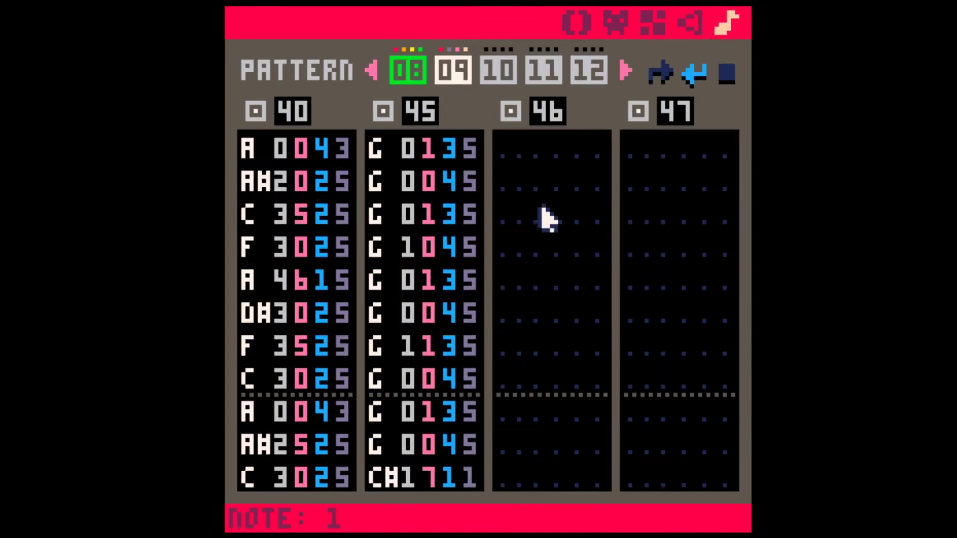
Step: In pattern 08, copy the first ten-note phrase of SFX 42 and paste it into SFX 43 one row later, from note 1
click(409, 73)
click(504, 188)
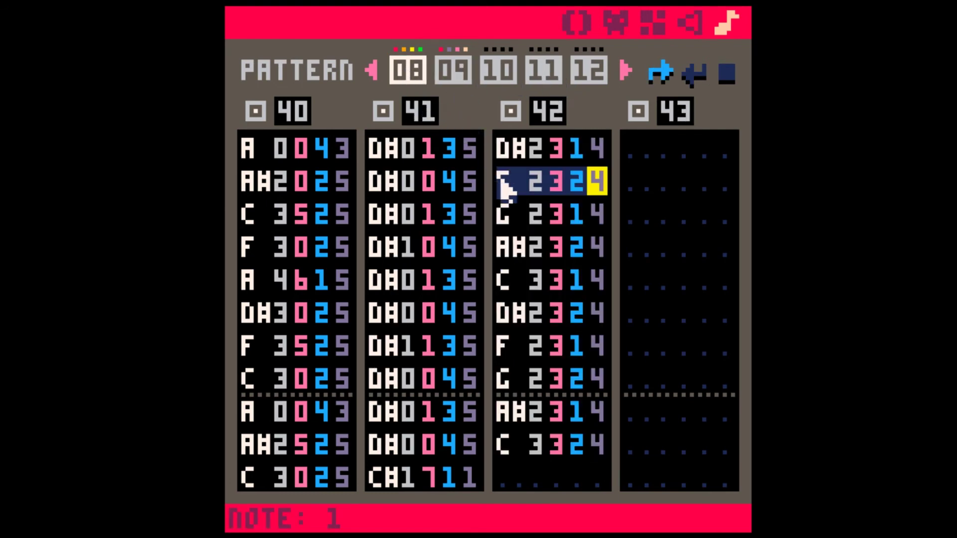
shift+click(601, 456)
key(ctrl+c)
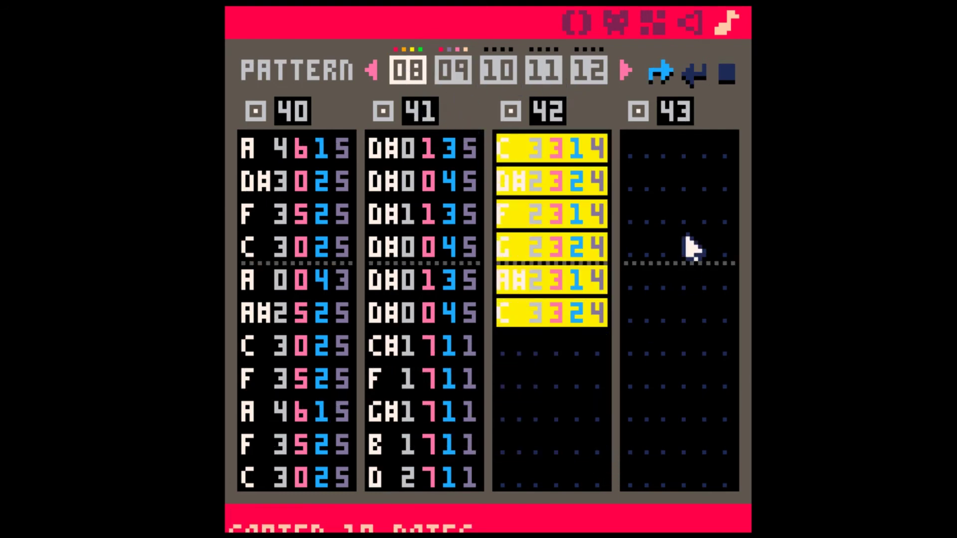
click(636, 185)
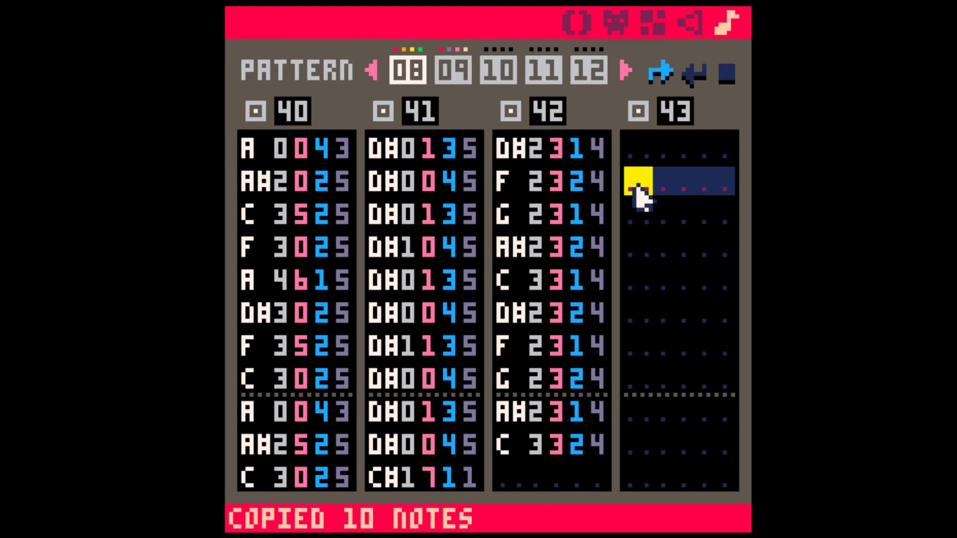
click(642, 222)
click(638, 192)
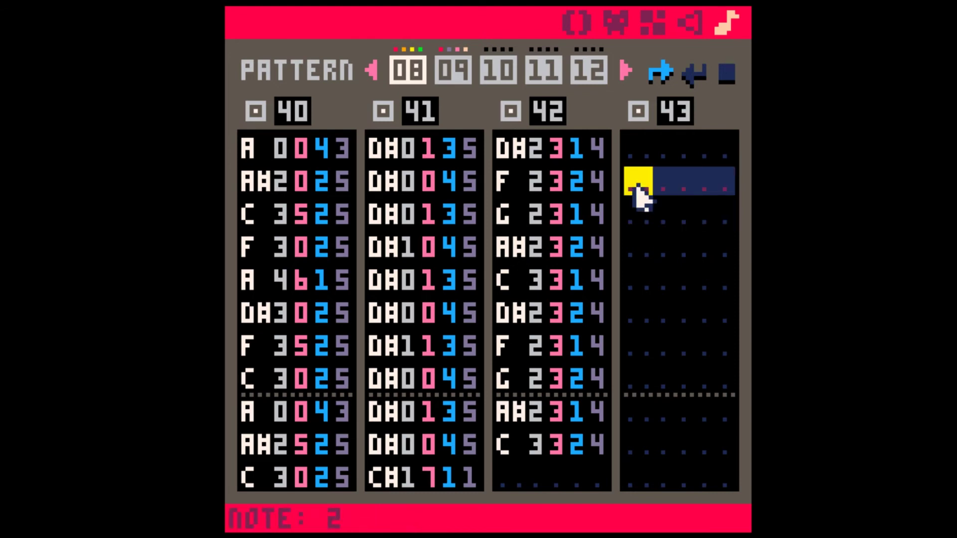
key(ctrl+v)
key(space)
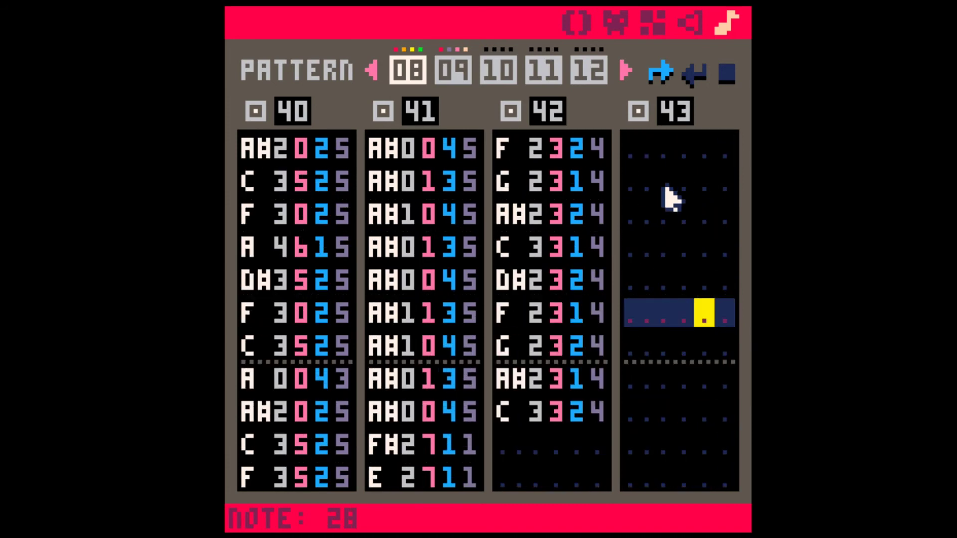
Step: Copy the second ten-note phrase of SFX 42 and paste it into SFX 43 one row later, from note 17
drag(515, 224, 640, 282)
key(ctrl+c)
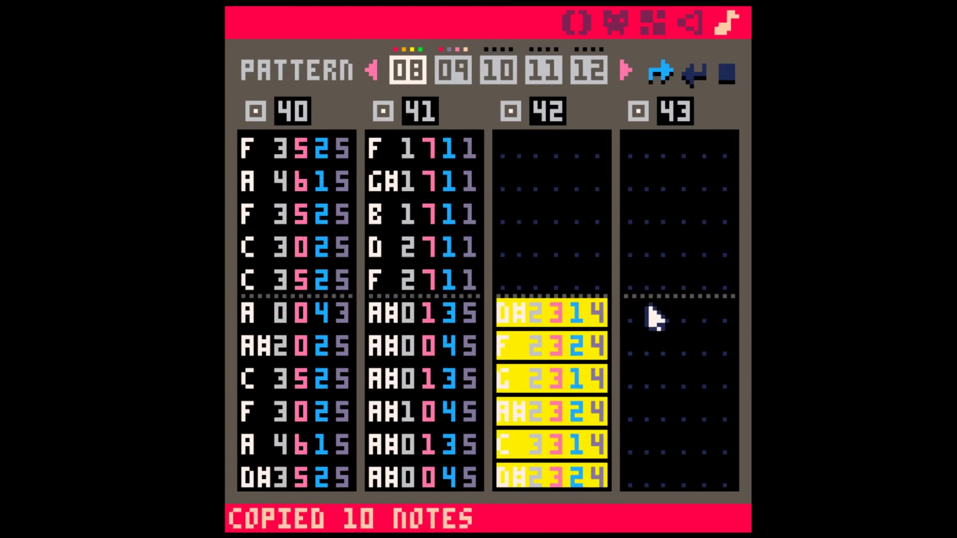
click(638, 312)
click(638, 345)
key(ctrl+v)
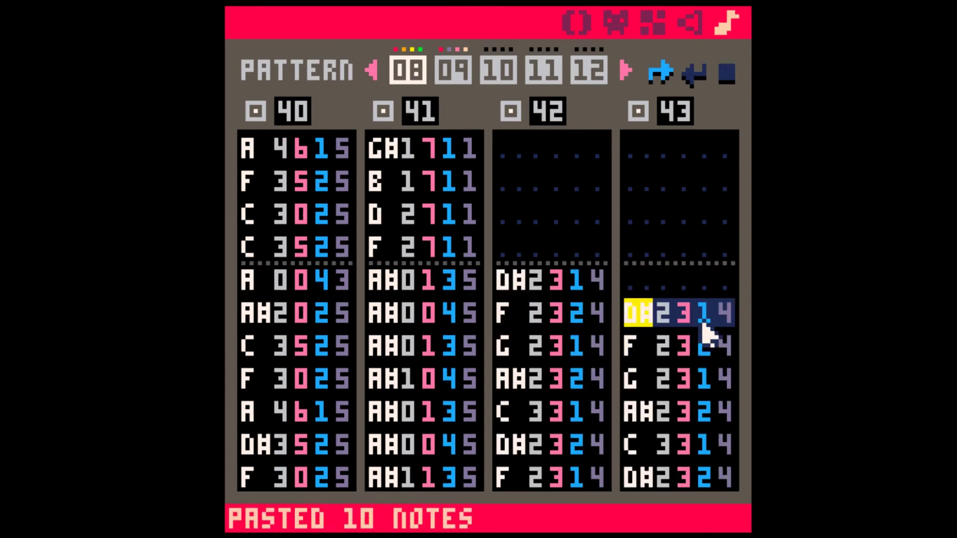
Step: Set the volume of all ten notes in the second phrase of SFX 43 to 1
click(703, 322)
text(11111111)
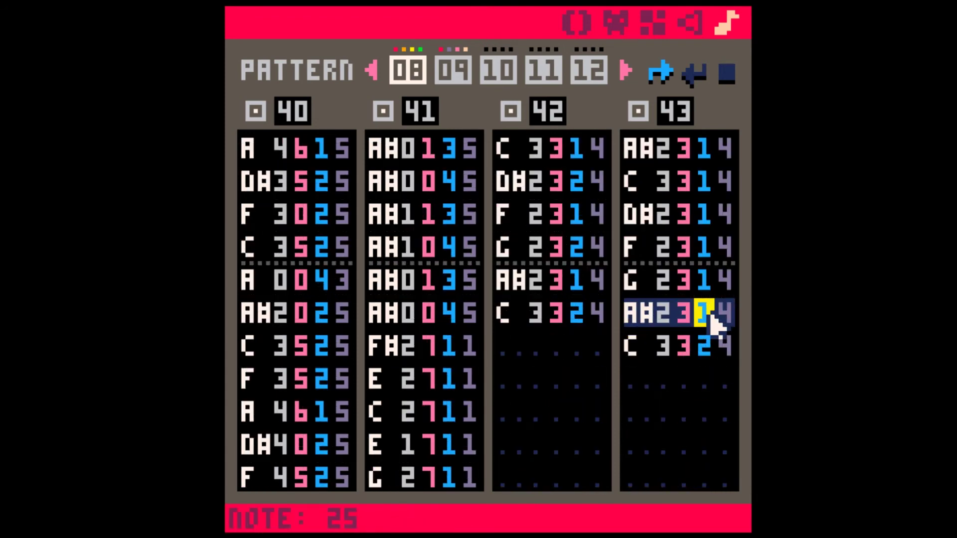
text(11)
key(Up)
key(Up)
key(Up)
key(Up)
key(Up)
key(Up)
key(Up)
key(Up)
key(Up)
key(Up)
key(Up)
key(Up)
key(Up)
key(Up)
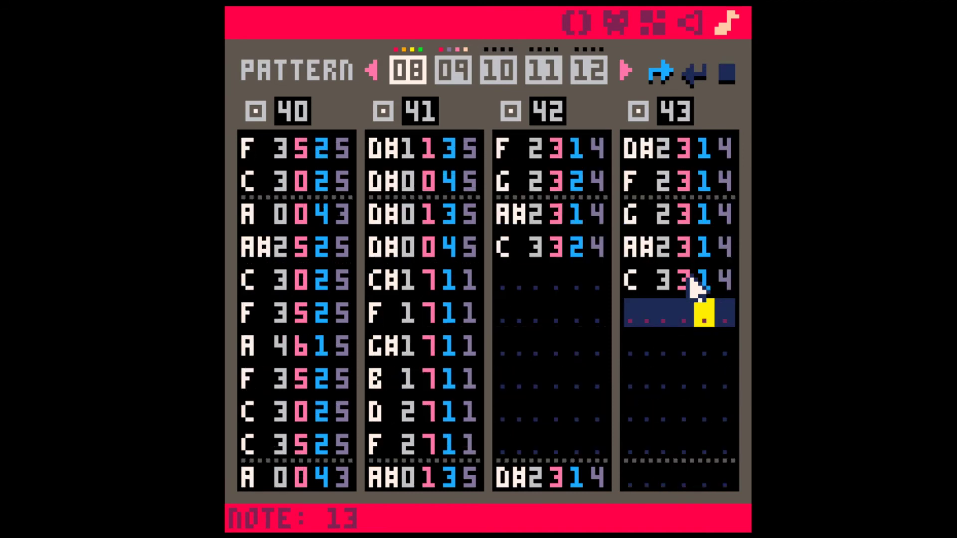
key(Up)
key(Up)
Step: Play pattern 08 with the delayed echo channel and check the notes of SFX 43 in the tracker view
key(space)
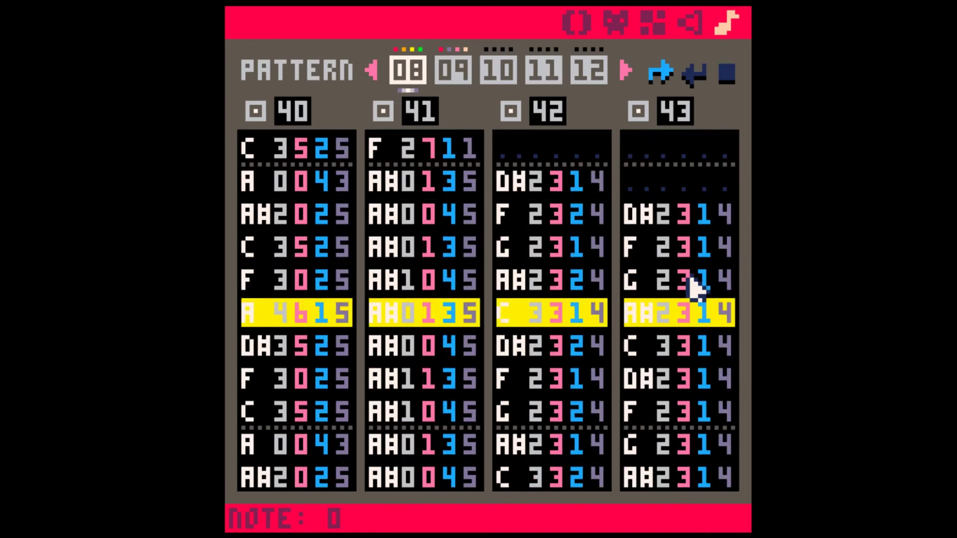
click(688, 289)
click(693, 23)
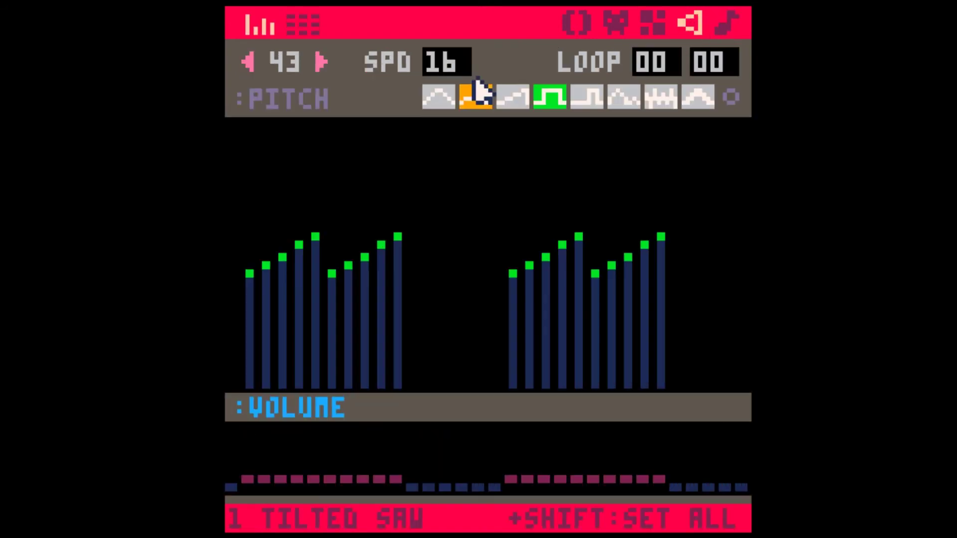
key(Tab)
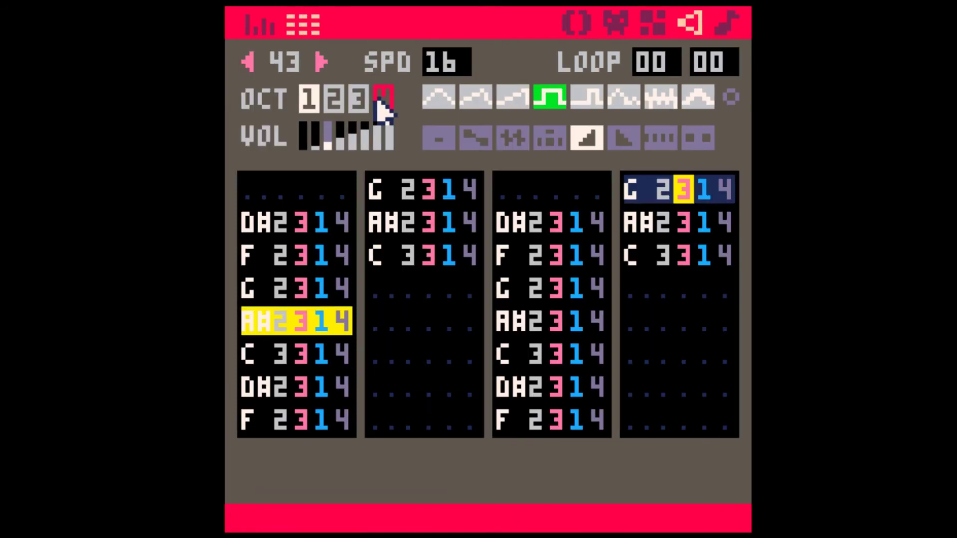
click(730, 23)
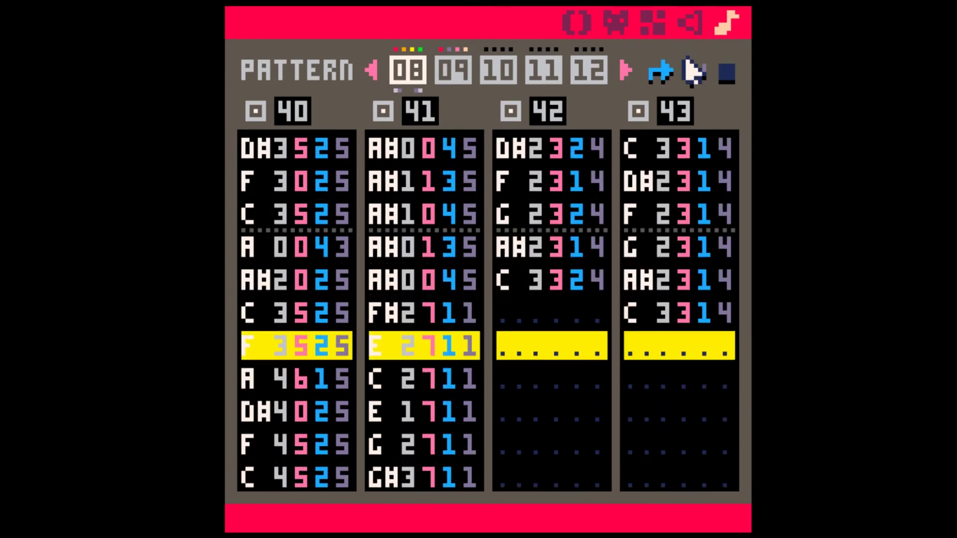
key(space)
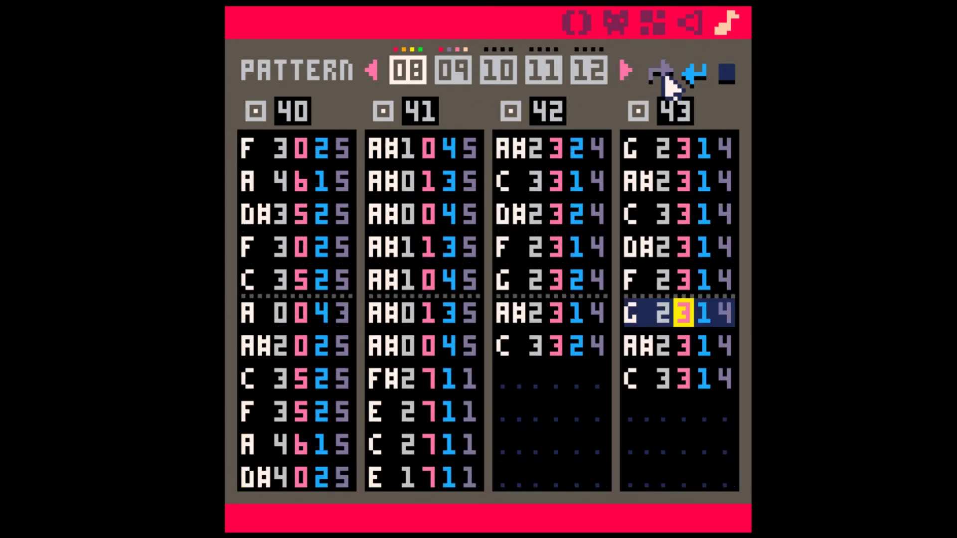
Step: In pattern 09, assign SFX 42 to the third channel and SFX 43 to the fourth channel
click(455, 73)
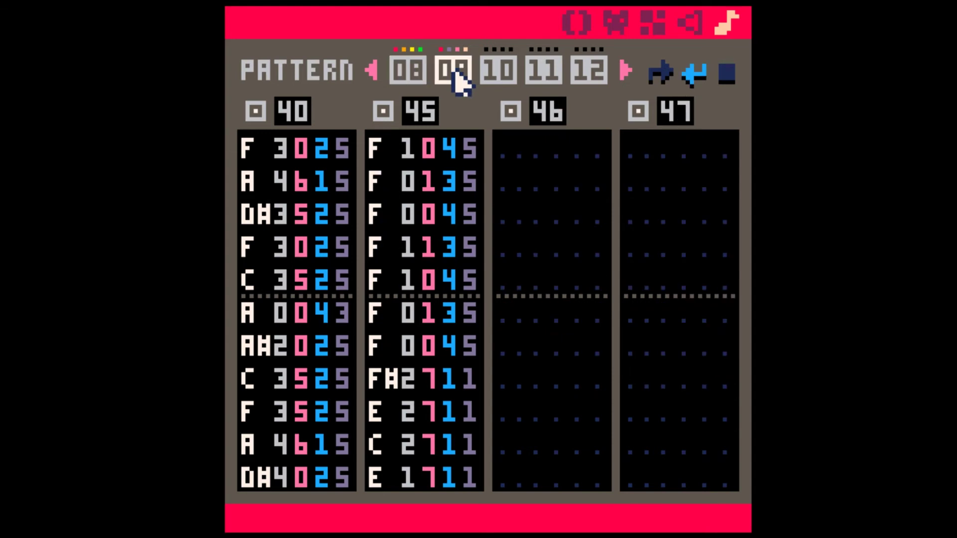
click(414, 70)
click(454, 73)
scroll(556, 112, down, 4)
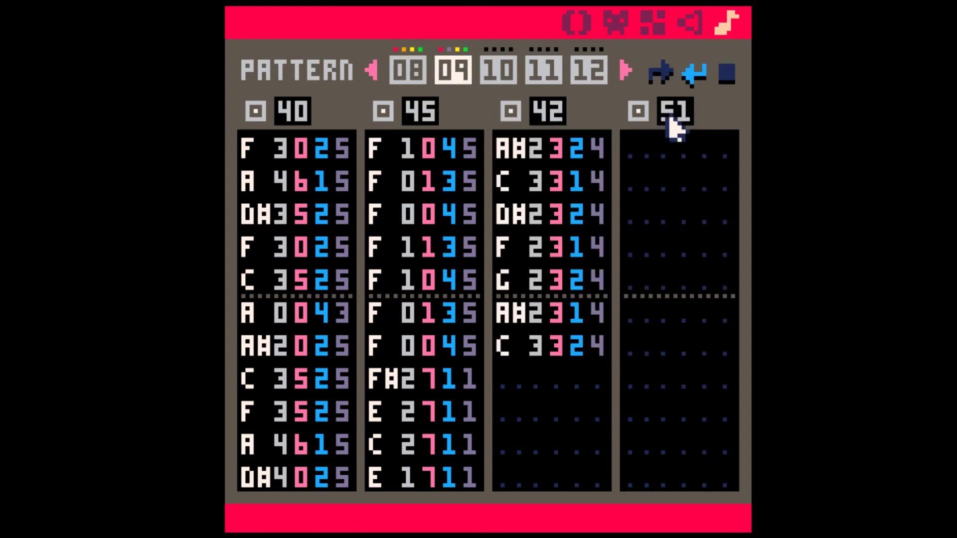
scroll(673, 129, down, 8)
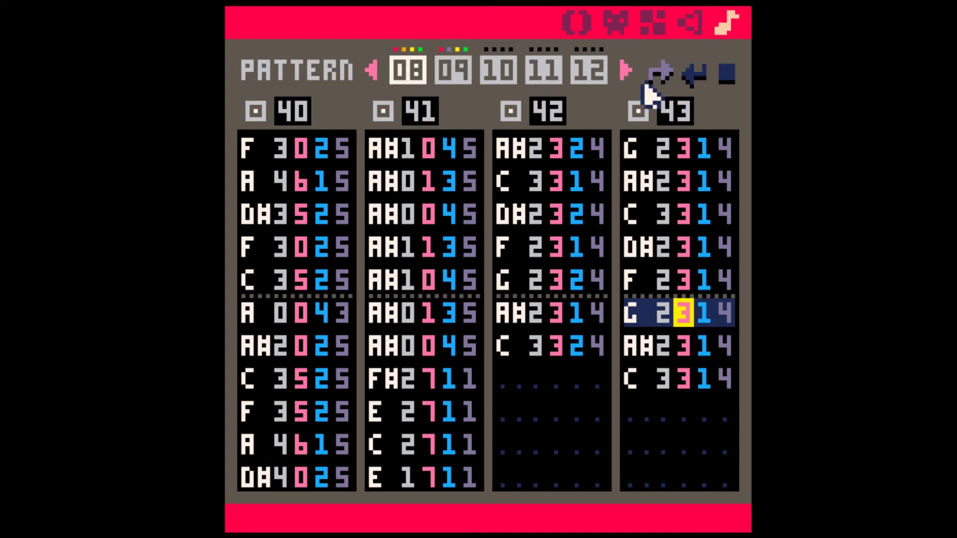
Step: Play pattern 08 and compare its four channels with the notes of SFX 43
key(space)
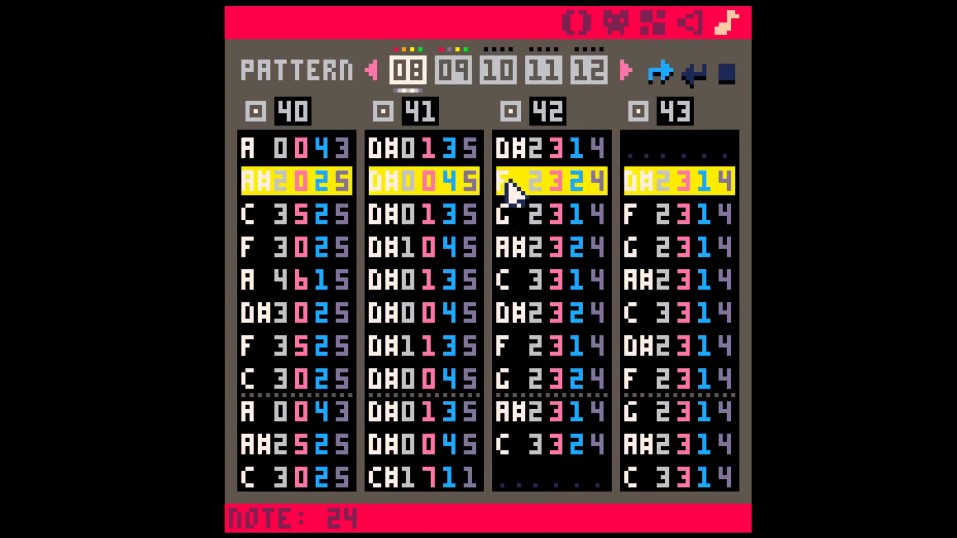
click(693, 22)
key(space)
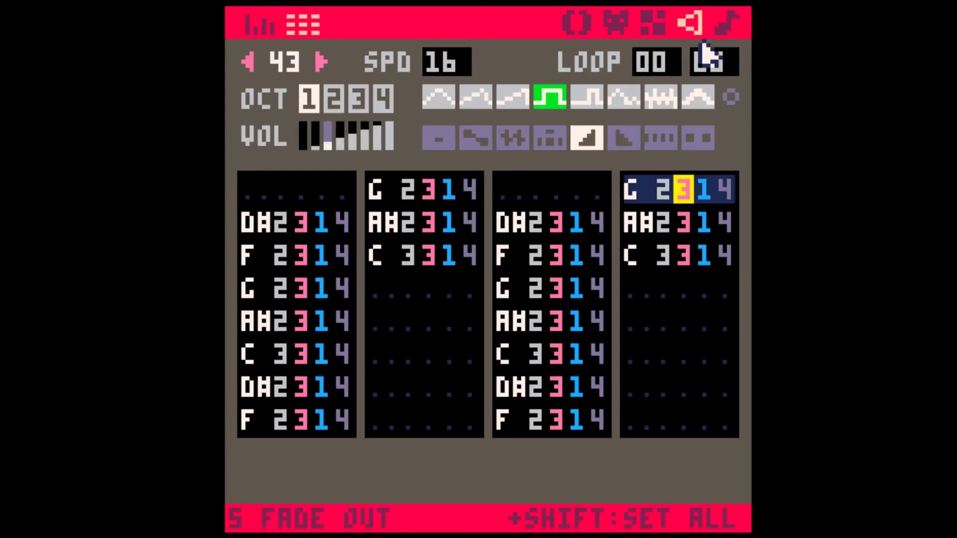
click(726, 24)
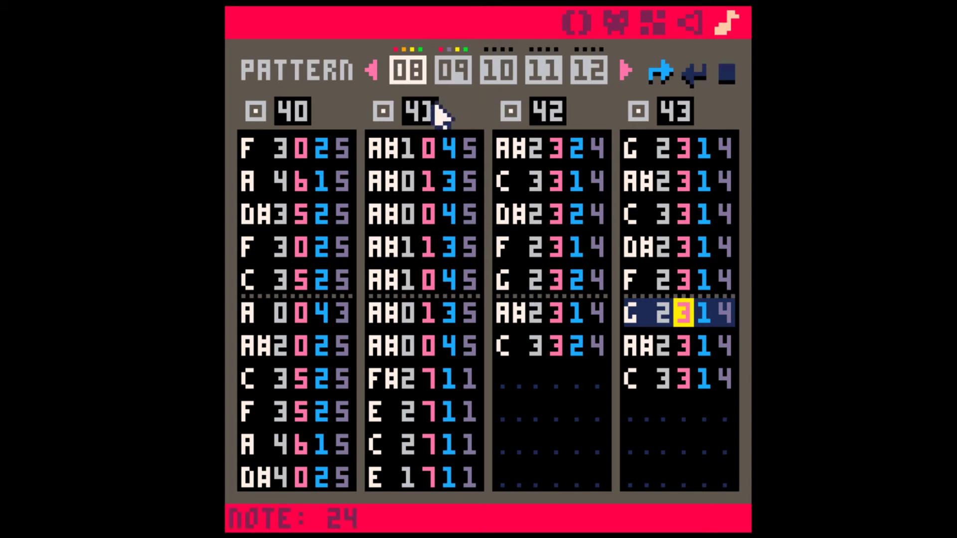
click(697, 24)
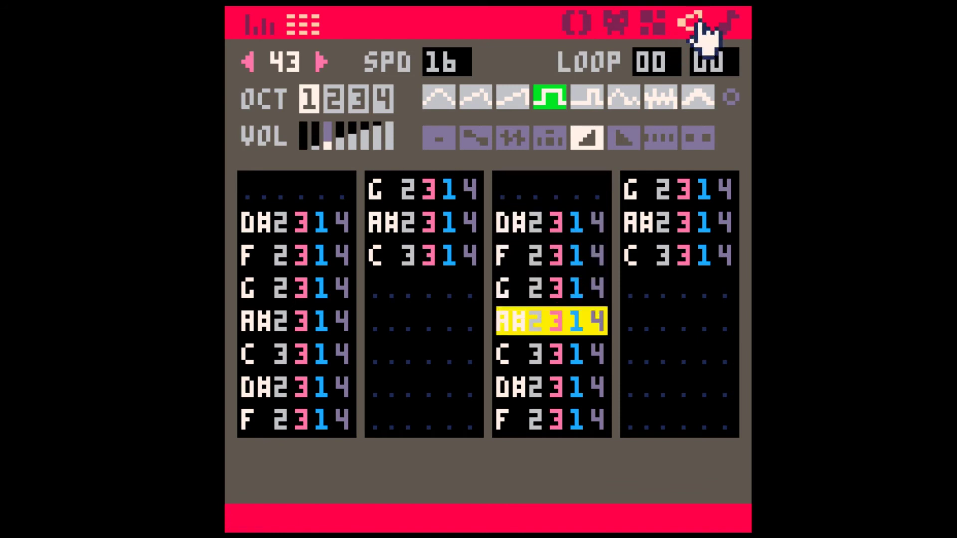
Step: Try the fade-out effect on all notes of SFX 43, restore effect 4, and try the organ waveform
shift+click(626, 139)
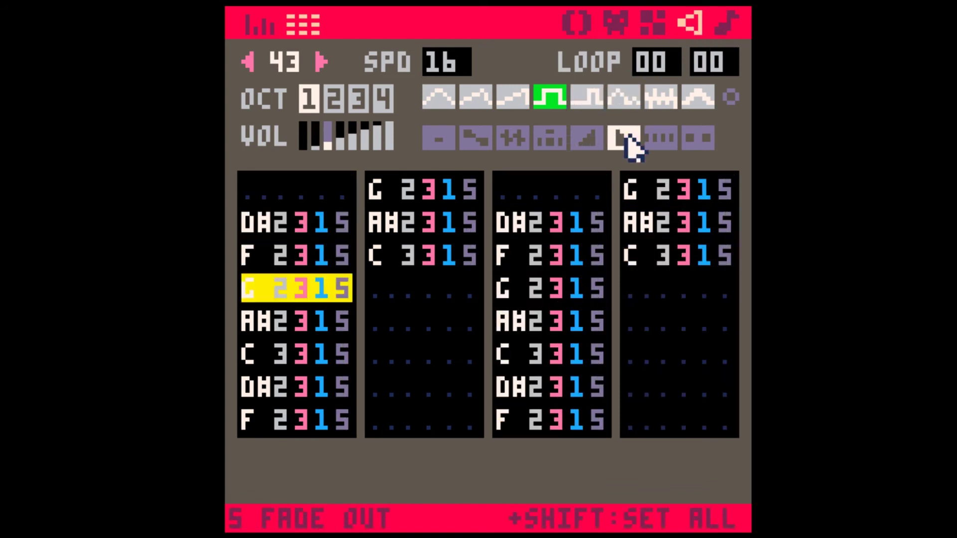
shift+click(591, 143)
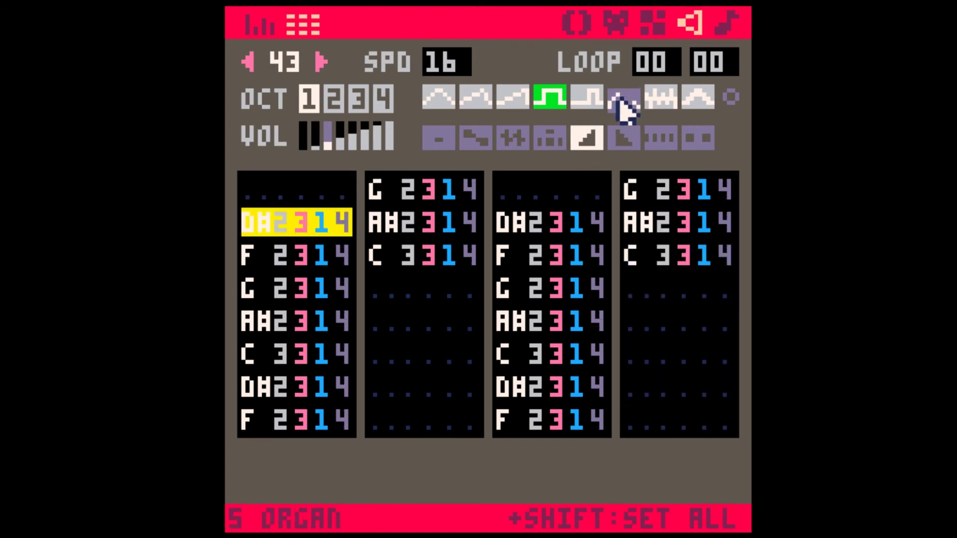
shift+click(621, 101)
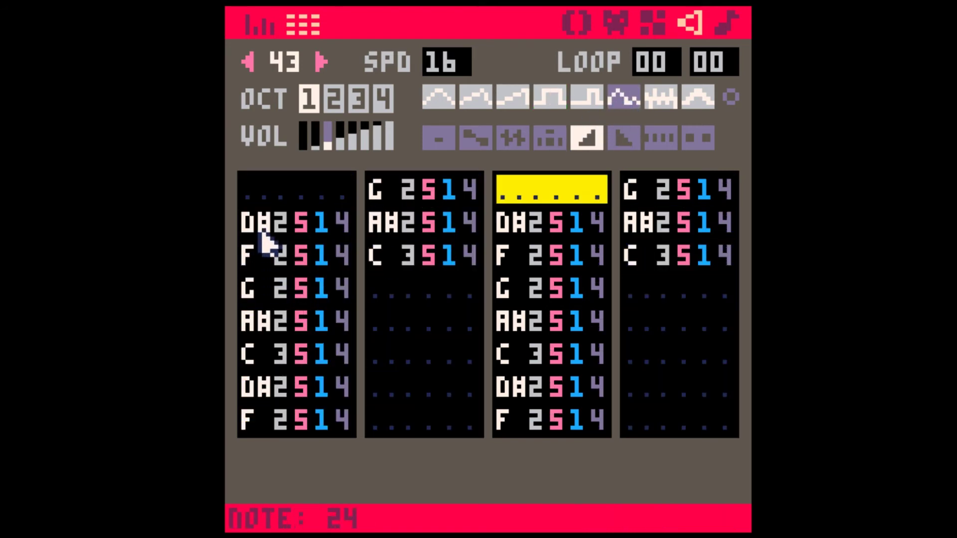
Step: Set all notes of SFX 43 to the triangle waveform with no effect
shift+click(439, 99)
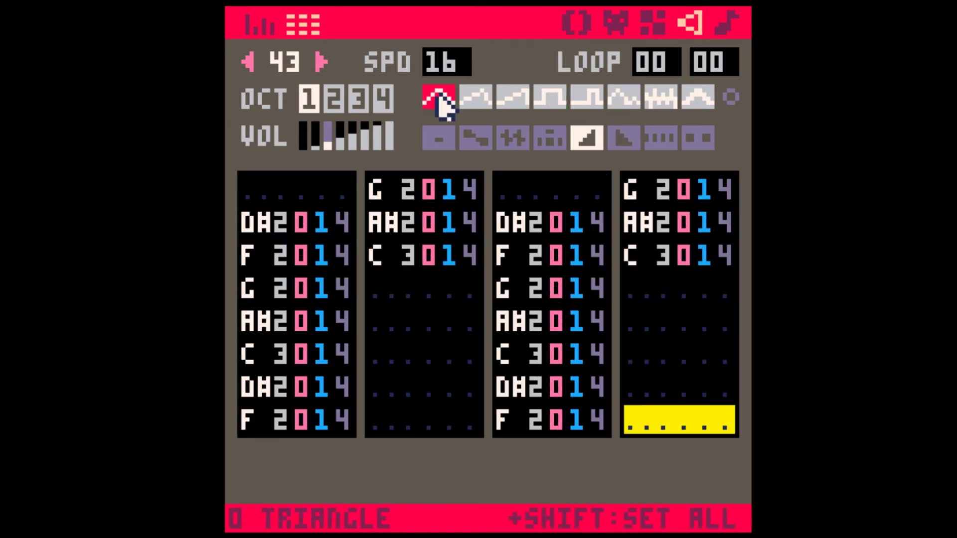
shift+click(437, 141)
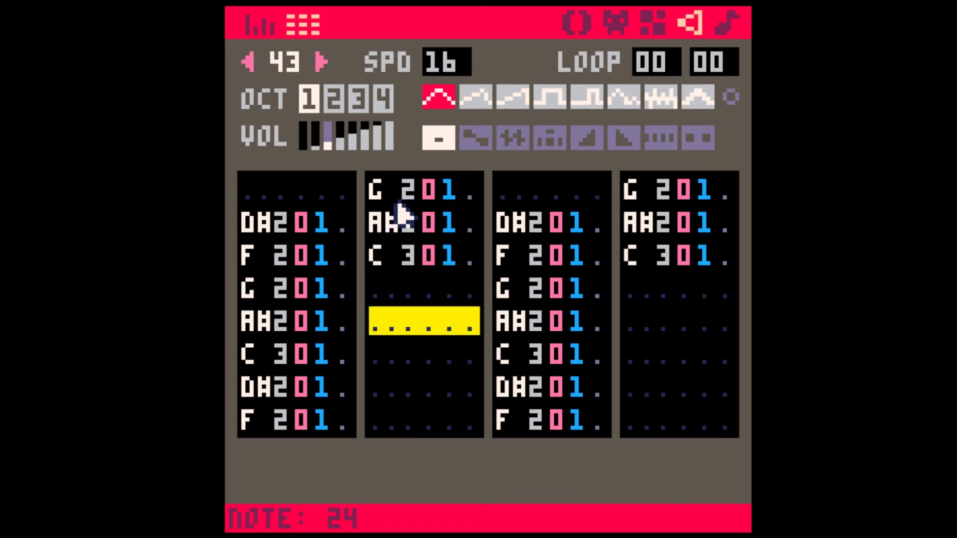
Step: Copy notes 8 to 10 of SFX 43 to the empty rows from note 11 and transpose the copies up one octave
drag(397, 202, 464, 261)
key(ctrl+c)
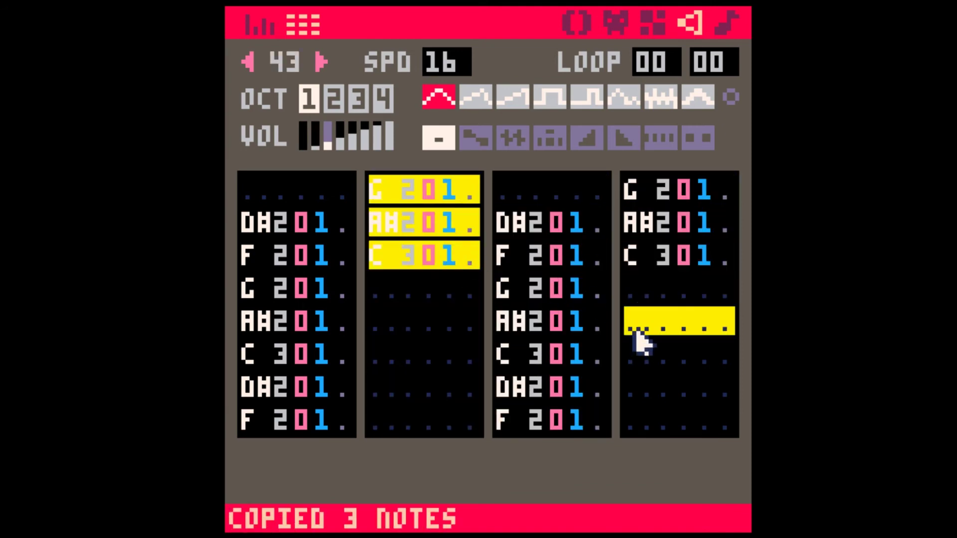
click(640, 295)
click(398, 294)
key(ctrl+v)
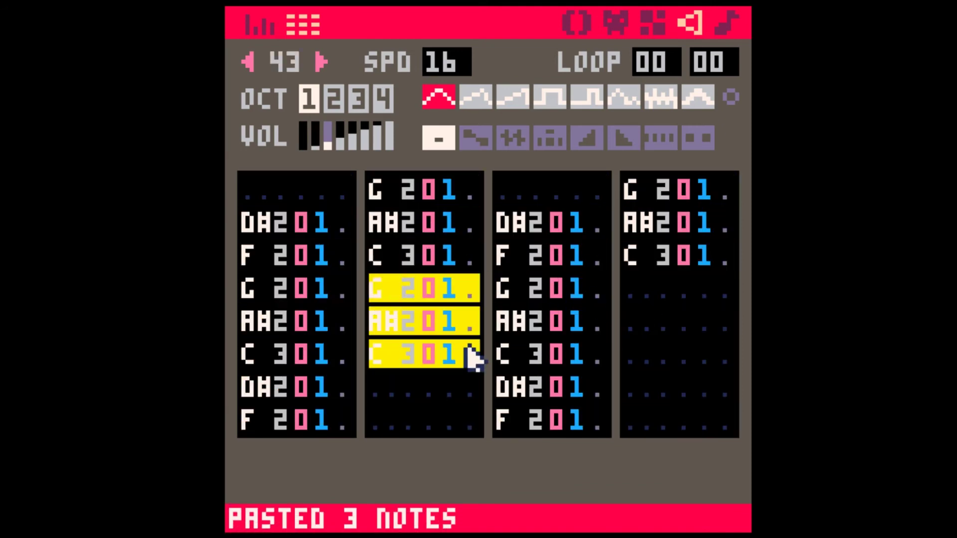
key(shift+w)
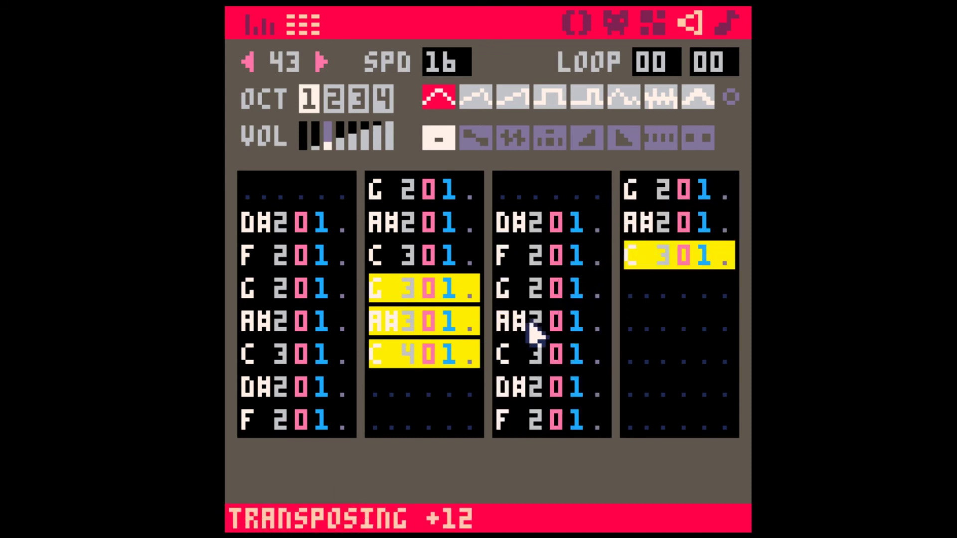
Step: Paste the same three notes after the second phrase of SFX 43, from note 27, and transpose them up one octave
drag(626, 198, 710, 269)
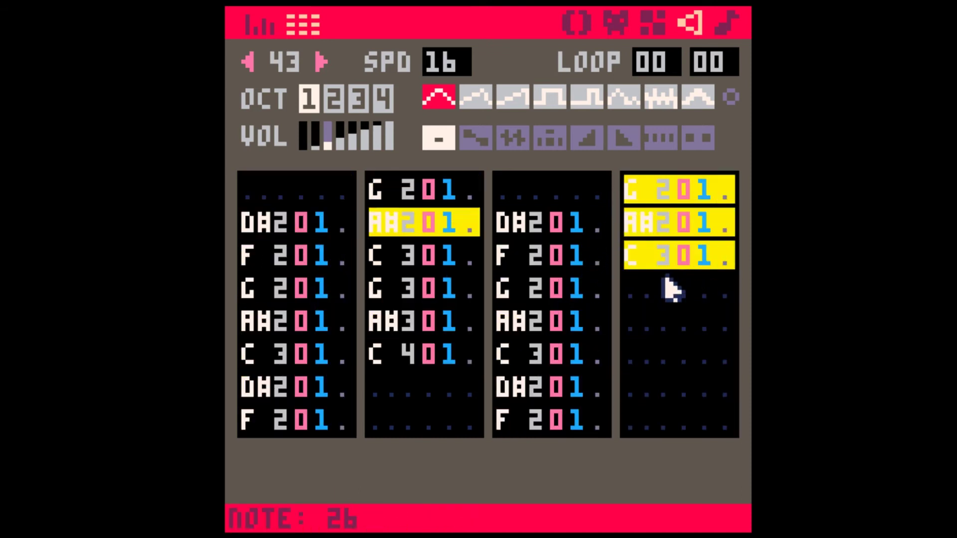
click(646, 286)
key(ctrl+v)
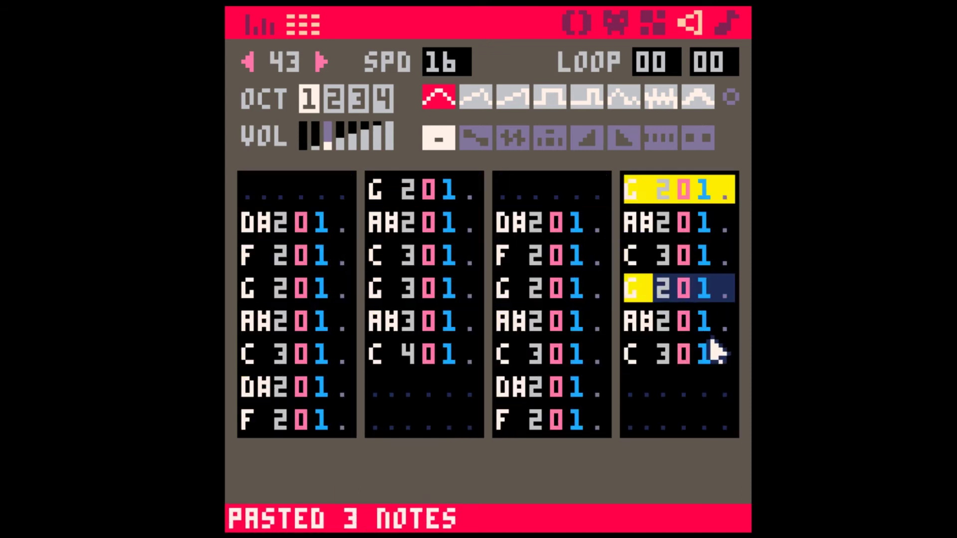
shift+click(716, 347)
key(shift+w)
click(680, 296)
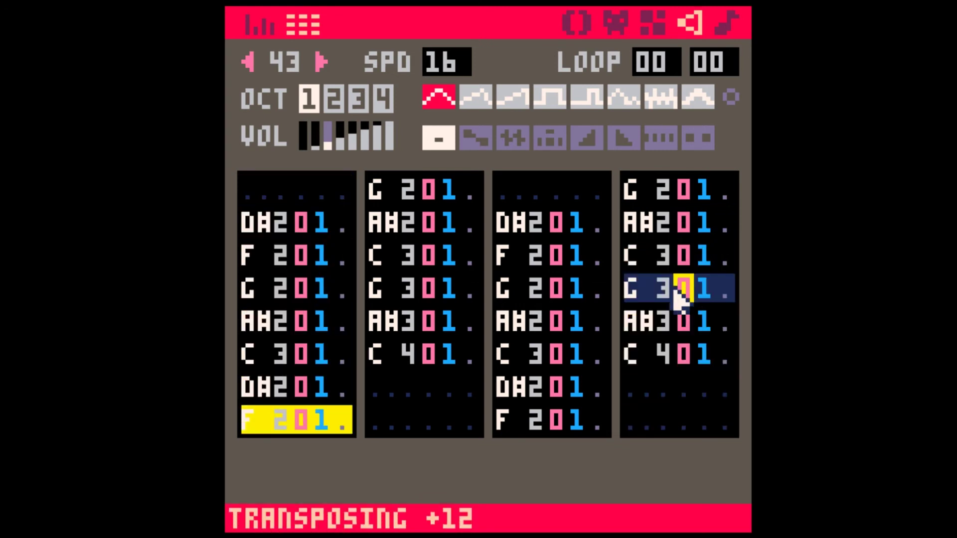
click(426, 358)
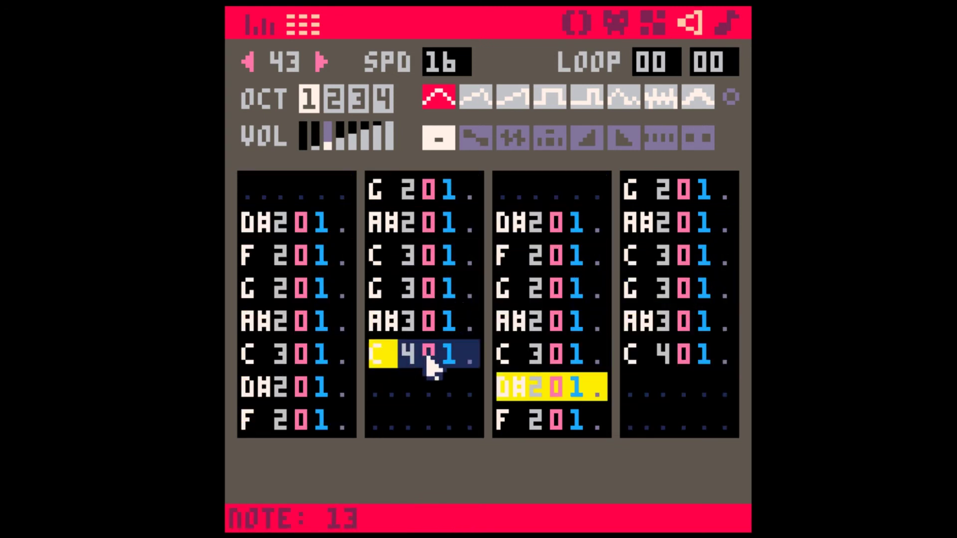
key(ctrl+c)
key(Down)
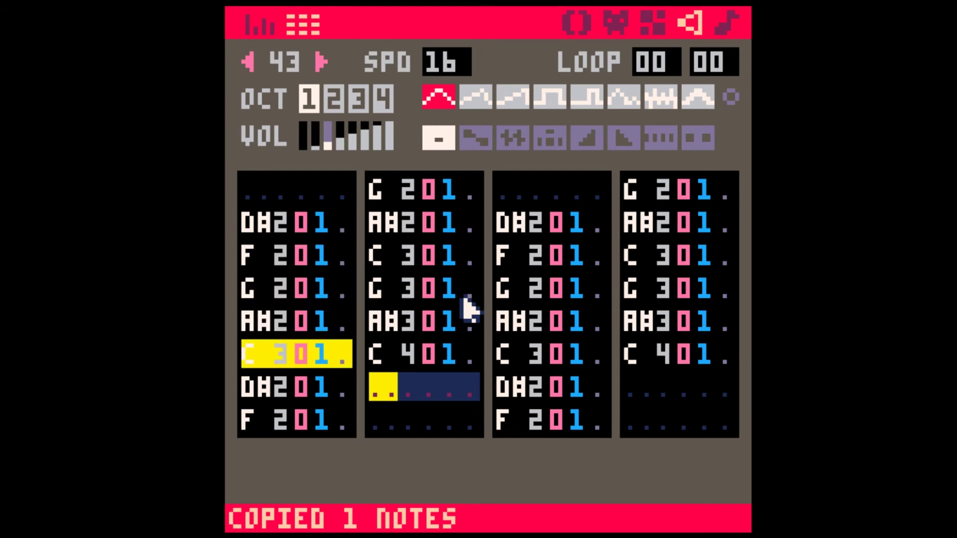
Step: Copy the G3, A#3 and C4 notes of SFX 43 to notes 14 to 16 and set the effect of the copies to 5
click(394, 292)
shift+click(433, 368)
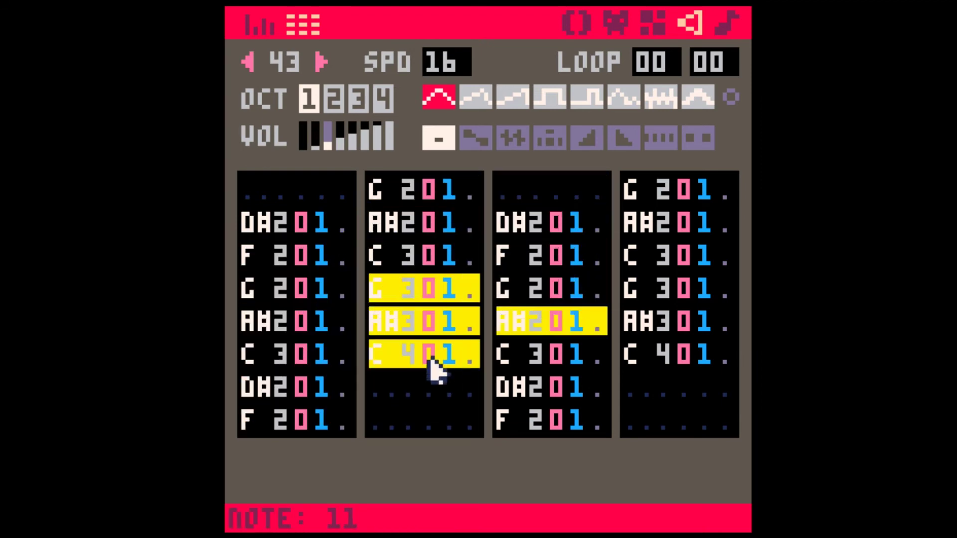
key(ctrl+c)
key(Down)
key(ctrl+v)
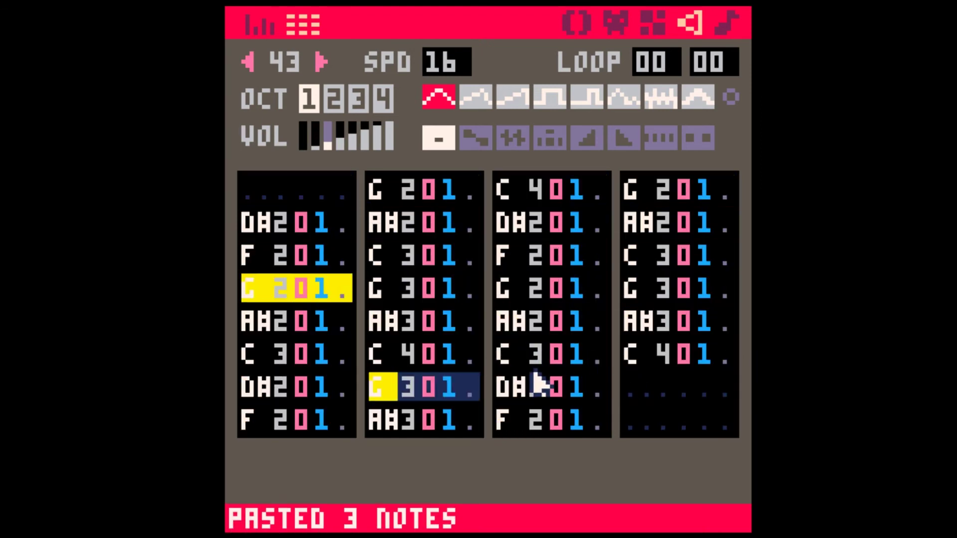
click(466, 388)
text(555)
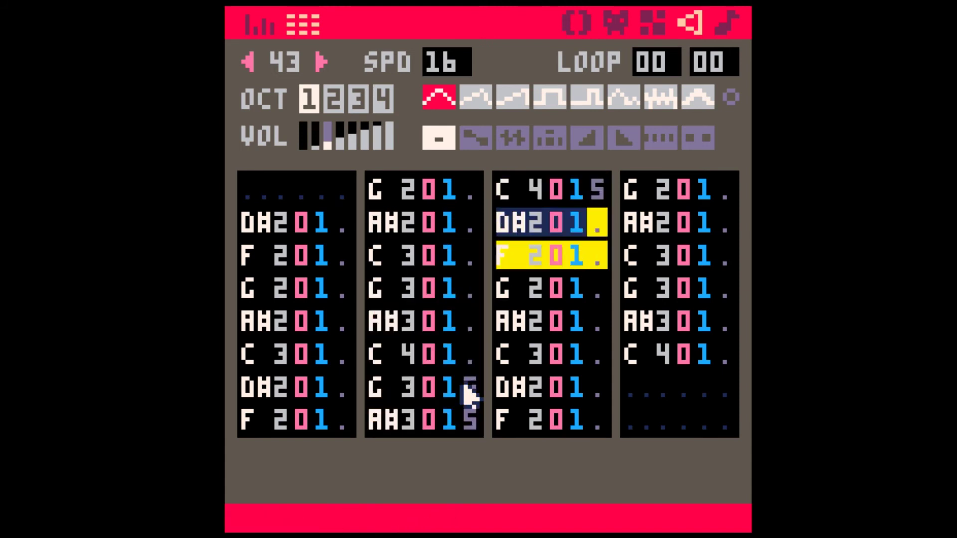
Step: Copy A#3 and C4 from notes 15 and 16 of SFX 43 to notes 30 and 31
click(386, 421)
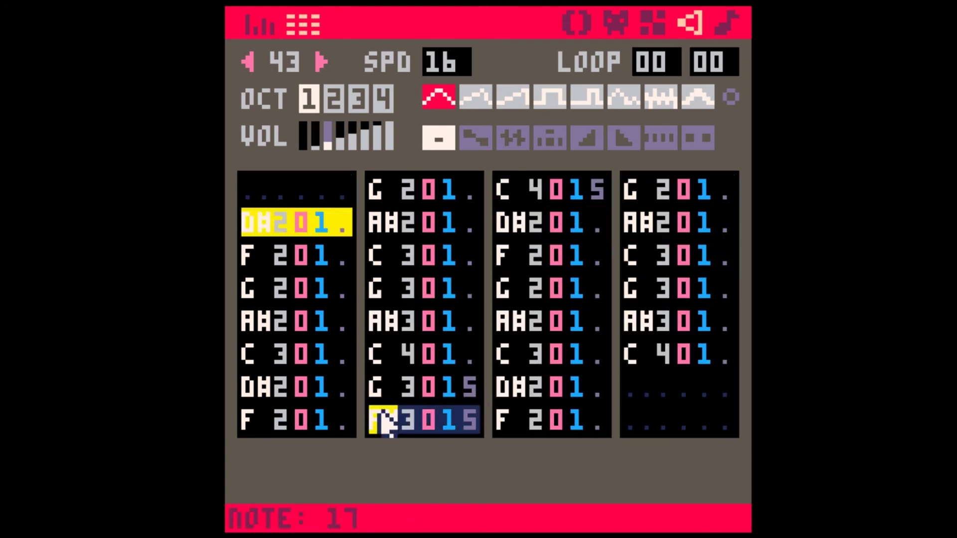
key(shift+Down)
key(ctrl+c)
click(632, 388)
key(ctrl+v)
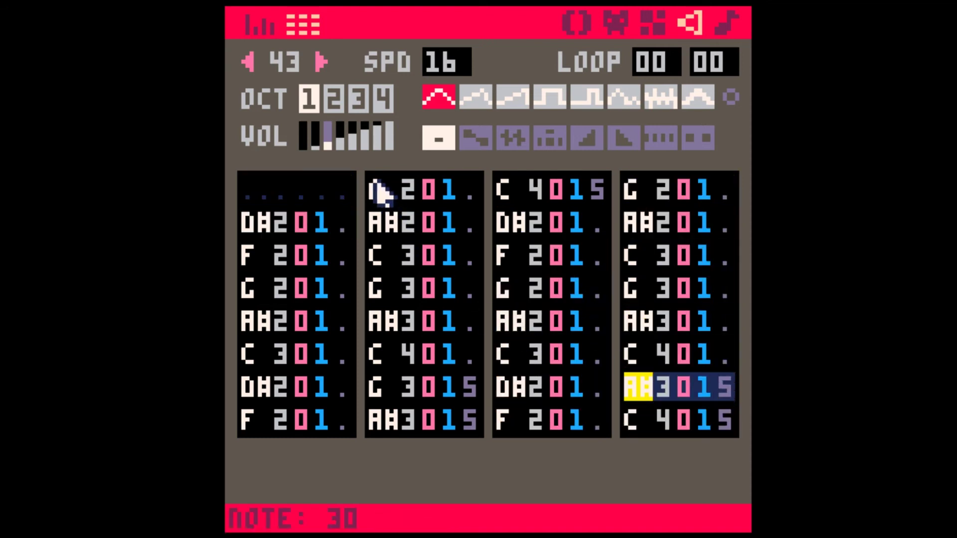
Step: Set the waveform of notes 14 to 16 and notes 30 and 31 in SFX 43 to 7
click(402, 201)
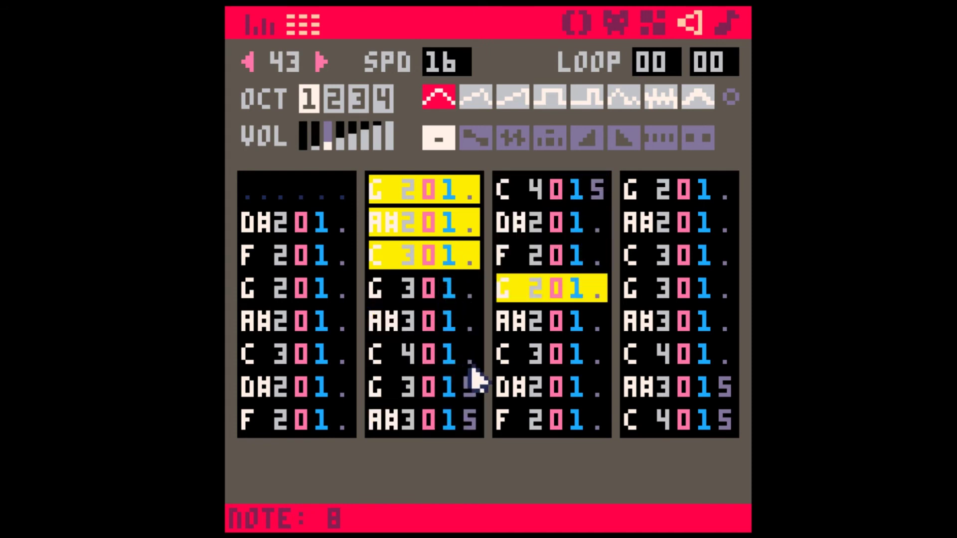
drag(380, 285, 464, 362)
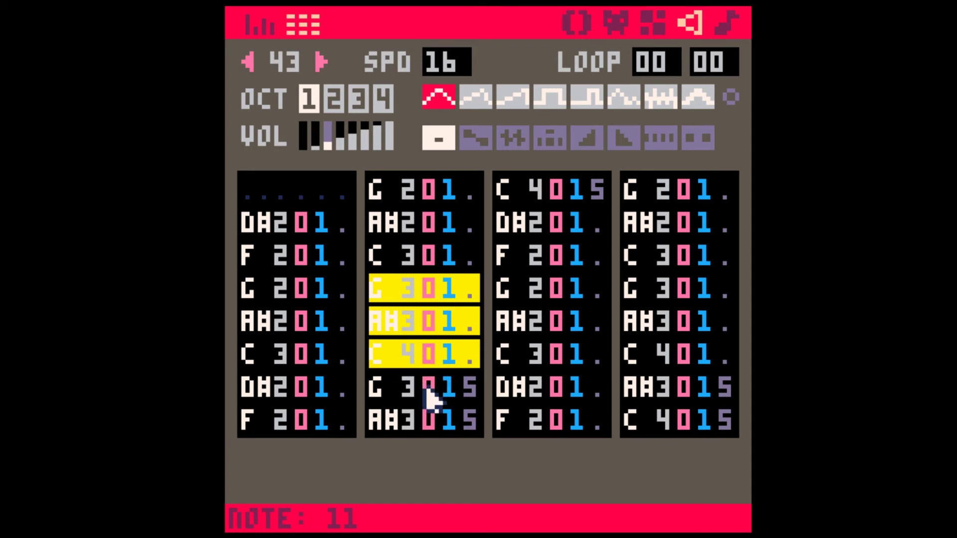
drag(430, 396, 430, 419)
key(7)
key(7)
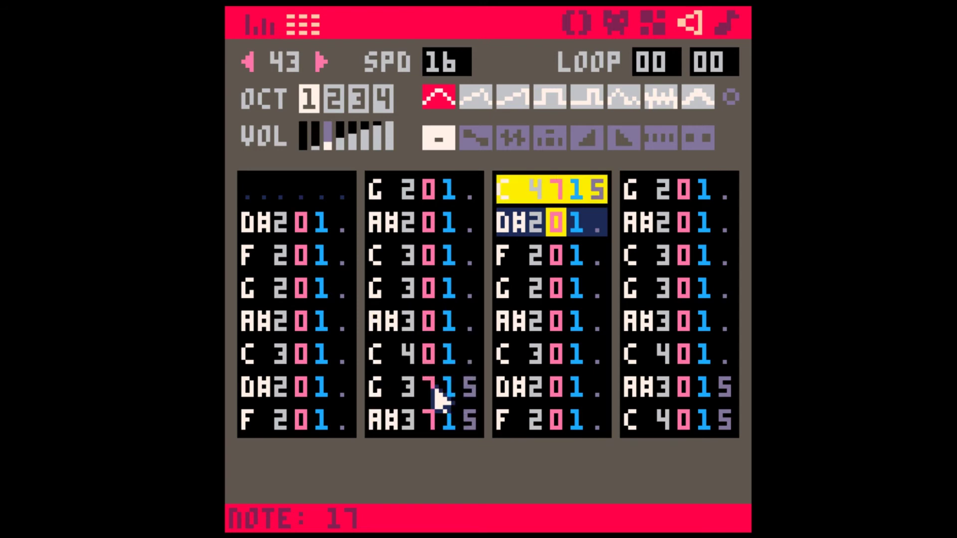
click(689, 389)
key(7)
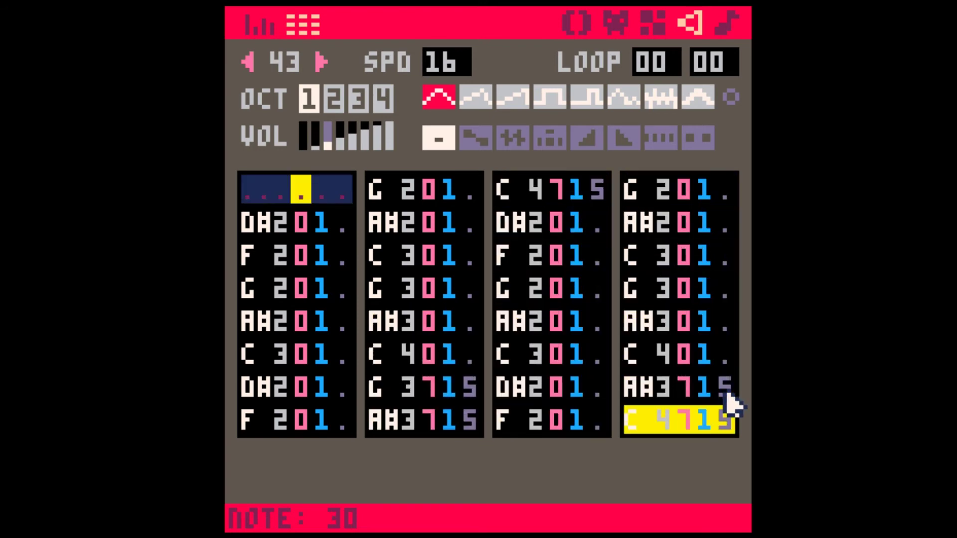
Step: Replace notes 30 and 31 of SFX 43 with copies of notes 14 and 15, and check the channel playing in pattern 08
drag(394, 389, 466, 425)
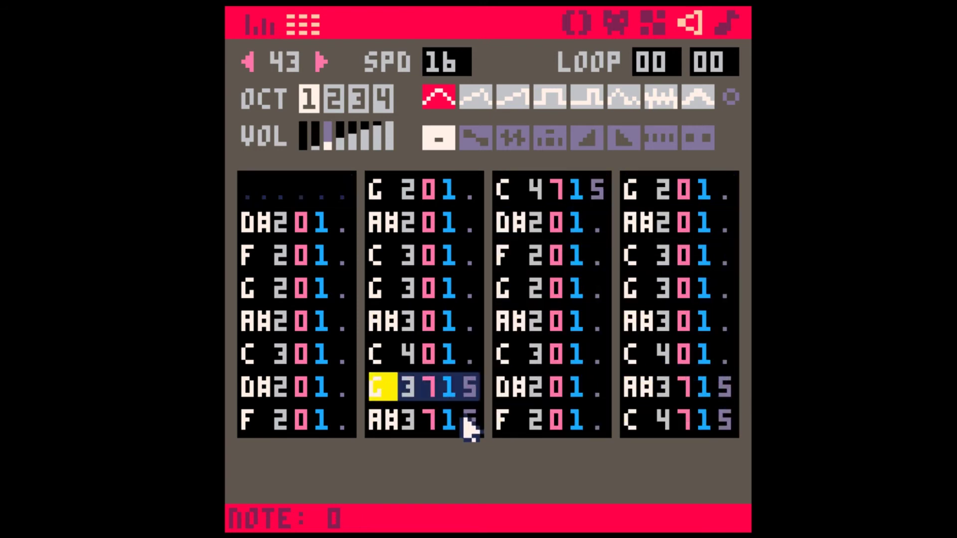
key(ctrl+c)
click(639, 389)
key(ctrl+v)
click(727, 22)
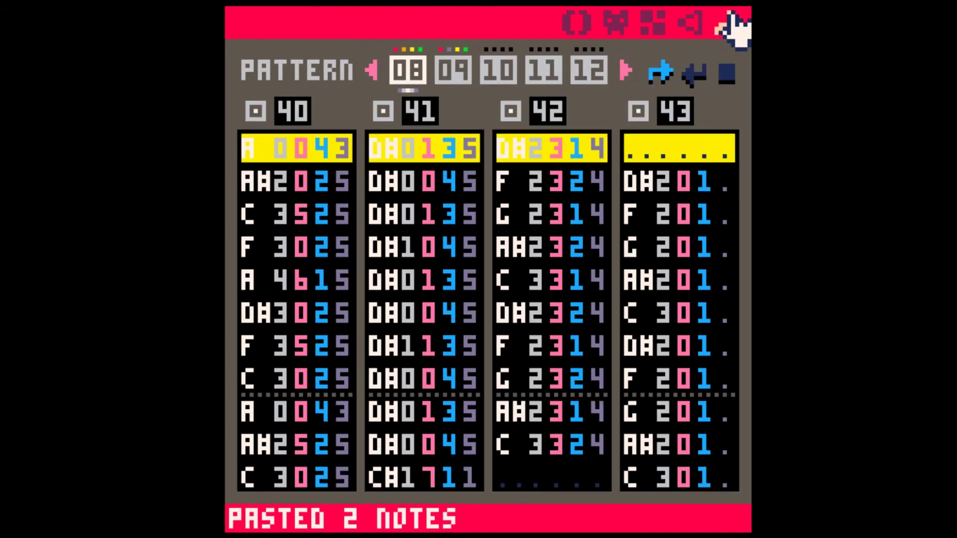
Step: Examine the empty notes 10 to 15 and 26 to 31 of SFX 42
click(701, 23)
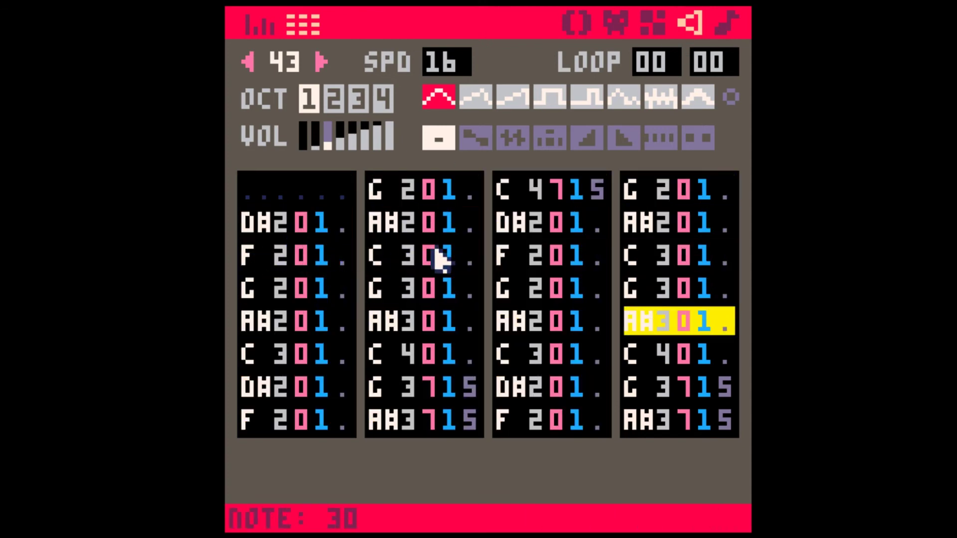
click(252, 62)
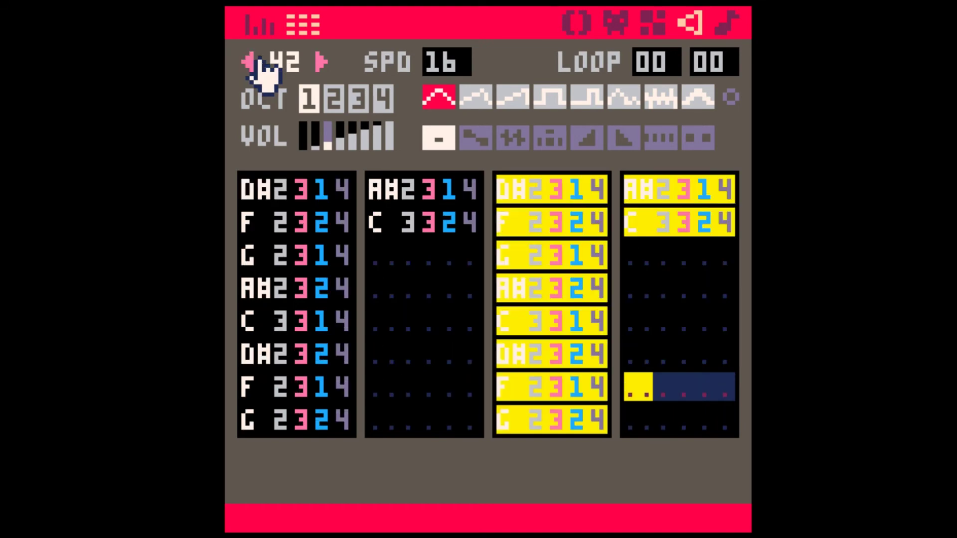
click(384, 259)
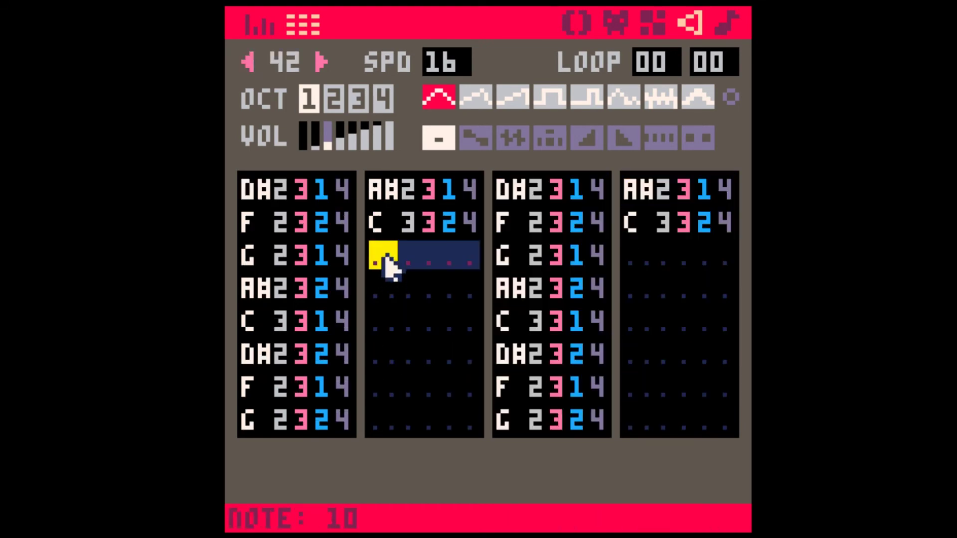
drag(428, 322, 471, 427)
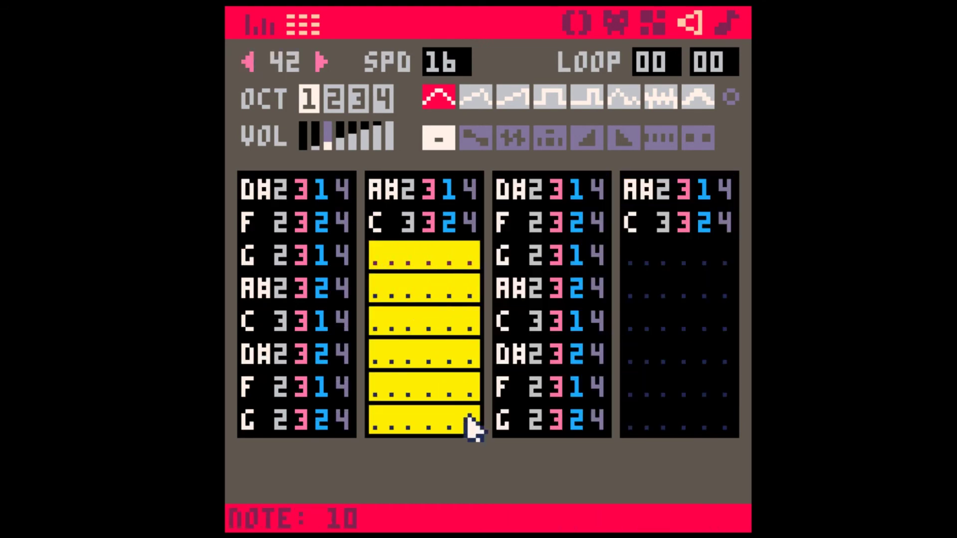
drag(630, 257, 712, 417)
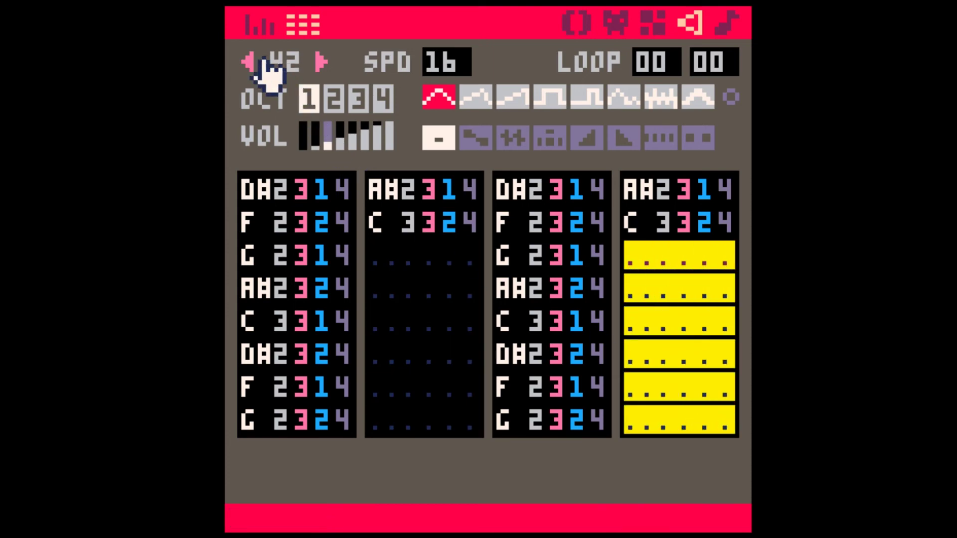
Step: Find SFX 22 through music pattern 00 and copy its notes 10 to 15
drag(249, 60, 248, 71)
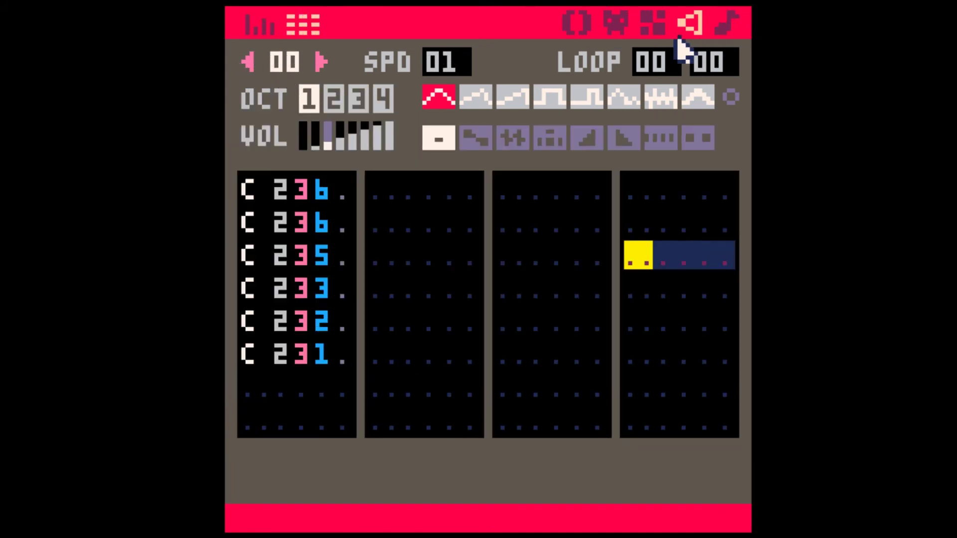
click(322, 65)
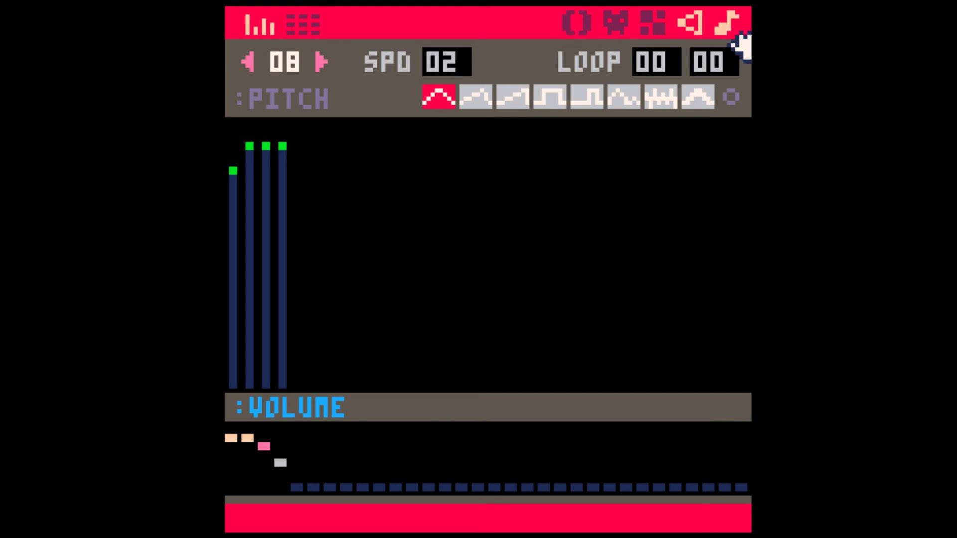
click(737, 36)
click(454, 72)
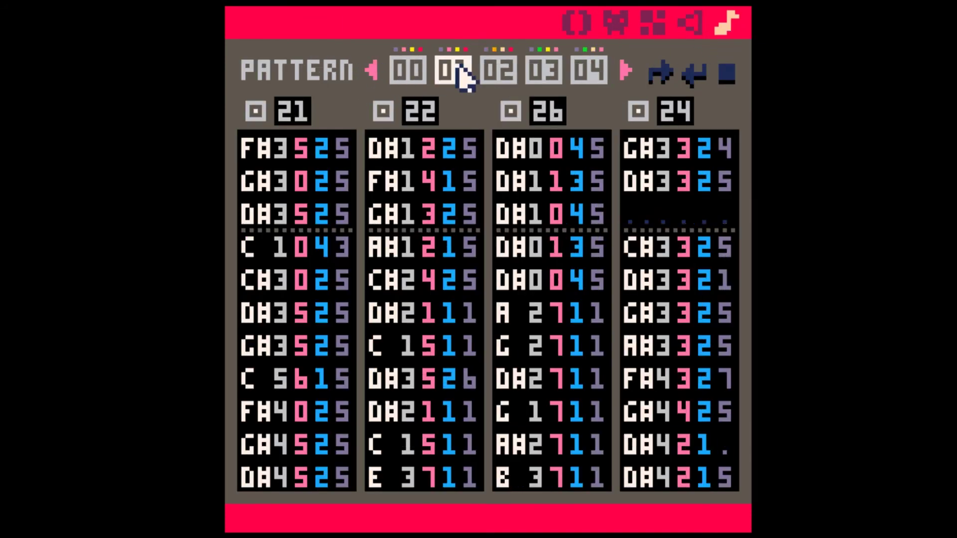
click(431, 264)
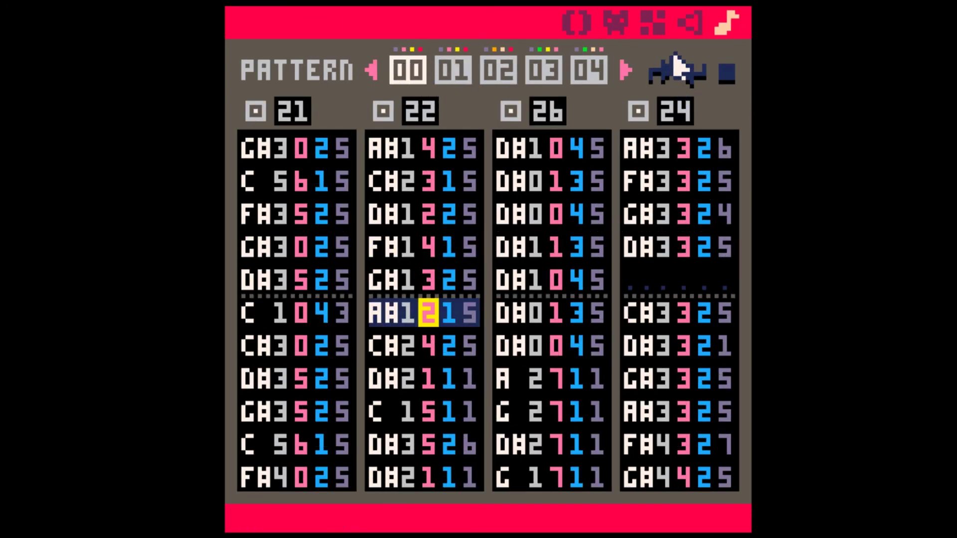
click(696, 22)
key(Tab)
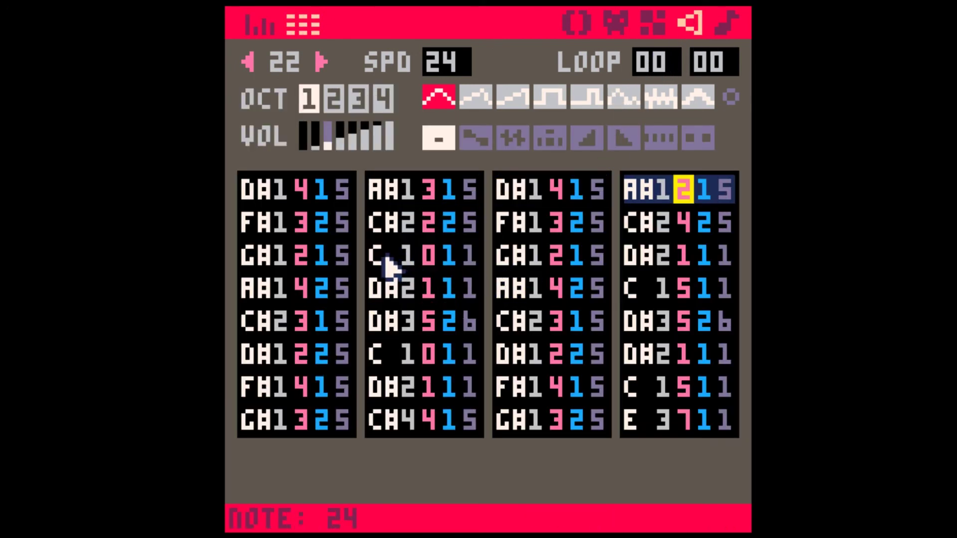
shift+click(463, 420)
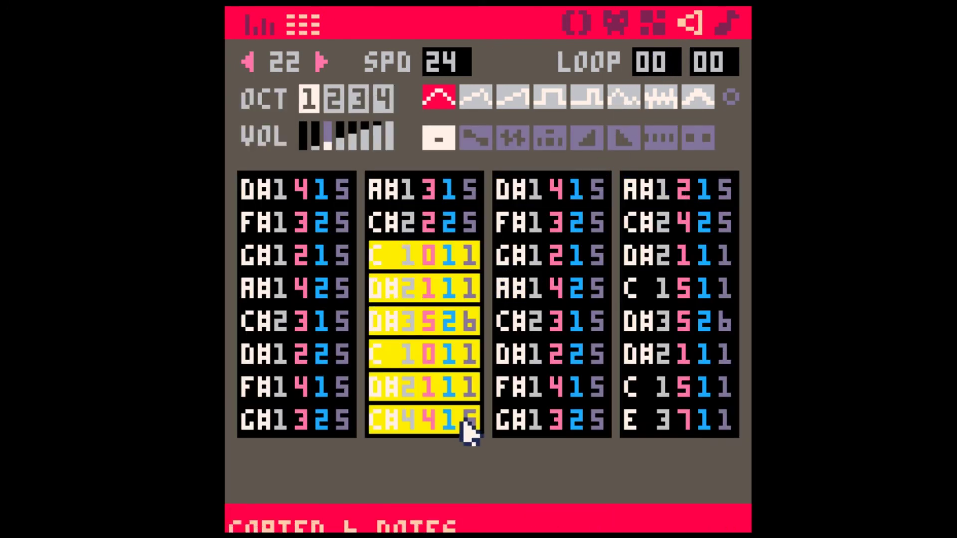
Step: Paste the six copied notes into SFX 42 at notes 10 and 26, and play the result in pattern 09
click(729, 26)
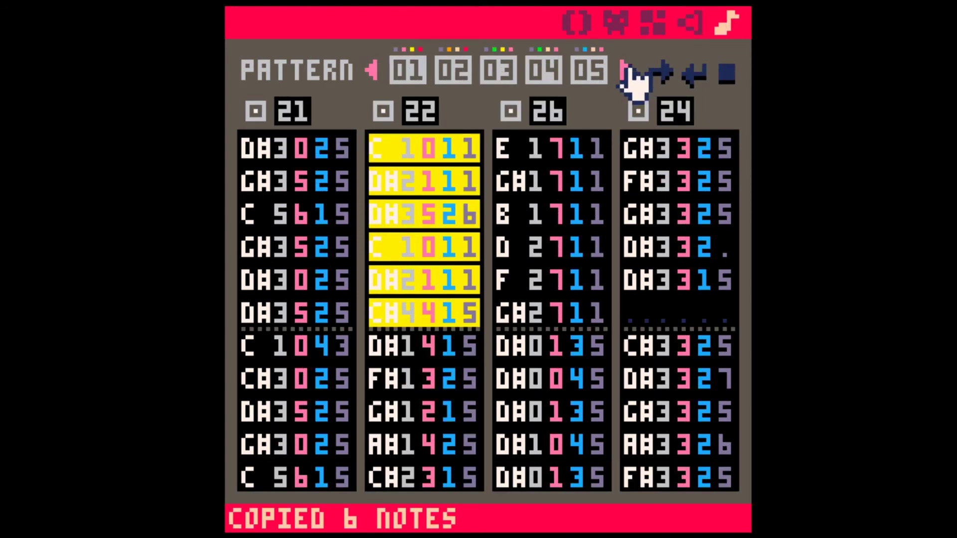
click(501, 70)
scroll(496, 139, up, 4)
click(690, 23)
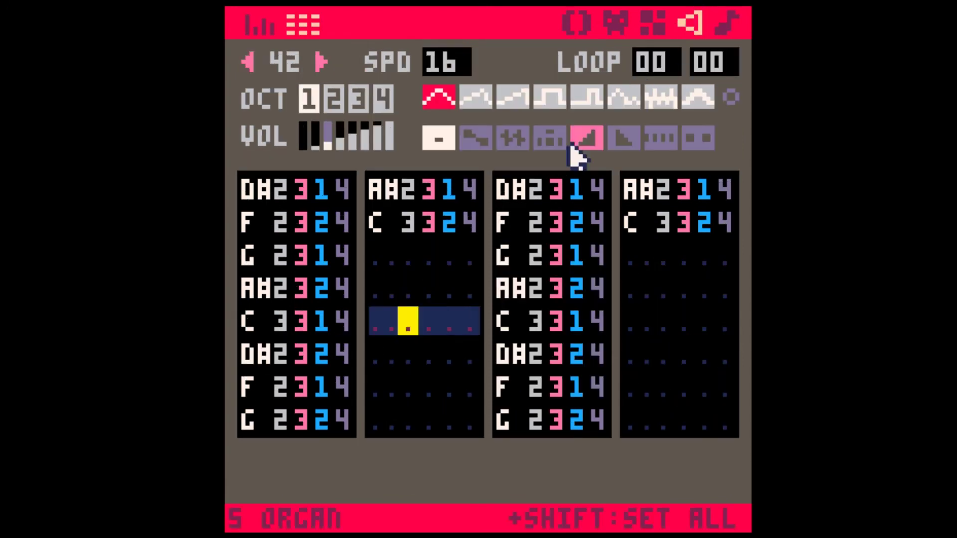
click(391, 259)
key(ctrl+v)
click(631, 264)
key(ctrl+v)
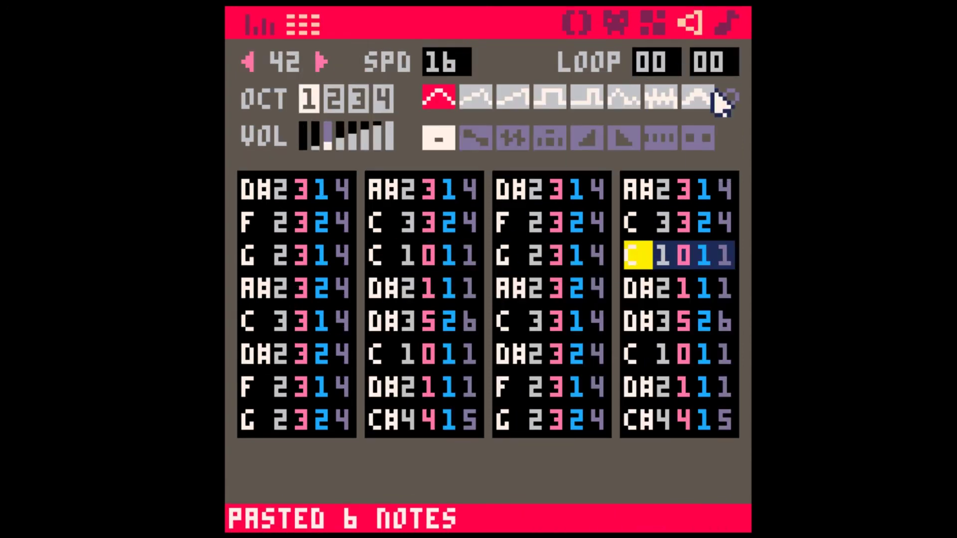
click(726, 22)
key(space)
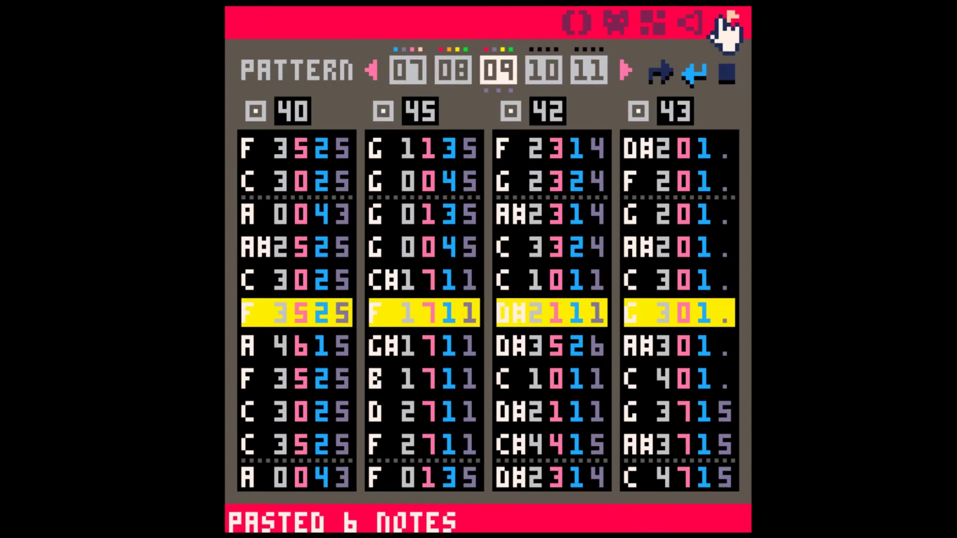
Step: Alternate the waveforms of notes 10 to 15 in SFX 42 between 2 and 4, and play the music patterns
click(689, 25)
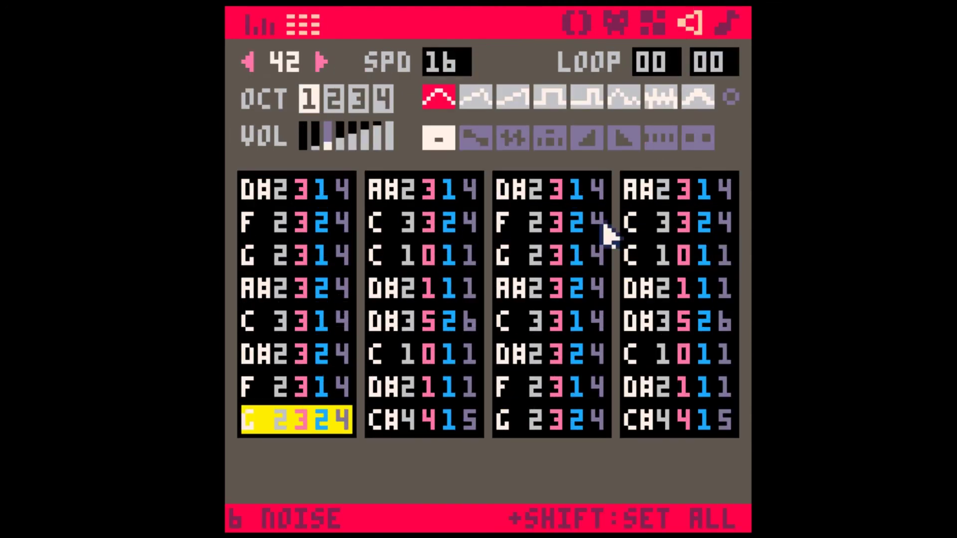
click(429, 258)
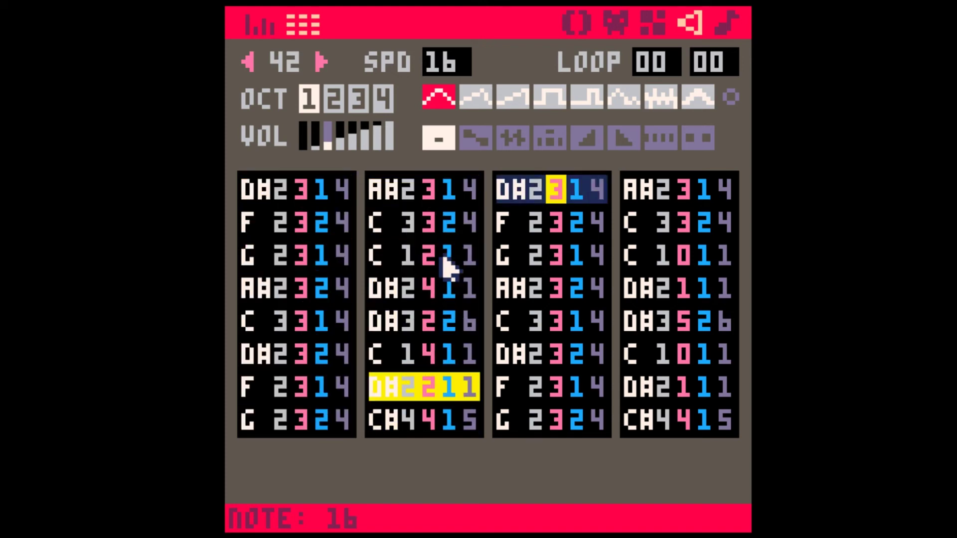
click(729, 24)
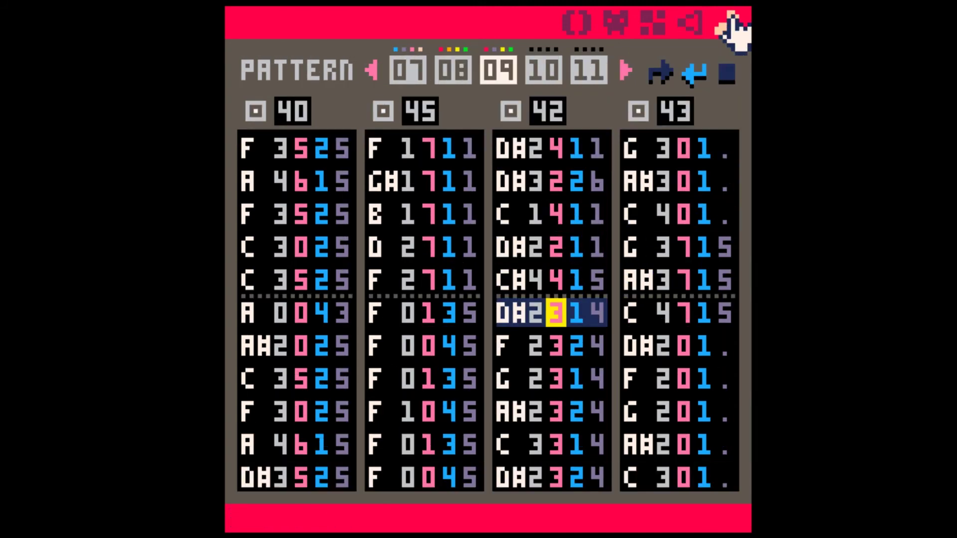
key(space)
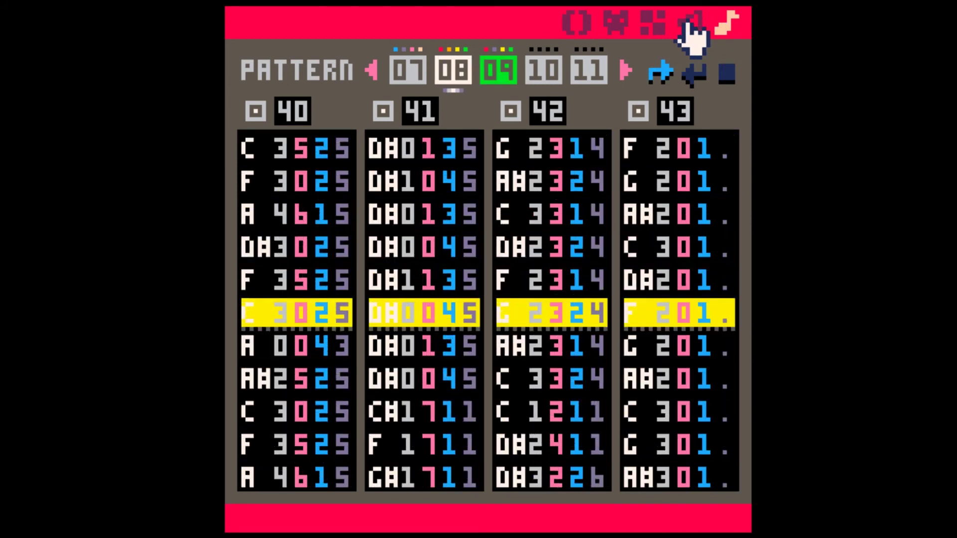
Step: Silence the pasted notes in both phrase endings of SFX 42 and enter D# with volume 2 in notes 11 to 15
click(690, 30)
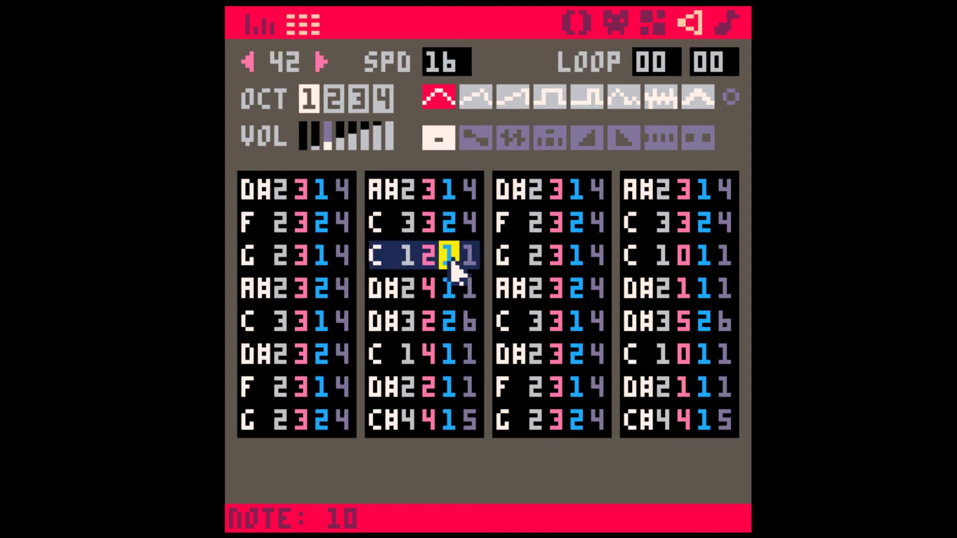
click(703, 256)
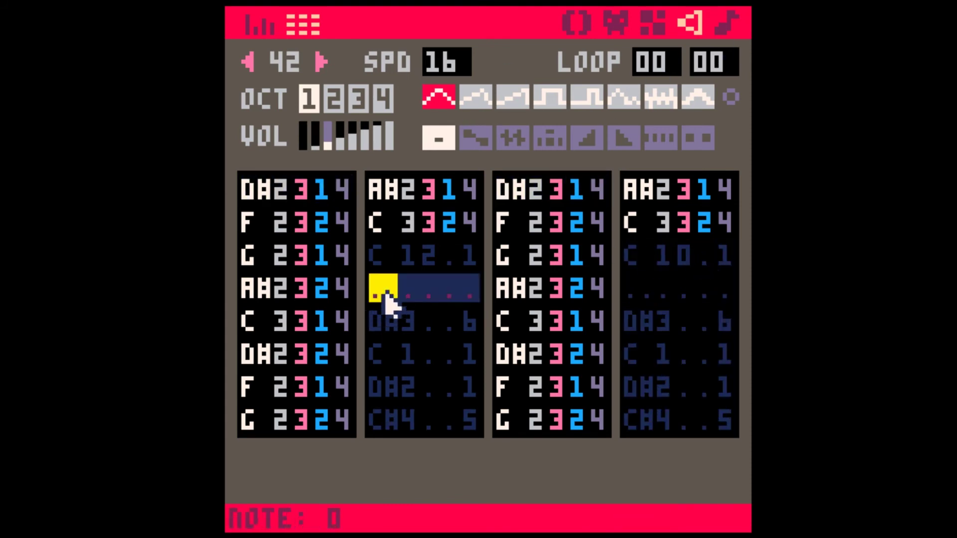
key(d)
key(d)
key(d)
key(d)
key(d)
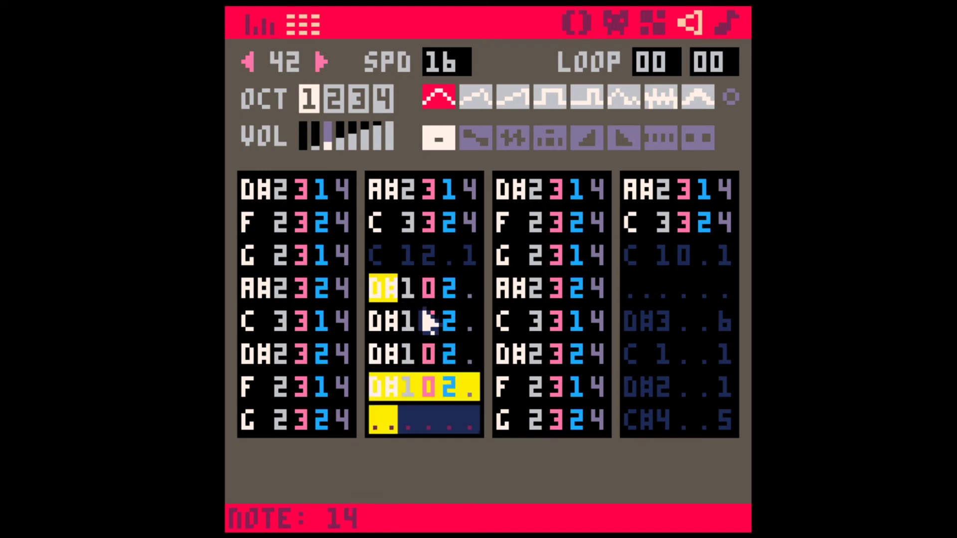
Step: Set notes 11 to 15 of SFX 42 to octave 5, waveform 5, volume 1 and effect 2
key(5)
key(5)
key(5)
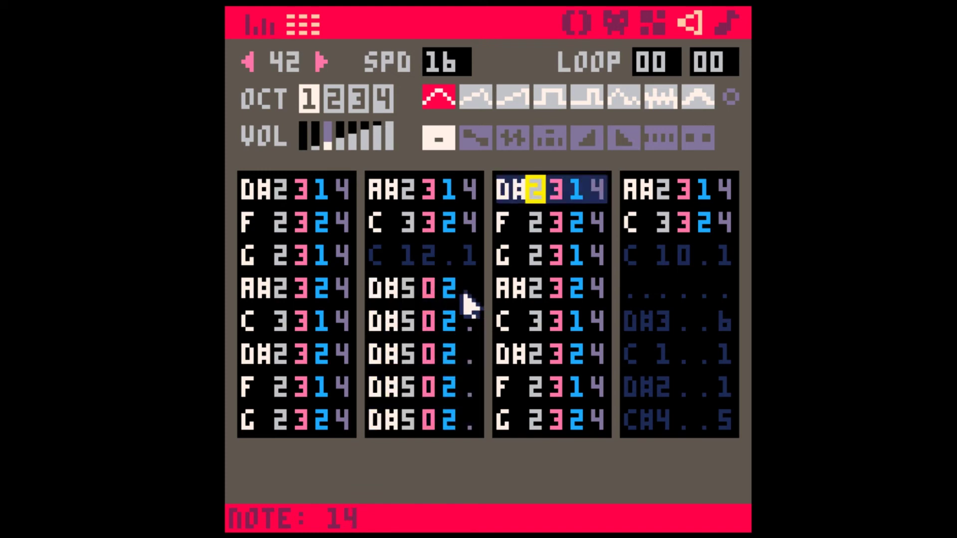
key(2)
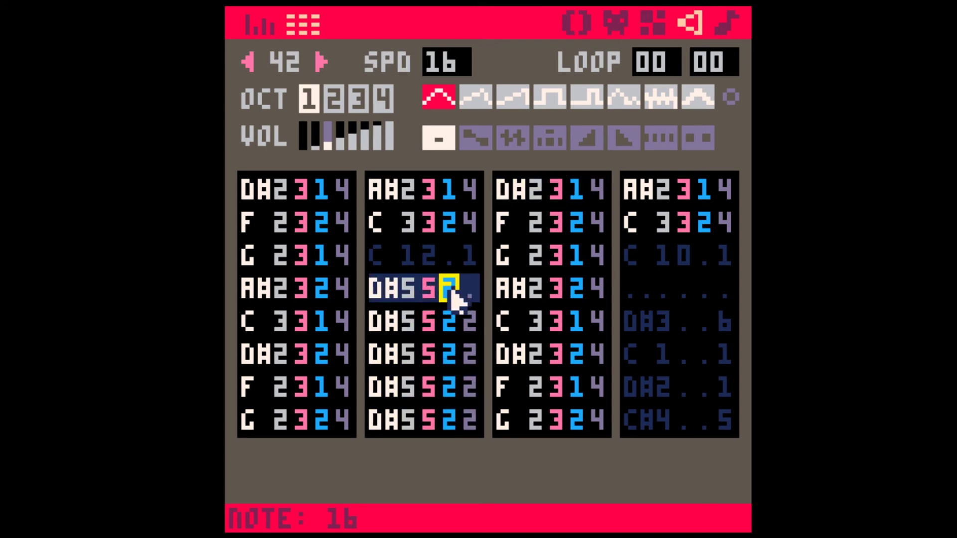
key(1)
key(1)
Step: Make note 11 of SFX 42 a D in octave 5 without an effect, and set the effect of note 12 to 1
click(468, 289)
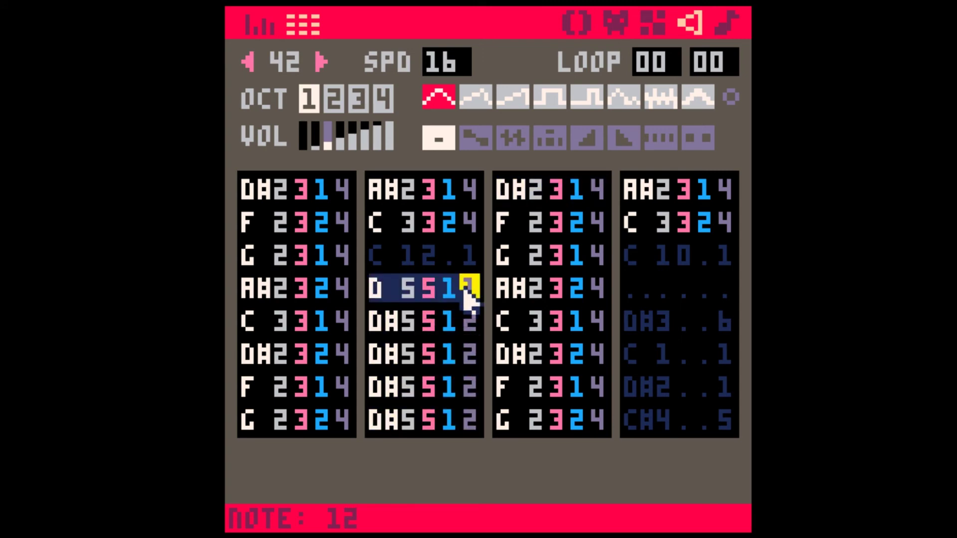
key(Down)
key(Down)
key(space)
click(471, 322)
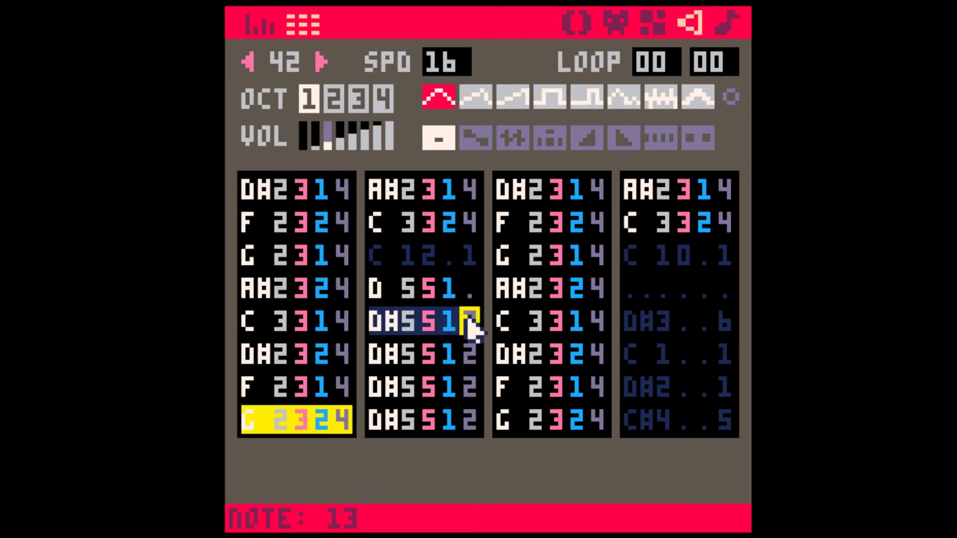
key(1)
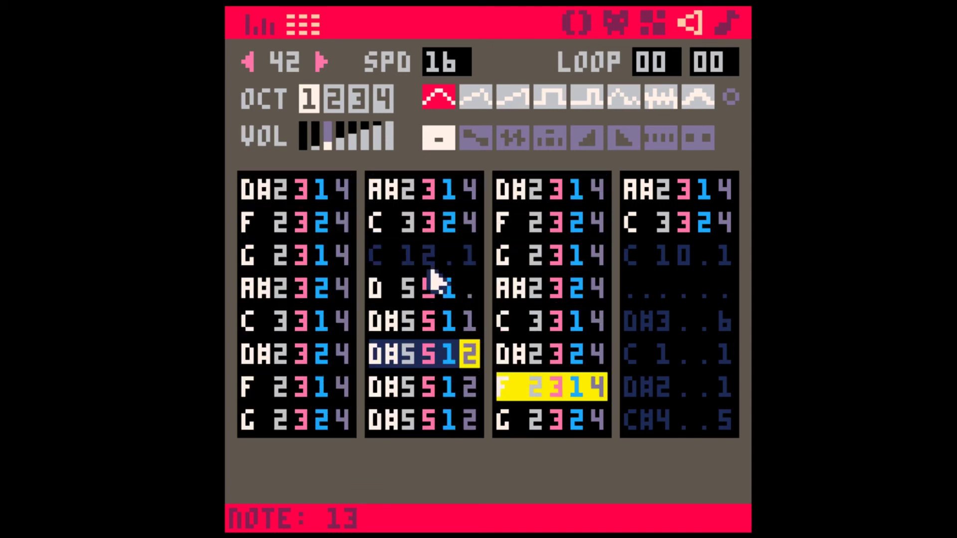
Step: Clear note 10 of SFX 42 and copy notes 11 to 15 to notes 27 to 31
click(469, 261)
key(BackSpace)
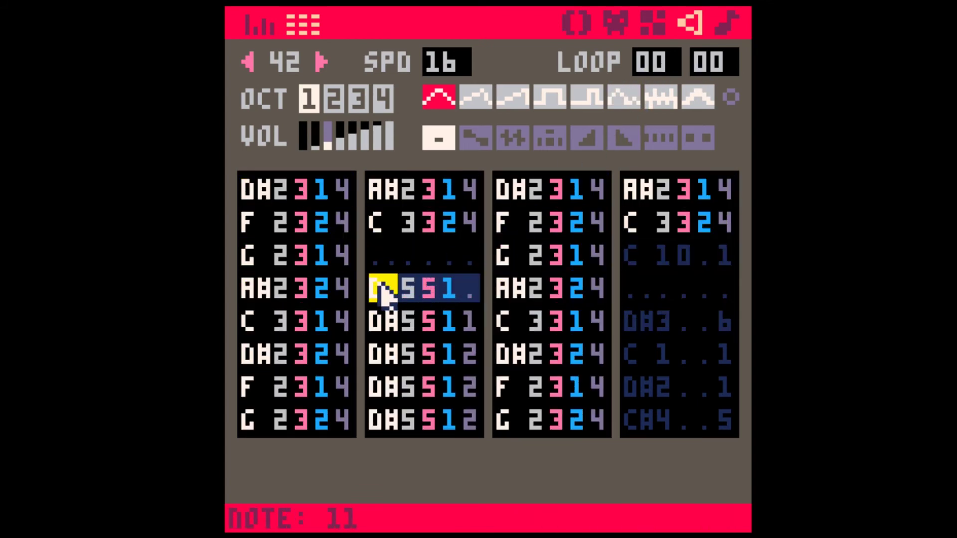
shift+click(476, 429)
key(ctrl+c)
click(633, 289)
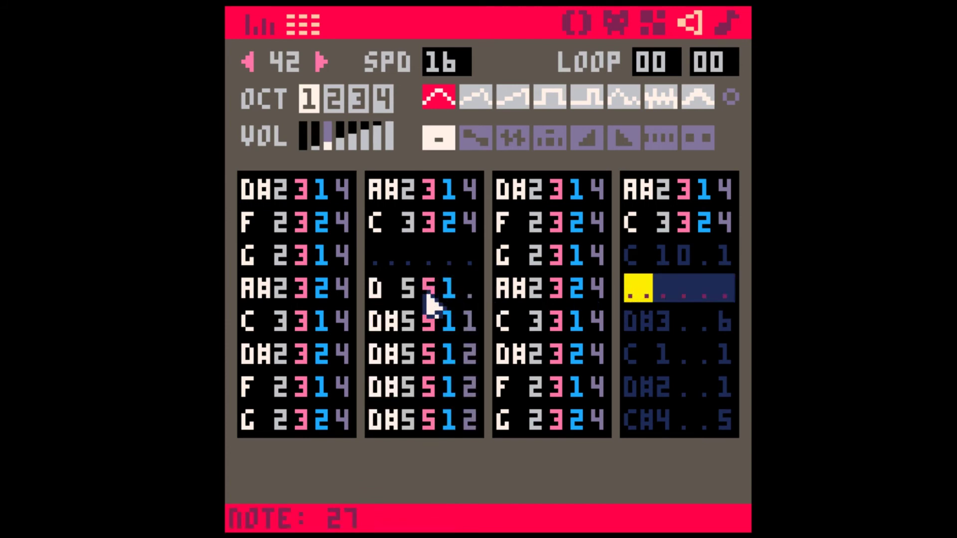
drag(386, 324, 474, 418)
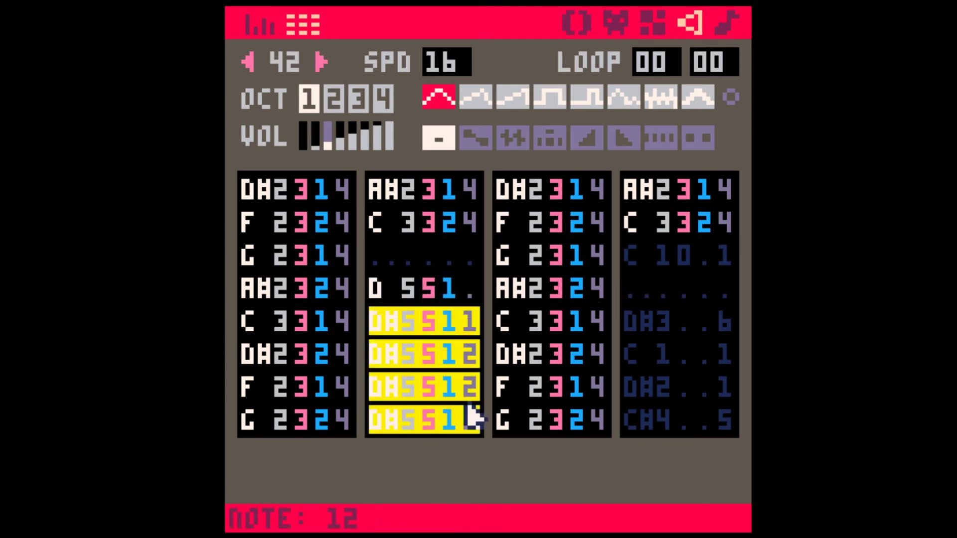
click(474, 419)
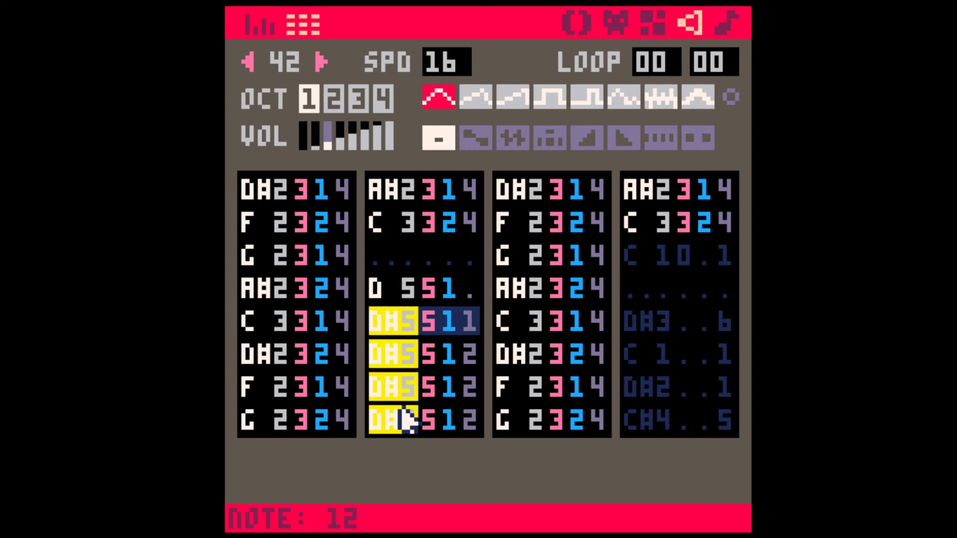
click(469, 420)
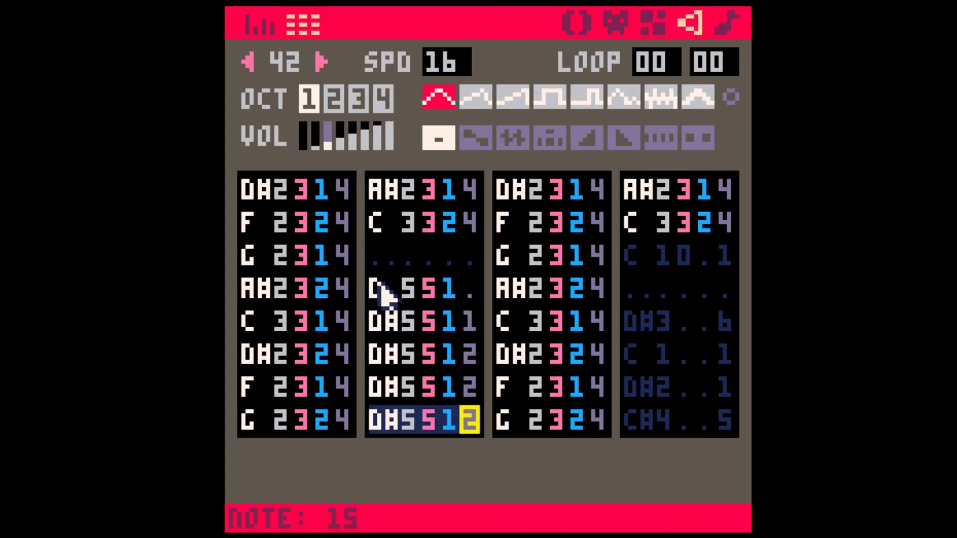
drag(397, 294, 446, 439)
key(ctrl+c)
click(635, 292)
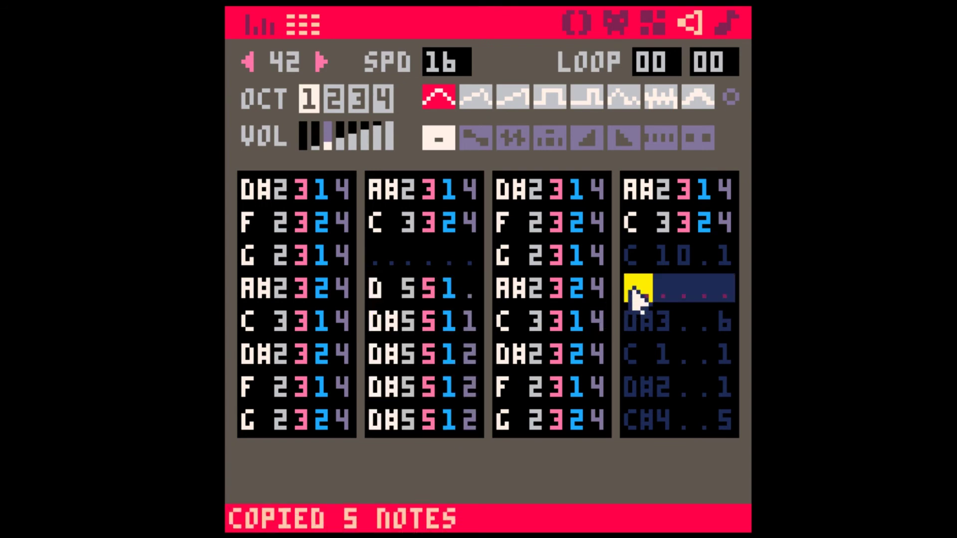
key(ctrl+v)
Step: Play music patterns 08 and 09 to check the new phrase endings of SFX 42
click(726, 23)
key(space)
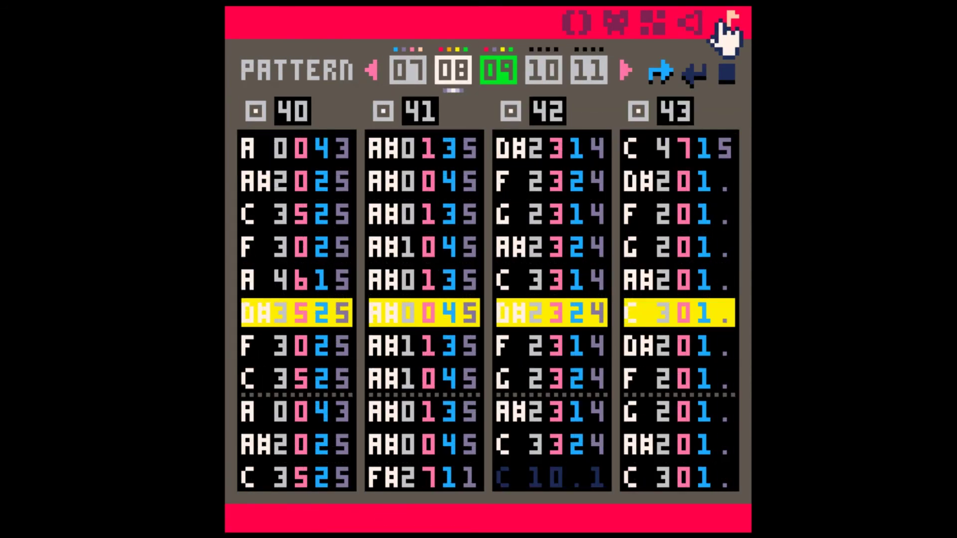
key(space)
key(space)
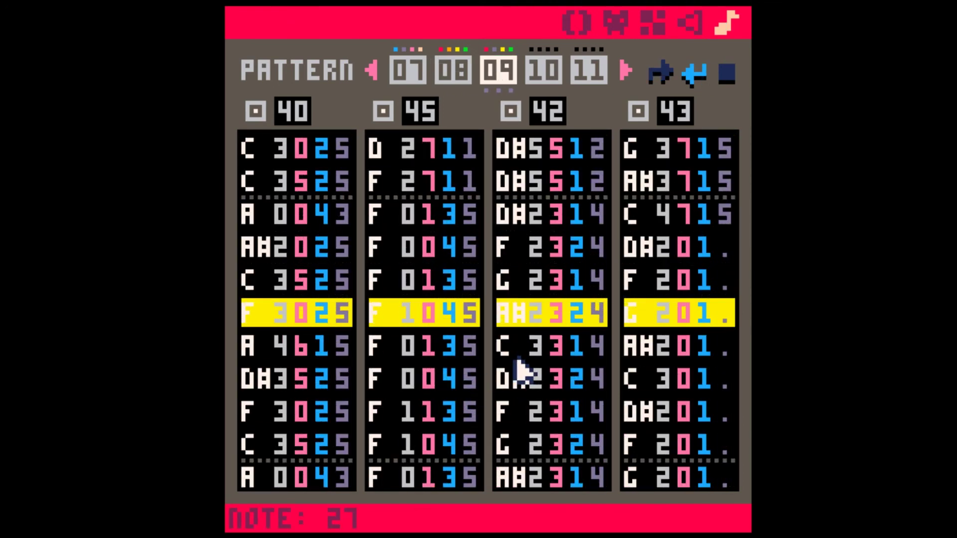
Step: Lower notes 11 to 15 and 27 to 31 of SFX 42 to octave 4, and check them in music pattern 09
click(541, 378)
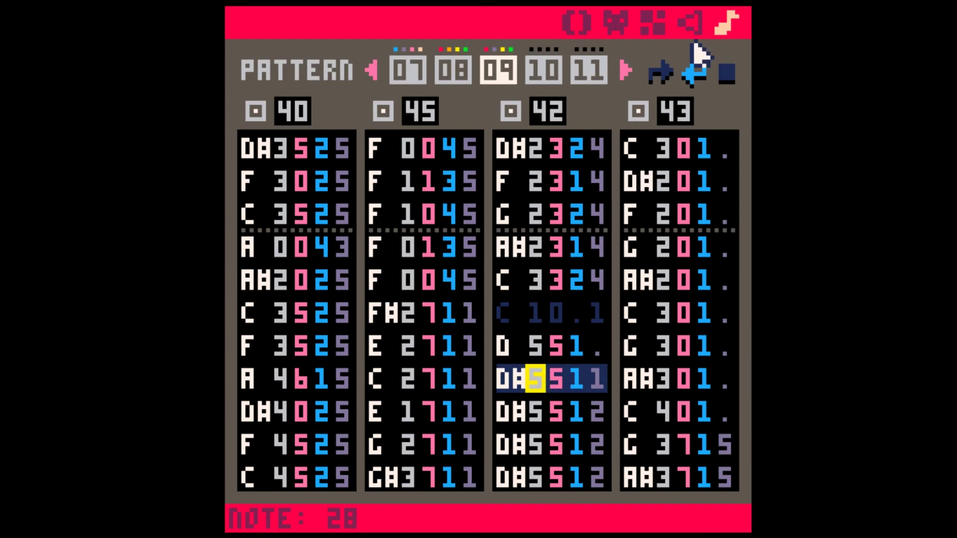
click(692, 23)
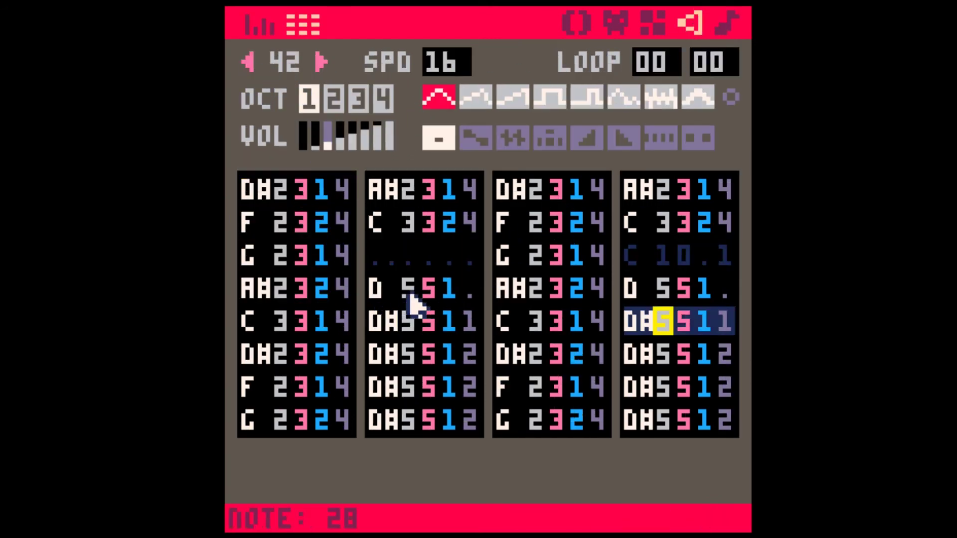
text(44444)
click(666, 289)
text(444)
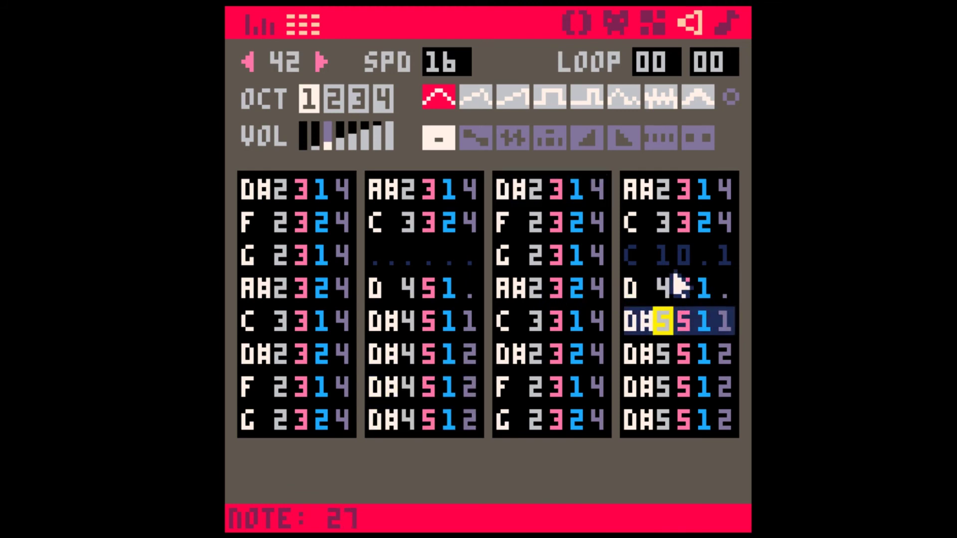
click(736, 22)
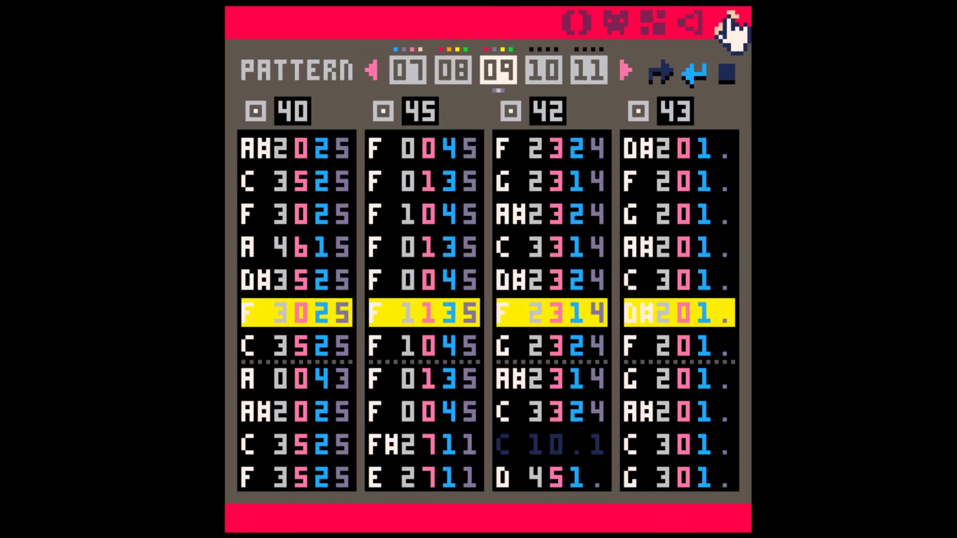
Step: Change note 11 of SFX 42 to A and notes 12 to 15 to A#, all in octave 4
click(691, 23)
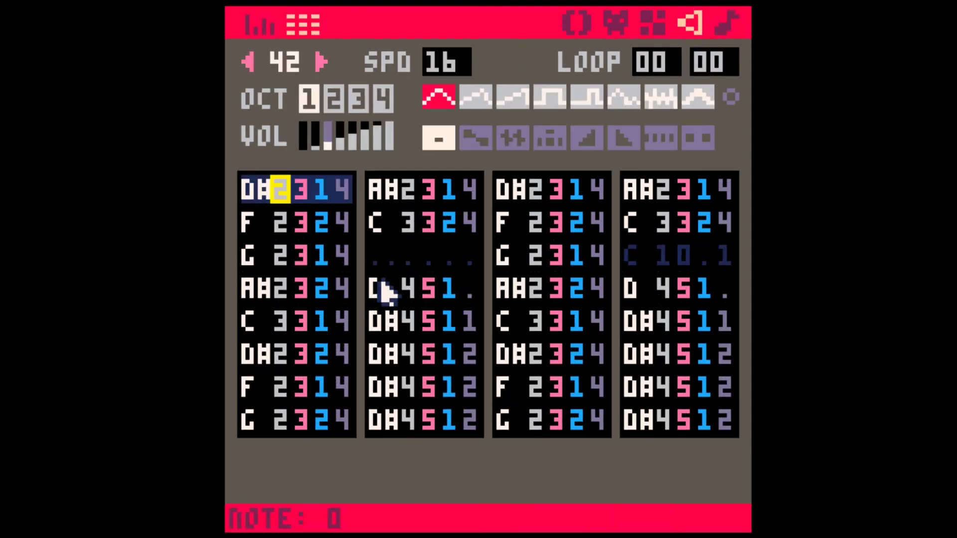
click(383, 289)
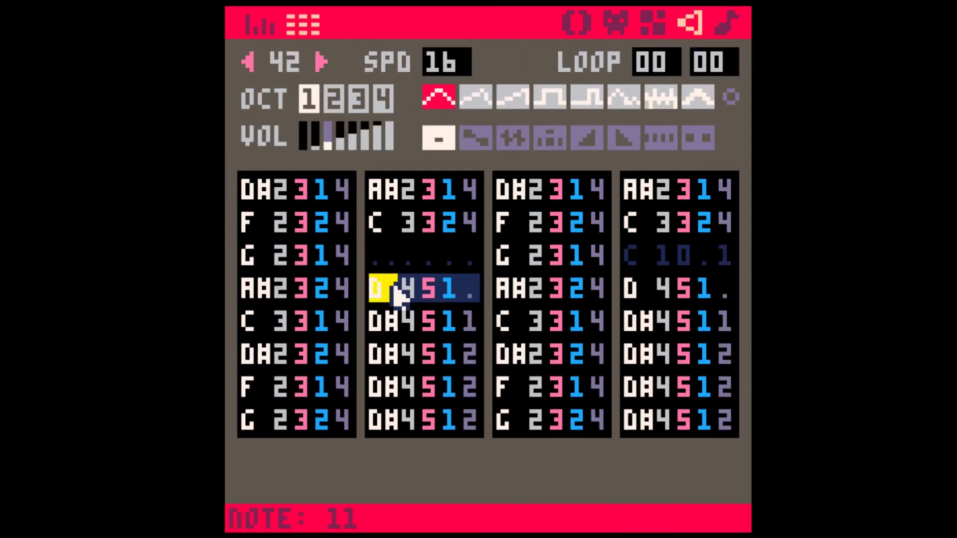
key(j)
key(j)
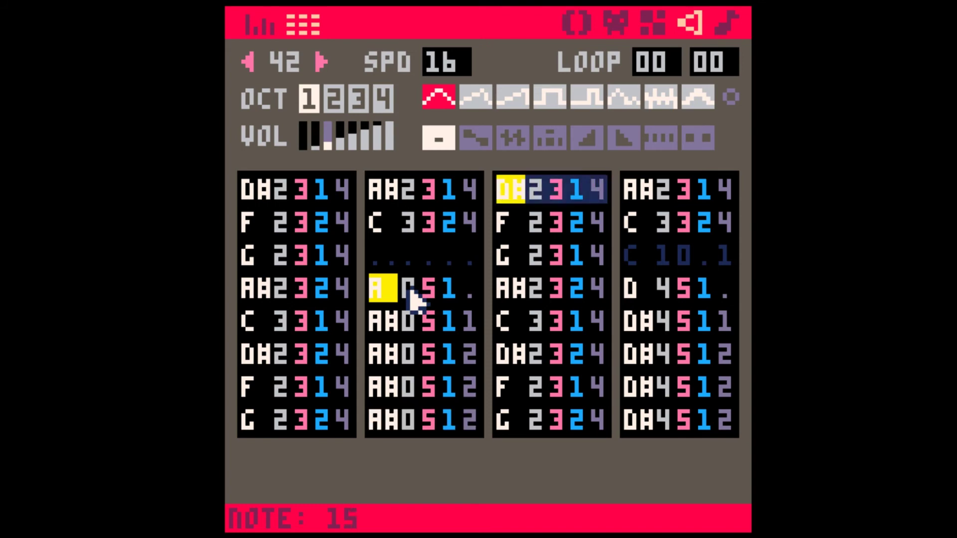
key(4)
key(4)
key(4)
key(4)
key(4)
Step: Copy notes 11 to 15 of SFX 42 over notes 27 to 31
click(383, 289)
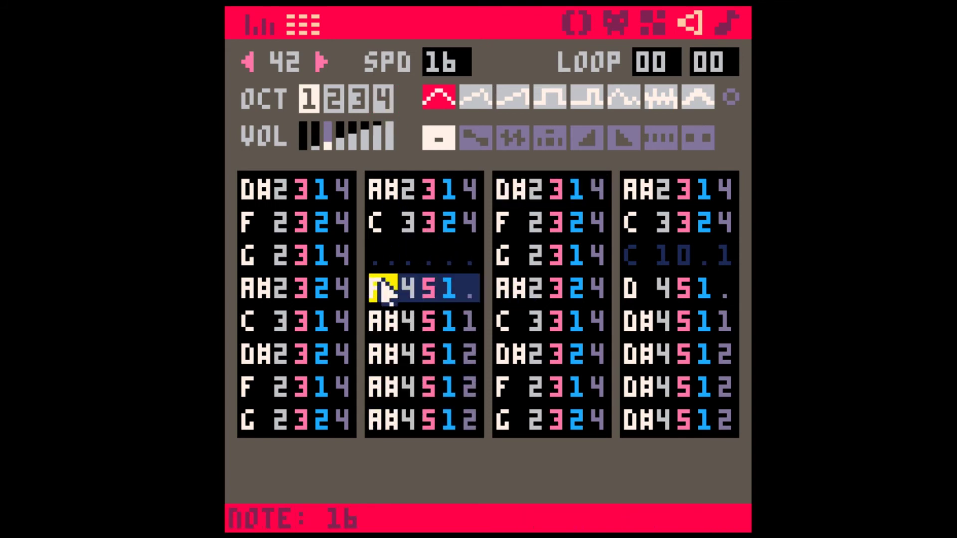
shift+click(461, 413)
key(ctrl+c)
click(634, 287)
key(ctrl+v)
Step: Play music pattern 09 to check the A and A# phrase endings of SFX 42
key(space)
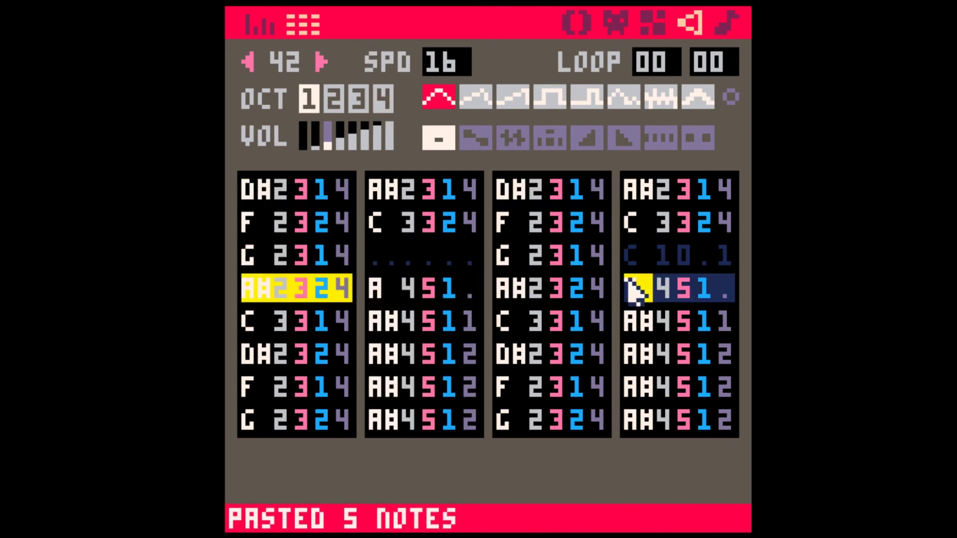
click(427, 288)
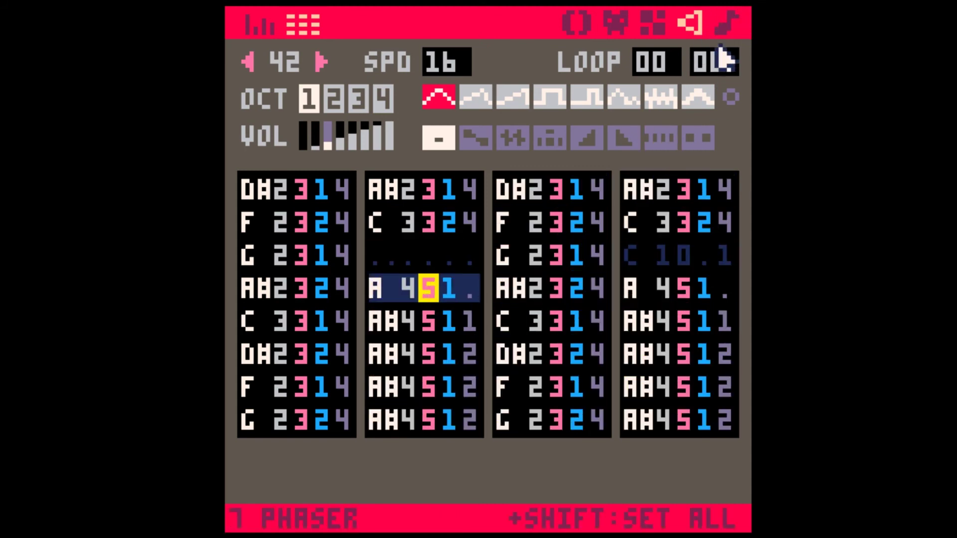
click(732, 28)
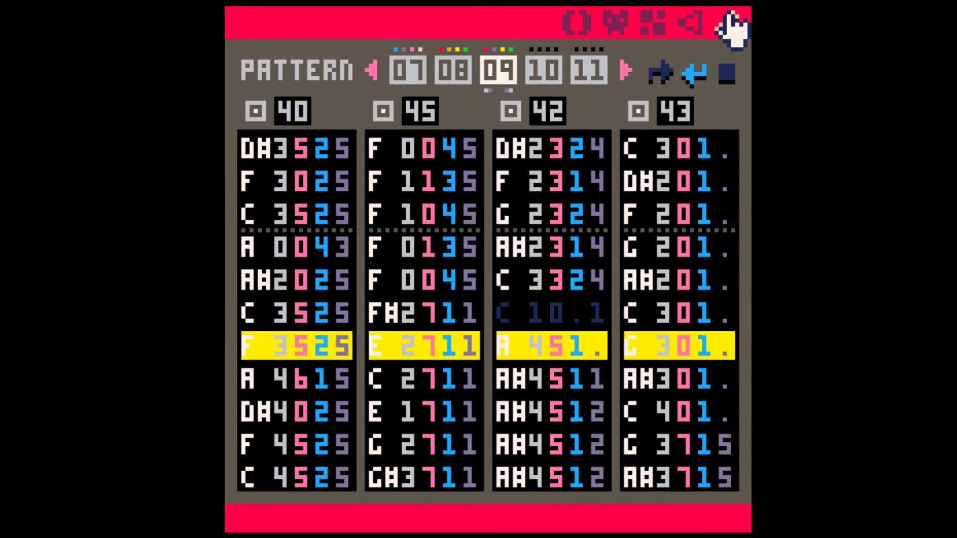
Step: Transpose notes 27 to 31 of SFX 42 down to octave 3
click(691, 23)
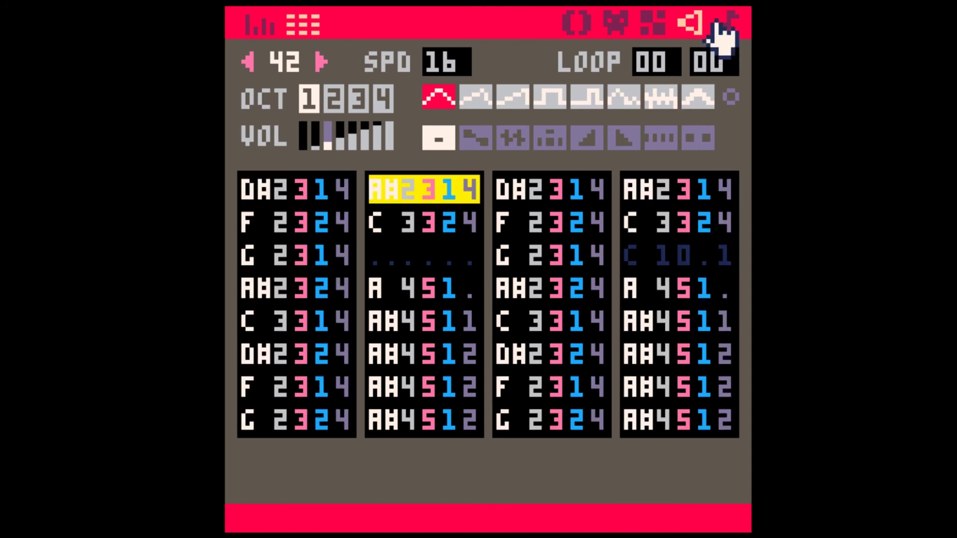
click(635, 288)
shift+click(724, 423)
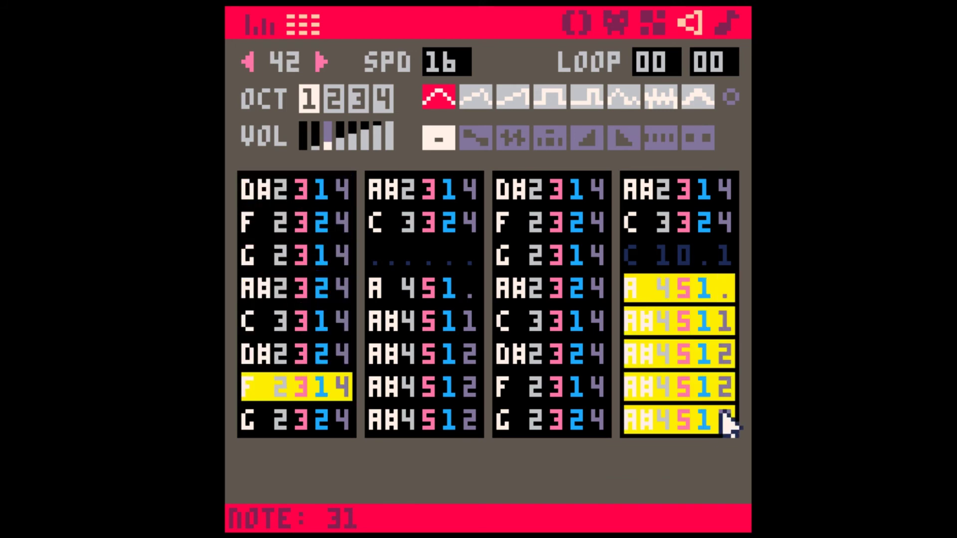
key(ctrl+Down)
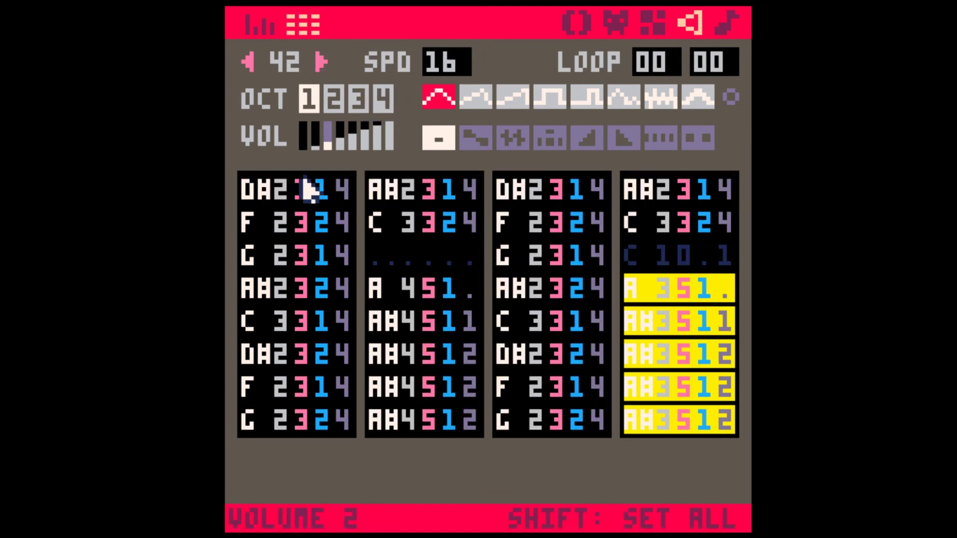
click(726, 29)
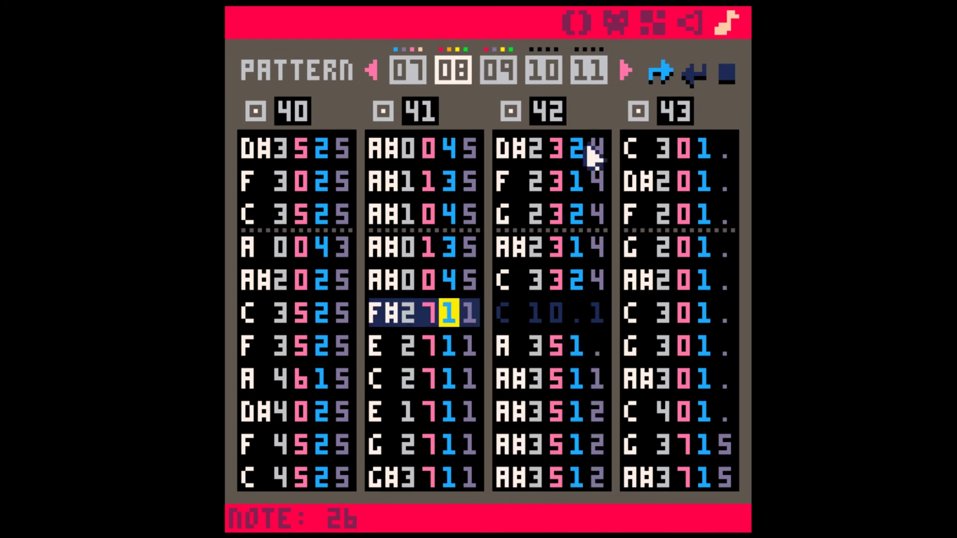
Step: Silence note 10 of SFX 41 with volume 0 and clear its notes 11 to 15
click(693, 23)
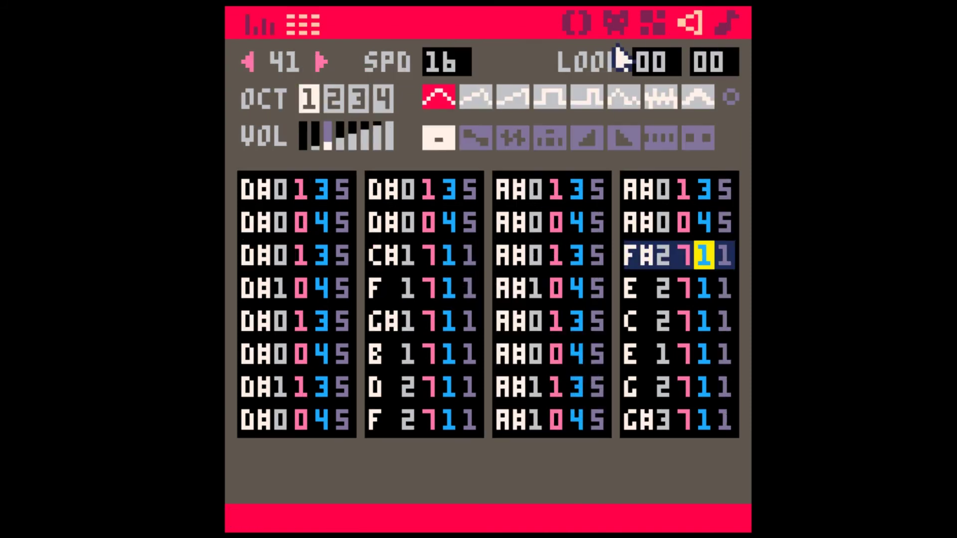
click(448, 259)
text(00)
key(BackSpace)
key(BackSpace)
key(BackSpace)
key(BackSpace)
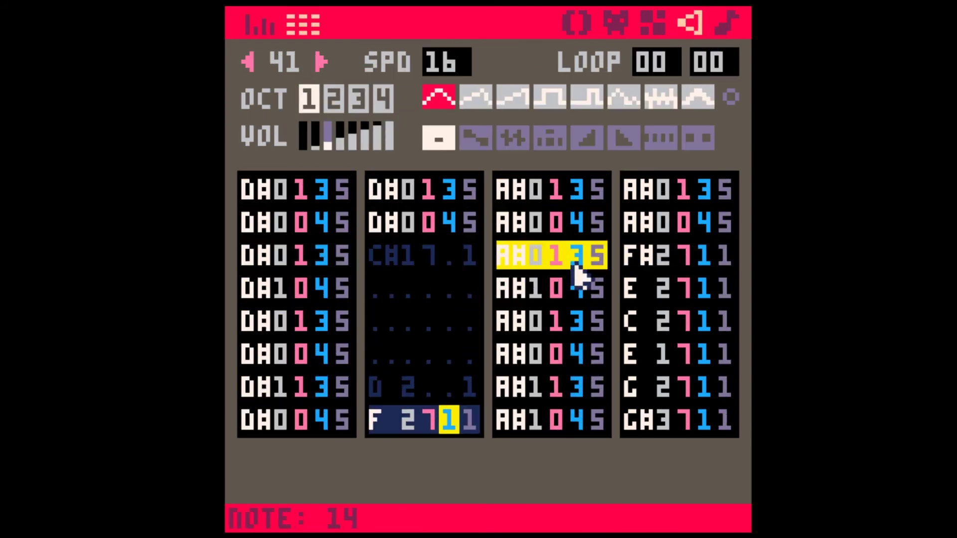
Step: Silence note 26 of SFX 41 with volume 0 and clear its notes 27 to 31
click(704, 255)
text(0)
key(BackSpace)
key(BackSpace)
key(BackSpace)
key(BackSpace)
key(BackSpace)
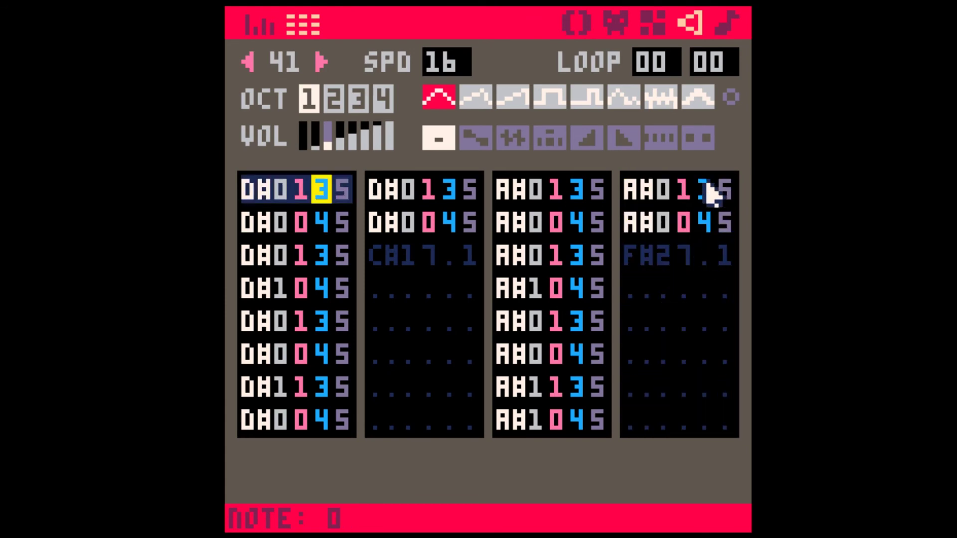
Step: Play music patterns 08 and 09 to check the song with the fills removed from SFX 41
click(723, 22)
key(space)
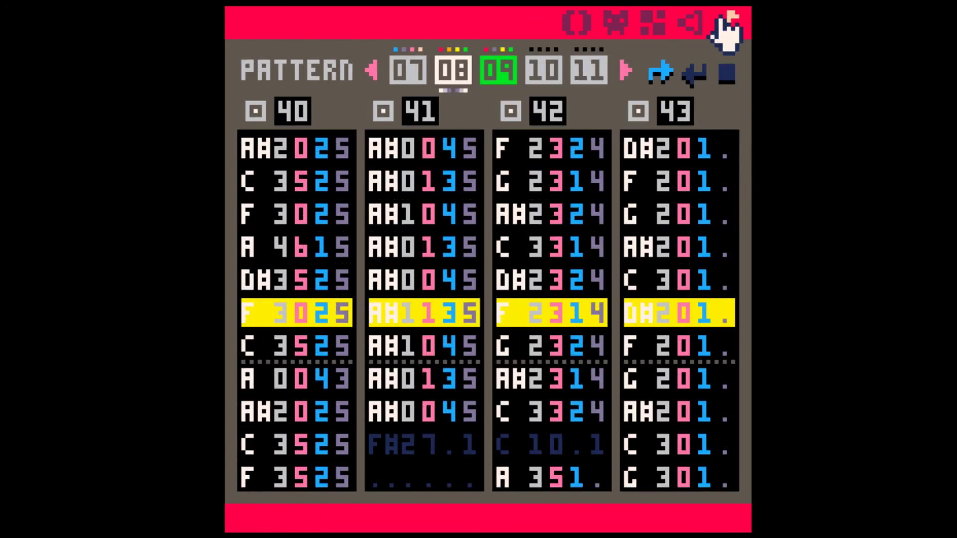
click(693, 24)
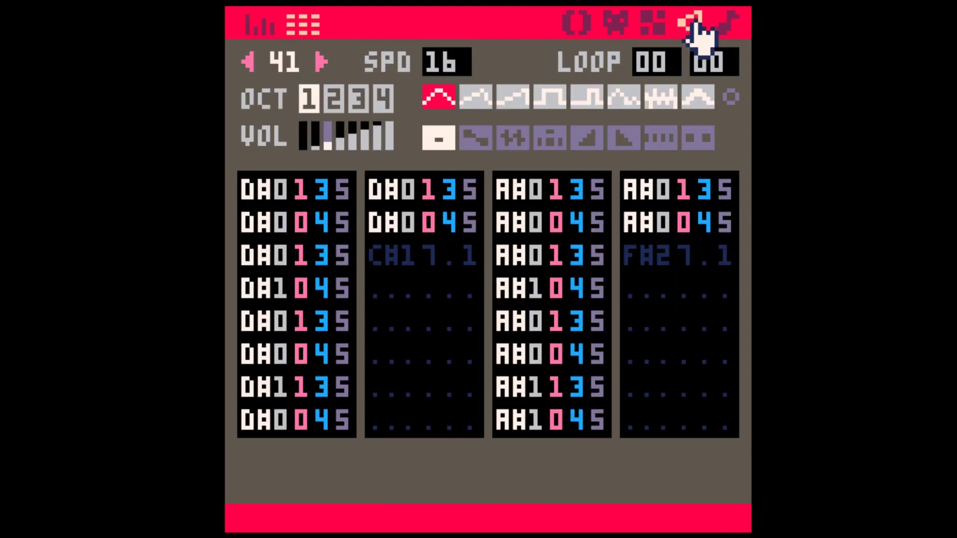
click(726, 24)
Step: Set the waveform of notes 11 to 15 and 27 to 31 of SFX 42 to 0
click(575, 324)
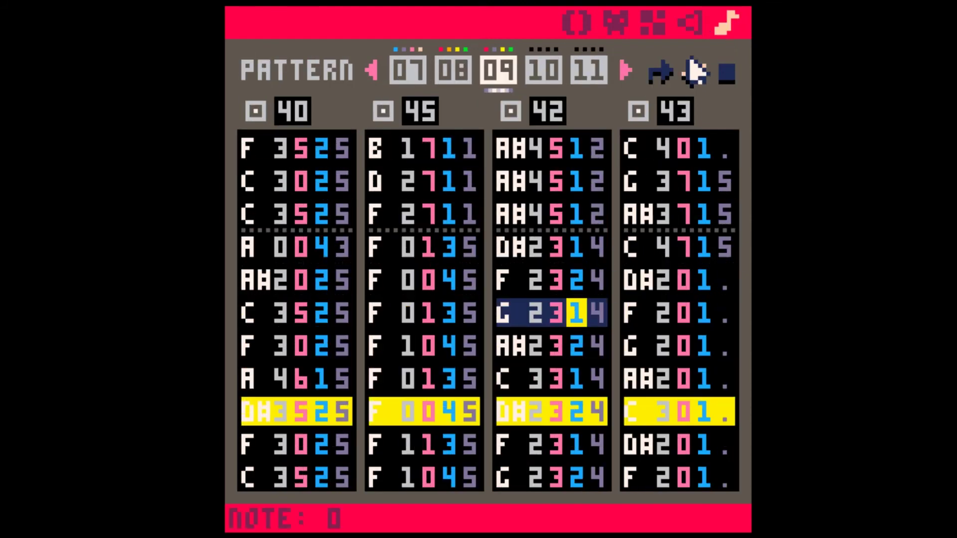
click(698, 20)
click(429, 290)
text(0000)
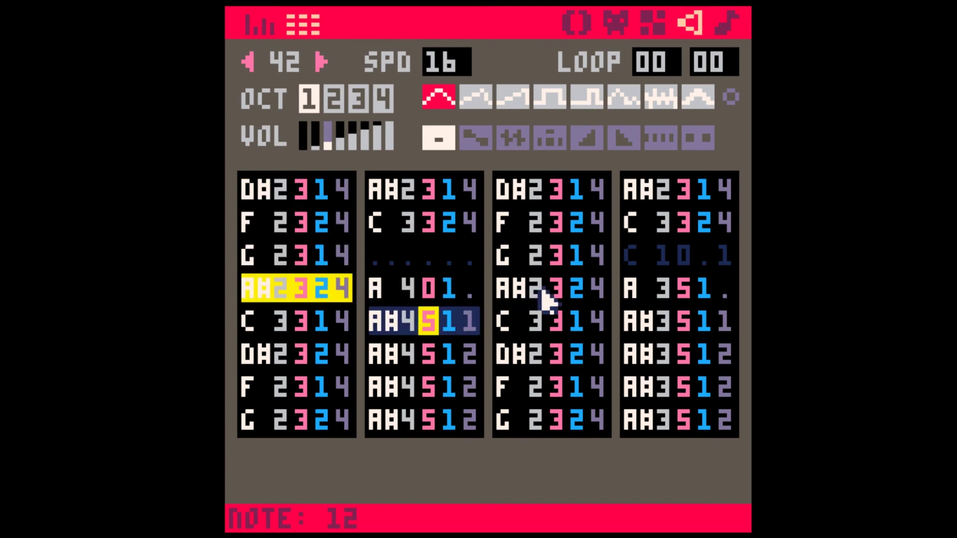
text(0)
click(683, 290)
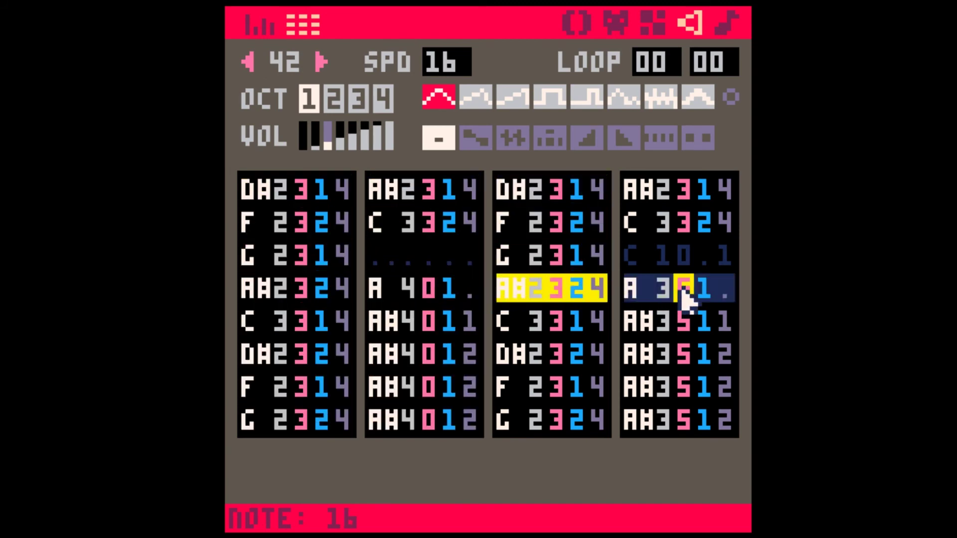
text(000000)
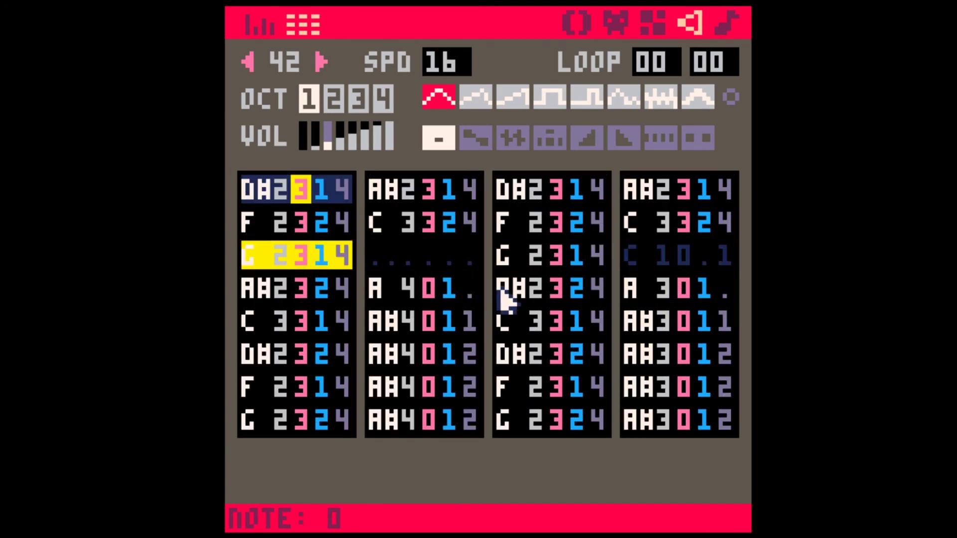
Step: Set the waveform of notes 11 to 15 of SFX 42 to 2 and of notes 27 to 31 to 4
click(431, 292)
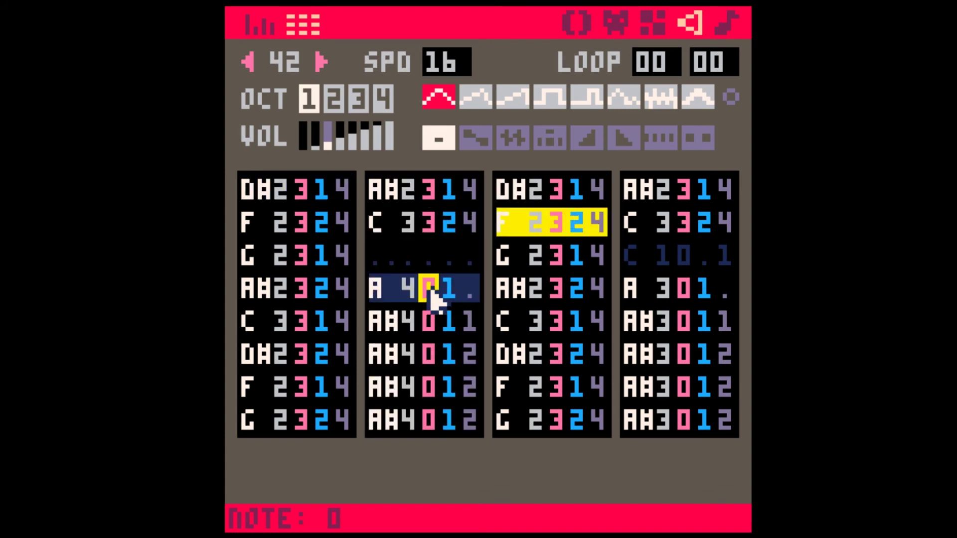
text(22222)
click(683, 289)
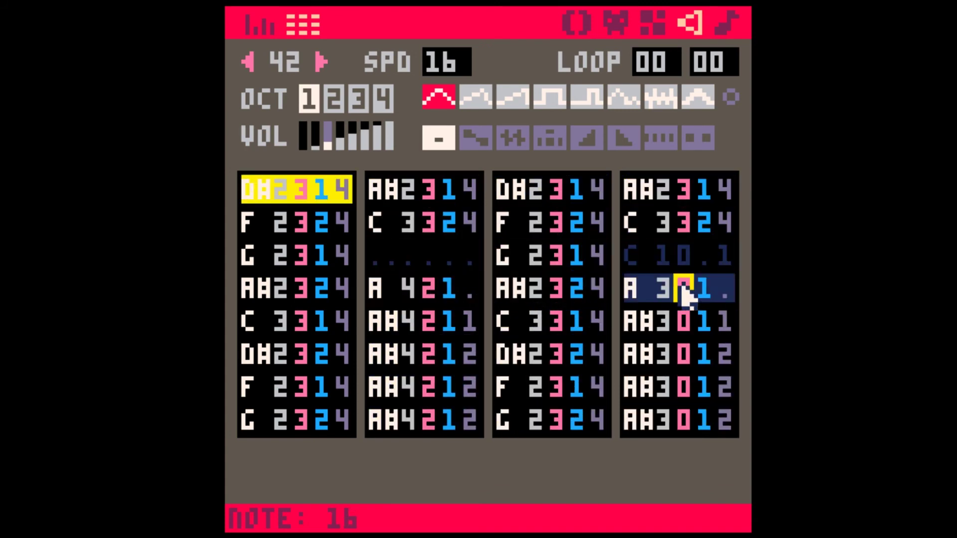
text(44444)
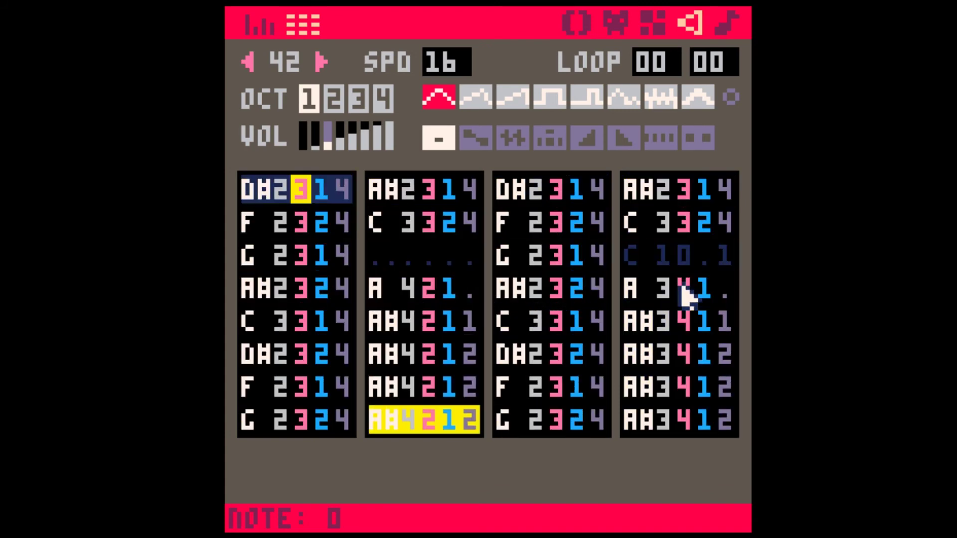
Step: Set the waveform of notes 11 to 14 and 27 to 29 of SFX 42 to 3
click(428, 292)
text(3333)
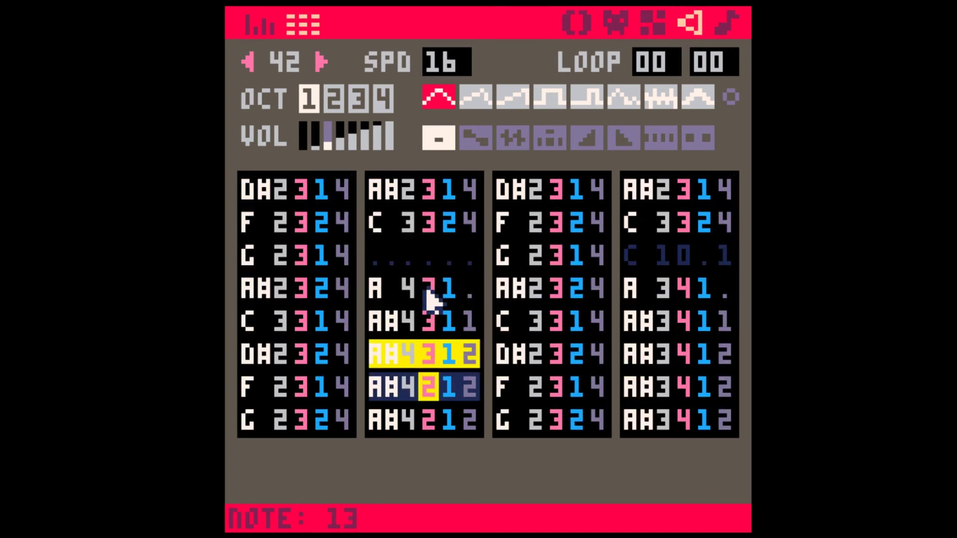
click(685, 292)
text(333)
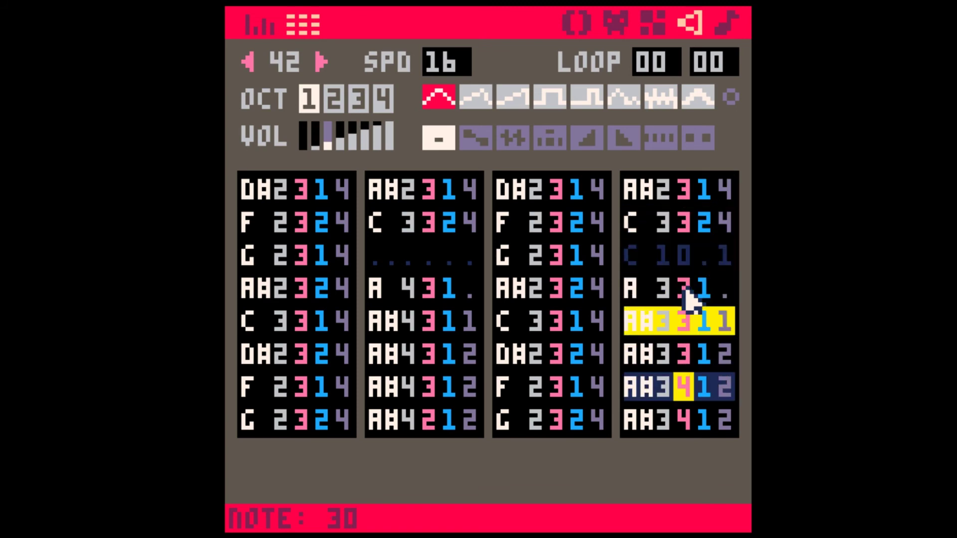
click(429, 293)
text(333)
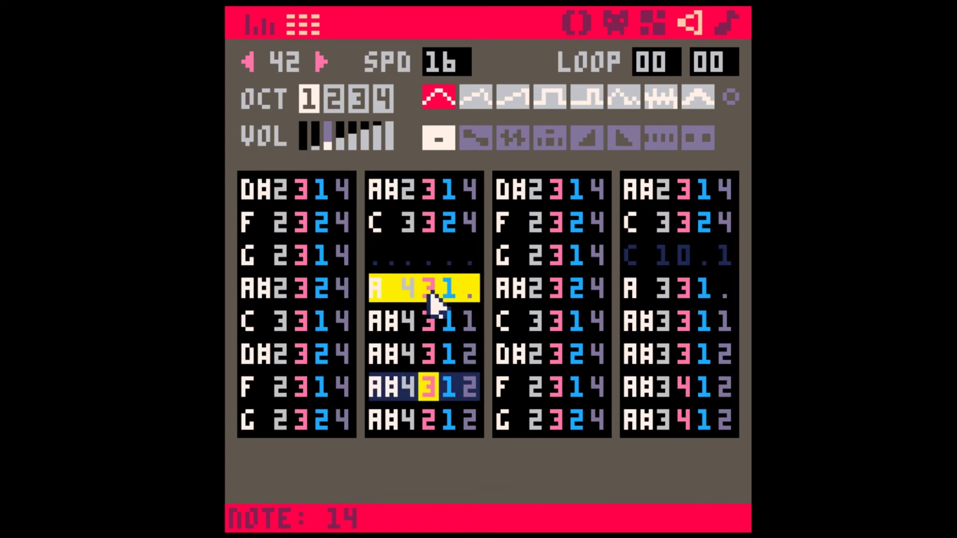
Step: Set the volume of notes 15, 30 and 31 of SFX 42 to 2
key(Up)
key(Right)
key(Down)
key(Down)
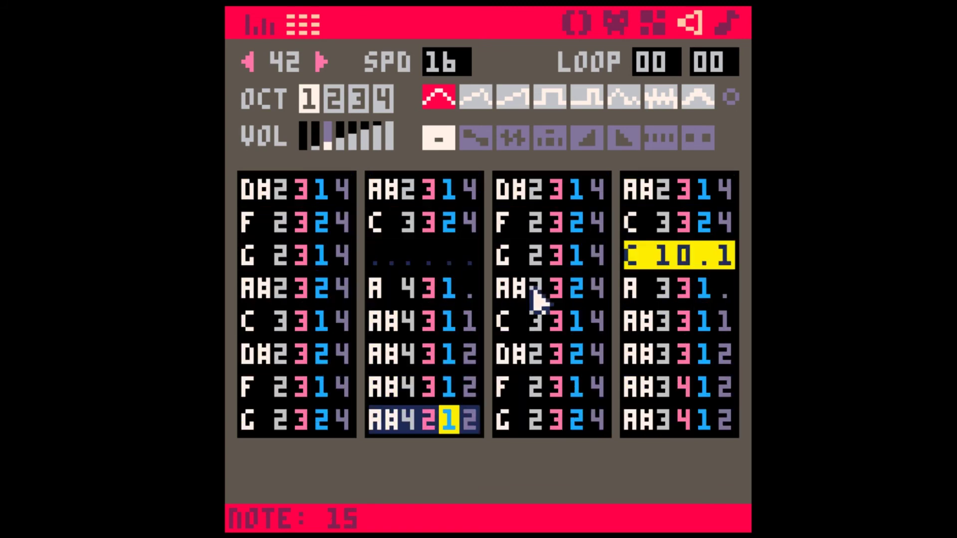
text(2)
click(701, 307)
key(Down)
key(Down)
text(22)
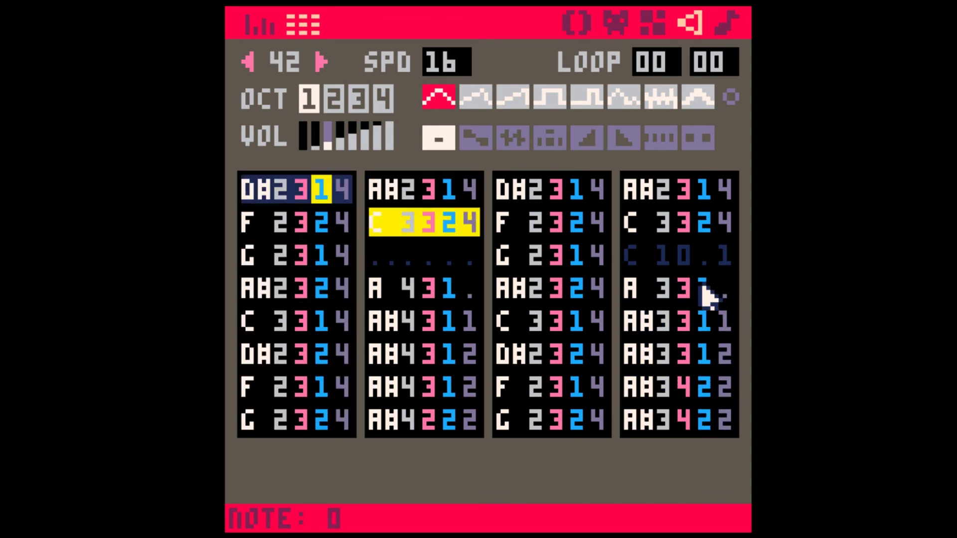
Step: Return the volume of notes 14, 15, 30 and 31 of SFX 42 to 1
click(457, 388)
text(11)
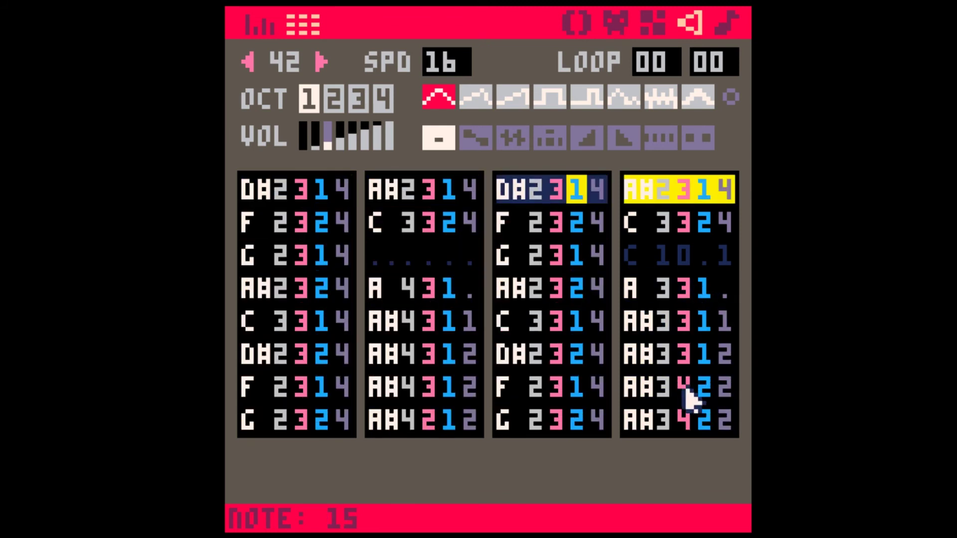
click(704, 388)
text(11)
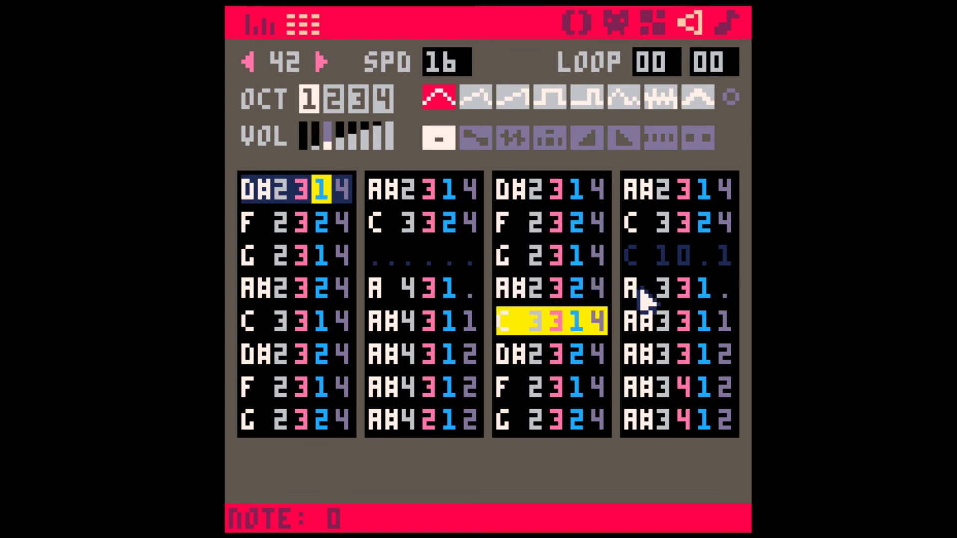
Step: Fill the empty note 10 of SFX 42 with D#1 on waveform 0 at volume 2 with effect 6
click(382, 258)
click(451, 249)
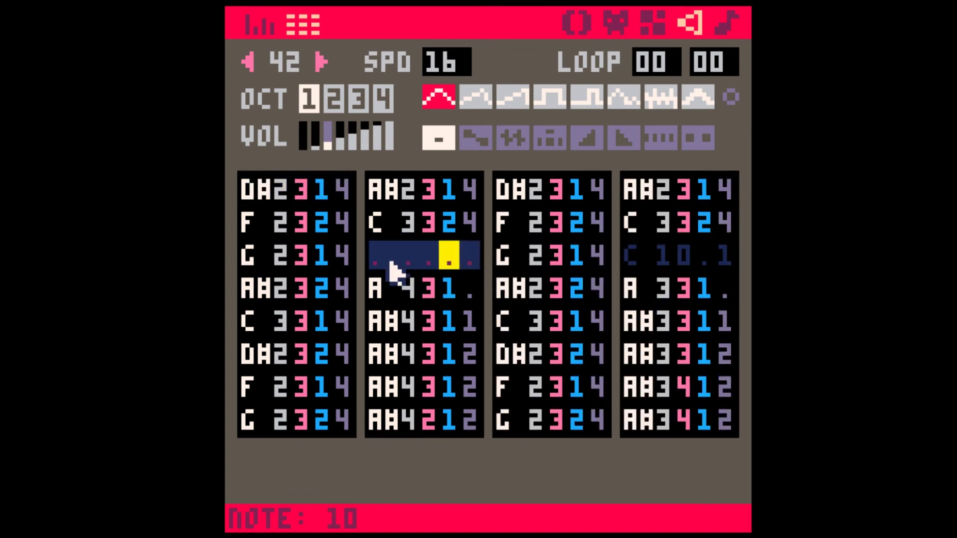
key(d)
click(469, 255)
key(6)
click(448, 322)
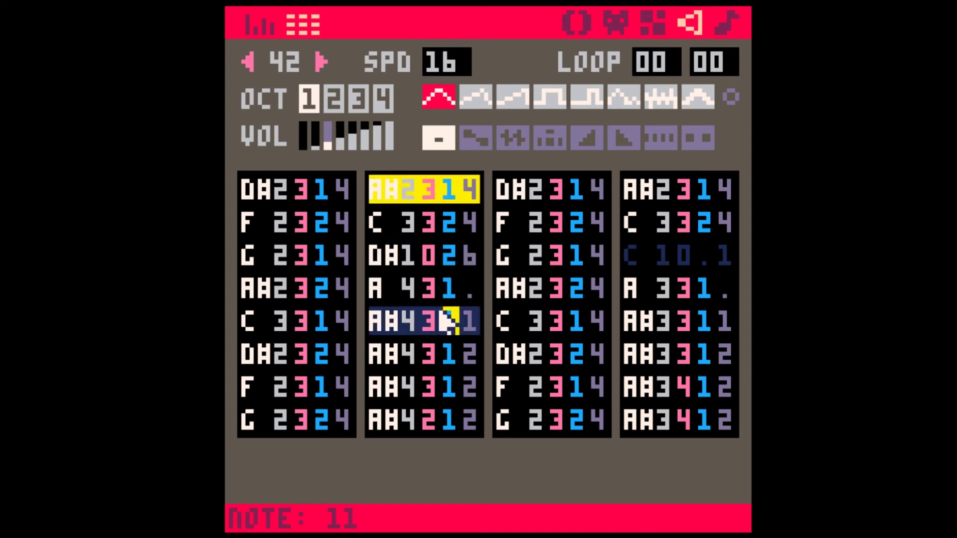
Step: Set the volume of note 10 of SFX 42 to 1 and raise its octave to 2
click(451, 257)
key(1)
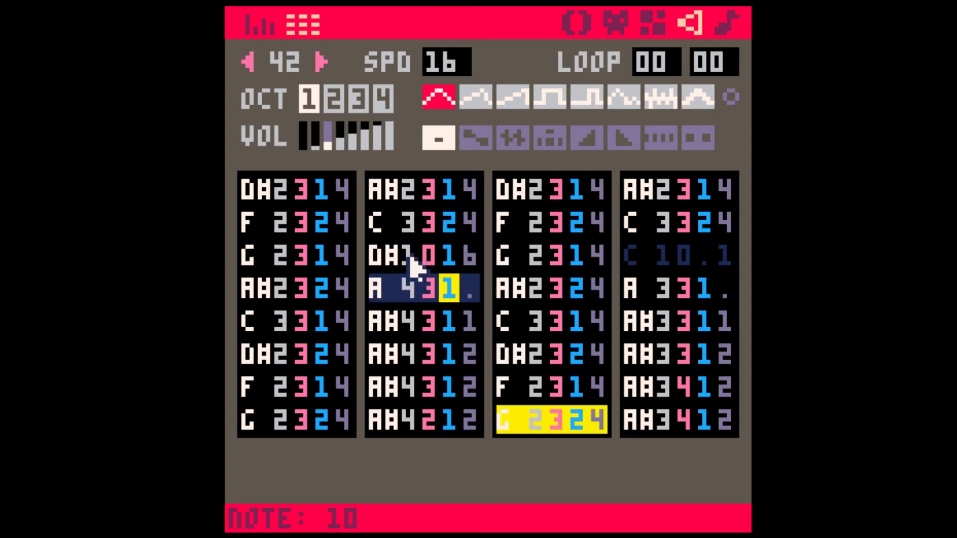
click(411, 258)
key(2)
click(448, 352)
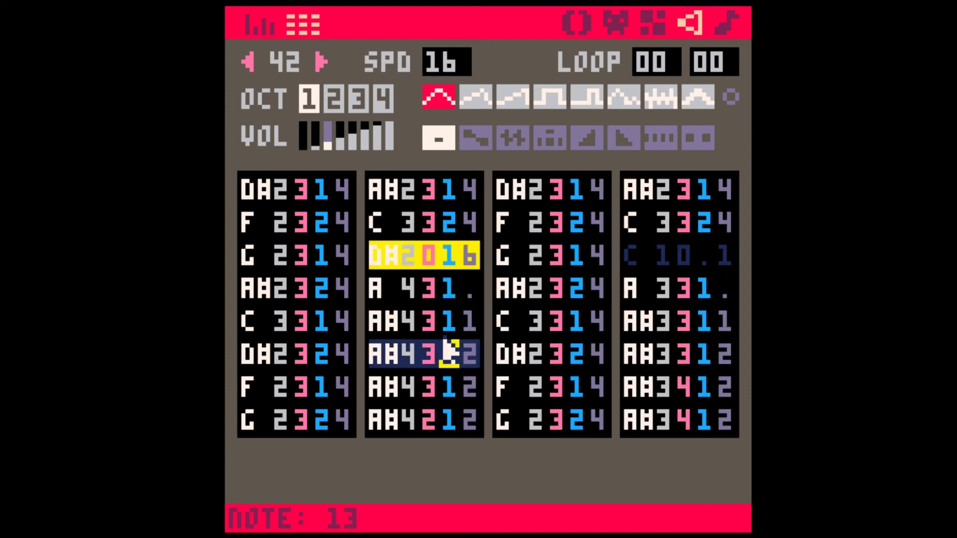
Step: Try volume 5 and effect 3 on note 10 of SFX 42
click(451, 258)
key(5)
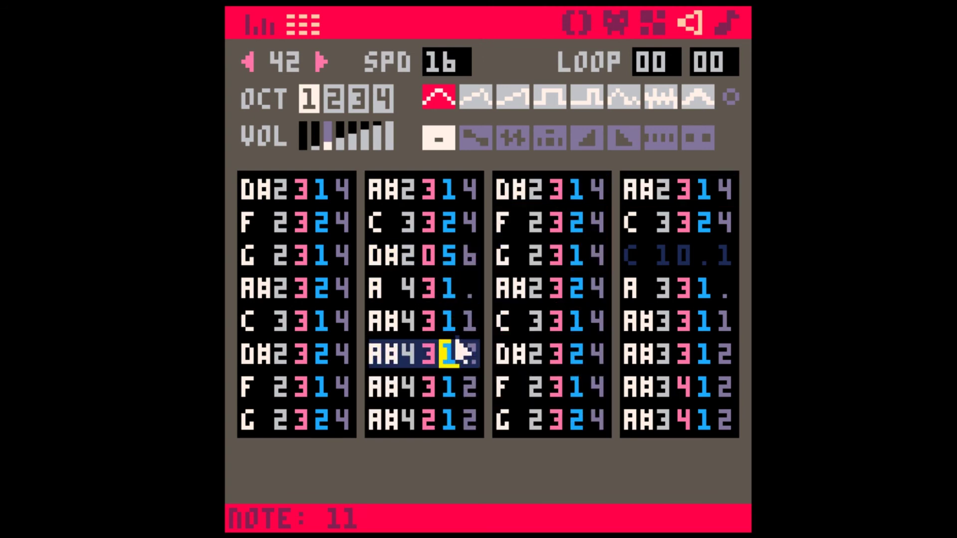
click(454, 352)
click(469, 257)
key(3)
click(471, 259)
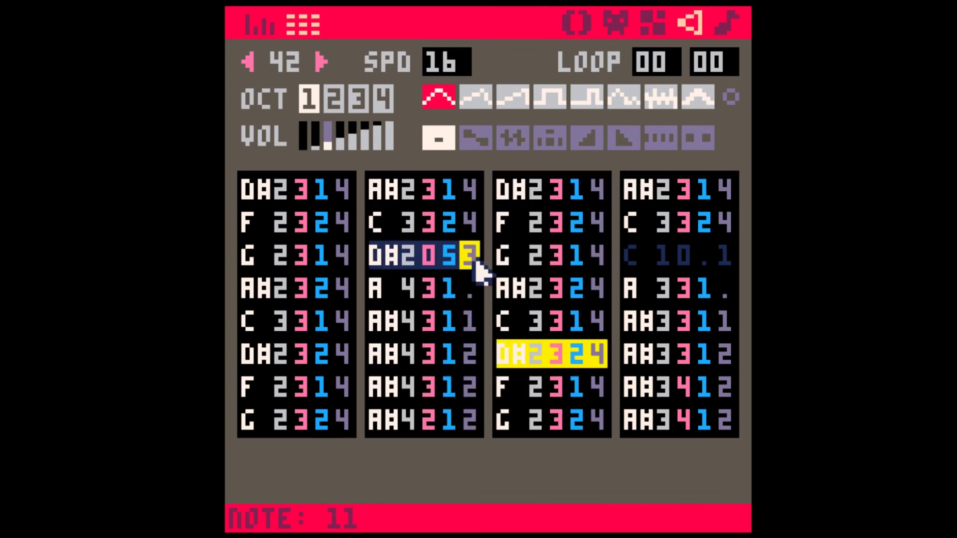
Step: Return note 10 of SFX 42 to effect 6 and lower its volume to 3, settling on 2
key(6)
click(451, 264)
key(3)
click(451, 354)
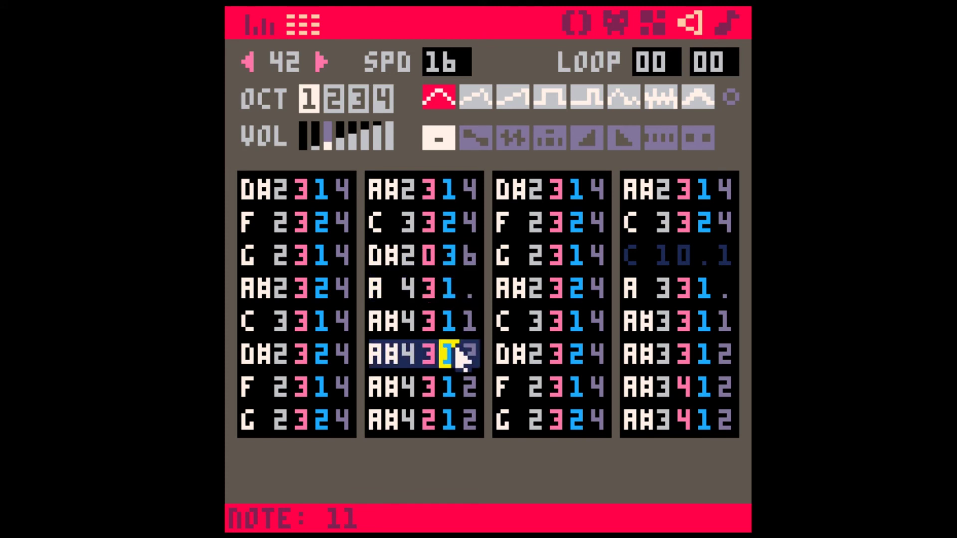
click(455, 261)
key(2)
click(448, 331)
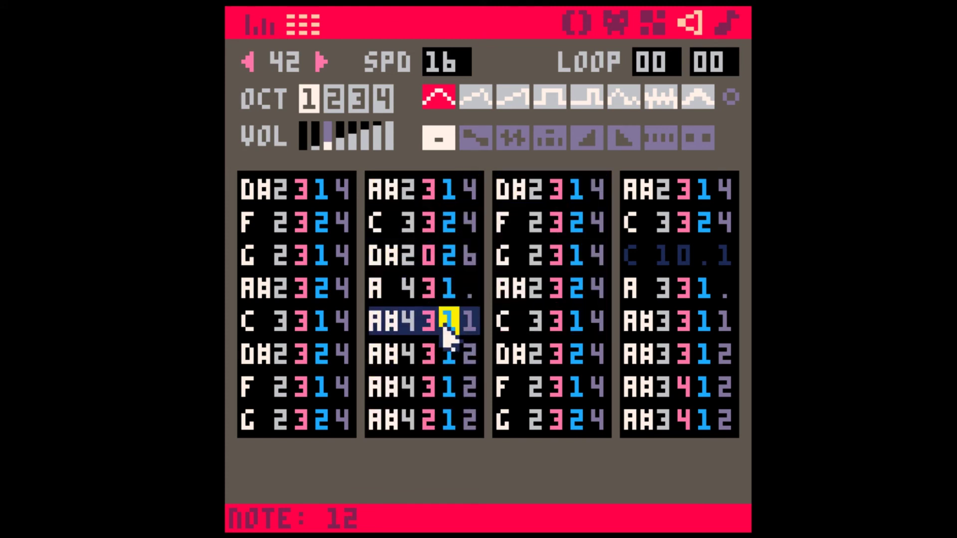
Step: Copy note 10 of SFX 42 onto note 26, replacing the silent note there
drag(405, 252, 462, 252)
key(ctrl+c)
click(629, 257)
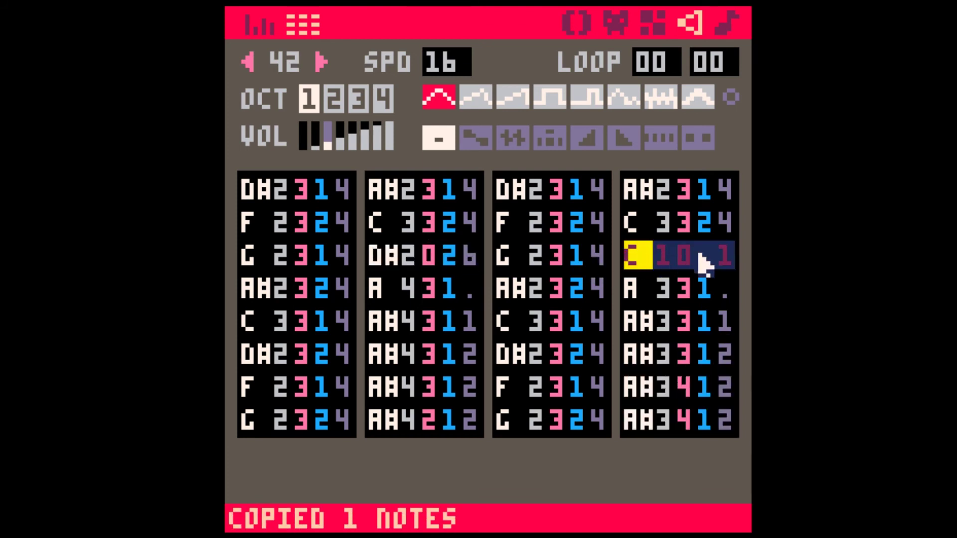
key(ctrl+v)
Step: Listen to the edited melody in music patterns 08 and 09 and look over both patterns
key(space)
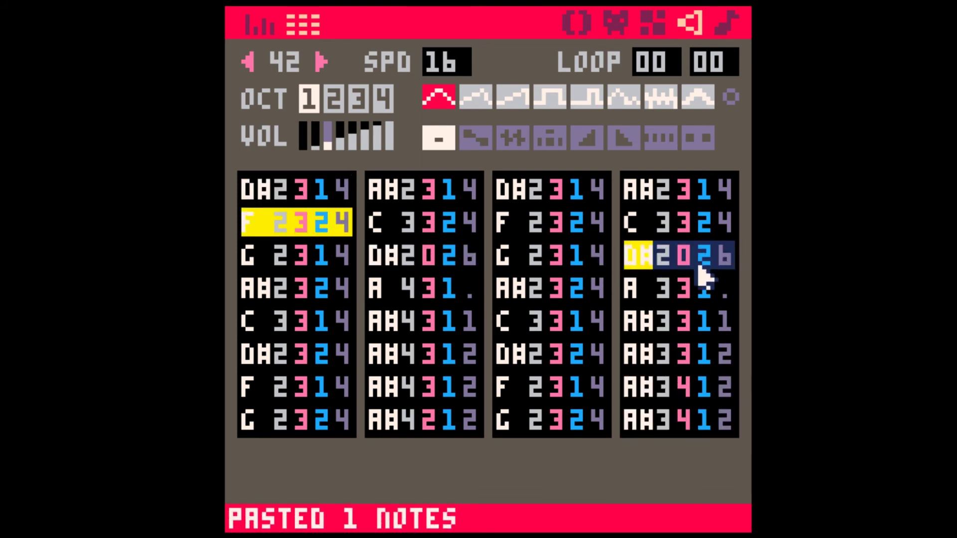
click(730, 22)
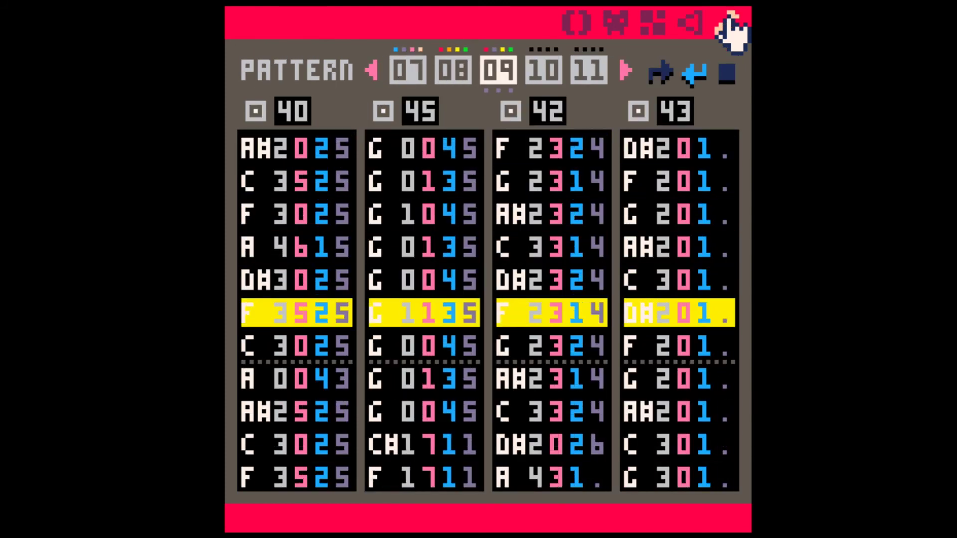
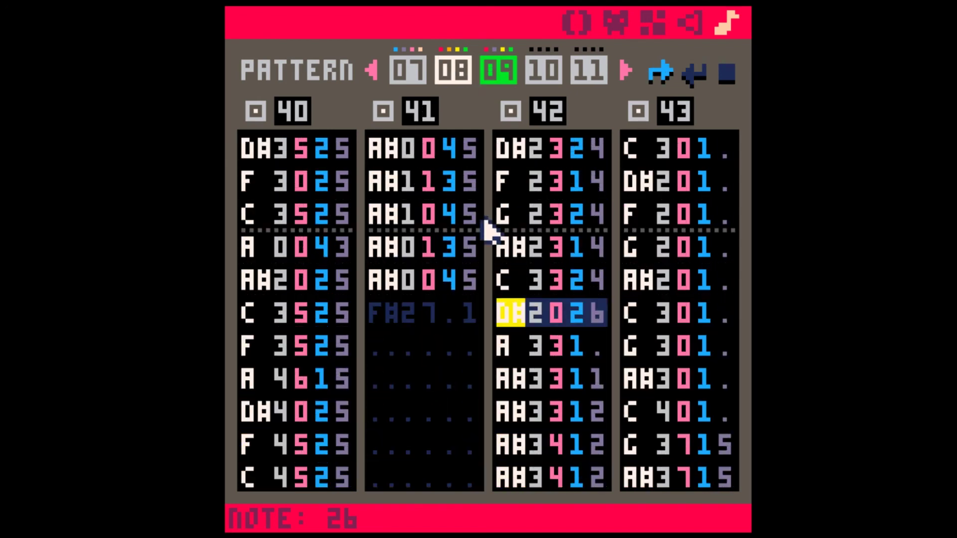
click(464, 80)
click(491, 77)
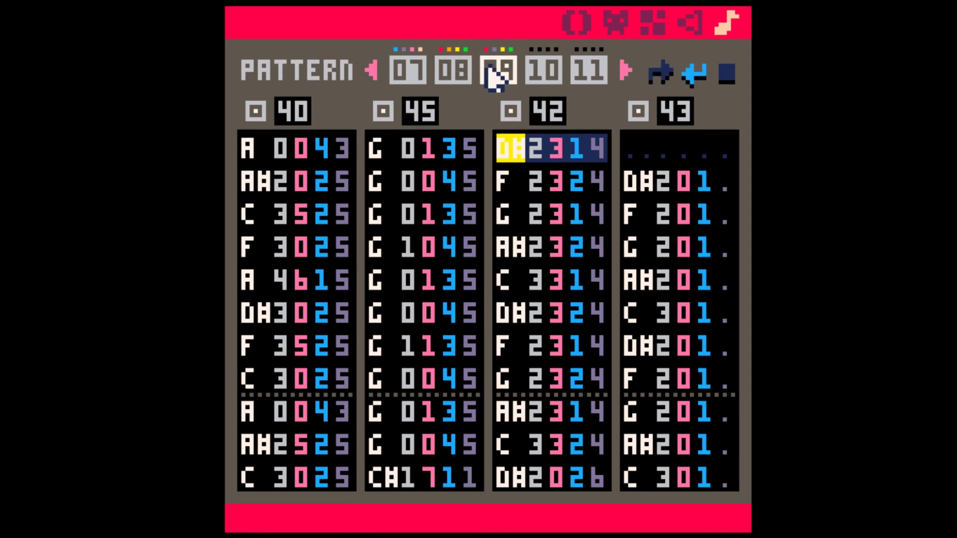
Step: Copy music patterns 08 and 09 together into patterns 10 and 11
click(464, 80)
key(space)
click(498, 79)
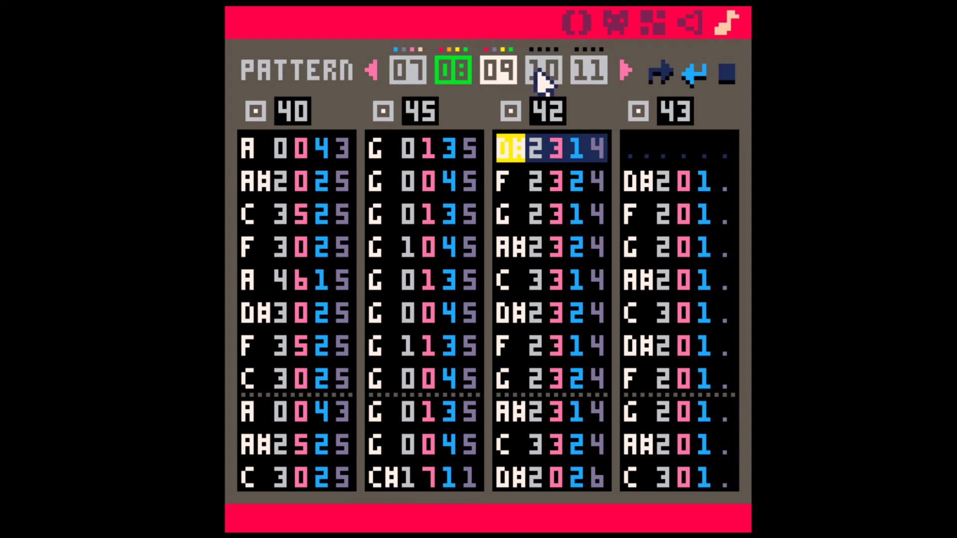
key(ctrl+c)
click(541, 77)
key(ctrl+v)
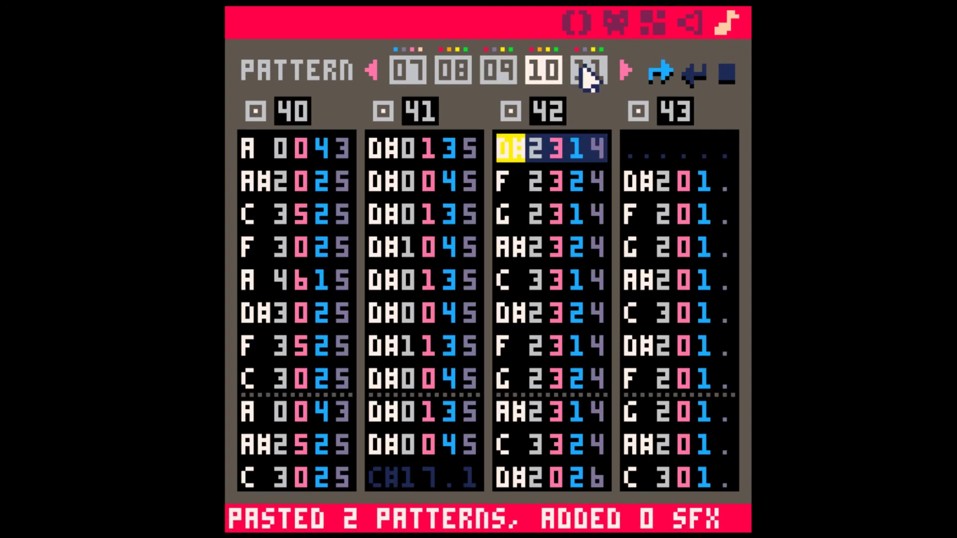
Step: Clear the loop-start flag of pattern 10 and the loop-back flag of pattern 09 so the loop spans patterns 08 to 11
click(593, 79)
click(698, 80)
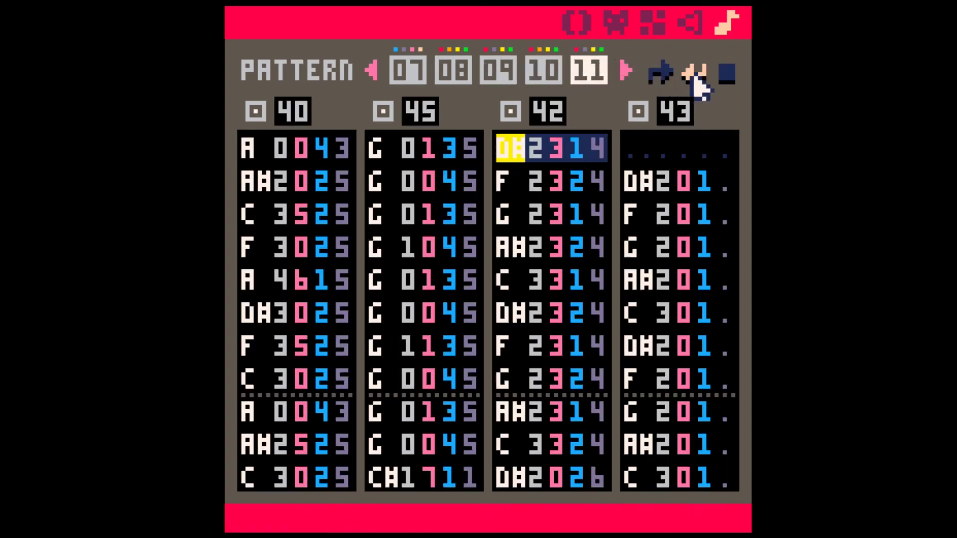
click(556, 70)
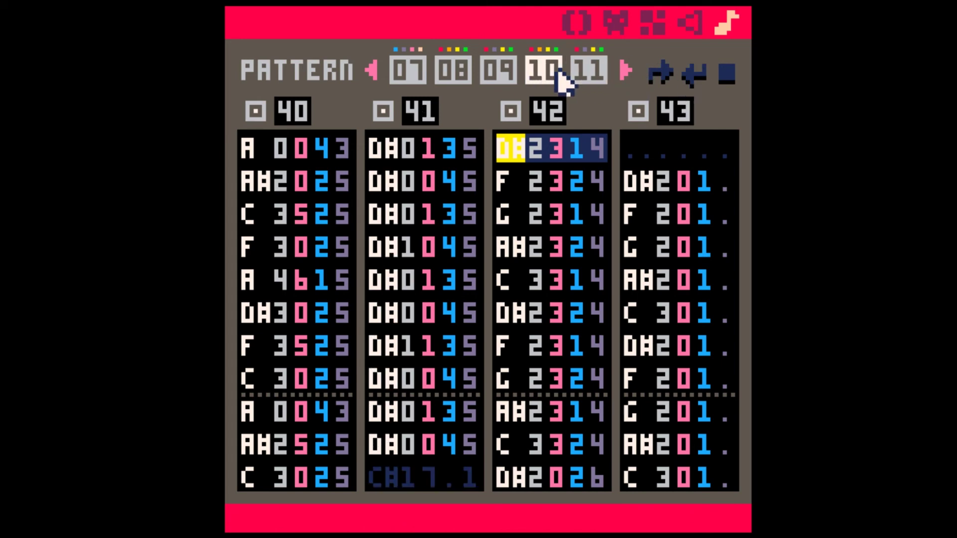
click(508, 82)
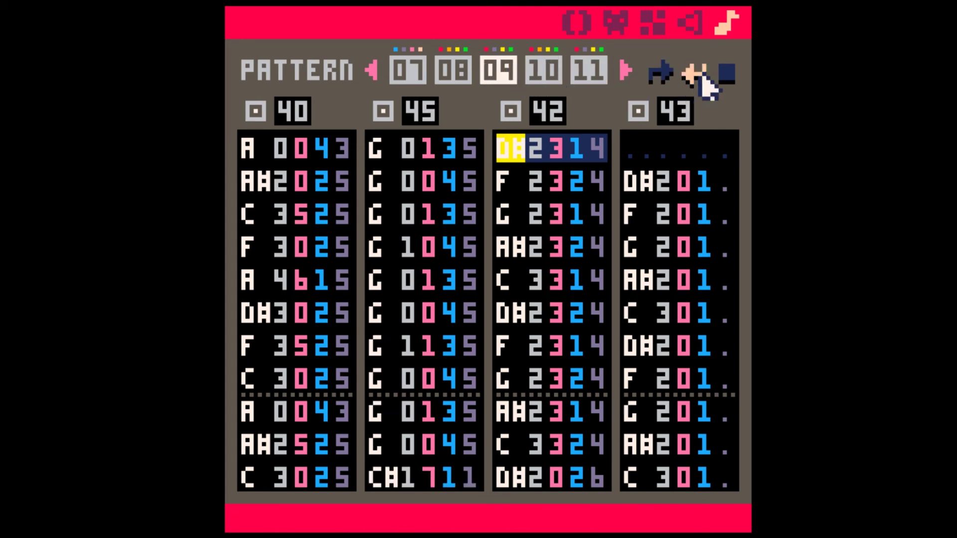
click(452, 70)
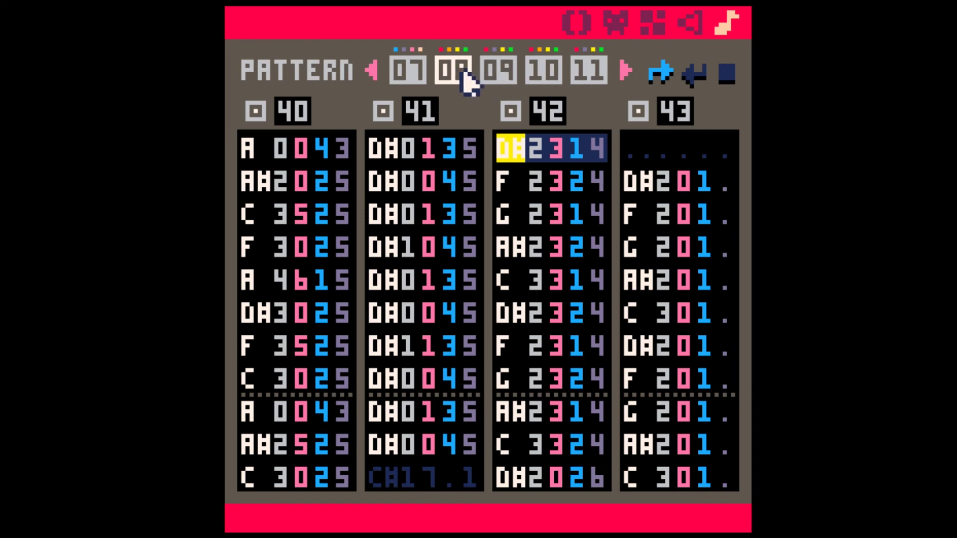
click(508, 72)
click(544, 72)
click(588, 74)
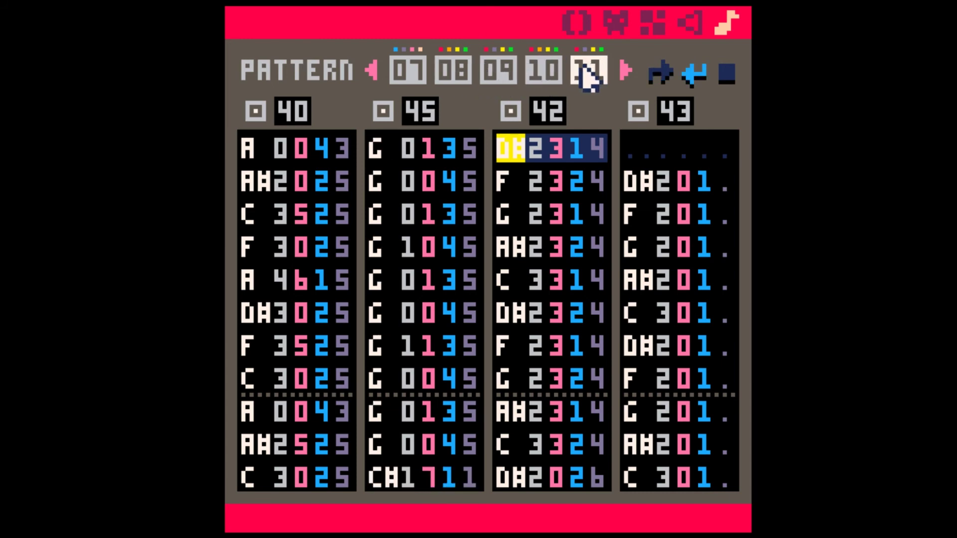
Step: Play the song from pattern 08 through pattern 11 and stop playback
click(625, 71)
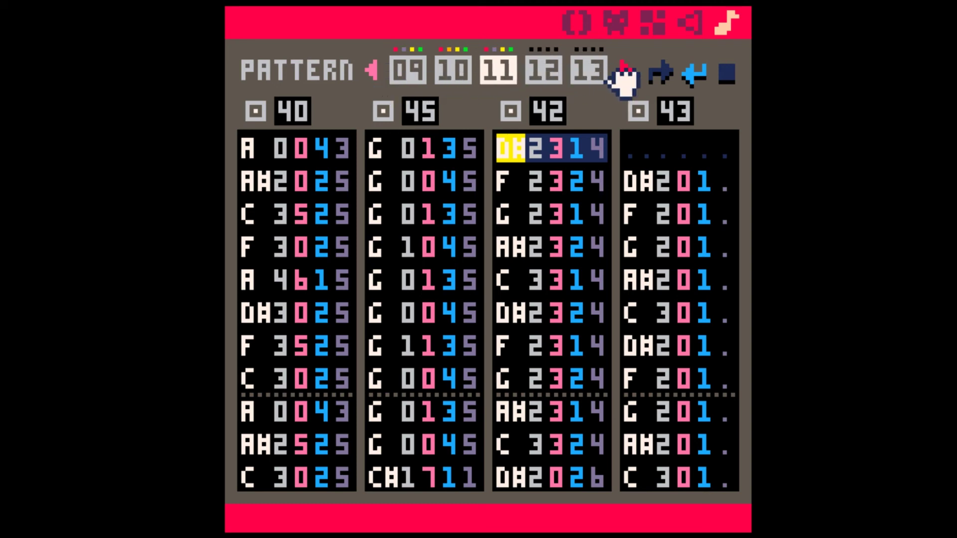
click(623, 70)
click(623, 70)
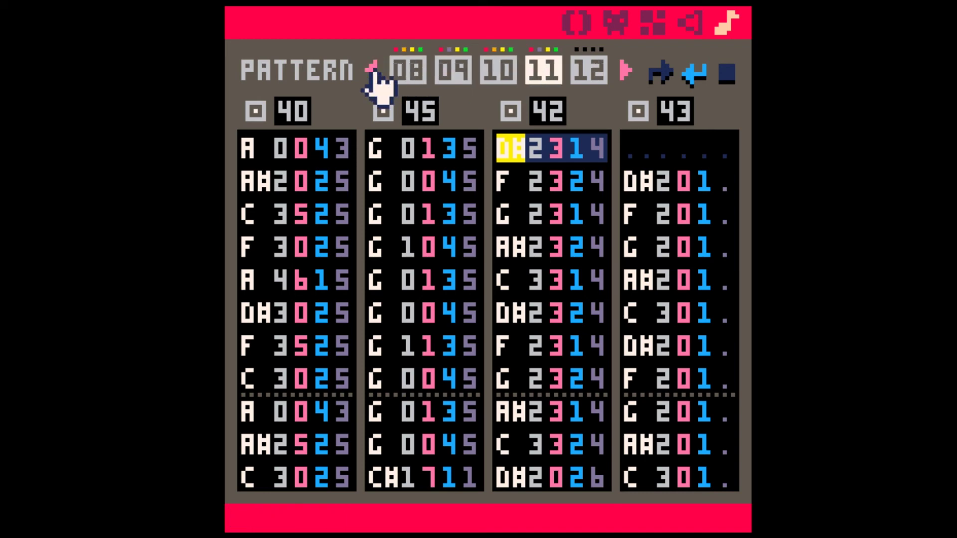
click(406, 71)
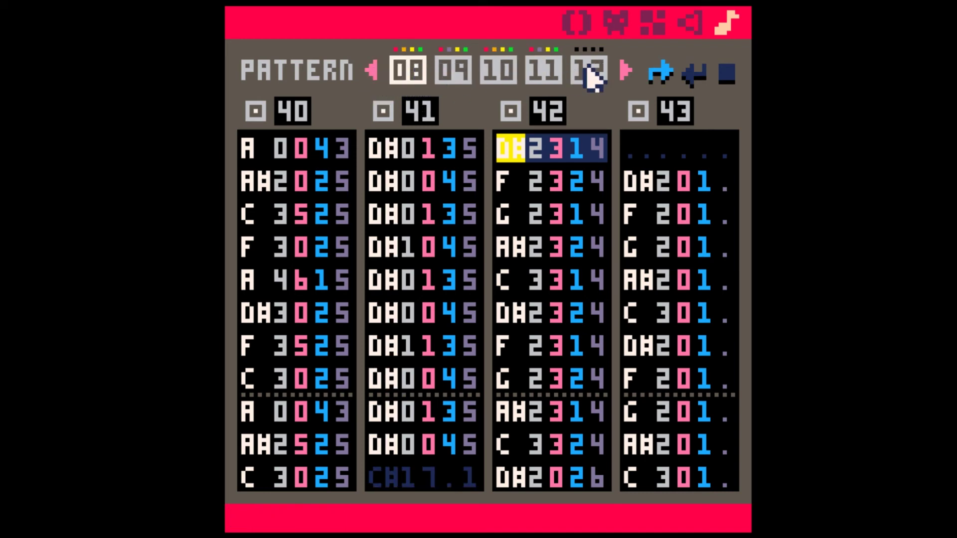
key(space)
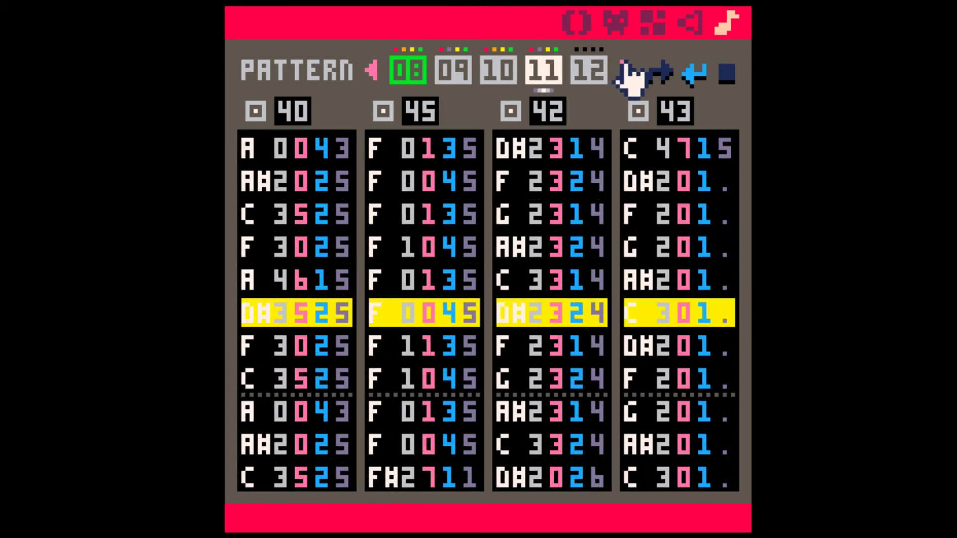
key(space)
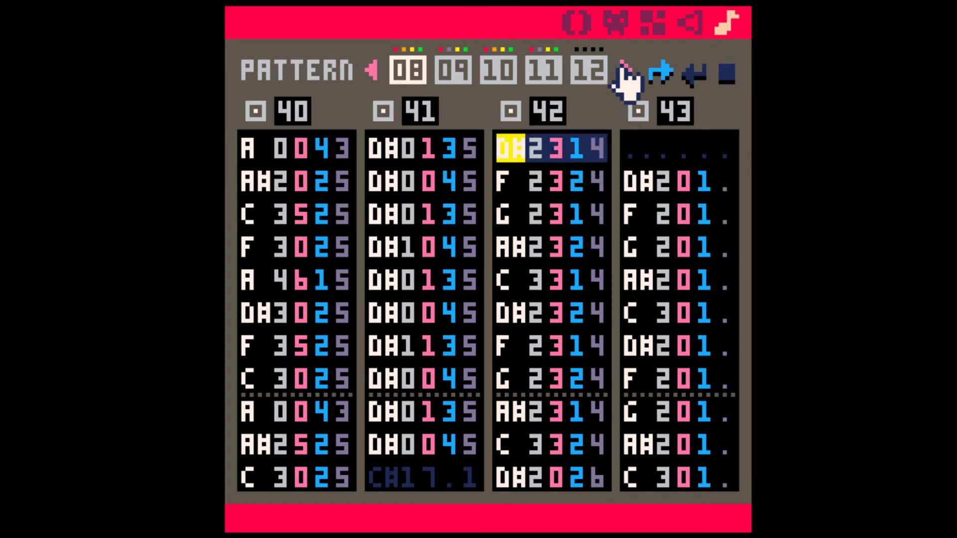
Step: Copy music patterns 08 to 11 into the four patterns starting at 12 and clear the loop-start flag of pattern 12
shift+click(543, 71)
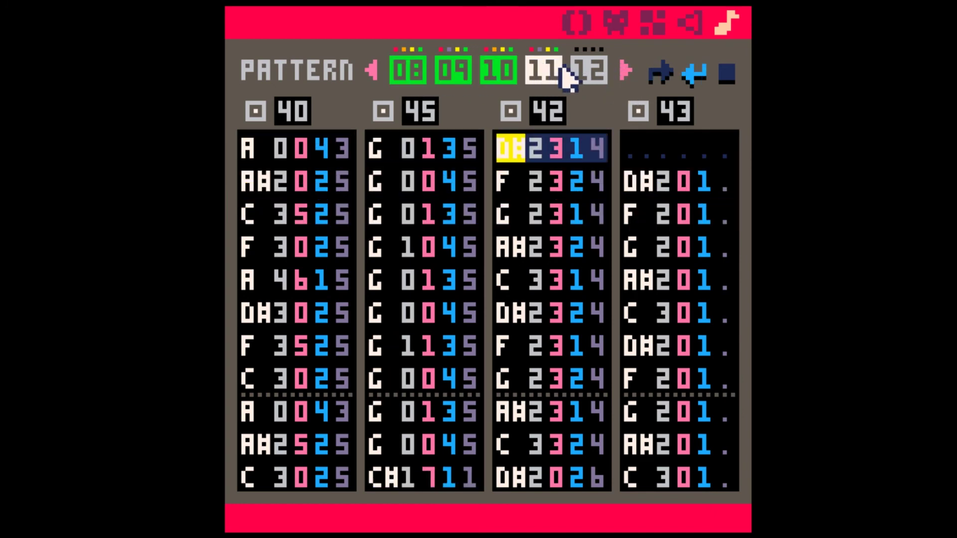
key(ctrl+c)
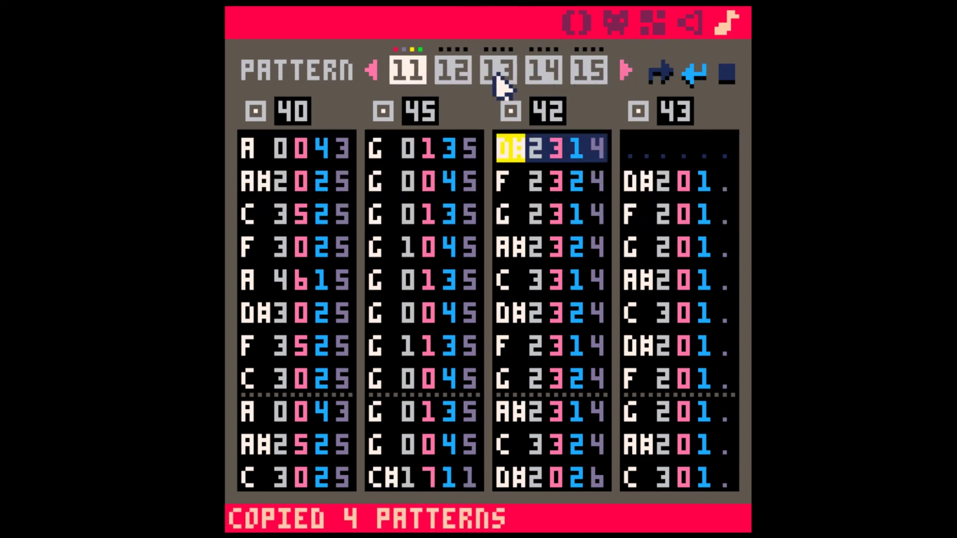
click(451, 73)
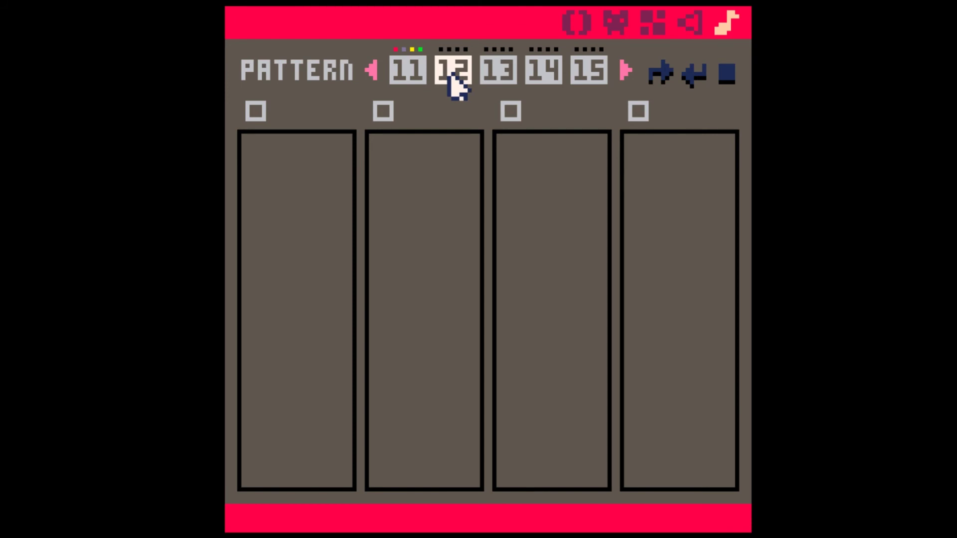
key(ctrl+v)
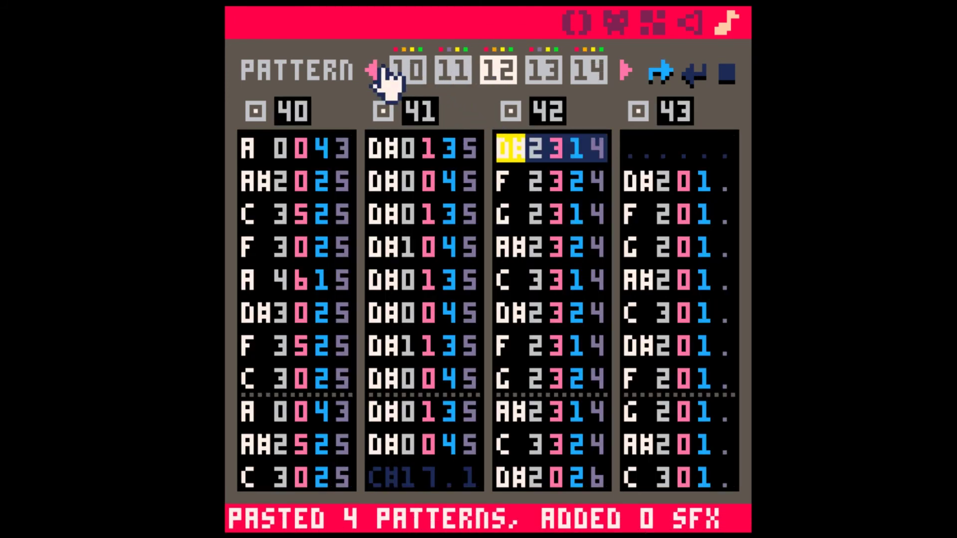
click(458, 73)
click(494, 74)
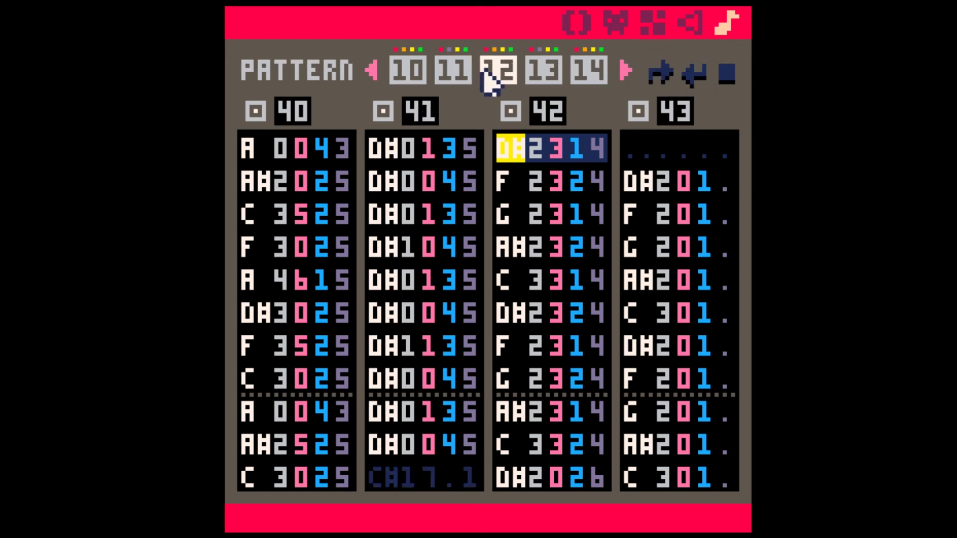
Step: Examine the notes of SFX 41, 43 and 42 in pattern 12, auditioning SFX 43 in the SFX editor
click(427, 215)
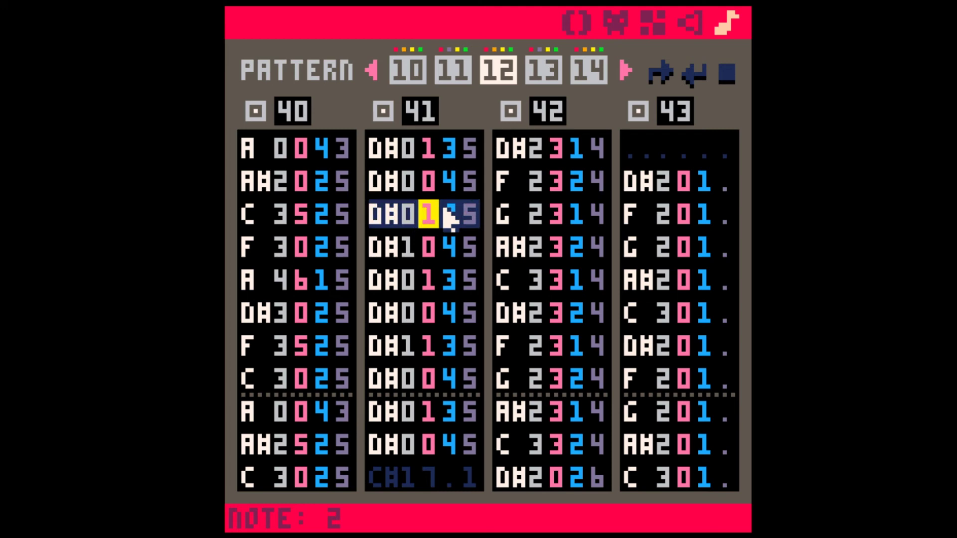
click(664, 215)
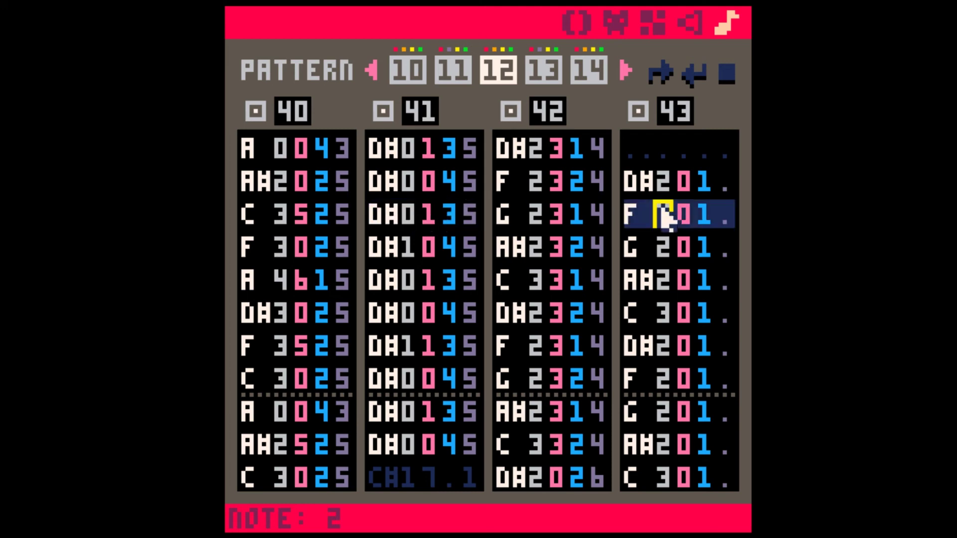
key(Up)
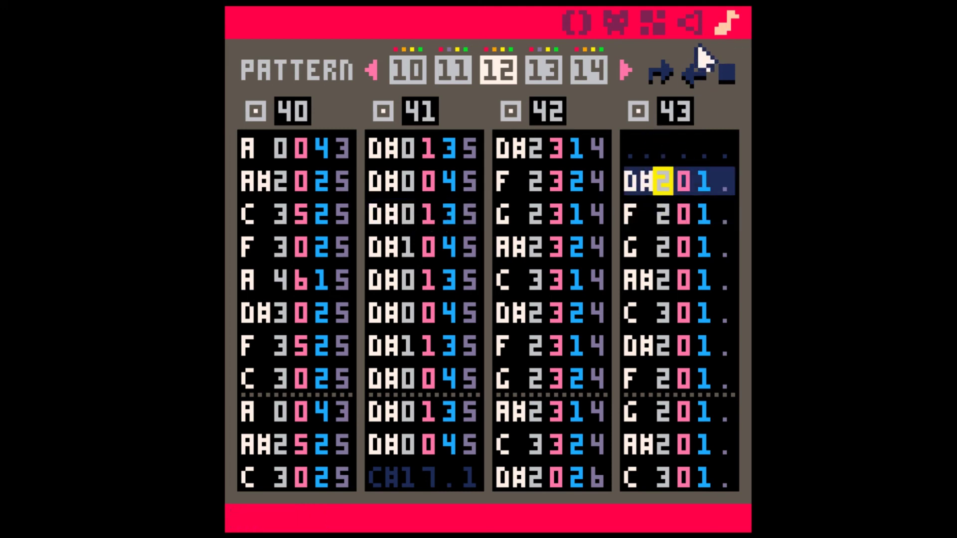
click(694, 22)
key(space)
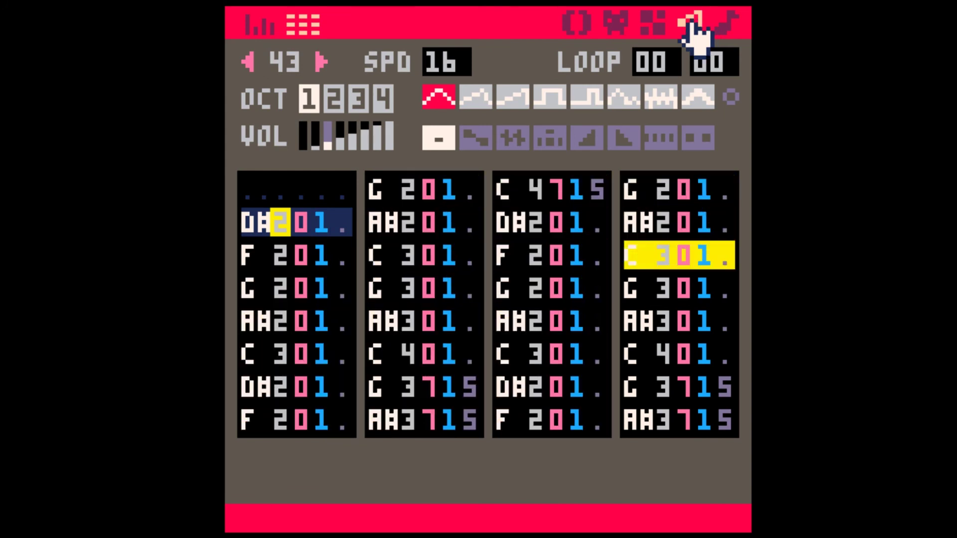
click(724, 27)
click(542, 196)
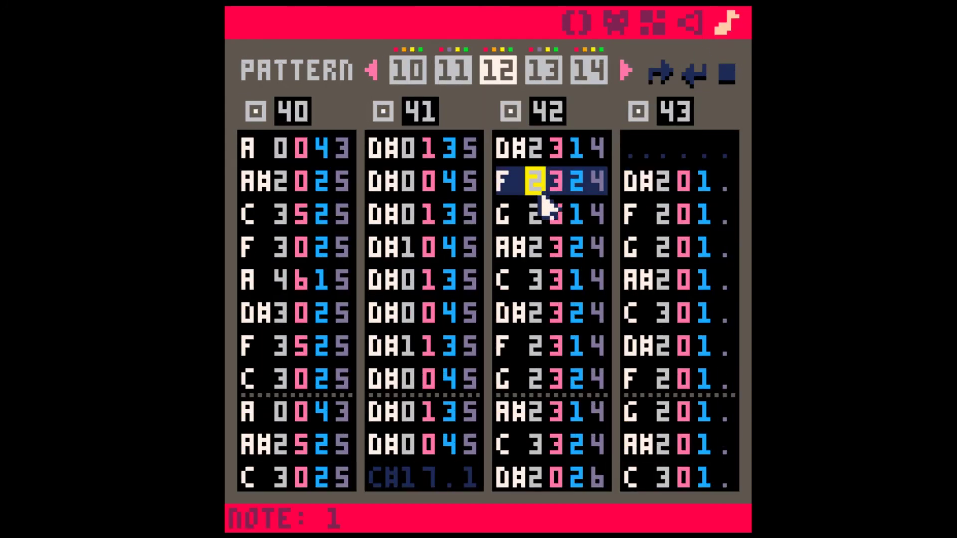
Step: Audition SFX 42 in the SFX editor, check its second note, and return to the music patterns
click(690, 25)
key(space)
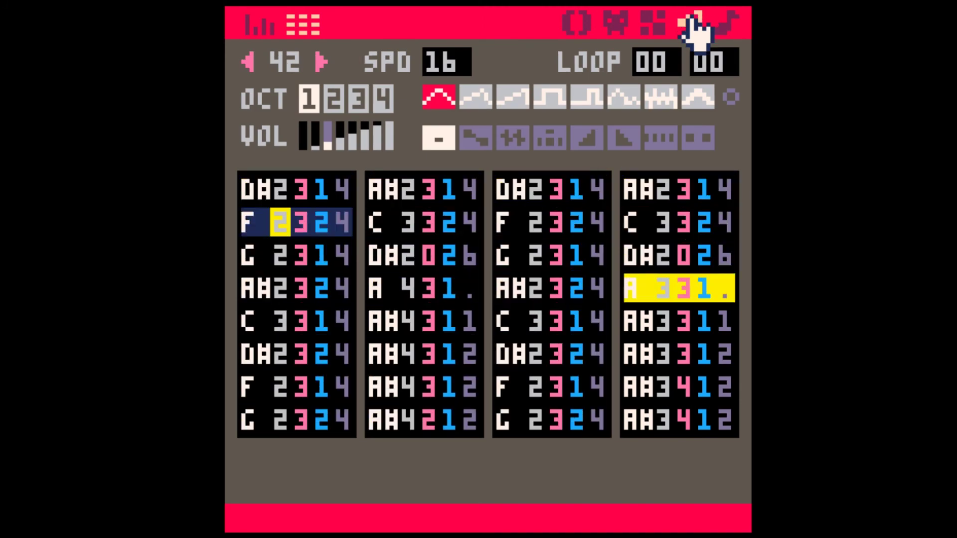
click(258, 235)
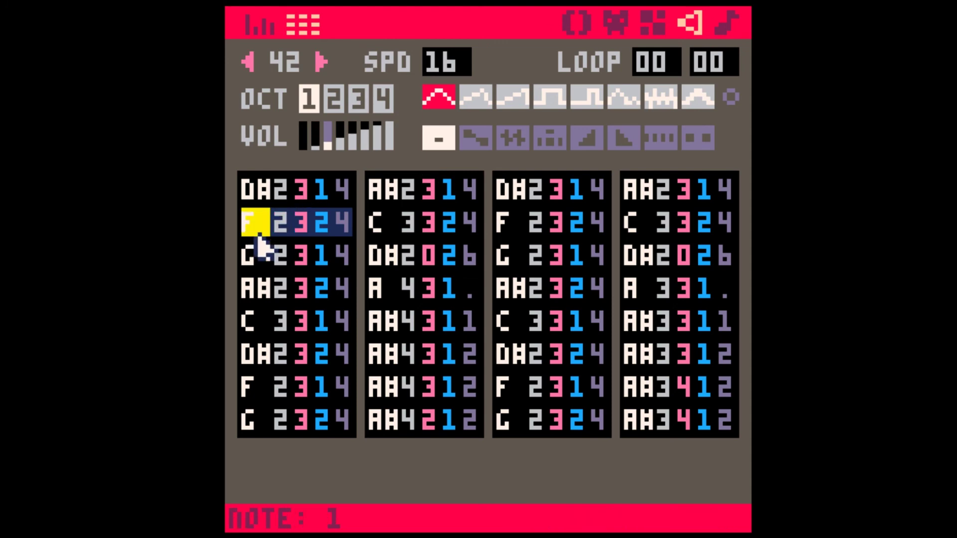
click(721, 24)
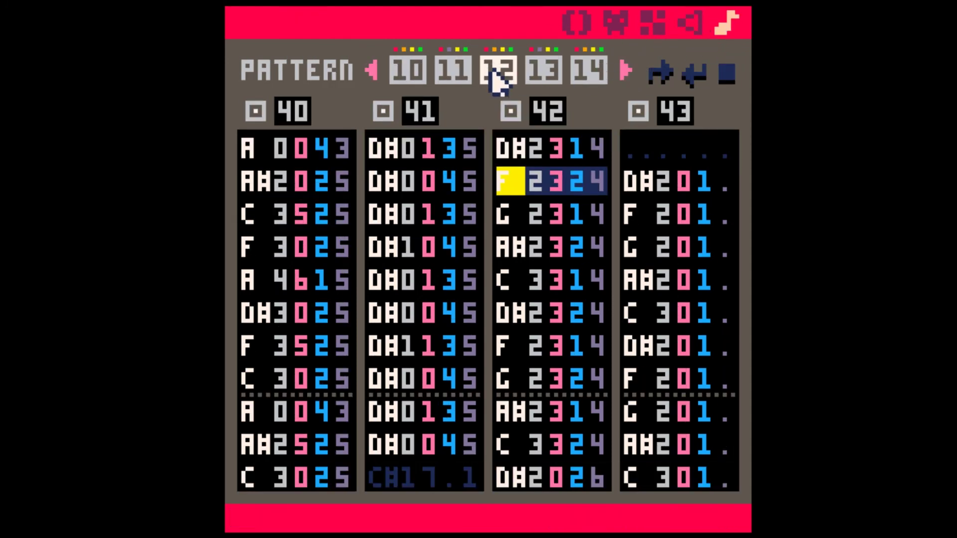
Step: Play pattern 12 with the SFX 42 channel muted, check pattern 13, and re-enable the channel in pattern 12
click(511, 112)
key(space)
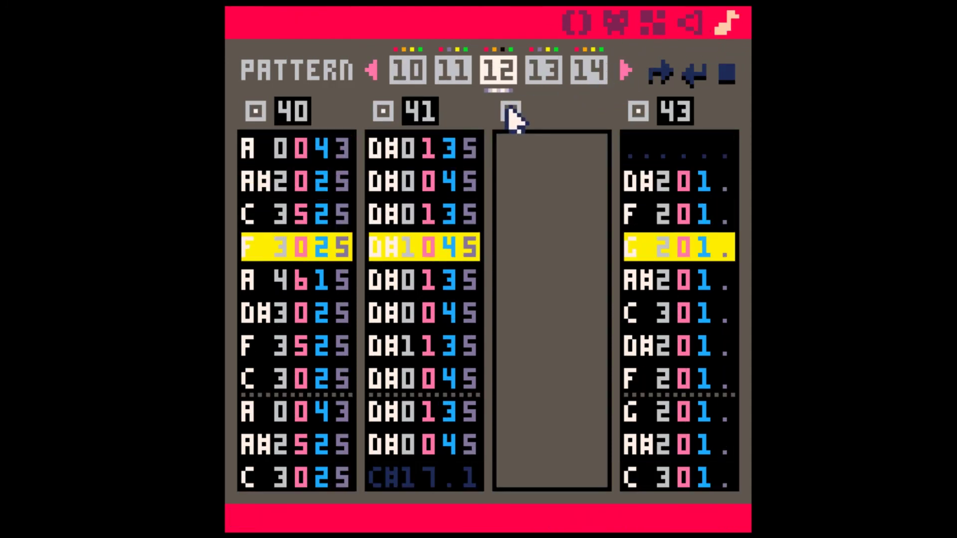
click(545, 72)
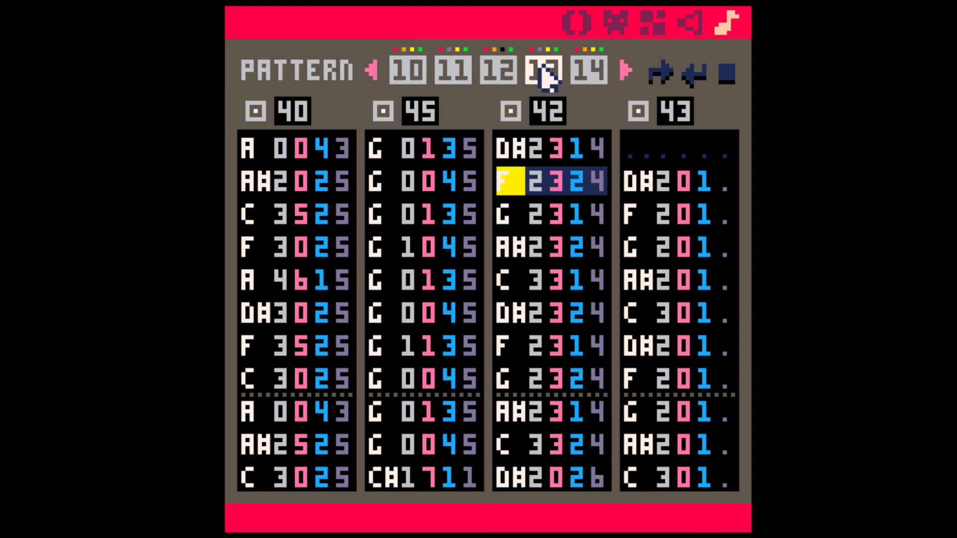
click(509, 72)
click(511, 108)
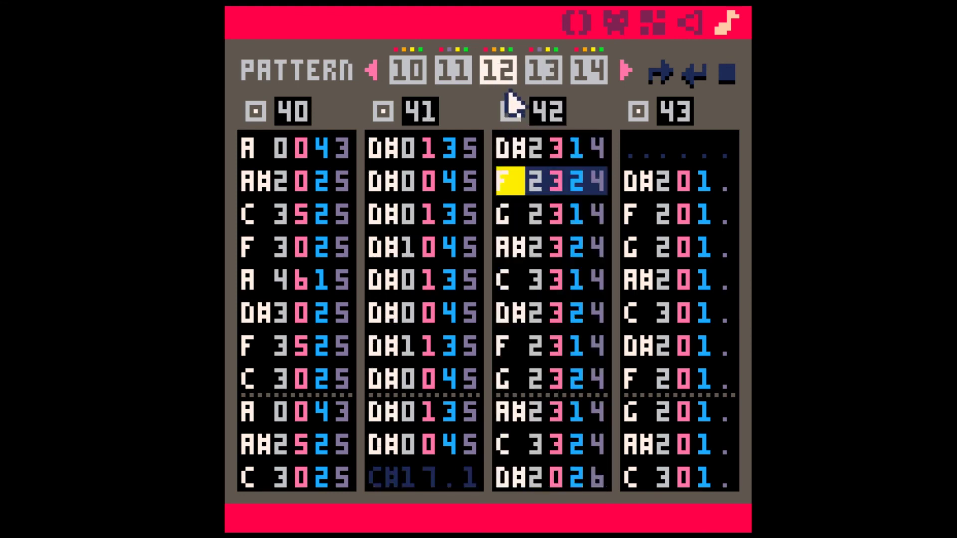
Step: Look through the sound effects following SFX 42 for an unused slot and return to the music patterns
click(689, 21)
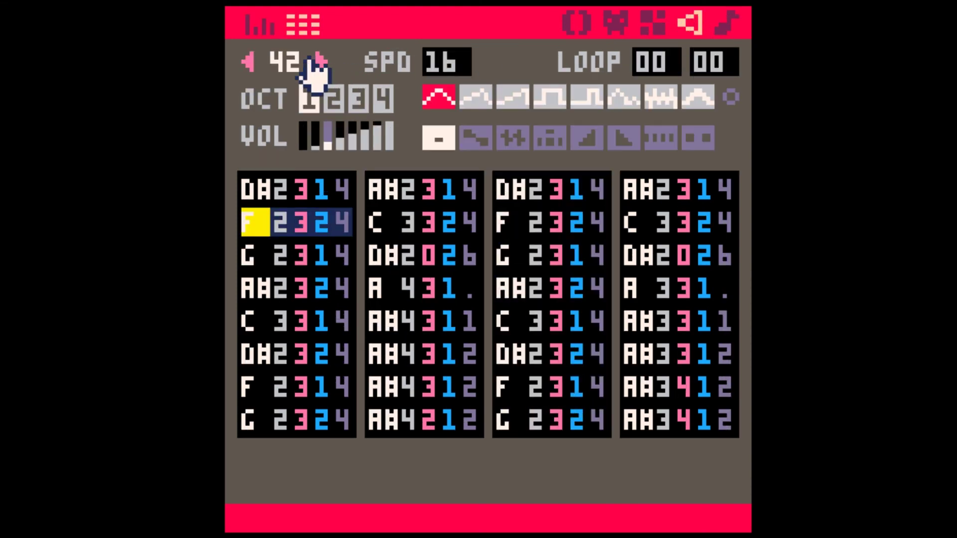
click(320, 60)
click(319, 60)
click(319, 60)
click(319, 60)
click(248, 61)
click(248, 61)
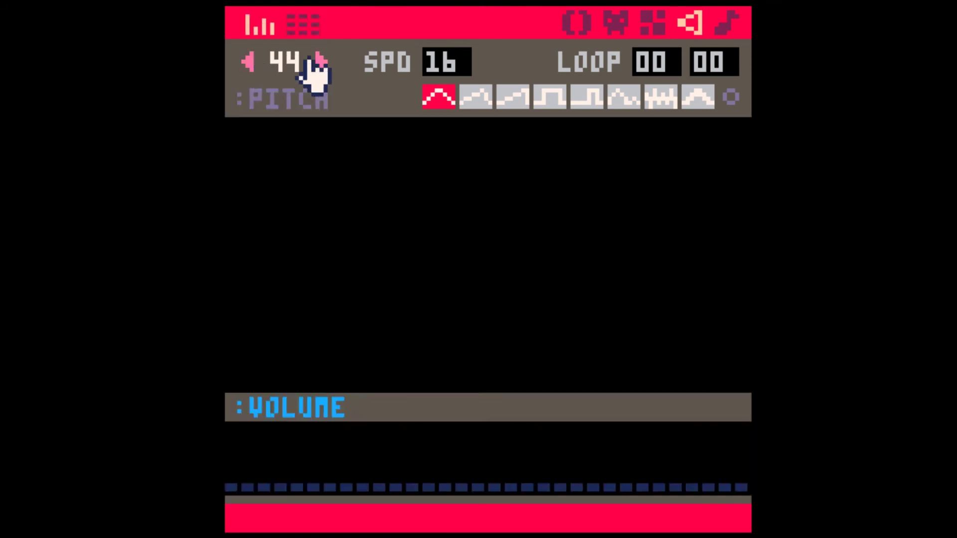
click(321, 59)
click(324, 60)
click(726, 21)
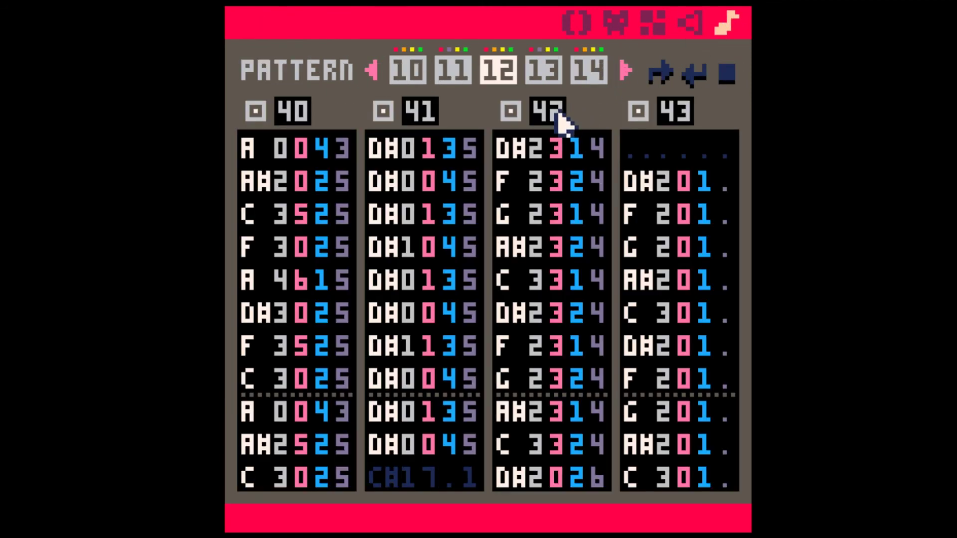
Step: Assign SFX 46 to the third channel of patterns 12 to 15 in place of SFX 42
click(551, 74)
click(589, 75)
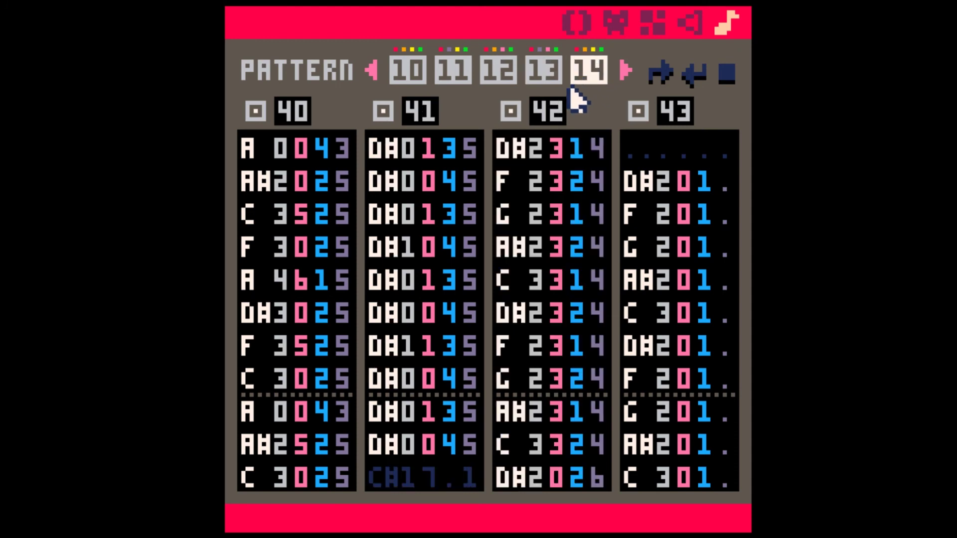
shift+click(555, 103)
click(625, 70)
click(591, 75)
shift+click(555, 102)
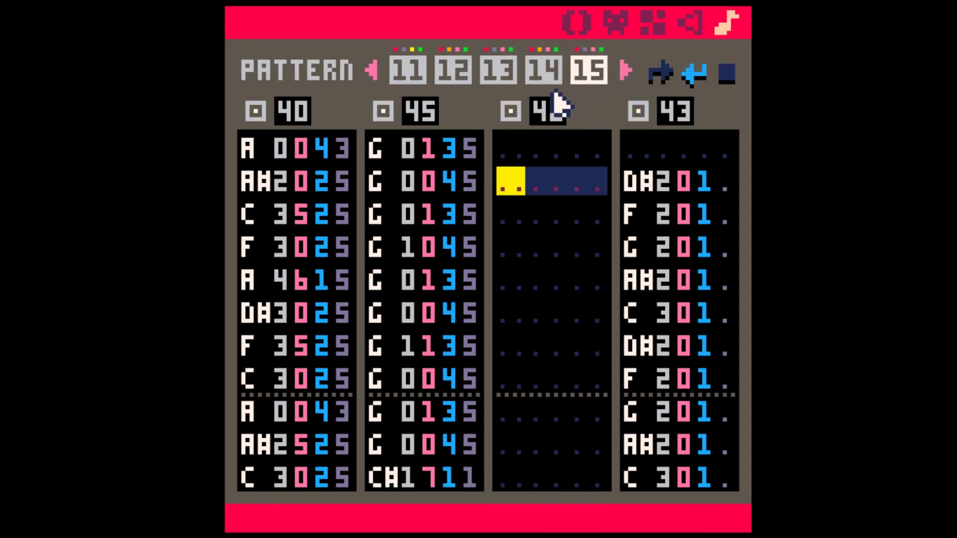
click(546, 74)
click(500, 74)
click(461, 75)
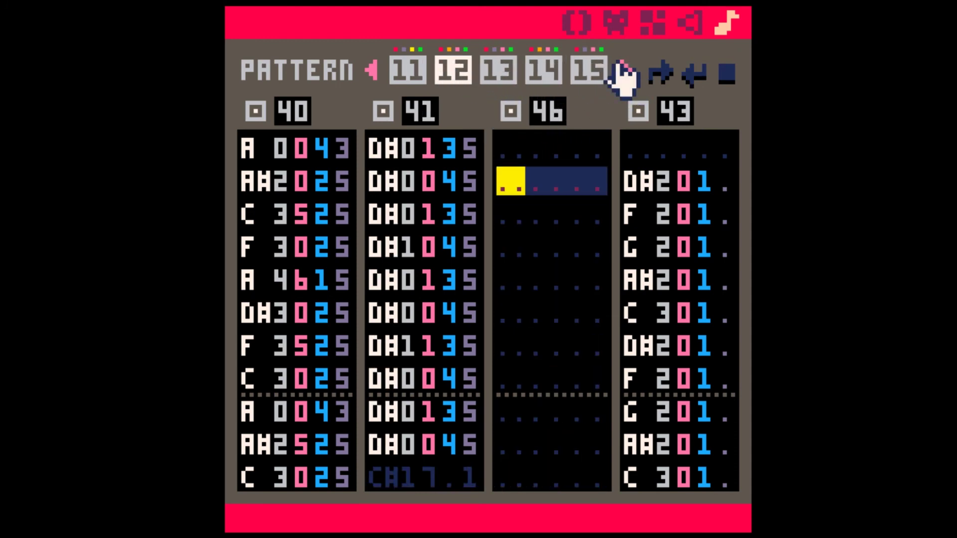
Step: Play pattern 12 with the empty SFX 46 in its third channel and stop playback
click(689, 21)
click(721, 25)
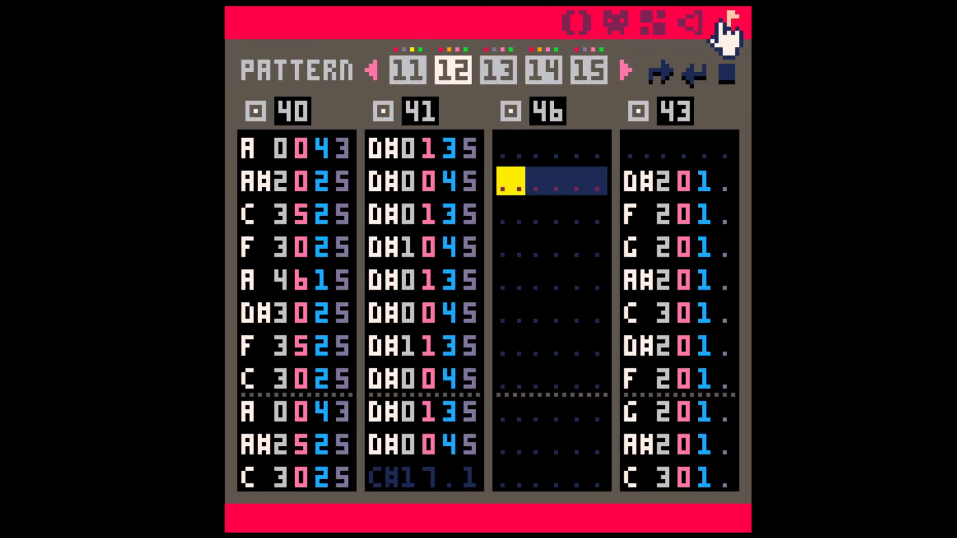
key(space)
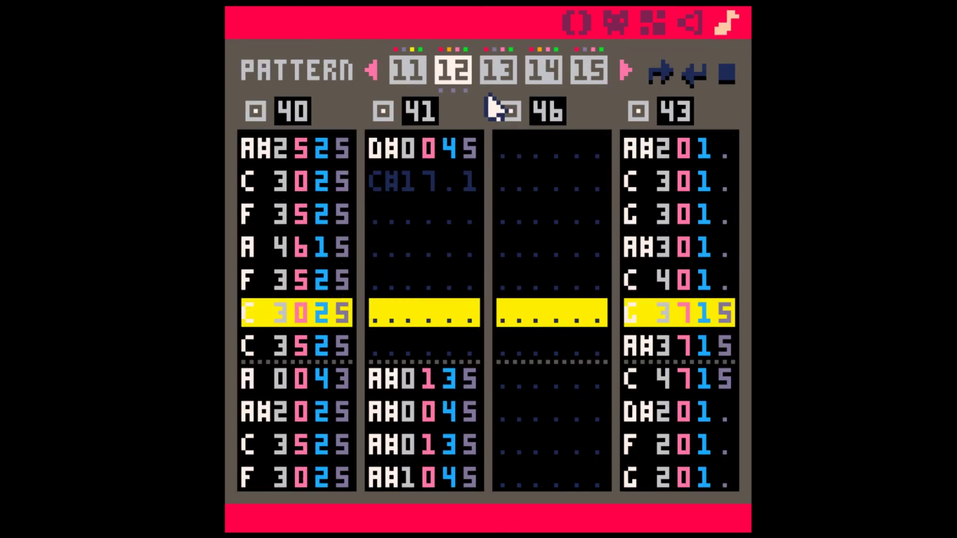
click(513, 159)
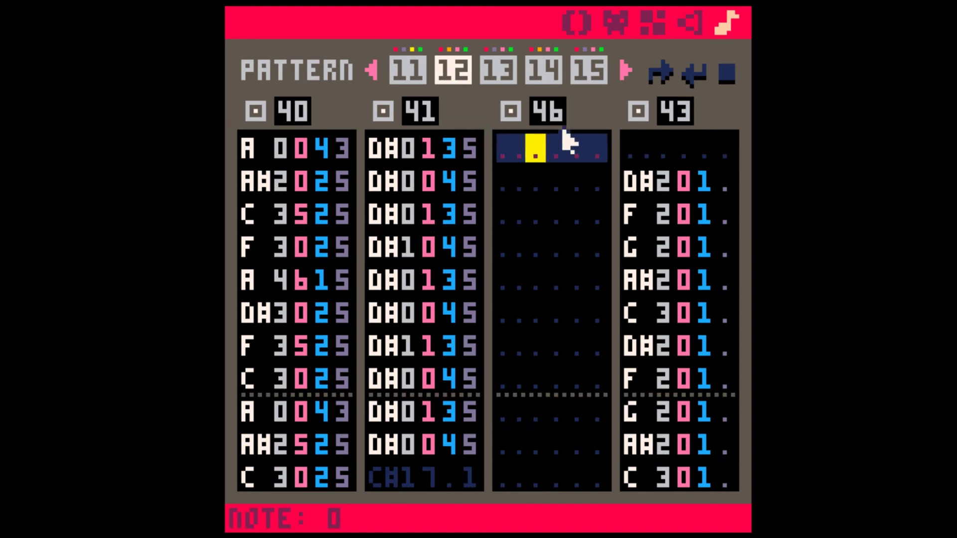
Step: Draw a wavy pitch contour between about D#3 and F4 across notes 1 to 31 of SFX 46 and audition it
click(692, 25)
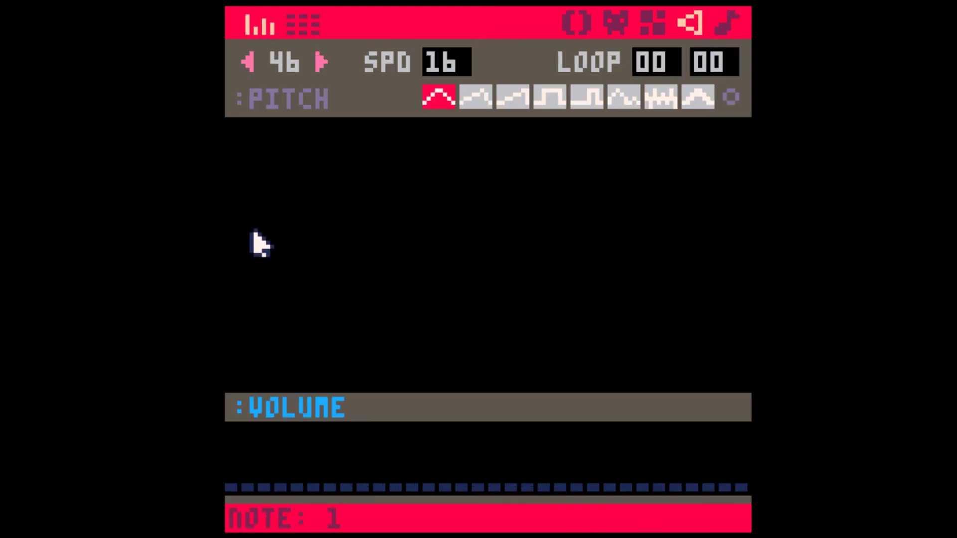
mouse_move(253, 234)
mouse_down()
mouse_move(287, 205)
mouse_move(427, 205)
mouse_move(621, 187)
mouse_move(682, 209)
mouse_move(733, 186)
mouse_move(690, 197)
mouse_up()
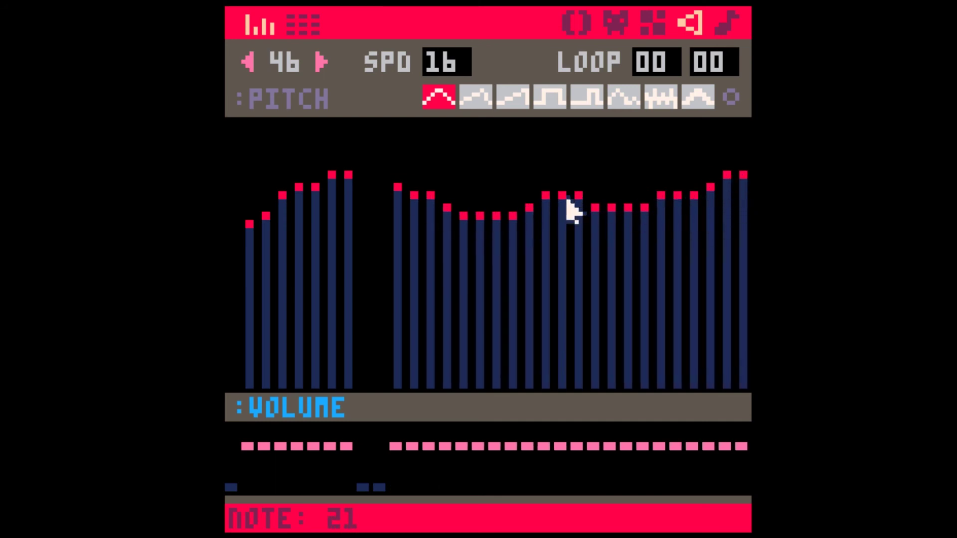
drag(459, 209, 341, 166)
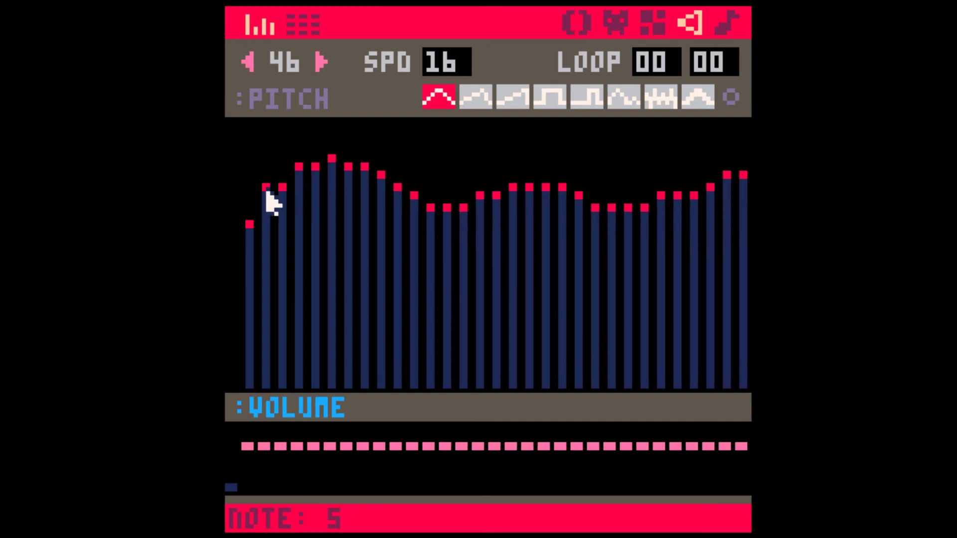
drag(268, 193, 469, 179)
mouse_move(621, 196)
mouse_down()
mouse_move(377, 214)
mouse_move(551, 197)
mouse_up()
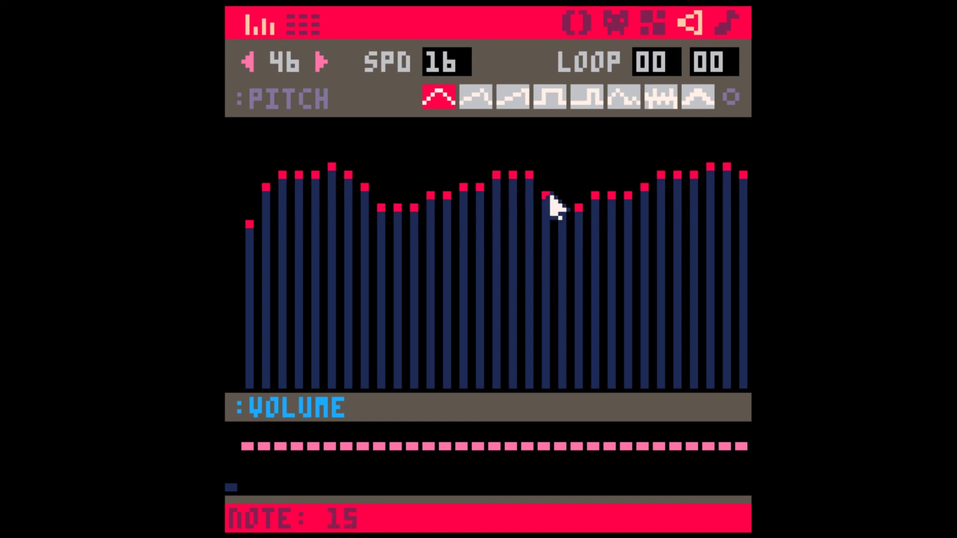
key(space)
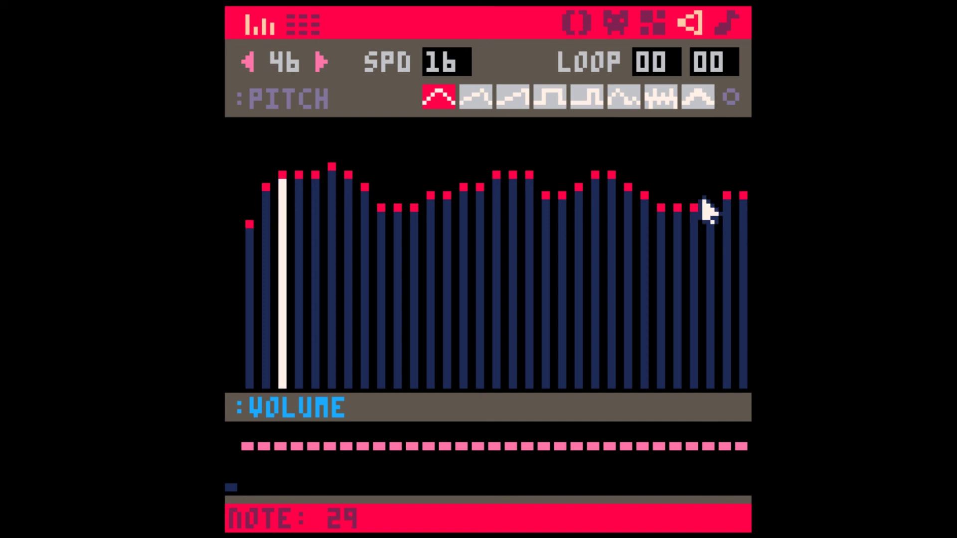
Step: Set the volume of all notes in SFX 46 to 4 and play pattern 12 to hear the result
key(Tab)
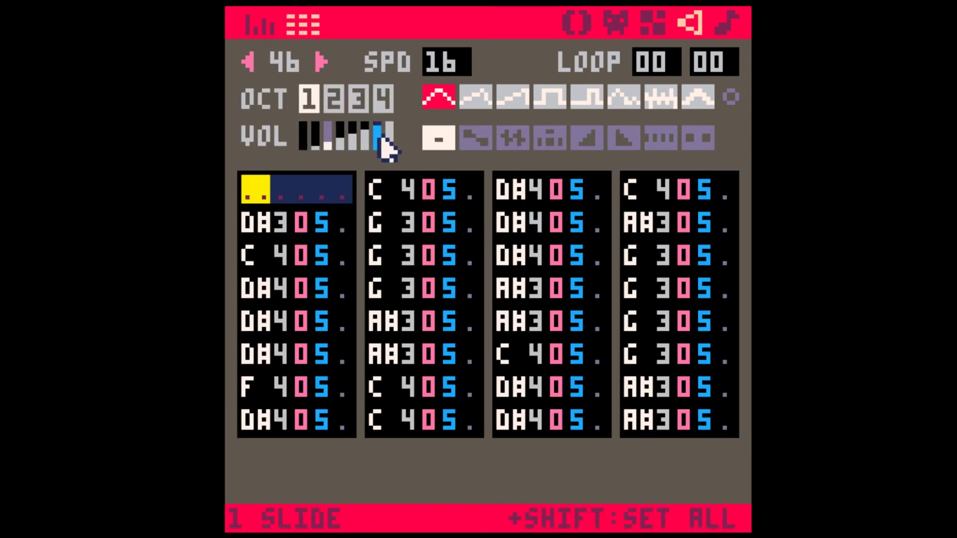
shift+click(353, 136)
click(728, 23)
key(space)
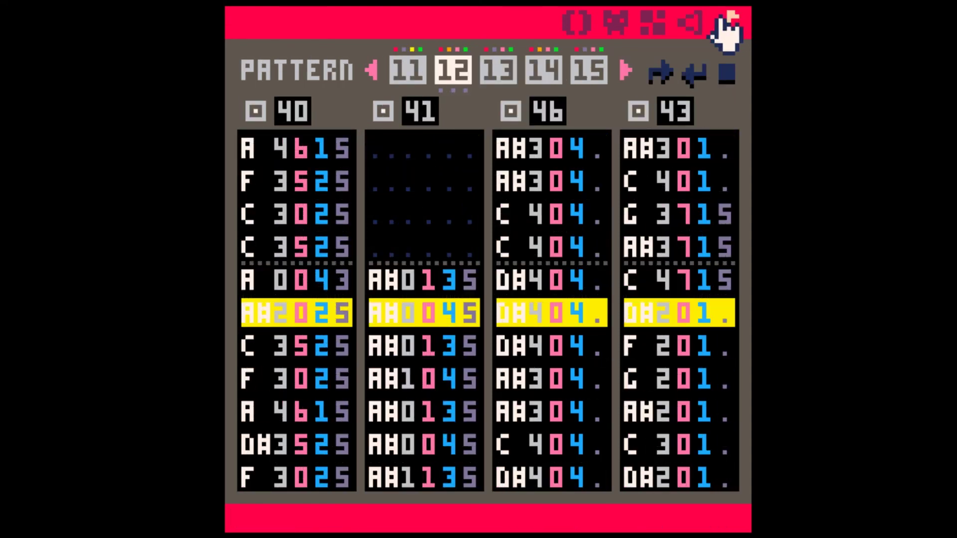
key(space)
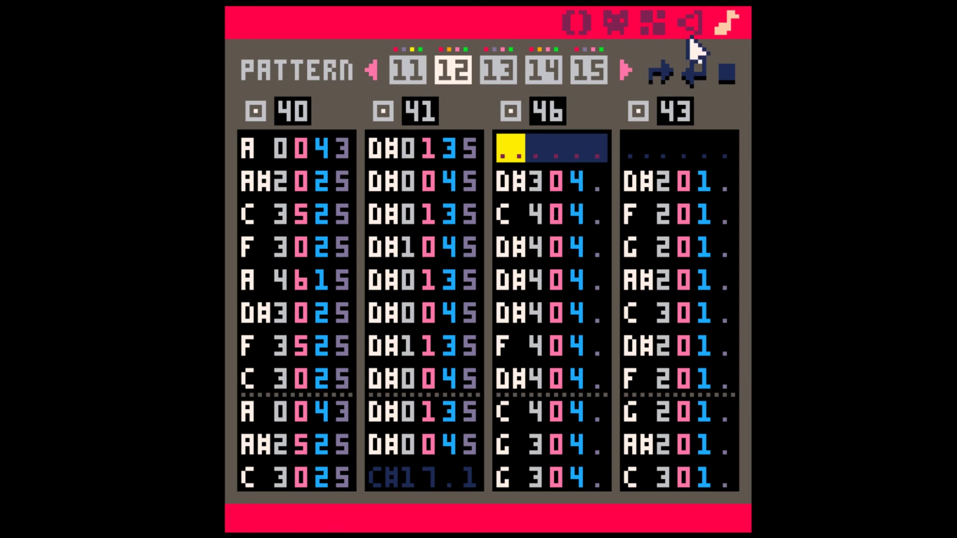
Step: Set the volumes of notes 4 and 5 in SFX 46 to 3 and 2
click(690, 23)
click(340, 288)
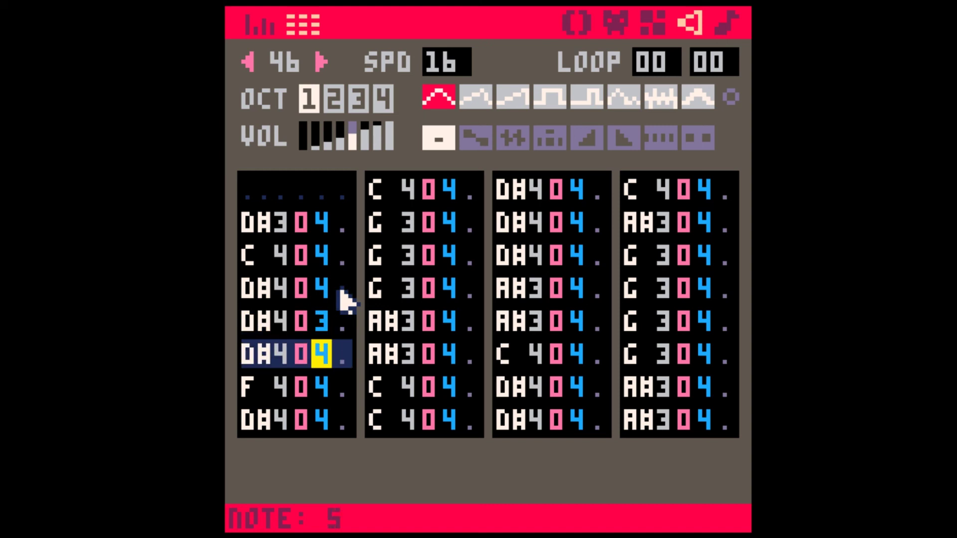
text(2)
Step: Copy the A#3 notes 12 and 13 of SFX 46 onto notes 14 and 15 and set notes 13 to 15 to volumes 3, 2 and 1
key(Down)
key(Down)
key(Down)
key(Down)
key(Down)
key(Down)
key(Down)
key(Down)
key(Down)
key(Up)
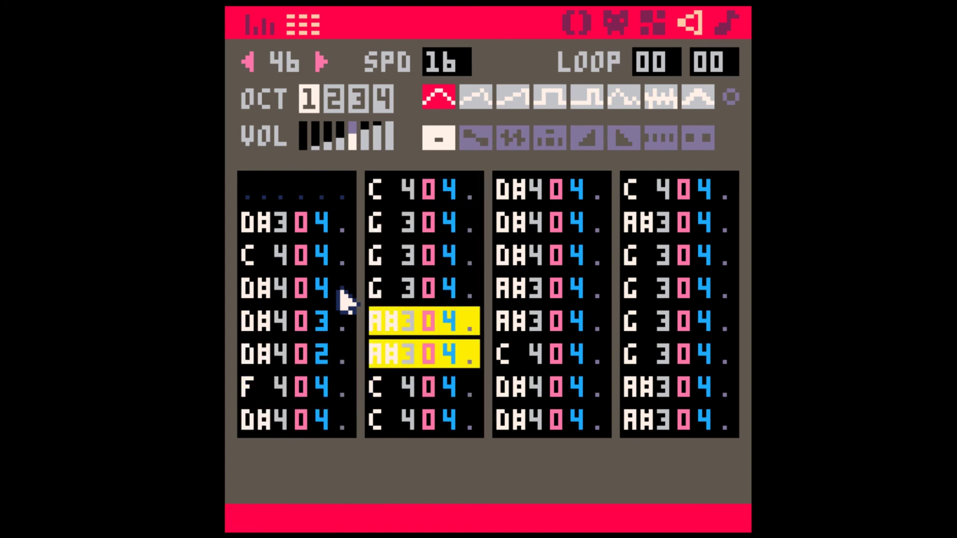
key(ctrl+c)
key(Down)
key(Left)
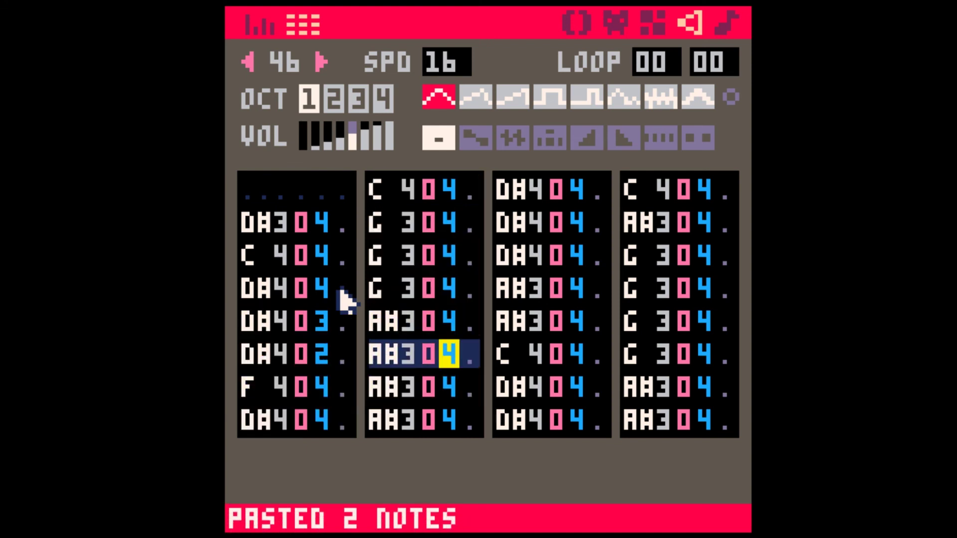
text(321)
key(space)
Step: Apply effect 2 to notes 4, 5, 14 and 15 of SFX 46 and audition the sound
key(Up)
key(Up)
key(Up)
key(Left)
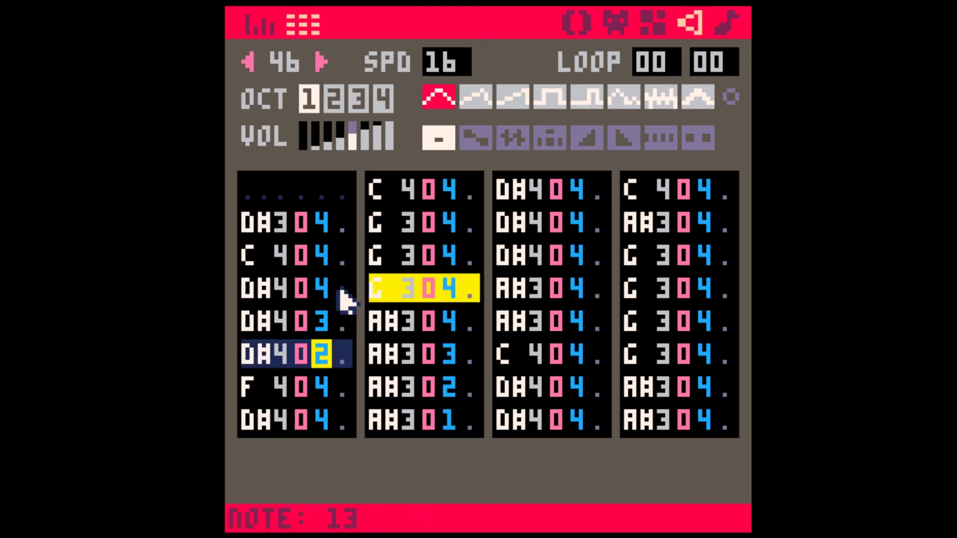
key(Right)
key(Up)
text(22)
key(space)
key(Right)
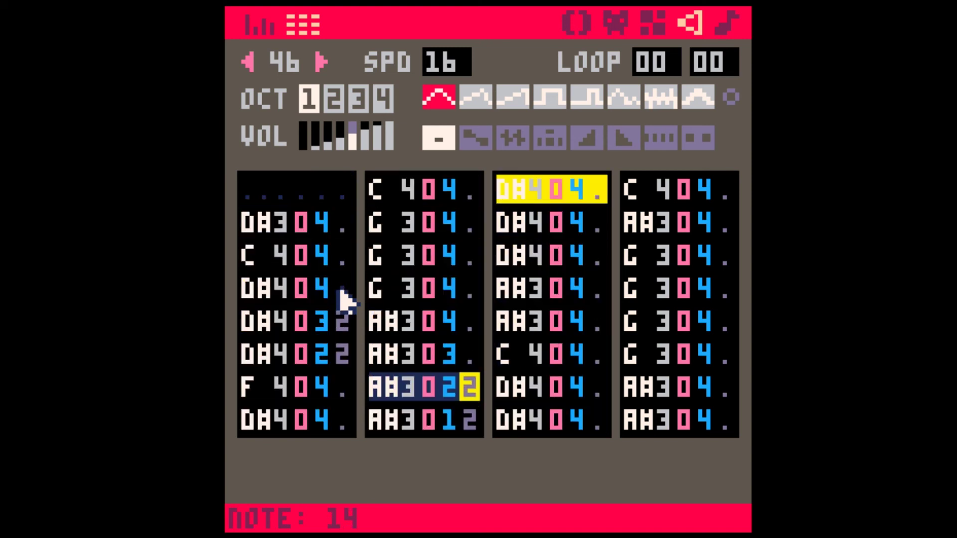
Step: Delete note 16 of SFX 46 and audition the sound
key(Up)
key(Up)
key(Right)
key(Right)
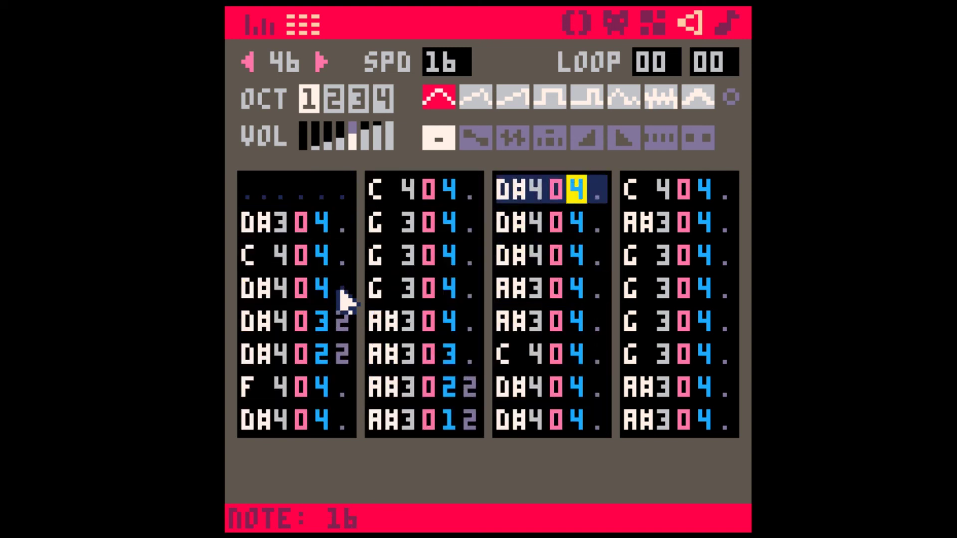
key(BackSpace)
key(space)
key(Down)
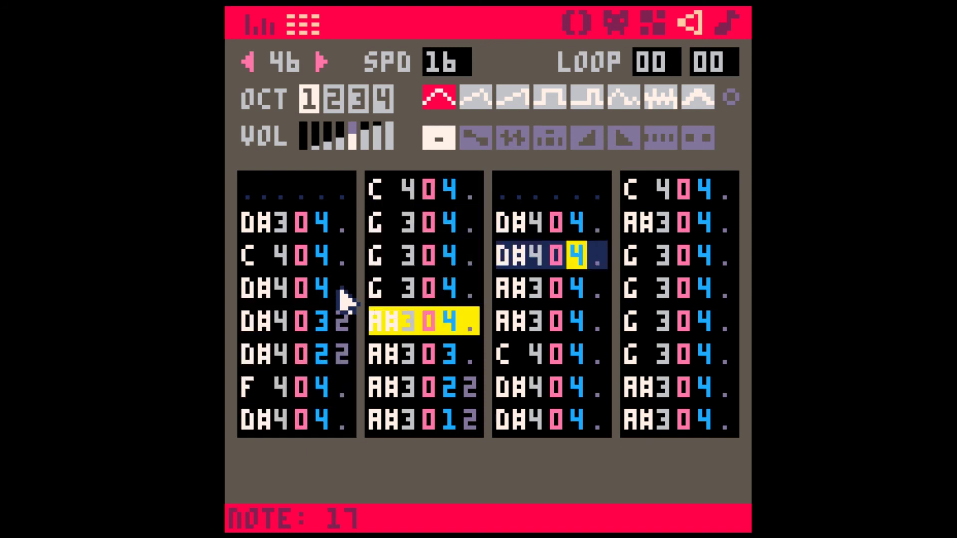
Step: Copy note 15 of SFX 46 into note 16 and set the copied note's effect to 5
key(Down)
key(Down)
key(Left)
key(Left)
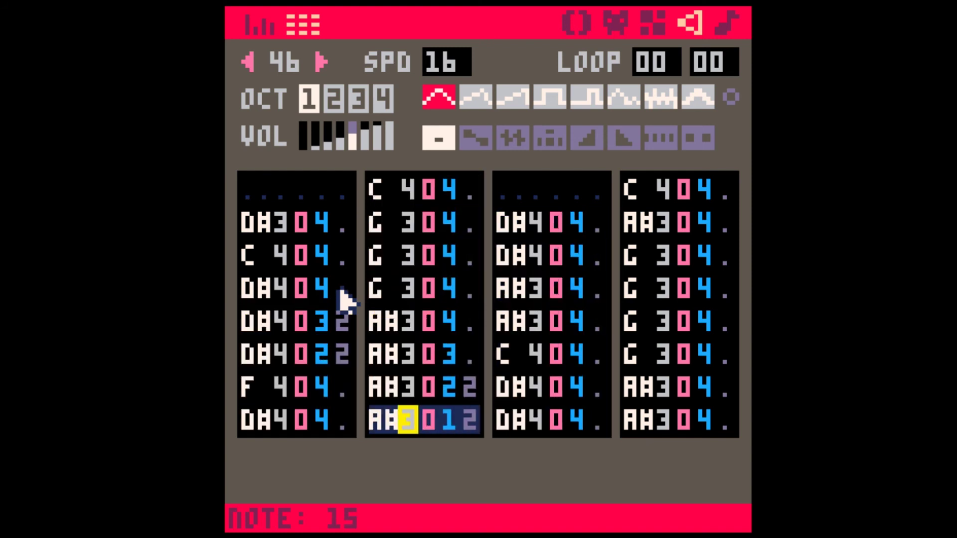
key(ctrl+Right)
key(ctrl+Left)
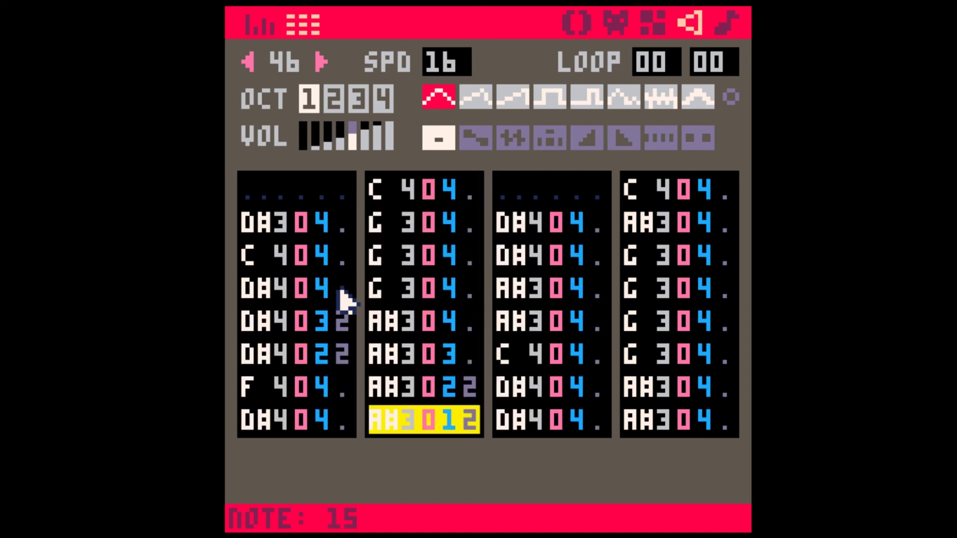
key(ctrl+c)
key(ctrl+Right)
key(Up)
key(Up)
key(Right)
key(Up)
key(Up)
key(Left)
key(Left)
key(Up)
key(Left)
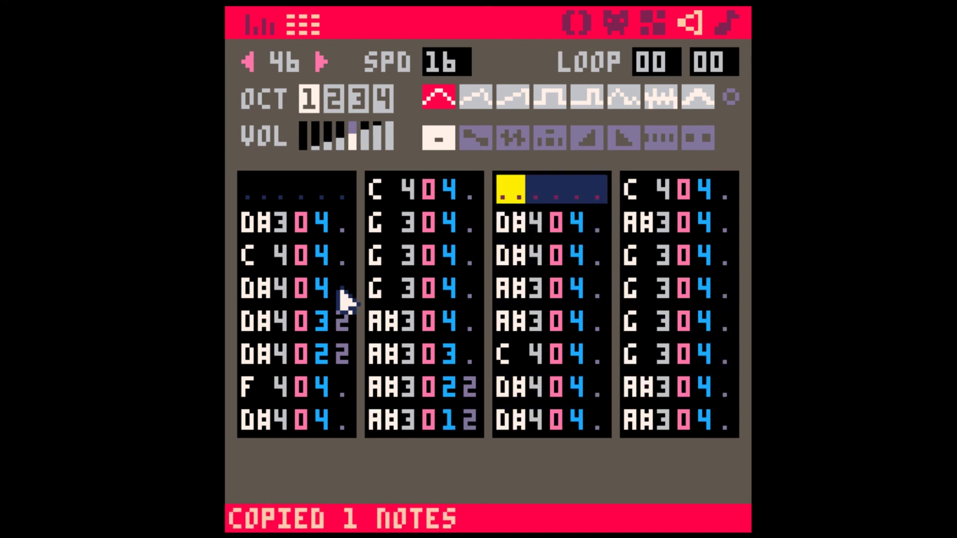
key(5)
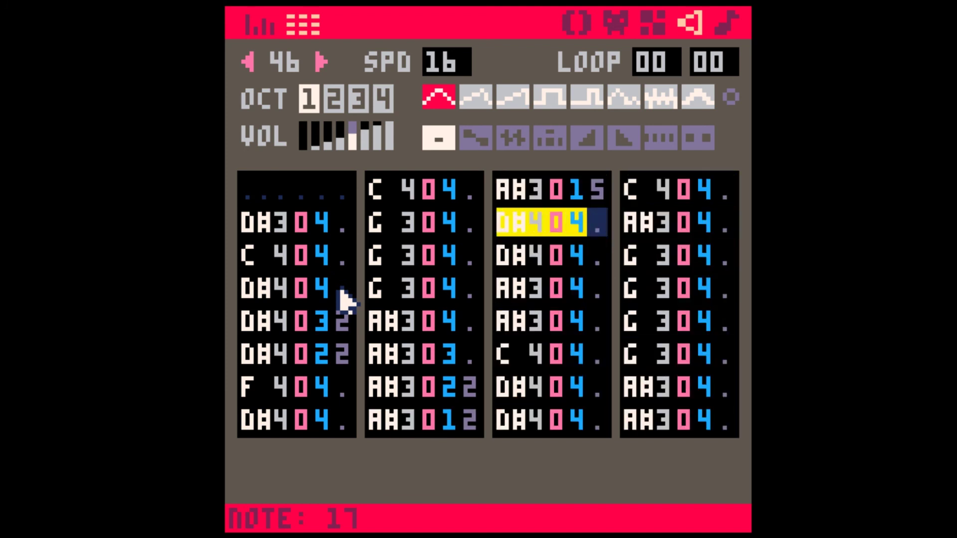
Step: Clear notes 17 to 31 of SFX 46
key(Delete)
key(Delete)
key(Delete)
key(Delete)
key(Delete)
key(Delete)
key(Delete)
key(Delete)
key(Delete)
key(Delete)
key(Delete)
key(Delete)
key(Delete)
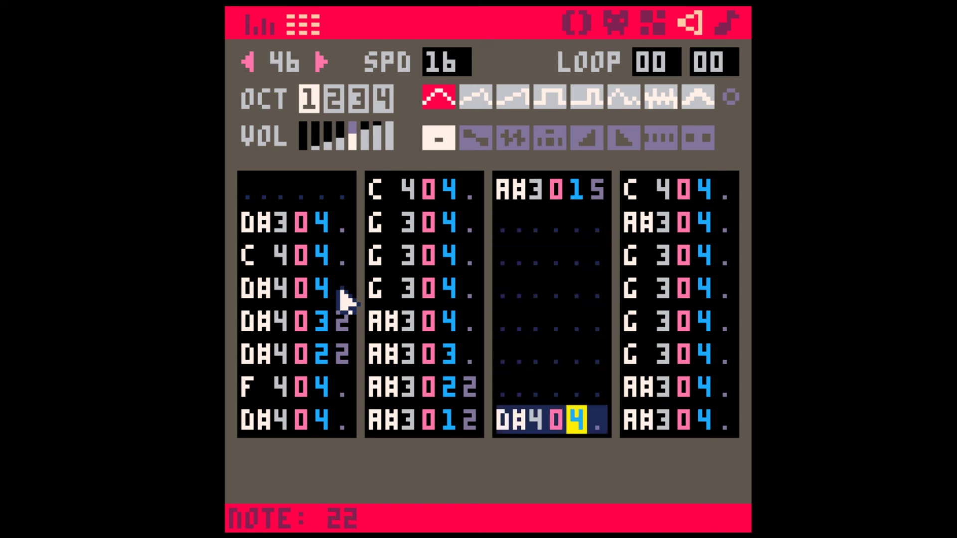
key(Delete)
key(Delete)
Step: Draw notes 17 to 29 of SFX 46 as F3 twice, D#3 five times, C3, D#3 twice, F3, G3, A#3, all at volume 4
key(Tab)
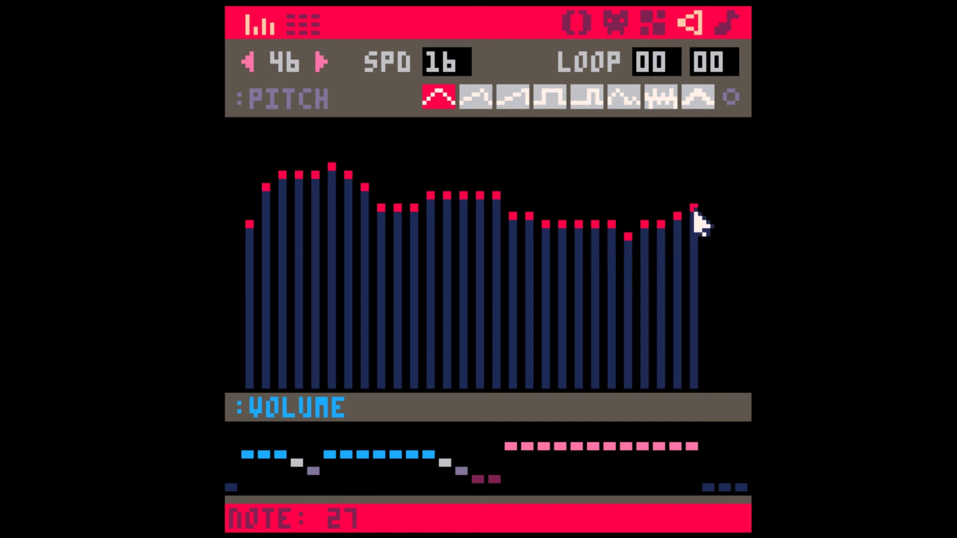
key(Tab)
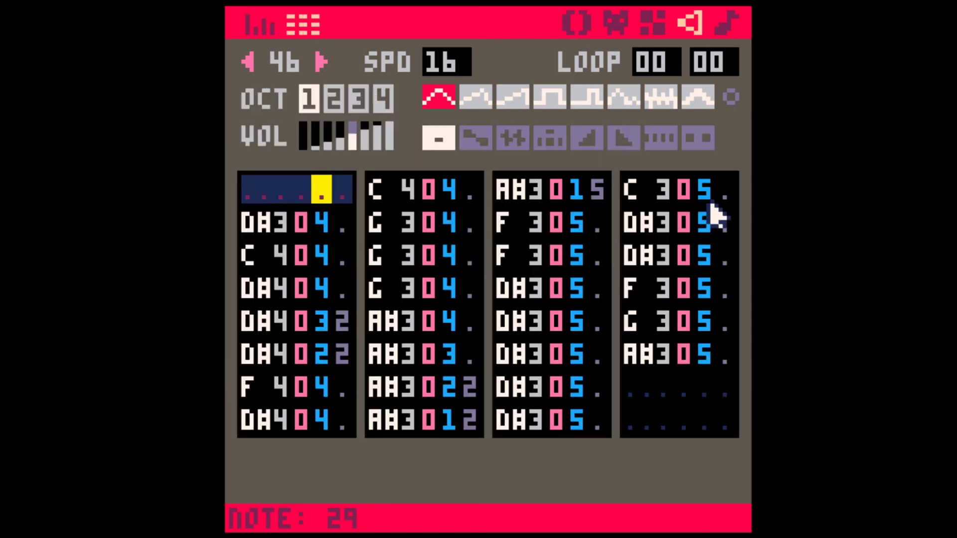
click(579, 227)
text(444444444444)
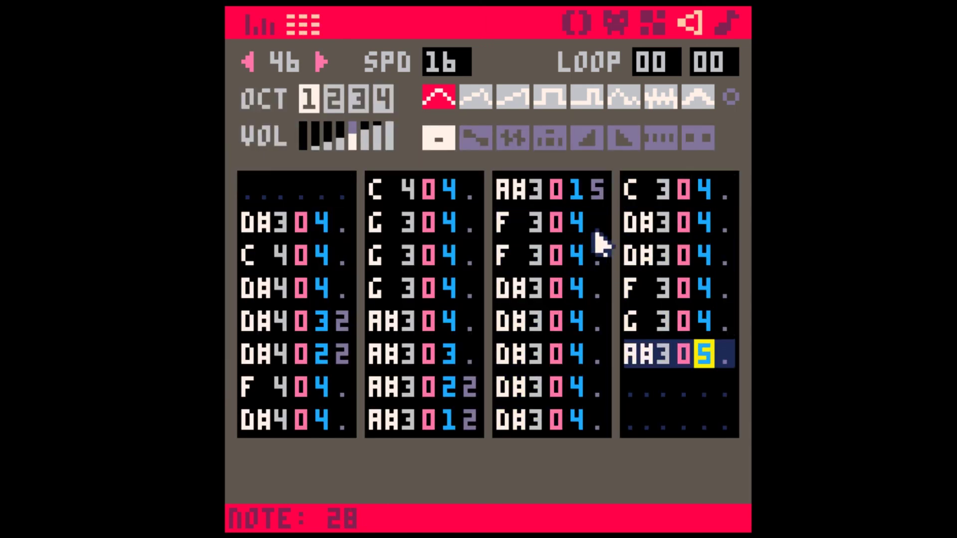
Step: Set note 18 of SFX 46 to volume 3 and notes 21 to 23 to volumes 3, 2 and 1
click(579, 225)
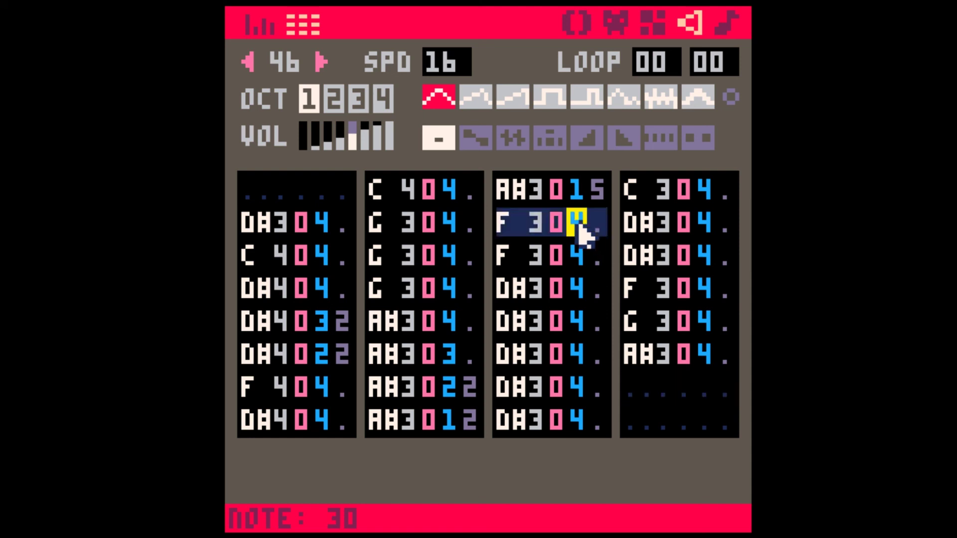
click(589, 249)
text(30)
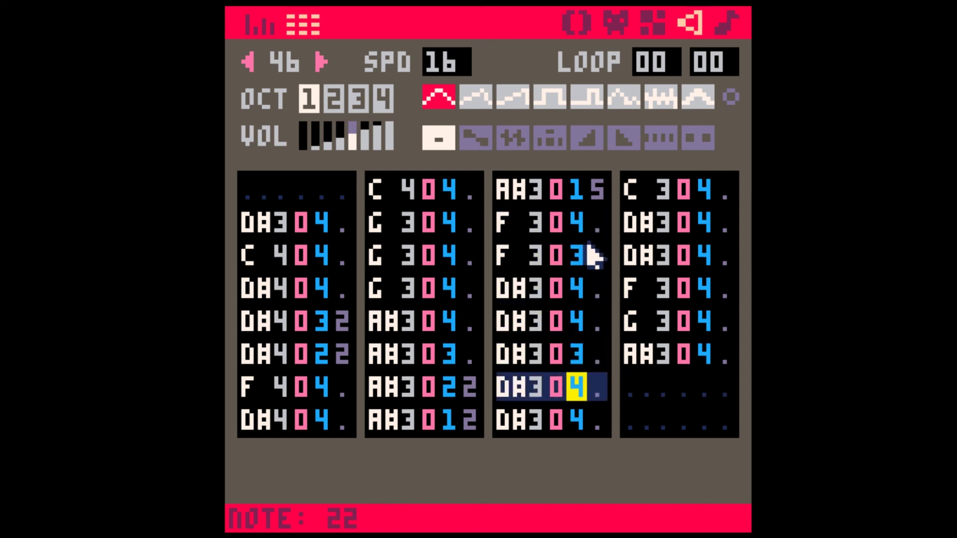
text(1)
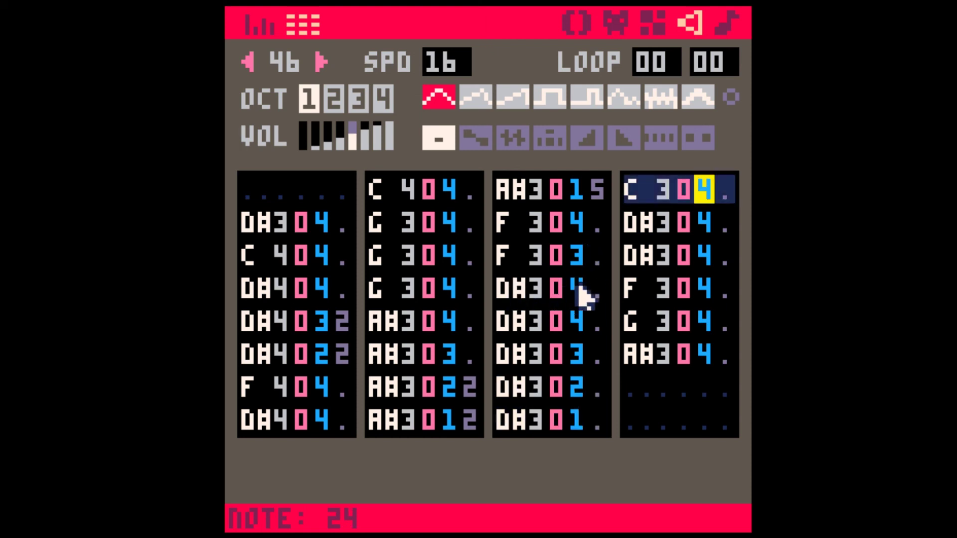
drag(581, 292, 577, 416)
drag(516, 289, 543, 421)
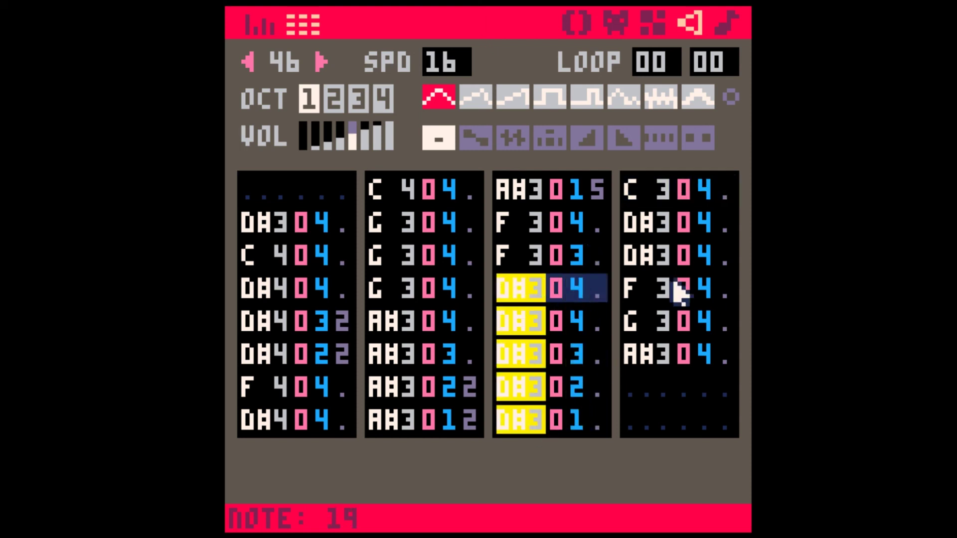
Step: Set notes 25 and 26 of SFX 46 to volumes 4 and 3 and apply effect 2 to notes 21 to 23
click(706, 219)
text(43)
key(space)
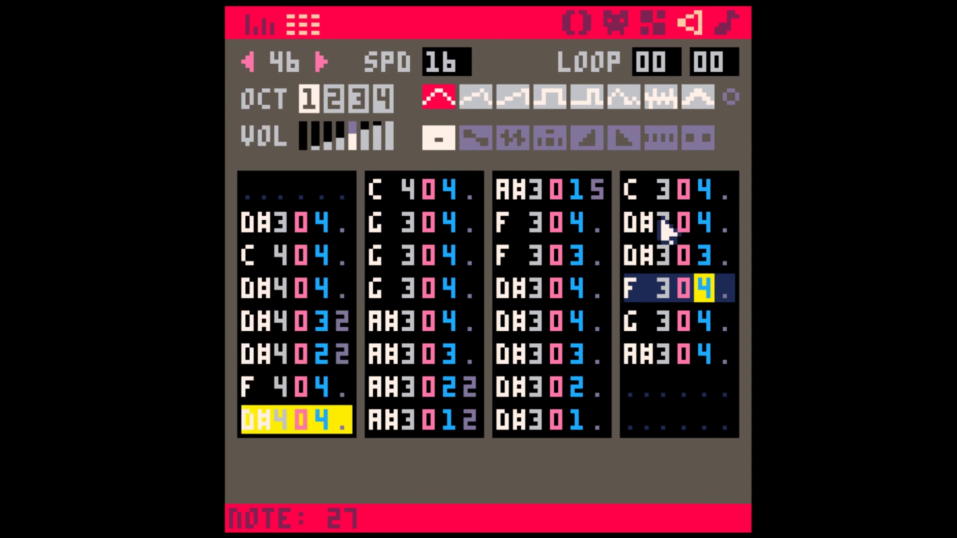
click(599, 355)
text(222)
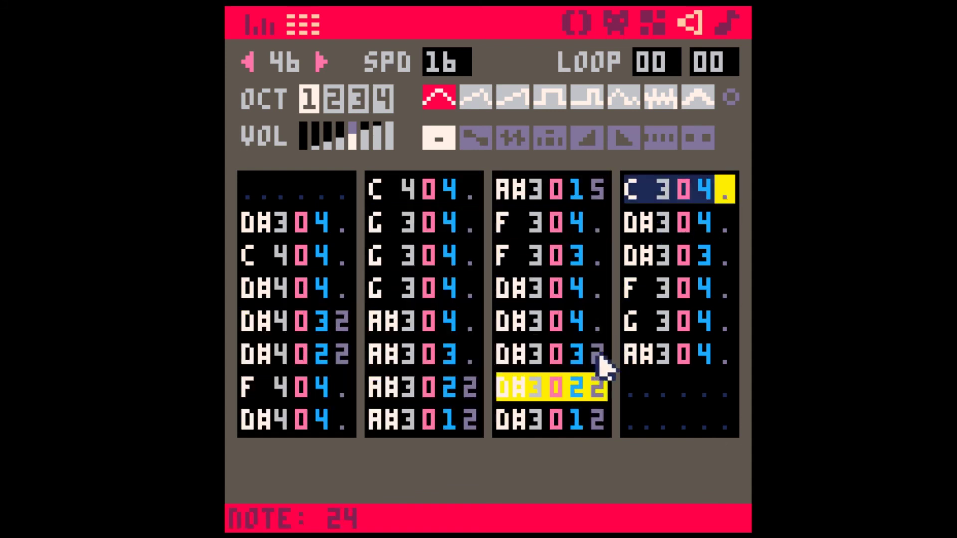
Step: Copy the A#3 note 29 of SFX 46 into notes 30 and 31
click(642, 346)
key(ctrl+c)
click(632, 382)
key(ctrl+v)
click(636, 415)
key(ctrl+v)
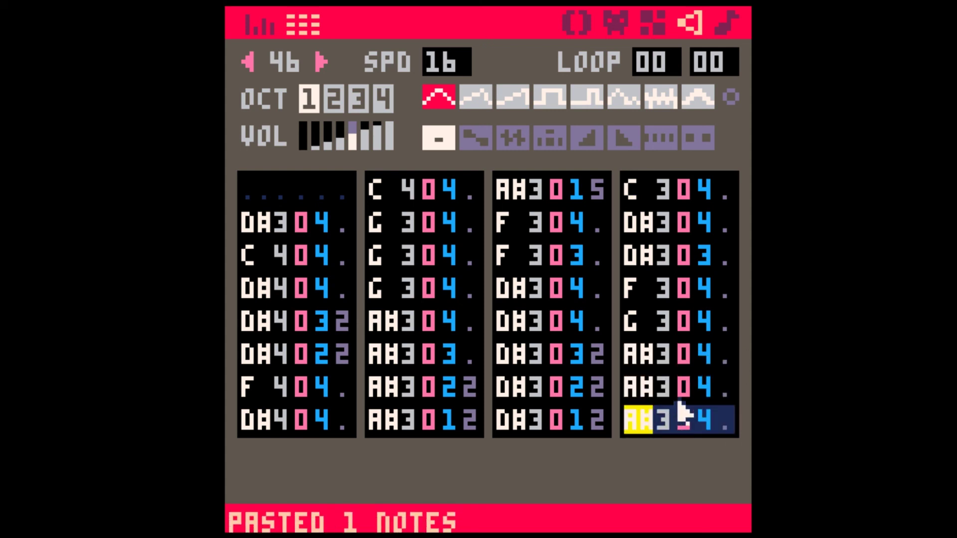
Step: Apply effect 2 to notes 30 and 31 of SFX 46 and set notes 29 to 31 to volumes 4, 3 and 2
click(726, 381)
text(22)
click(707, 356)
text(432)
key(space)
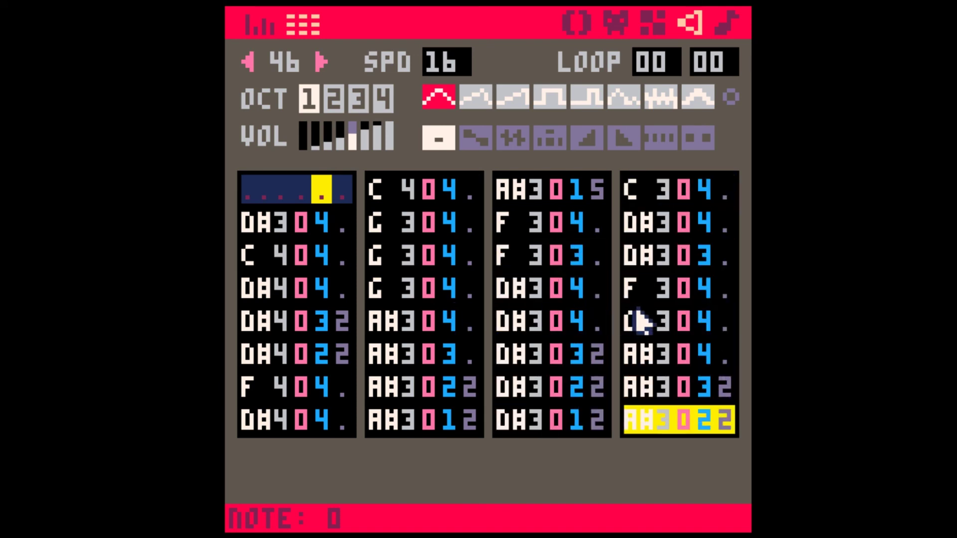
Step: Change every note of SFX 46 to the pulse waveform (3) and play the song from pattern 12
click(729, 24)
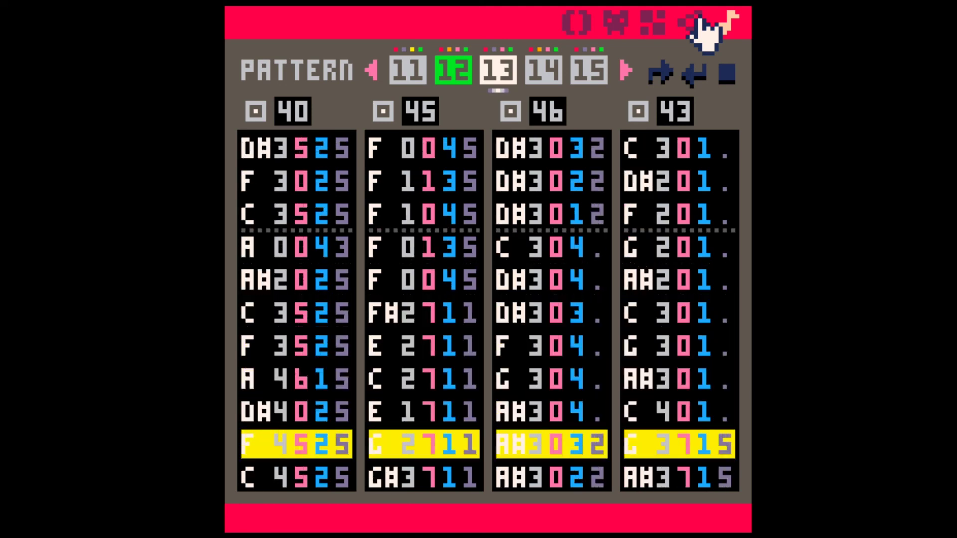
click(693, 24)
click(302, 231)
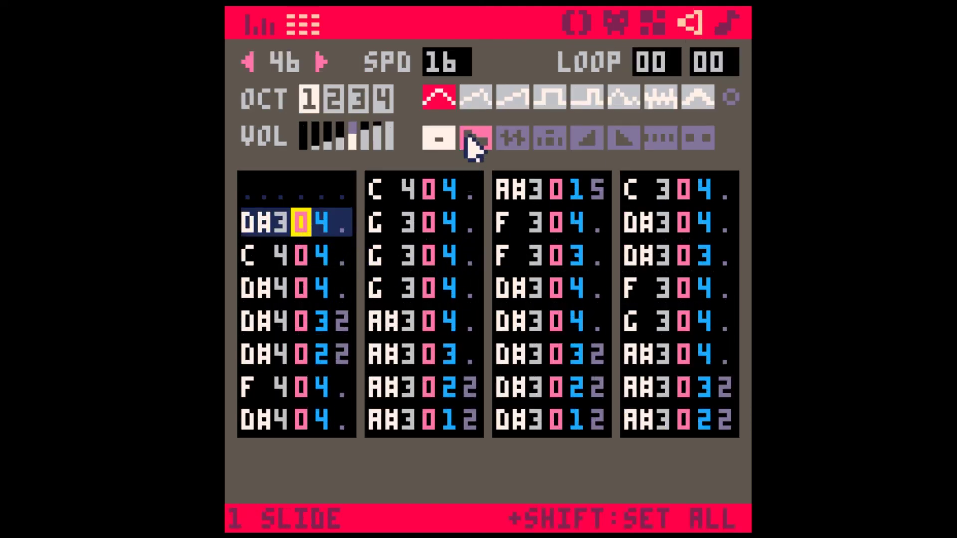
click(729, 23)
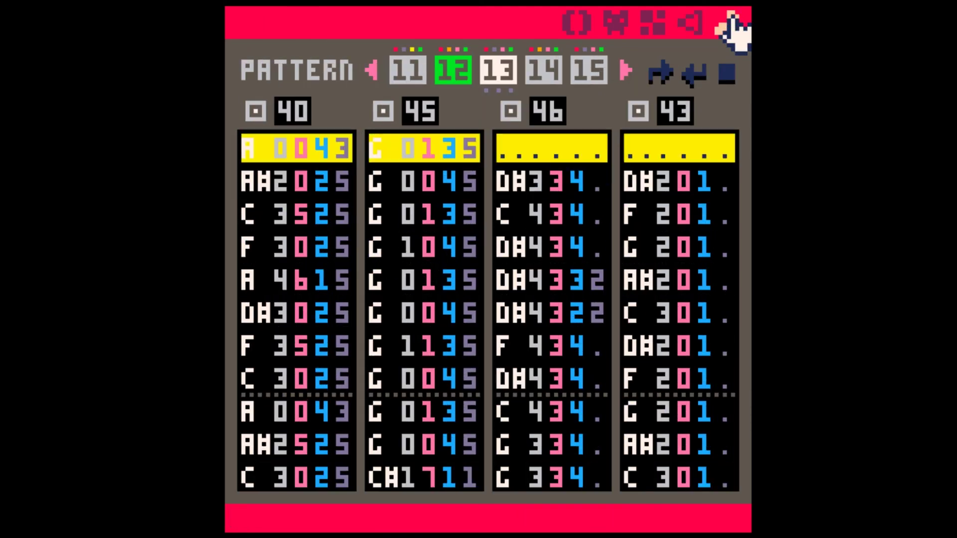
click(468, 74)
key(space)
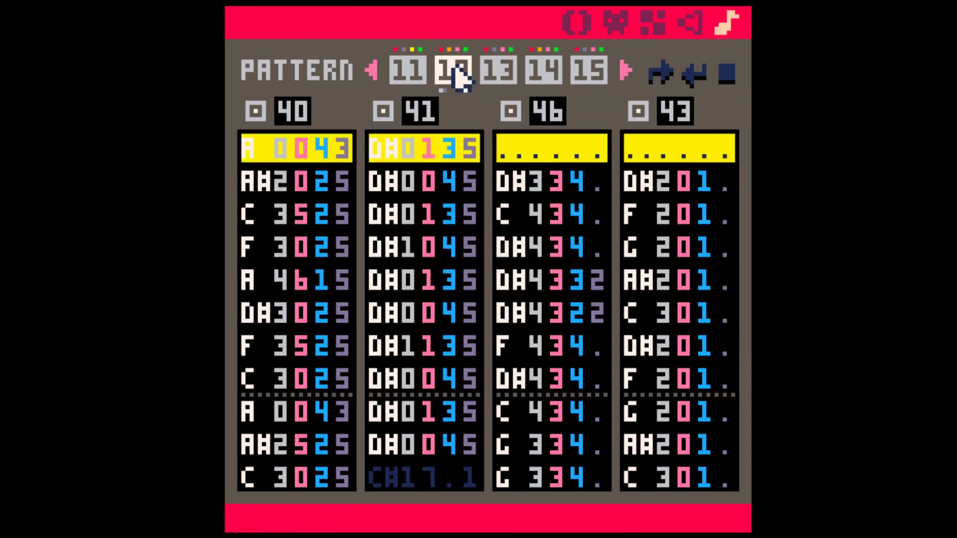
Step: Set the volumes of notes 1 to 11 of SFX 46 to 3, 3, 3, 2, 1, 3, 3, 3, 3, 2 and 1
click(685, 27)
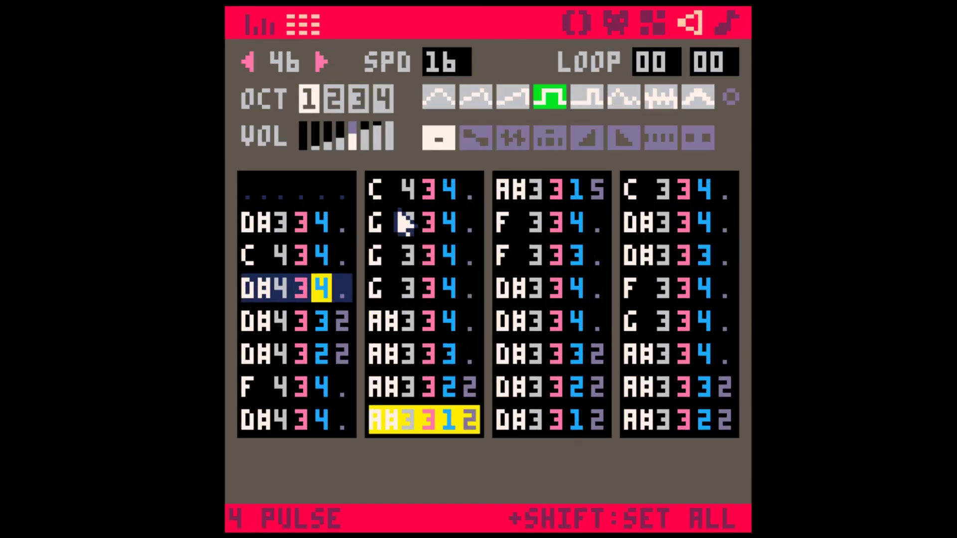
click(320, 220)
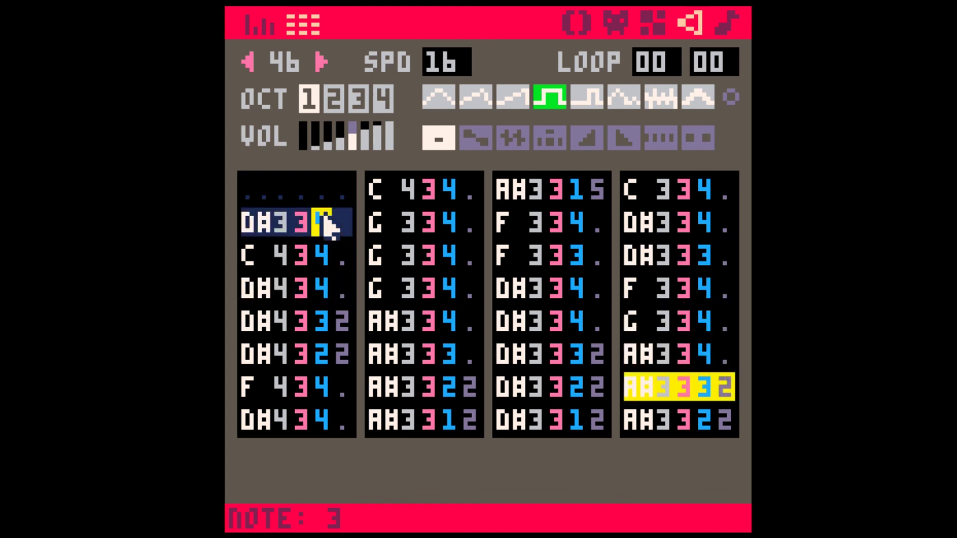
text(33321)
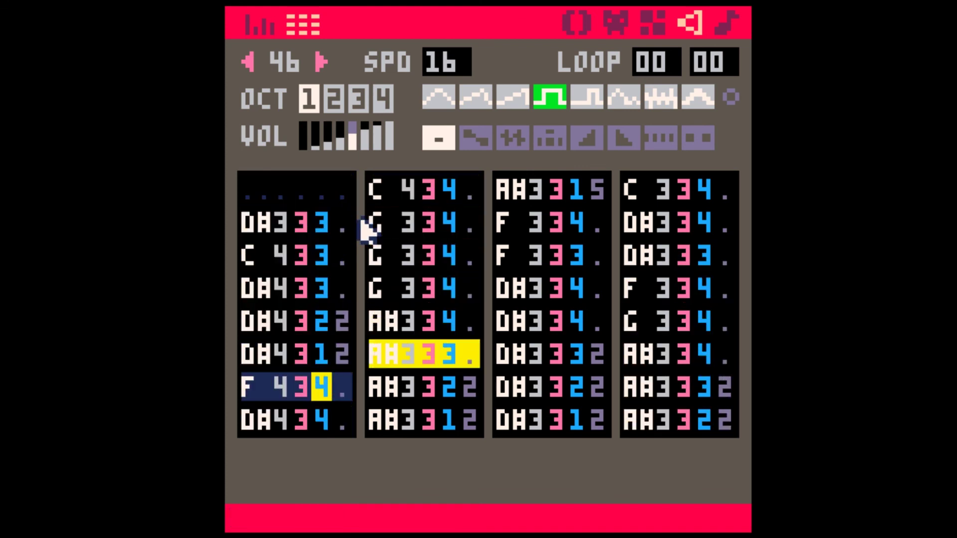
text(3323)
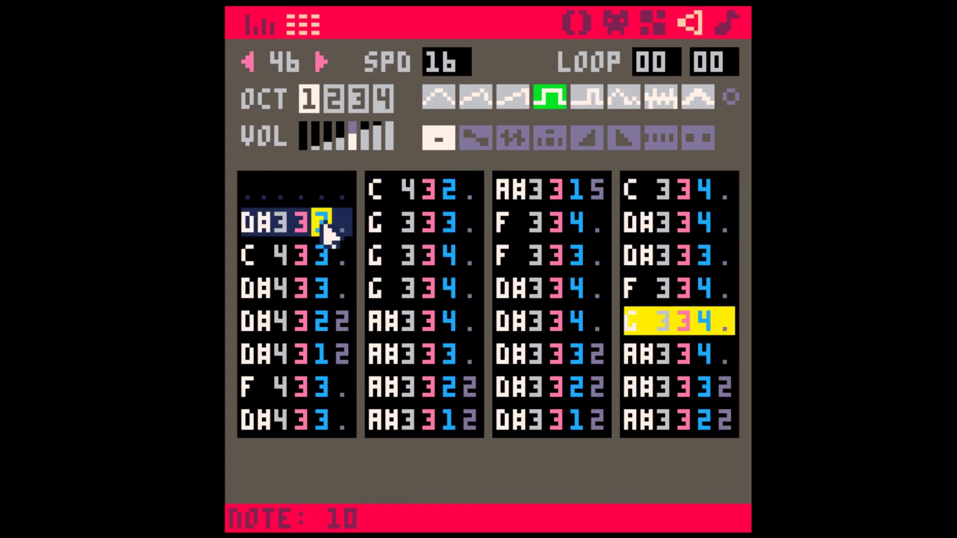
text(21)
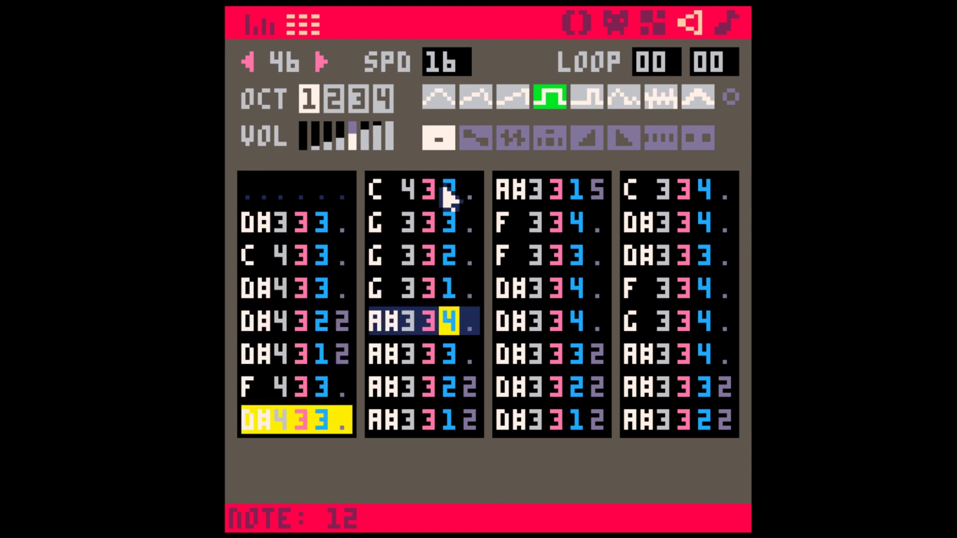
Step: Set notes 1 to 8 of SFX 46 to volumes 4, 4, 4, 3, 2, 4, 4 and 4, and apply effect 2 to notes 10 and 11
click(323, 222)
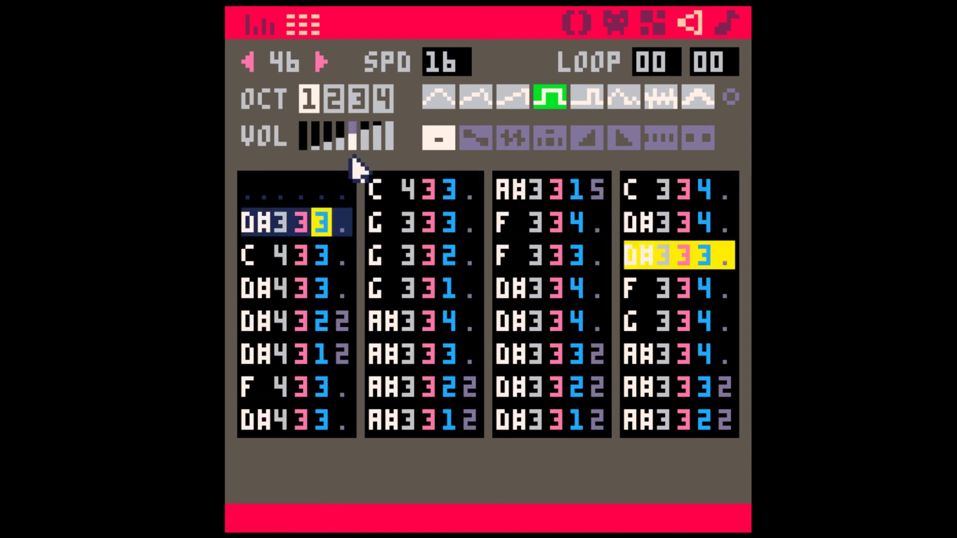
text(4443244)
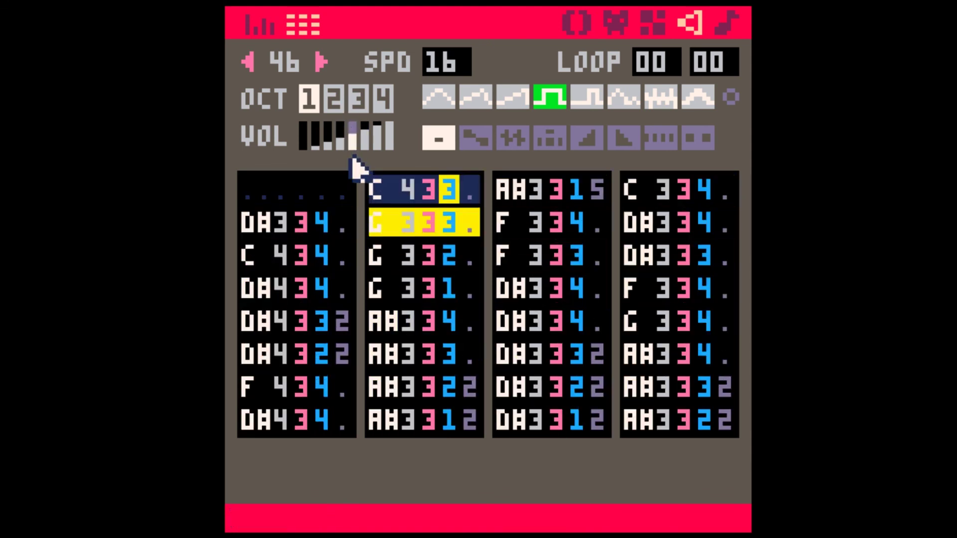
text(4)
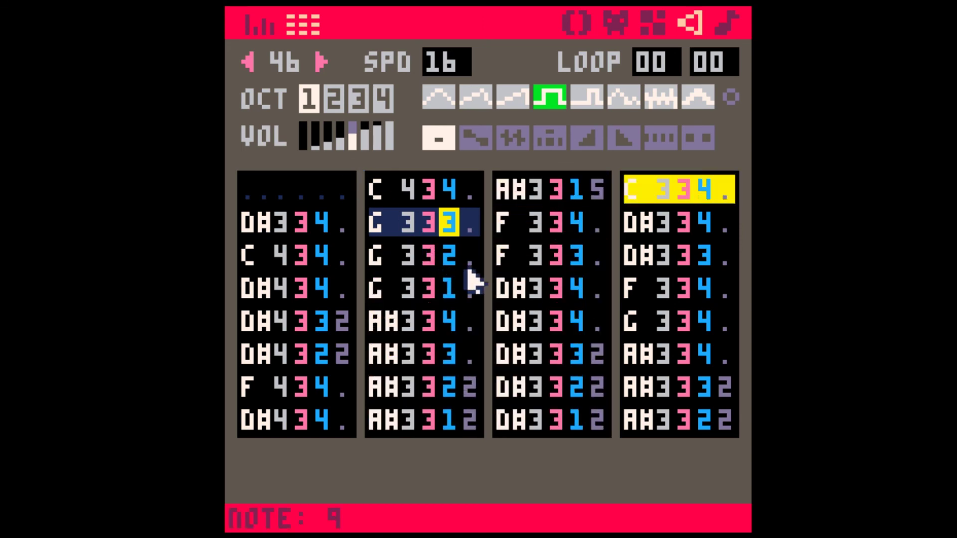
click(471, 255)
text(22)
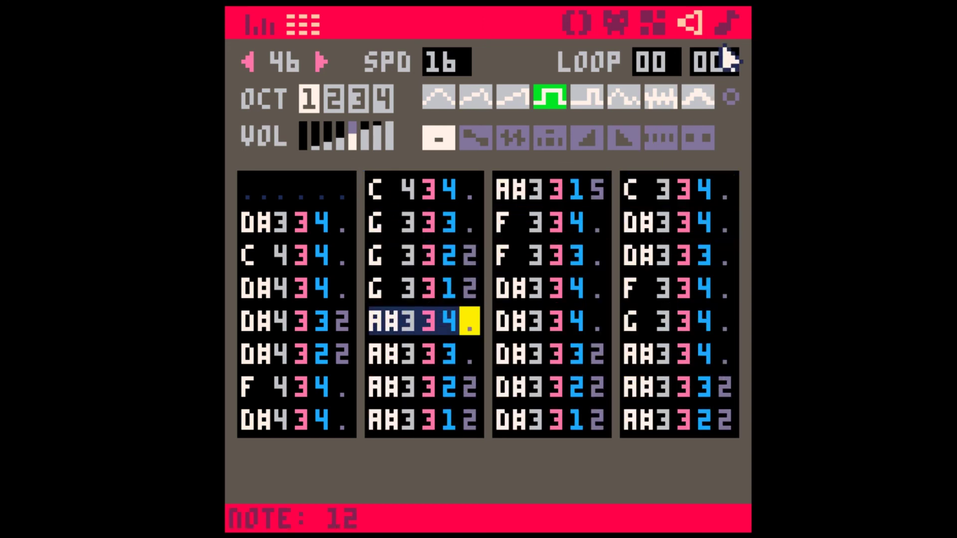
Step: Listen to pattern 12 with the revised melody and compare its channels with pattern 13
click(729, 24)
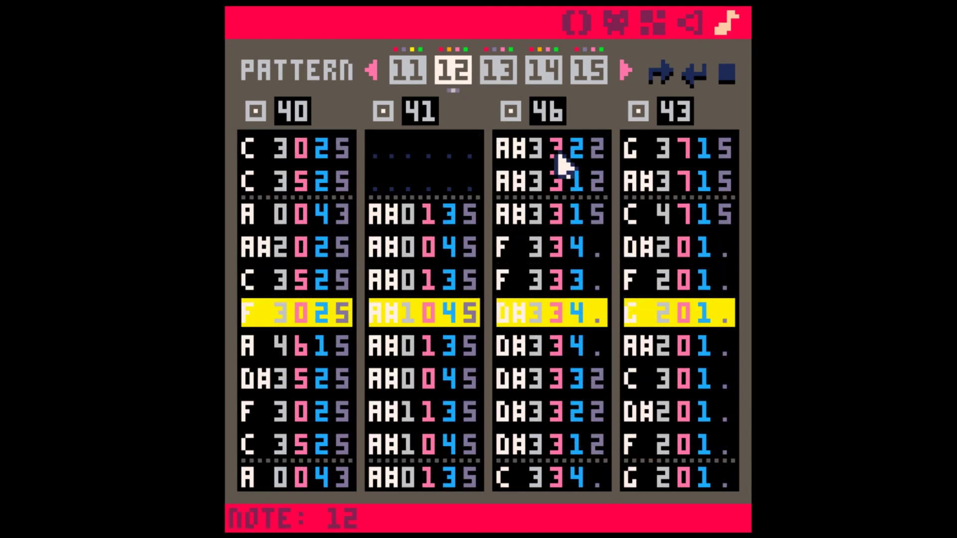
key(space)
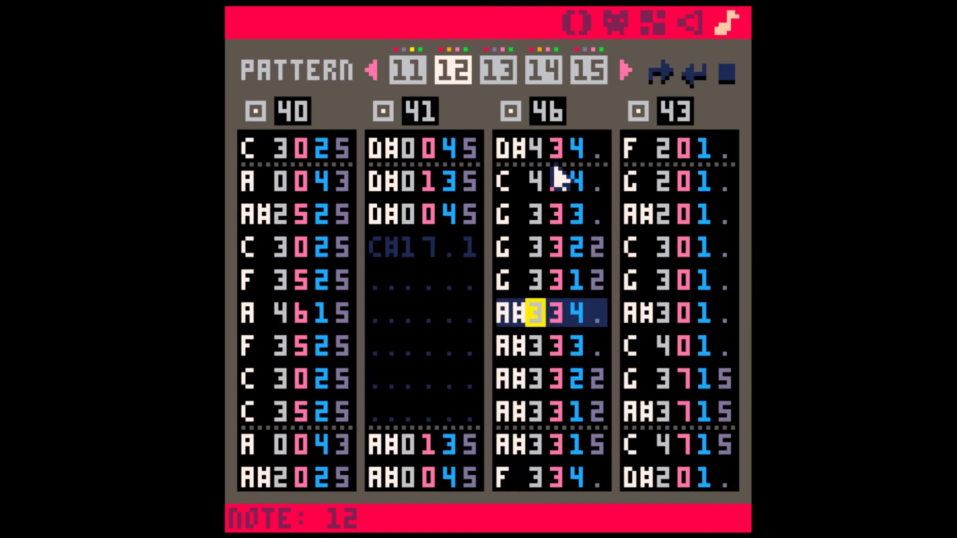
click(498, 72)
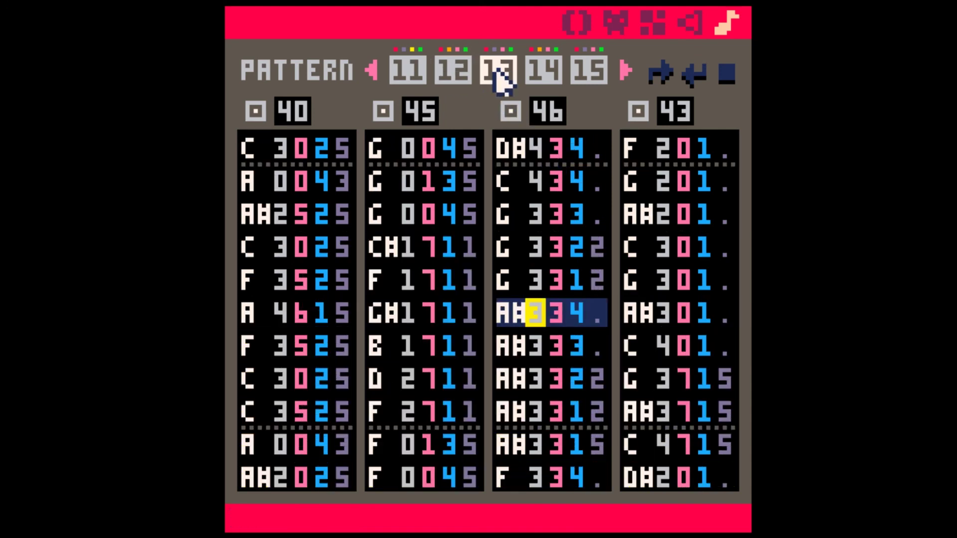
click(463, 84)
click(498, 72)
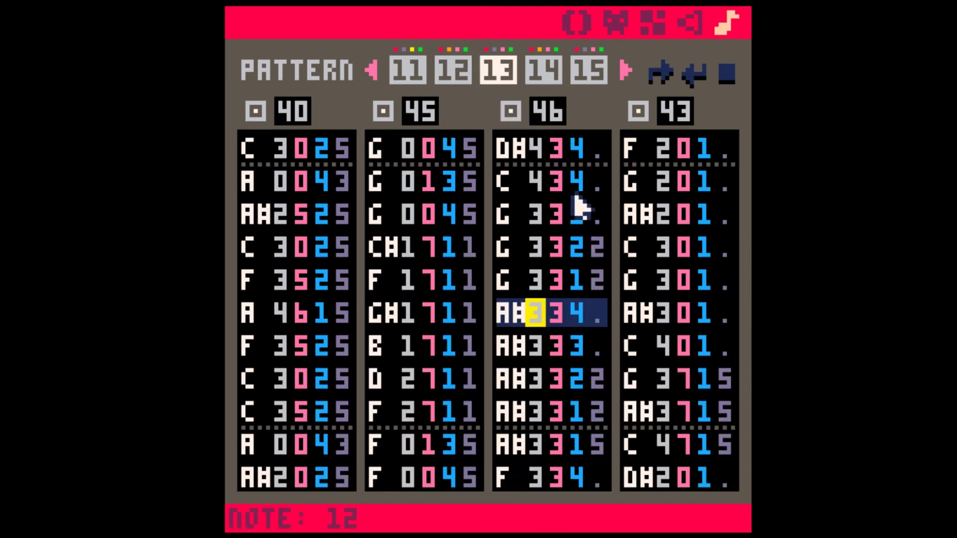
Step: Copy SFX 46 into SFX 47 and assign SFX 47 to the third channel of pattern 14
click(556, 180)
click(682, 25)
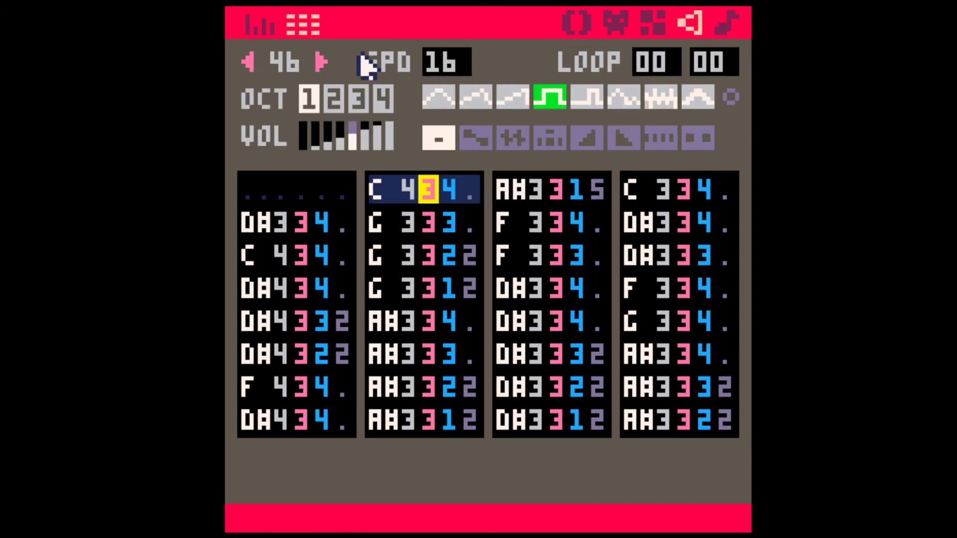
click(320, 62)
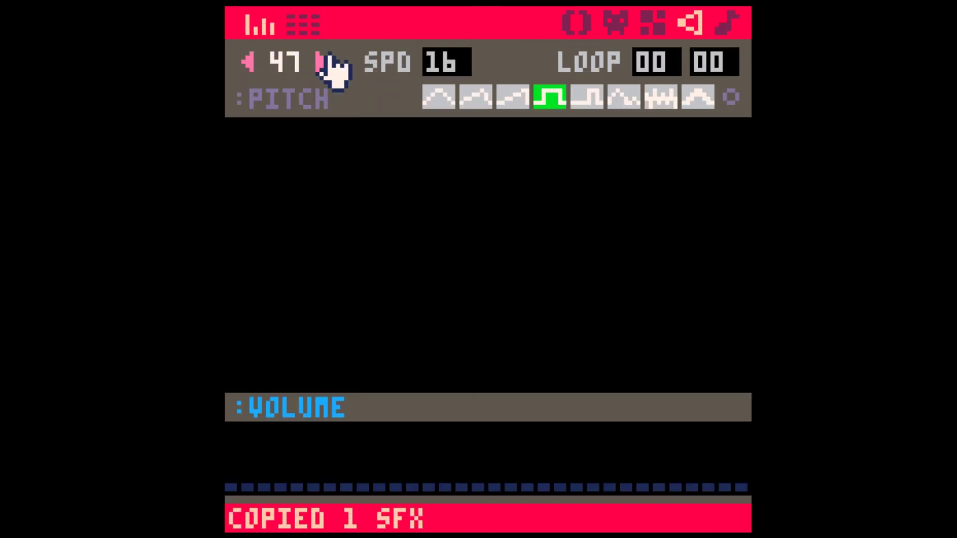
key(ctrl+v)
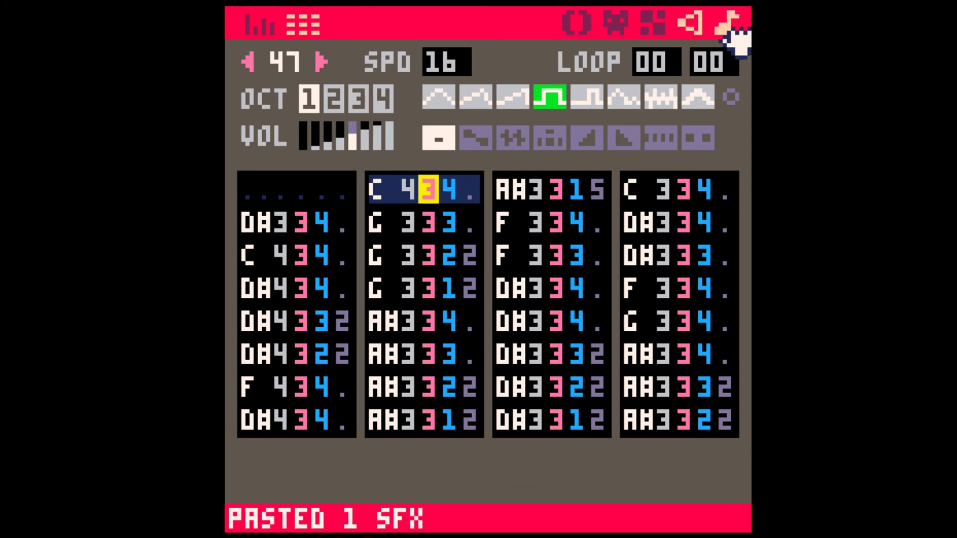
click(728, 27)
click(545, 72)
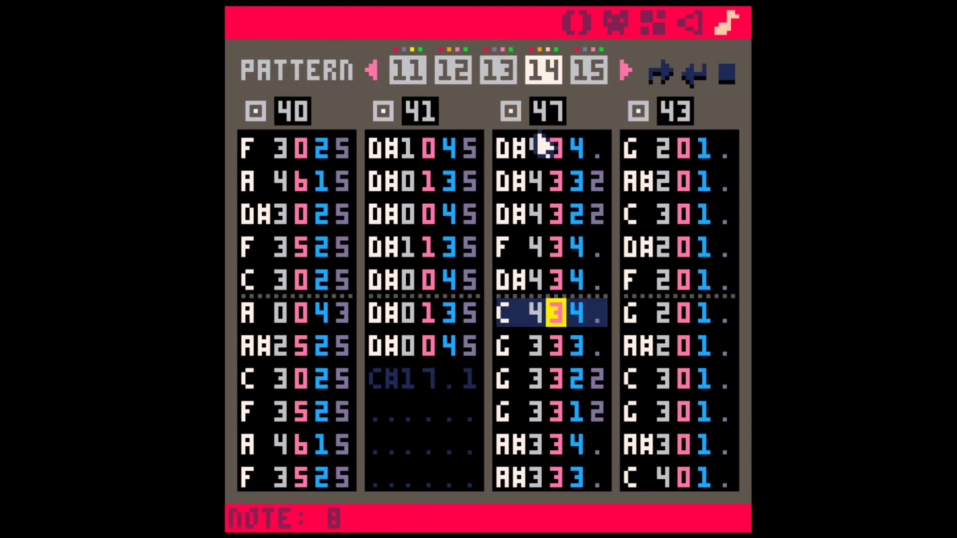
Step: Redraw the pitch curve of notes 1 to 31 in SFX 47 as a new melody variation
click(693, 22)
key(Tab)
key(Tab)
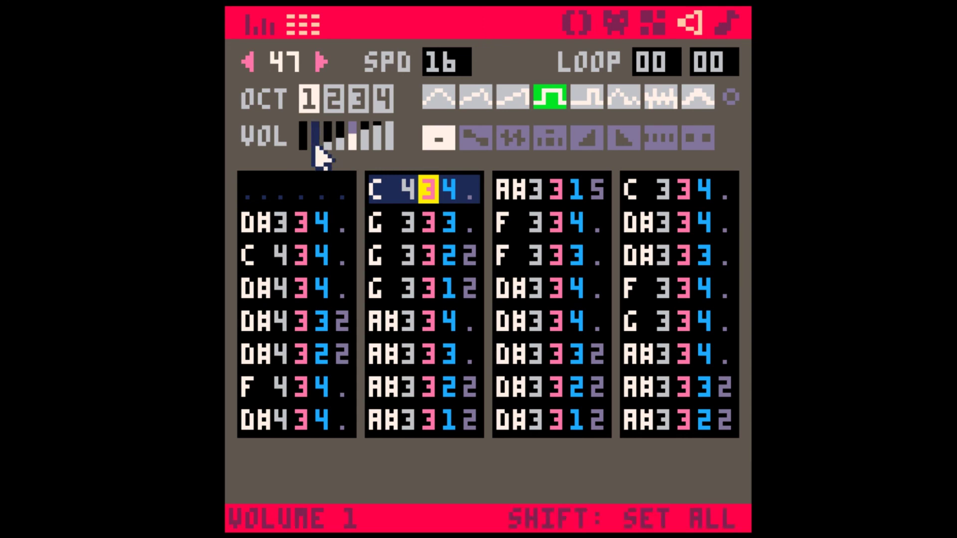
key(Tab)
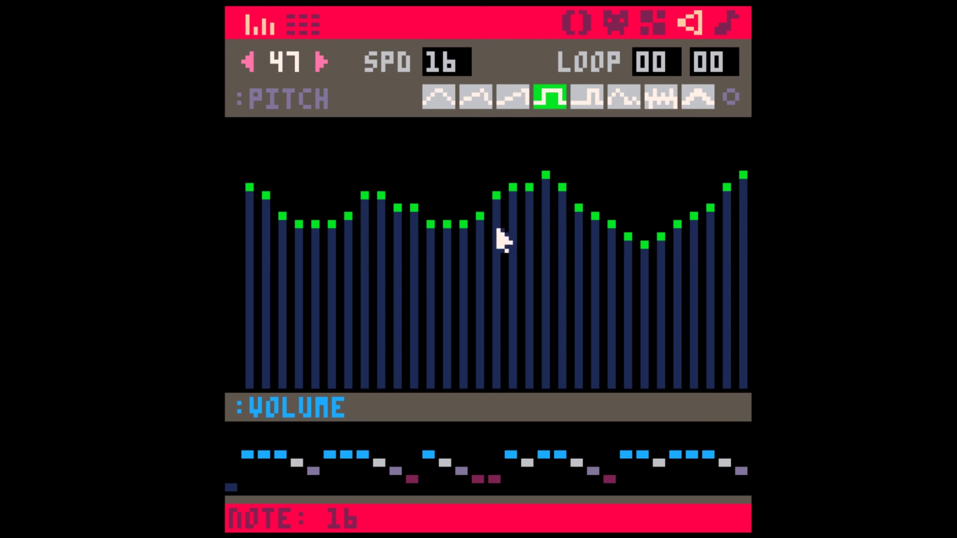
Step: Listen to pattern 14 with the redrawn SFX 47 melody
key(Tab)
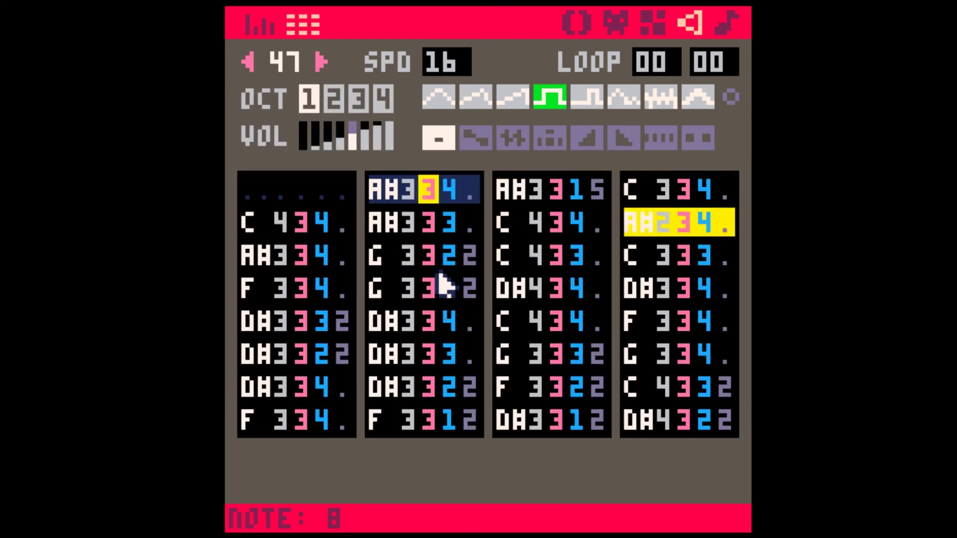
click(734, 25)
key(space)
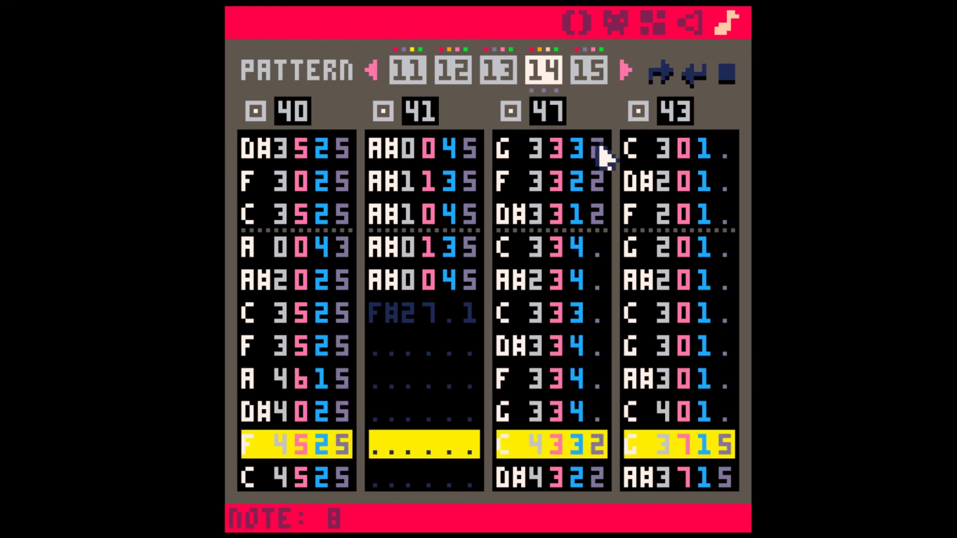
key(space)
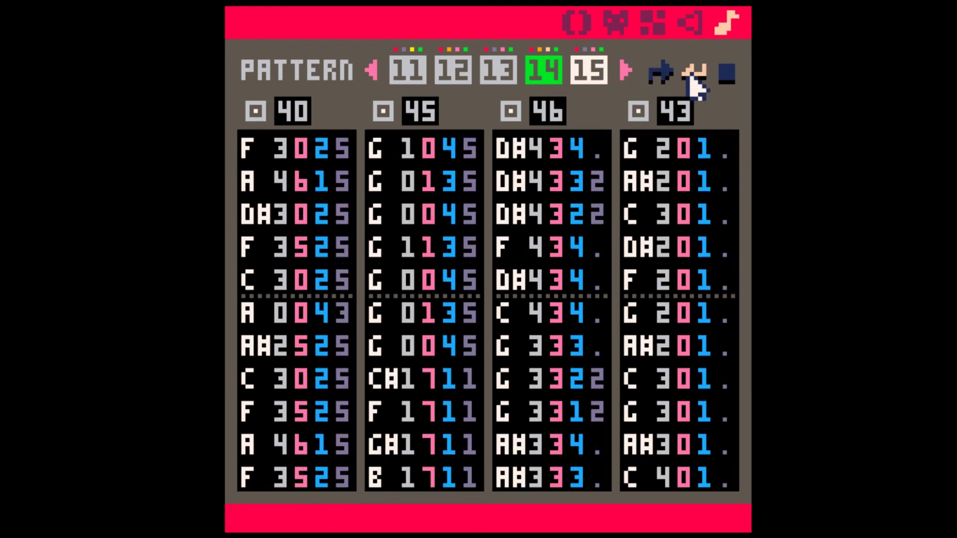
Step: Mark pattern 13 as the loop end and save the cartridge
click(458, 72)
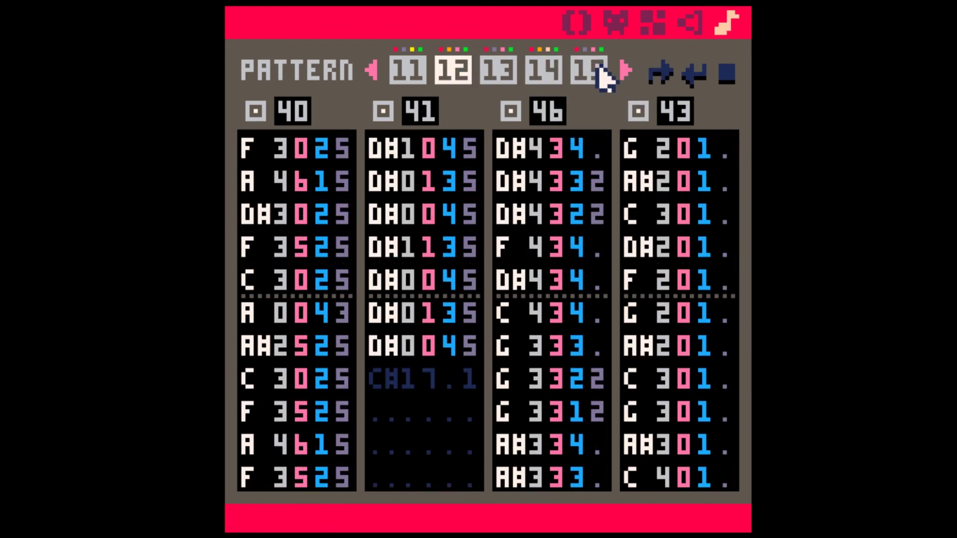
click(512, 71)
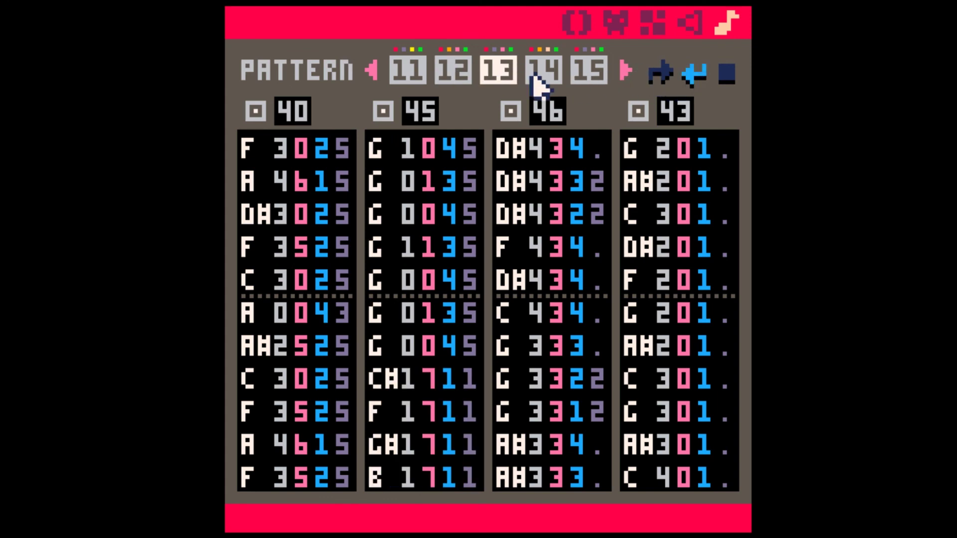
key(ctrl+s)
Step: Assign SFX 47 to the third channel of pattern 13 and play the arrangement from pattern 12
click(455, 72)
key(space)
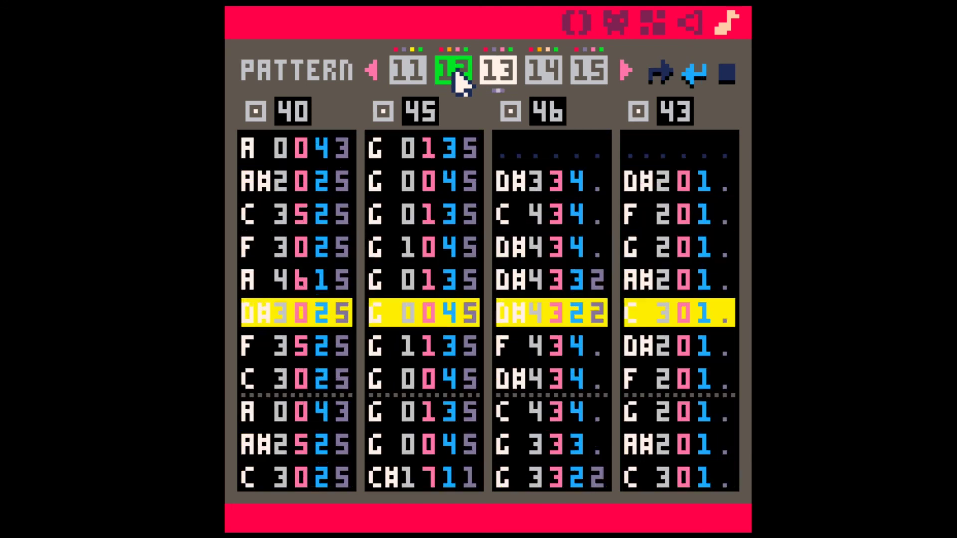
key(space)
click(545, 111)
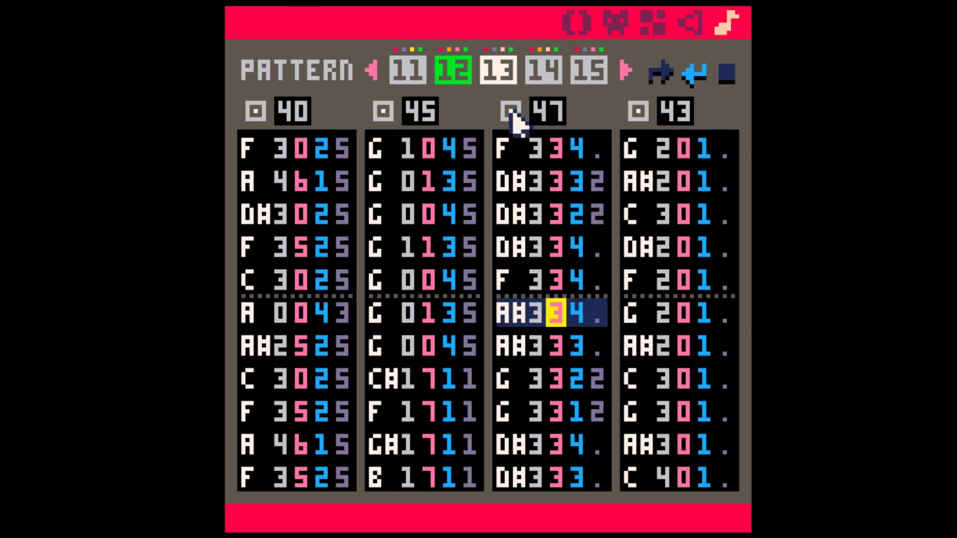
click(463, 70)
key(space)
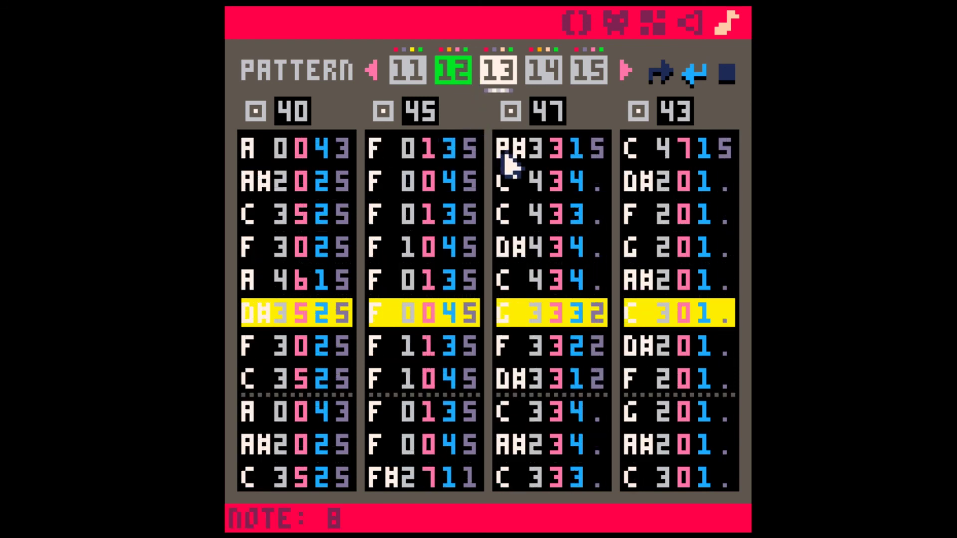
Step: Set the volume of notes 15 and 16 in SFX 47 to 4 and play it back
click(693, 24)
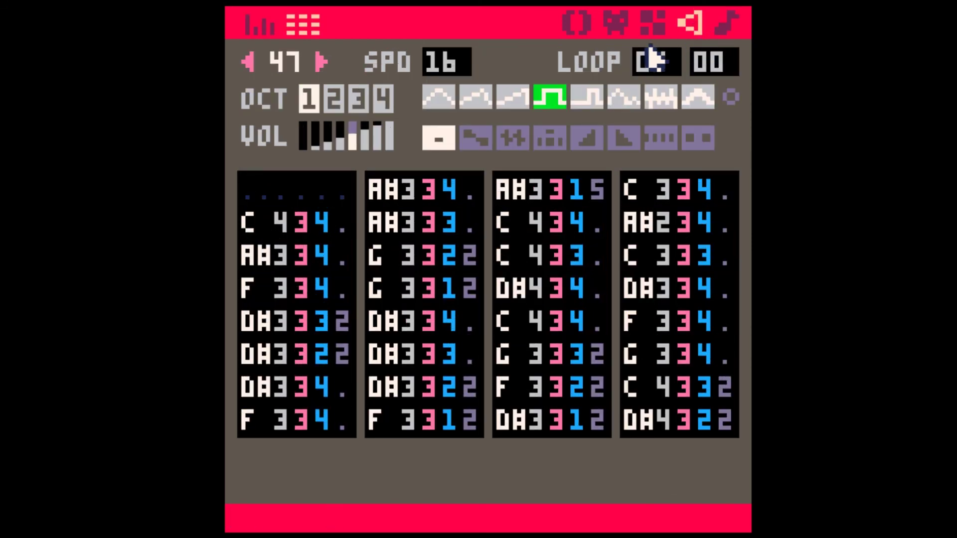
key(space)
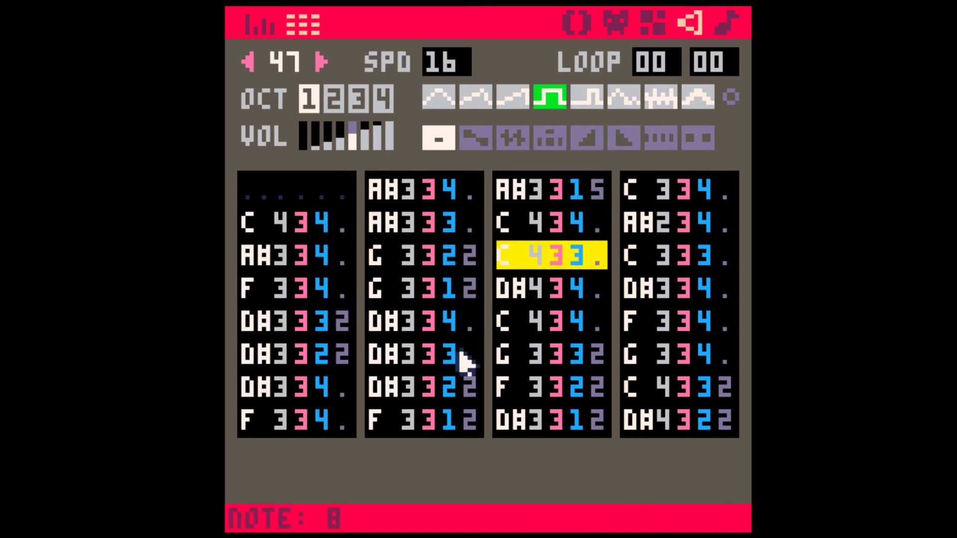
click(452, 327)
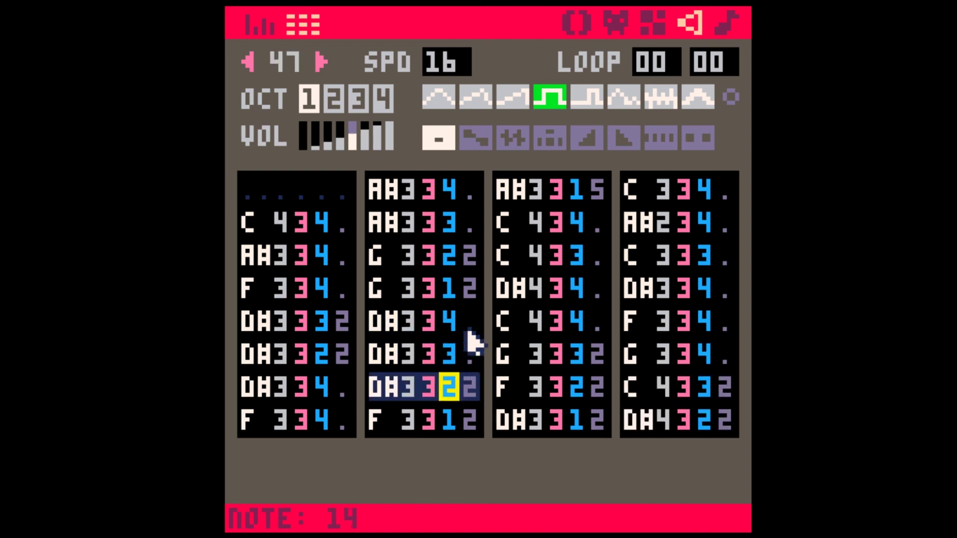
text(434)
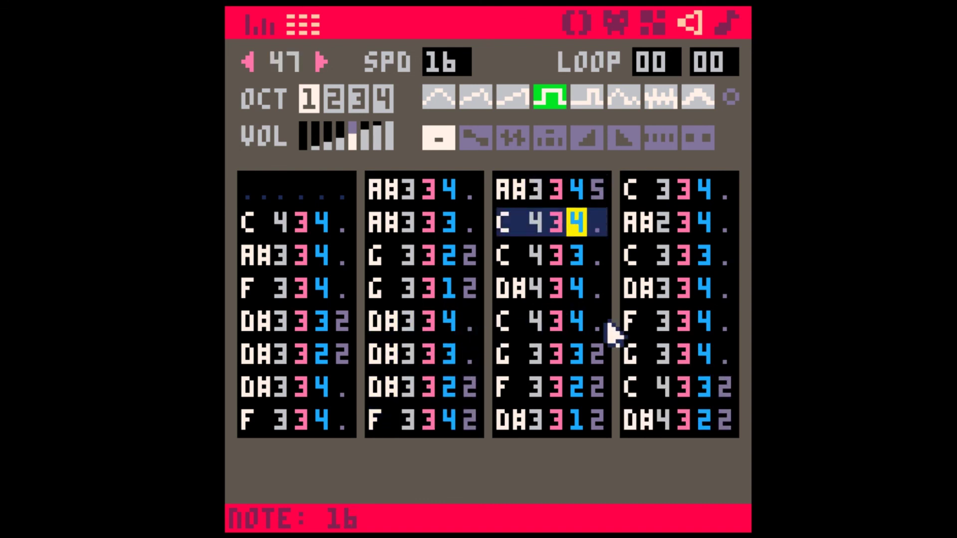
key(space)
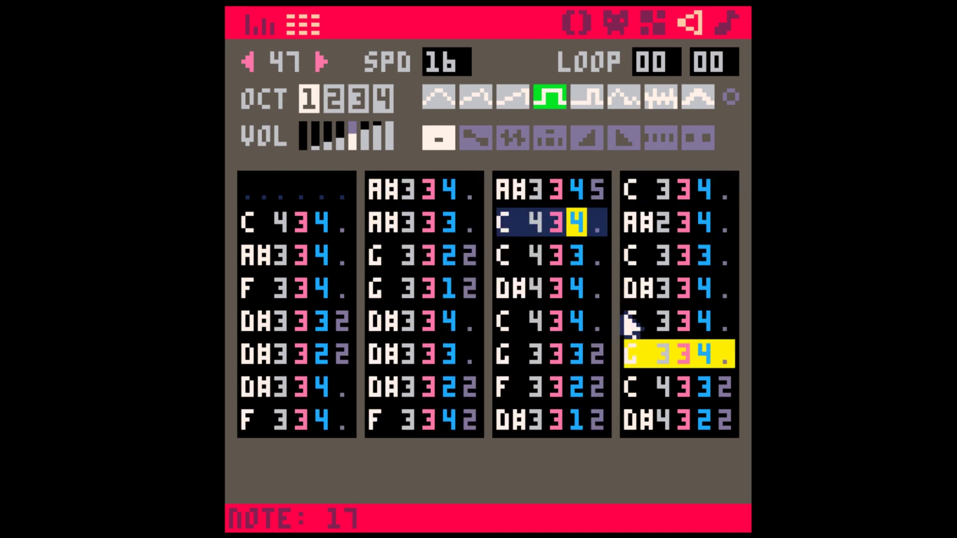
Step: Clear the effect on note 16 of SFX 47 and apply effect 2 to note 18
key(Down)
key(Down)
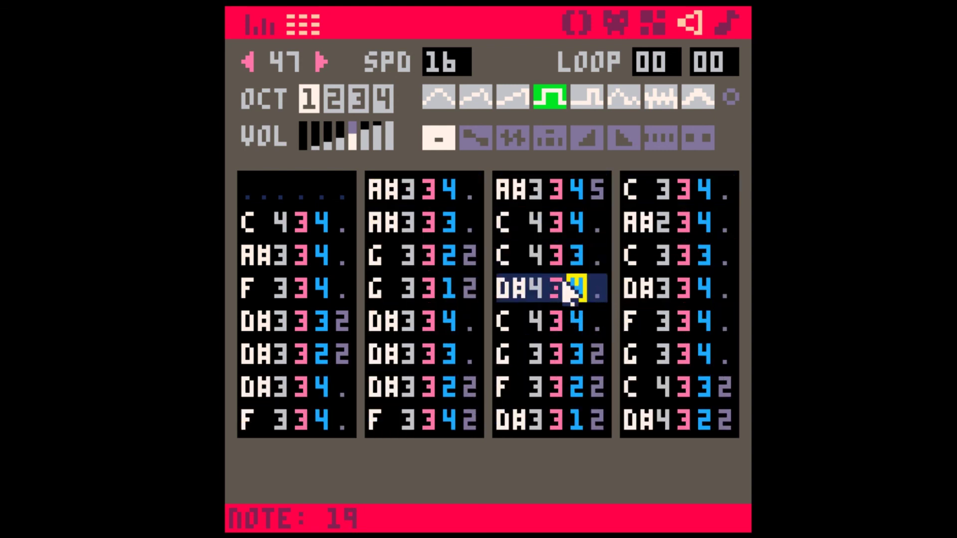
click(598, 189)
key(0)
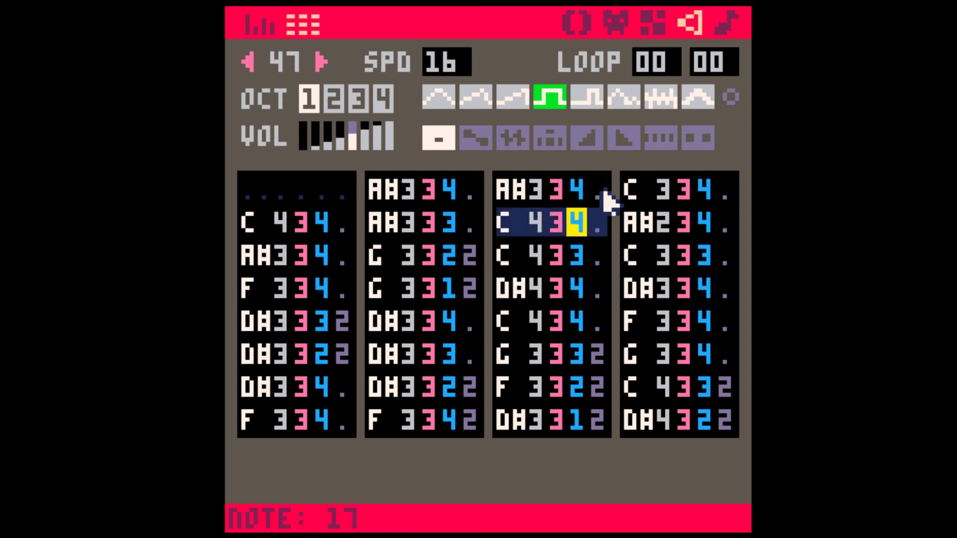
key(Down)
key(2)
key(Down)
key(Down)
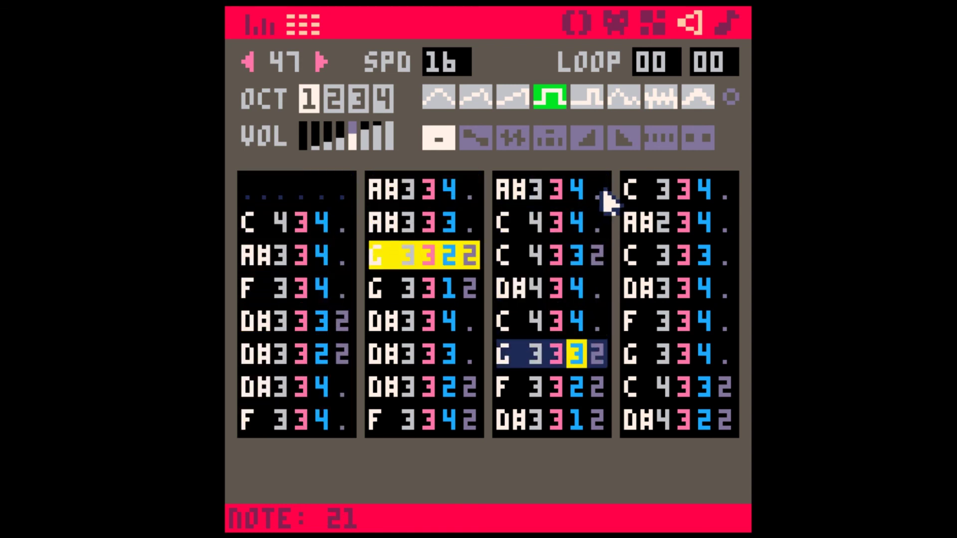
Step: Set the volume of notes 21, 22, 23 and 26 in SFX 47 to 4
key(4)
key(4)
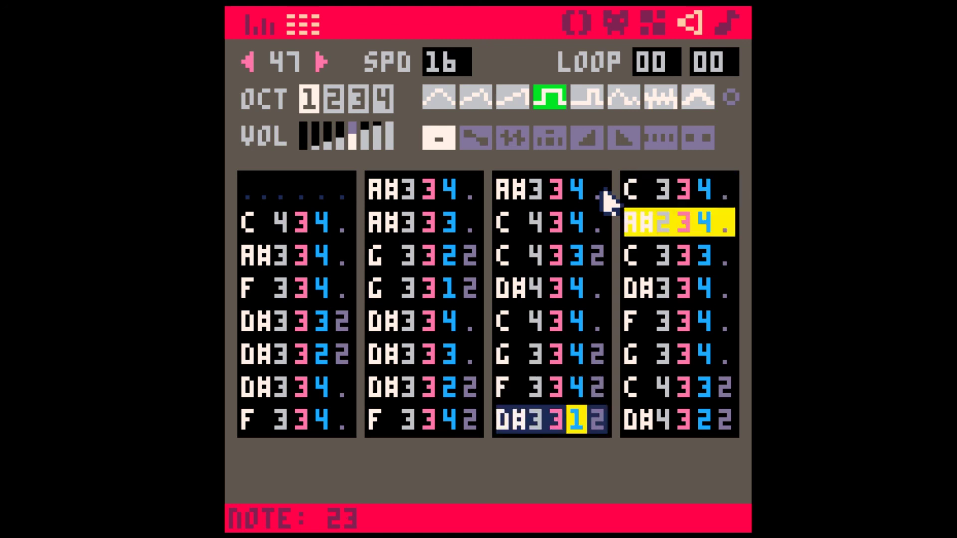
key(4)
key(Down)
key(Down)
key(Down)
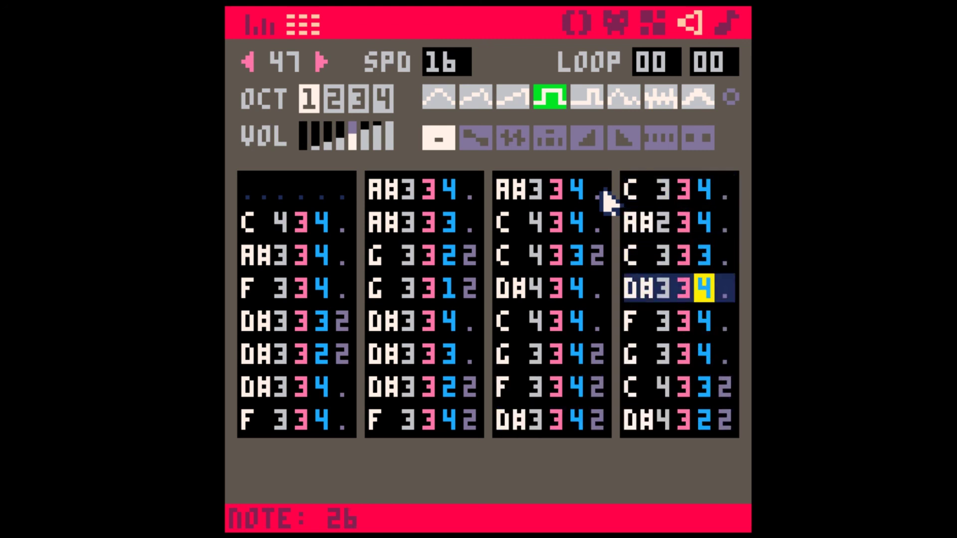
key(Up)
key(4)
Step: Clear the effect on notes 21 to 23 of SFX 47
key(Left)
key(Down)
key(Left)
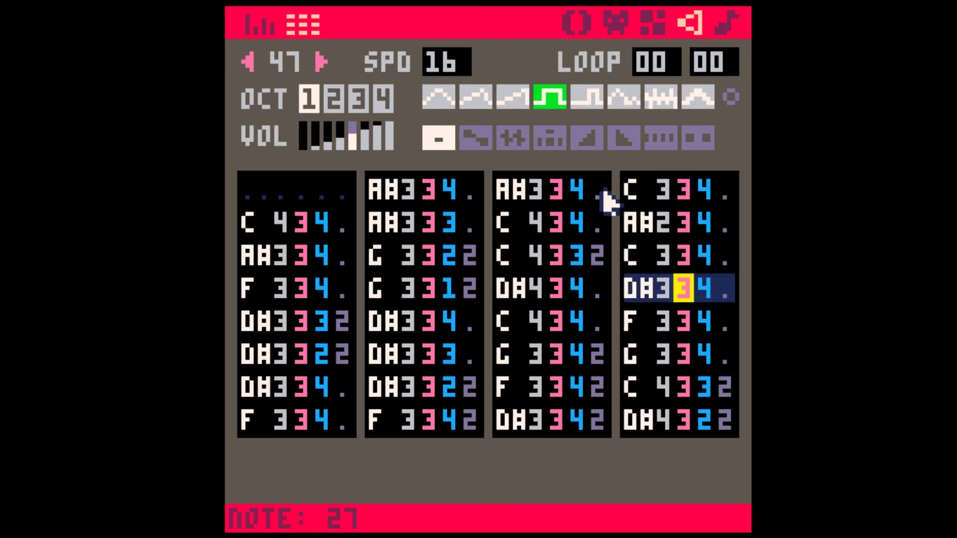
key(Left)
key(Left)
key(Down)
key(Left)
key(Down)
key(space)
key(Left)
key(Right)
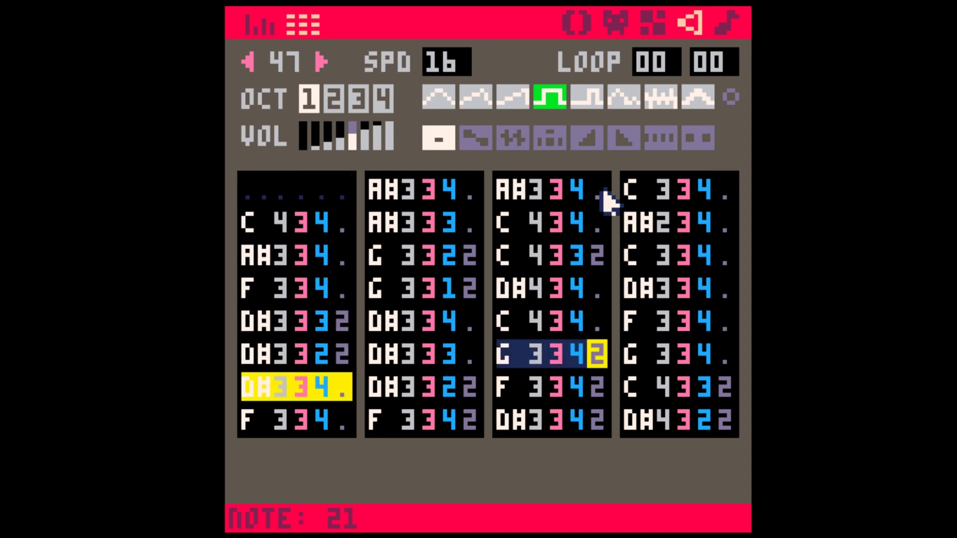
key(0)
key(0)
key(0)
Step: Copy notes 13 and 14 of SFX 47 one row down onto notes 14 and 15
key(Left)
key(Down)
key(Left)
key(Left)
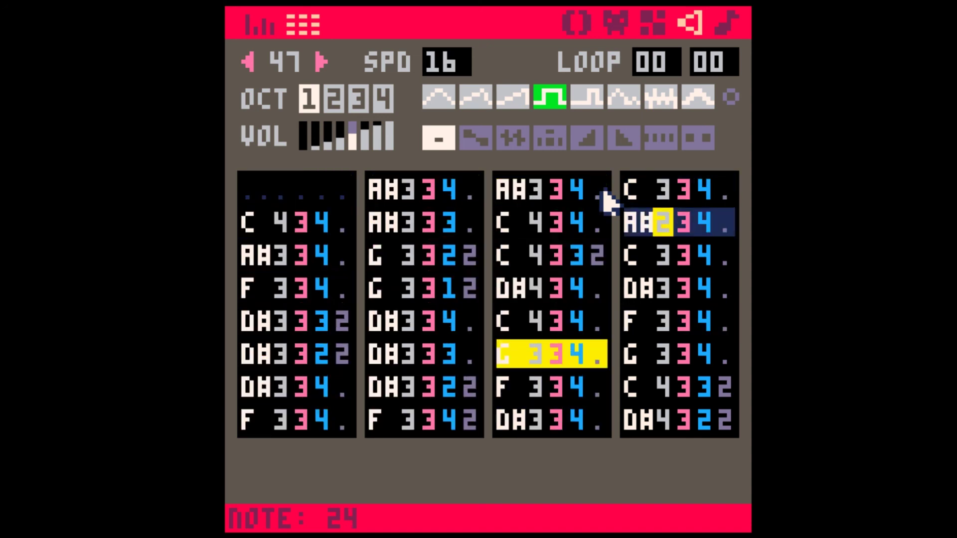
key(Left)
key(Left)
key(Down)
key(Down)
key(Left)
key(Down)
key(Down)
key(Down)
key(Left)
key(Left)
key(Left)
key(Left)
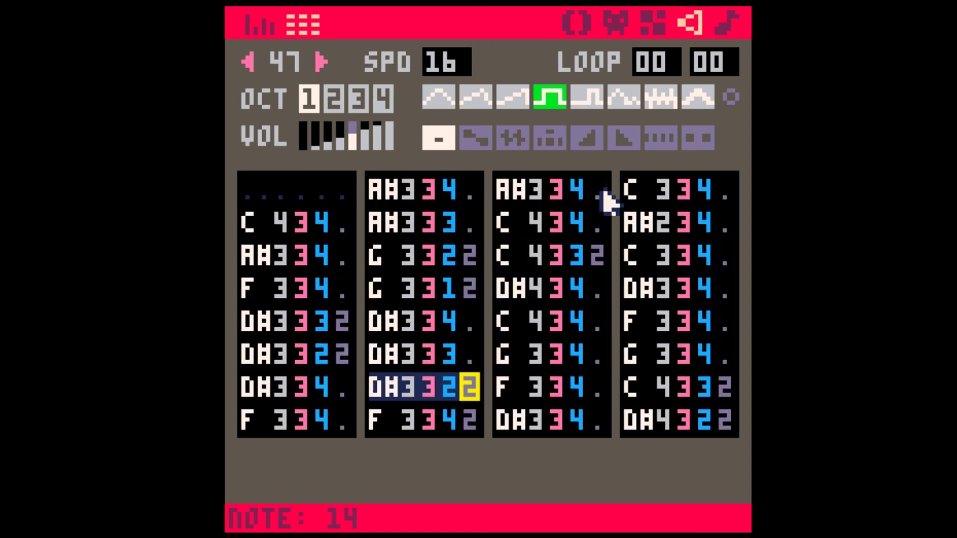
key(Up)
key(Left)
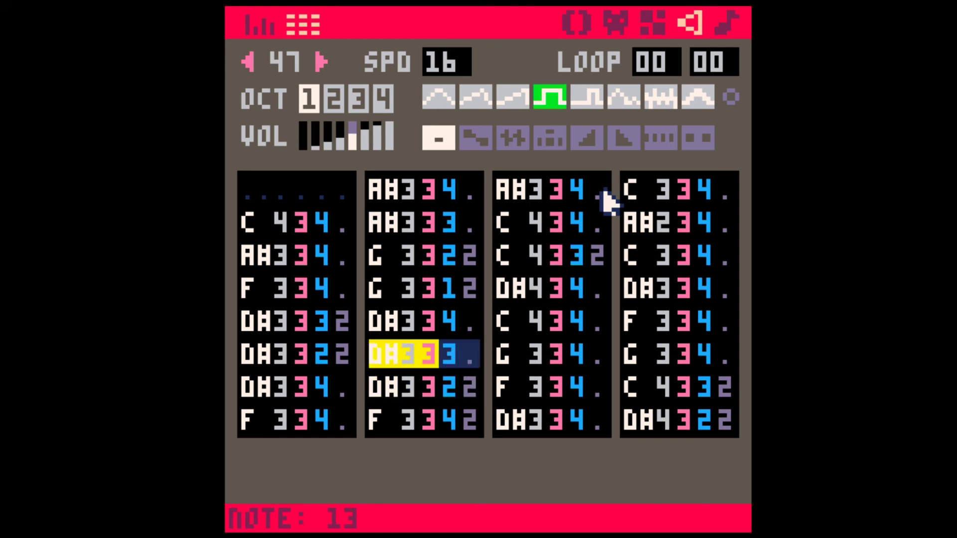
key(ctrl+c)
key(Left)
key(Left)
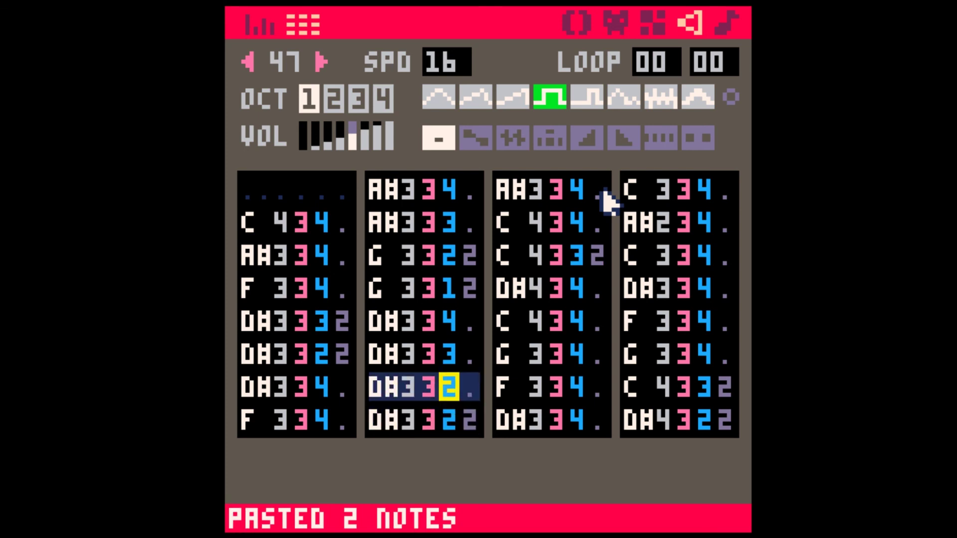
Step: Set note 14 of SFX 47 to volume 2 with effect 2, and note 15 to volume 1
key(Up)
key(Up)
key(Down)
key(Down)
key(Down)
text(1)
key(Right)
key(space)
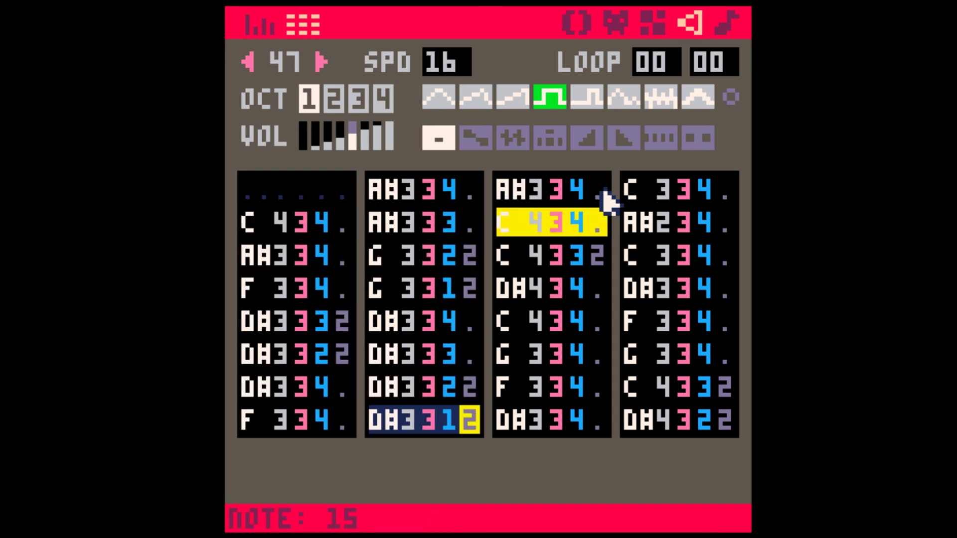
Step: Delete note 16 of SFX 47 to leave a rest
key(Up)
key(Down)
key(Down)
key(Down)
key(Down)
key(Down)
key(Up)
key(Up)
key(Left)
key(Up)
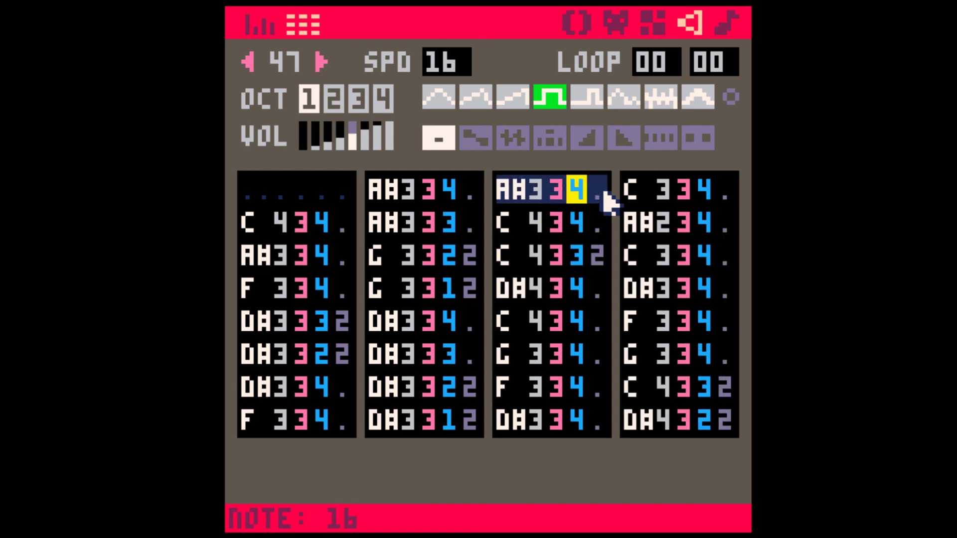
key(Delete)
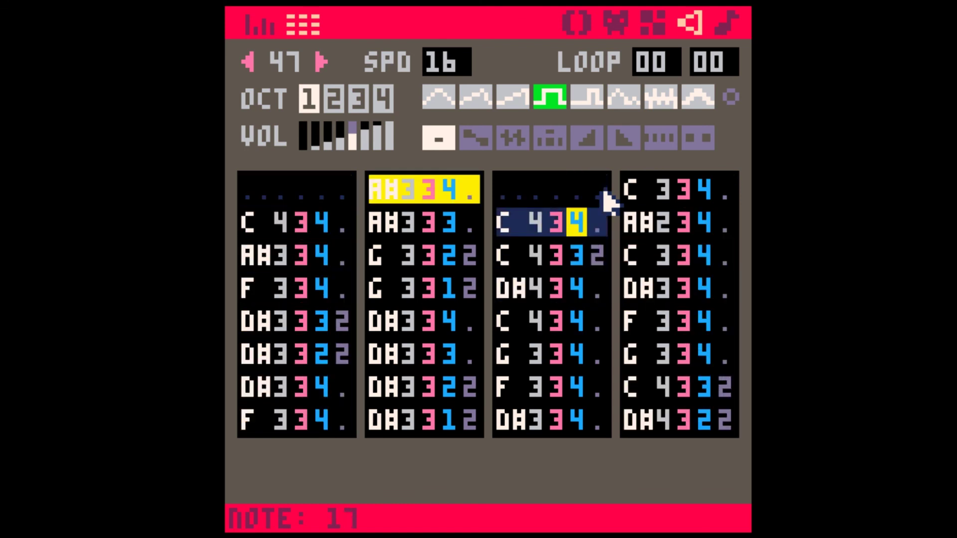
Step: Set notes 17, 18 and 19 of SFX 47 to octave 3
key(Left)
key(Left)
key(3)
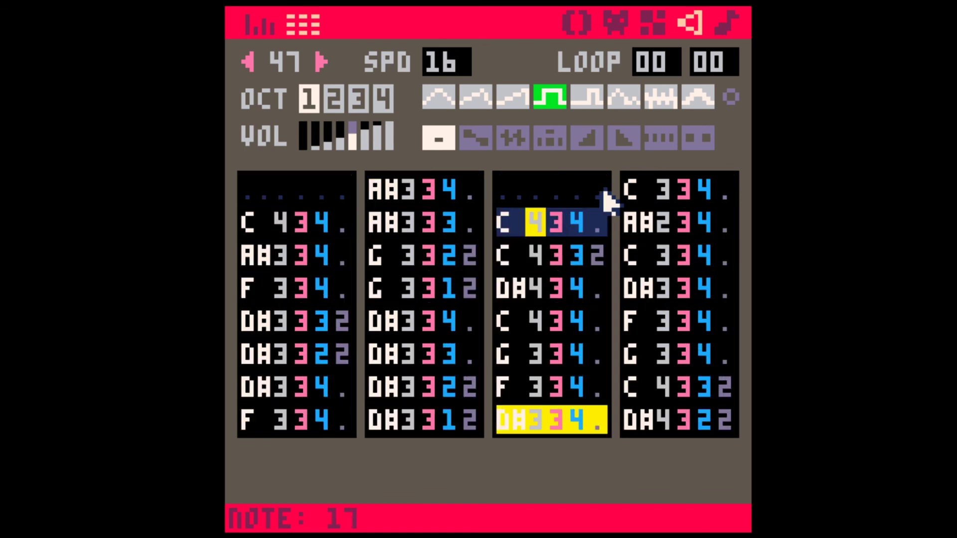
key(Down)
key(3)
key(Down)
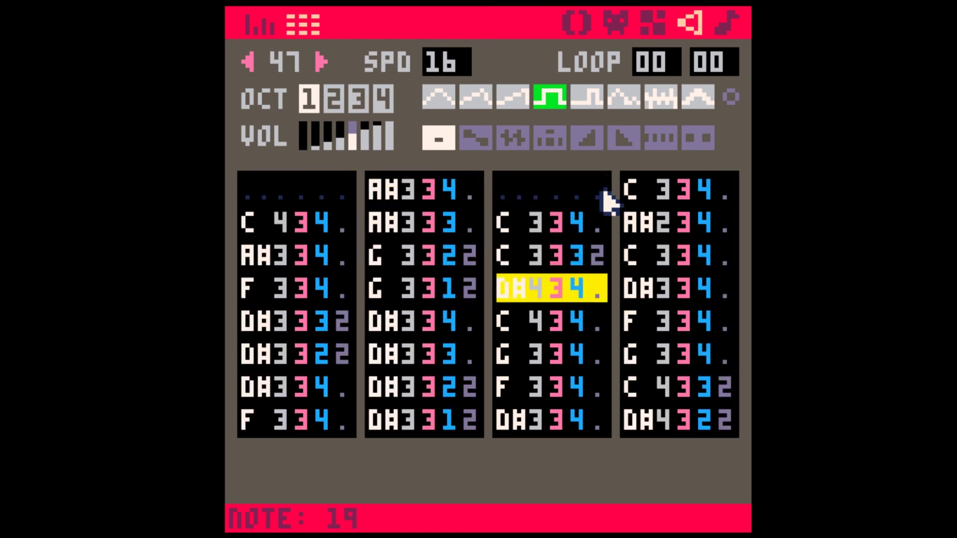
key(Right)
key(Left)
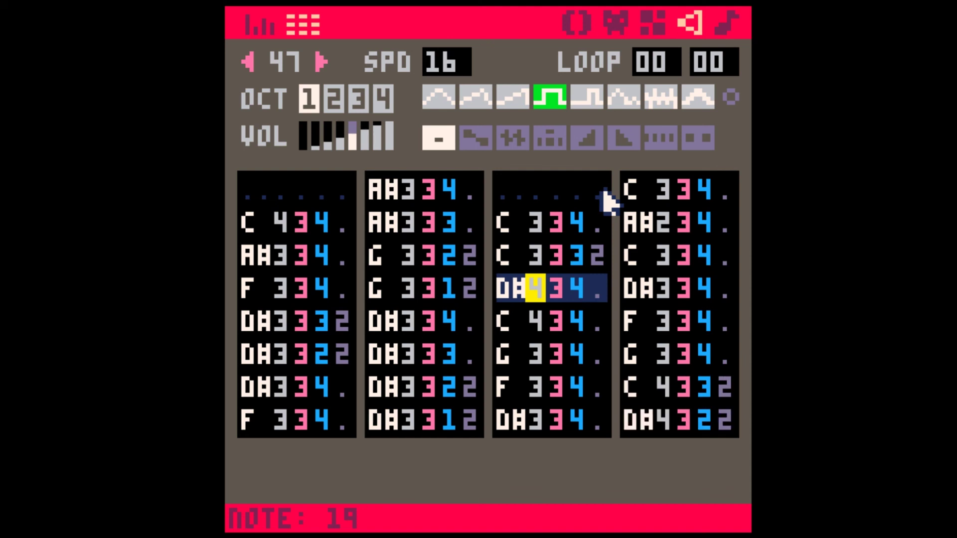
key(3)
key(Up)
key(Left)
key(Down)
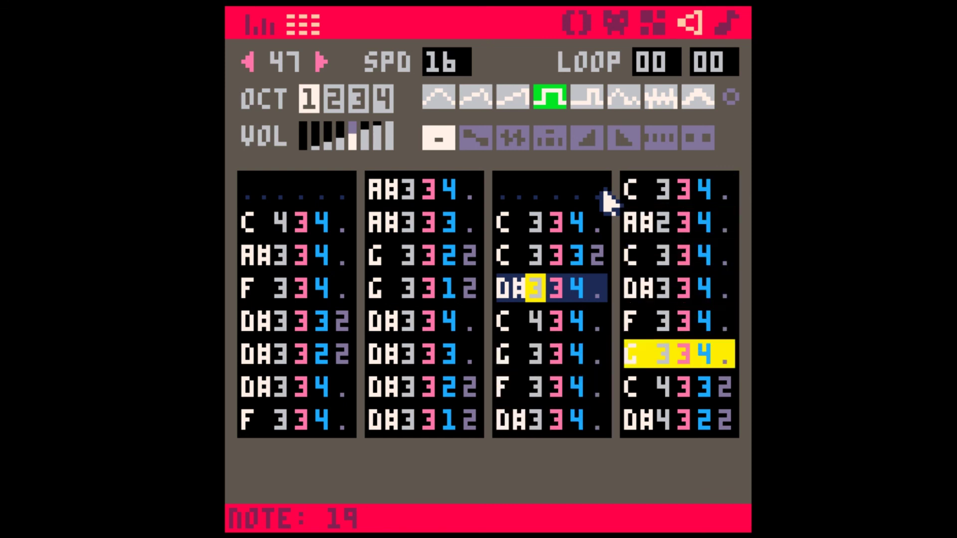
key(Right)
key(Down)
key(Right)
key(Right)
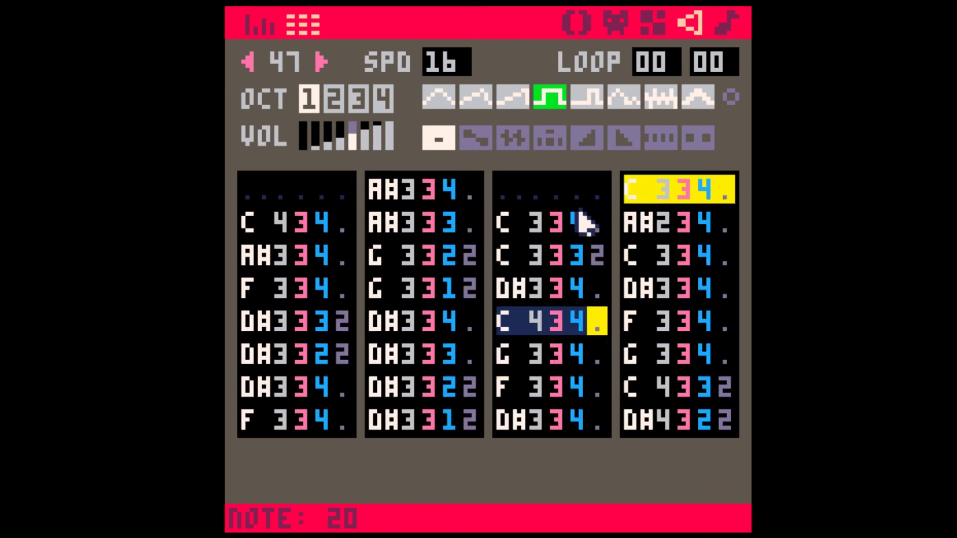
Step: Play the song from pattern 12 to hear the revised melody in context
click(729, 25)
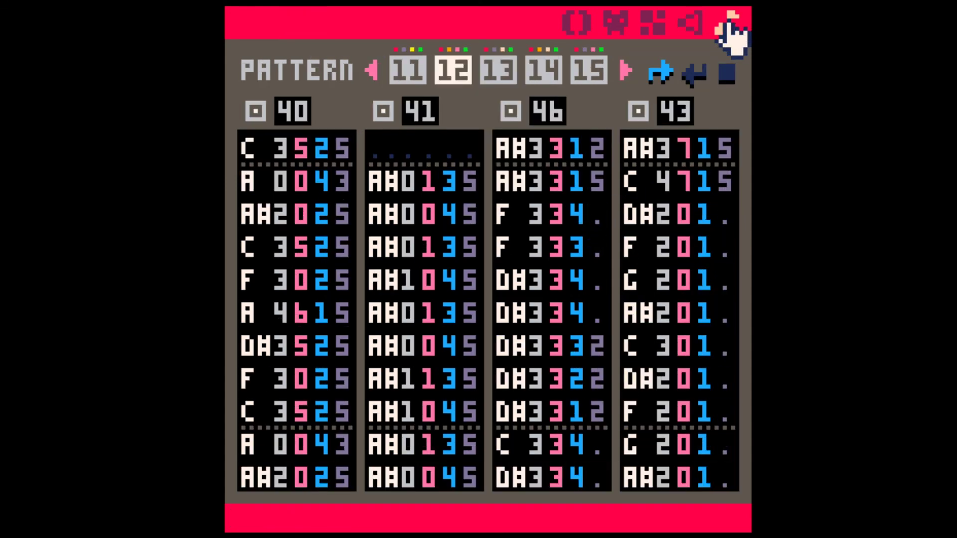
key(space)
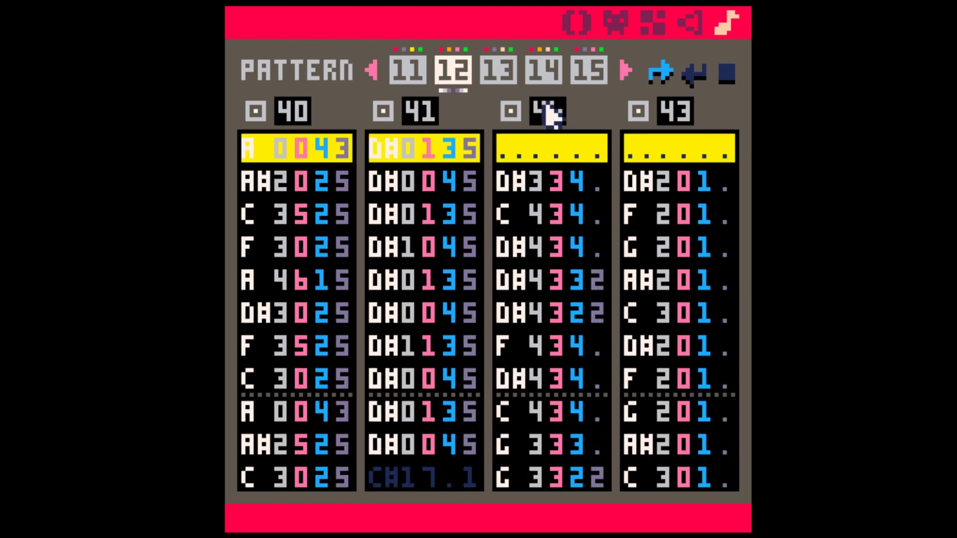
key(space)
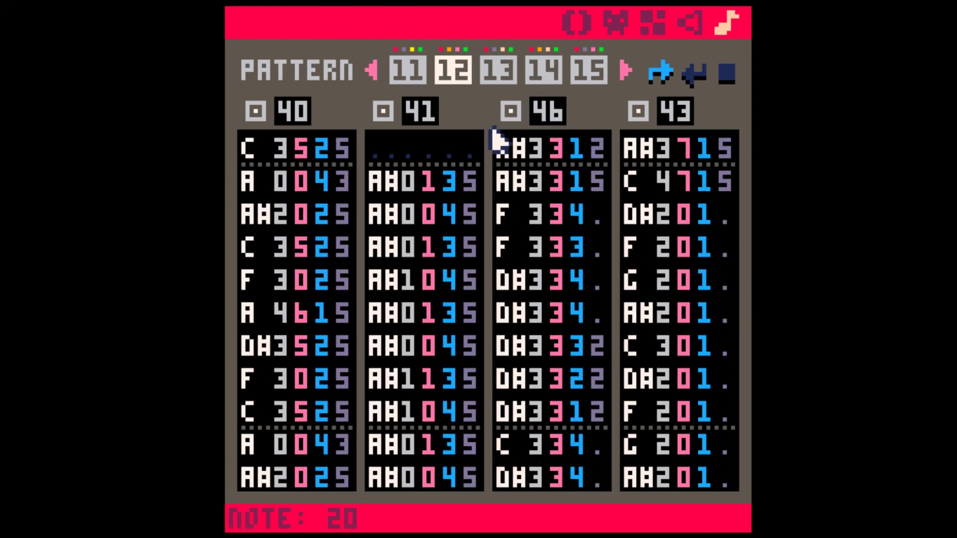
Step: Open SFX 47 in the SFX editor, set effect 6 on note 3, and play it
click(528, 189)
click(692, 22)
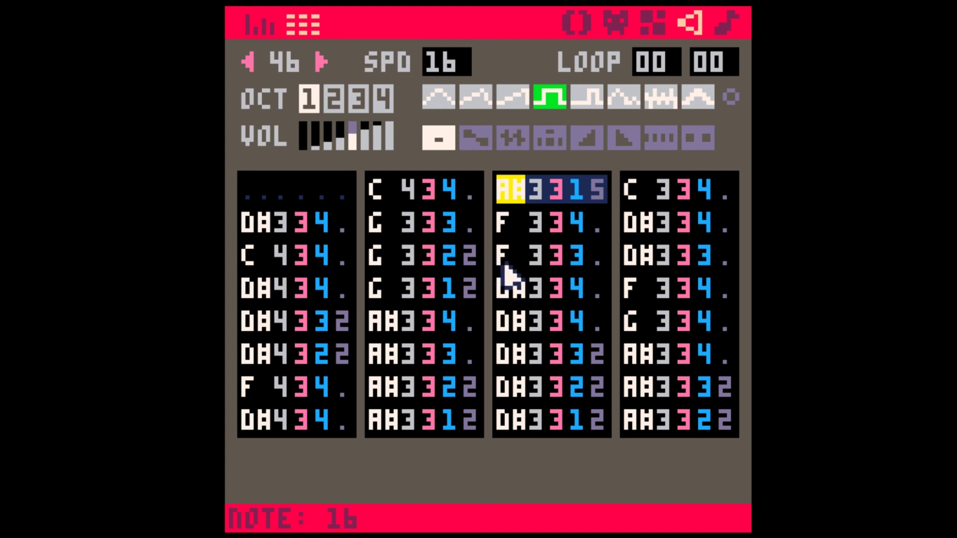
click(342, 258)
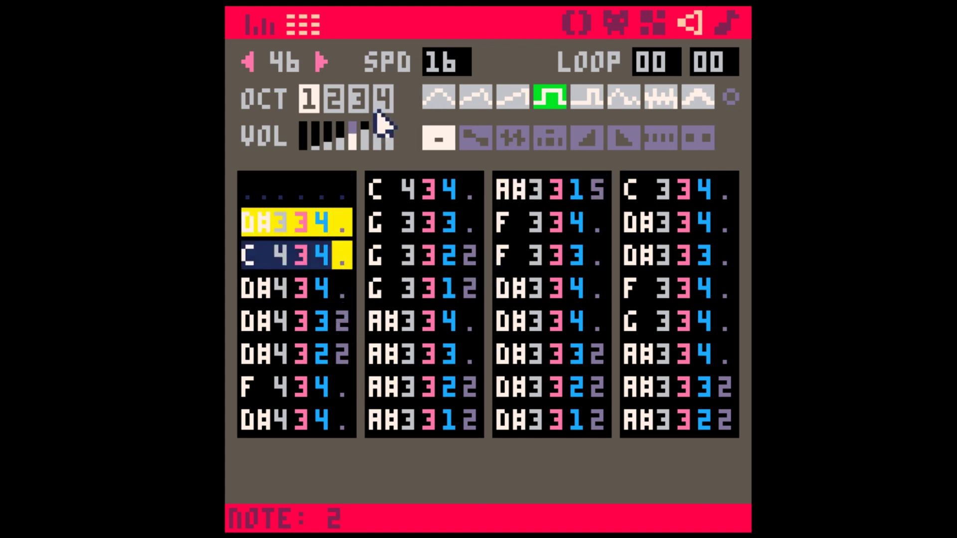
click(322, 63)
click(338, 301)
text(6)
key(space)
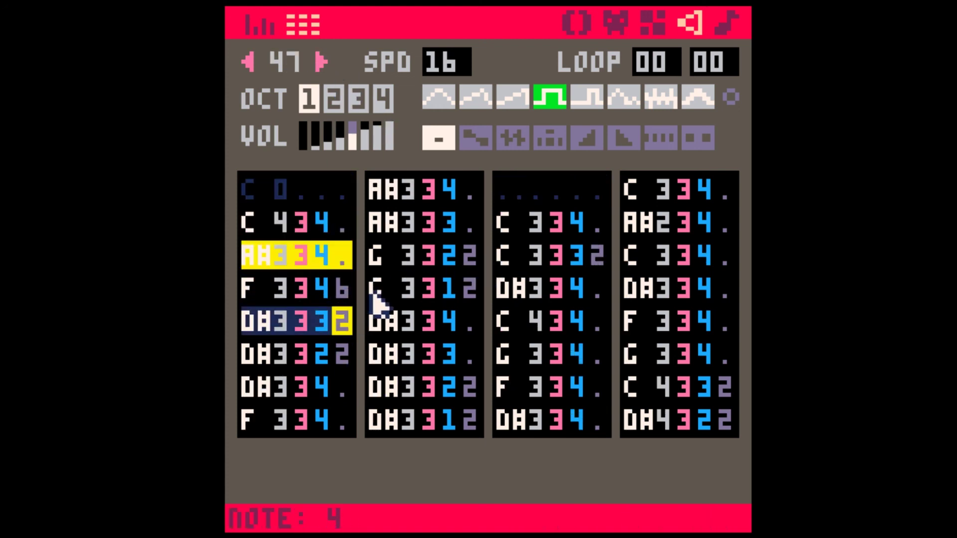
Step: Copy the F 3 pitch of note 3 in SFX 47 and paste it onto silent note 0
click(249, 262)
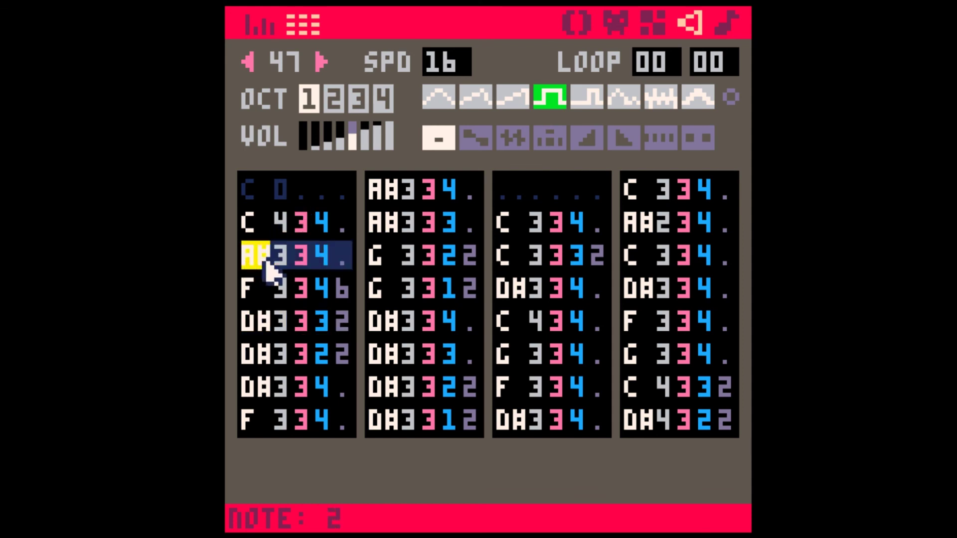
click(337, 291)
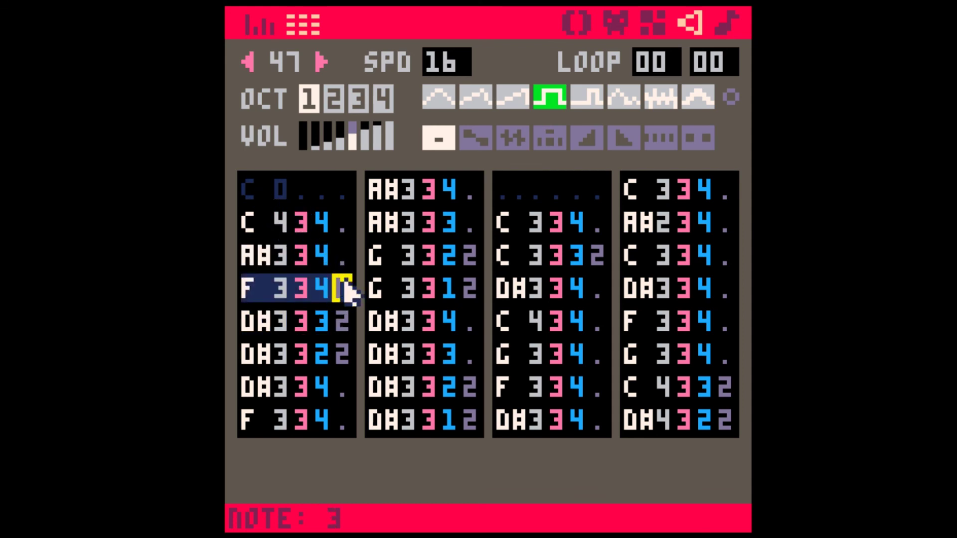
drag(260, 202, 294, 197)
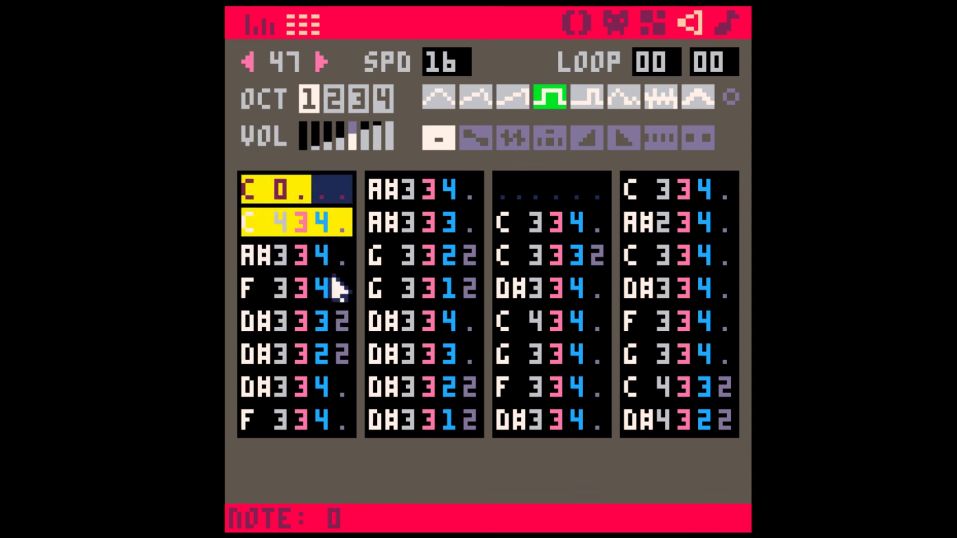
click(264, 284)
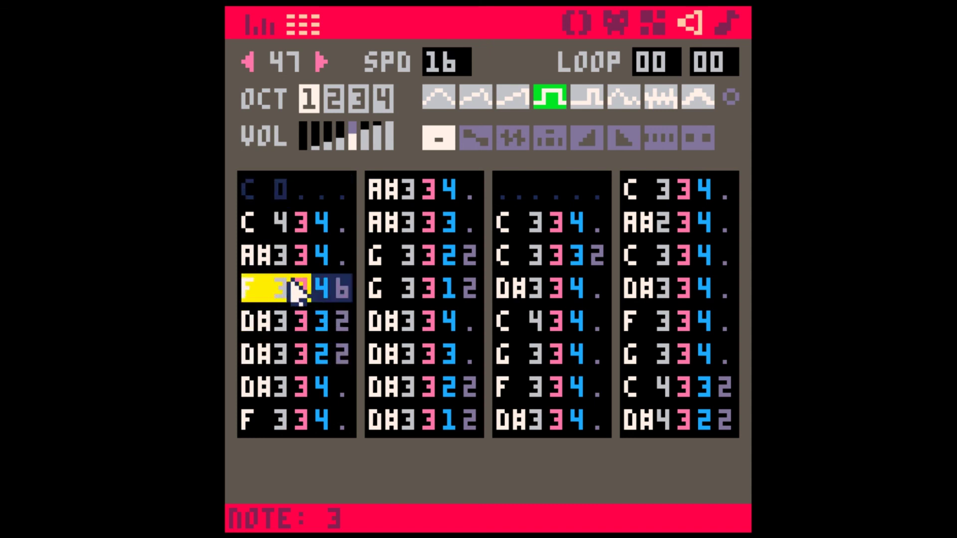
click(247, 192)
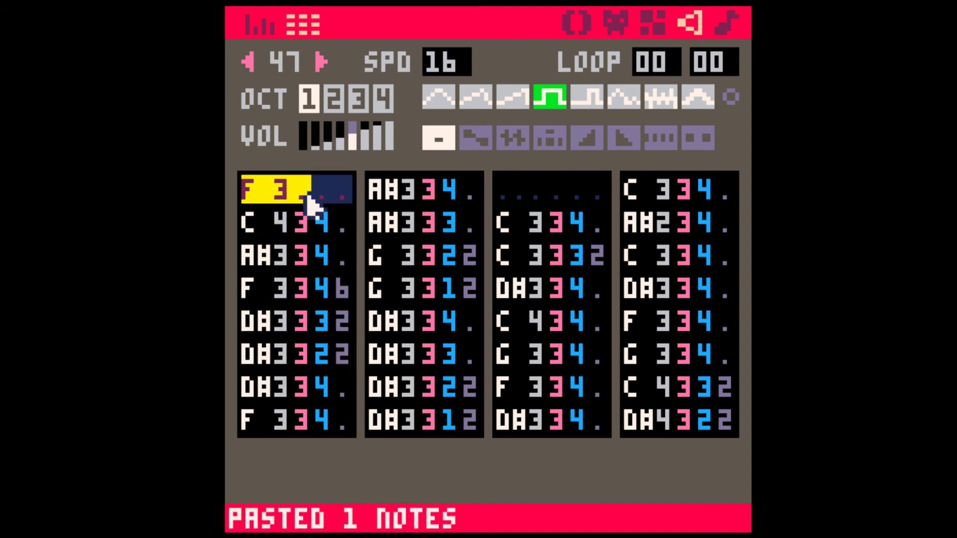
Step: Set effect 6 on notes 26 and 21 of SFX 47
click(346, 222)
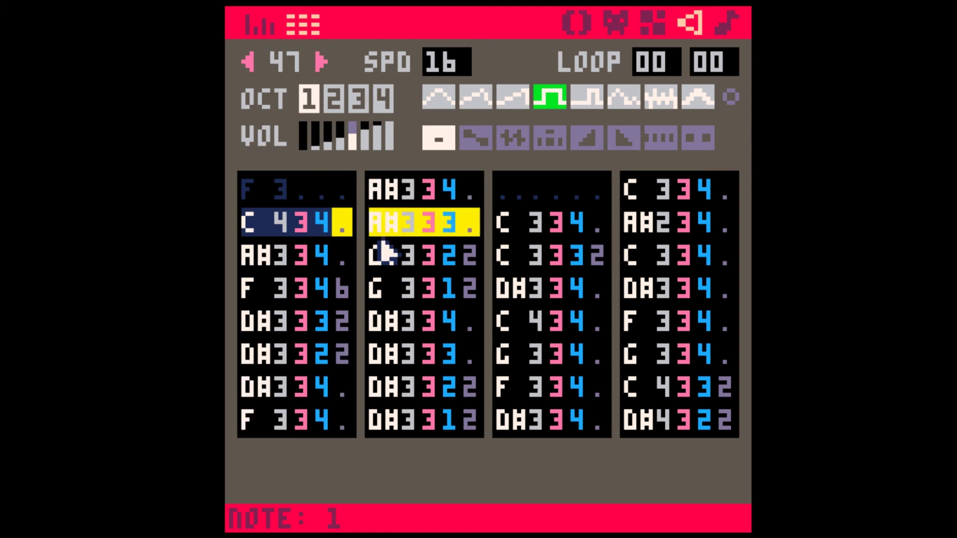
click(469, 323)
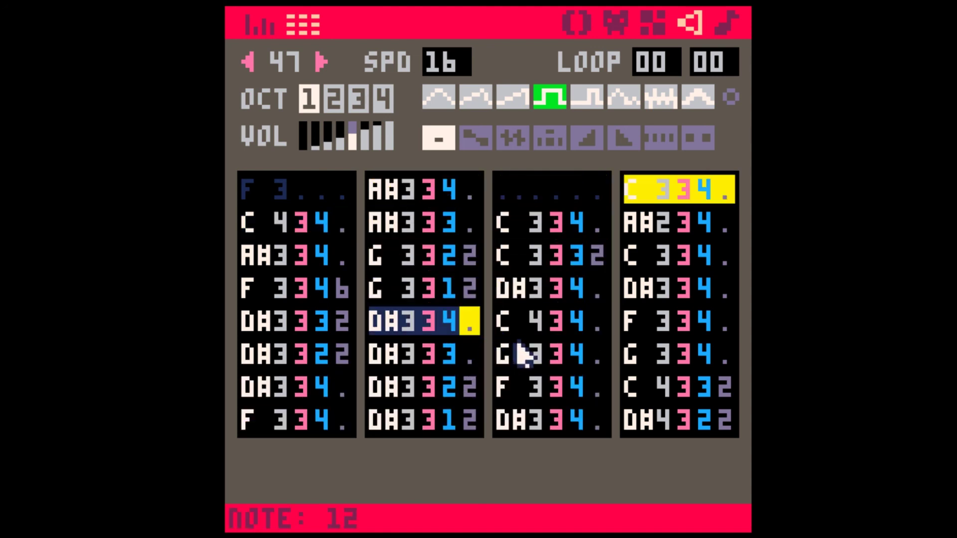
click(724, 254)
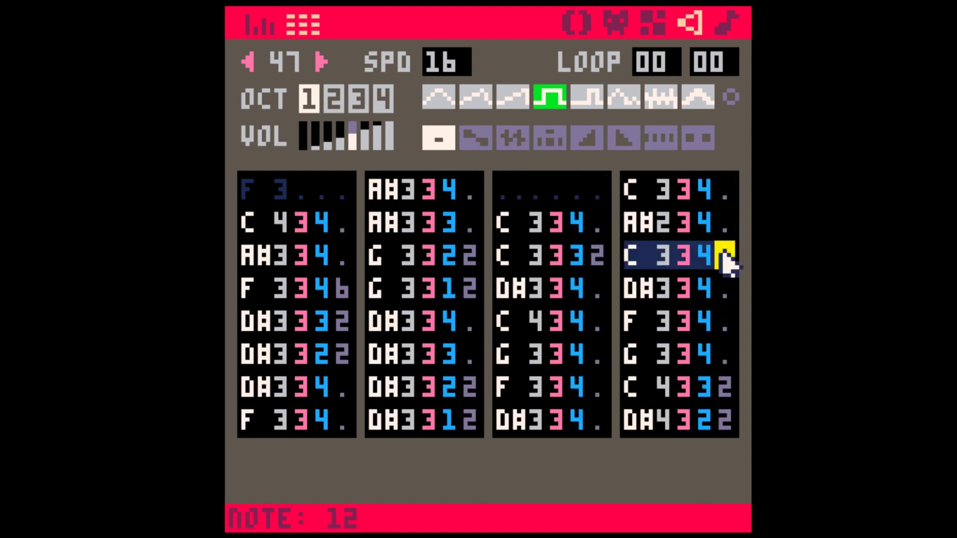
key(6)
click(603, 357)
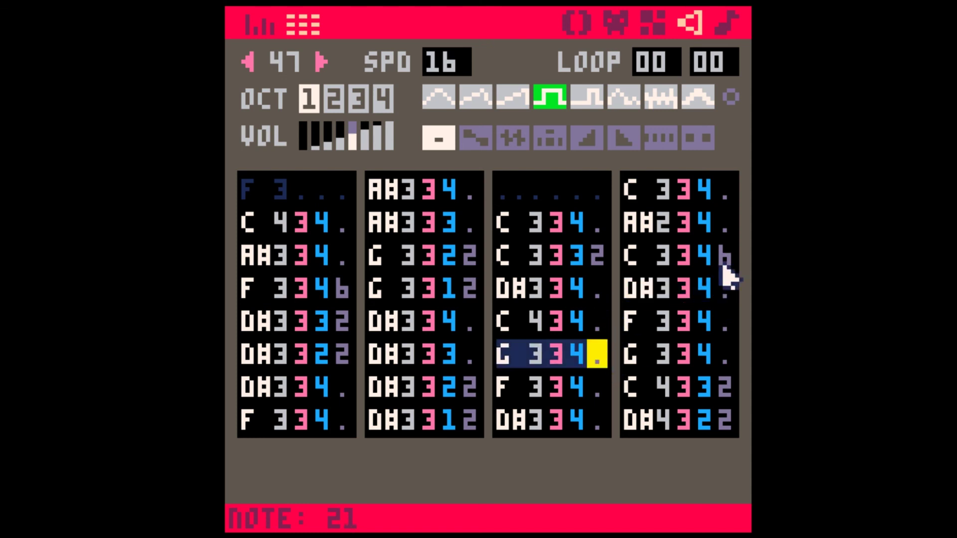
key(6)
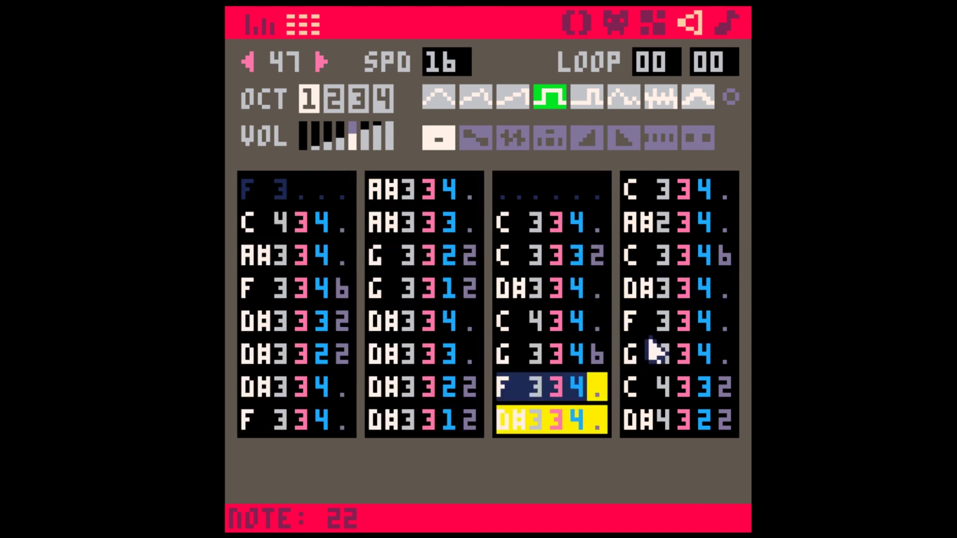
Step: Play SFX 46 and try effect 6 on note 28, resetting that note's effect to 0
click(247, 62)
key(space)
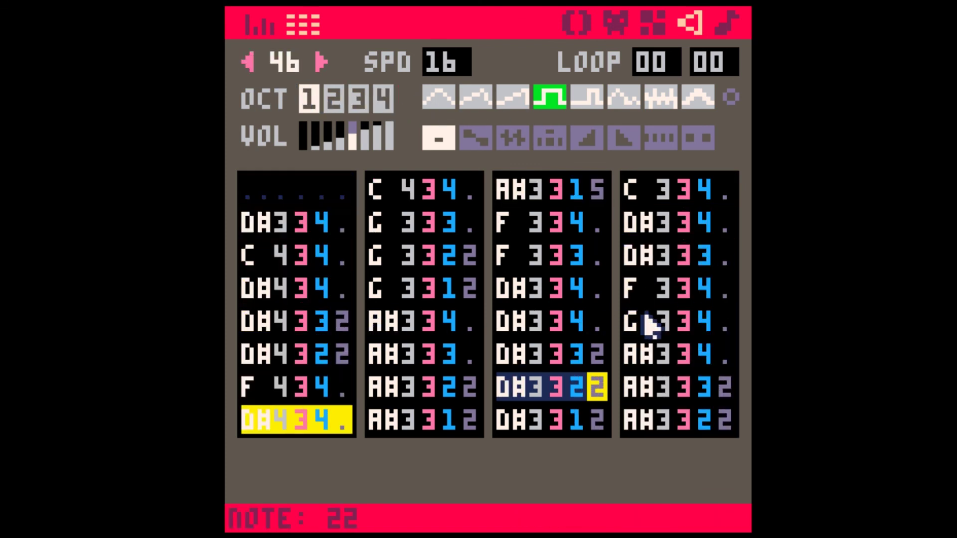
click(725, 324)
text(6)
click(727, 317)
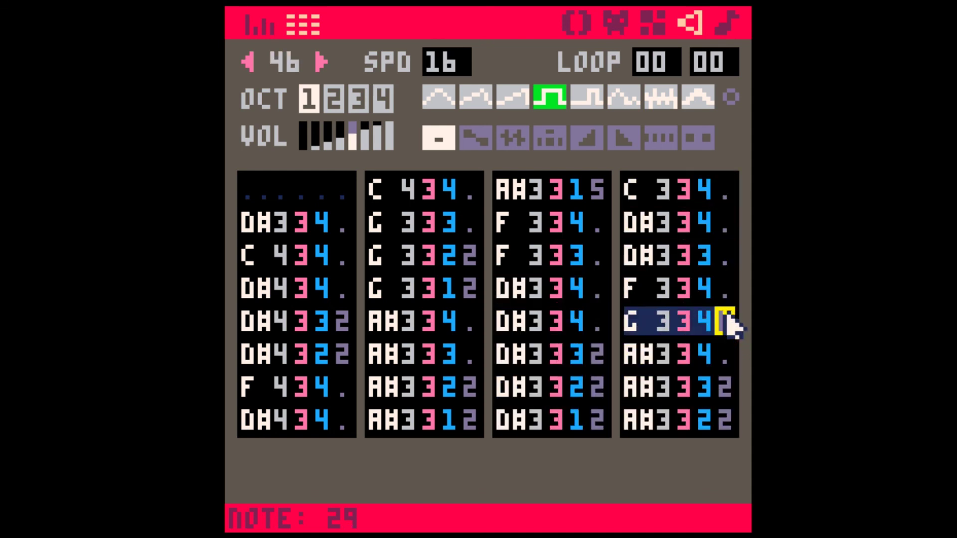
text(0)
click(727, 317)
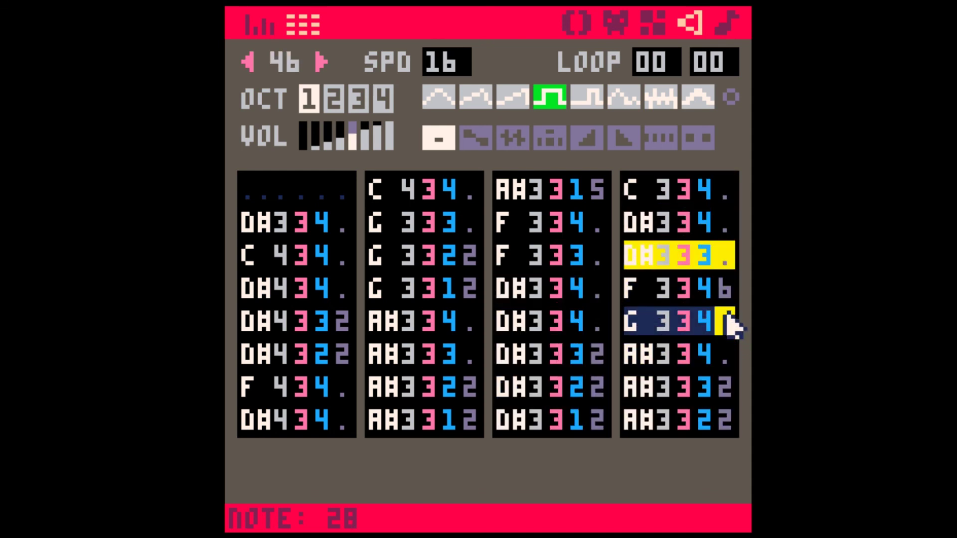
Step: Clear the effect on note 27 of SFX 46 and set effect 6 on note 26
key(Up)
key(Up)
text(60)
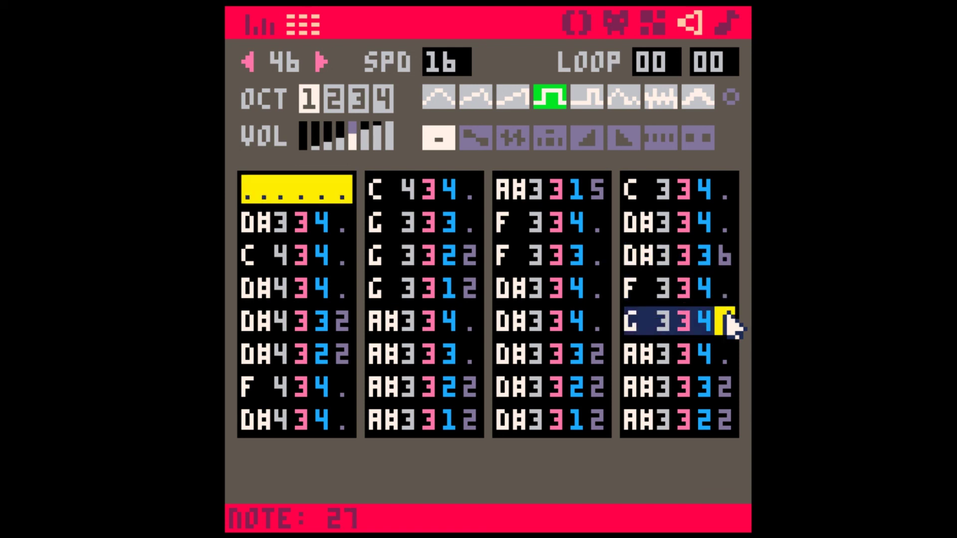
key(Up)
key(Up)
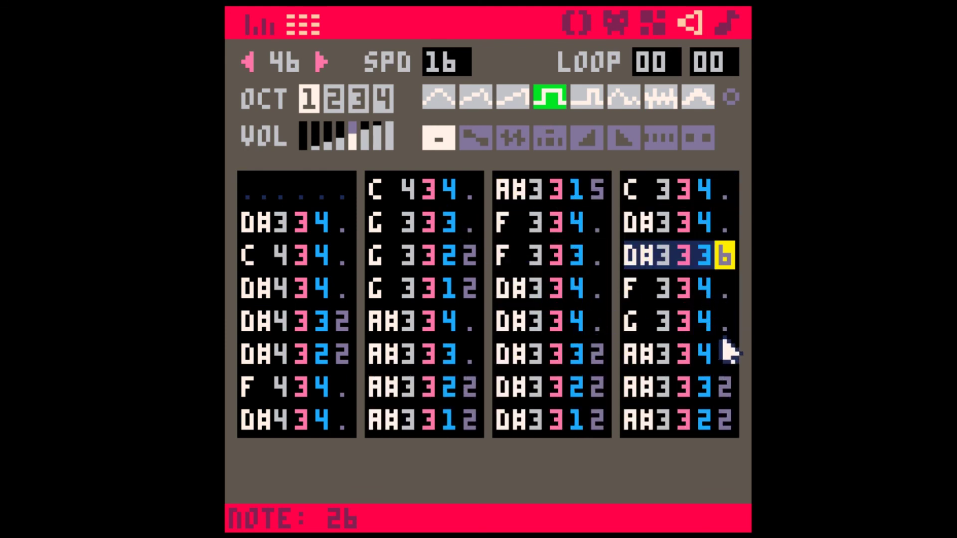
Step: Set effect 1 on note 19 of SFX 46 and on note 12 of SFX 47
click(598, 295)
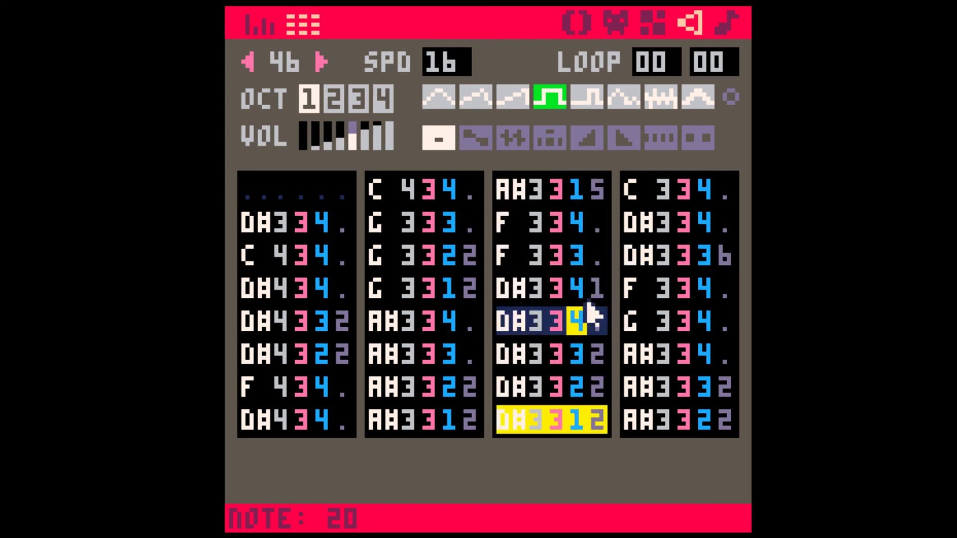
shift+click(327, 61)
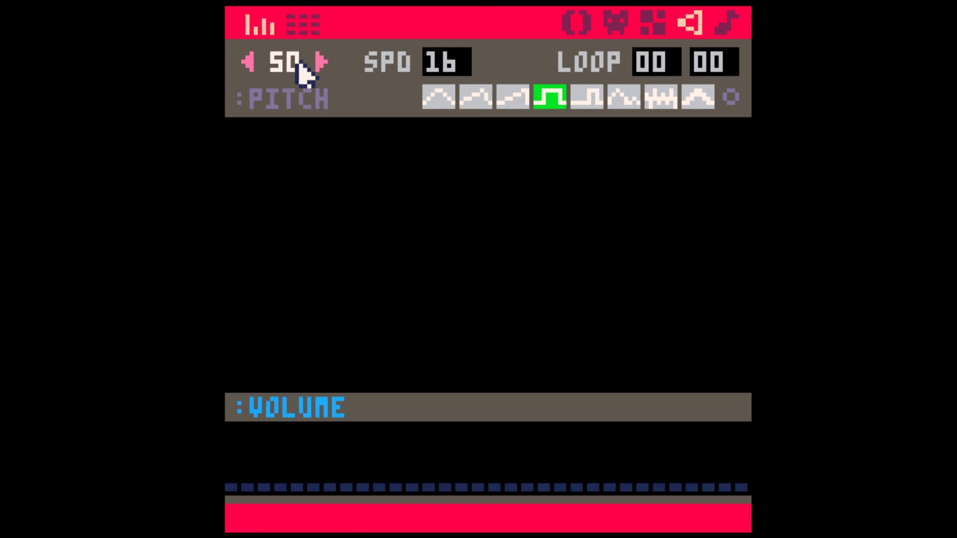
shift+click(249, 62)
click(320, 62)
key(space)
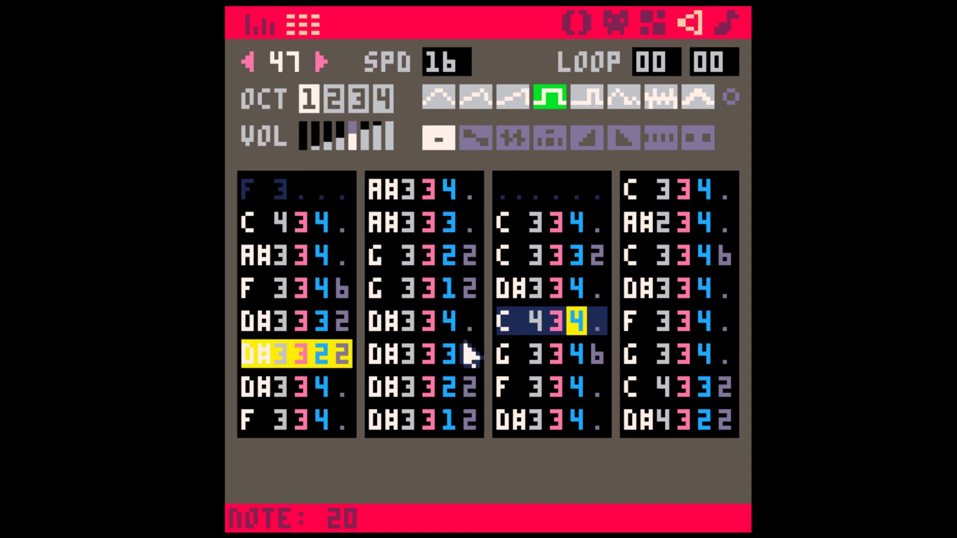
click(464, 336)
key(1)
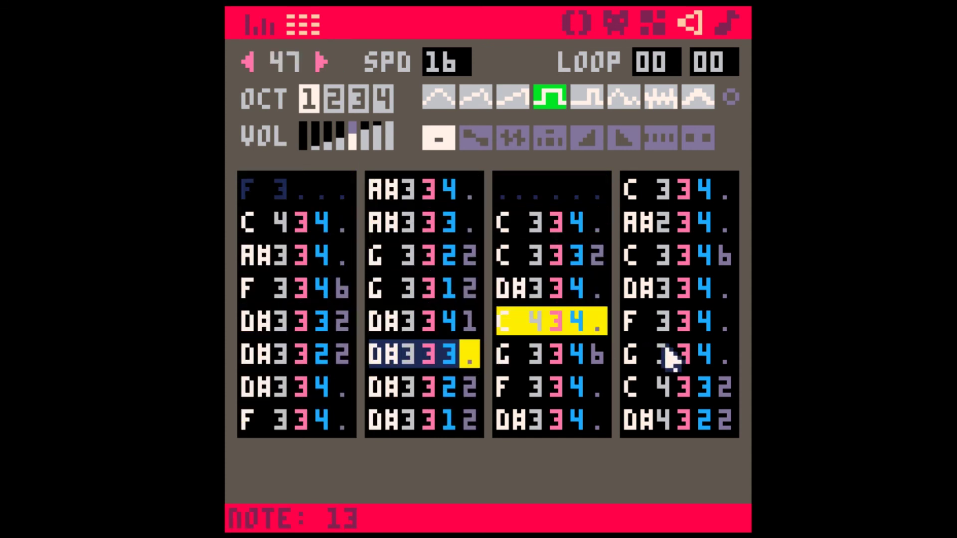
Step: Try effect 1 on notes 27, 28 and 29 of SFX 47 and reset all three to 0
click(723, 296)
key(1)
key(1)
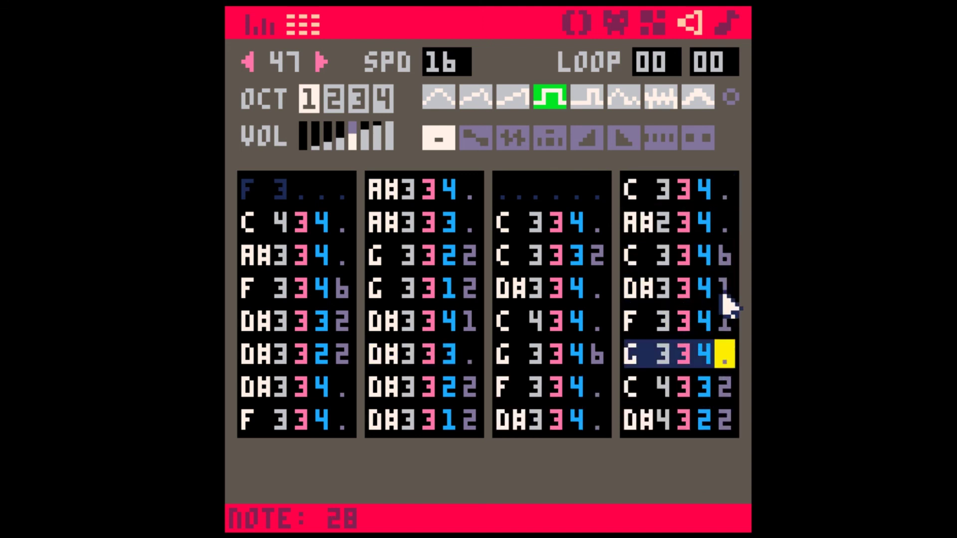
key(1)
click(726, 294)
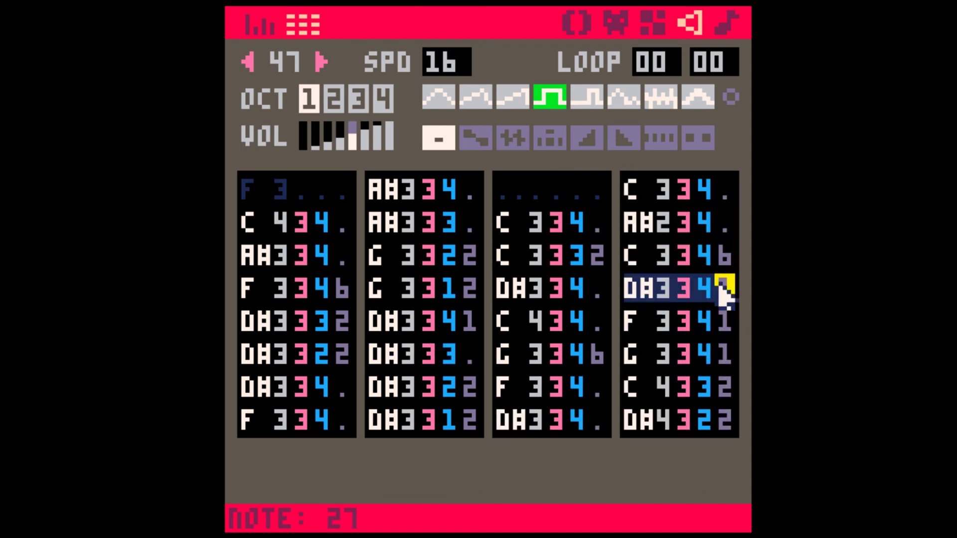
key(0)
key(0)
key(0)
Step: Play the song from pattern 12 and restart it there to hear the new note effects
click(733, 24)
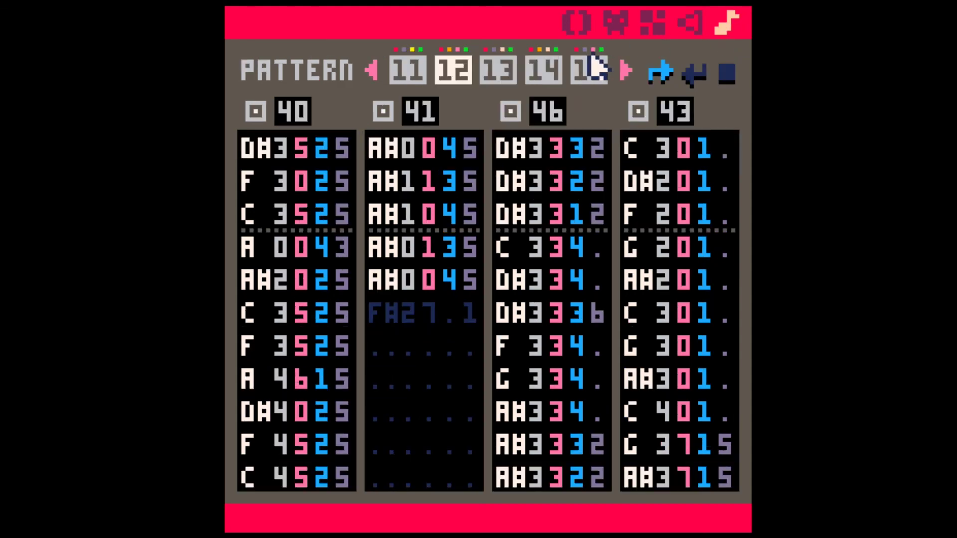
key(space)
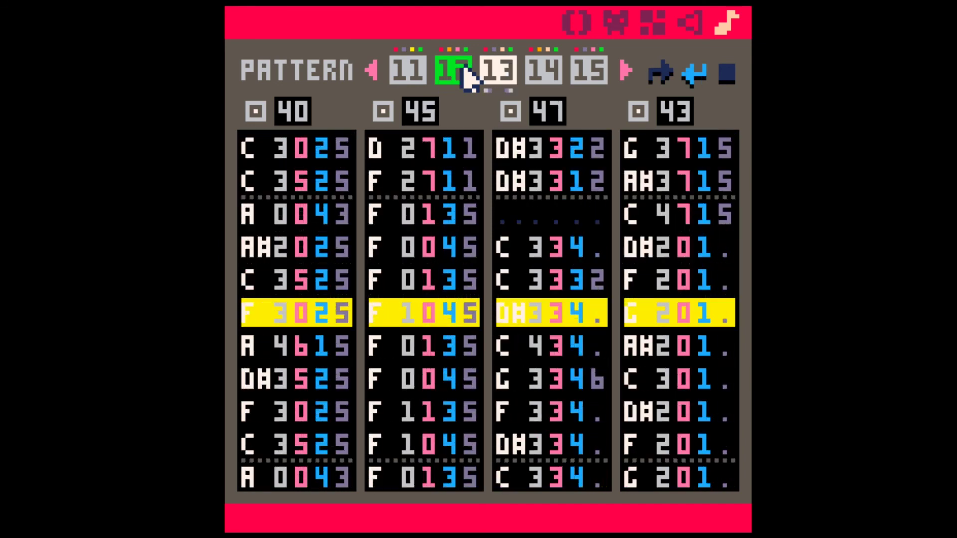
click(464, 71)
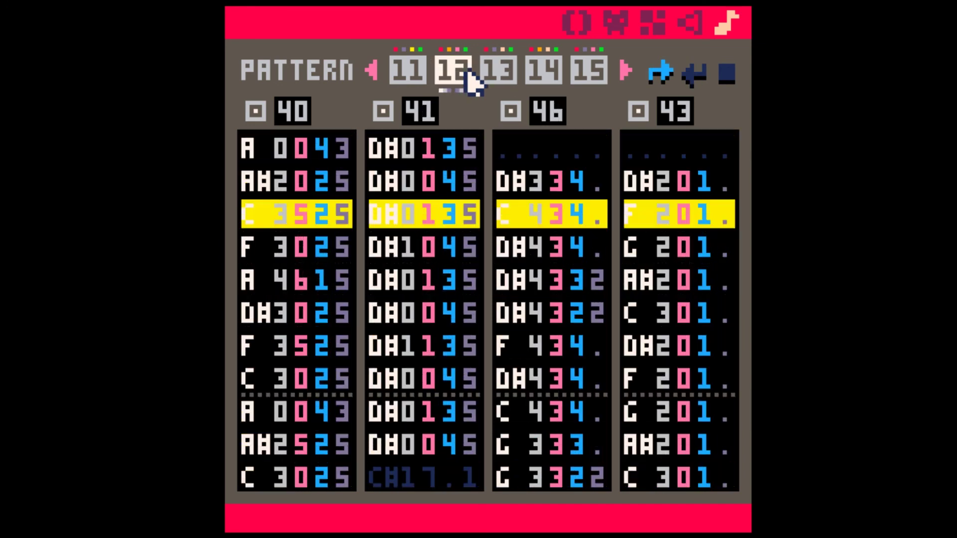
Step: Stop playback, remove the loop start from pattern 12 and the loop end from pattern 13, and check patterns 14 and 15
key(space)
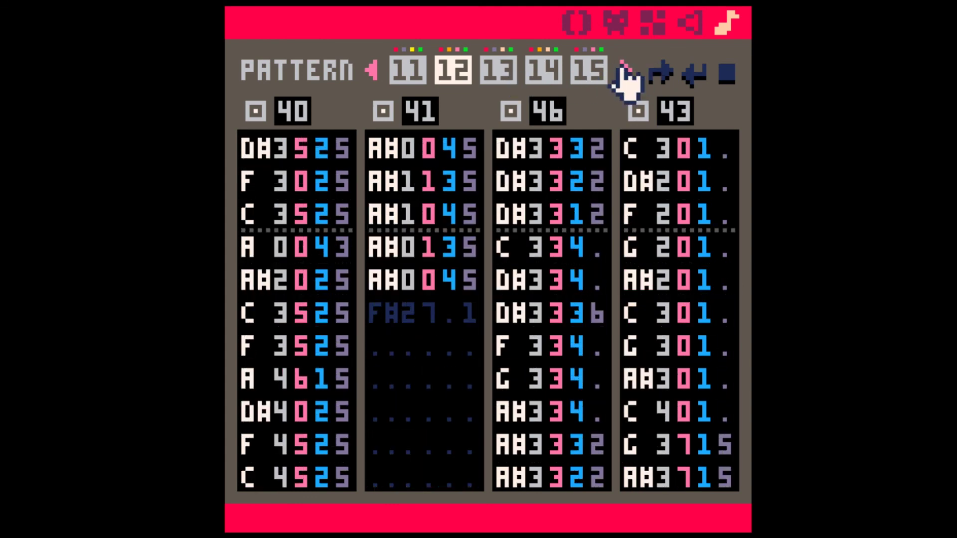
click(513, 70)
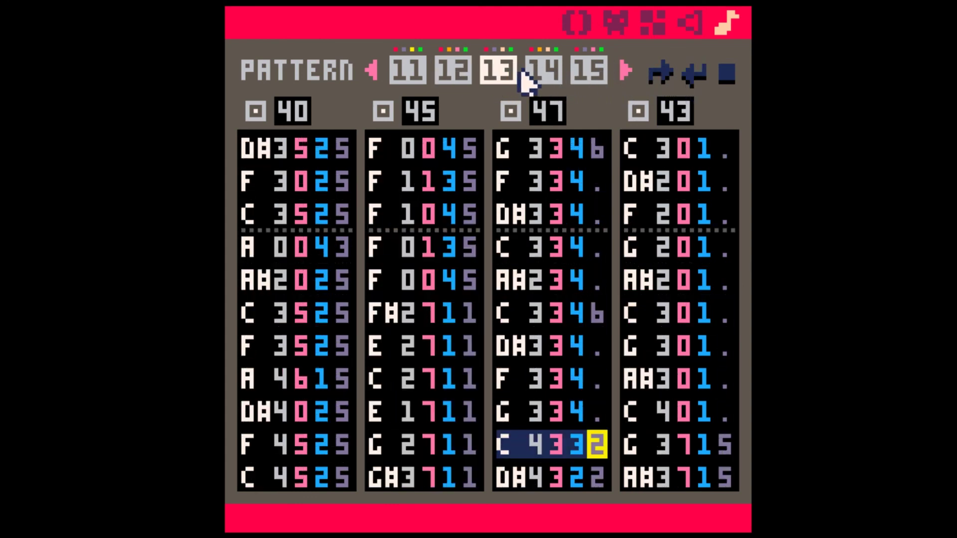
click(533, 75)
click(582, 75)
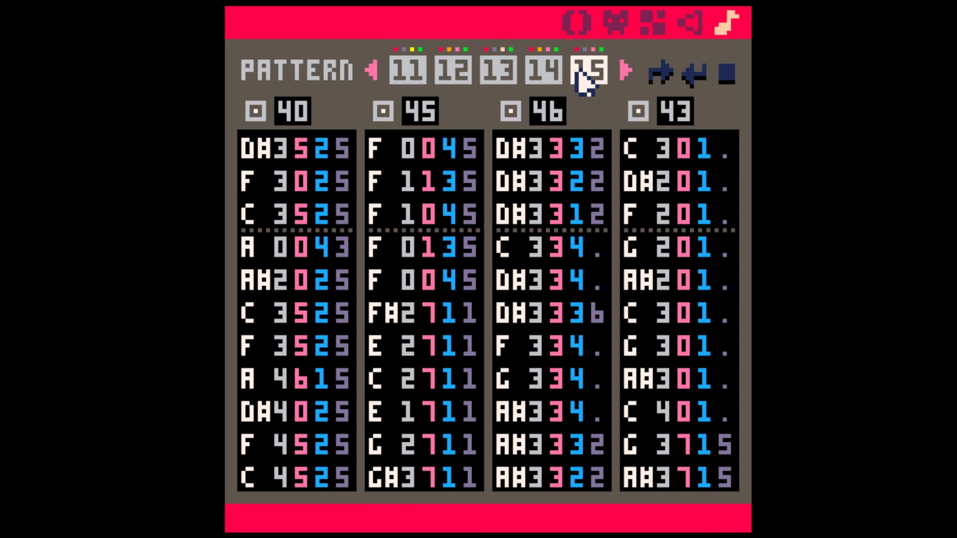
click(558, 113)
click(541, 75)
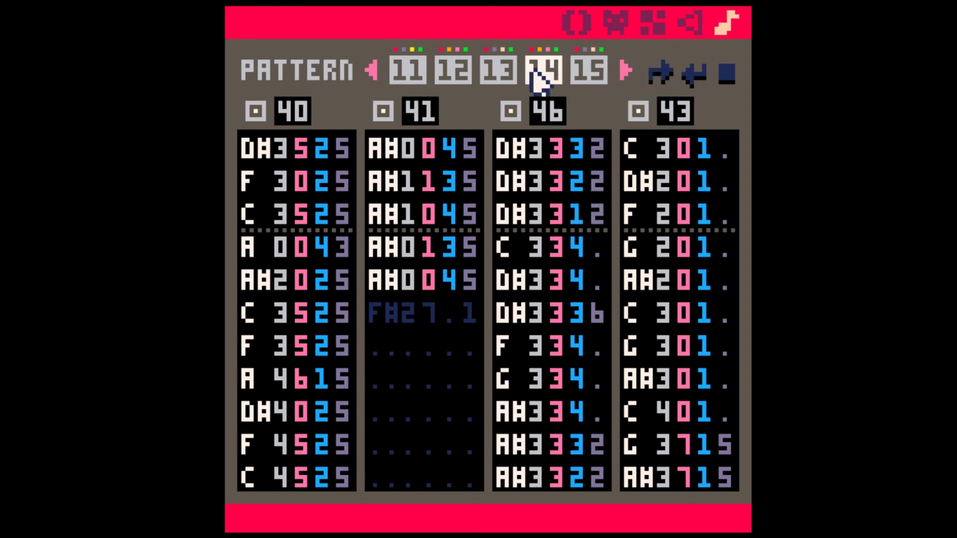
click(494, 75)
click(453, 75)
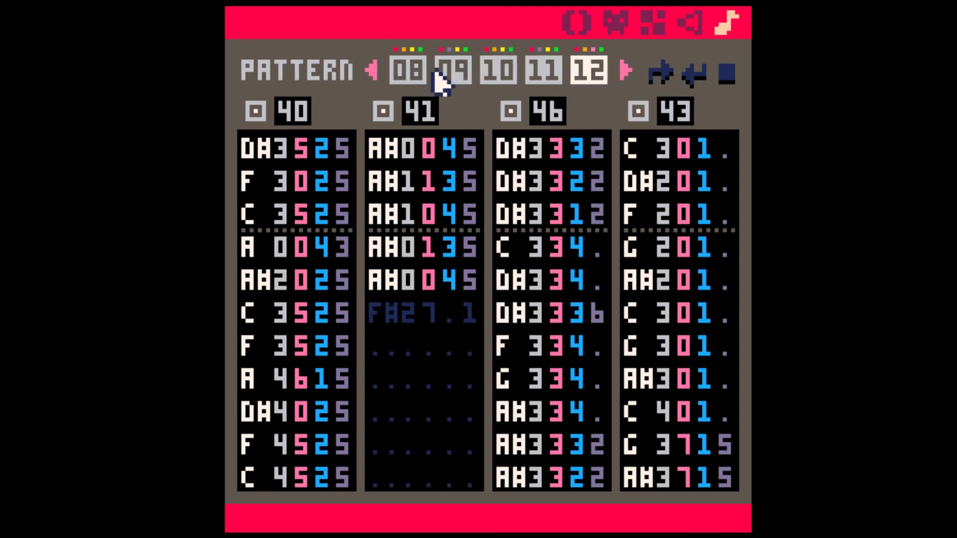
Step: Go back through patterns 11, 10 and 09 to pattern 08 and save the cart
click(533, 70)
click(499, 73)
click(451, 72)
click(407, 72)
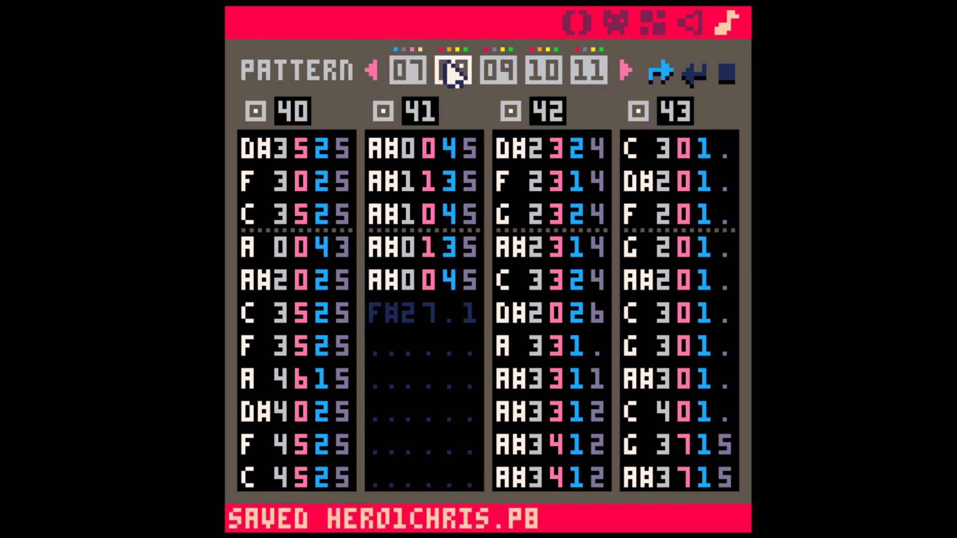
Step: Play the song from pattern 08 to hear the sections in sequence, restarting once from the same pattern
key(space)
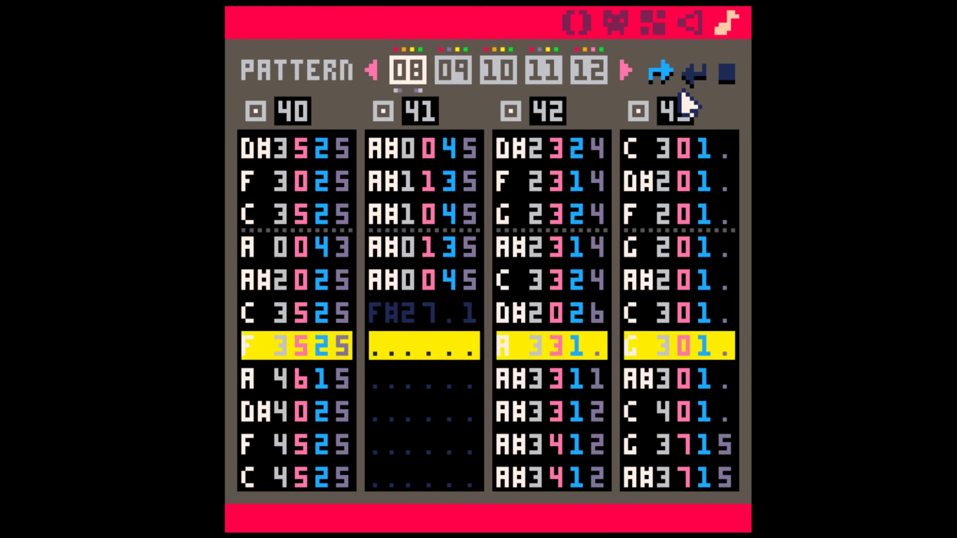
key(space)
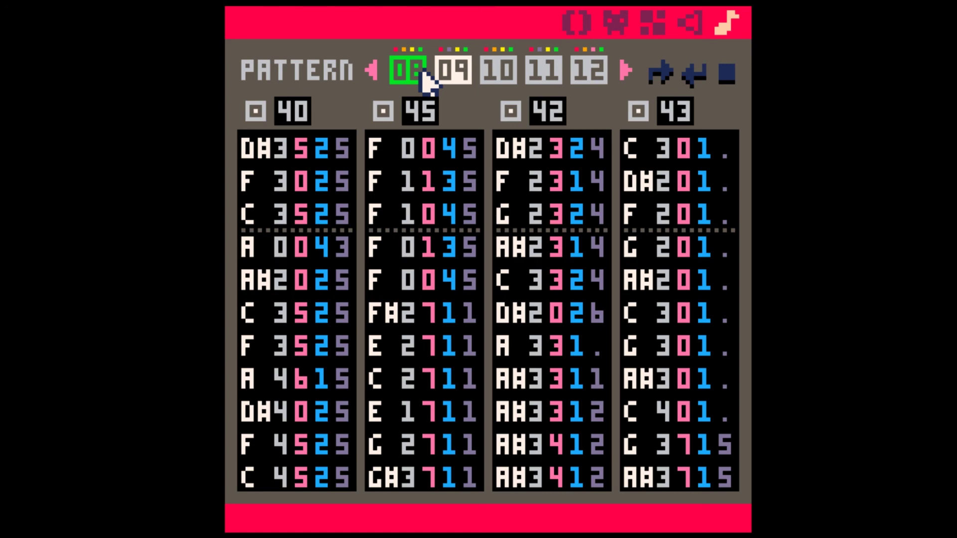
click(404, 70)
key(space)
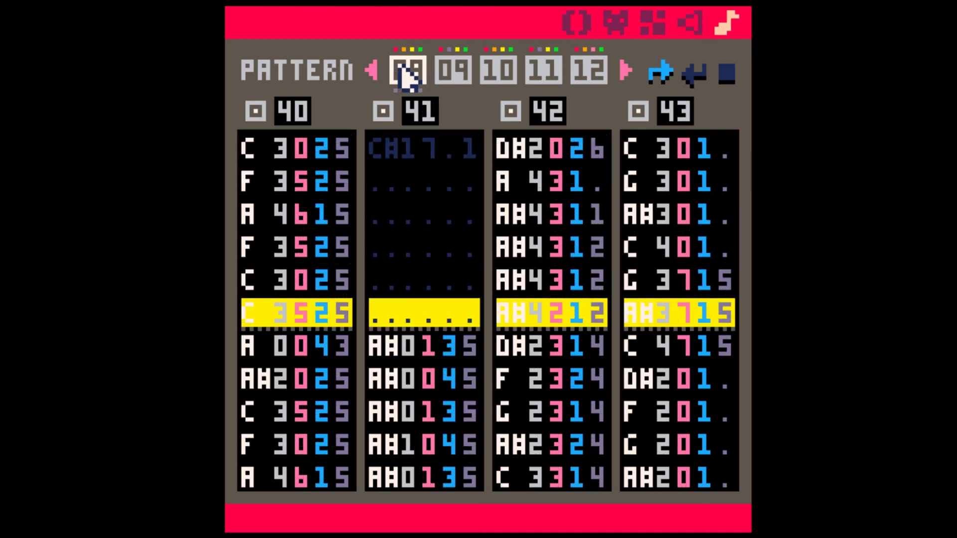